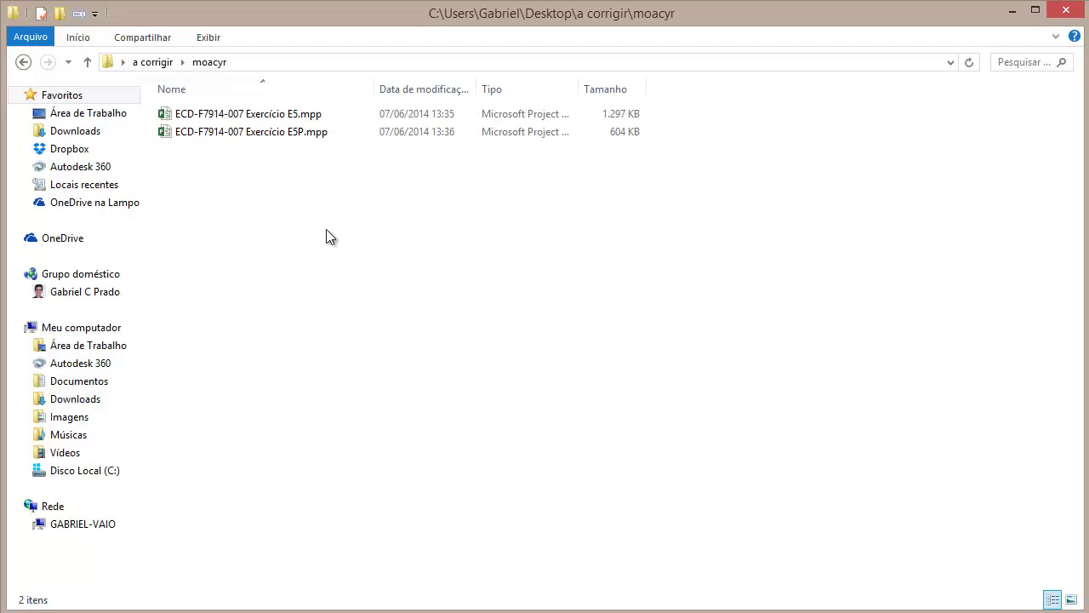
# - Open the project file ECD-F7914-007 Exercício E5.mpp without opening its resource pool or other files
pyautogui.doubleClick(292, 115)
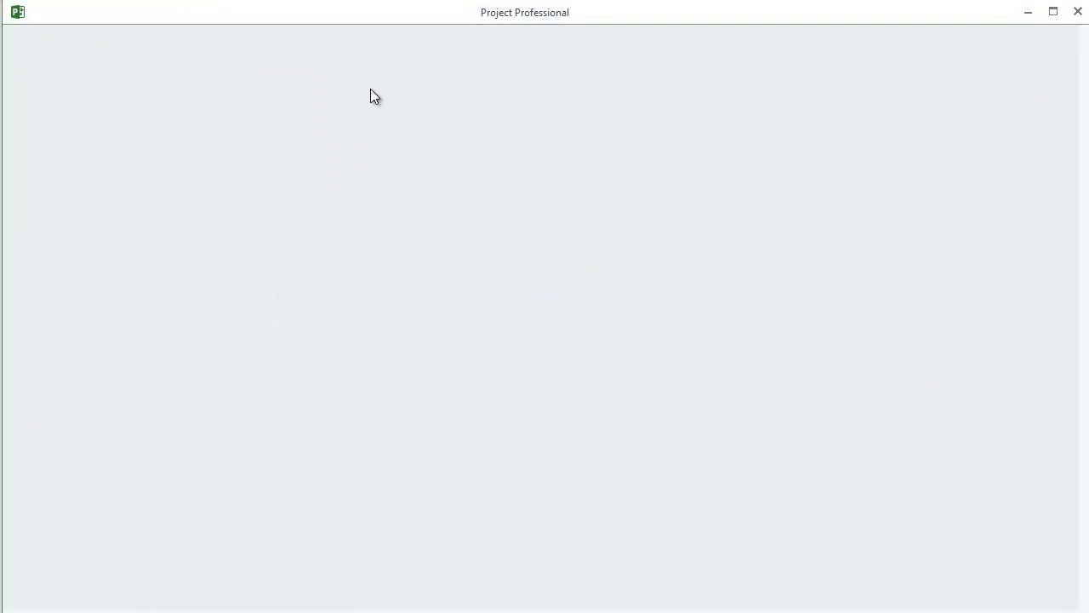
pyautogui.click(495, 379)
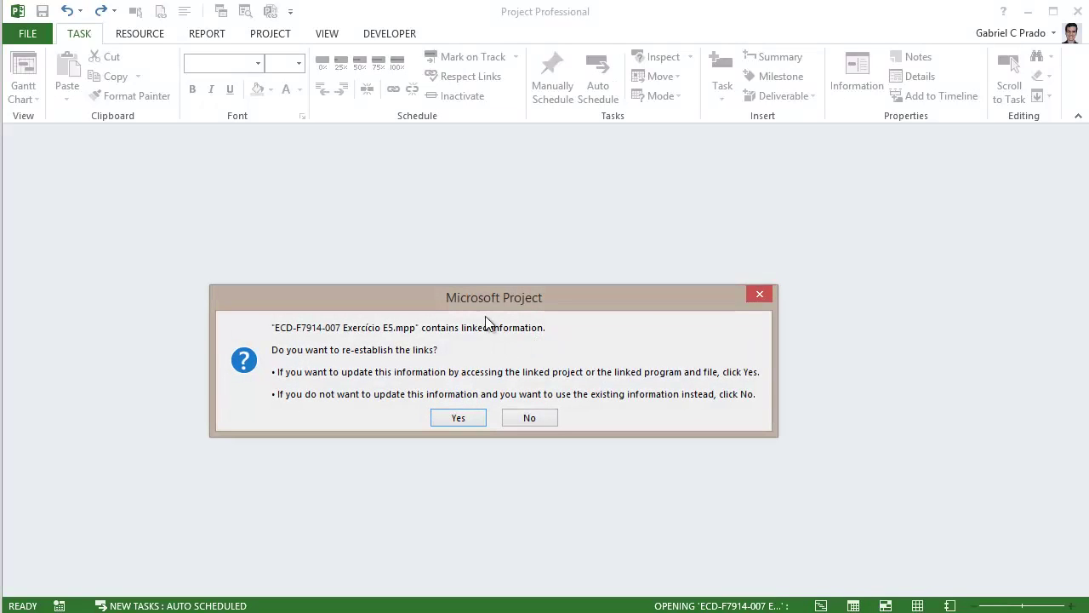
pyautogui.click(505, 385)
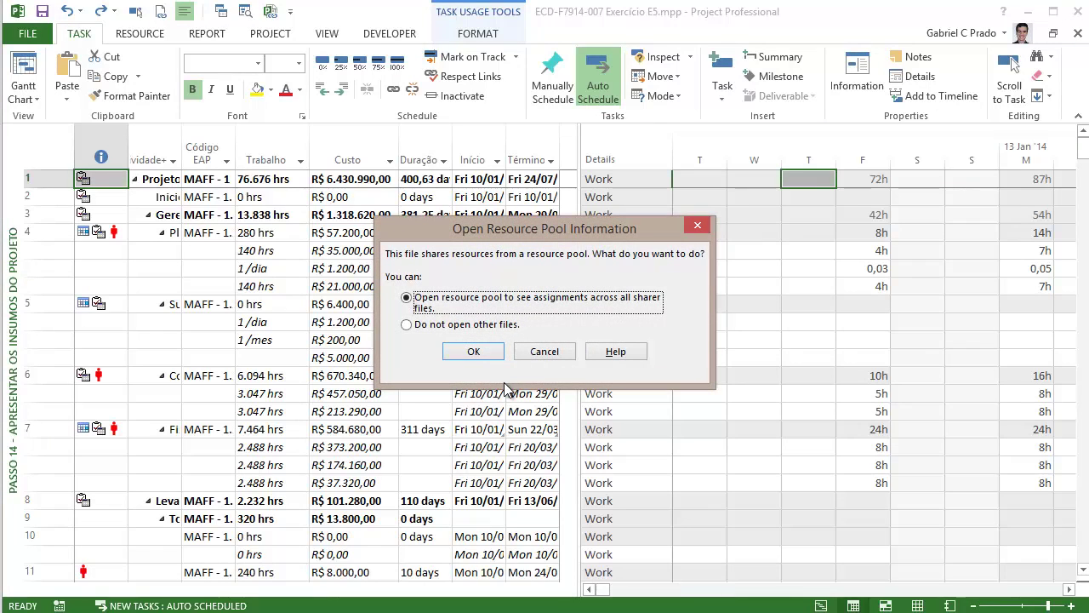
pyautogui.moveTo(490, 228); pyautogui.dragTo(475, 220)
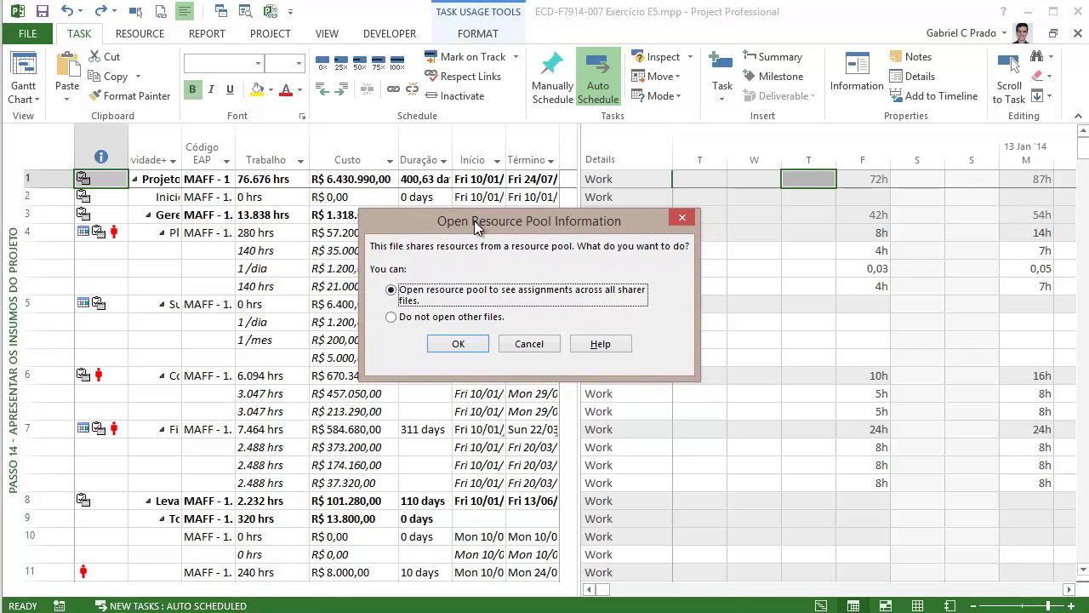
pyautogui.click(396, 318)
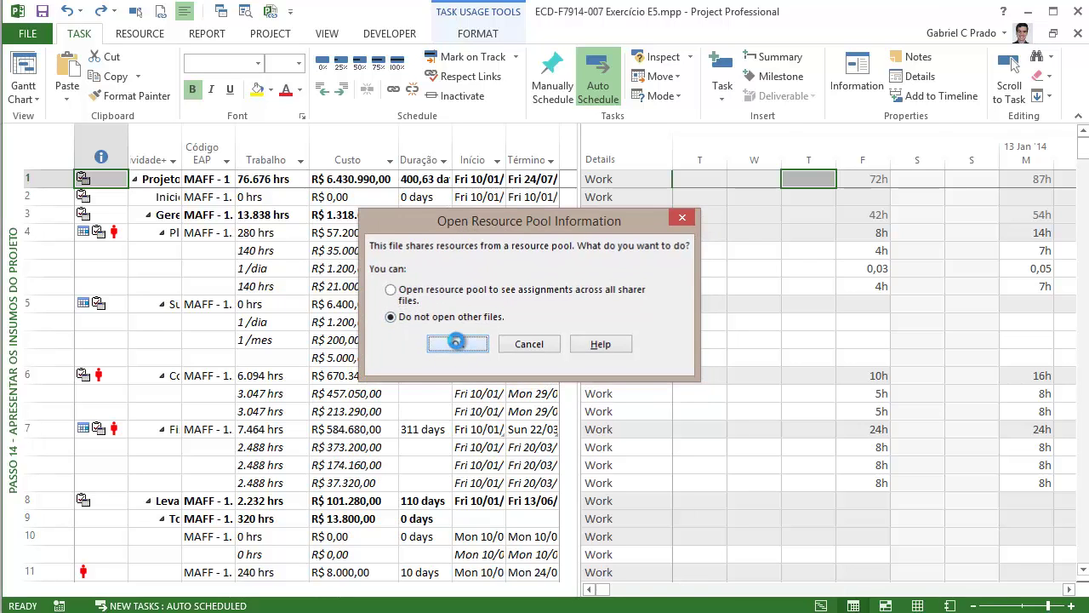
pyautogui.click(456, 348)
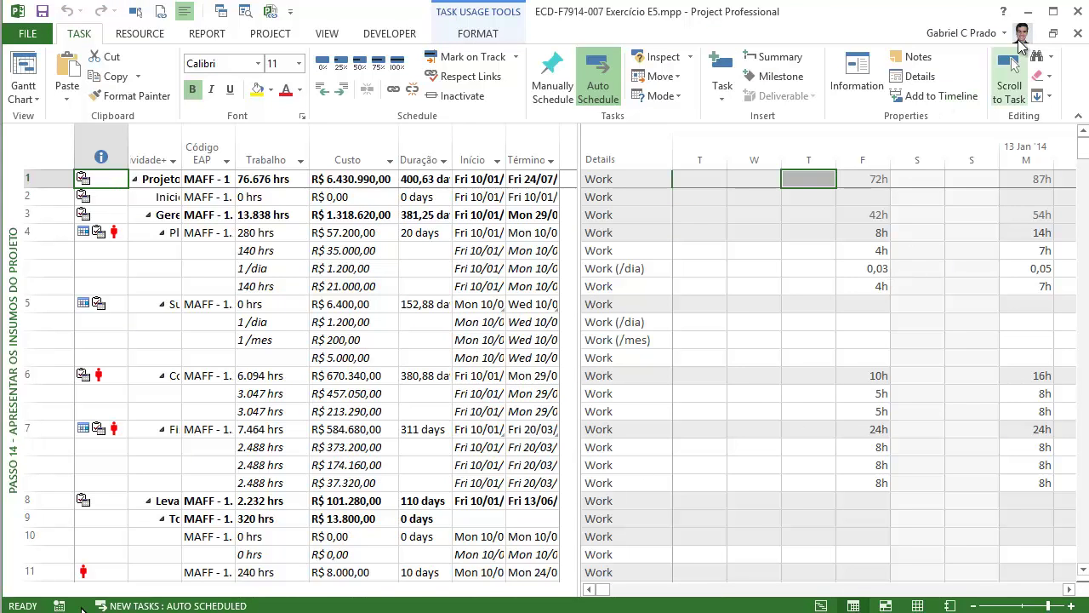
# - Open ECD-F7914-007 Exercício E5P.mpp from the file folder as a read-write resource pool, without creating a master project
pyautogui.click(1028, 12)
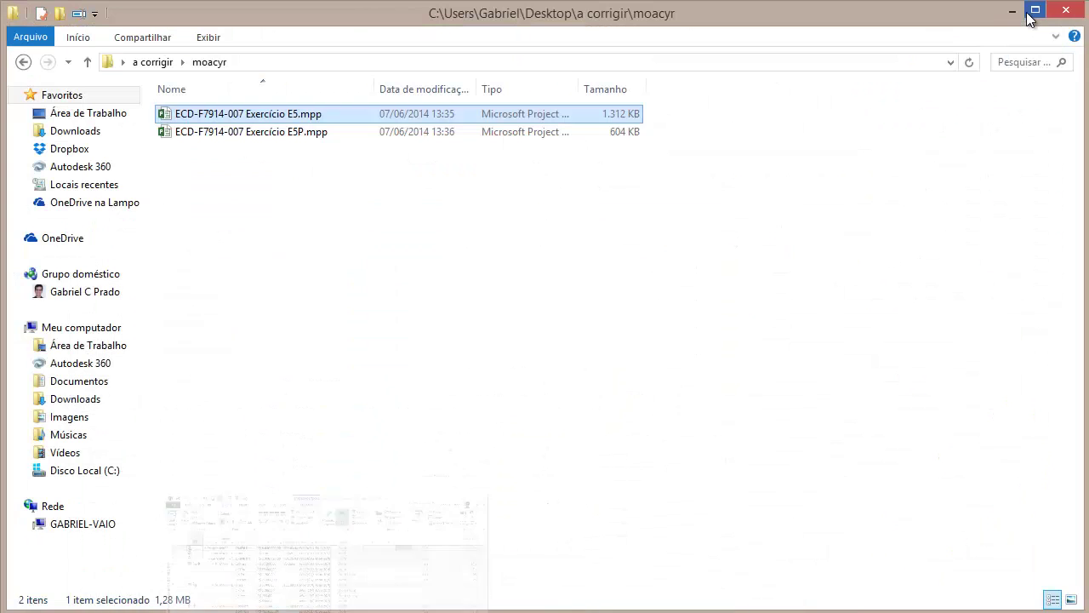
pyautogui.doubleClick(261, 133)
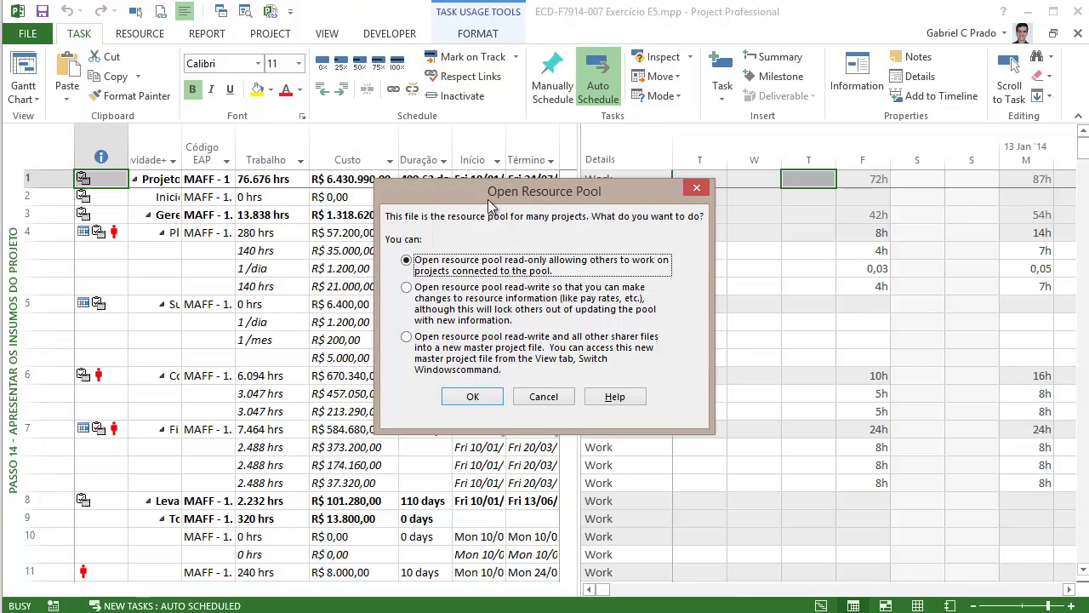
pyautogui.moveTo(504, 193); pyautogui.dragTo(484, 188)
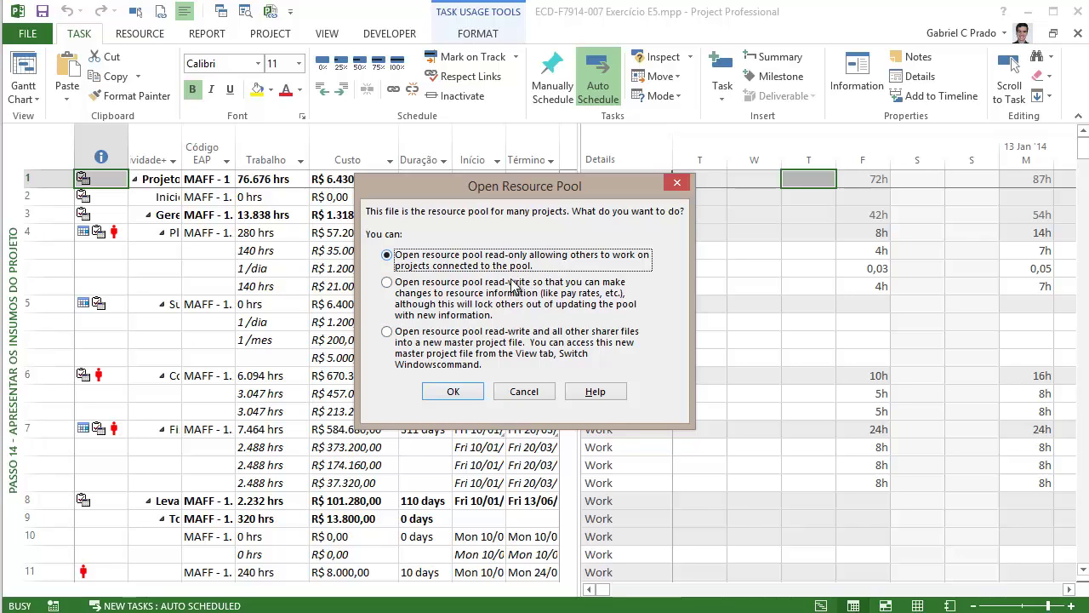
pyautogui.click(460, 297)
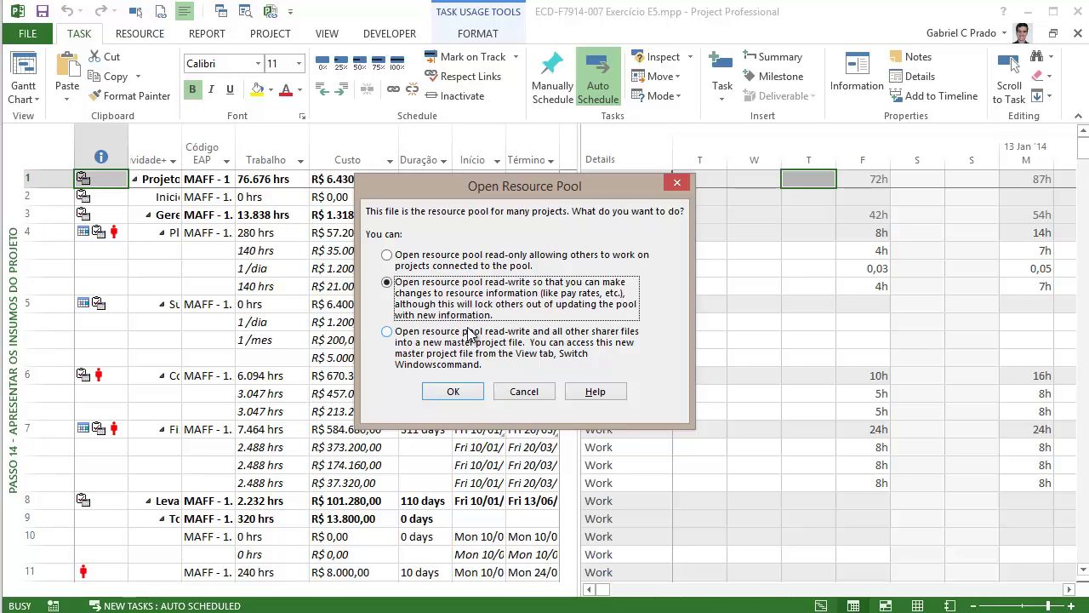
pyautogui.click(450, 338)
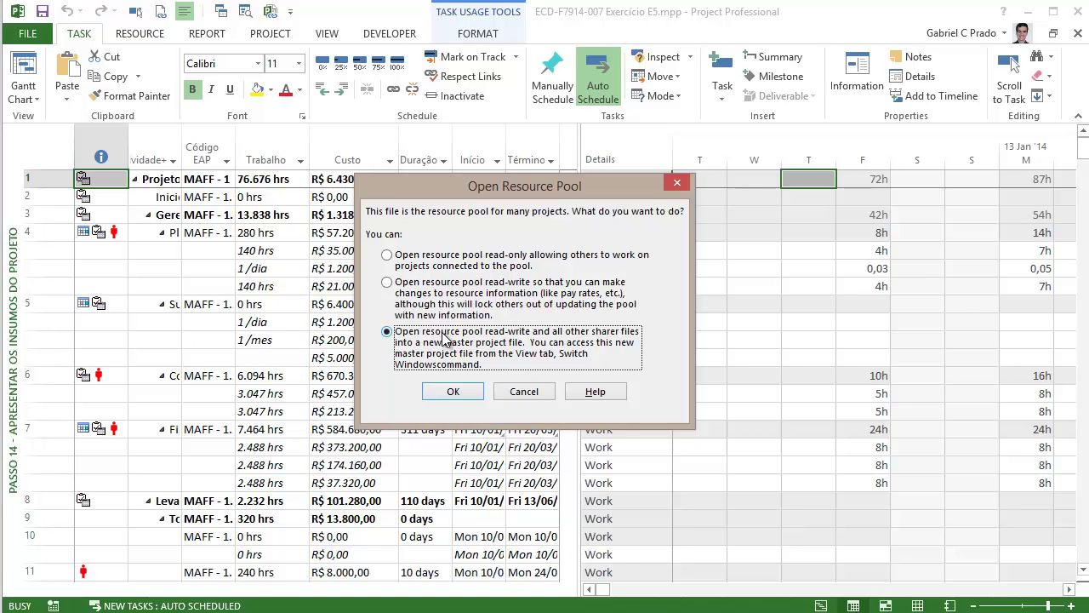
pyautogui.click(410, 293)
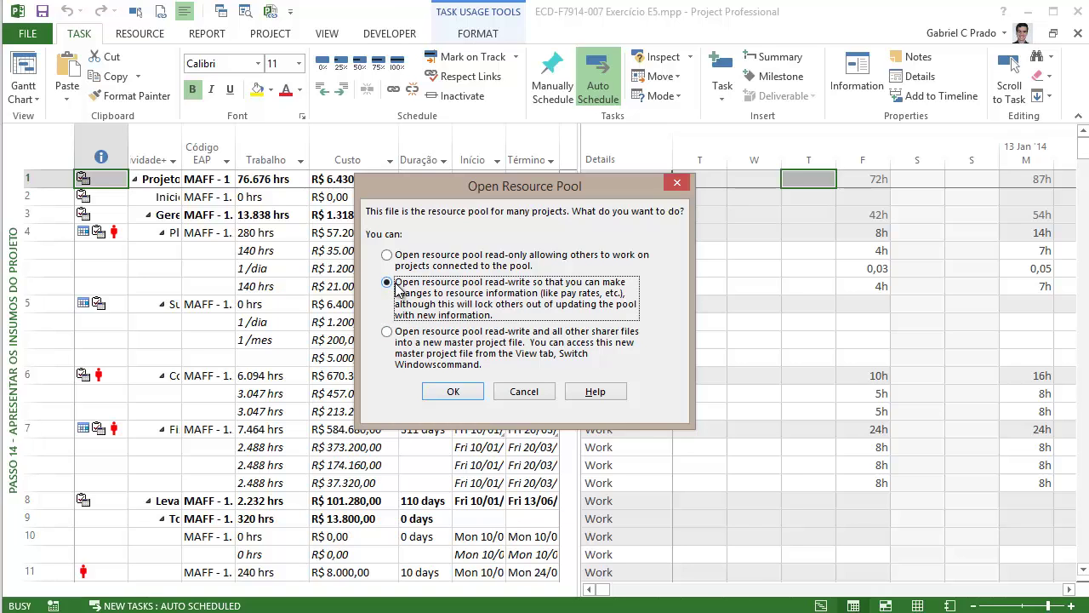
pyautogui.click(457, 393)
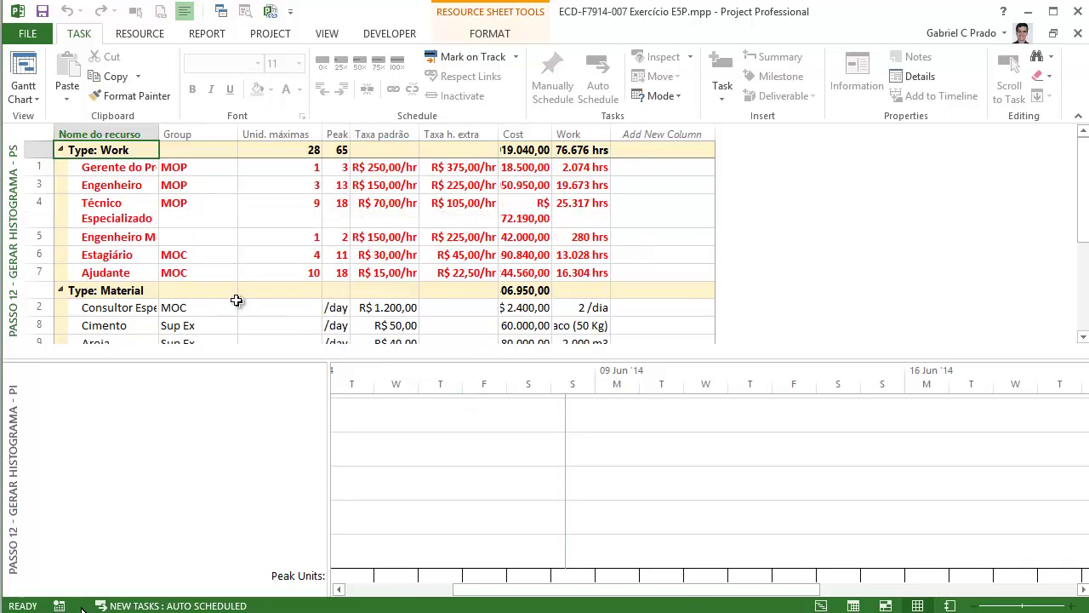
# - Insert the Indicators column before Nome do recurso in the resource sheet and narrow it
pyautogui.click(203, 202)
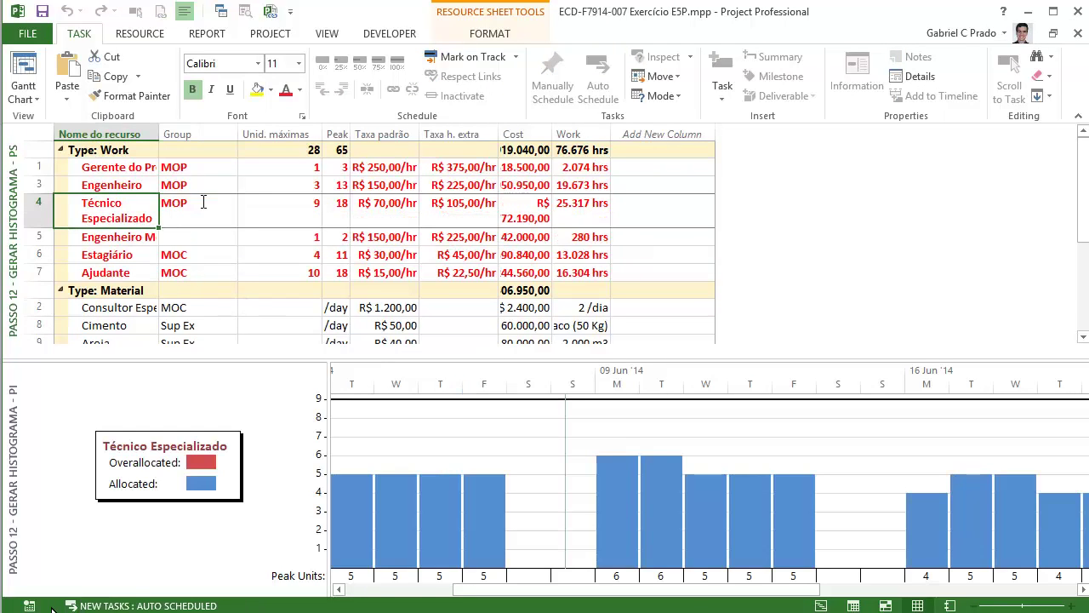
pyautogui.rightClick(96, 133)
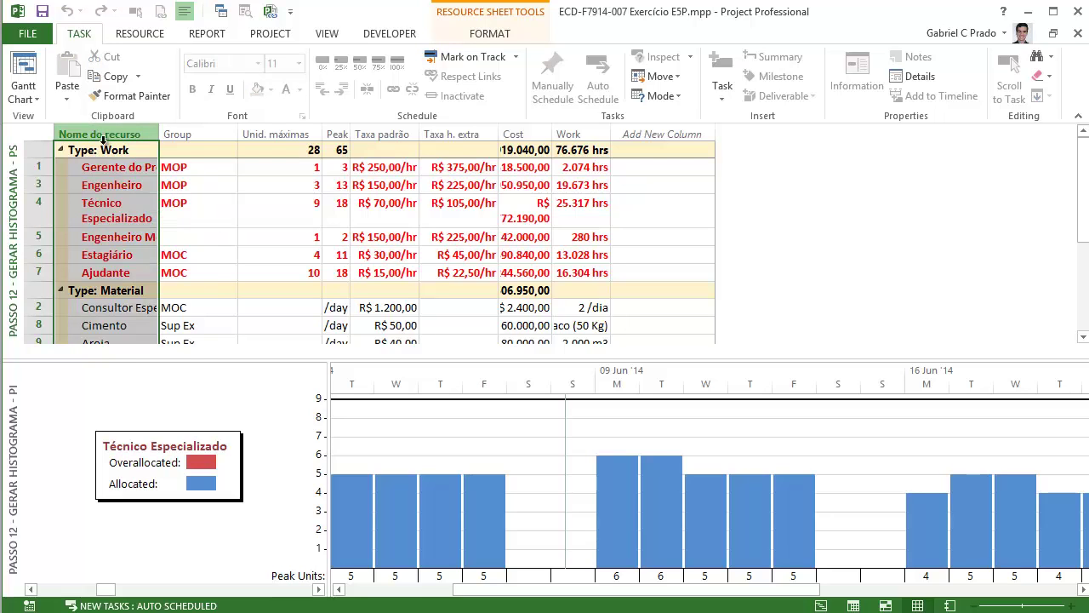
pyautogui.click(144, 240)
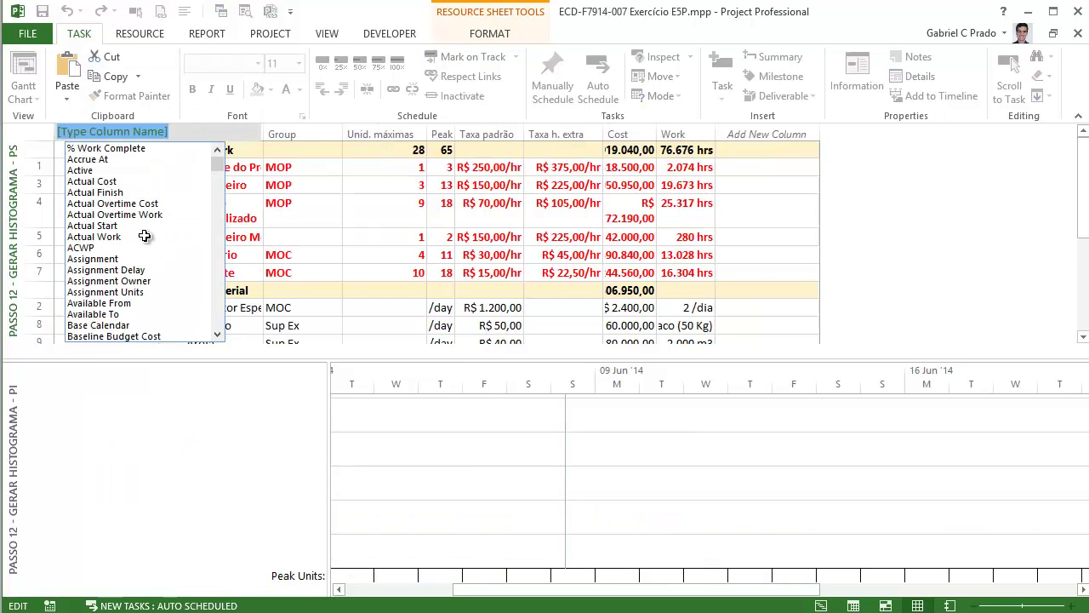
pyautogui.write('indicators')
pyautogui.press('Return')
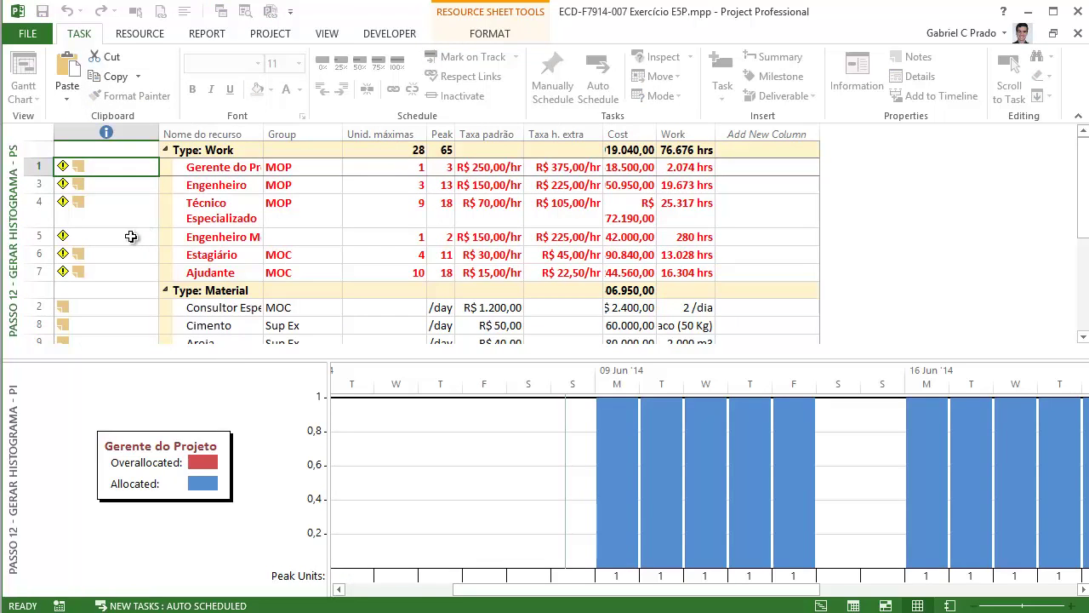
pyautogui.click(272, 206)
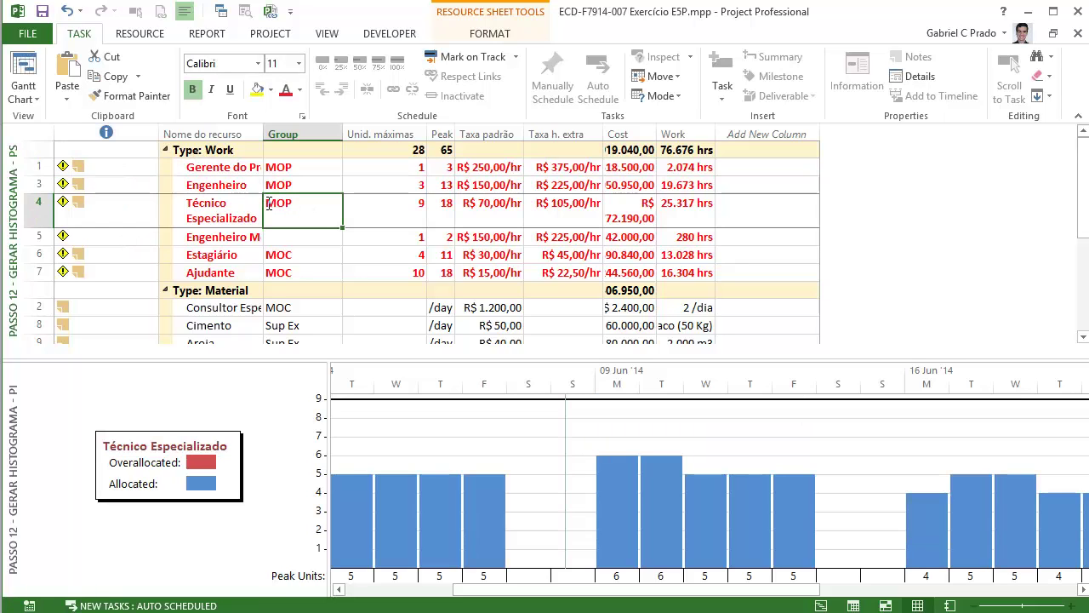
pyautogui.moveTo(166, 129); pyautogui.dragTo(99, 129)
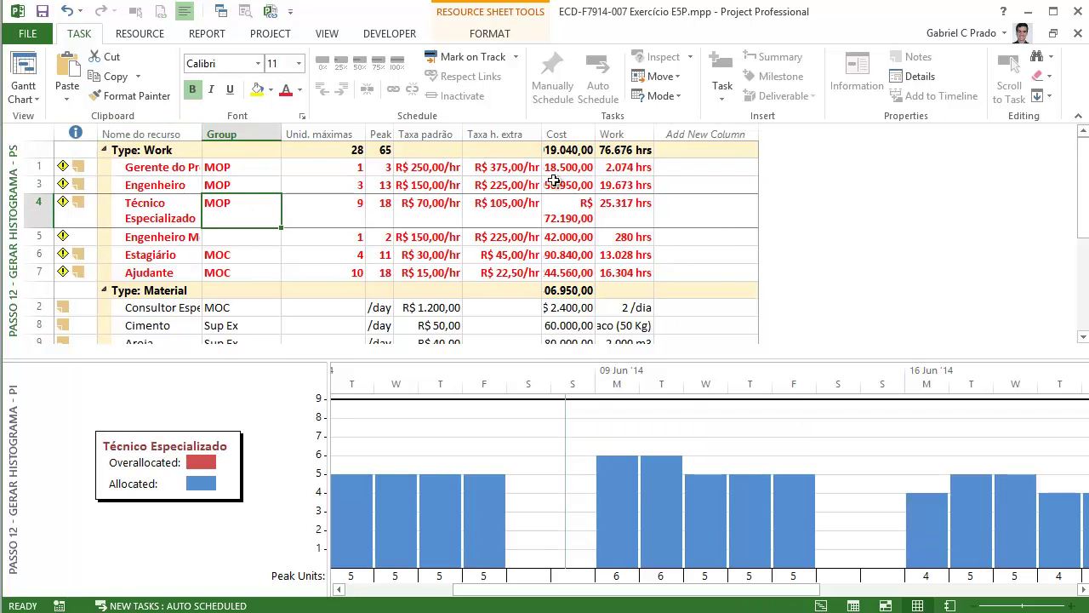
# - Add the Overallocated field as a new column after Work in the resource sheet
pyautogui.click(687, 129)
pyautogui.write('objects')
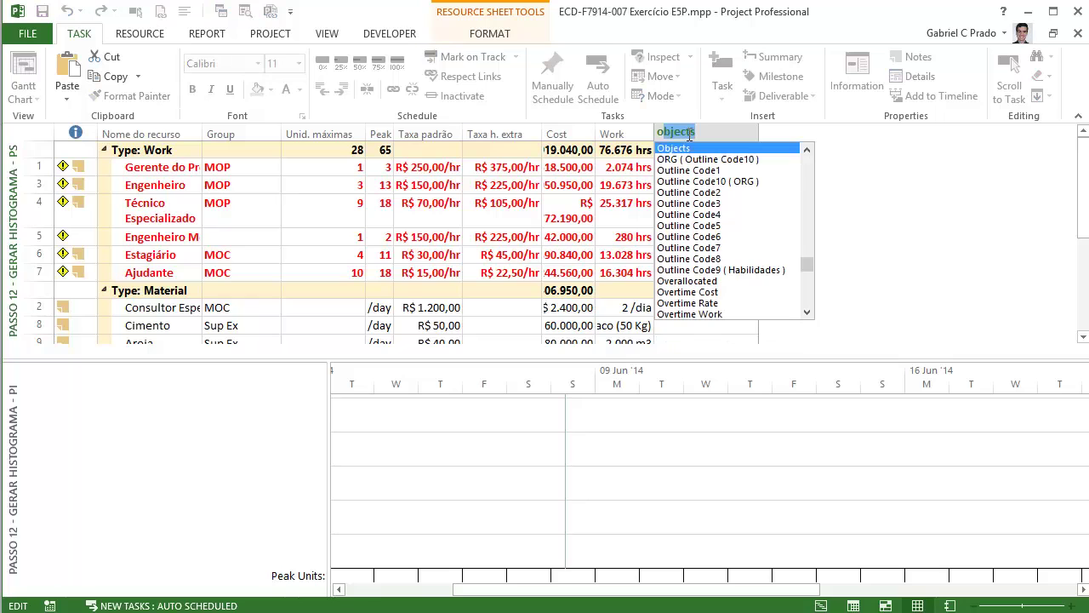
pyautogui.press('Down')
pyautogui.press('Down')
pyautogui.press('Down')
pyautogui.press('Down')
pyautogui.press('Down')
pyautogui.press('Down')
pyautogui.press('Down')
pyautogui.press('Down')
pyautogui.press('Down')
pyautogui.press('Down')
pyautogui.press('Down')
pyautogui.press('Down')
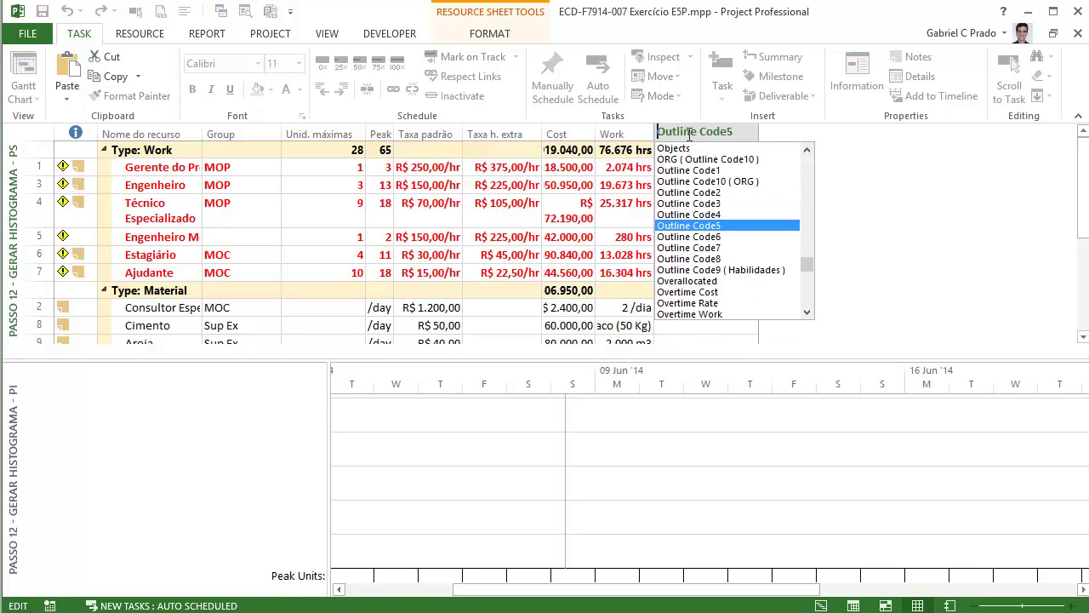
pyautogui.press('Return')
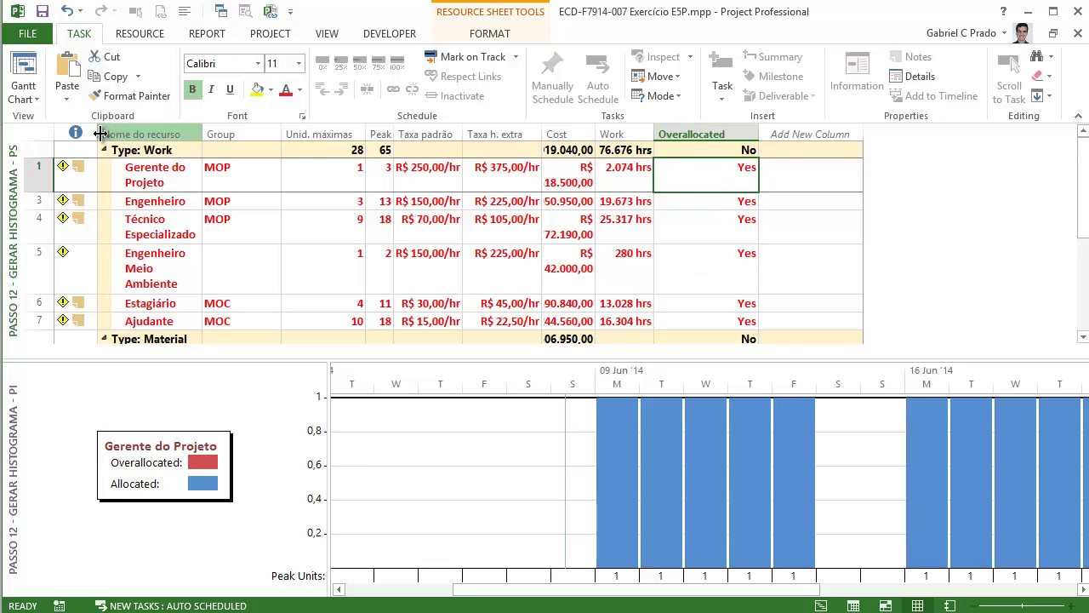
# - Widen the Indicators column slightly and read the indicator details for the overallocated resources
pyautogui.moveTo(99, 134); pyautogui.dragTo(132, 134)
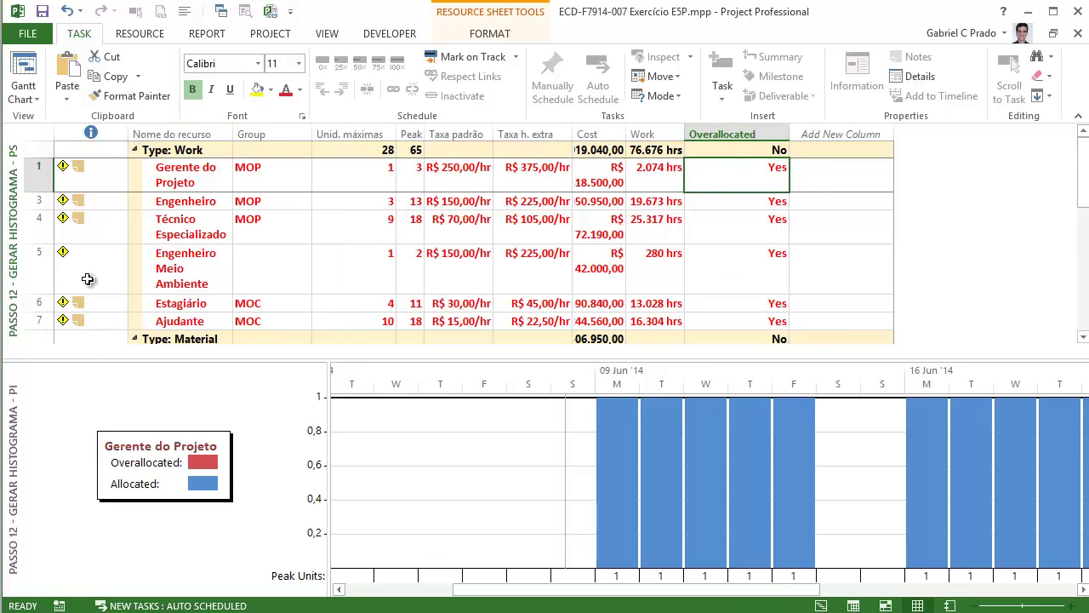
pyautogui.moveTo(62, 200)
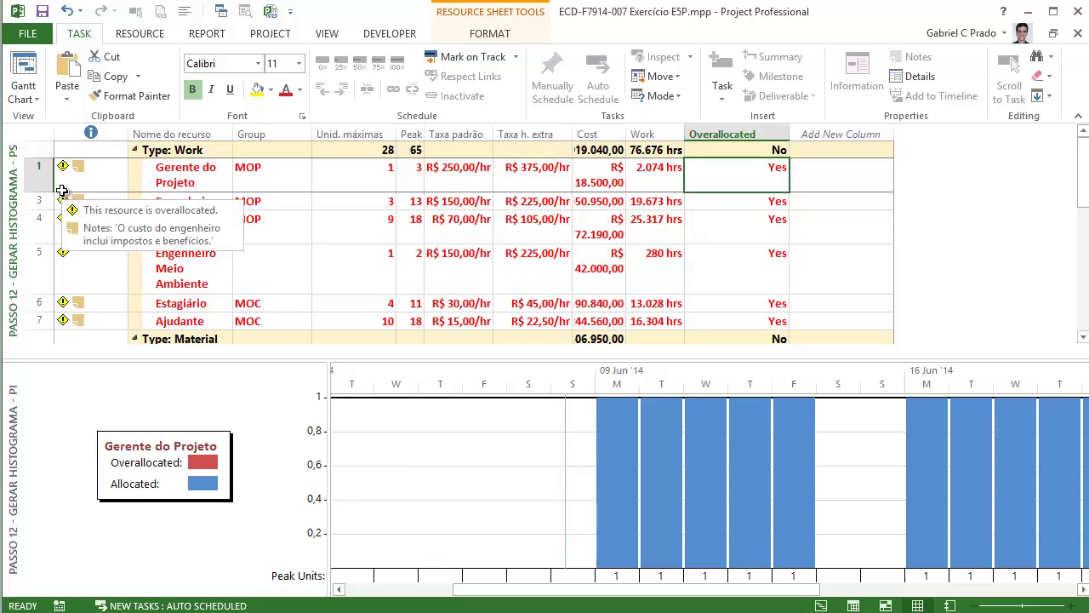
pyautogui.moveTo(58, 164)
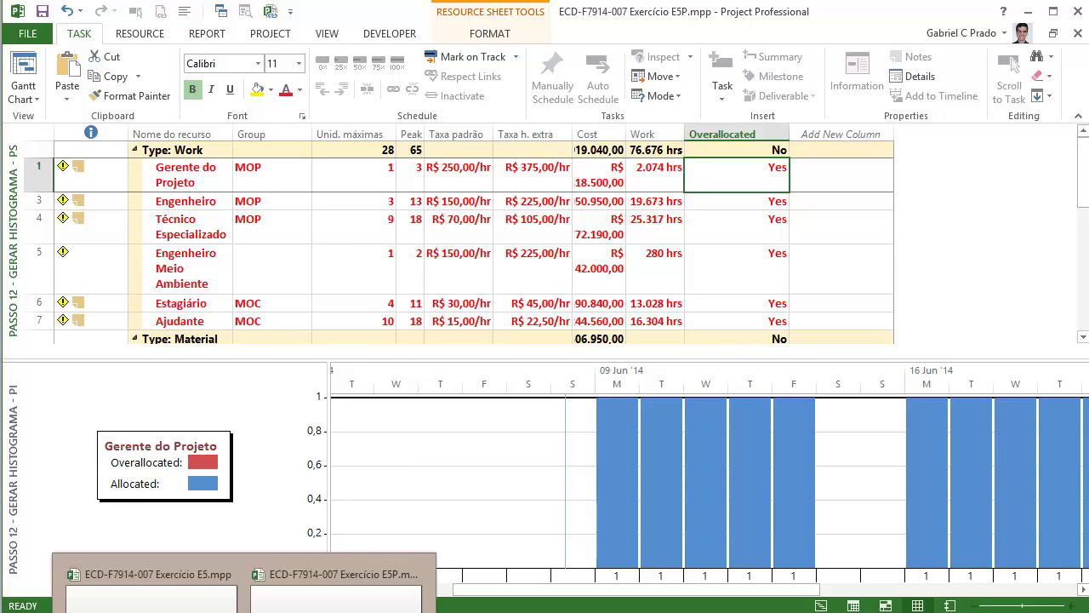
# - Switch to the Exercício E5 project and check which resource pool its resource sharing settings use, discarding any changes
pyautogui.click(245, 612)
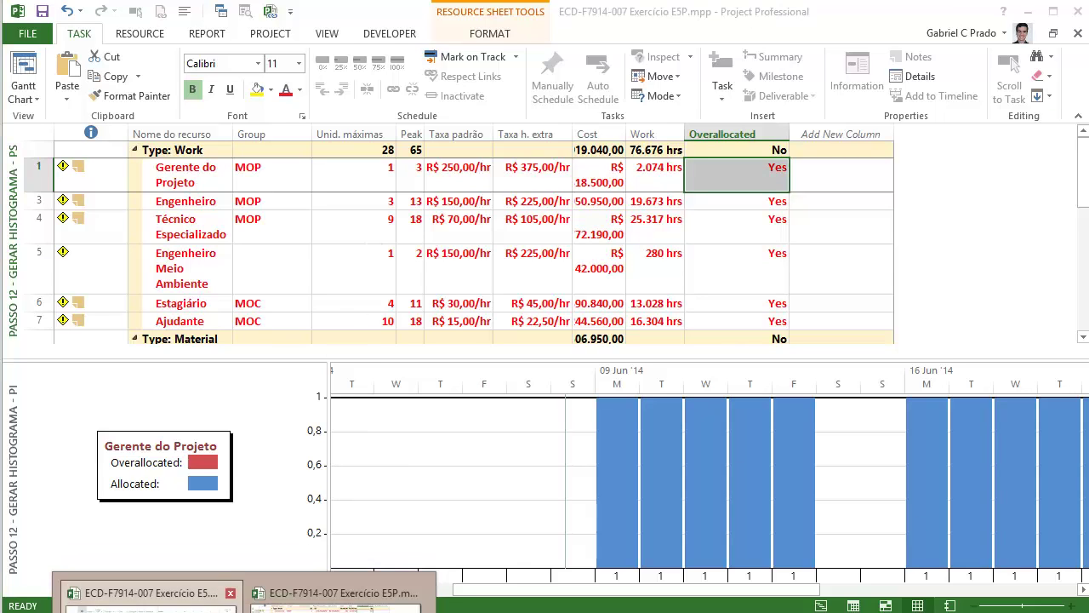
pyautogui.click(149, 593)
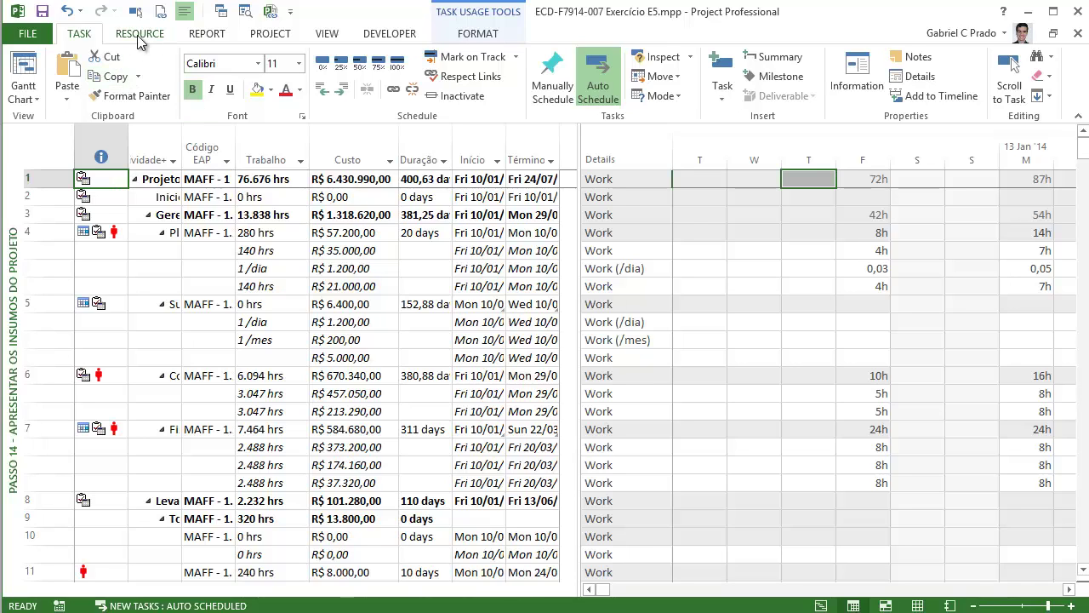
pyautogui.click(139, 34)
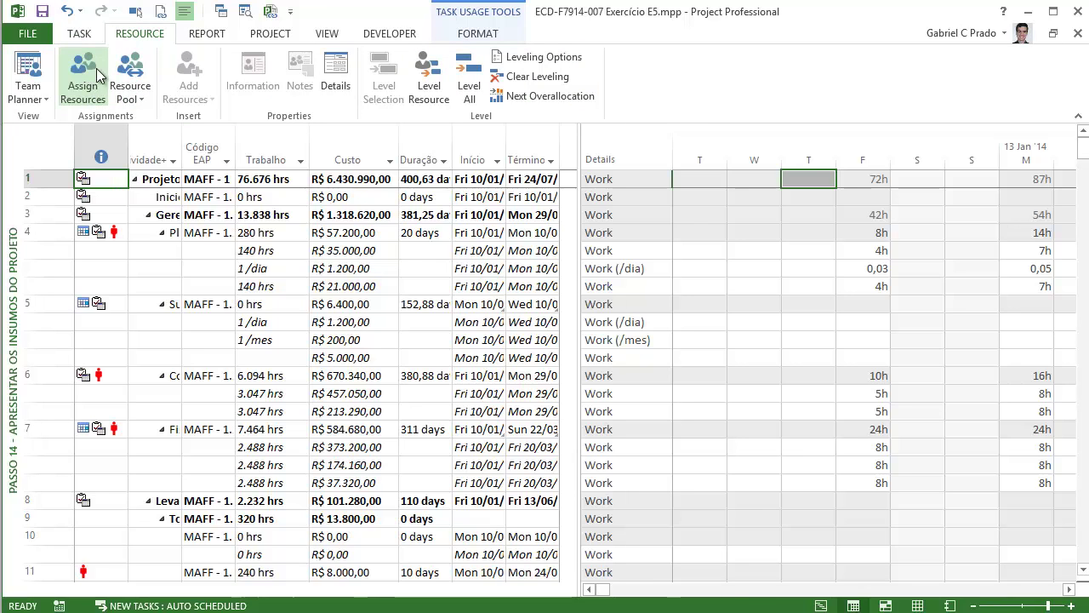
pyautogui.click(129, 91)
pyautogui.click(158, 126)
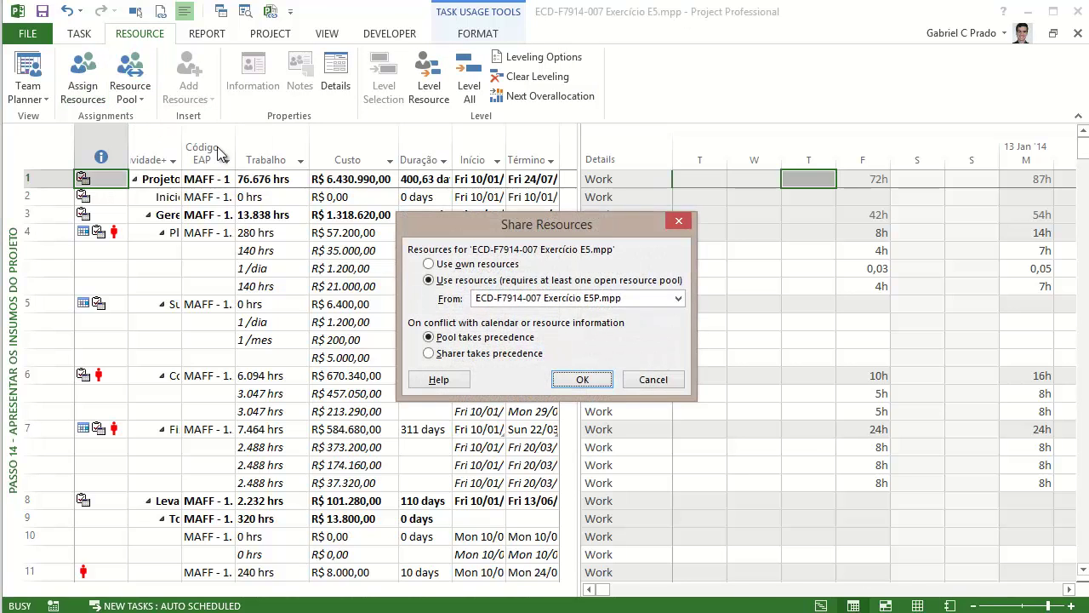
pyautogui.moveTo(604, 234); pyautogui.dragTo(390, 206)
pyautogui.click(464, 271)
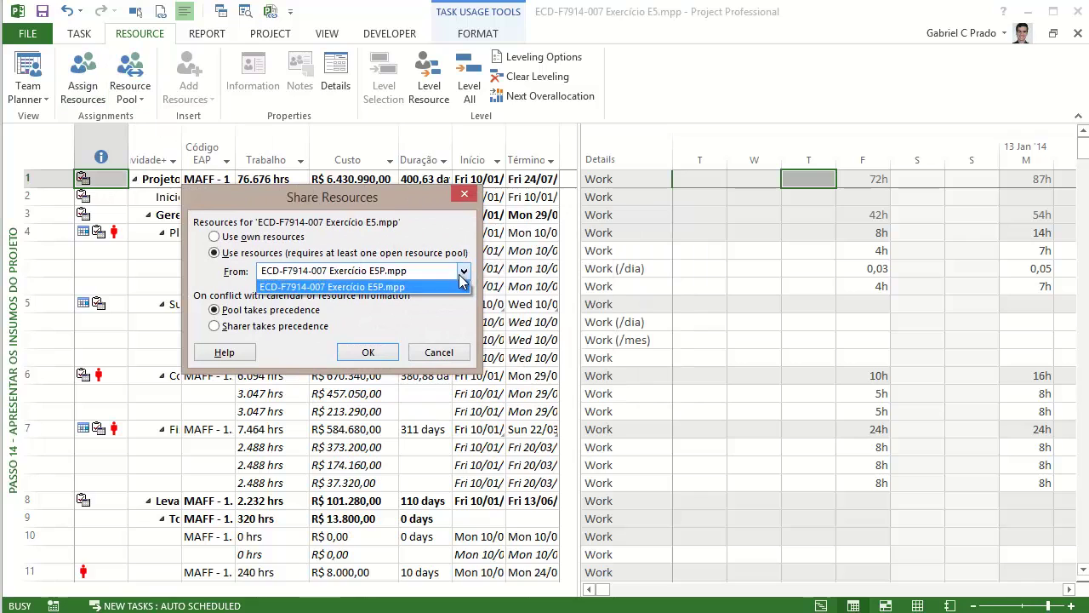
pyautogui.click(333, 289)
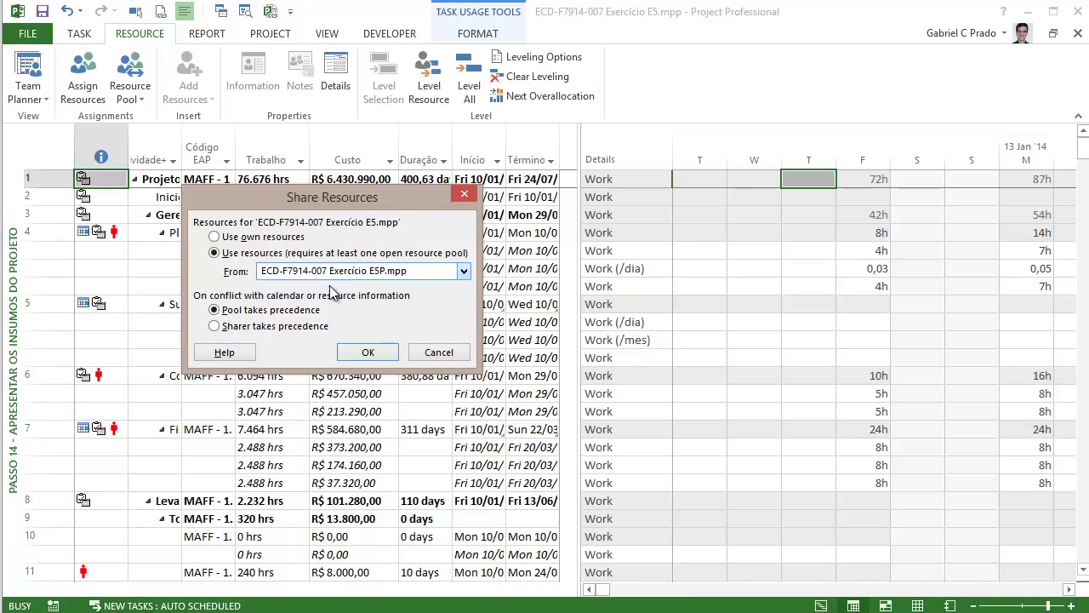
pyautogui.click(465, 194)
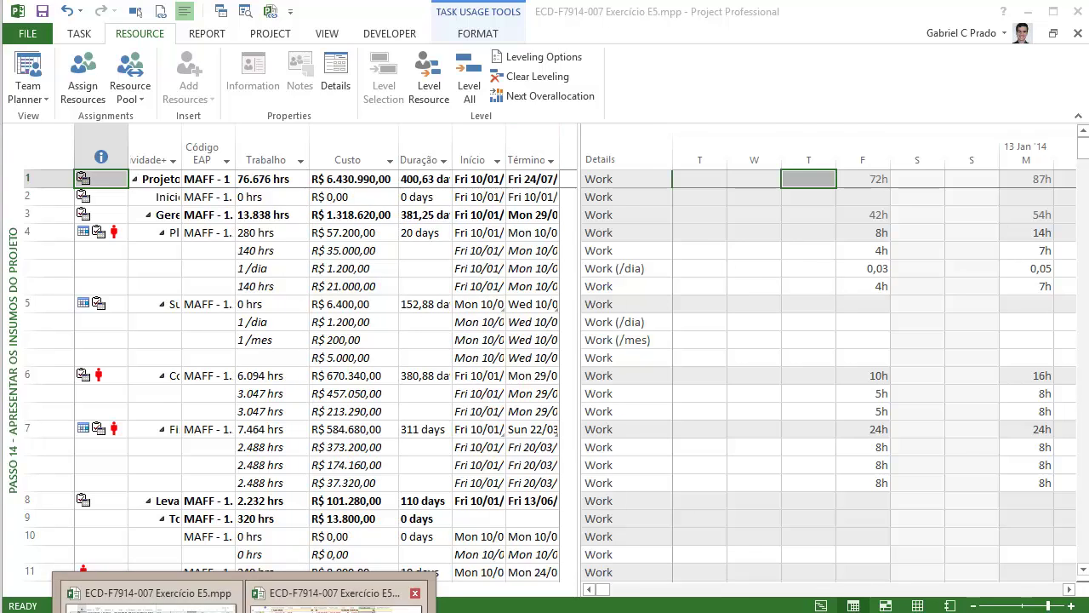
# - Switch back to the Exercício E5P pool and review its resource sharing links and conflict precedence
pyautogui.click(336, 595)
pyautogui.click(131, 90)
pyautogui.click(152, 119)
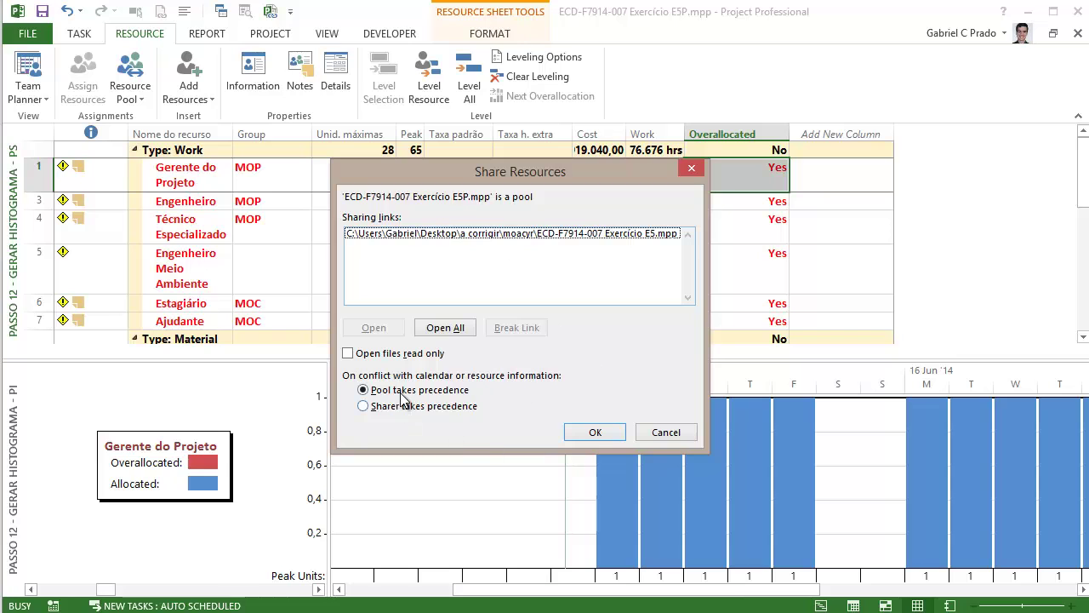
pyautogui.click(596, 433)
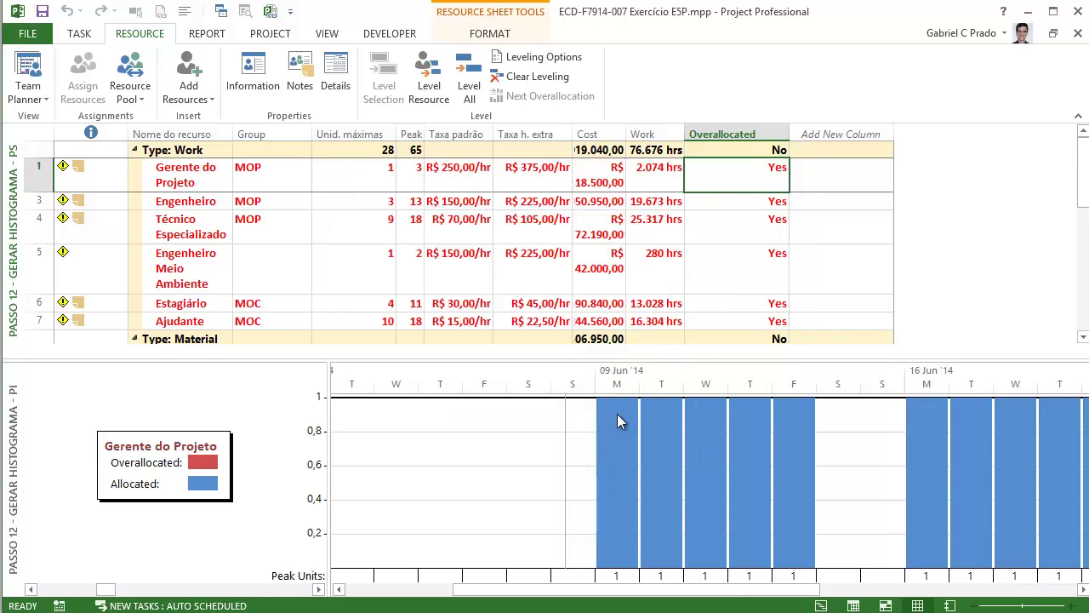
pyautogui.moveTo(149, 595)
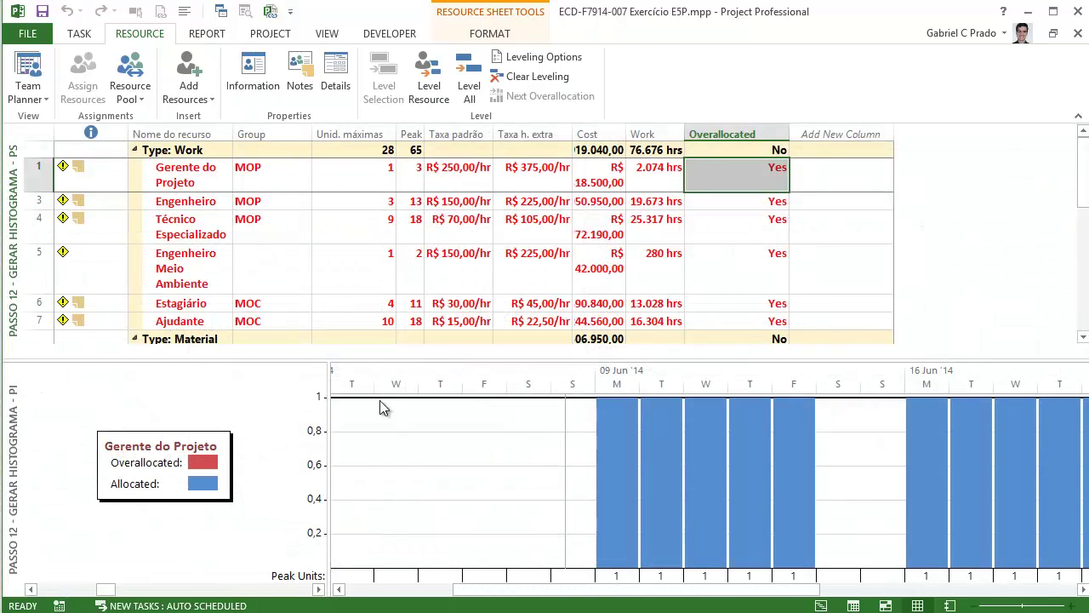
# - Switch the resource pool to the Passo 8 - Criação de Pool de Recursos view and bring its resource list into view
pyautogui.moveTo(383, 356); pyautogui.dragTo(380, 485)
pyautogui.rightClick(9, 162)
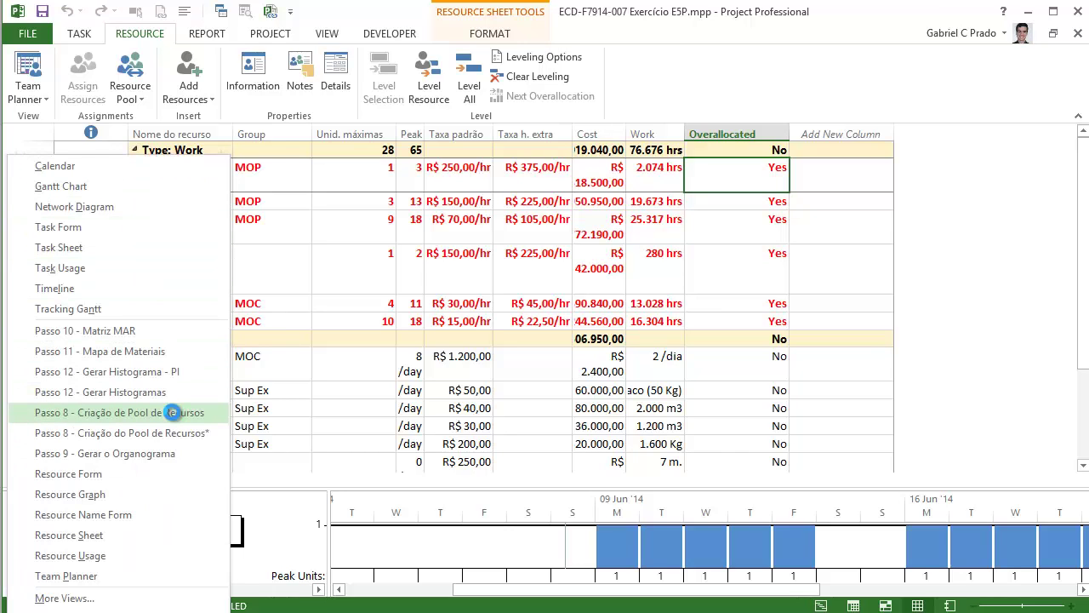
pyautogui.click(171, 414)
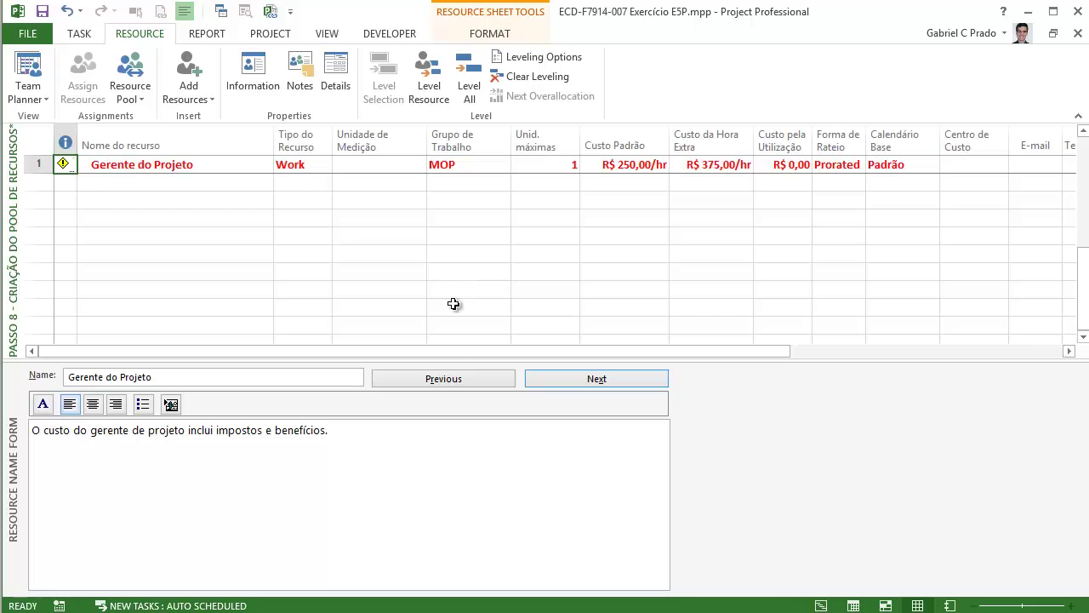
pyautogui.click(227, 276)
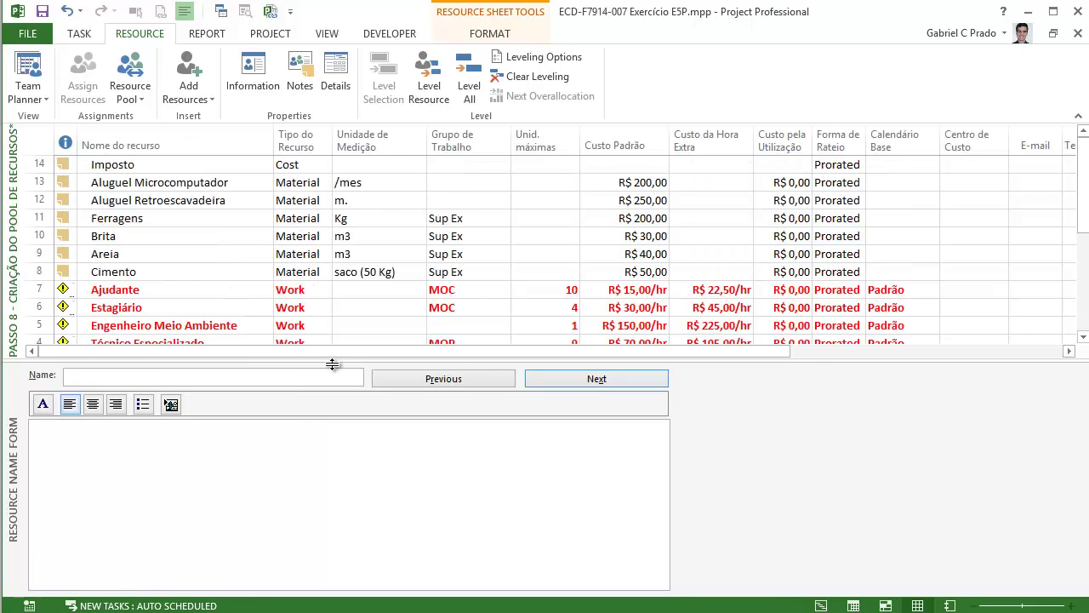
# - Widen the indicators column and adjust the pane split to fit the full resource list above the notes of Imposto
pyautogui.moveTo(331, 363); pyautogui.dragTo(323, 474)
pyautogui.moveTo(77, 145); pyautogui.dragTo(107, 146)
pyautogui.click(149, 164)
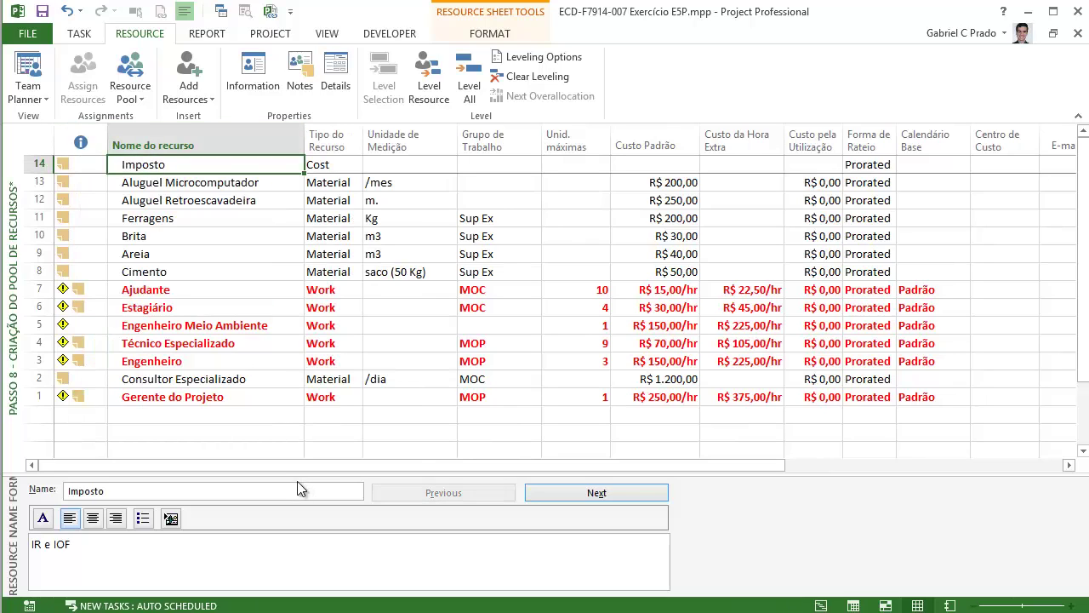
pyautogui.moveTo(292, 472); pyautogui.dragTo(277, 425)
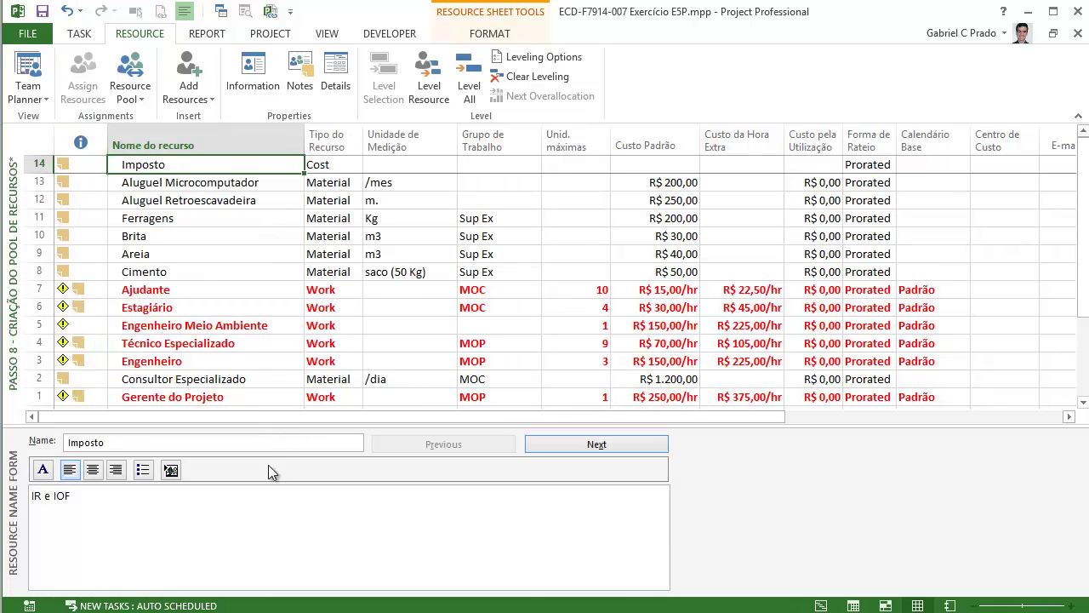
# - Read the cost notes of Imposto, Aluguel Microcomputador, Ferragens, Ajudante, Estagiário, Engenheiro and Consultor Especializado
pyautogui.click(121, 504)
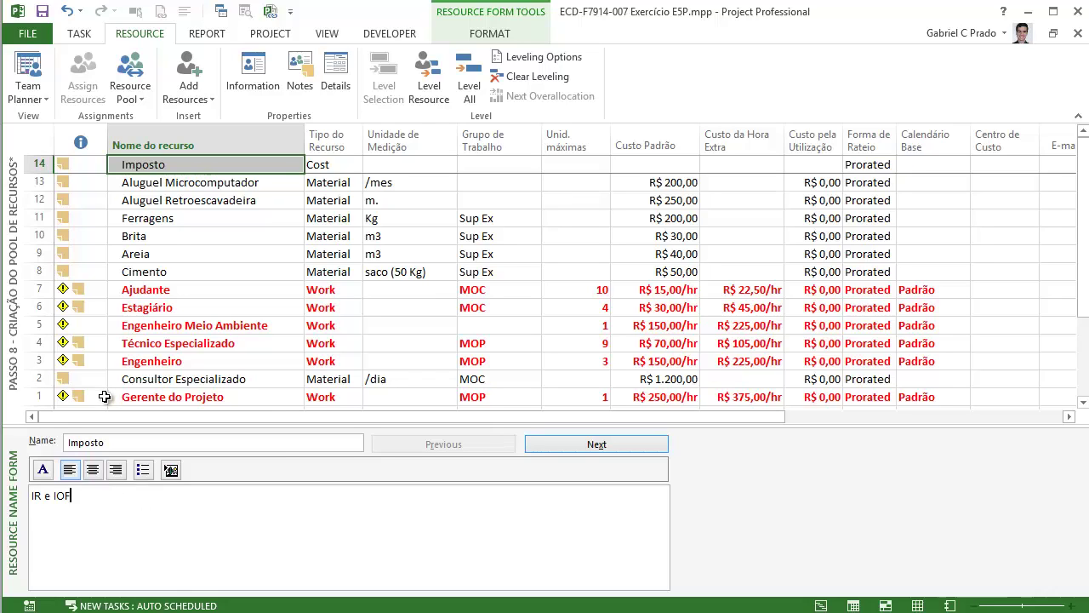
pyautogui.moveTo(103, 396)
pyautogui.click(196, 183)
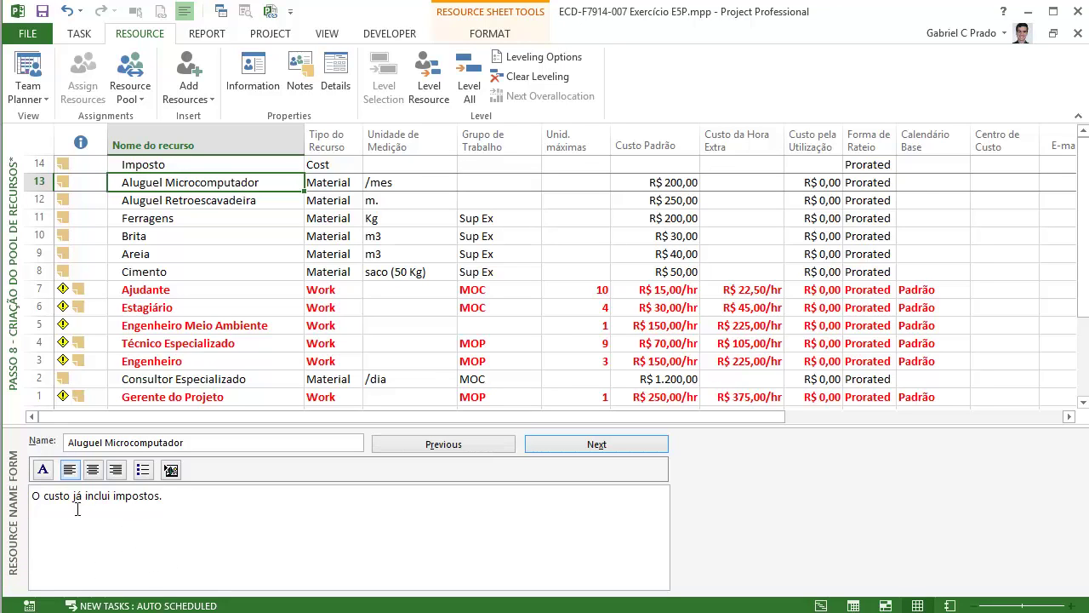
pyautogui.click(208, 534)
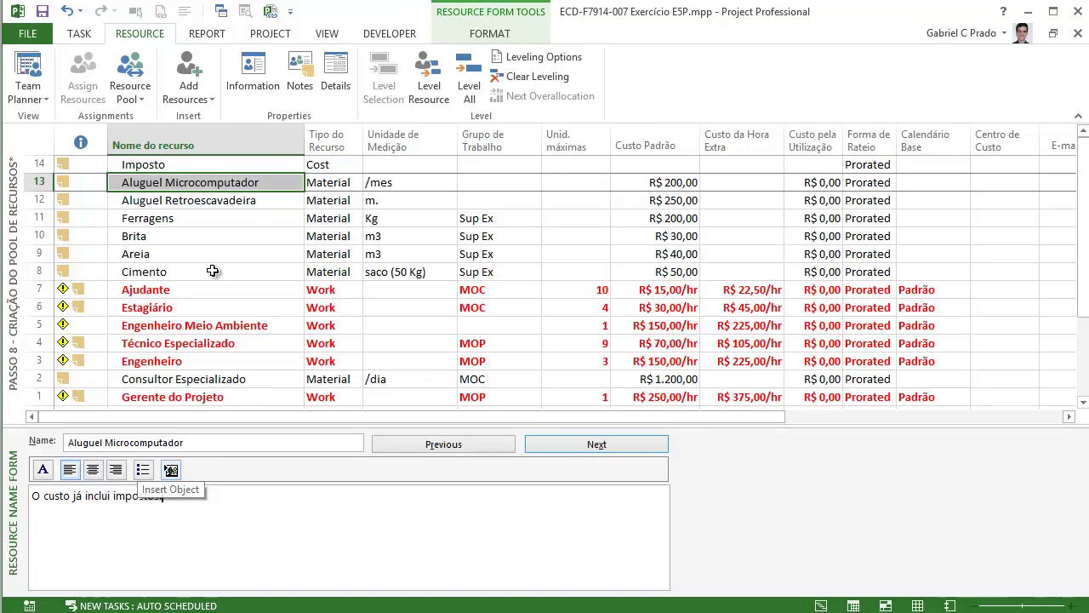
pyautogui.click(191, 222)
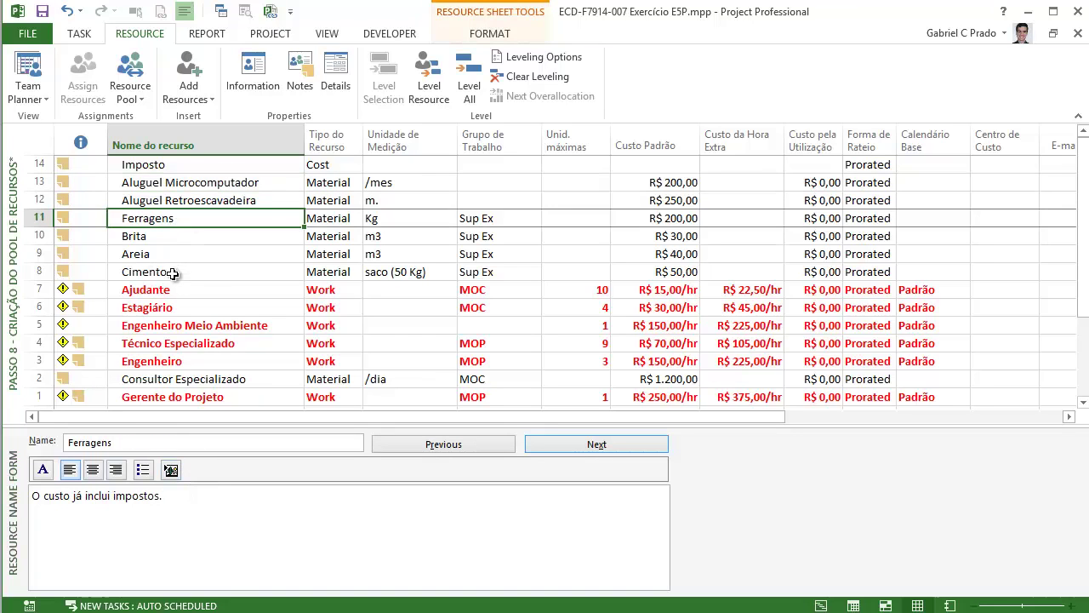
pyautogui.click(175, 290)
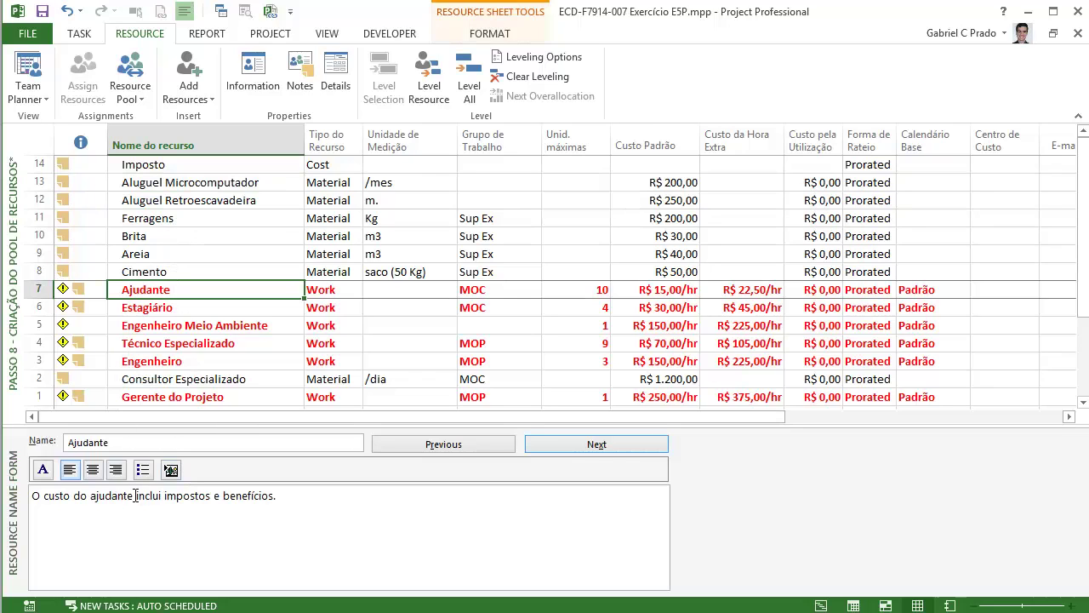
pyautogui.click(136, 308)
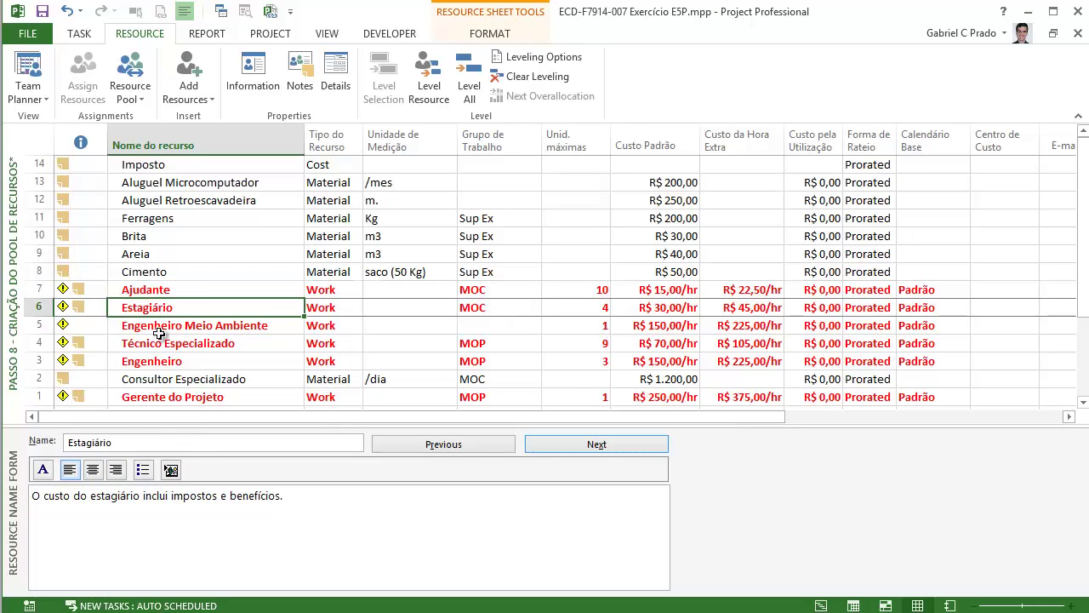
pyautogui.click(176, 360)
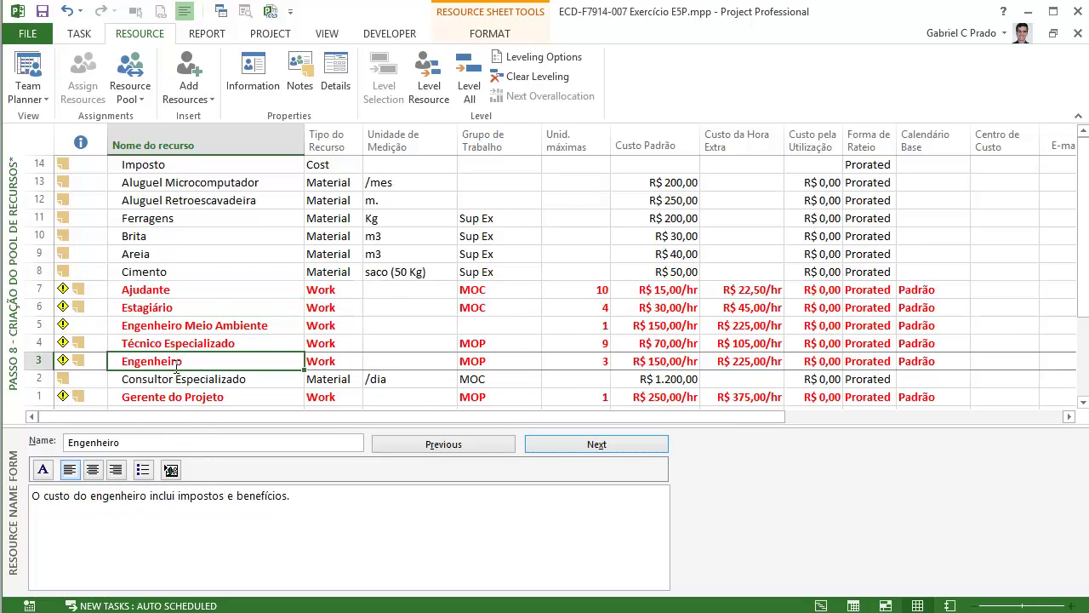
pyautogui.click(179, 380)
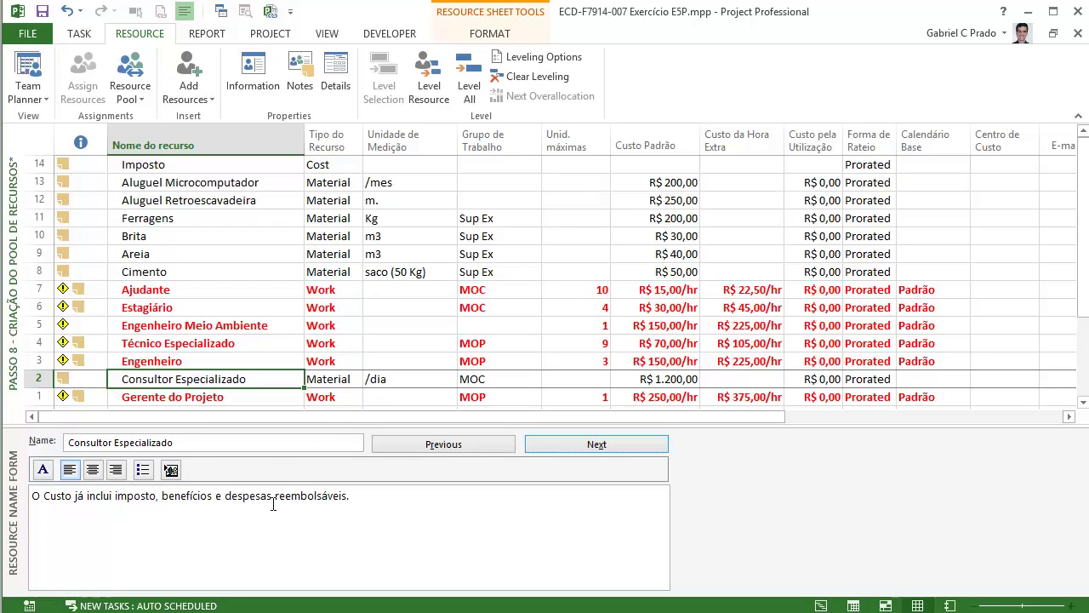
pyautogui.moveTo(350, 496); pyautogui.dragTo(25, 469)
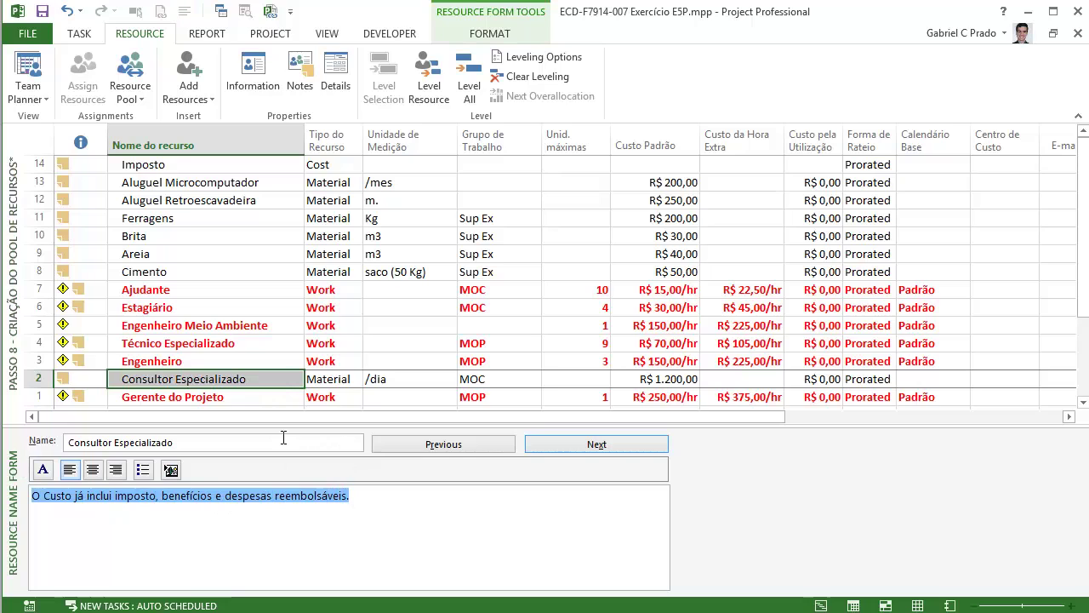
# - Check the maximum units of Ajudante and review its cost note again
pyautogui.click(601, 295)
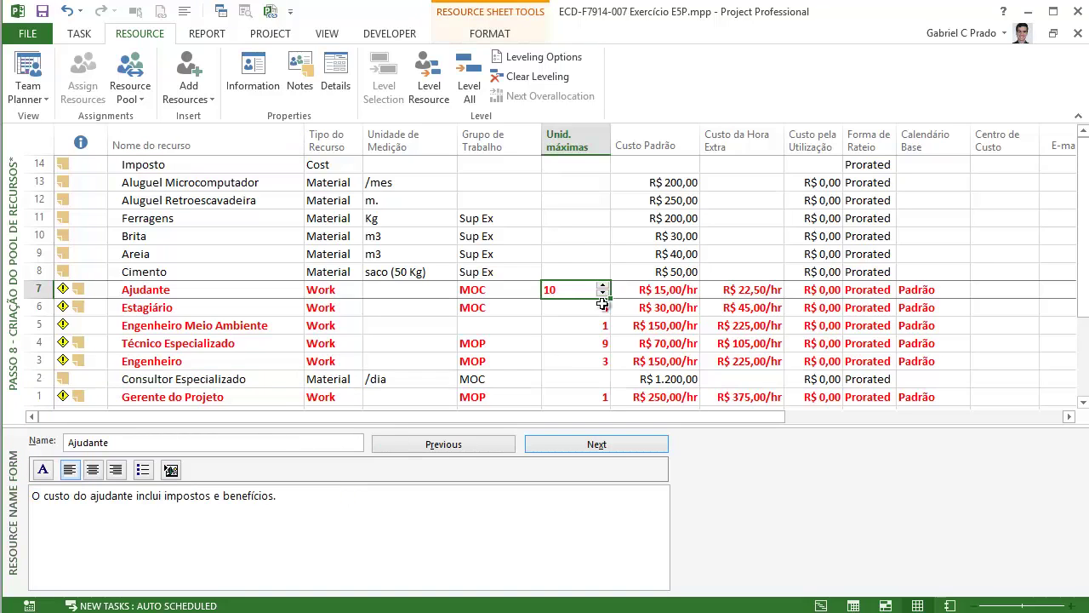
pyautogui.click(156, 289)
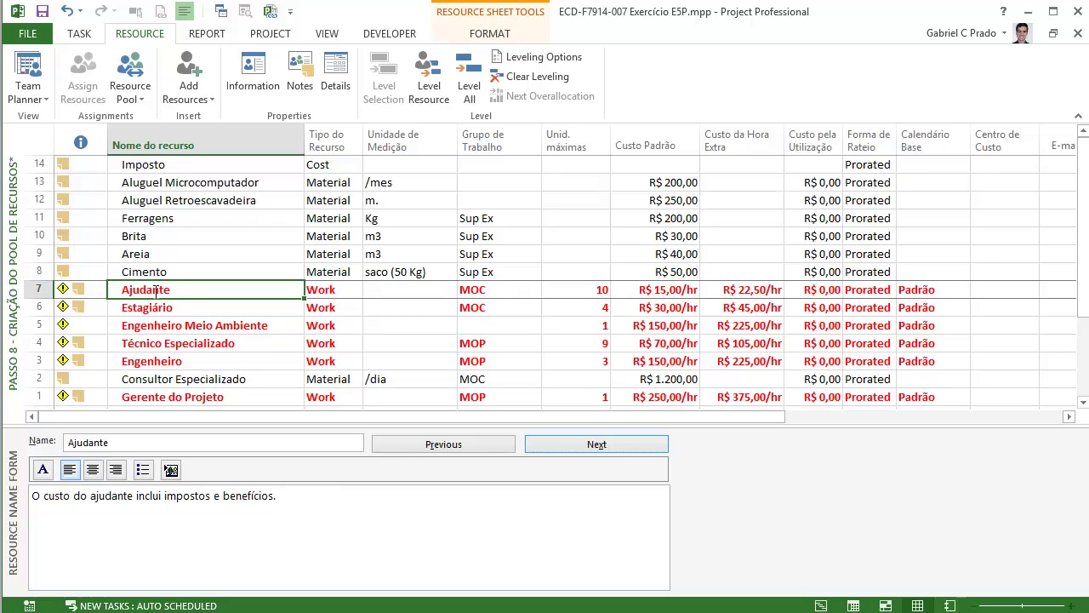
pyautogui.click(296, 496)
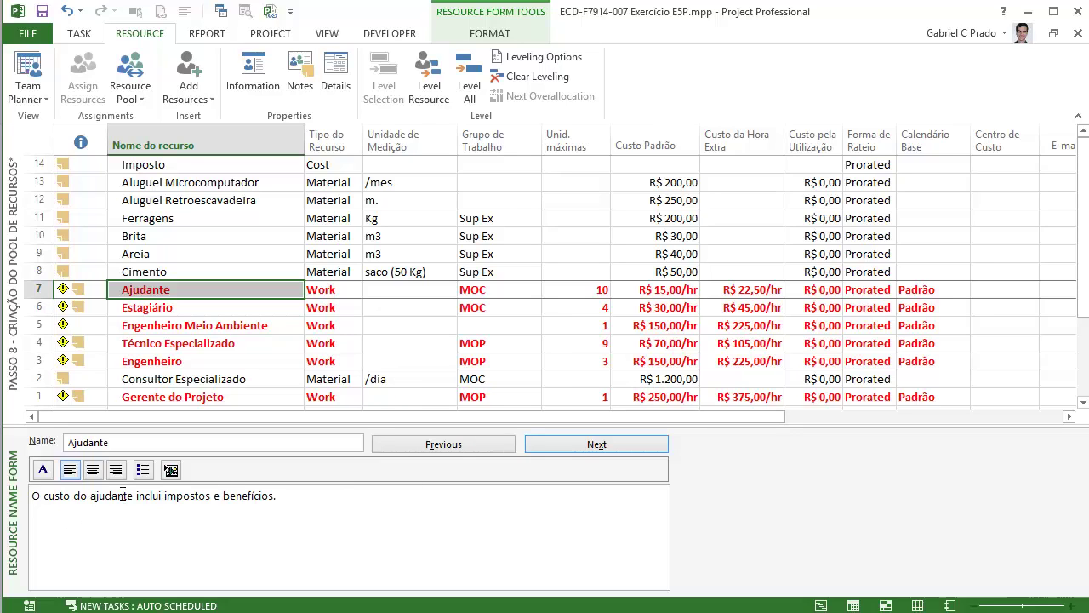
# - Compare the resource types of Imposto, Consultor Especializado and Aluguel Microcomputador
pyautogui.click(174, 166)
pyautogui.click(330, 166)
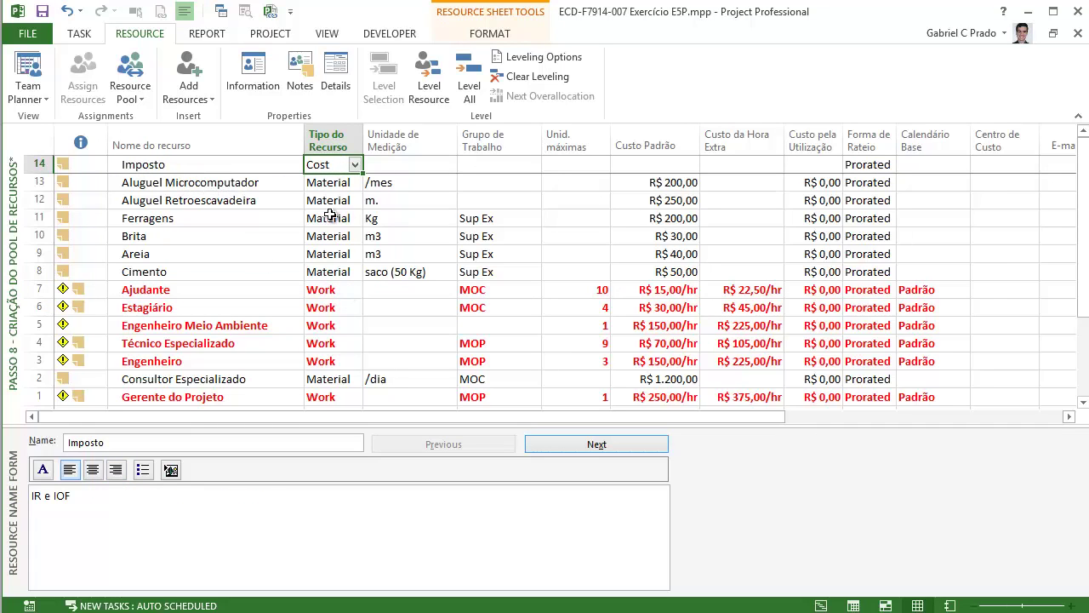
pyautogui.click(226, 380)
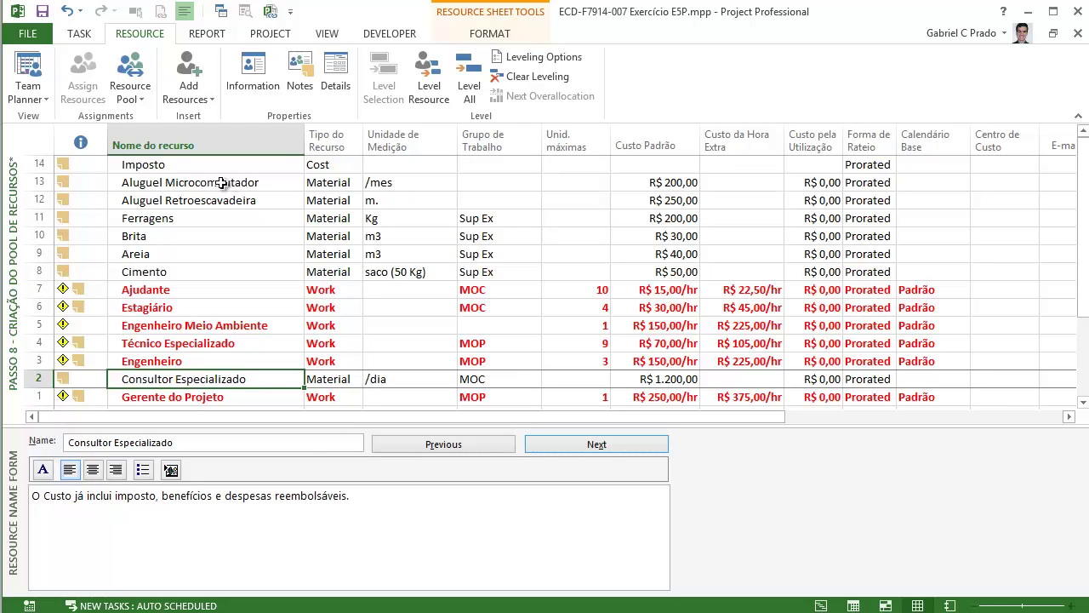
pyautogui.click(334, 378)
pyautogui.click(334, 182)
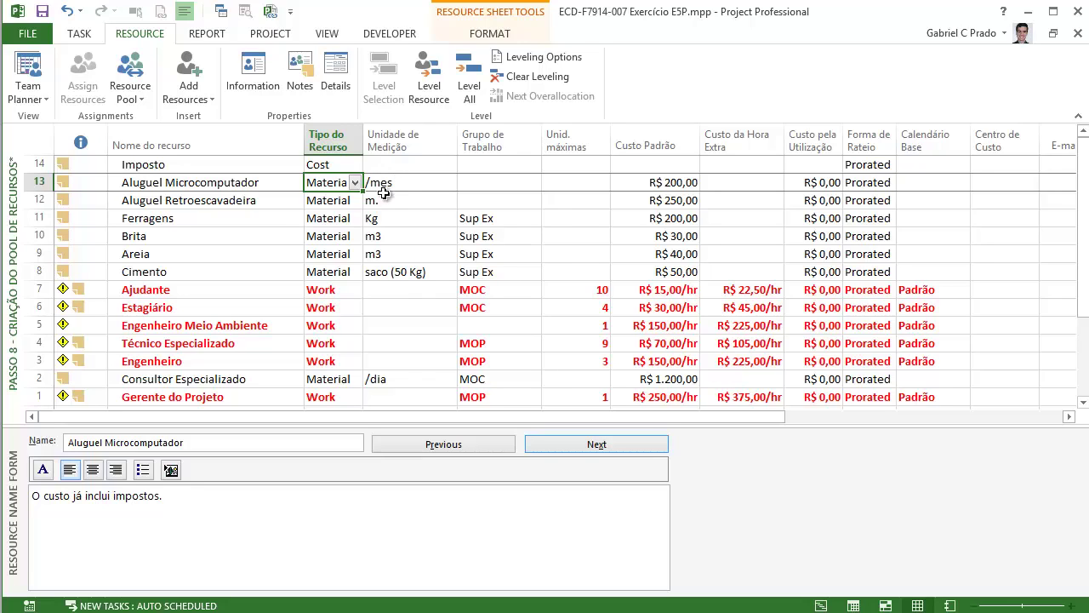
# - Examine the unit of measure and standard cost of the material resources Ferragens and Brita
pyautogui.click(253, 218)
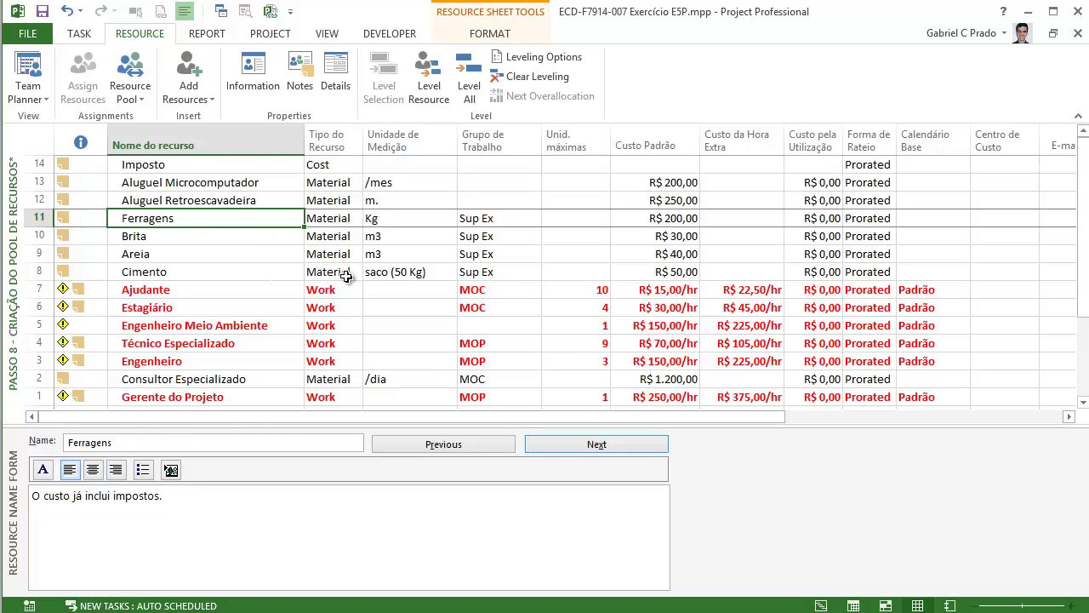
pyautogui.click(668, 218)
pyautogui.click(162, 219)
pyautogui.click(418, 222)
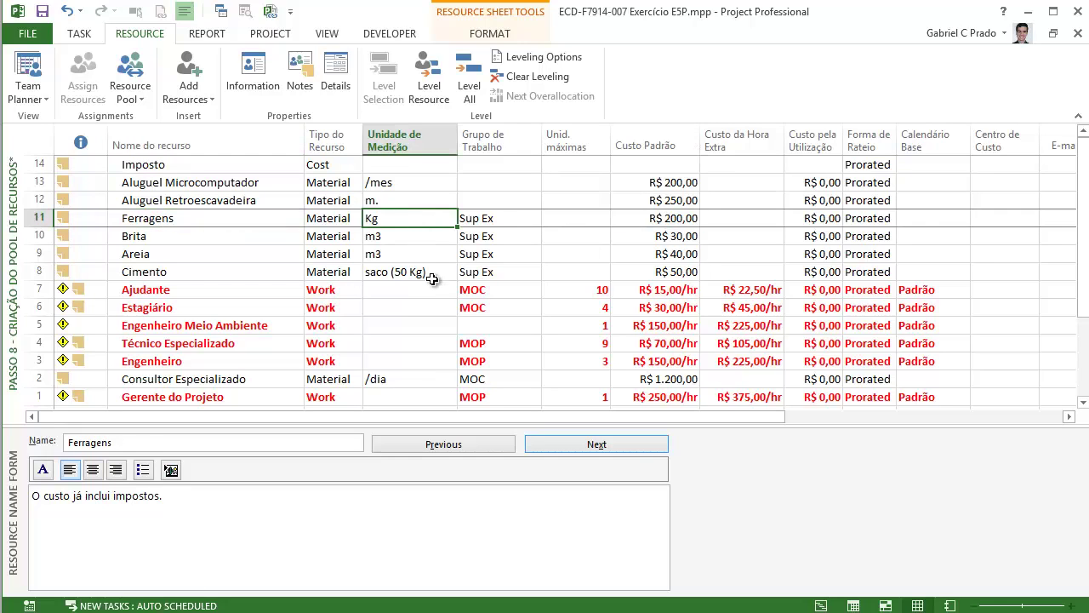
pyautogui.click(397, 240)
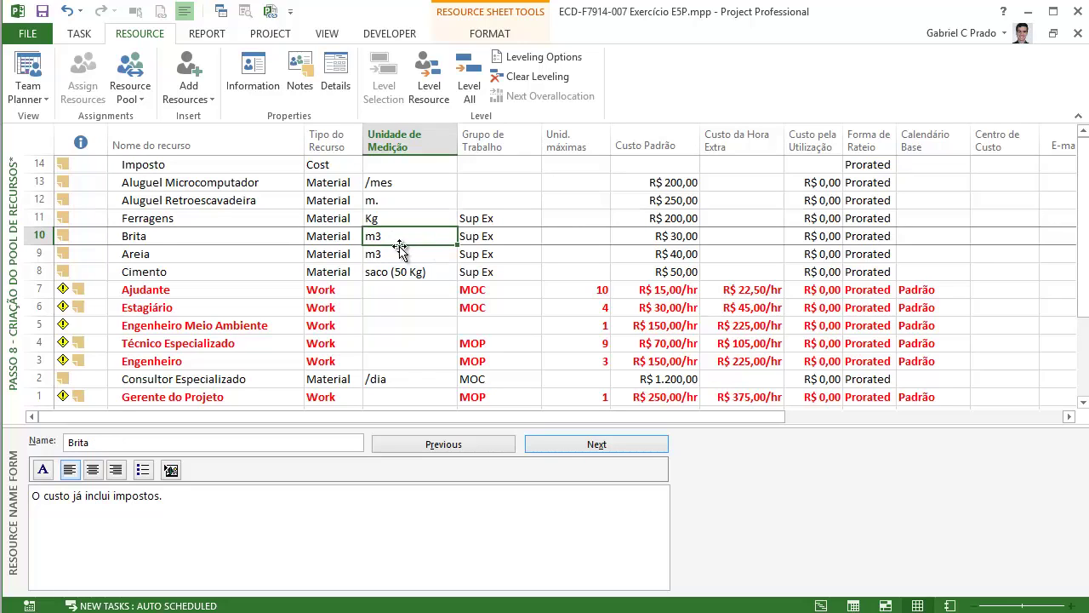
pyautogui.click(664, 236)
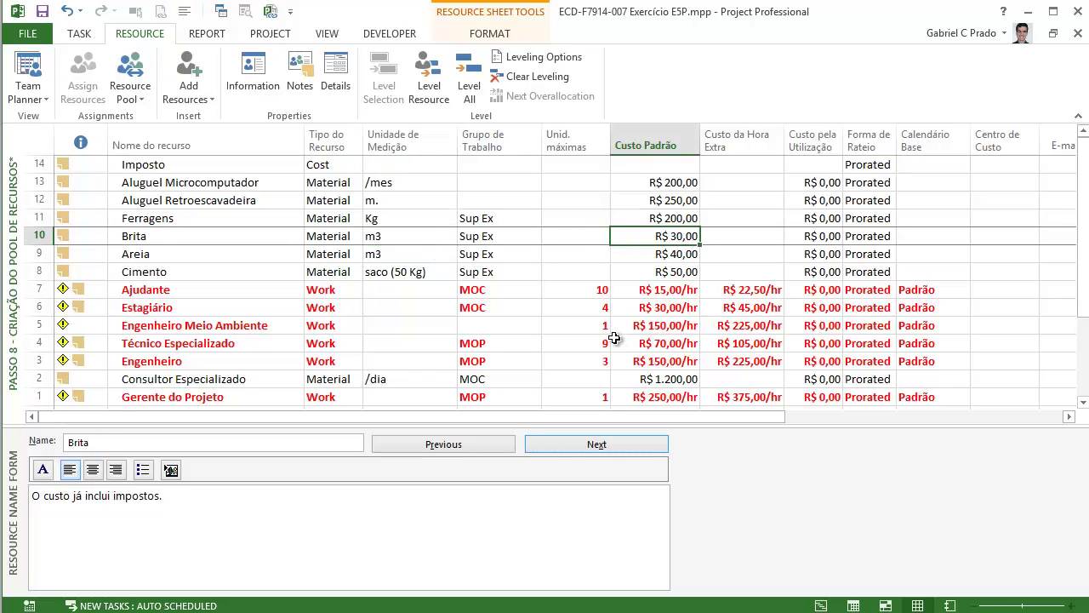
pyautogui.click(393, 235)
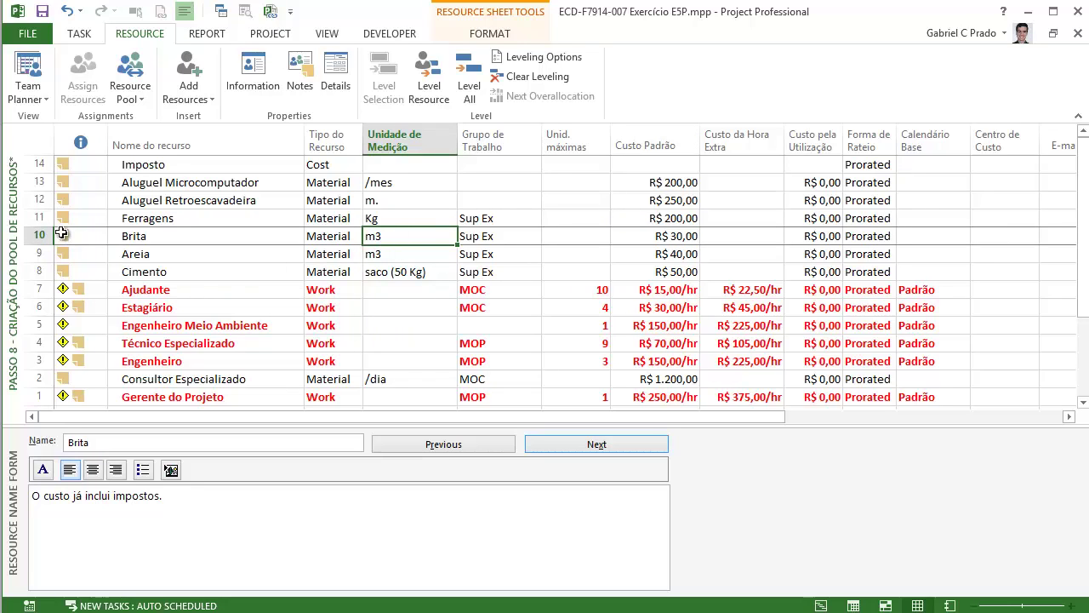
pyautogui.moveTo(62, 233)
# - Open the resource information of Ajudante and show its cost rate tables
pyautogui.click(182, 291)
pyautogui.doubleClick(182, 290)
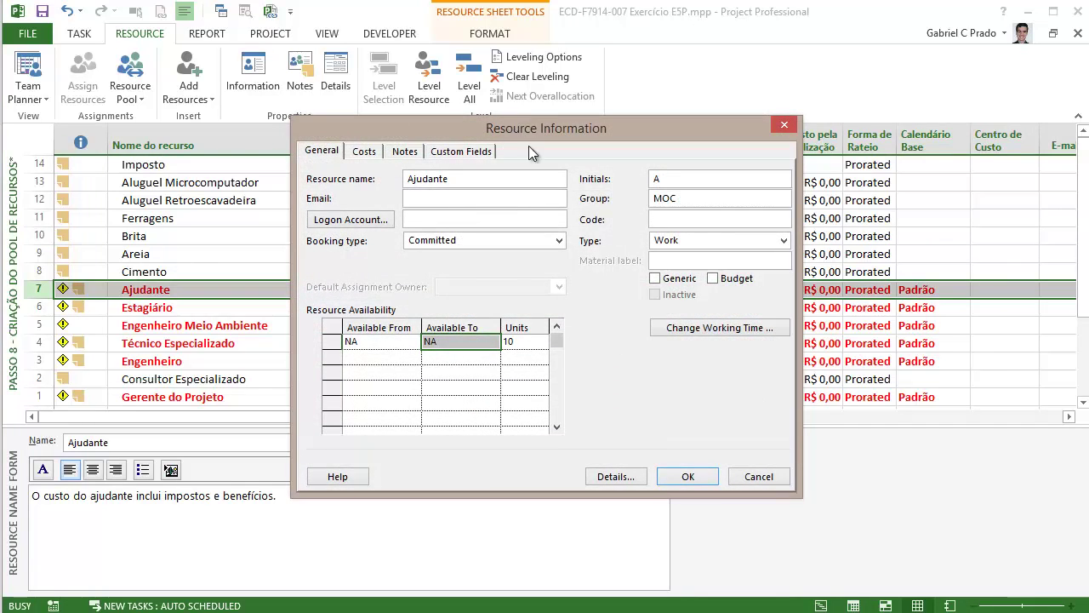
pyautogui.click(365, 151)
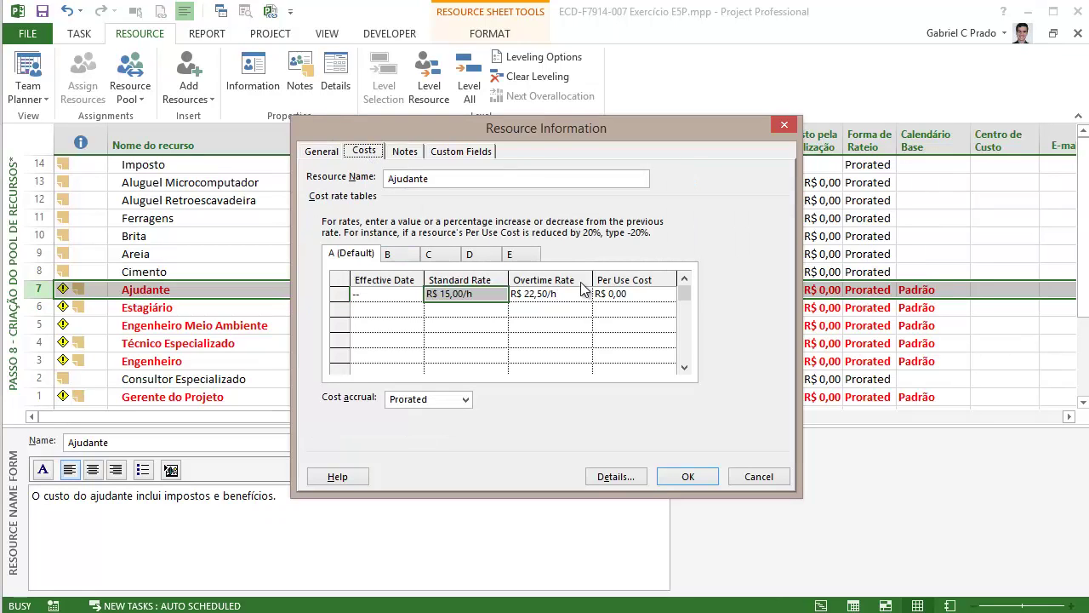
pyautogui.moveTo(579, 130); pyautogui.dragTo(489, 199)
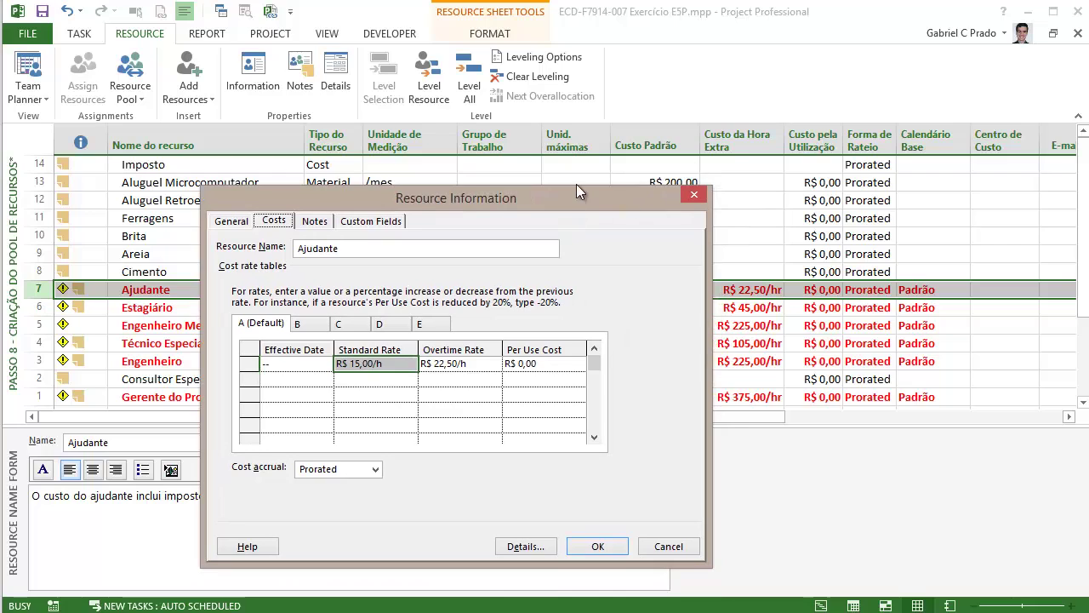
pyautogui.moveTo(576, 192); pyautogui.dragTo(597, 133)
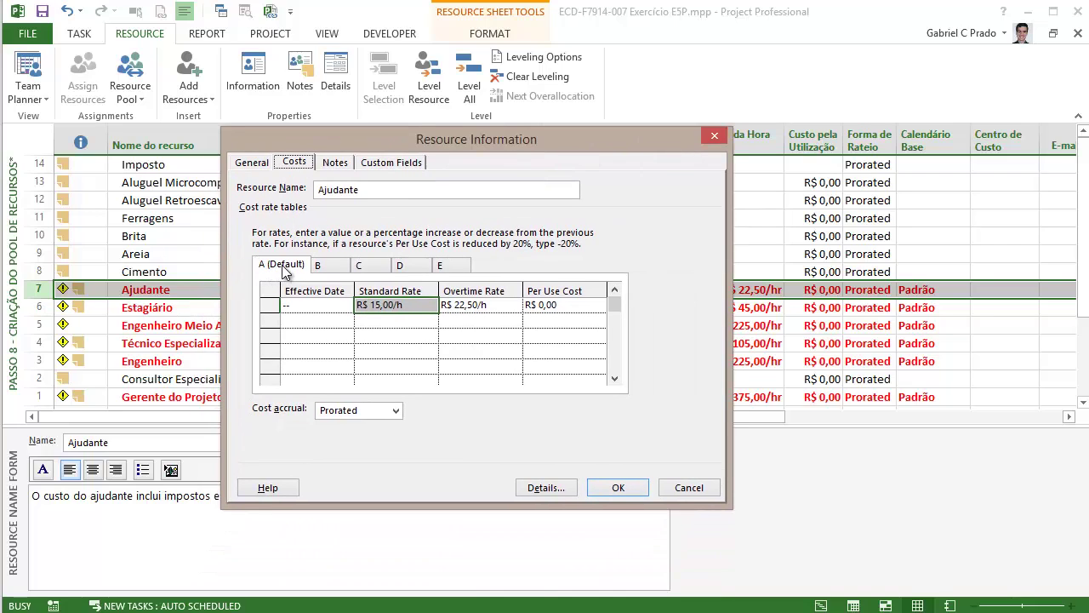
# - Review the standard rate, overtime rate and per use cost of Ajudante in default cost rate table A
pyautogui.click(401, 311)
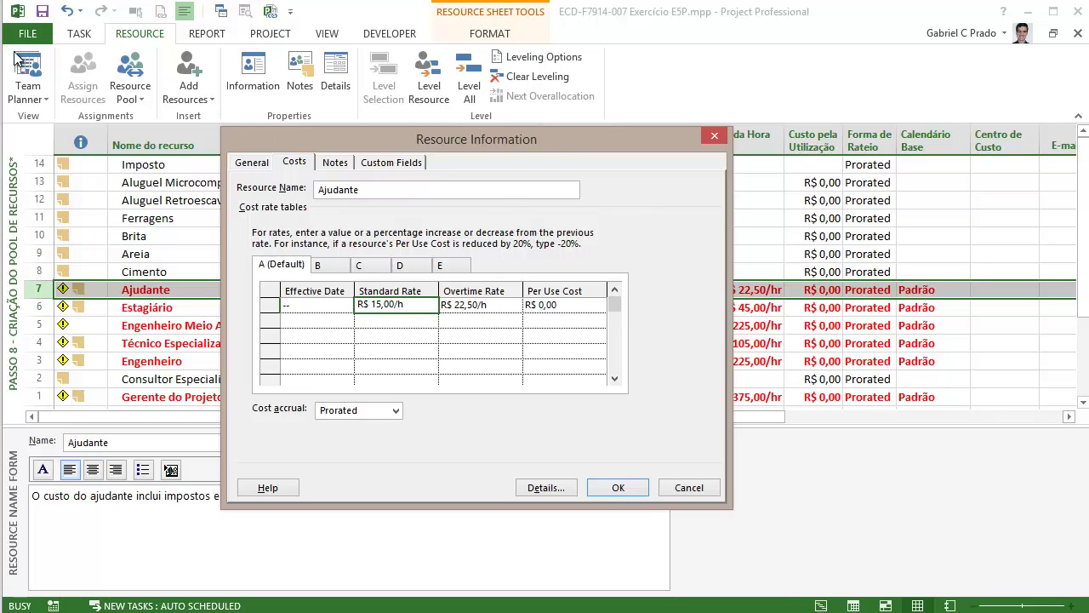
pyautogui.moveTo(406, 145); pyautogui.dragTo(395, 90)
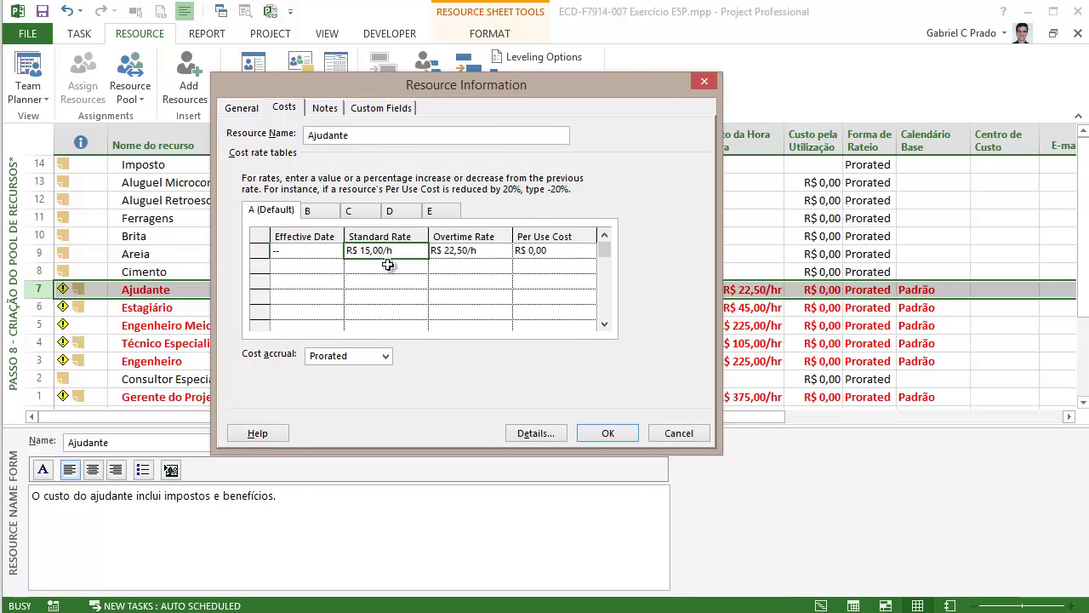
pyautogui.click(473, 253)
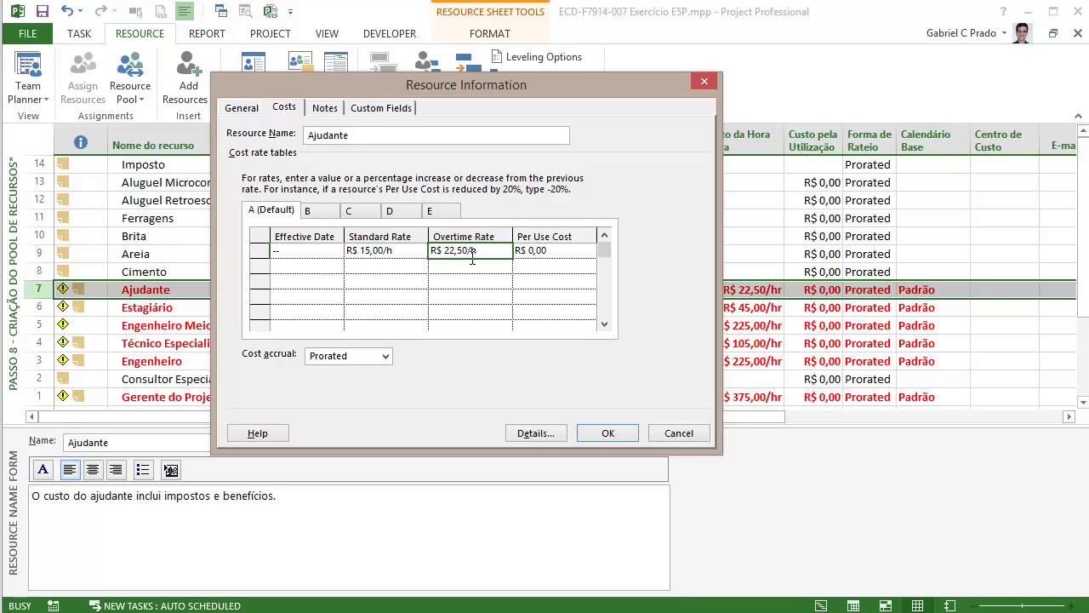
pyautogui.click(549, 253)
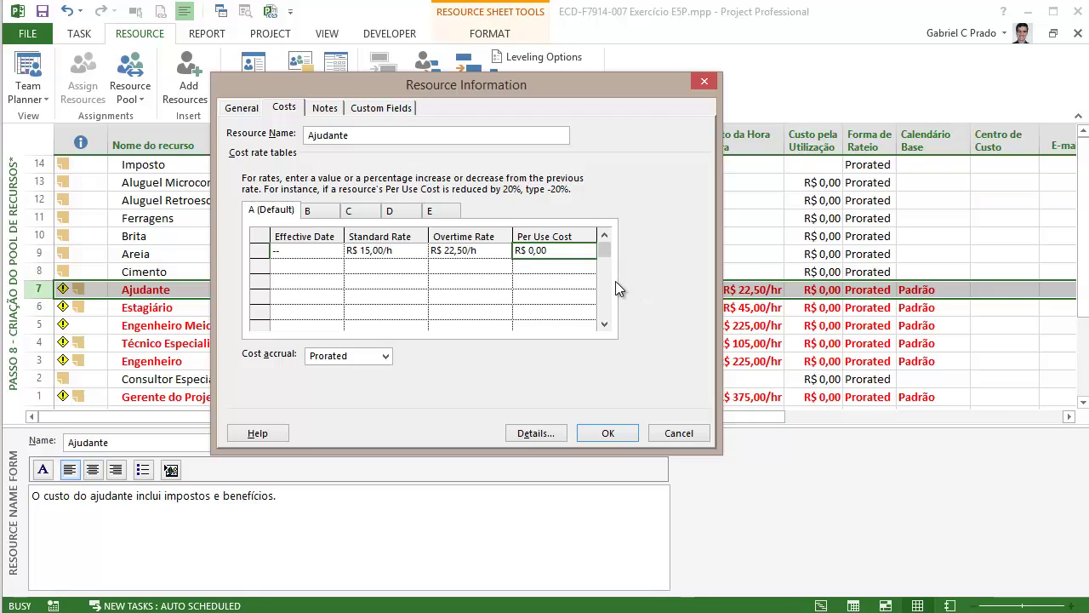
# - Look through the alternative cost rate tables B, C, D and E of Ajudante
pyautogui.click(320, 212)
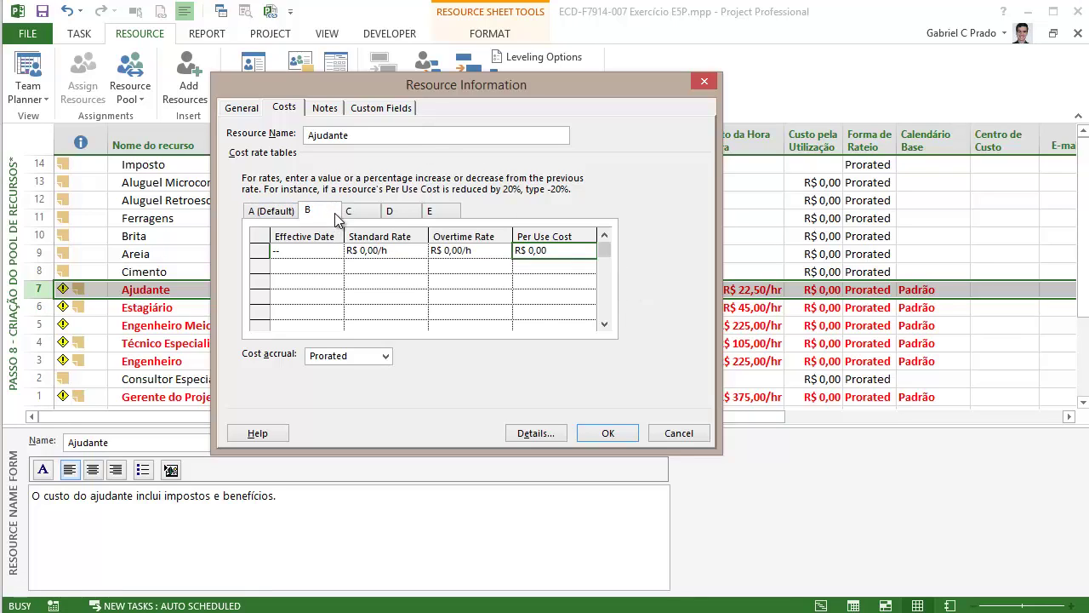
pyautogui.click(362, 211)
pyautogui.click(393, 211)
pyautogui.click(441, 211)
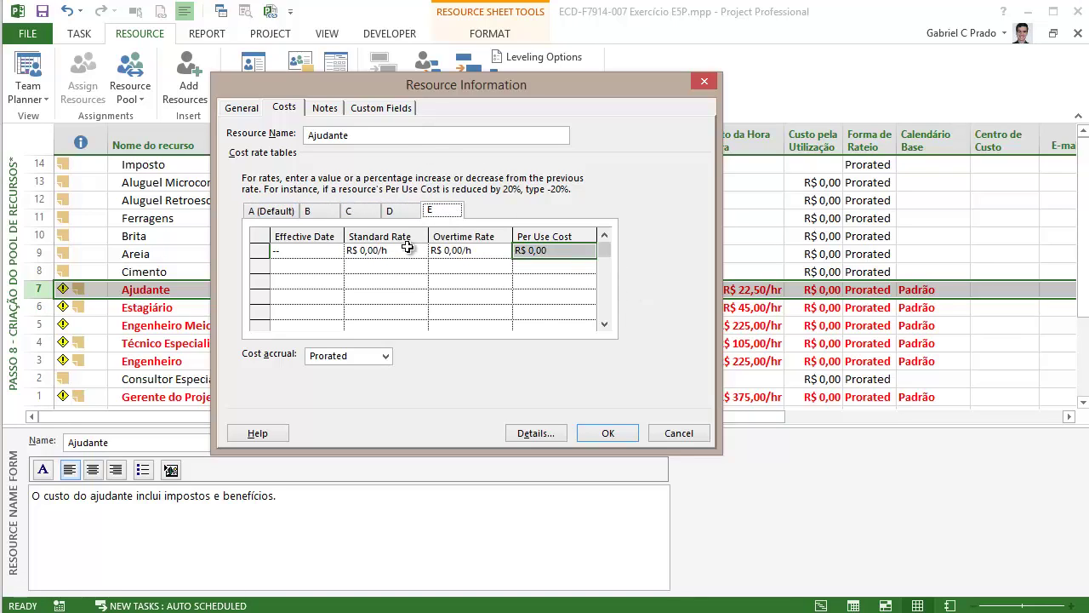
# - Recheck Ajudante's default cost rate table A and close the resource information without changes
pyautogui.click(289, 213)
pyautogui.click(312, 252)
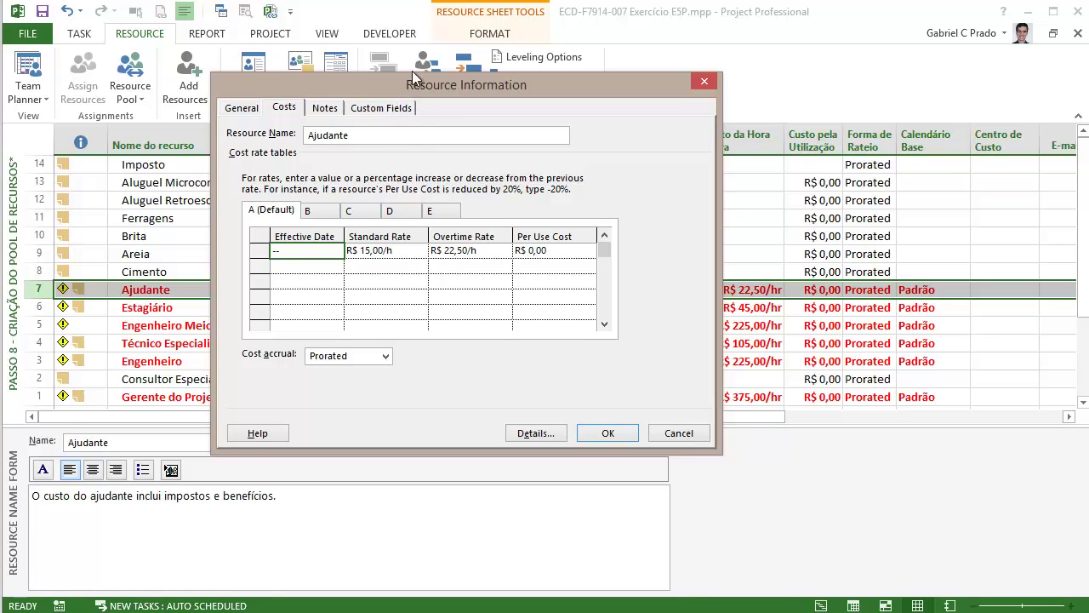
pyautogui.click(707, 80)
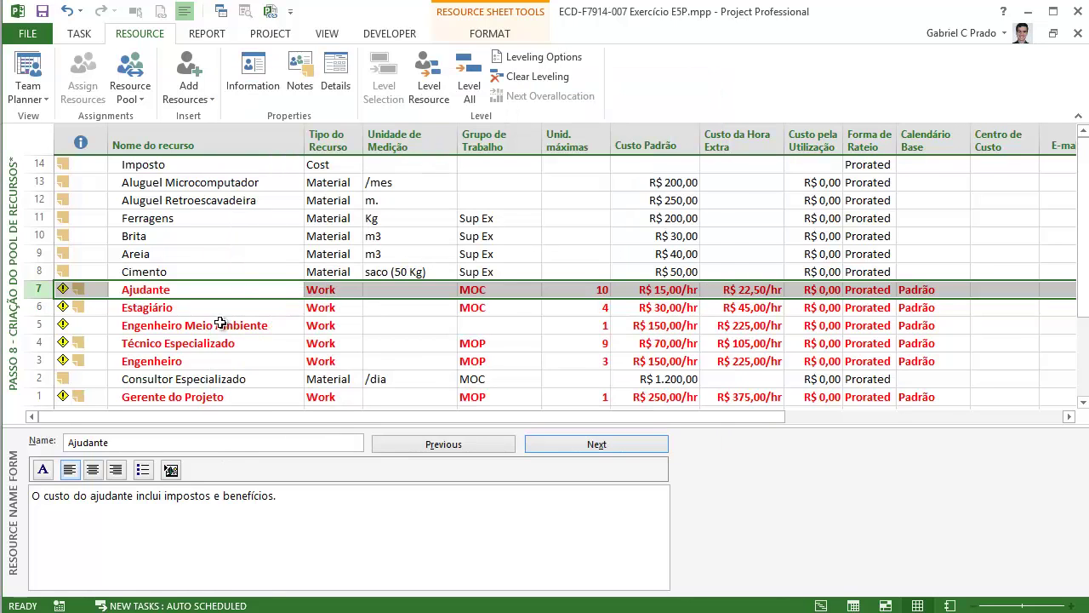
# - Open the resource information of Técnico Especializado and set the standard rate in cost rate table B to R$ 120,00/h
pyautogui.click(171, 344)
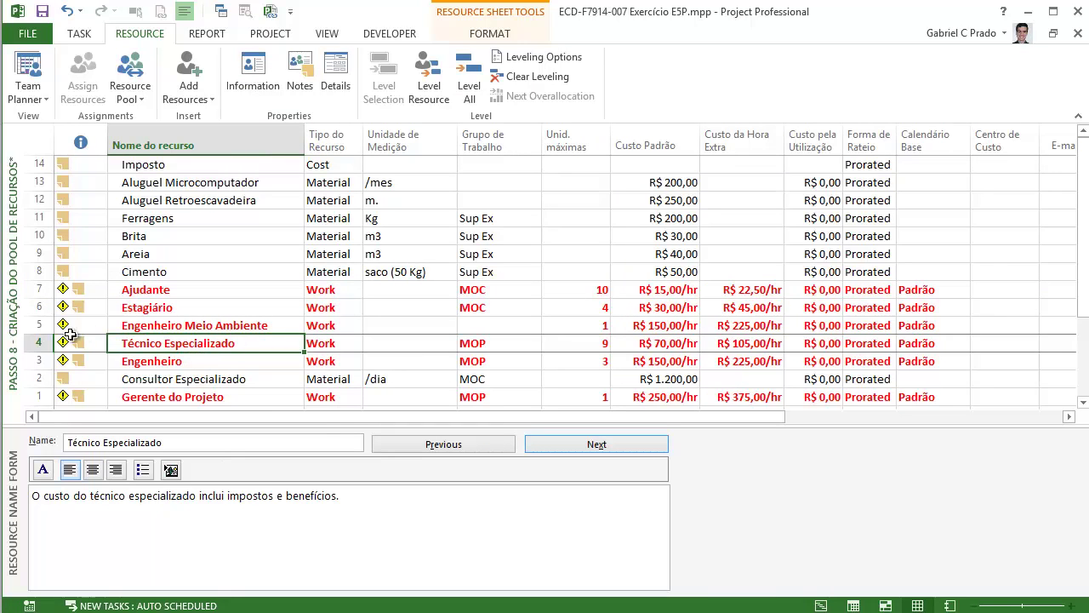
pyautogui.doubleClick(37, 344)
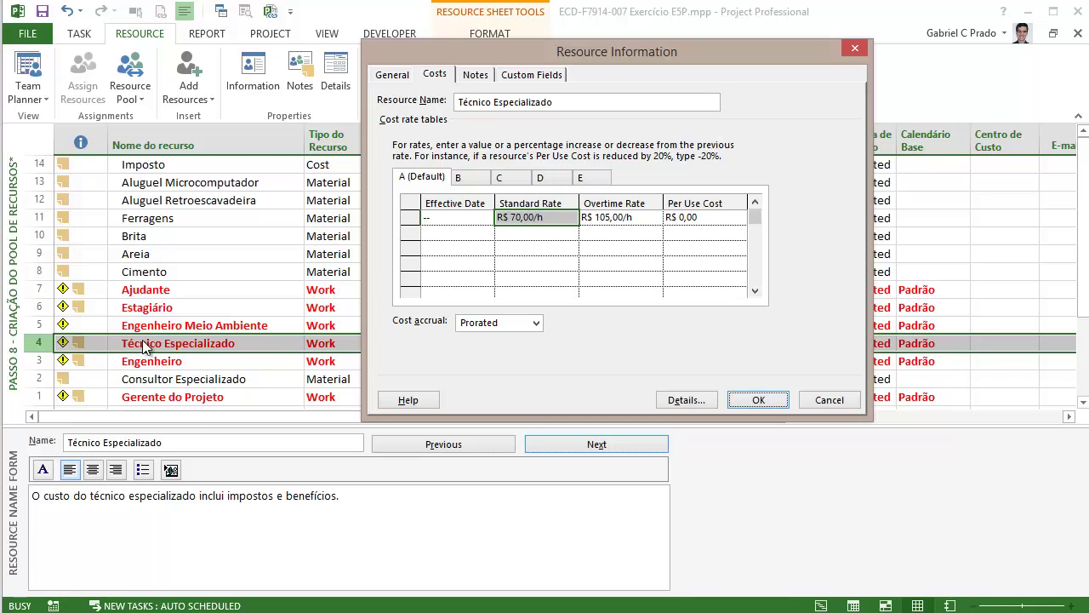
pyautogui.click(470, 178)
pyautogui.moveTo(591, 48); pyautogui.dragTo(585, 99)
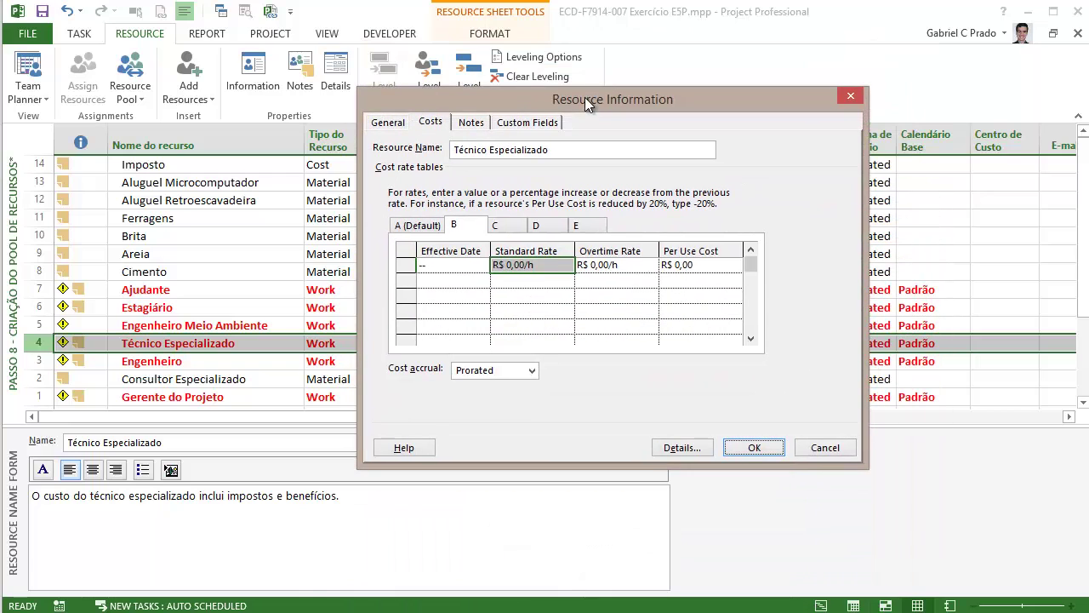
pyautogui.click(532, 266)
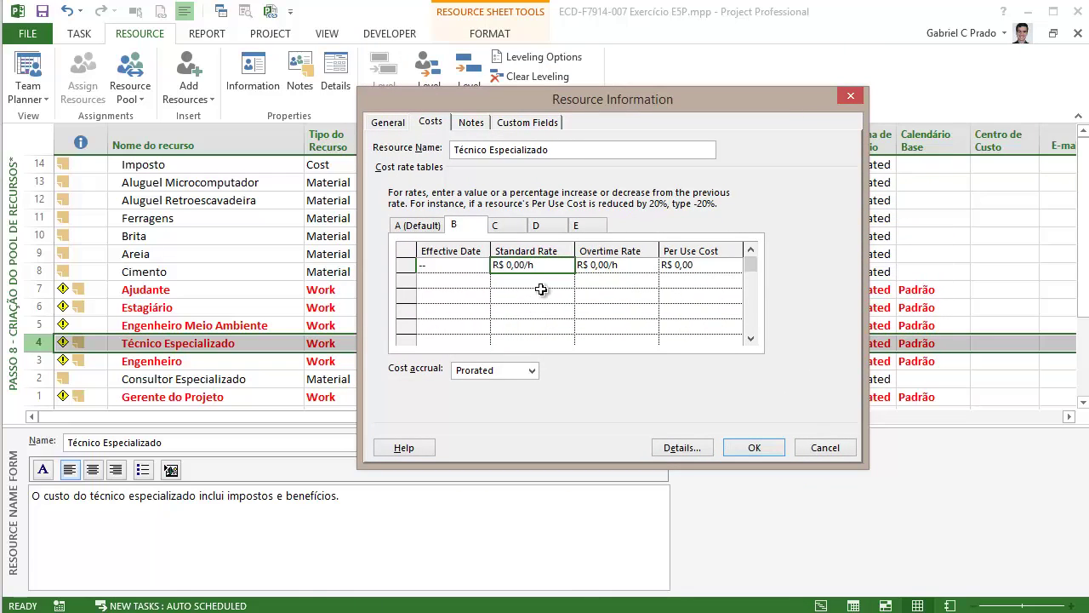
pyautogui.write('120')
pyautogui.press('Return')
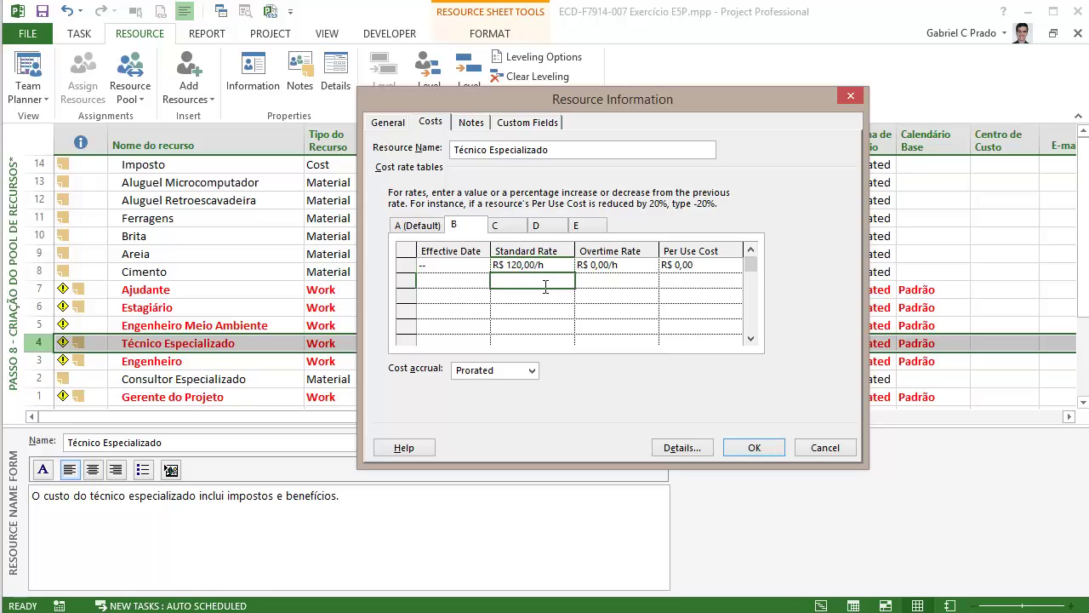
# - Compare the rates of Técnico Especializado in cost rate tables A and B
pyautogui.click(434, 228)
pyautogui.click(465, 230)
pyautogui.click(417, 232)
pyautogui.click(470, 232)
pyautogui.click(418, 233)
pyautogui.click(452, 232)
pyautogui.click(422, 231)
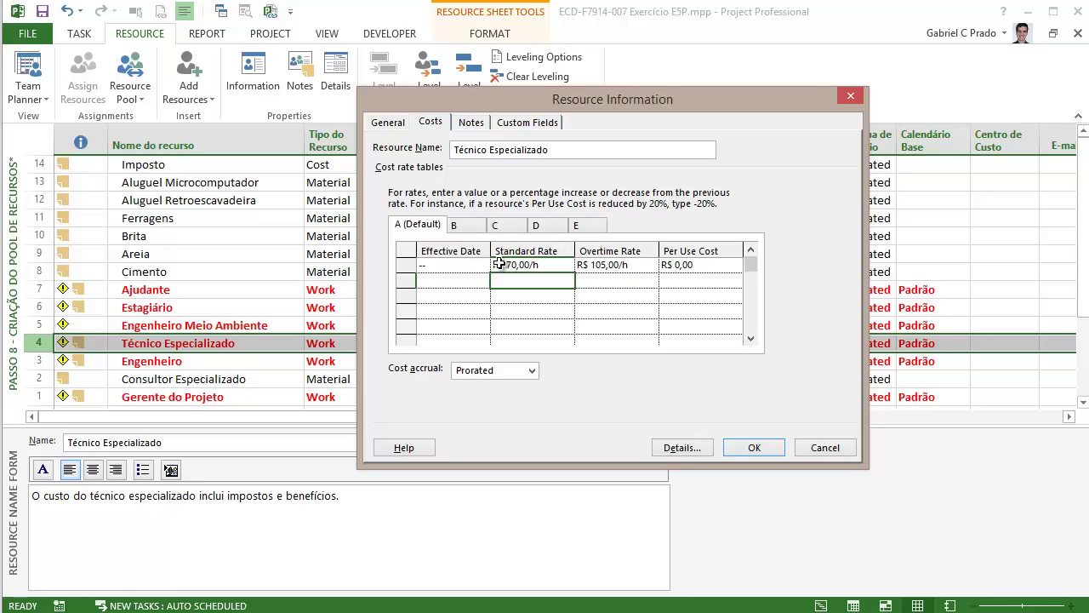
# - Add a second rate row with effective date 01/01/15 to default cost rate table A of Técnico Especializado
pyautogui.click(459, 281)
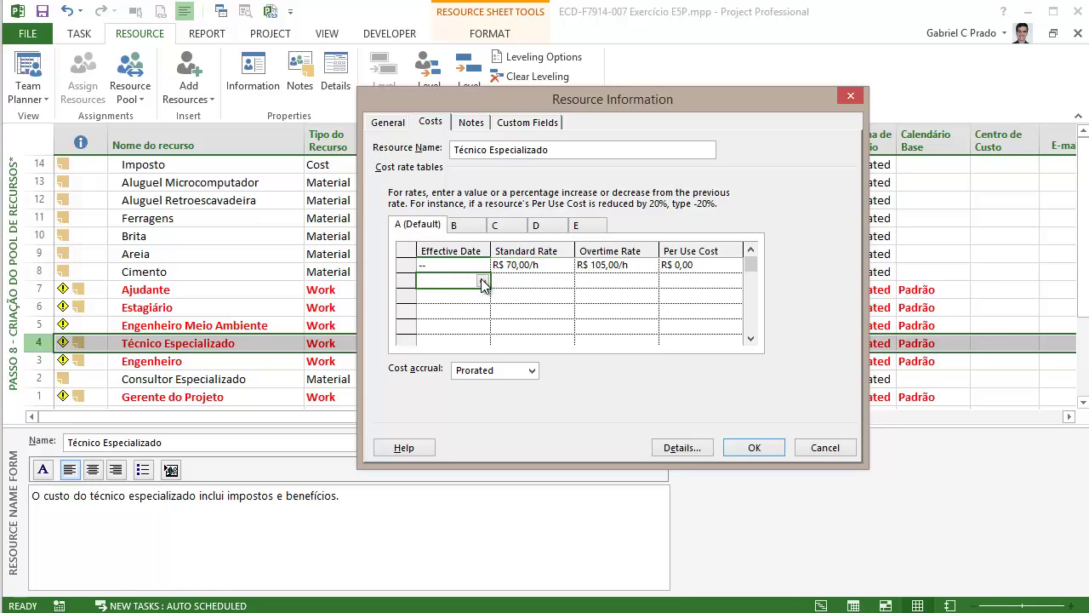
pyautogui.click(482, 281)
pyautogui.click(480, 298)
pyautogui.click(480, 298)
pyautogui.click(480, 298)
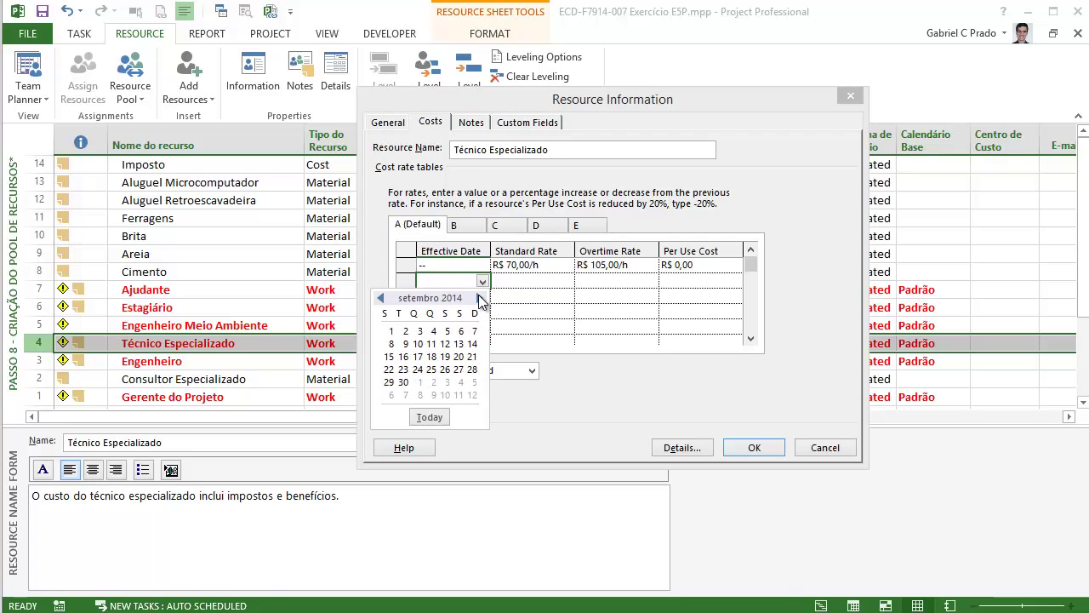
pyautogui.click(480, 299)
pyautogui.click(480, 298)
pyautogui.click(480, 299)
pyautogui.click(480, 298)
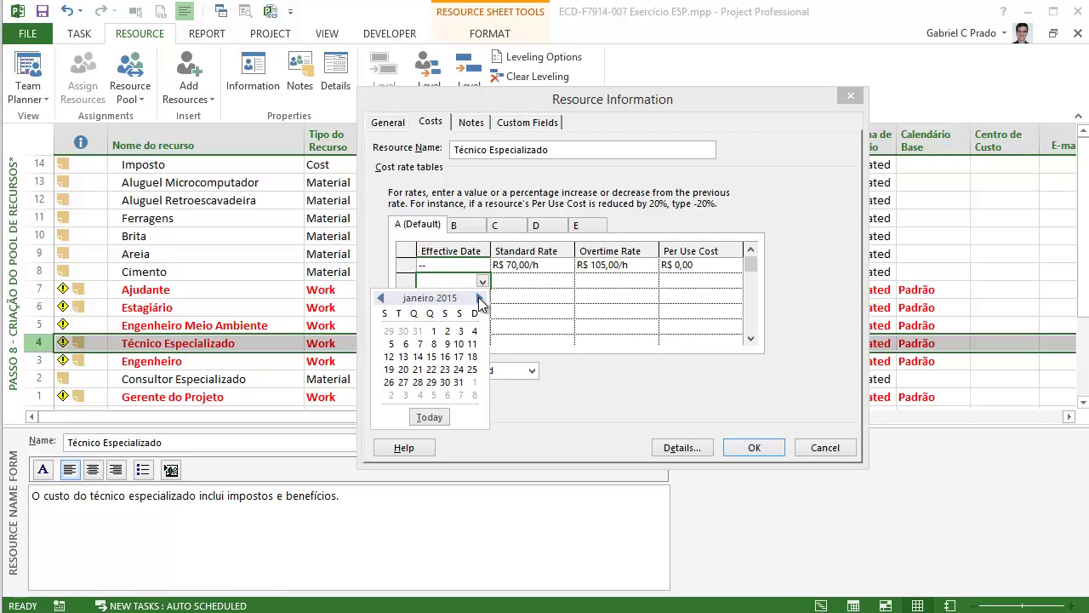
pyautogui.click(433, 331)
pyautogui.click(531, 281)
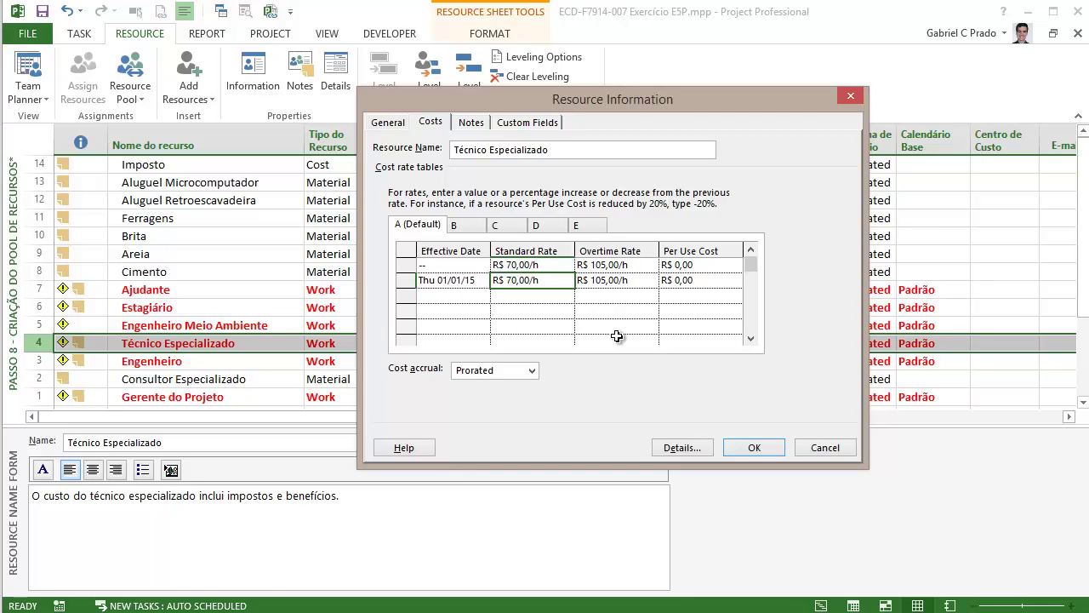
# - Set the 01/01/15 row's standard rate to R$ 80,00/h and its overtime rate to R$ 120,00/h
pyautogui.write('80')
pyautogui.press('Return')
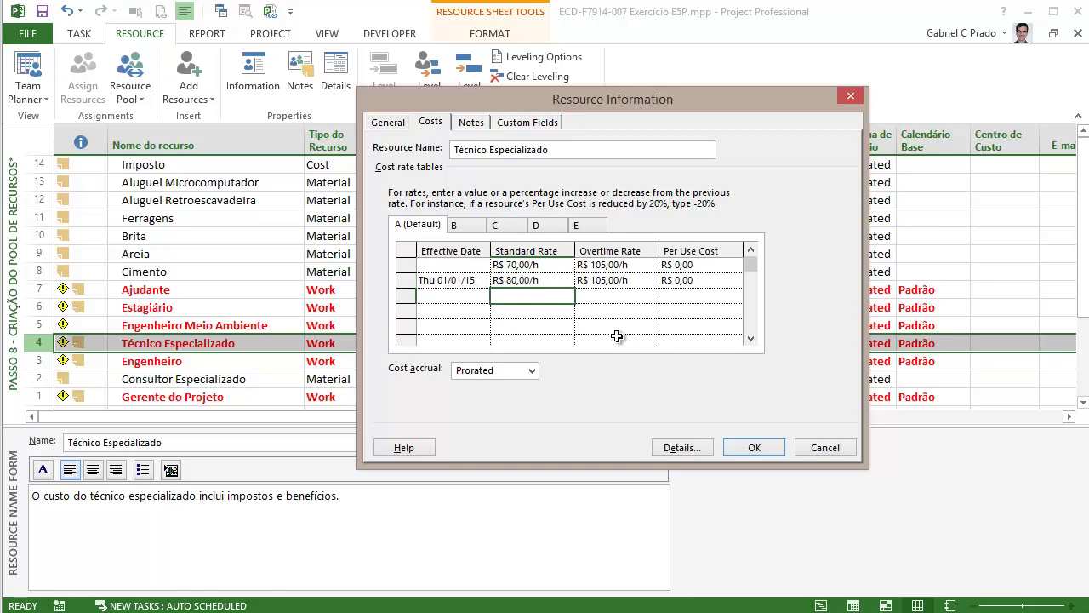
pyautogui.press('Up')
pyautogui.press('Right')
pyautogui.write('1')
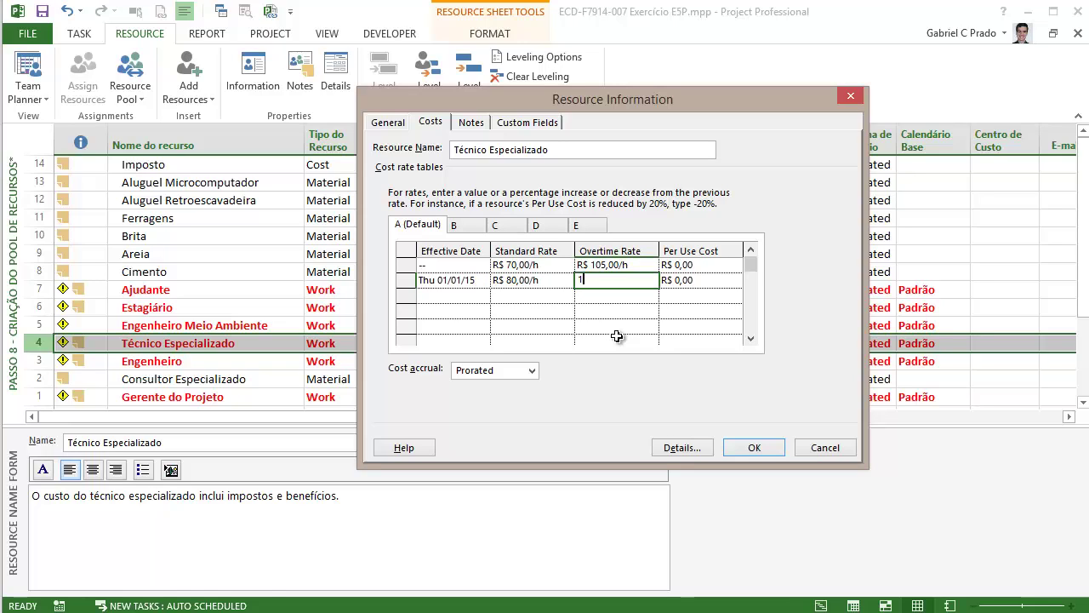
pyautogui.write('20')
pyautogui.press('Return')
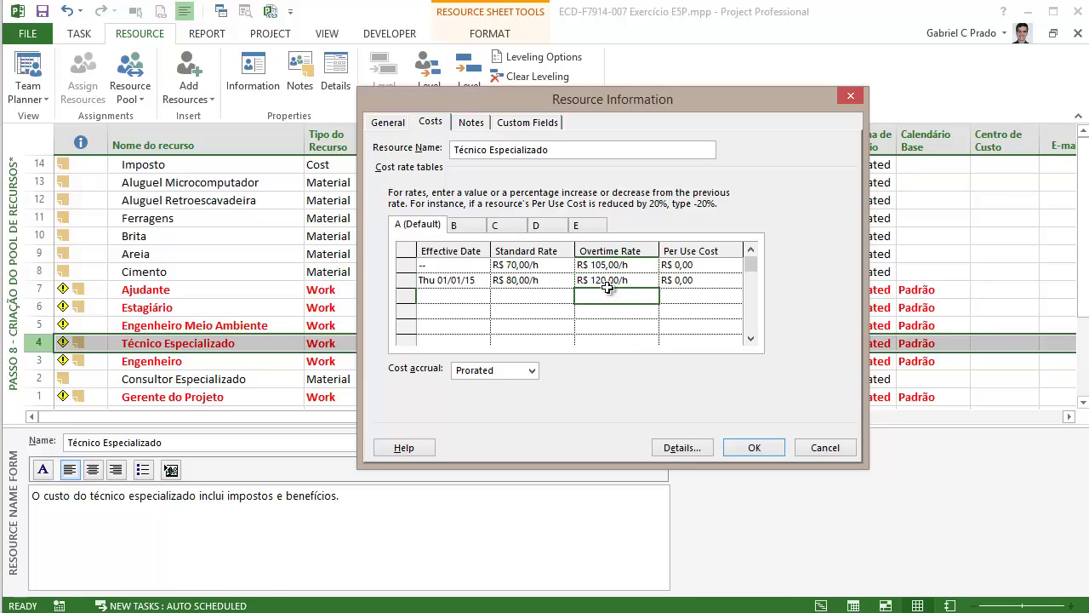
# - Review the 01/01/15 rate row, look through alternative tables B, C and D, and return to default table A
pyautogui.click(466, 281)
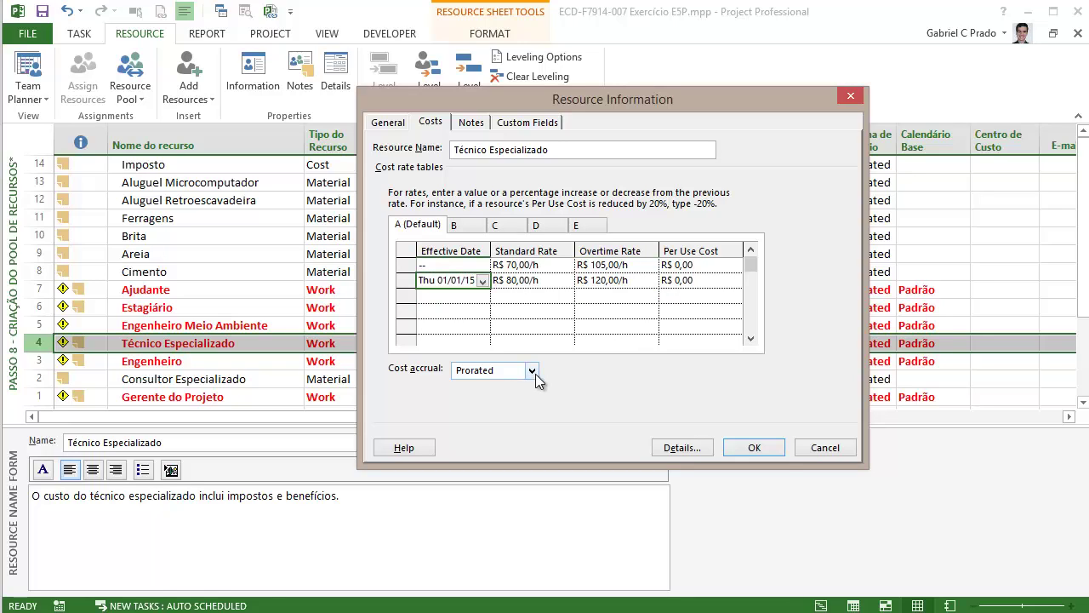
pyautogui.click(525, 281)
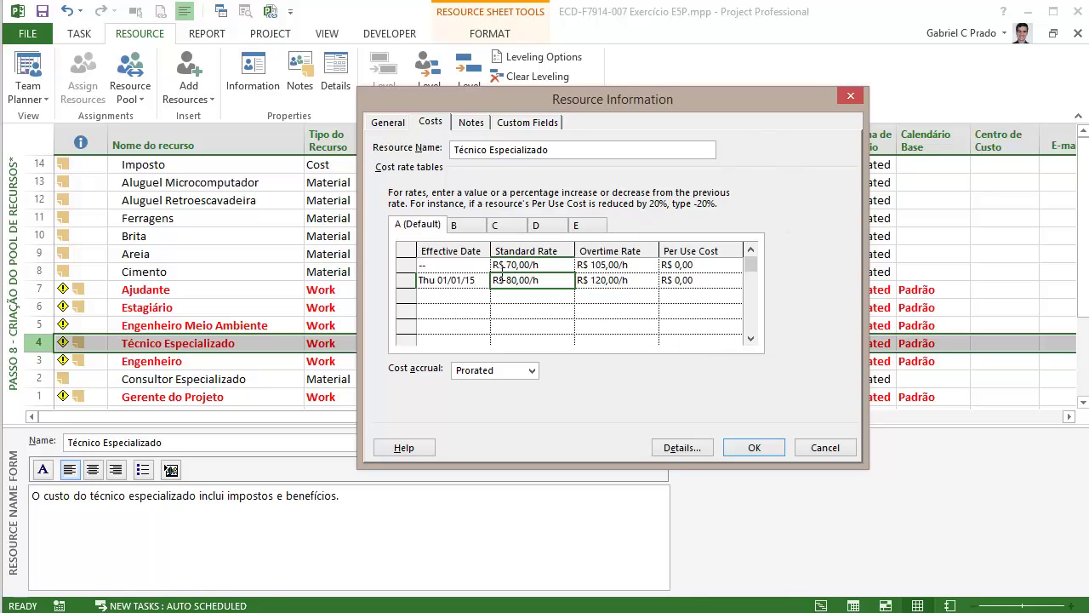
pyautogui.click(474, 228)
pyautogui.click(505, 225)
pyautogui.press('Right')
pyautogui.press('Right')
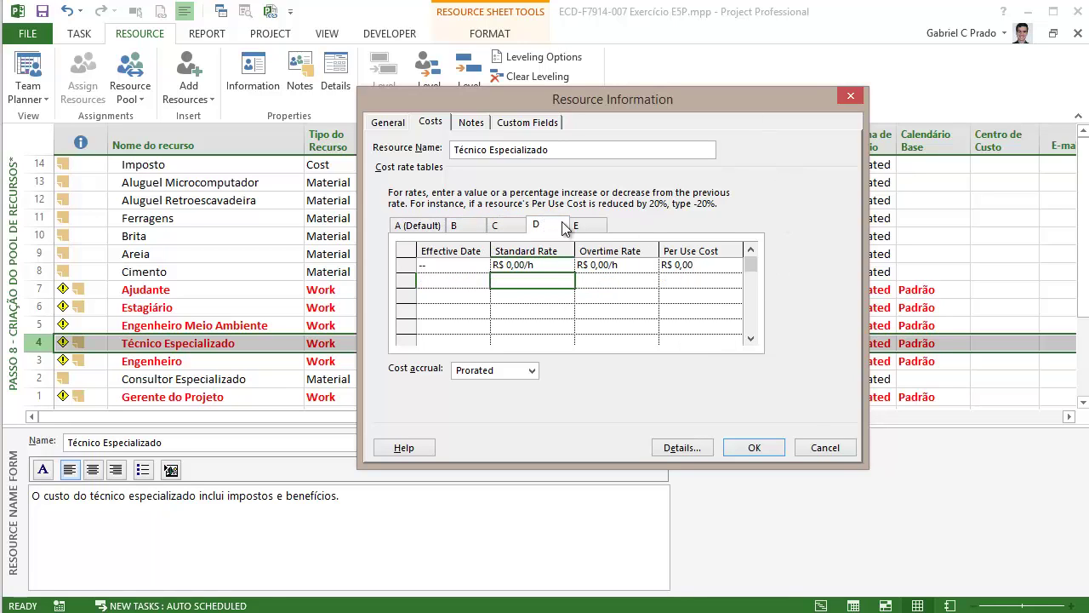
pyautogui.click(432, 226)
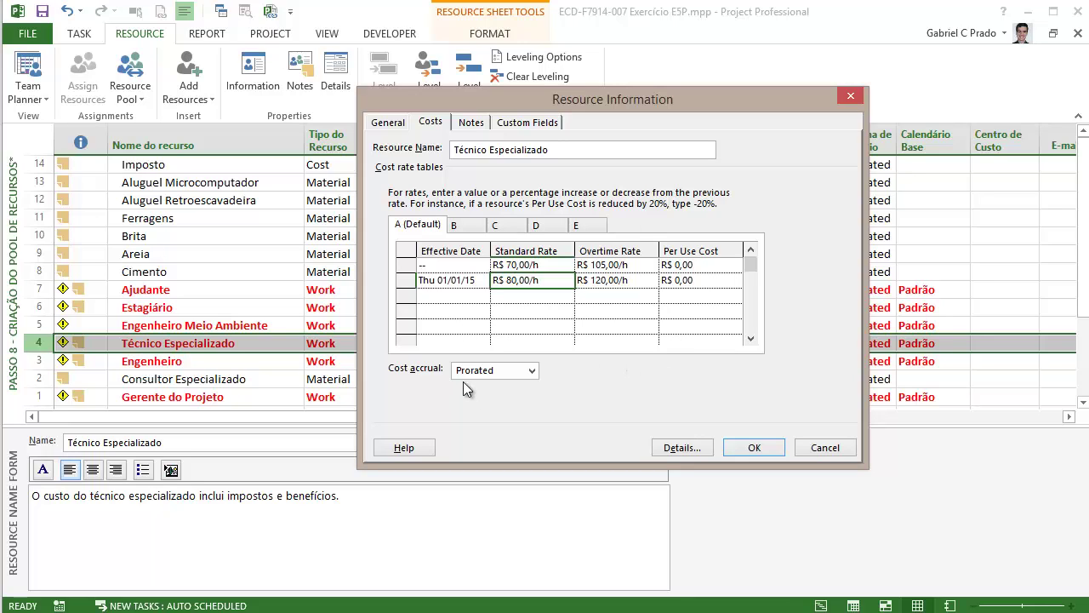
# - Examine the available cost accrual options alongside the first standard rate in table A
pyautogui.click(531, 373)
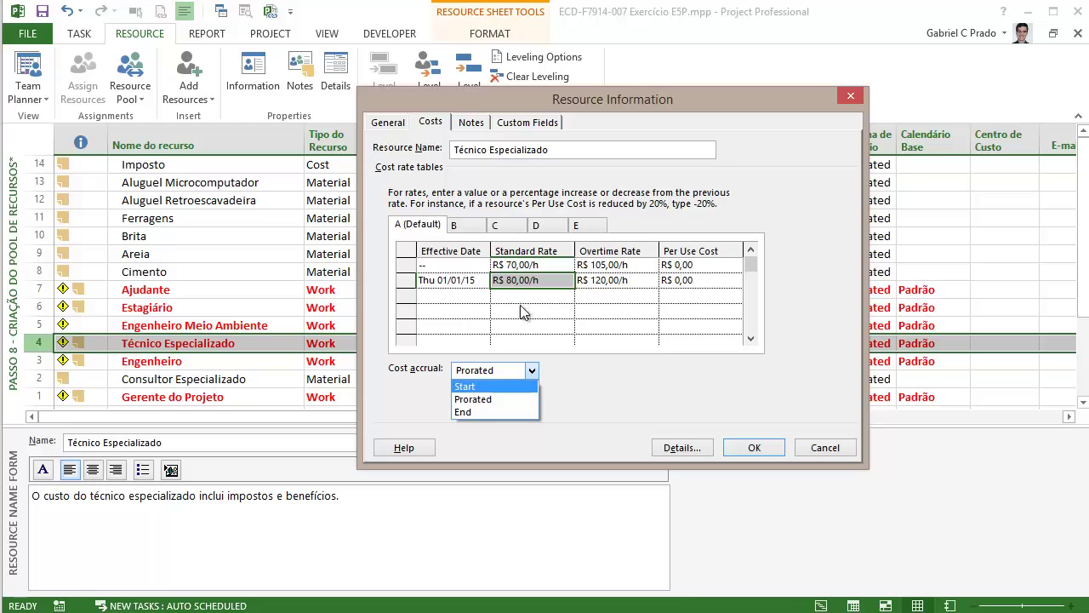
pyautogui.click(585, 385)
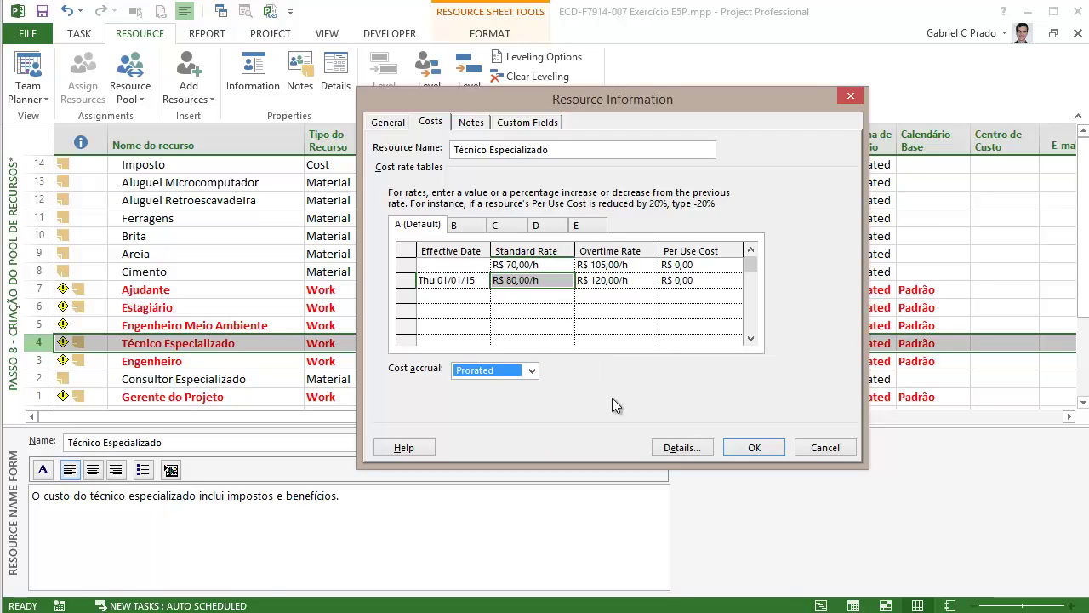
pyautogui.click(541, 267)
pyautogui.click(541, 268)
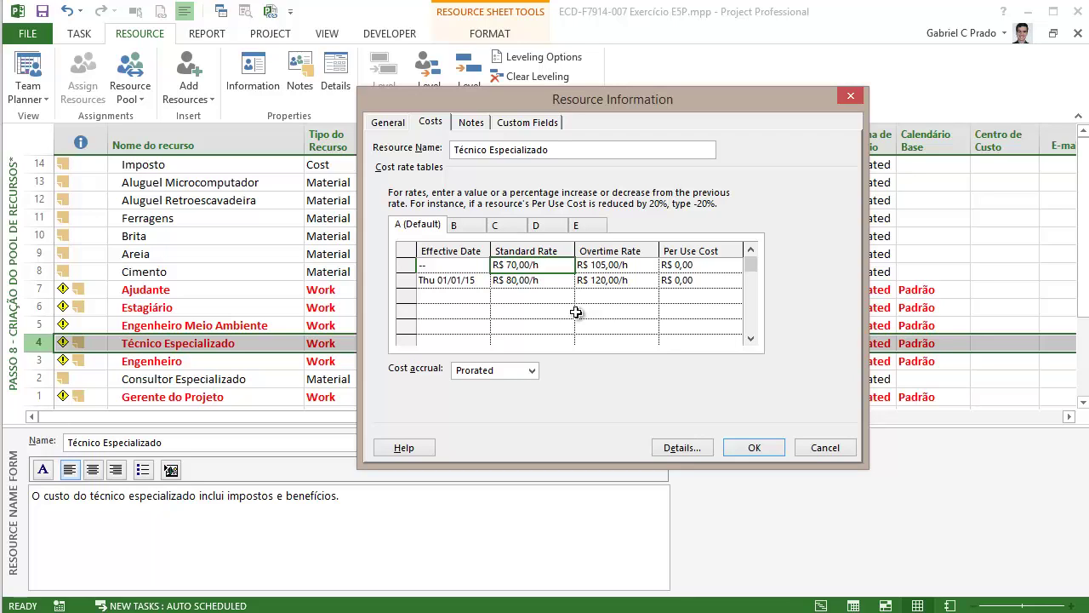
# - Try the Start and End cost accrual options for Técnico Especializado, and close the resource information without saving
pyautogui.click(531, 372)
pyautogui.click(505, 384)
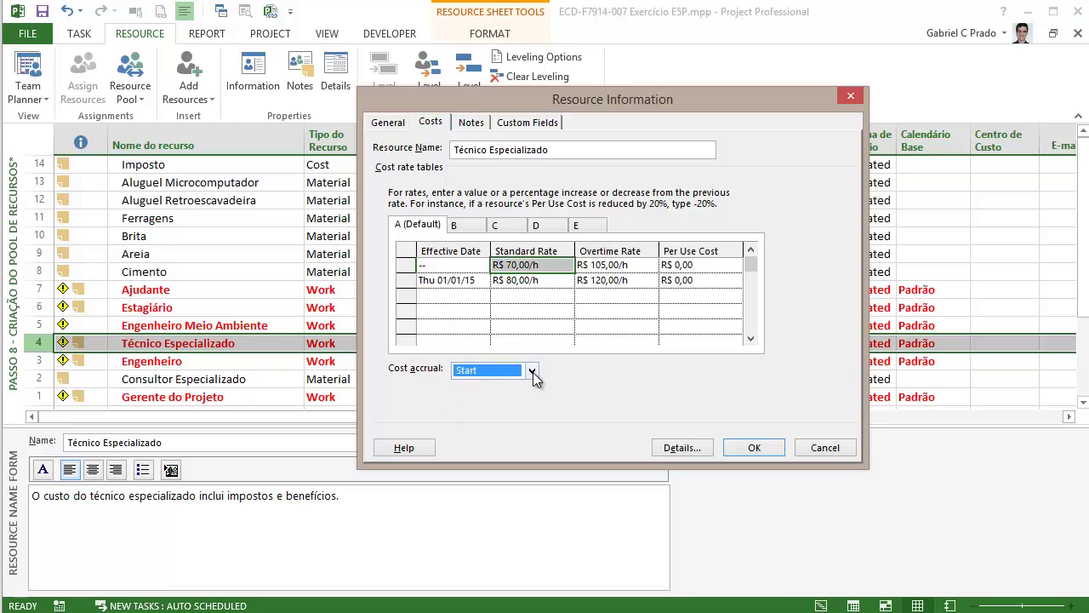
pyautogui.click(531, 370)
pyautogui.press('Up')
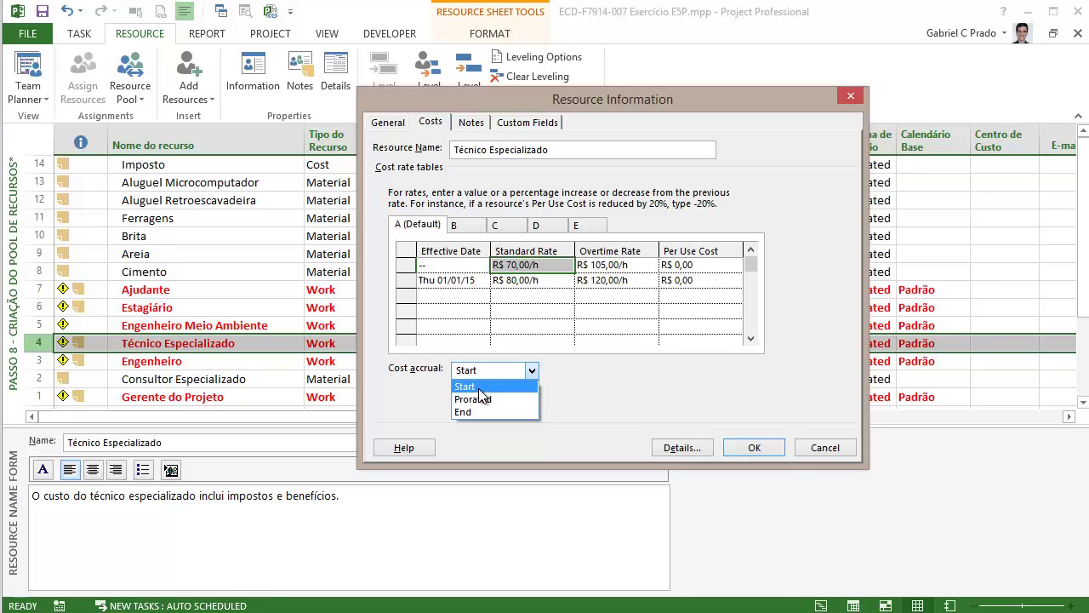
pyautogui.click(501, 413)
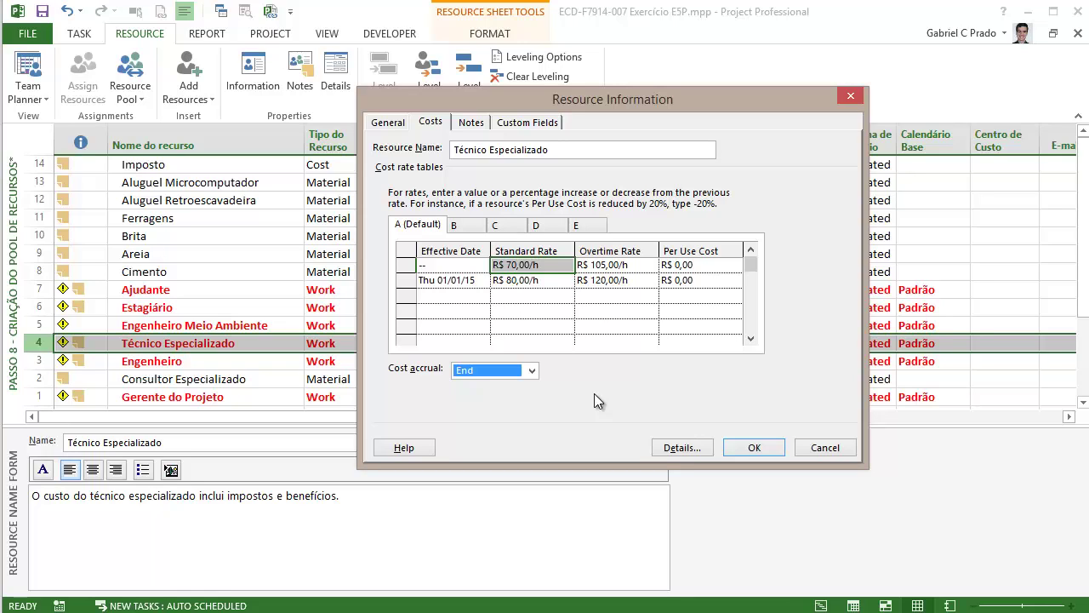
pyautogui.click(533, 370)
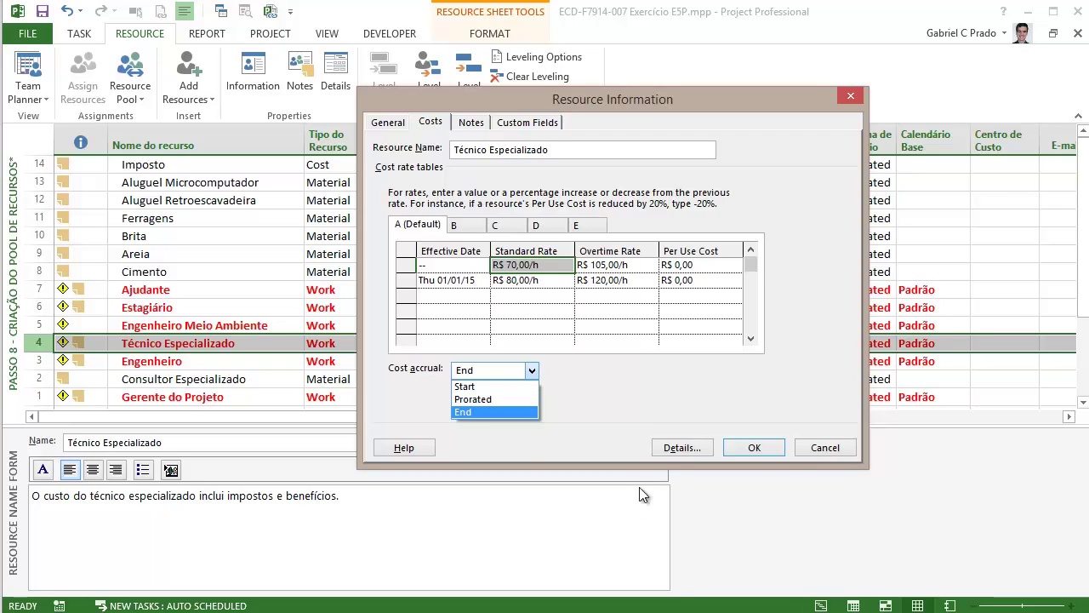
pyautogui.click(611, 402)
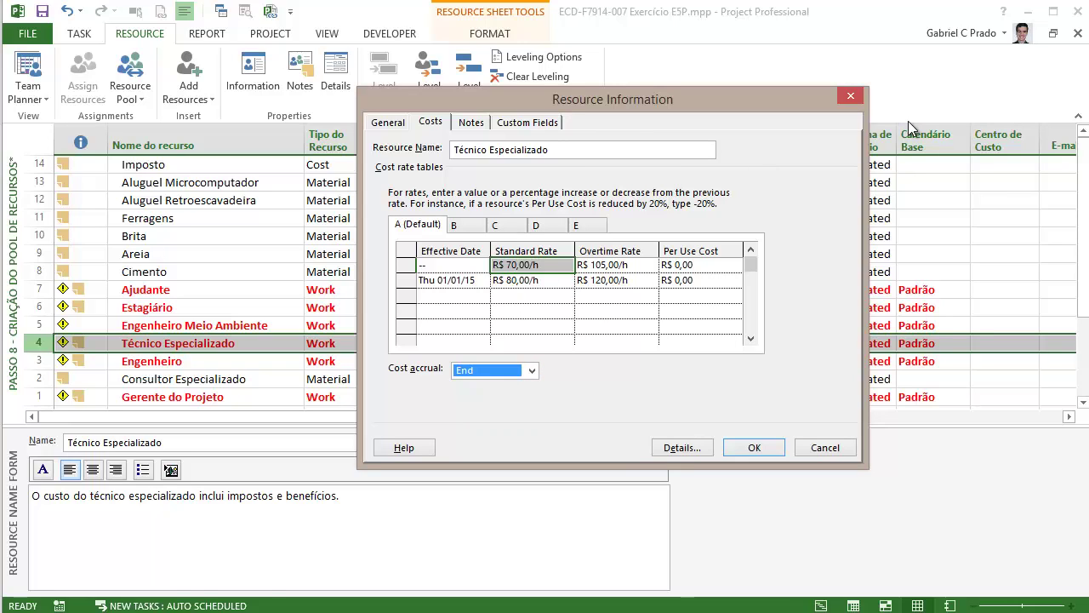
pyautogui.click(854, 97)
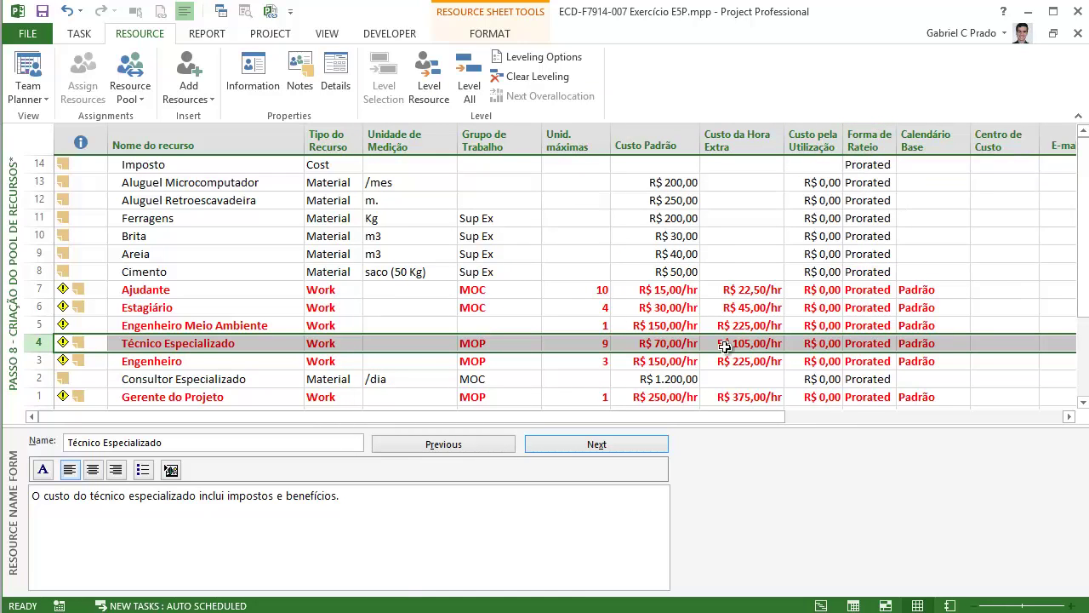
# - Review the base calendar assigned to the work resources from Ajudante to Gerente do Projeto
pyautogui.moveTo(692, 415); pyautogui.dragTo(788, 421)
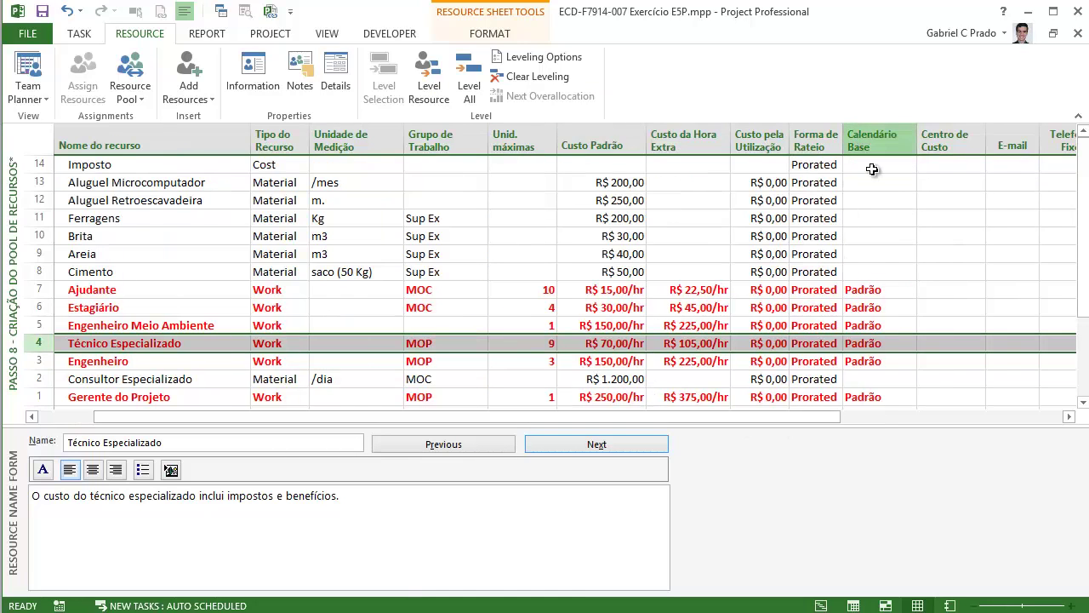
pyautogui.click(885, 296)
pyautogui.moveTo(885, 317); pyautogui.dragTo(887, 365)
pyautogui.click(877, 397)
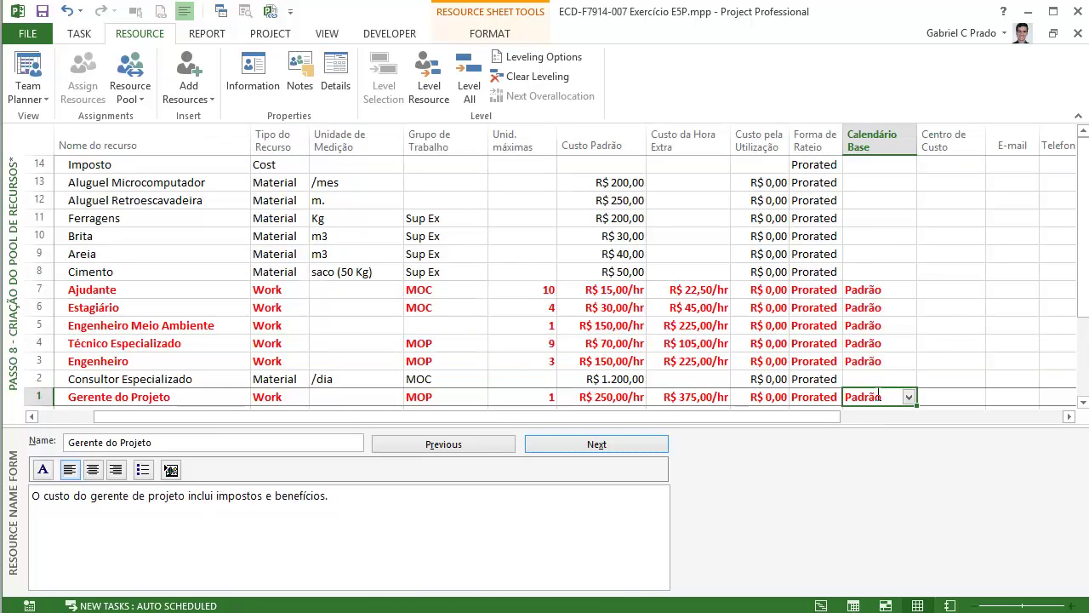
pyautogui.moveTo(877, 292); pyautogui.dragTo(882, 364)
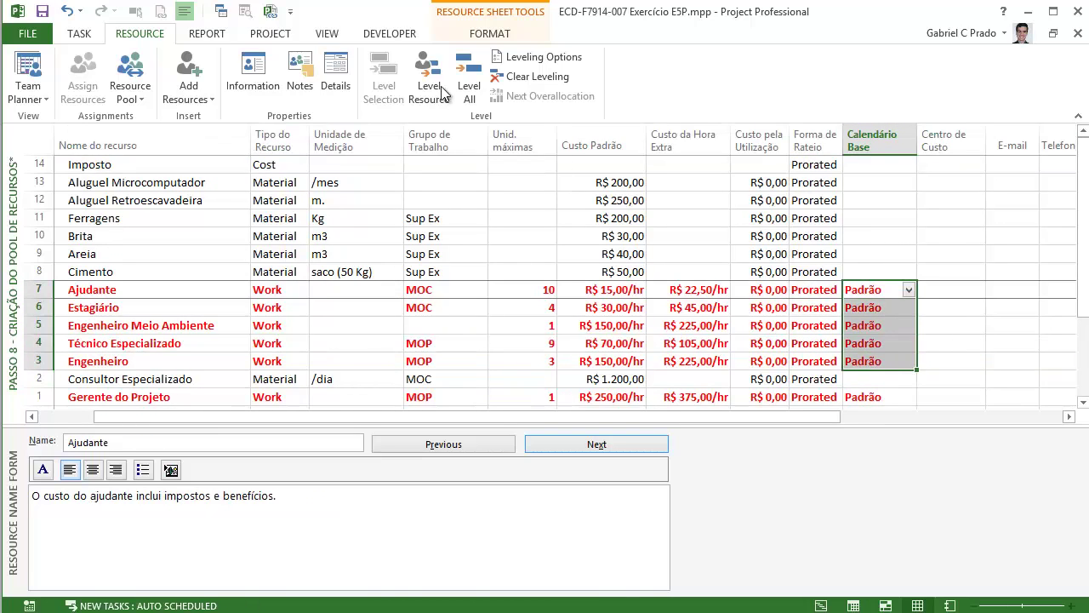
# - Open the working time settings for Ajudante and list the calendars available in the file
pyautogui.click(274, 36)
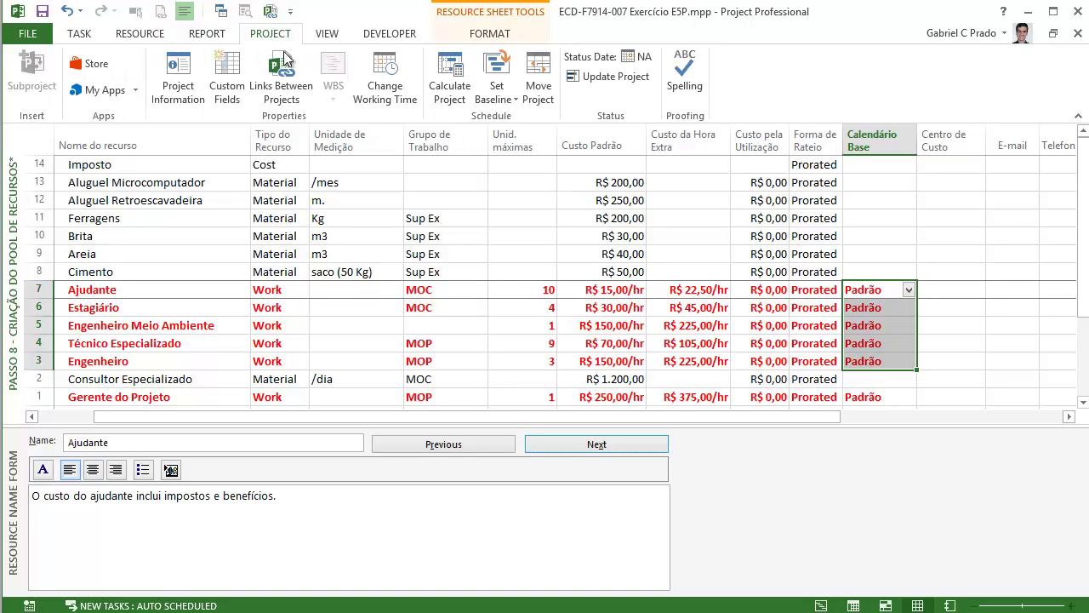
pyautogui.click(391, 85)
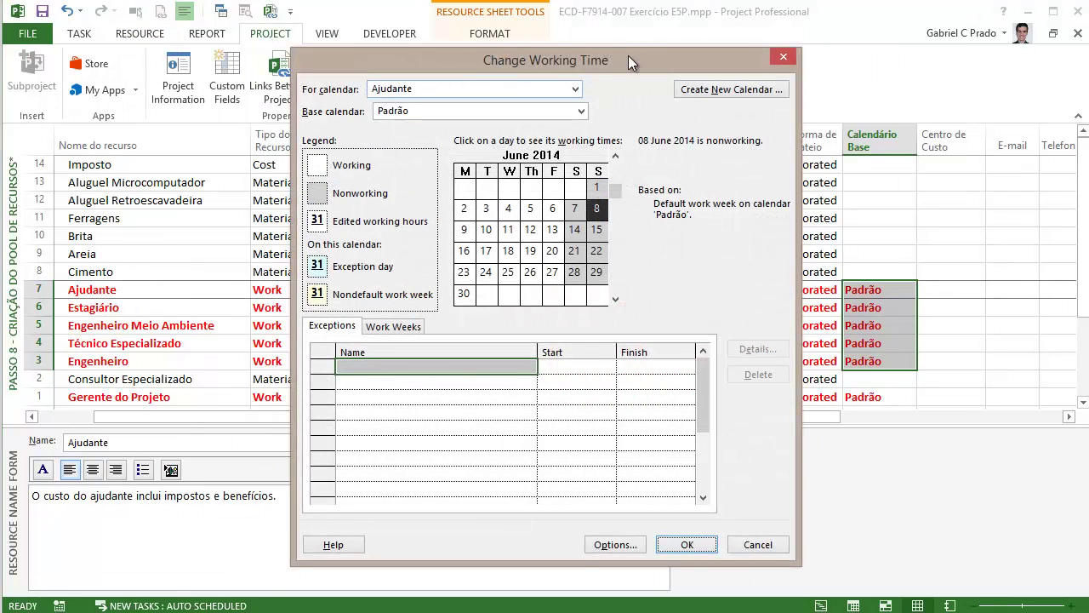
pyautogui.moveTo(628, 55); pyautogui.dragTo(528, 40)
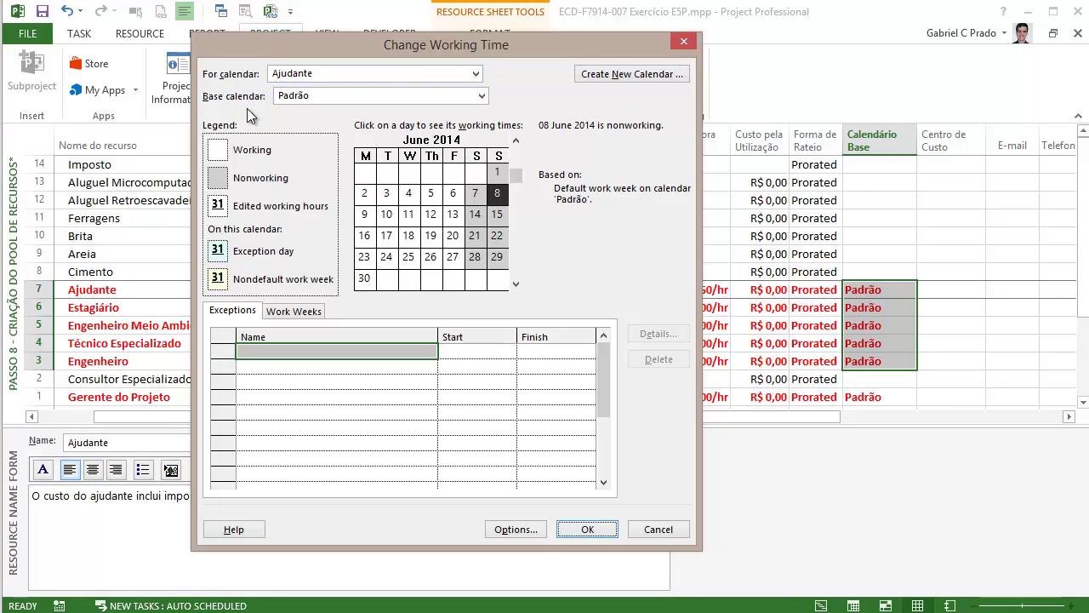
pyautogui.click(477, 74)
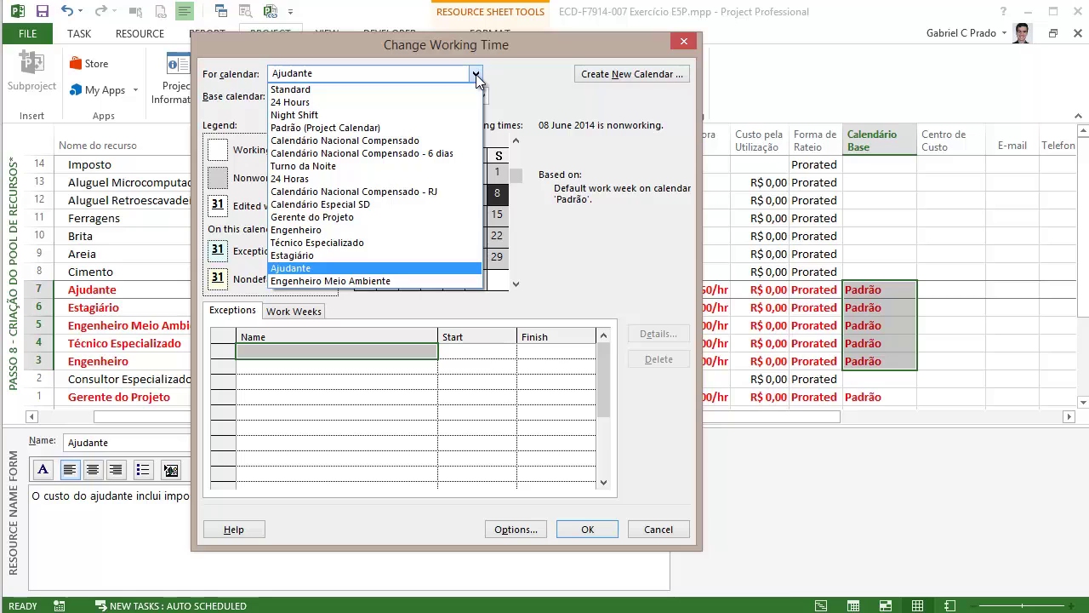
pyautogui.click(606, 244)
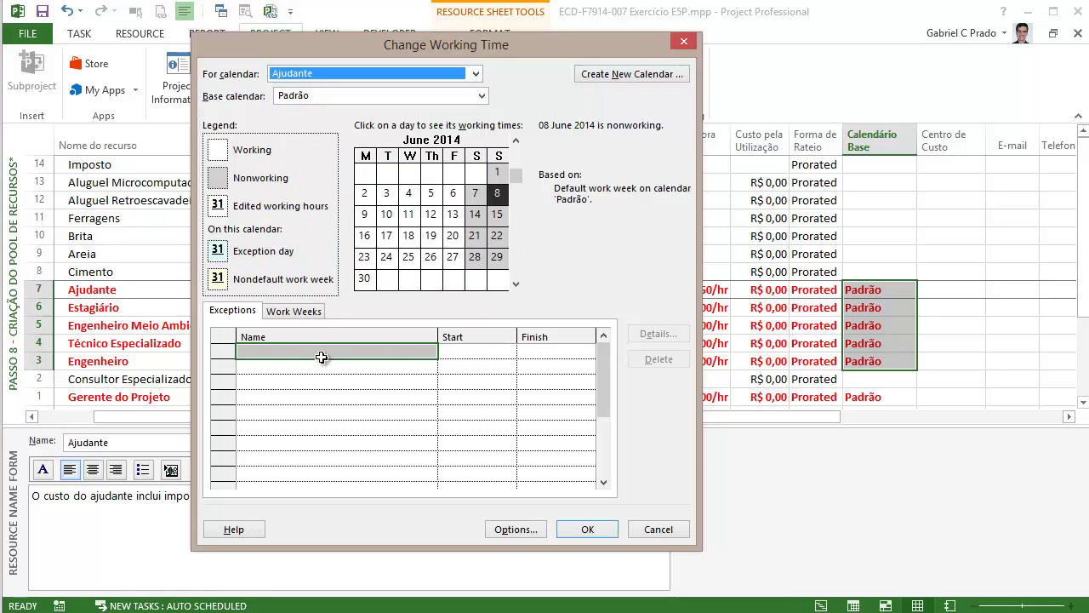
pyautogui.click(292, 311)
pyautogui.click(232, 310)
pyautogui.moveTo(483, 51); pyautogui.dragTo(518, 64)
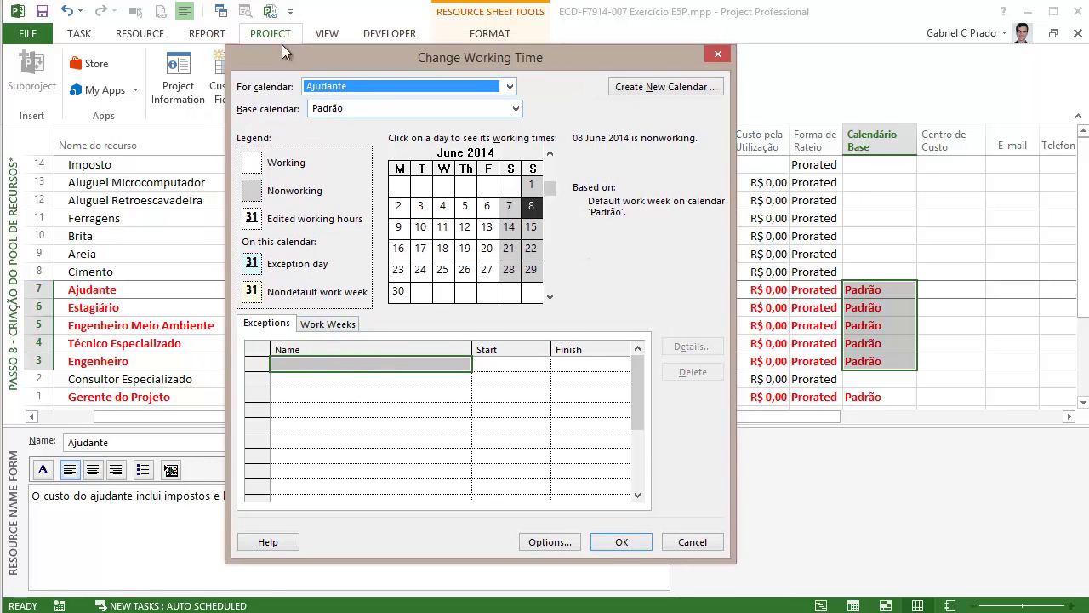
# - Try Calendário Nacional Compensado - RJ as Ajudante's base calendar, and close the working time settings without saving
pyautogui.click(514, 109)
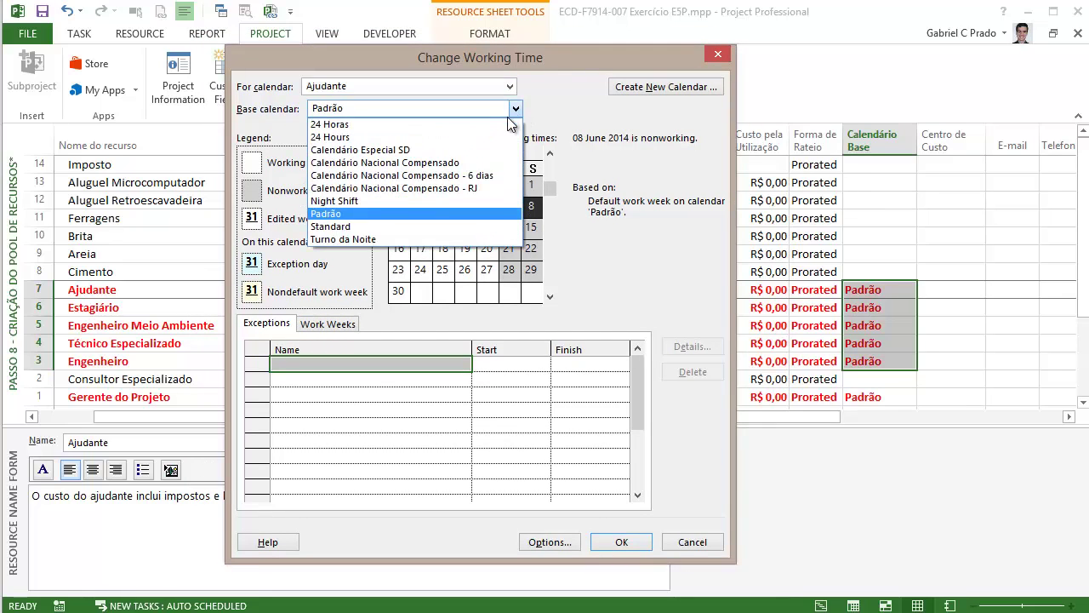
pyautogui.click(486, 187)
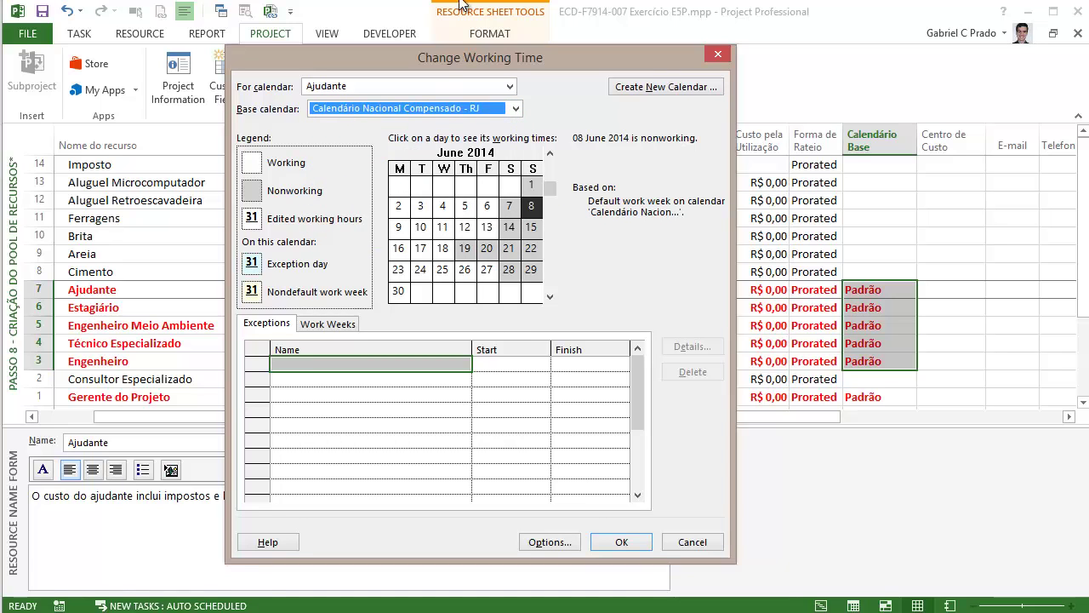
pyautogui.click(718, 54)
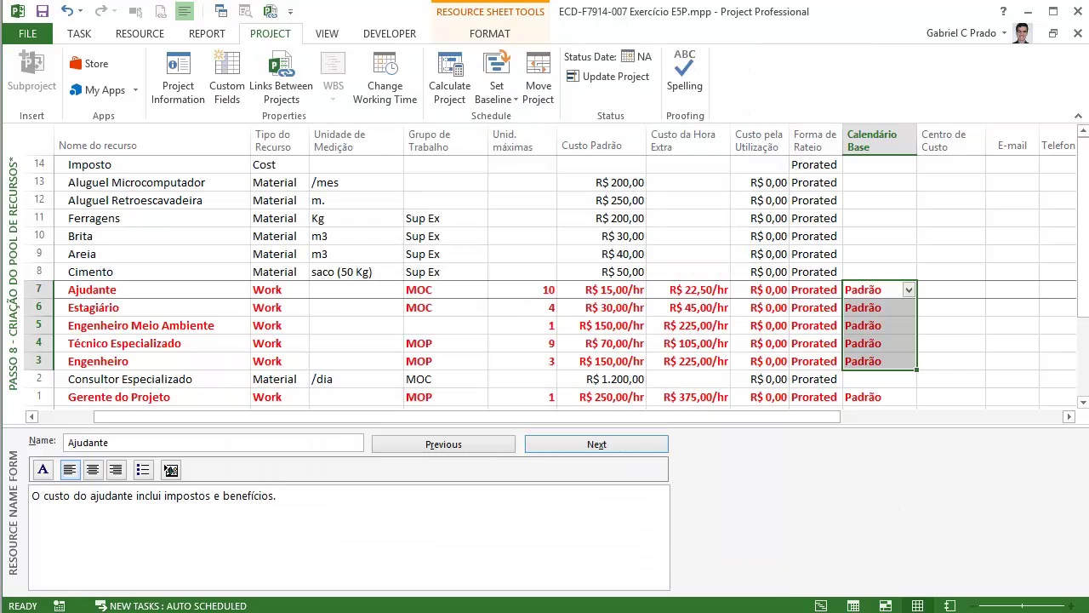
# - Switch to the E5 project and review the exceptions of Calendário Nacional Compensado - RJ in its working time settings
pyautogui.click(151, 594)
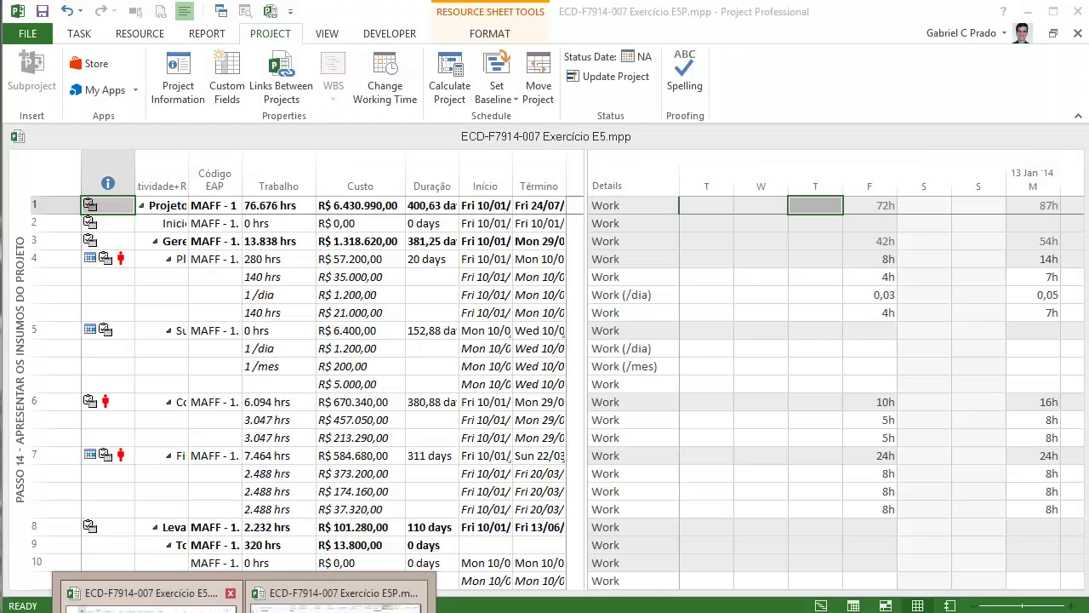
pyautogui.click(372, 70)
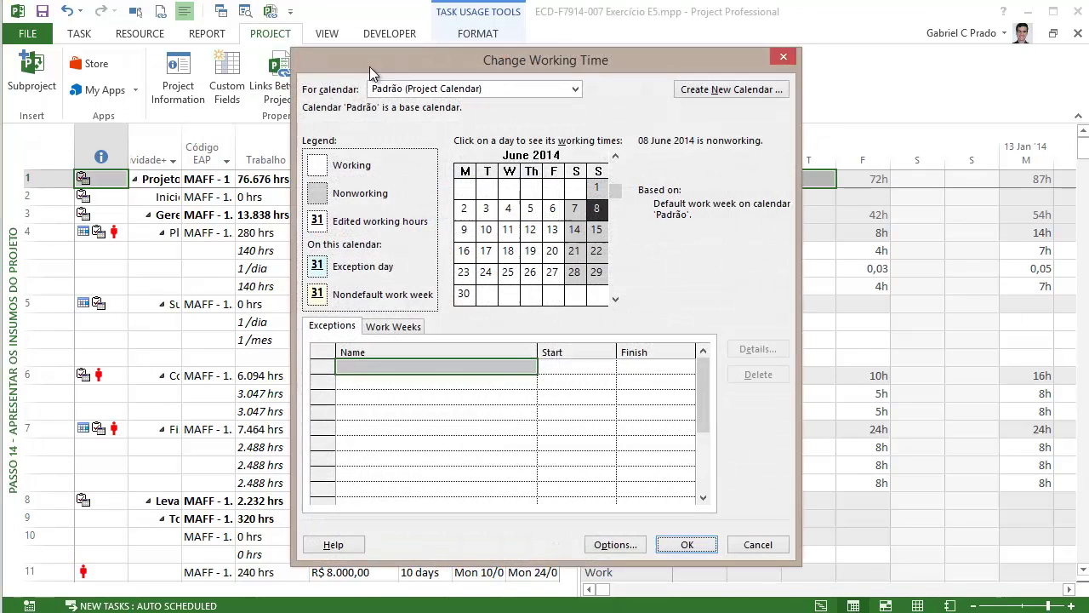
pyautogui.click(575, 89)
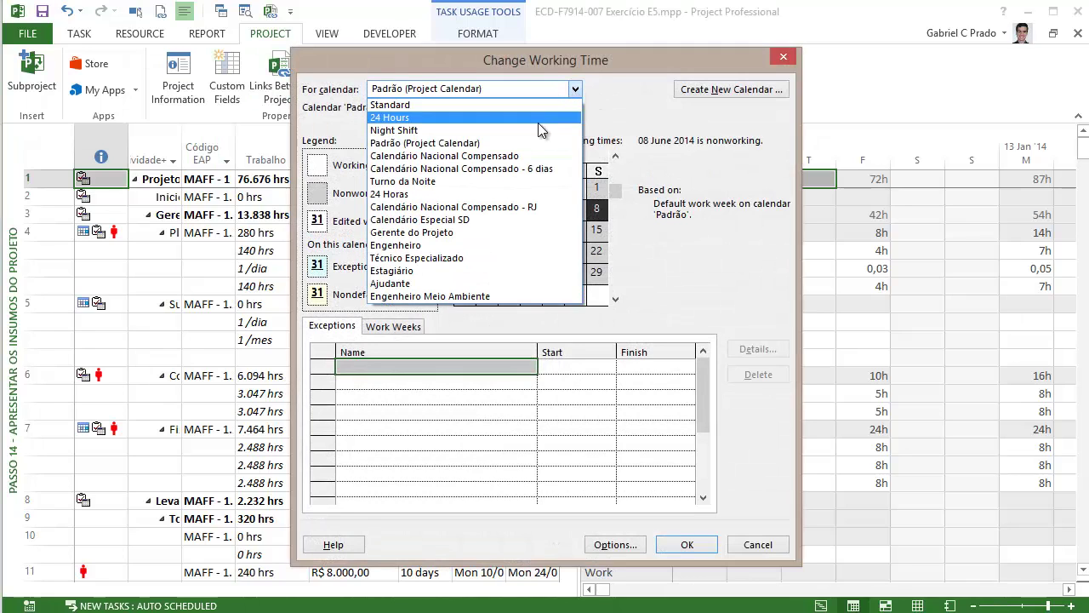
pyautogui.click(535, 209)
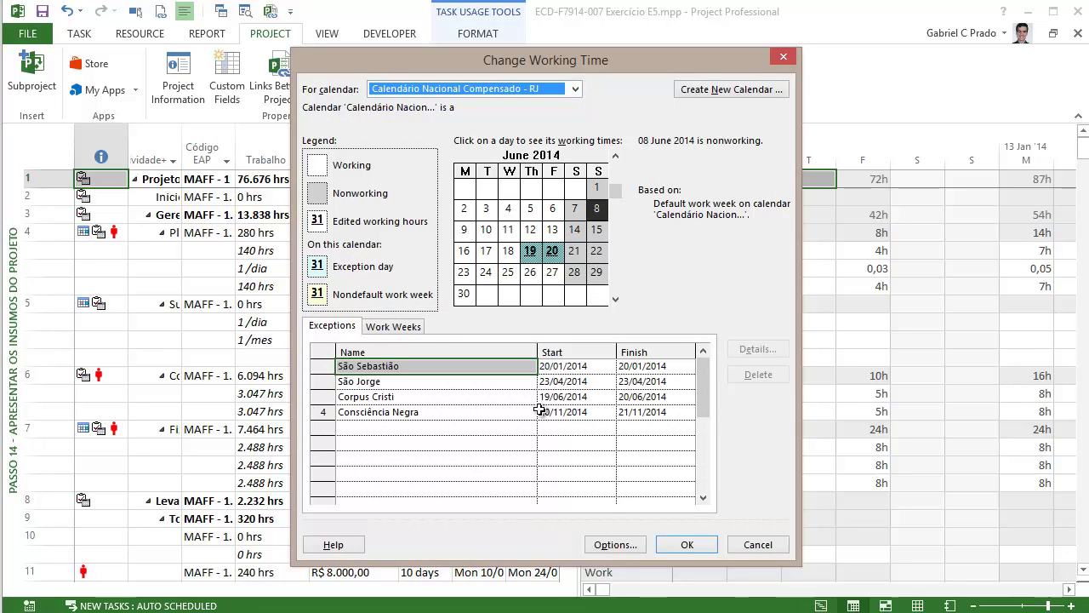
pyautogui.click(782, 57)
# - Return to the E5P resource pool and set Ajudante's base calendar to Calendário Nacional Compensado - RJ
pyautogui.moveTo(243, 611)
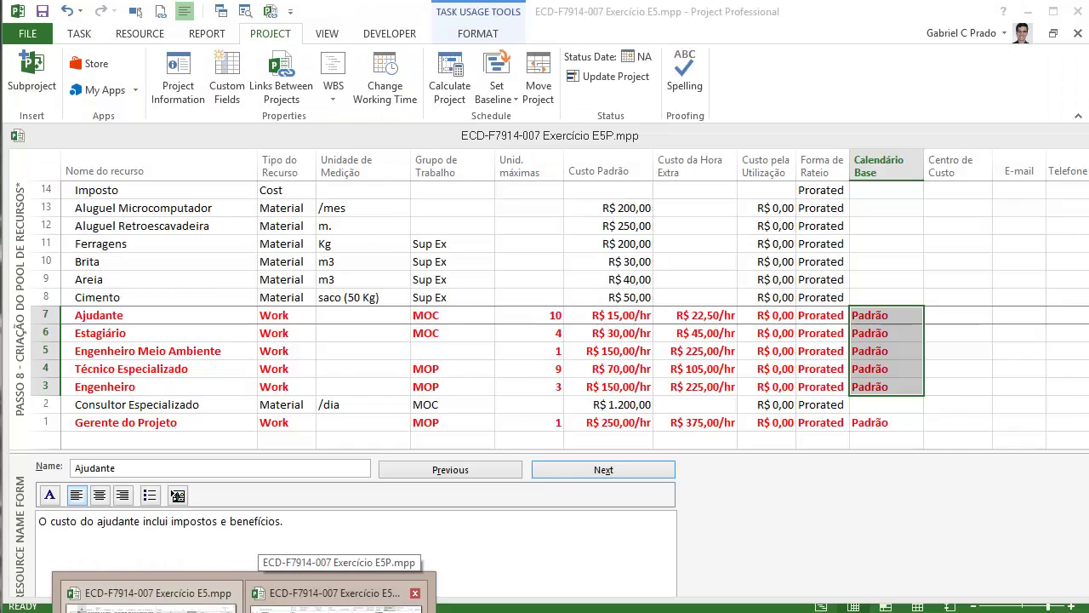
pyautogui.click(336, 596)
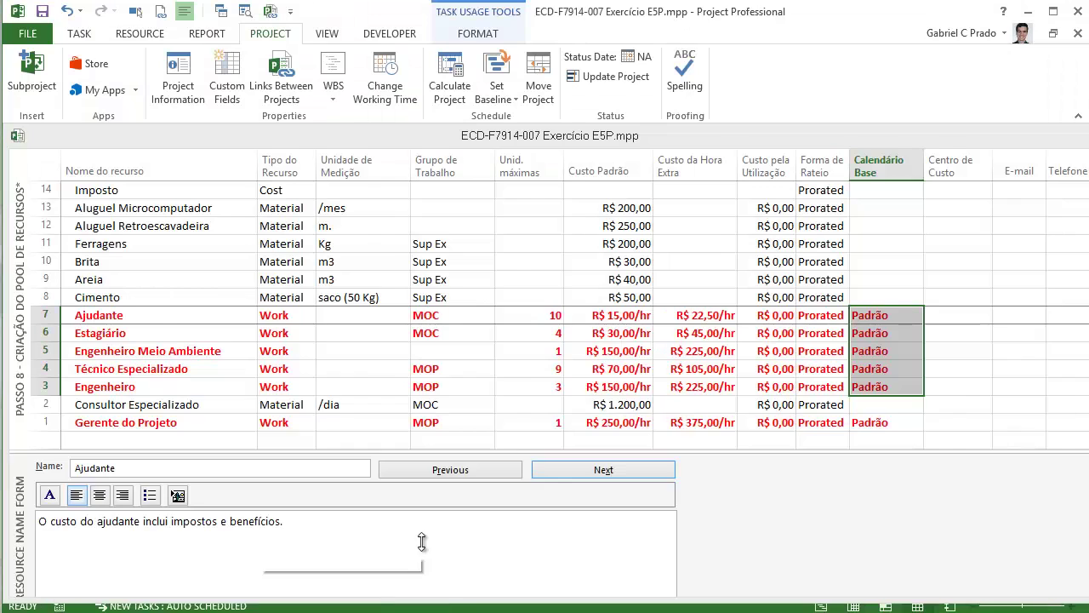
pyautogui.click(906, 291)
pyautogui.click(908, 291)
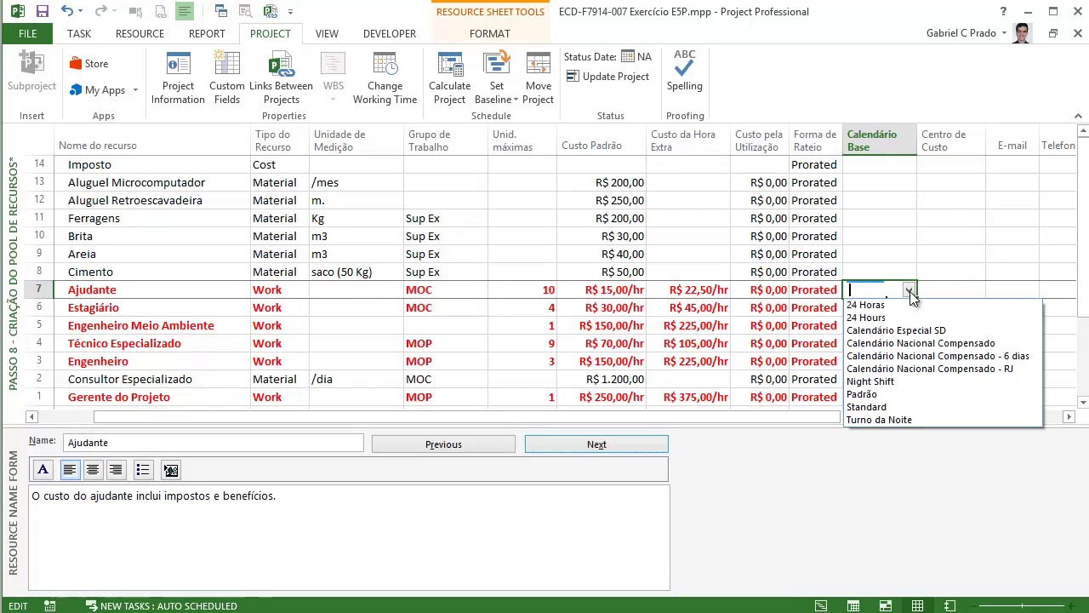
pyautogui.click(933, 369)
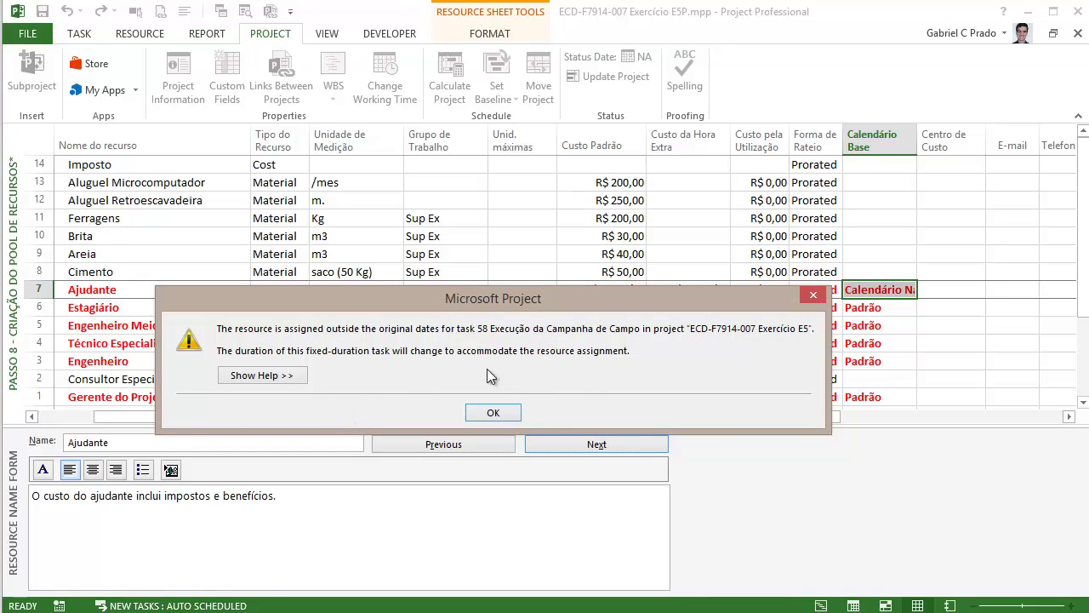
pyautogui.click(494, 414)
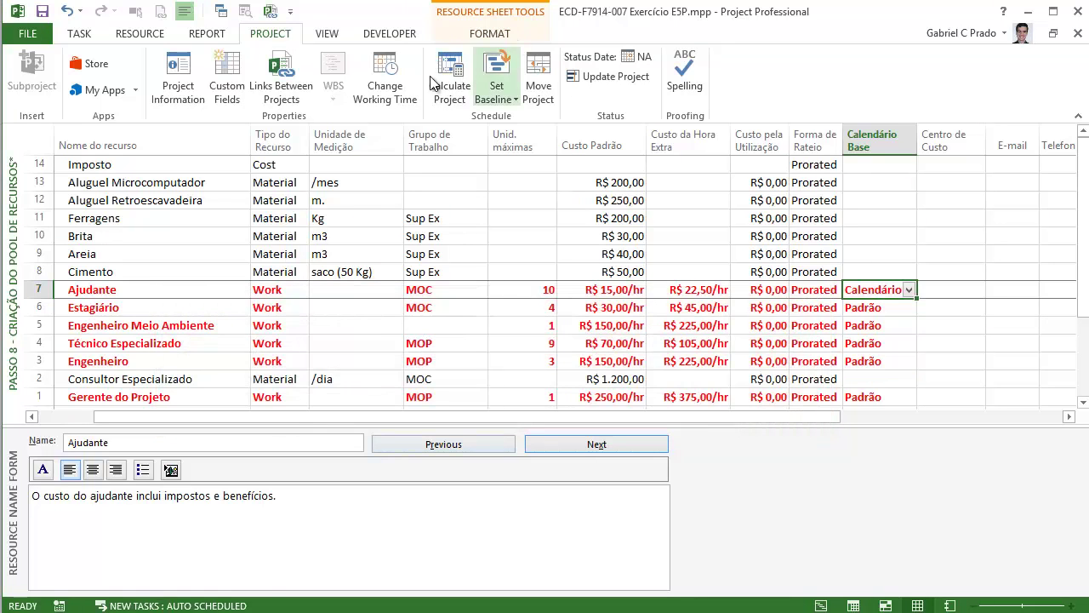
# - Open Ajudante's working time and inspect its exceptions and the working status of 19 and 20 June 2014
pyautogui.click(205, 34)
pyautogui.click(269, 36)
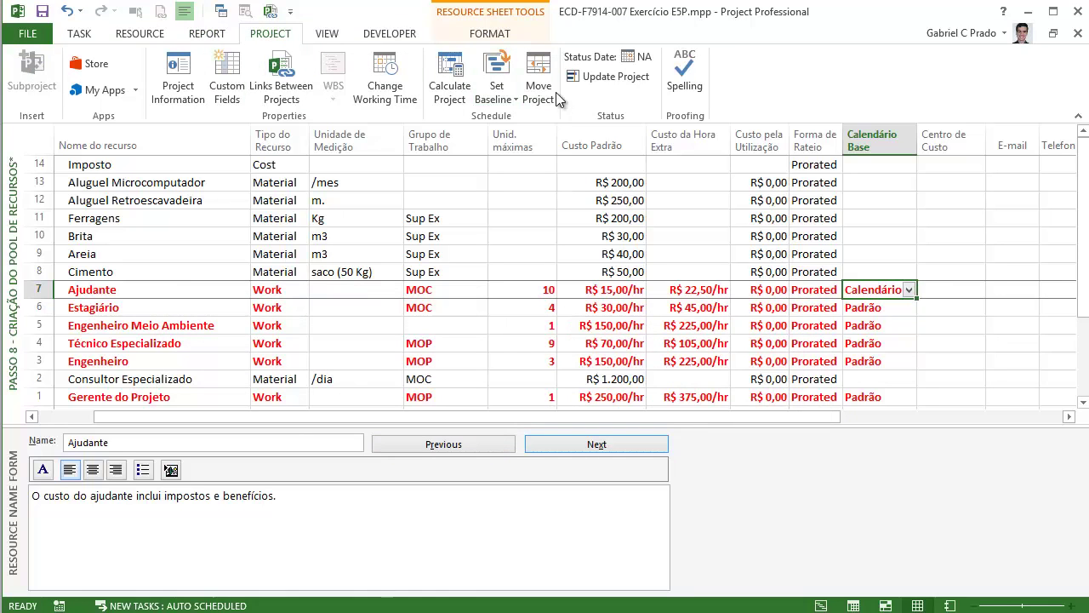
pyautogui.click(374, 77)
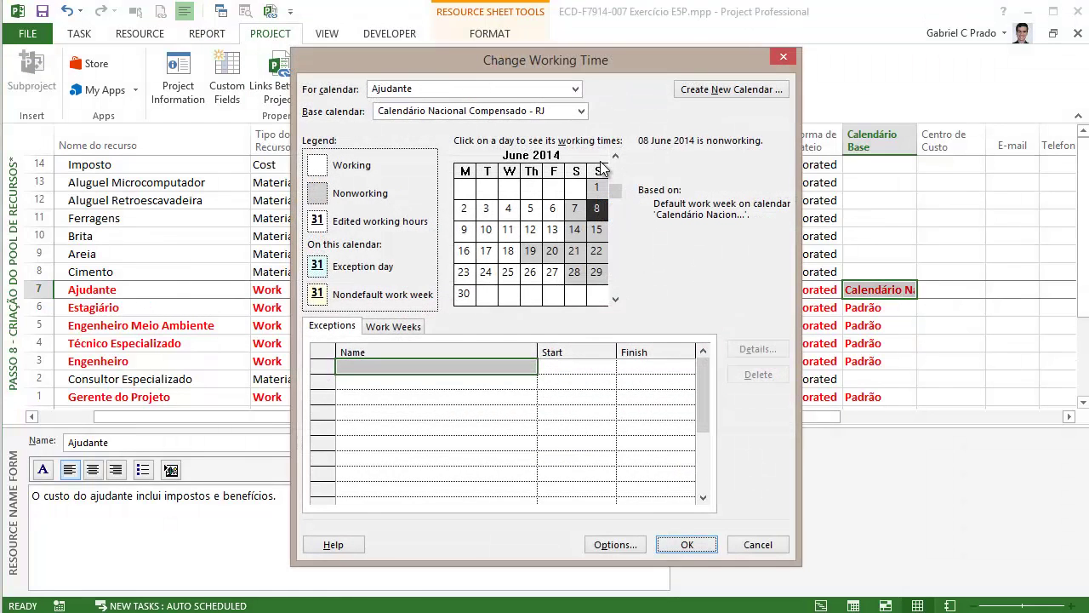
pyautogui.click(366, 387)
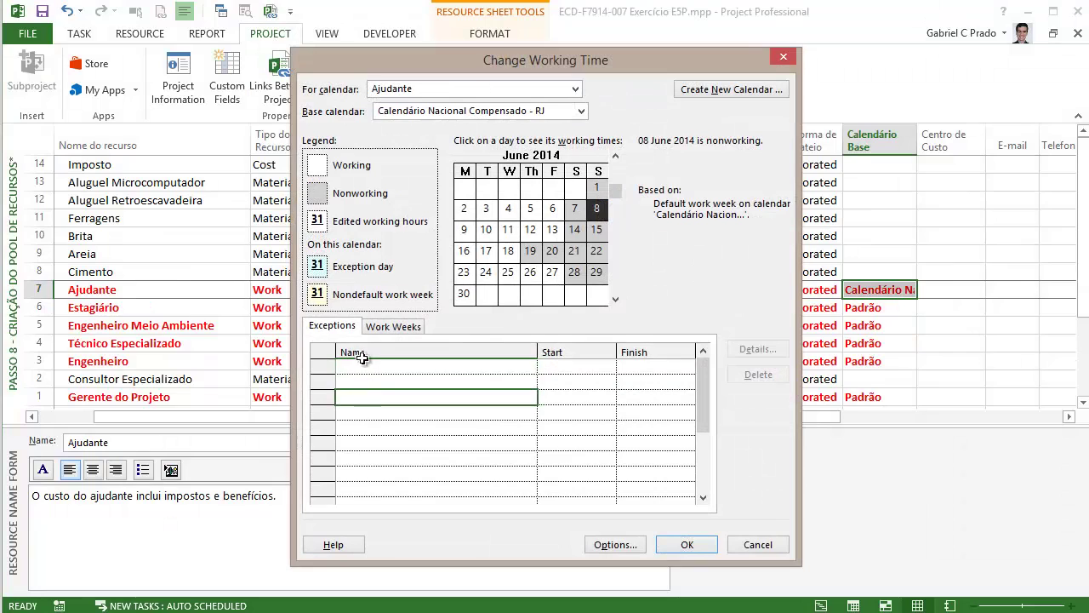
pyautogui.click(365, 358)
pyautogui.click(366, 375)
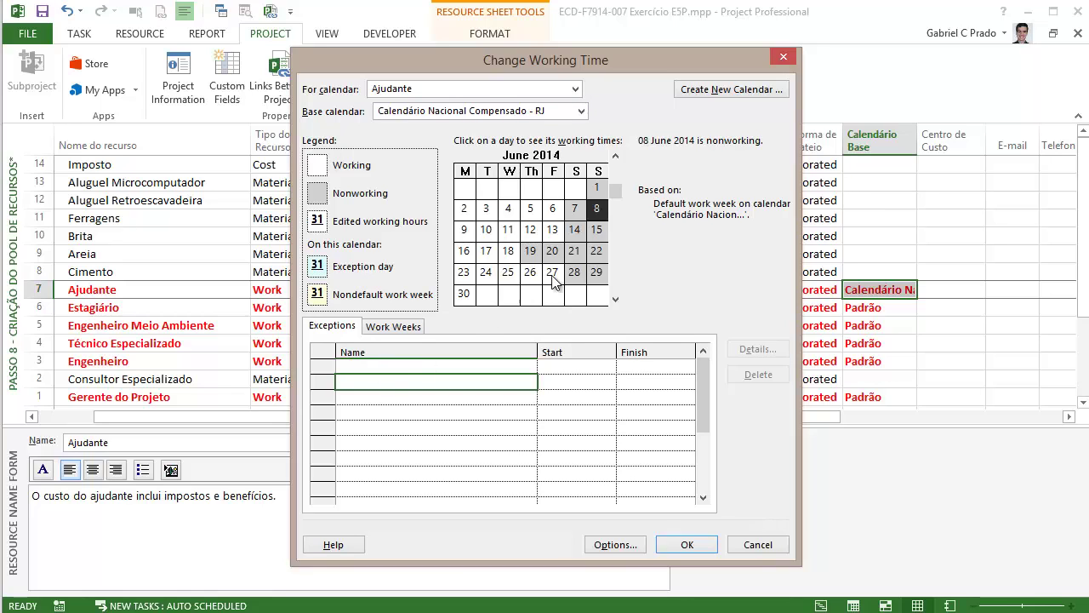
pyautogui.click(534, 254)
pyautogui.click(527, 255)
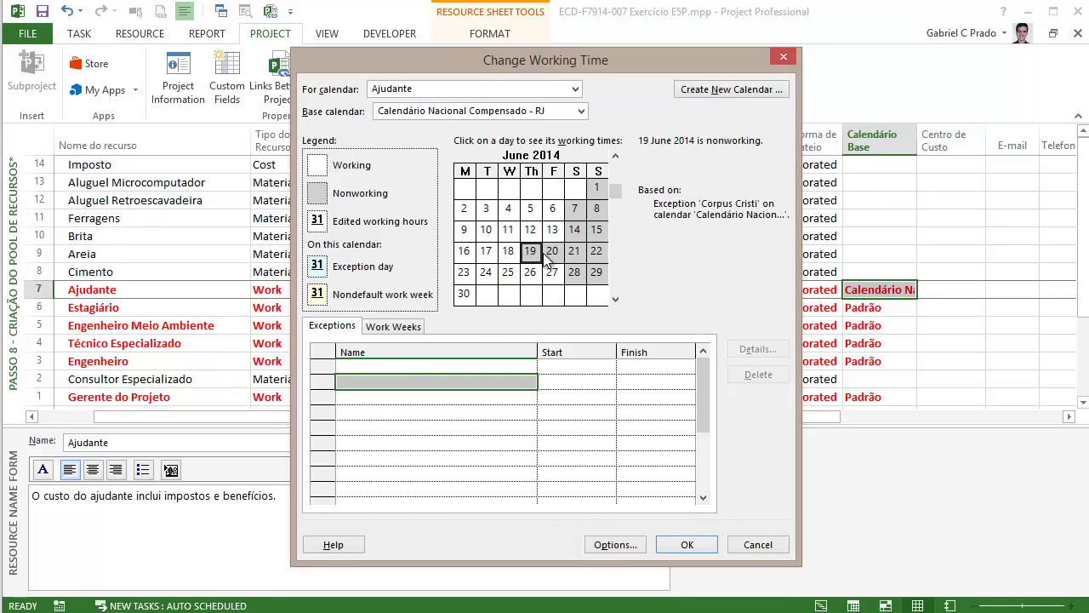
pyautogui.click(551, 253)
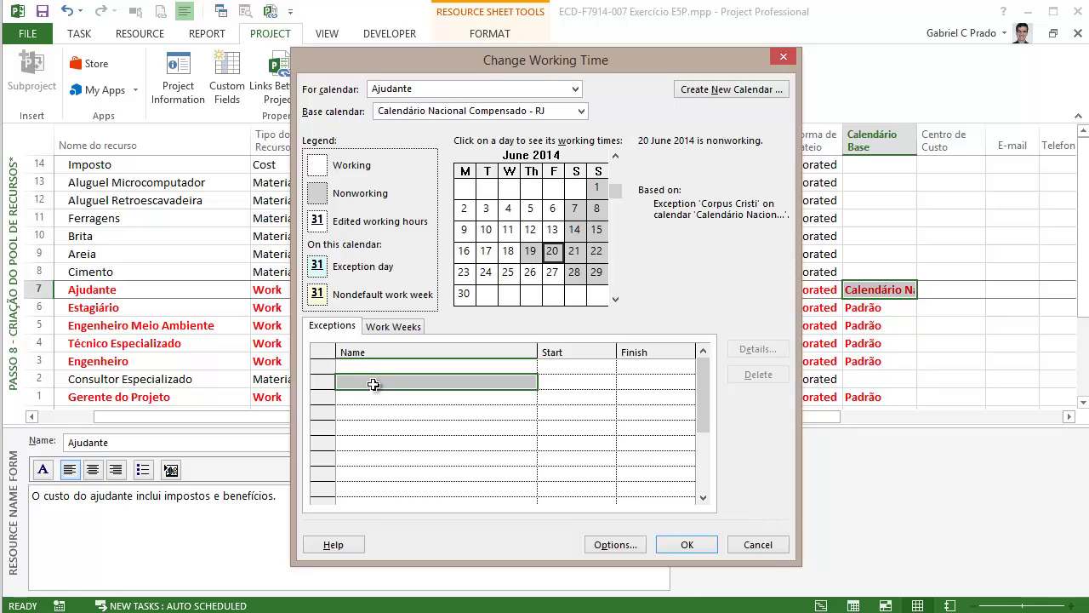
pyautogui.click(378, 428)
pyautogui.click(364, 368)
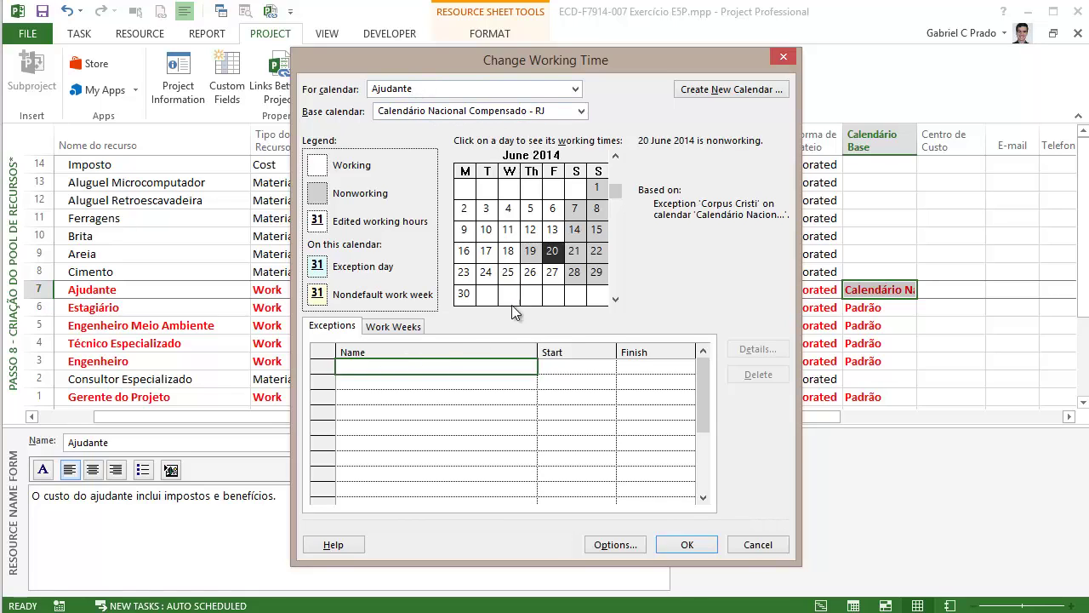
pyautogui.click(508, 254)
pyautogui.click(435, 365)
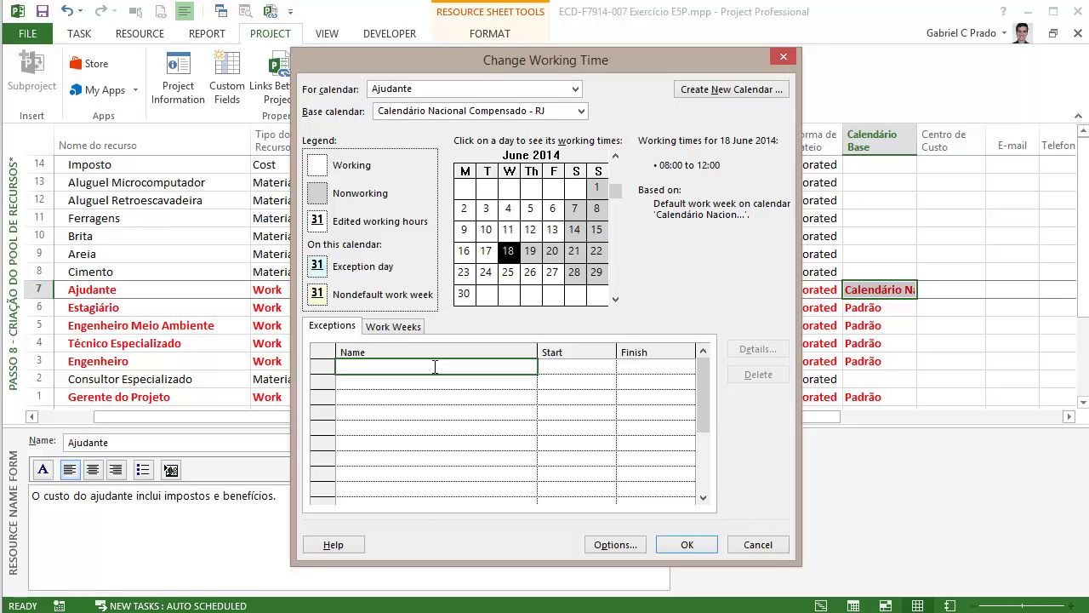
pyautogui.write('folga')
pyautogui.press('Return')
pyautogui.click(430, 409)
pyautogui.click(425, 367)
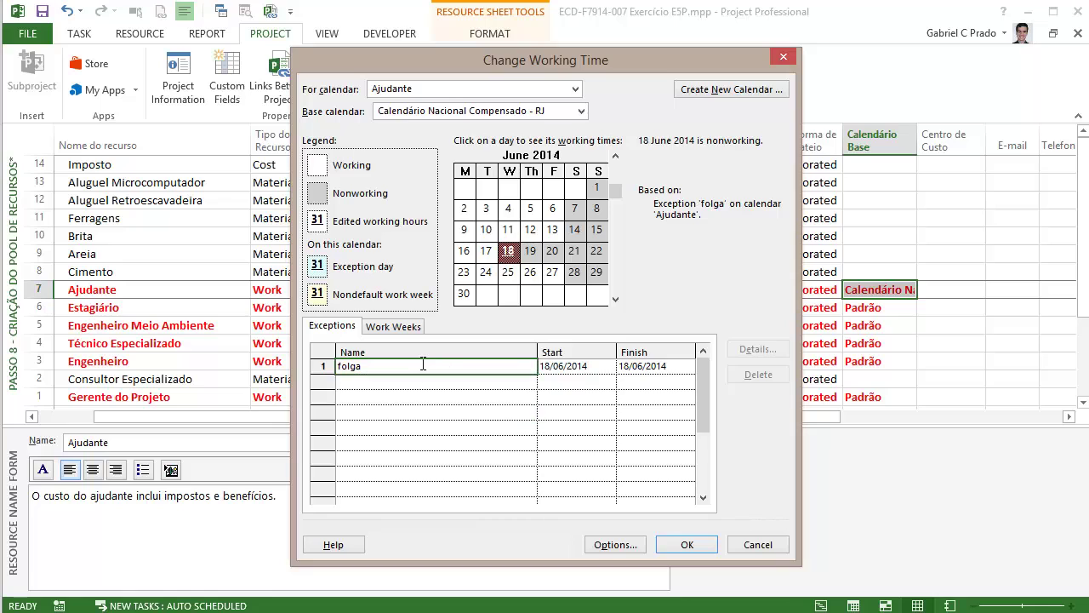
pyautogui.click(539, 253)
pyautogui.click(554, 253)
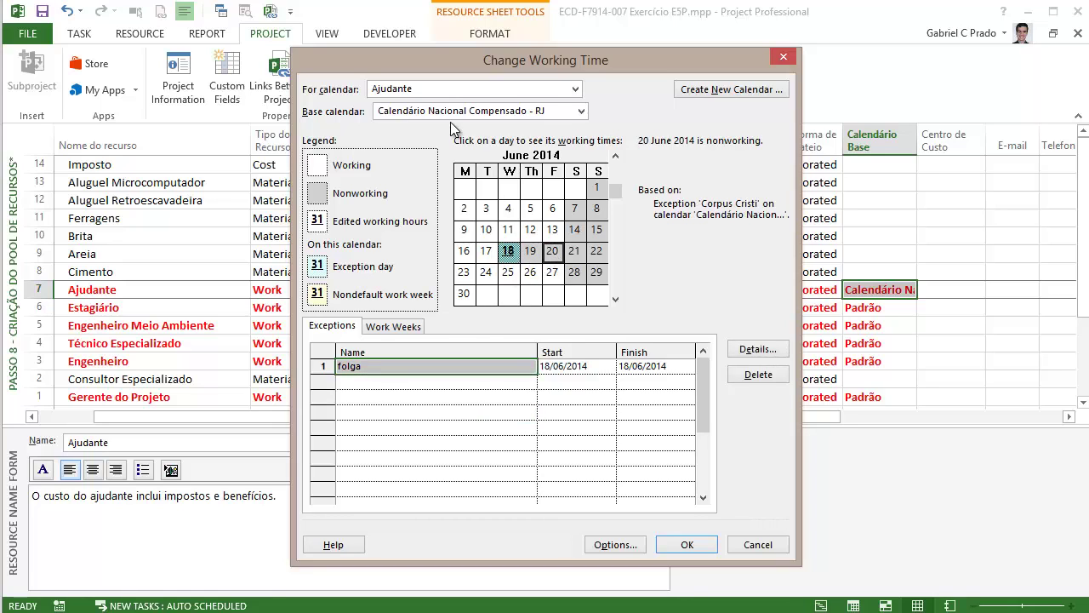
pyautogui.click(353, 368)
pyautogui.click(353, 368)
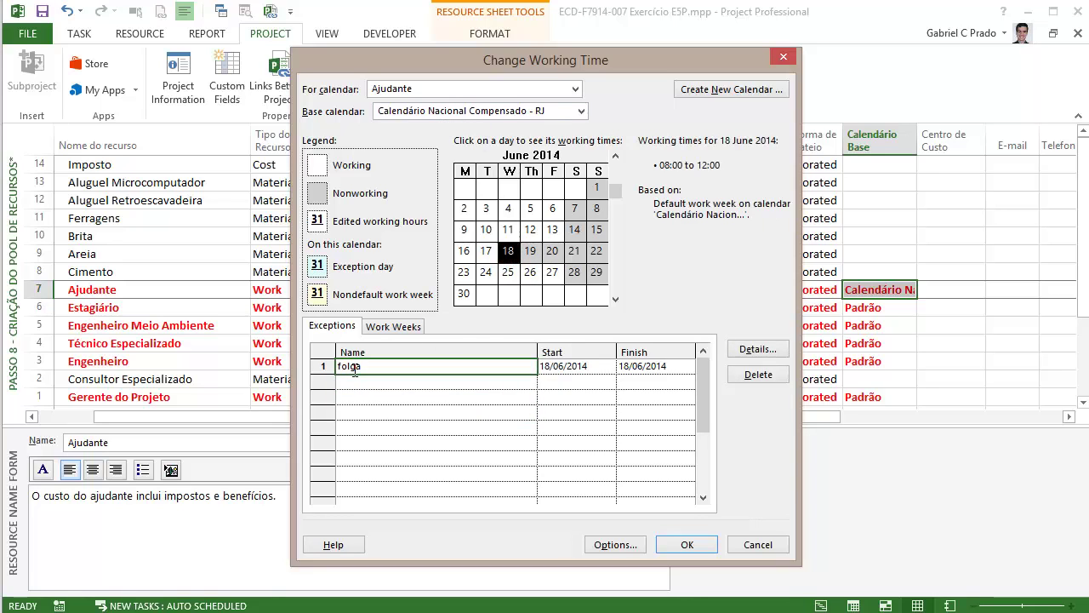
pyautogui.press('Delete')
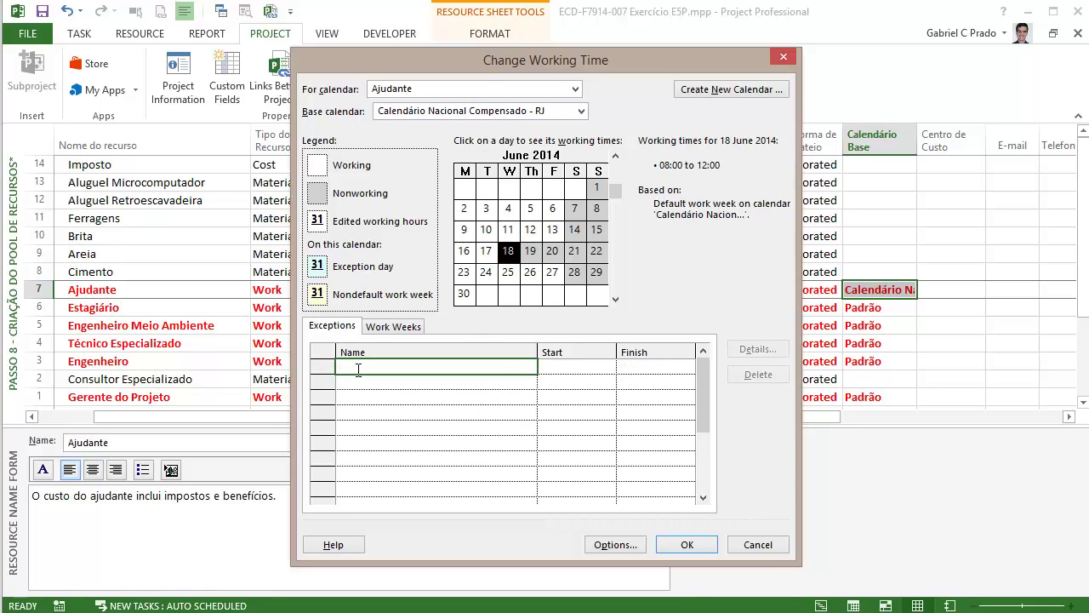
pyautogui.click(787, 58)
# - Examine the remaining resource sheet columns from Custo da Hora Extra through Passível de Nivelamento
pyautogui.click(706, 215)
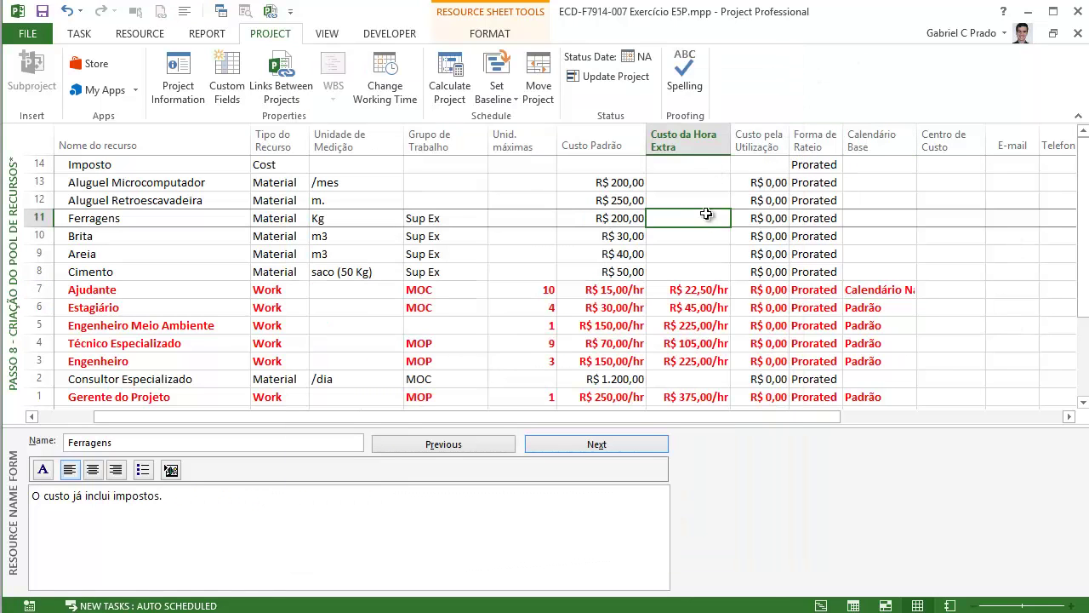
pyautogui.press('Tab')
pyautogui.press('Tab')
pyautogui.press('Tab')
pyautogui.press('Tab')
pyautogui.press('Tab')
pyautogui.press('Tab')
pyautogui.press('Tab')
pyautogui.press('Tab')
pyautogui.press('Tab')
pyautogui.press('Tab')
pyautogui.press('Tab')
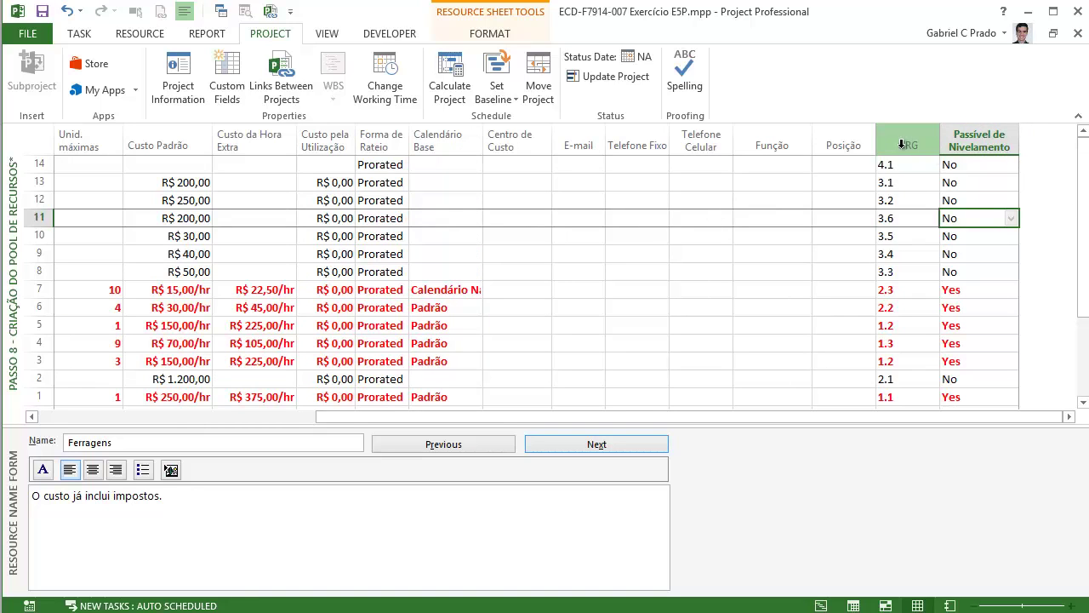
# - Insert the Outline Code9 (Habilidades) column before the Posição column in the resource sheet
pyautogui.click(841, 143)
pyautogui.rightClick(841, 143)
pyautogui.click(880, 249)
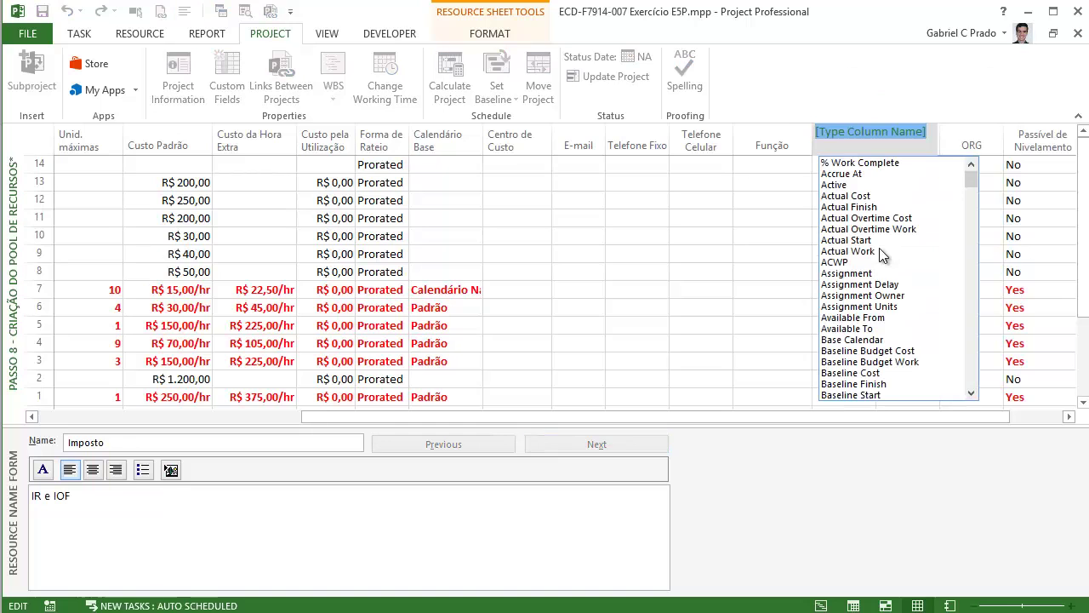
pyautogui.write('outline Code1')
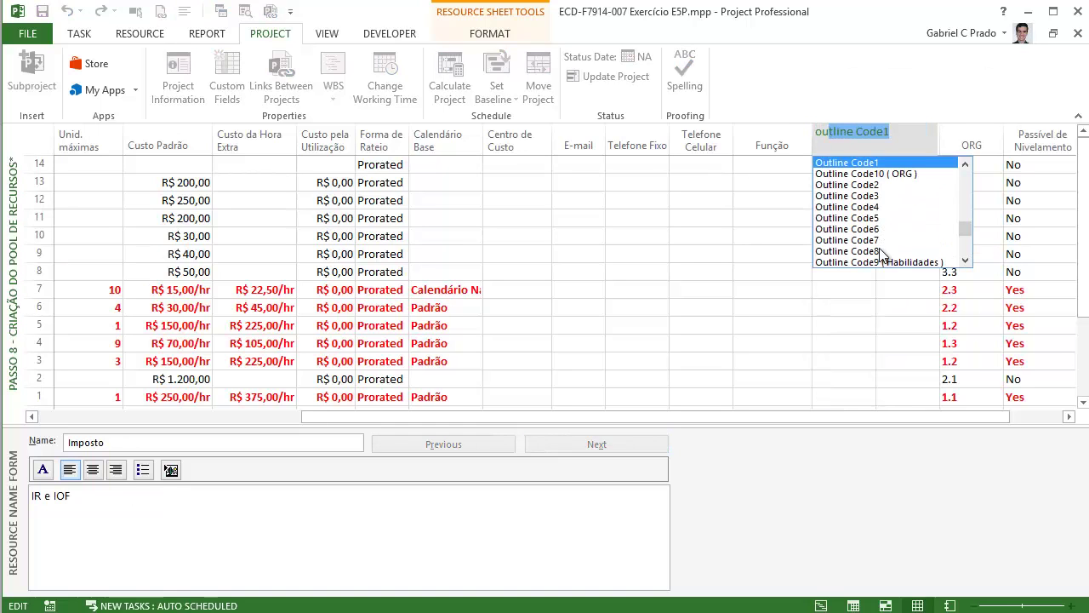
pyautogui.press('Down')
pyautogui.press('Down')
pyautogui.press('Down')
pyautogui.press('Down')
pyautogui.press('Down')
pyautogui.press('Down')
pyautogui.press('Down')
pyautogui.press('Down')
pyautogui.press('Down')
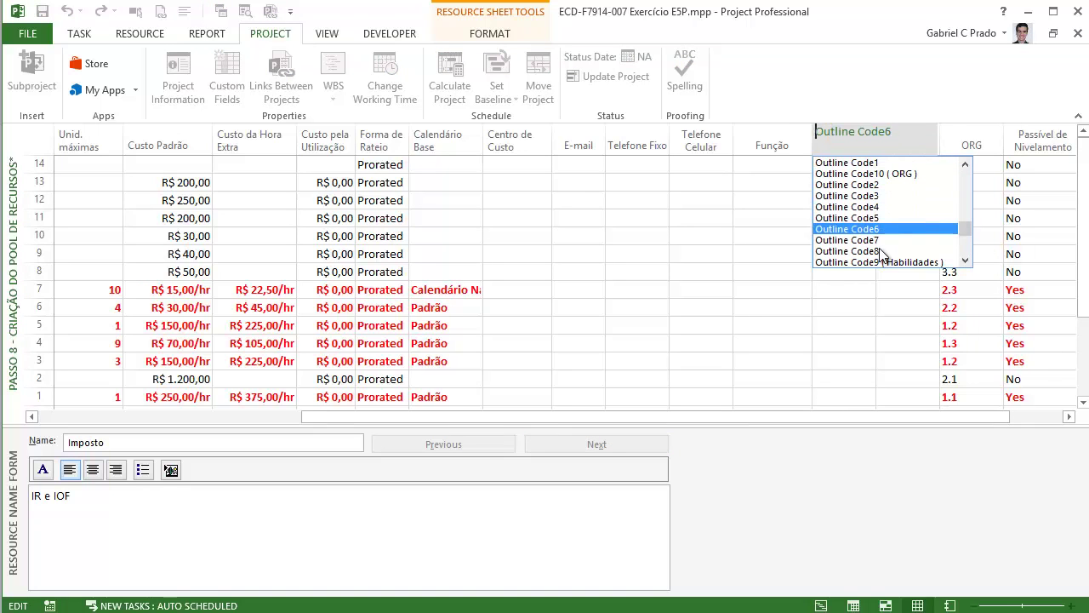
pyautogui.press('Return')
# - Review the Habilidades codes of the resources from Ajudante to Gerente do Projeto, enlarging the resource sheet area slightly
pyautogui.click(856, 290)
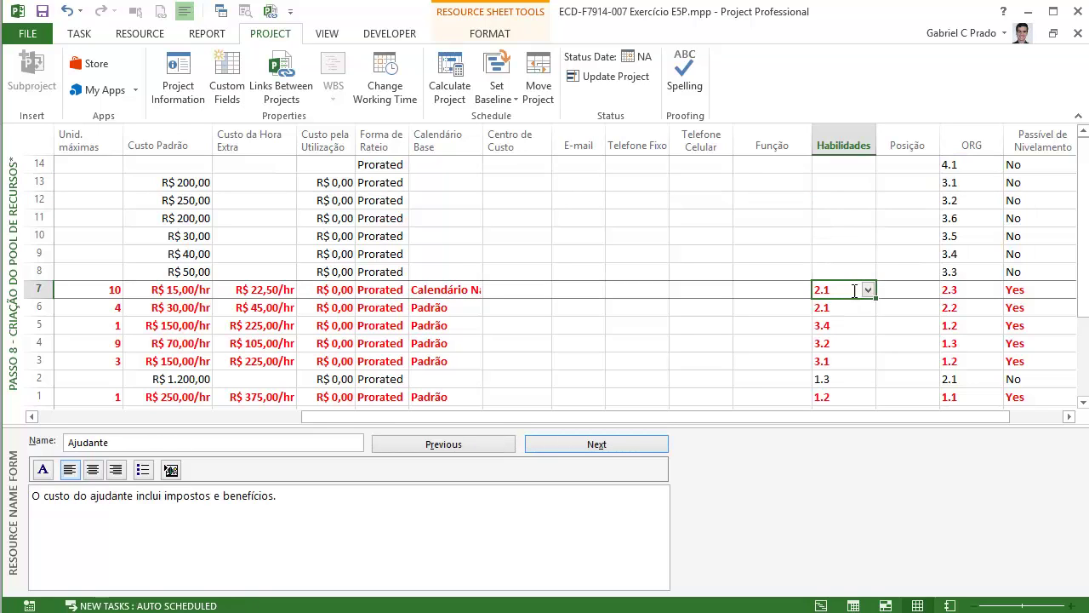
pyautogui.scroll(-1, 859, 314)
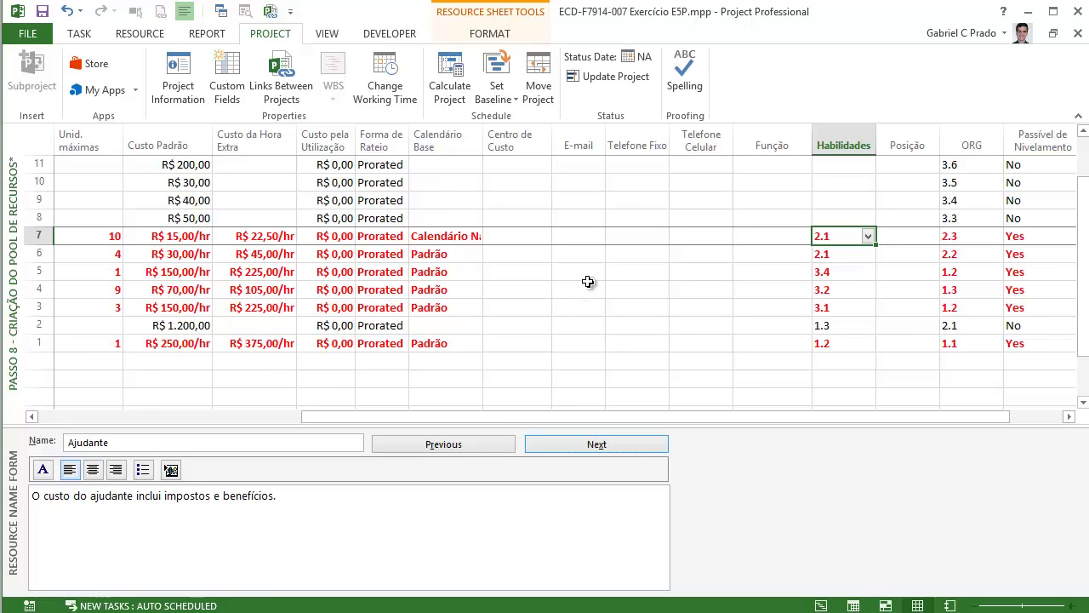
pyautogui.moveTo(401, 415); pyautogui.dragTo(136, 415)
pyautogui.moveTo(711, 422); pyautogui.dragTo(732, 433)
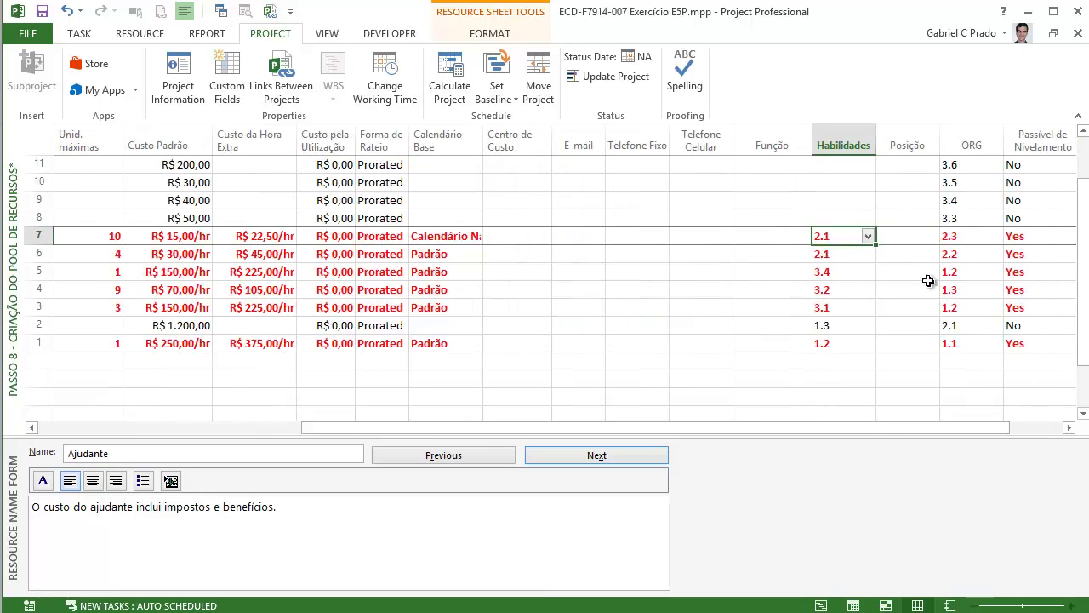
pyautogui.moveTo(765, 427); pyautogui.dragTo(711, 426)
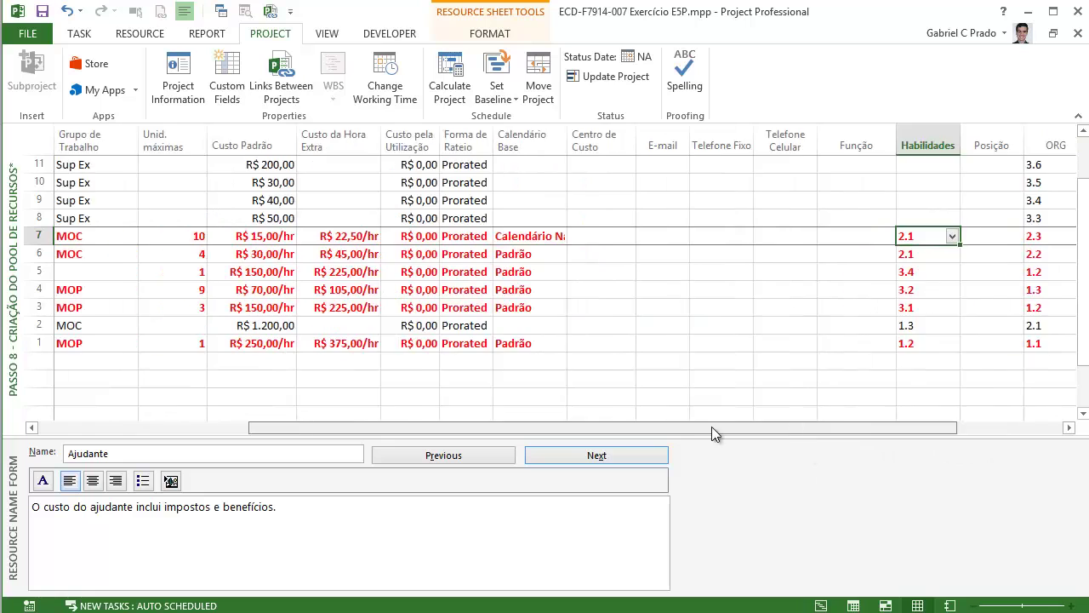
# - Switch to the E5 project file and display the Passo 8 - Alocar Recursos nas Atividades view
pyautogui.moveTo(898, 427); pyautogui.dragTo(370, 408)
pyautogui.scroll(1, 378, 369)
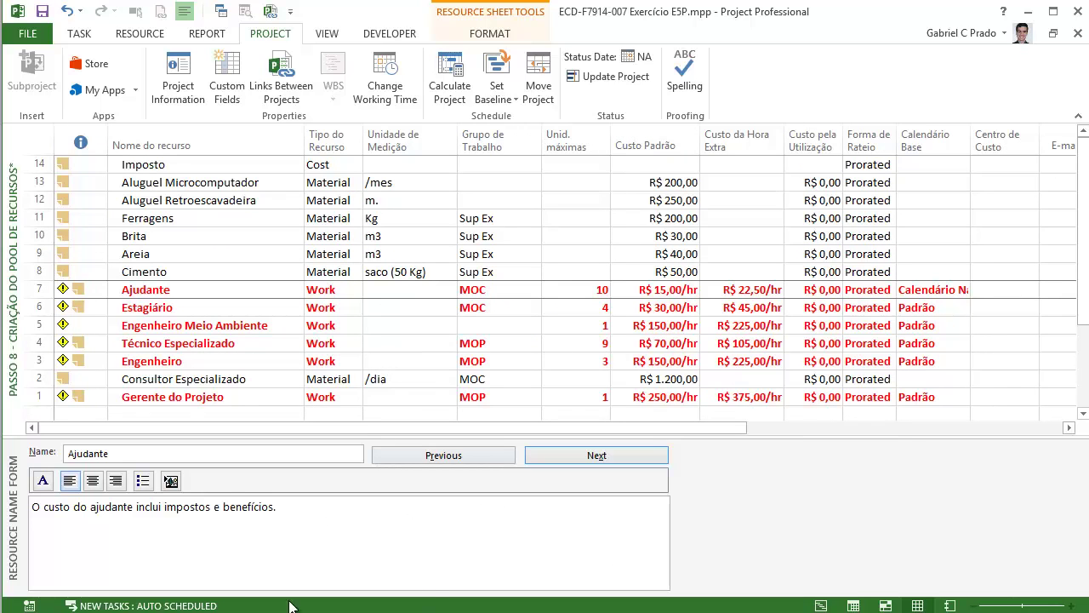
pyautogui.click(111, 580)
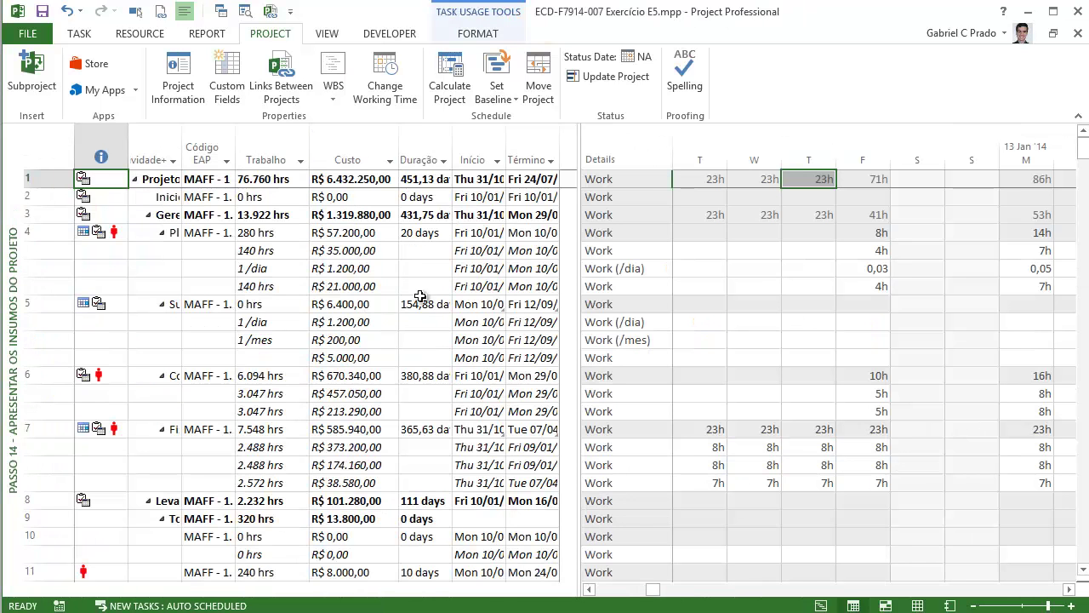
pyautogui.rightClick(27, 153)
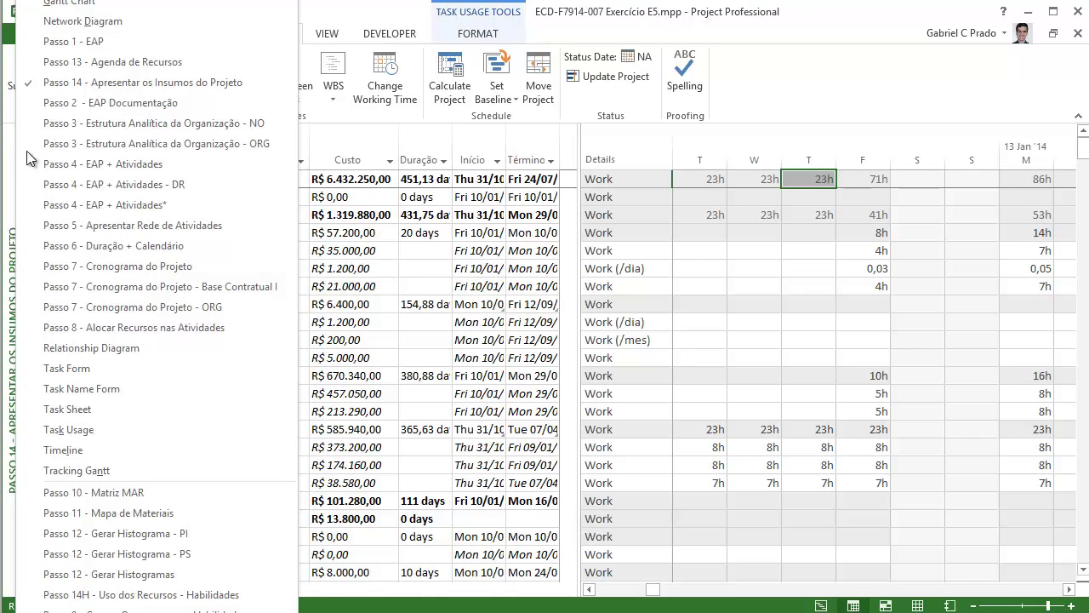
pyautogui.click(174, 331)
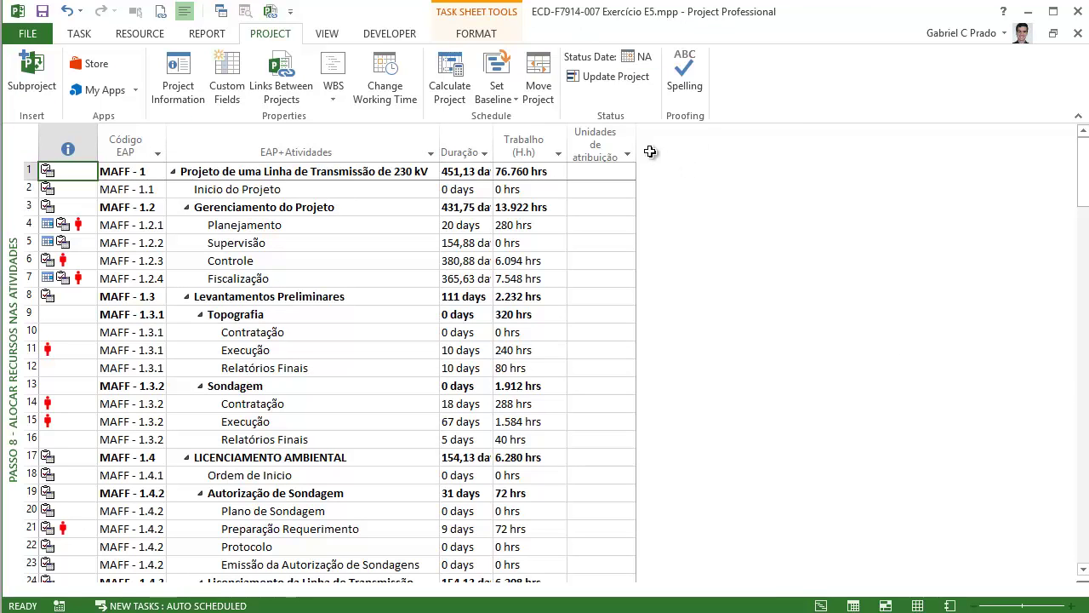
# - Replace the Unidades de atribuição column with Resource Names and widen it to show more of the assigned resources
pyautogui.moveTo(635, 140); pyautogui.dragTo(699, 151)
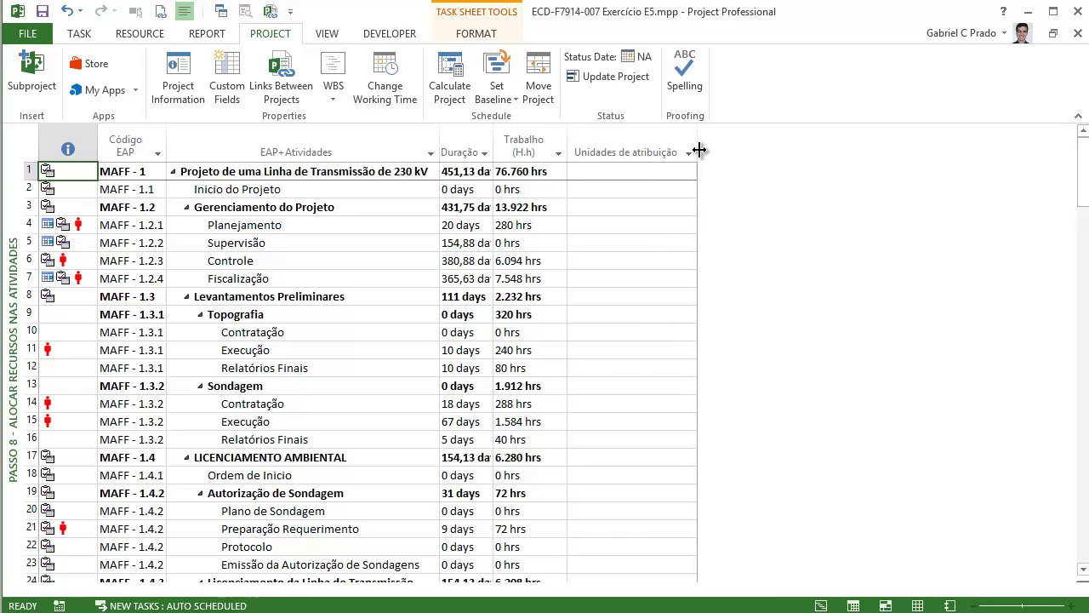
pyautogui.click(625, 132)
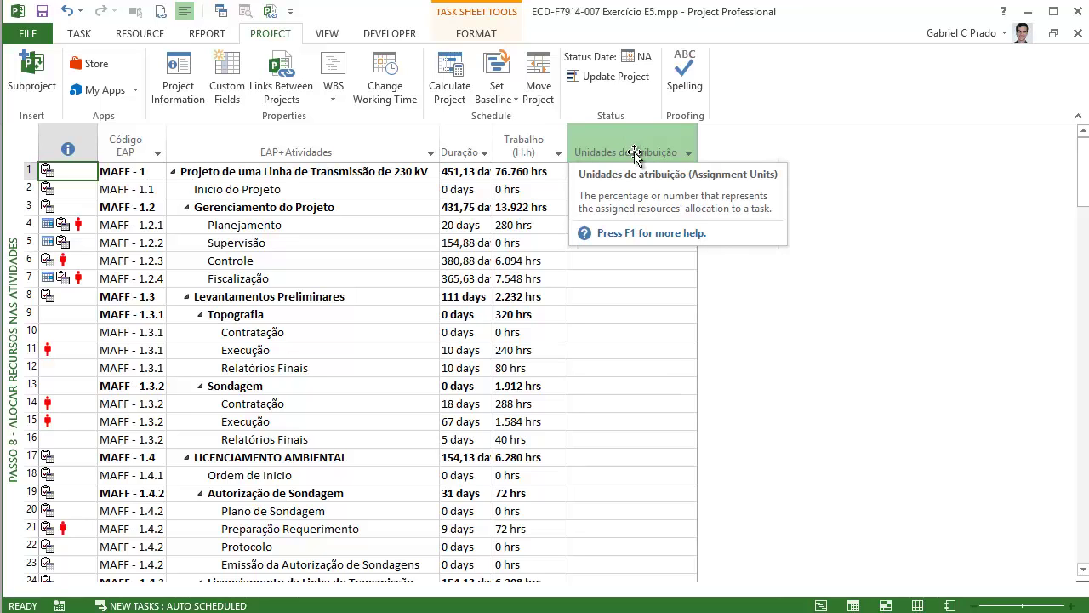
pyautogui.click(633, 153)
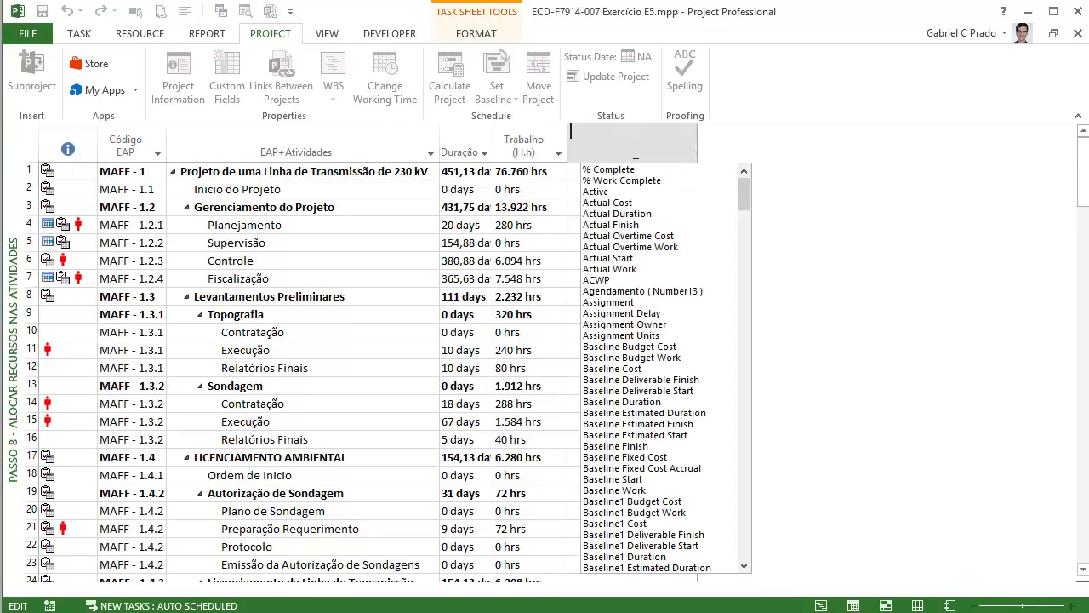
pyautogui.write('resource Group')
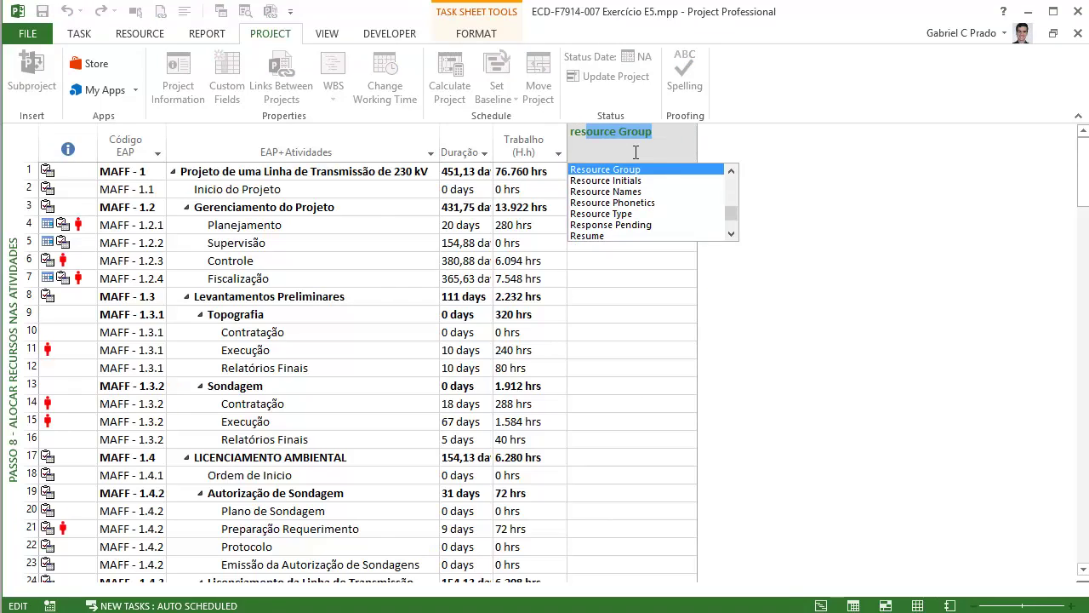
pyautogui.click(606, 192)
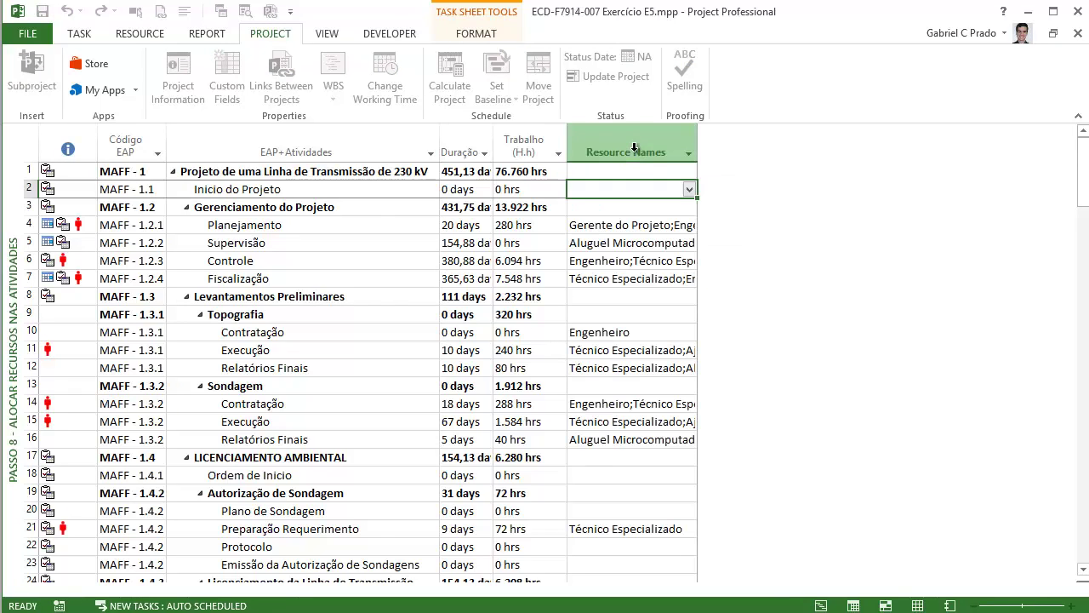
pyautogui.moveTo(698, 143); pyautogui.dragTo(754, 145)
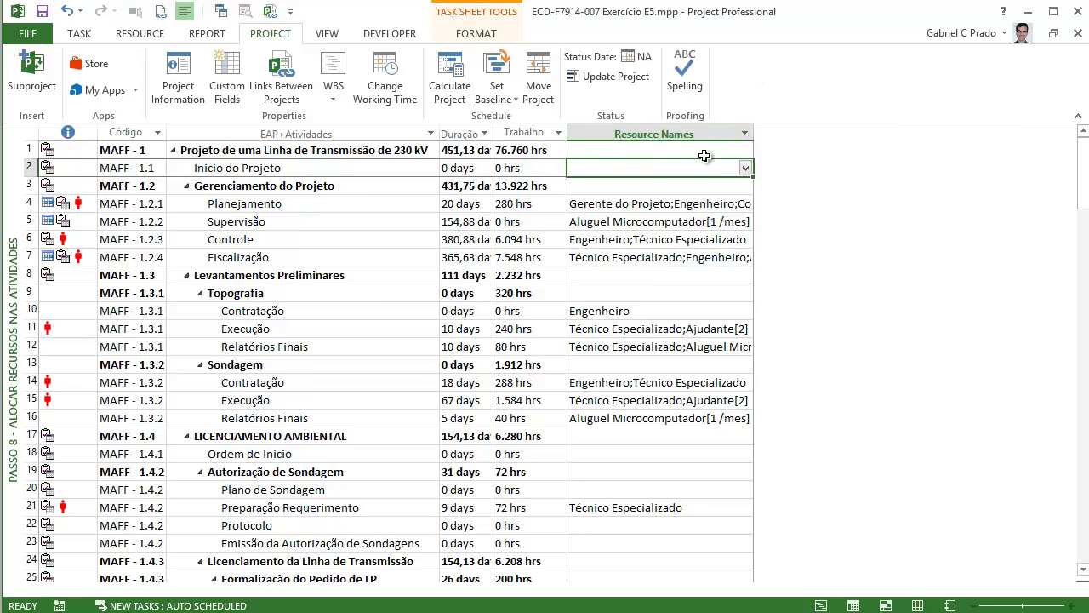
# - Filter the Resource Names column to show only tasks with a blank value
pyautogui.click(744, 133)
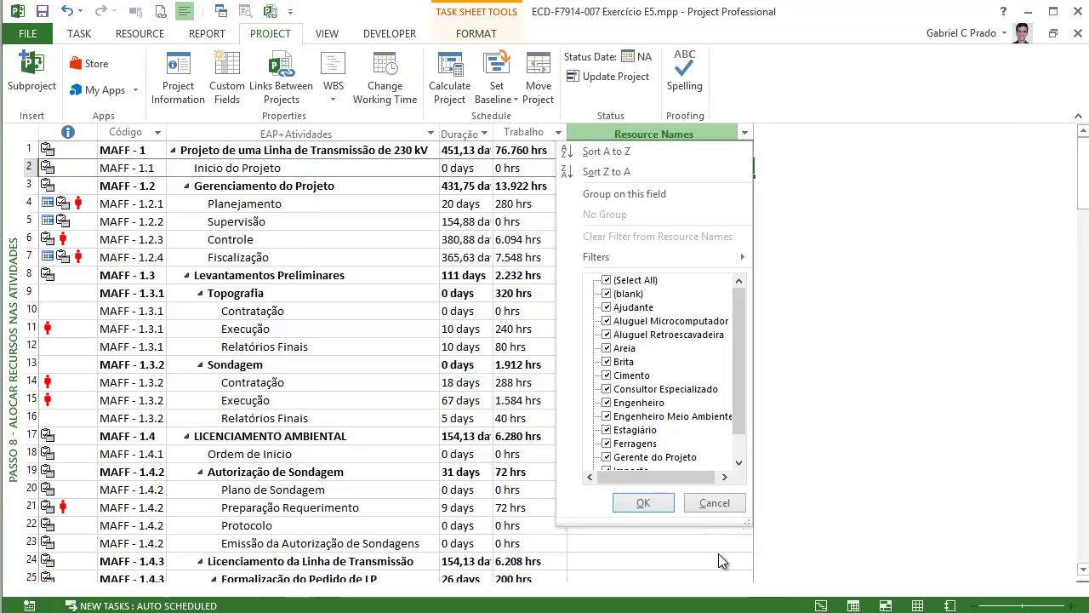
pyautogui.moveTo(754, 524); pyautogui.dragTo(928, 590)
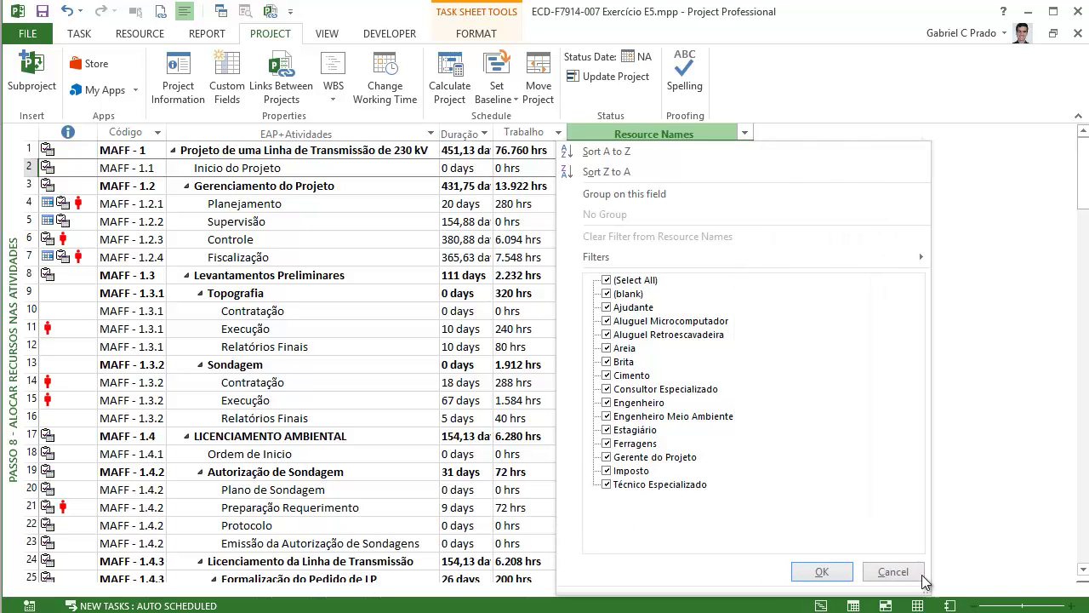
pyautogui.click(605, 280)
pyautogui.click(607, 293)
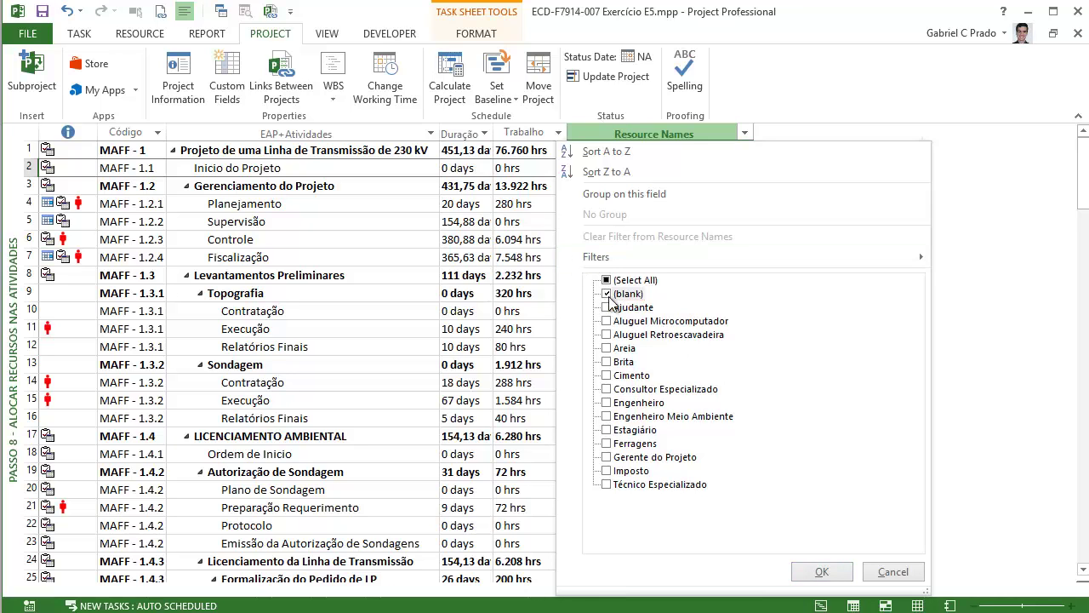
pyautogui.click(822, 571)
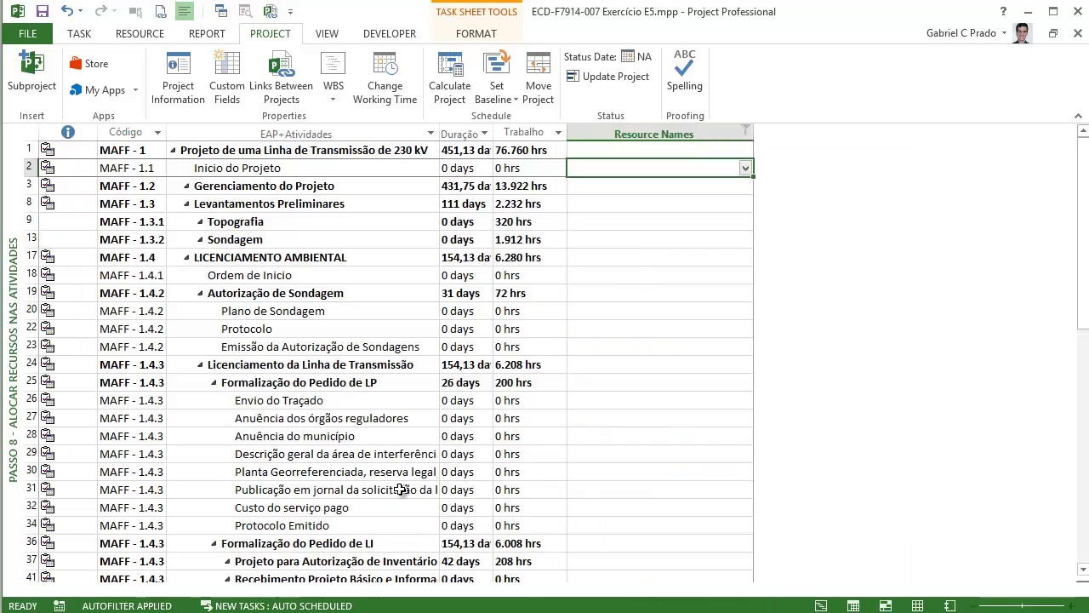
# - Examine the filtered list through to Fim do Projeto for activities and milestones that have no resources assigned
pyautogui.scroll(-5, 404, 485)
pyautogui.click(303, 362)
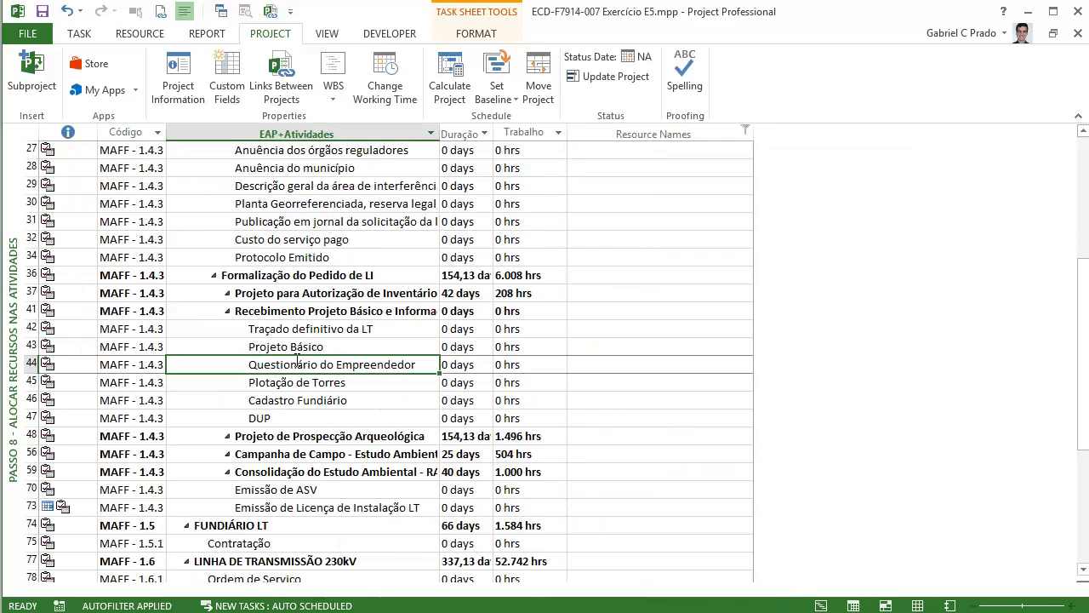
pyautogui.scroll(2, 298, 293)
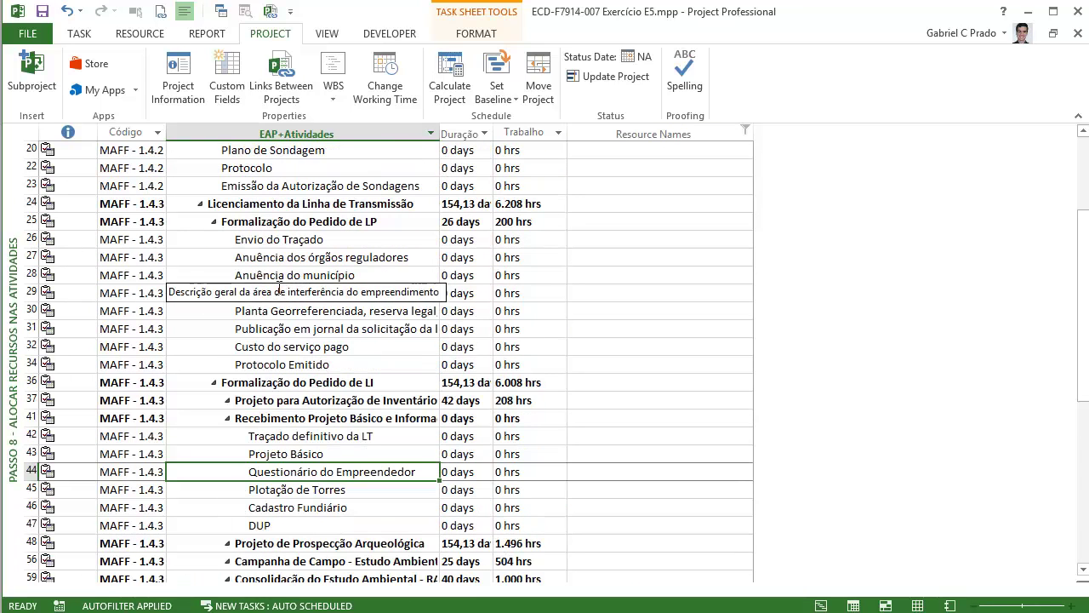
pyautogui.click(293, 293)
pyautogui.scroll(3, 291, 298)
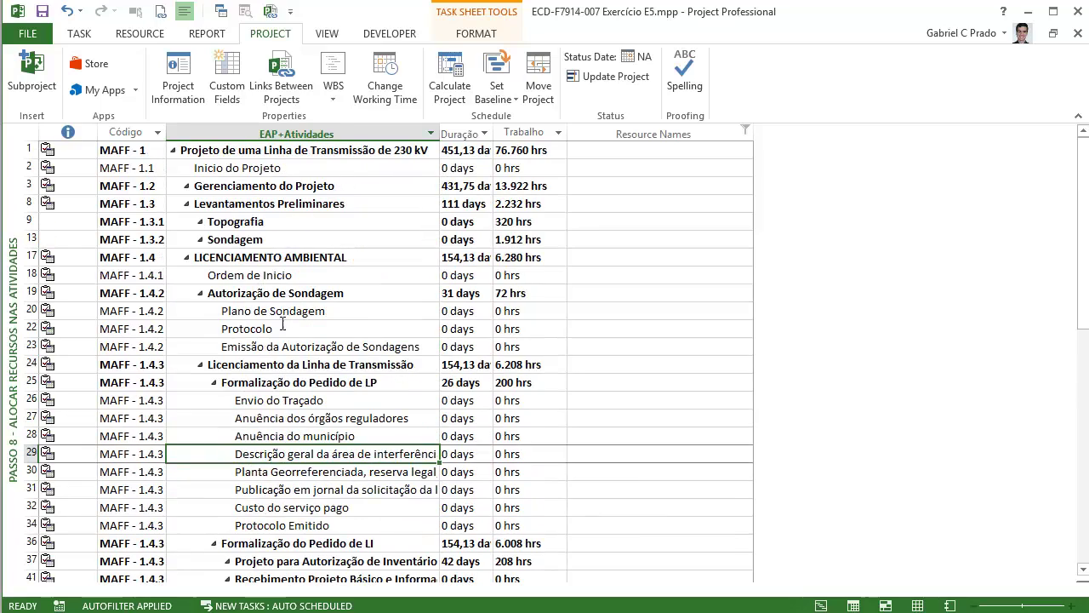
pyautogui.scroll(-8, 290, 336)
pyautogui.click(262, 419)
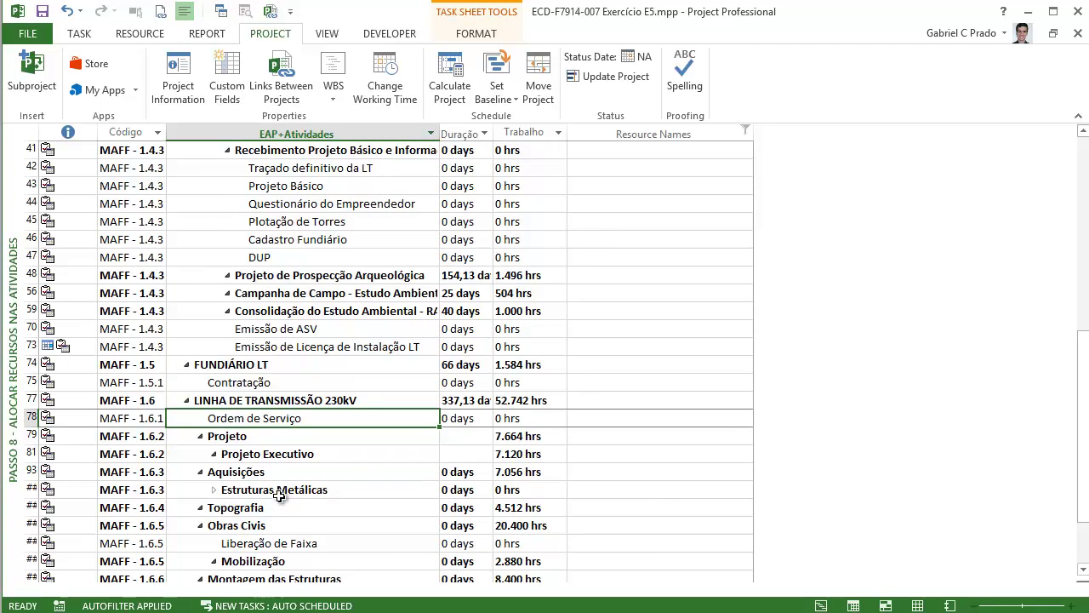
pyautogui.click(281, 544)
pyautogui.scroll(-5, 331, 545)
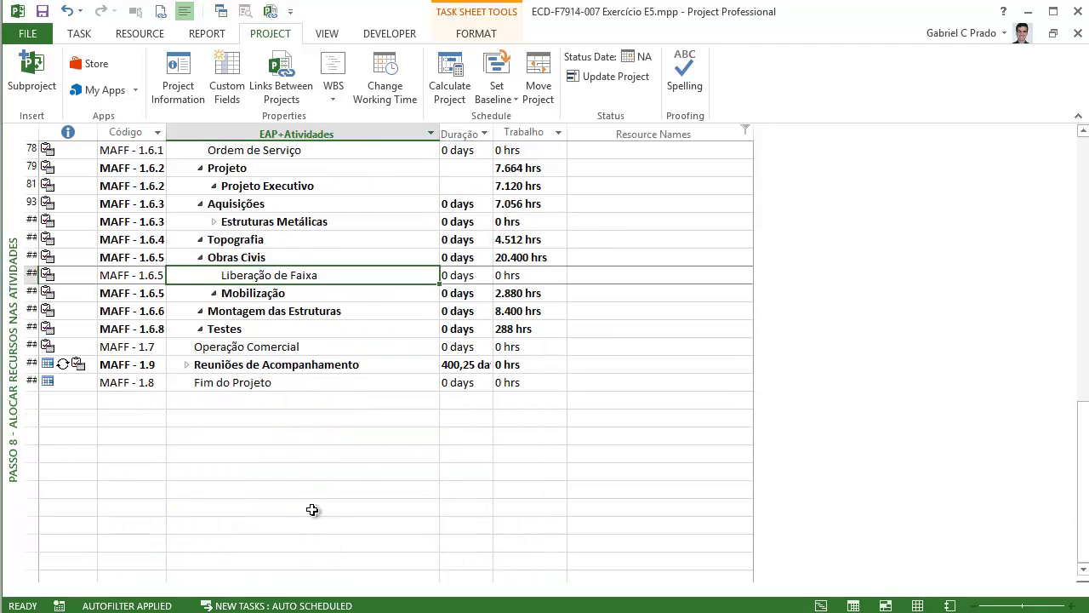
pyautogui.click(241, 347)
pyautogui.scroll(2, 363, 407)
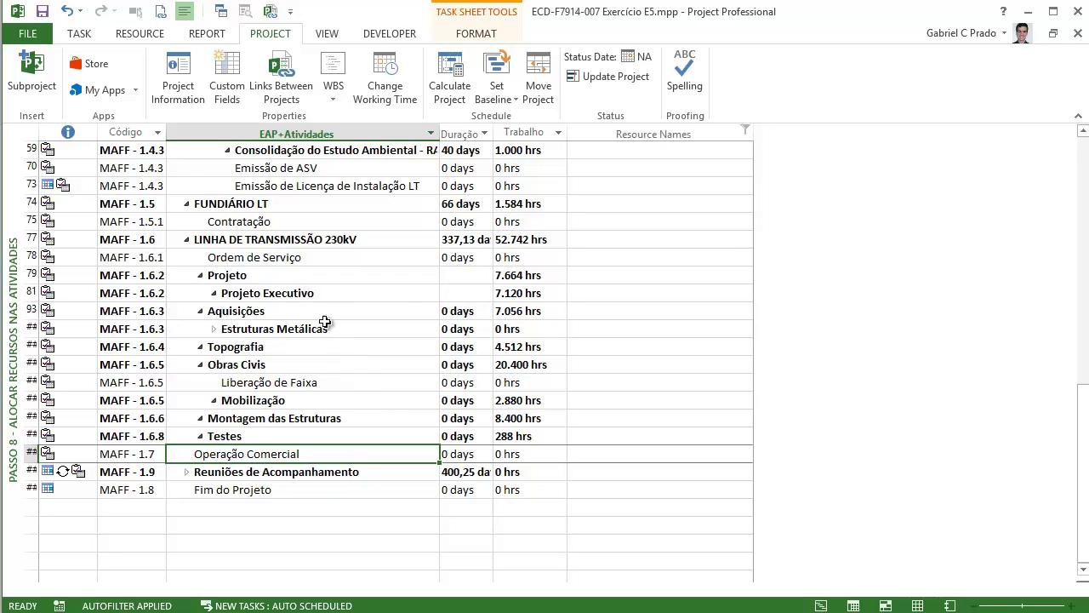
pyautogui.click(268, 257)
pyautogui.scroll(12, 316, 364)
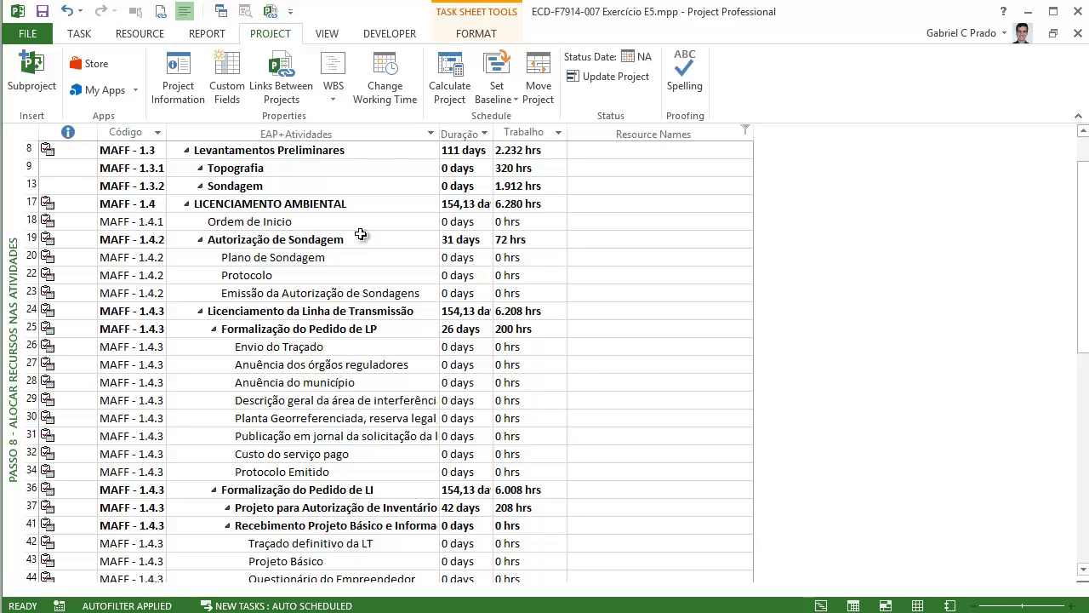
# - Widen the EAP+Atividades column to fit the full task names and review the unassigned tasks under Formalização do Pedido de LP
pyautogui.moveTo(459, 136); pyautogui.dragTo(614, 153)
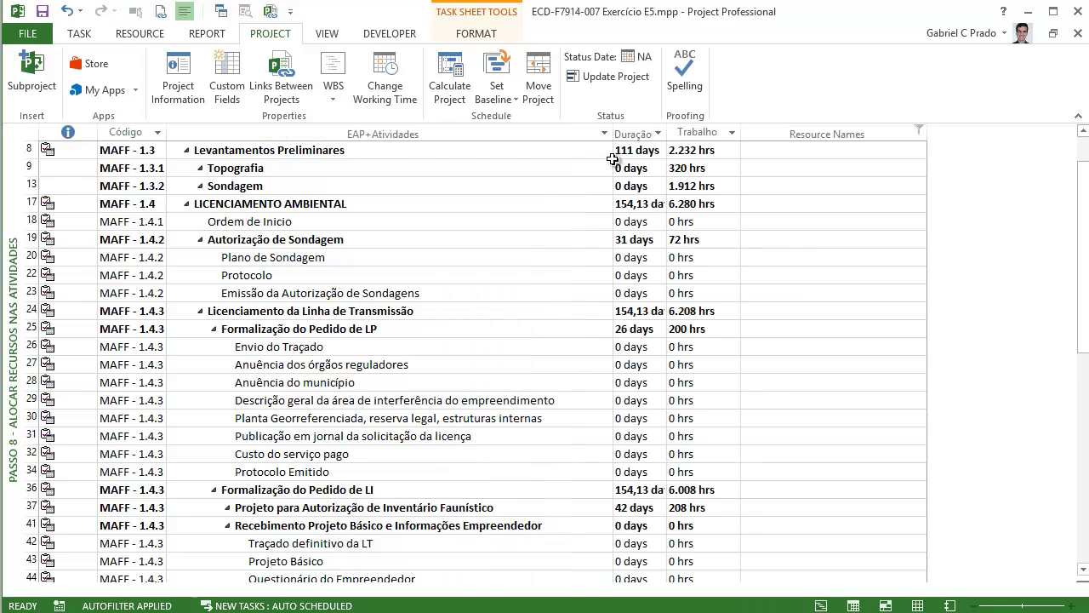
pyautogui.moveTo(304, 346); pyautogui.dragTo(296, 454)
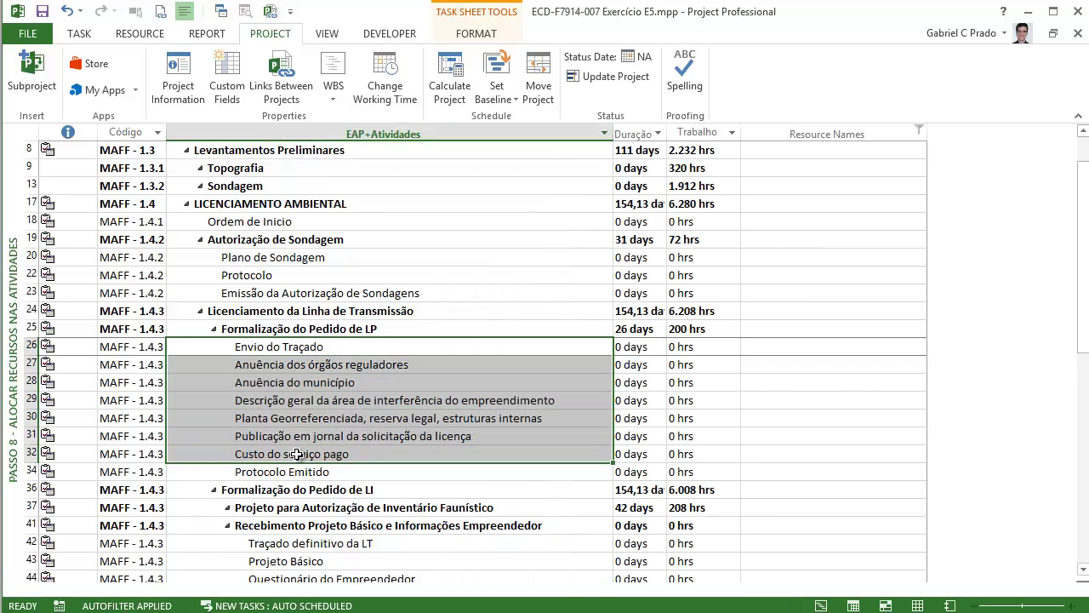
pyautogui.click(370, 484)
pyautogui.moveTo(294, 349); pyautogui.dragTo(296, 420)
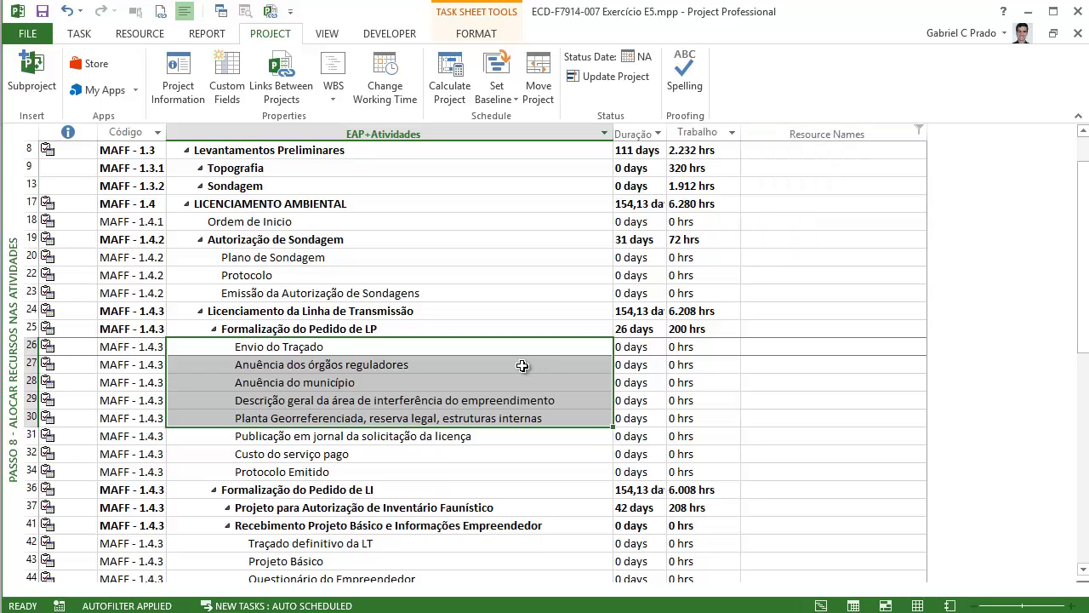
pyautogui.click(425, 292)
pyautogui.scroll(1, 425, 292)
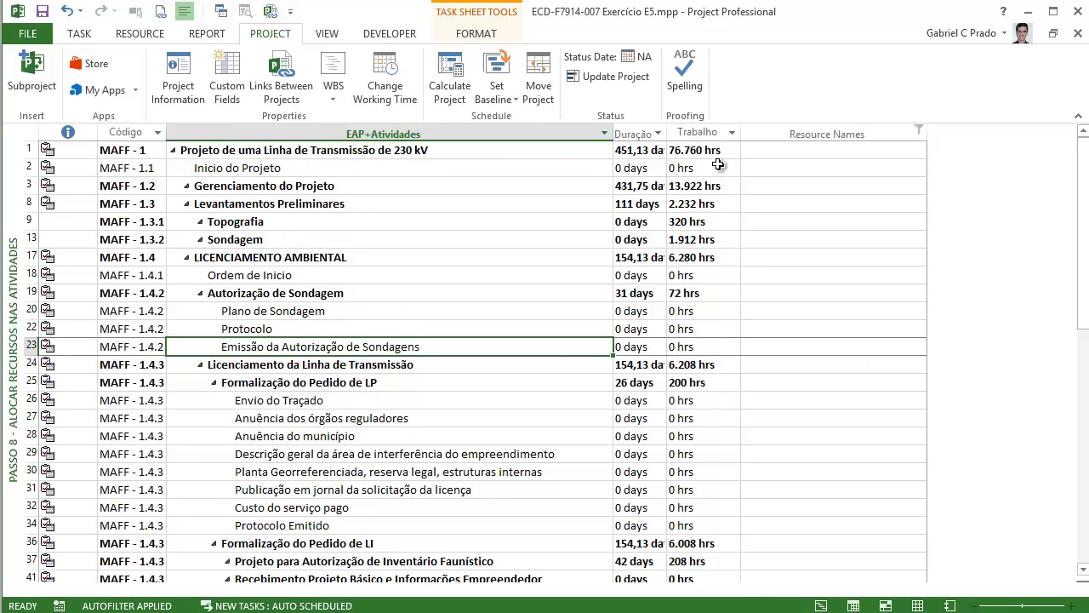
# - Filter the Duração column to exclude tasks of 0 days
pyautogui.click(657, 133)
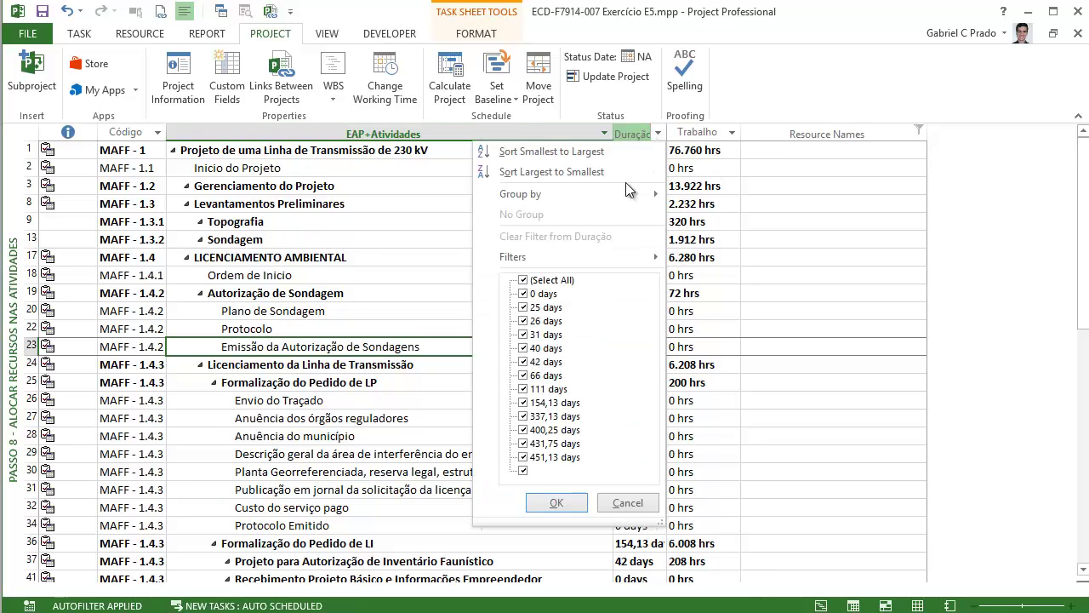
pyautogui.click(523, 294)
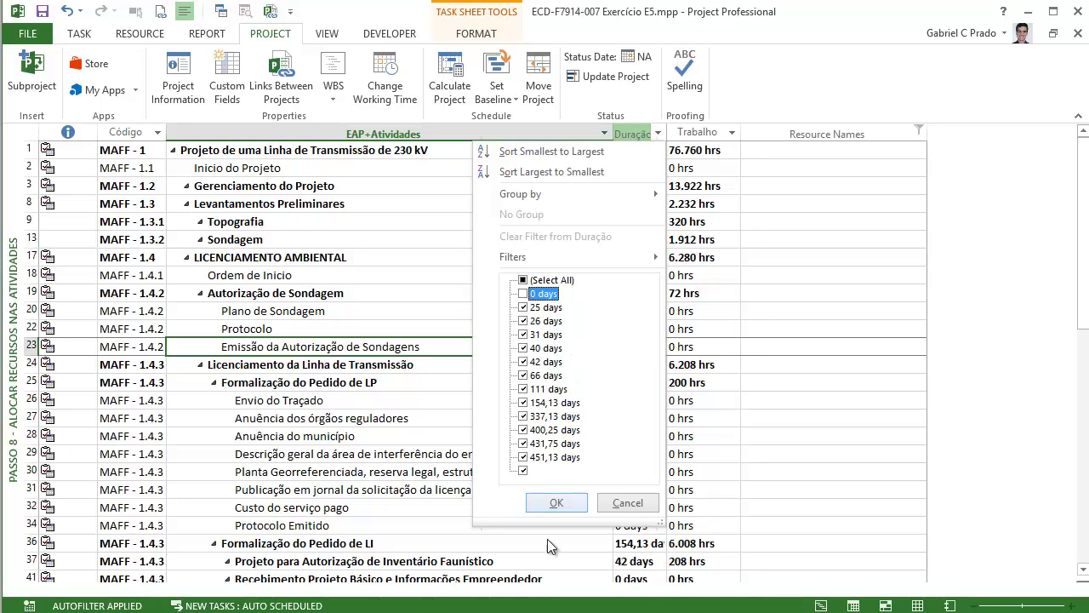
pyautogui.click(546, 504)
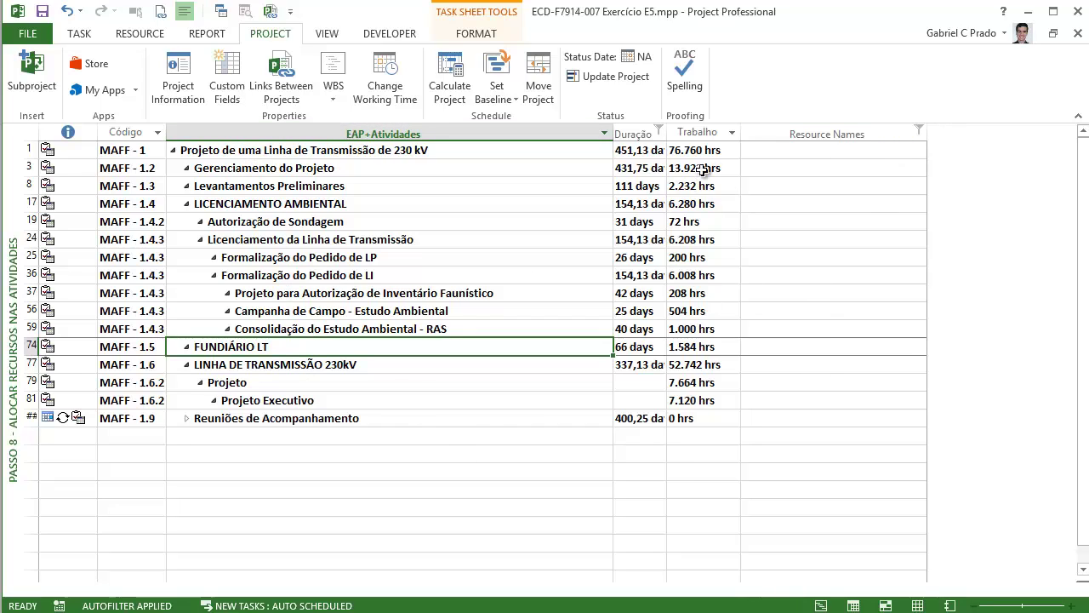
# - Clear the filters from the Resource Names and Duração columns
pyautogui.click(920, 132)
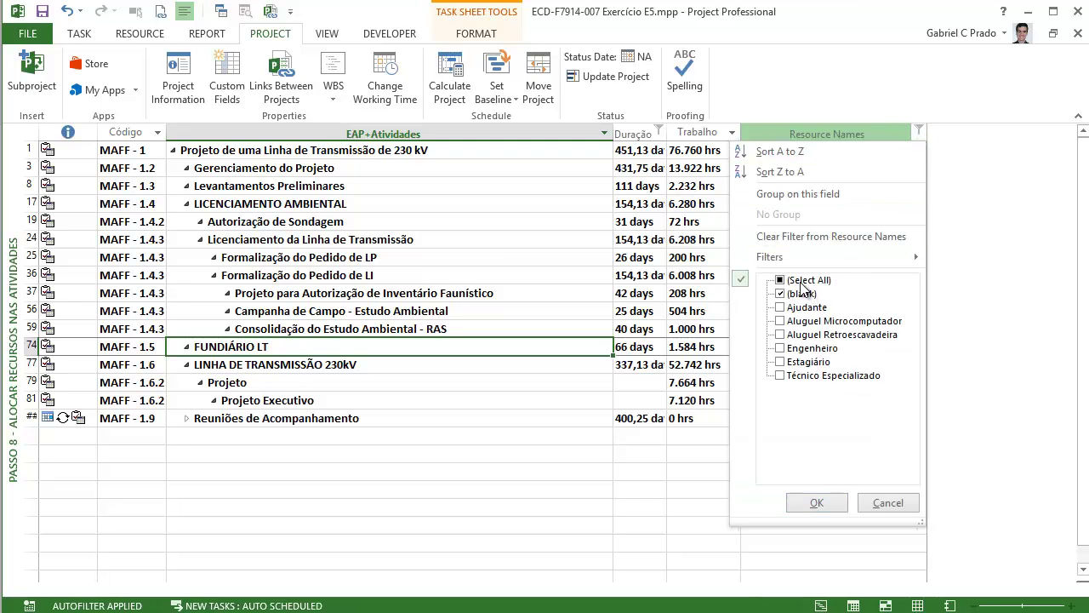
pyautogui.click(807, 280)
pyautogui.click(816, 502)
pyautogui.click(661, 132)
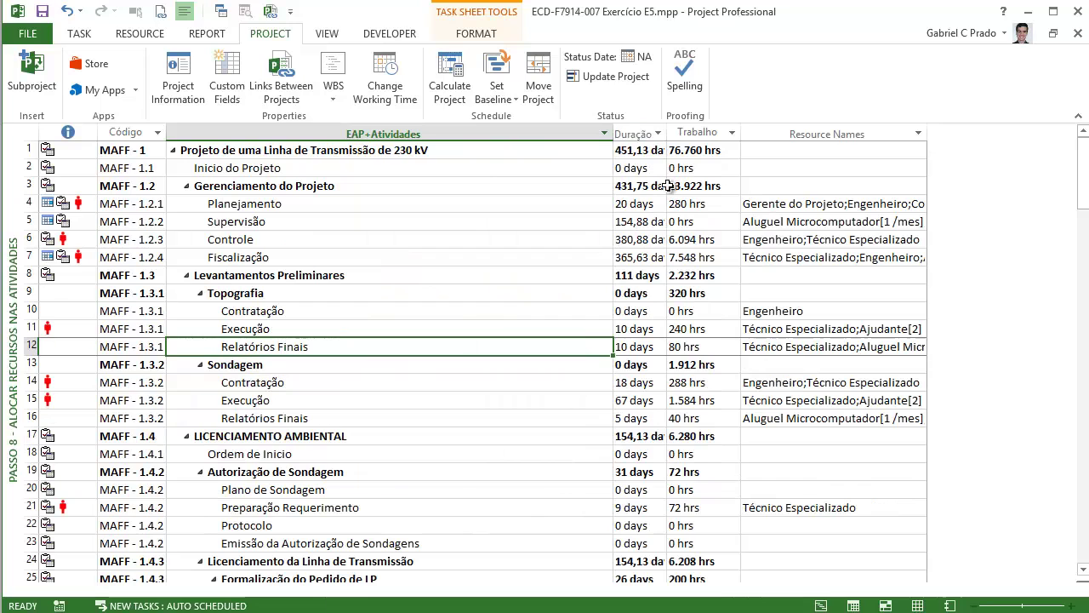
# - Insert the Summary column before the Duração column in the task sheet
pyautogui.rightClick(639, 133)
pyautogui.click(685, 247)
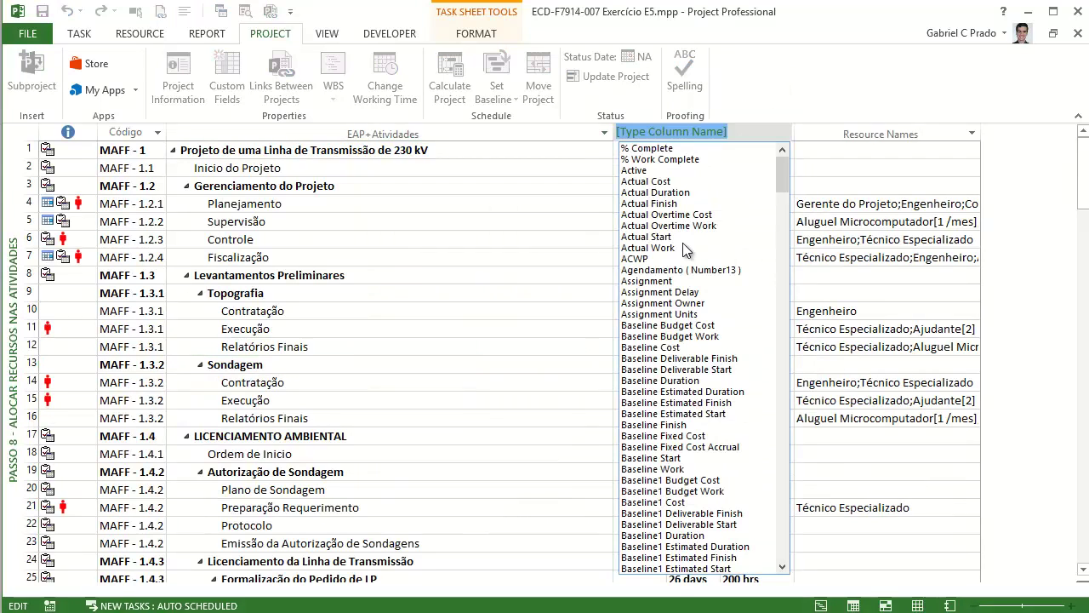
pyautogui.write('Summary')
pyautogui.press('Return')
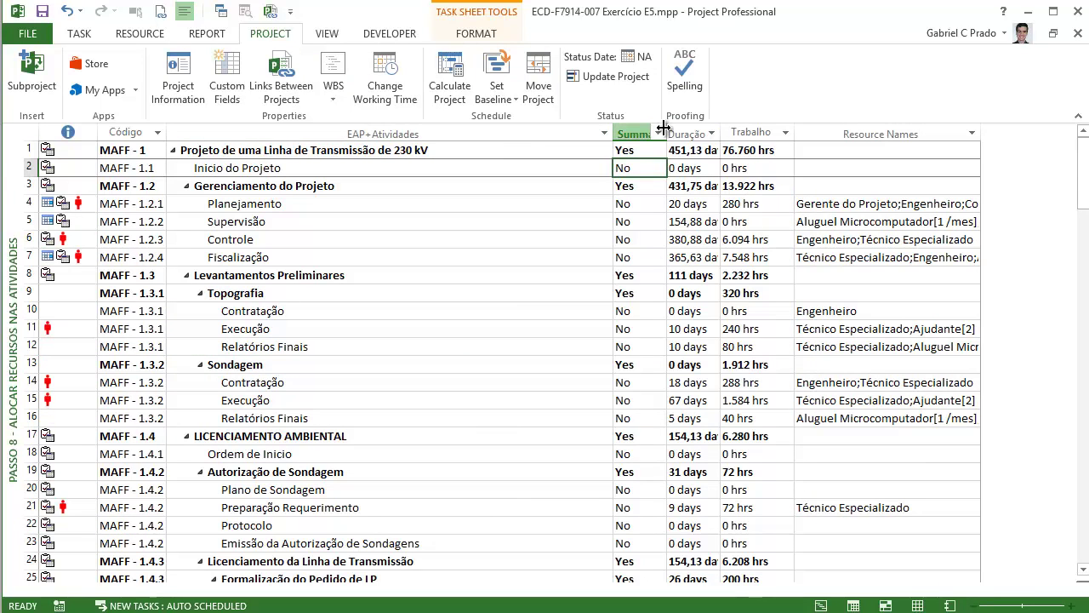
# - Filter the Summary column to Yes and select the Resource Names cell of the Sondagem summary task
pyautogui.click(657, 134)
pyautogui.click(524, 308)
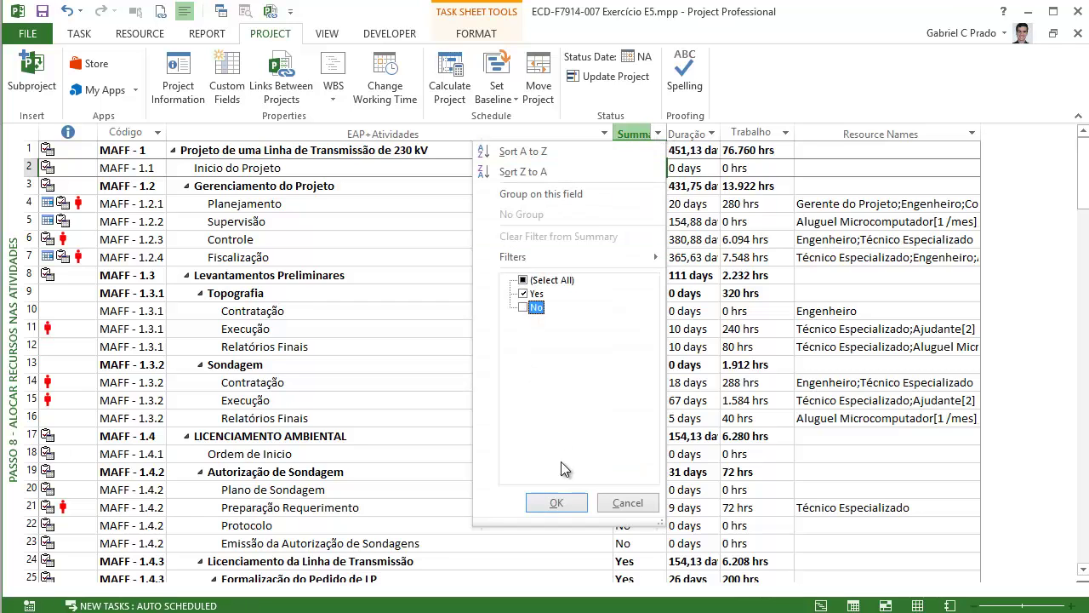
pyautogui.click(557, 503)
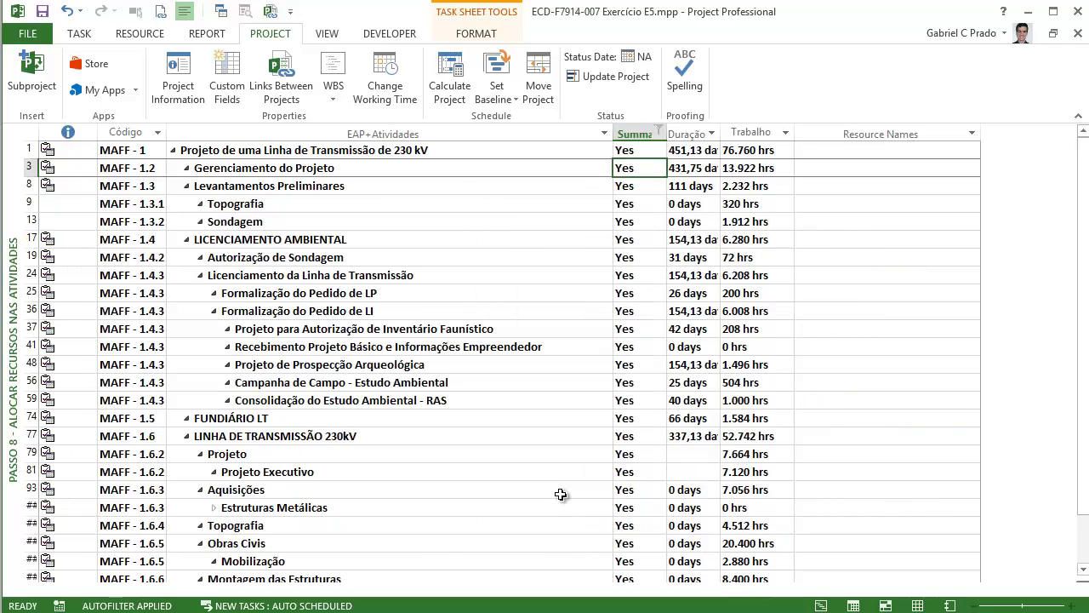
pyautogui.click(880, 221)
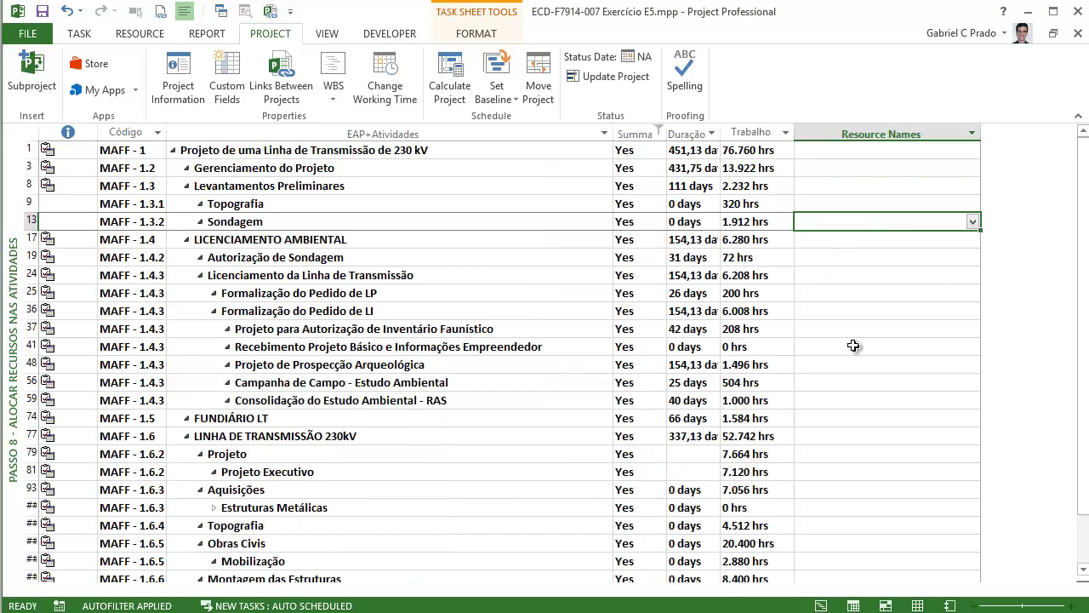
# - Expand the Estruturas Metálicas summary task and remove the Summary column filter so that all tasks are shown
pyautogui.scroll(-2, 576, 318)
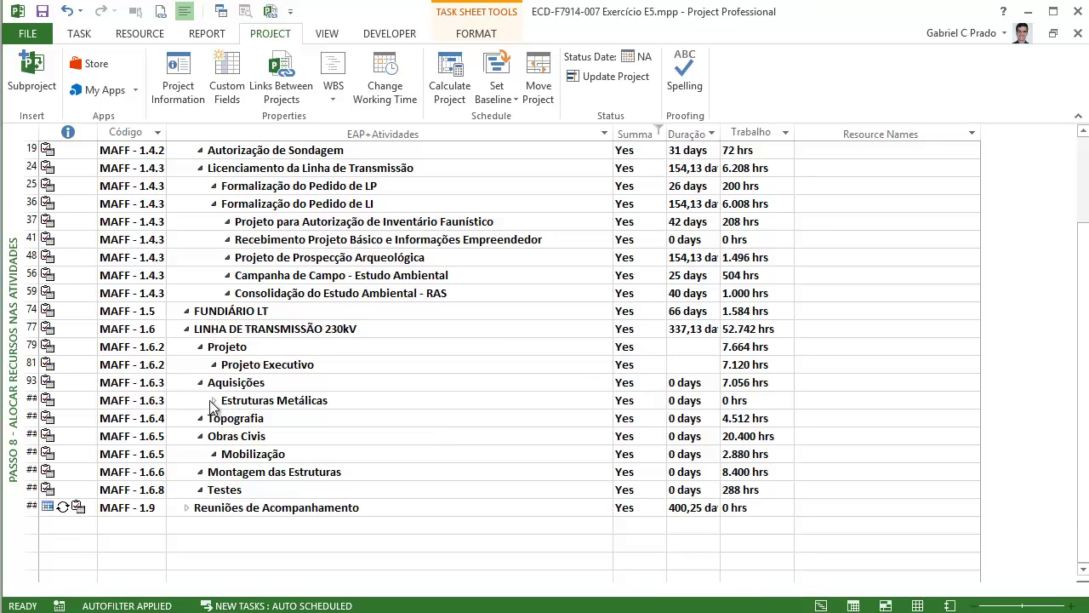
pyautogui.click(217, 407)
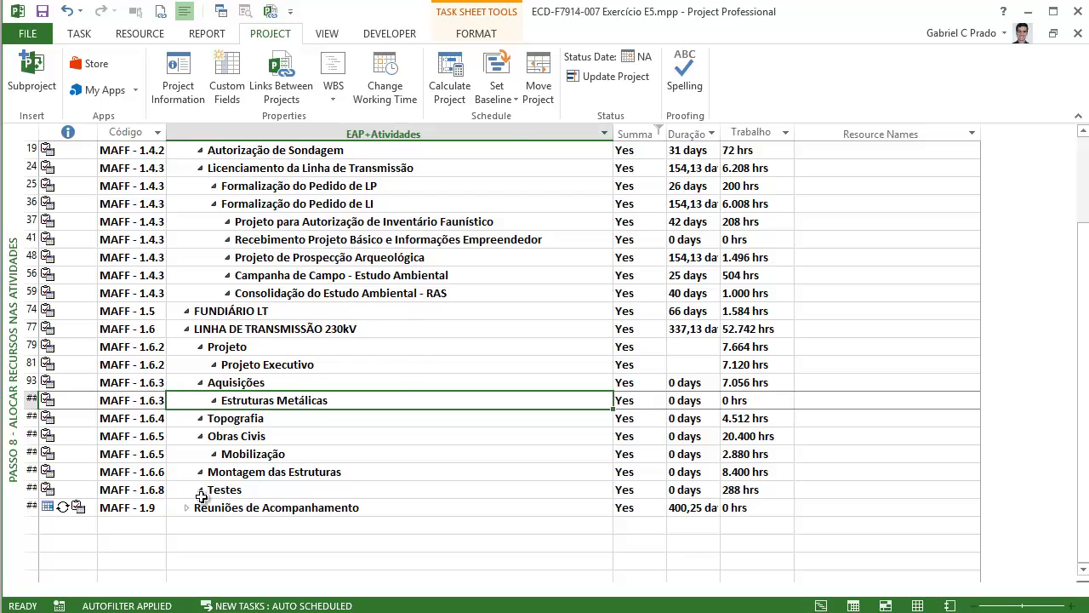
pyautogui.scroll(2, 713, 200)
pyautogui.click(659, 133)
pyautogui.click(523, 307)
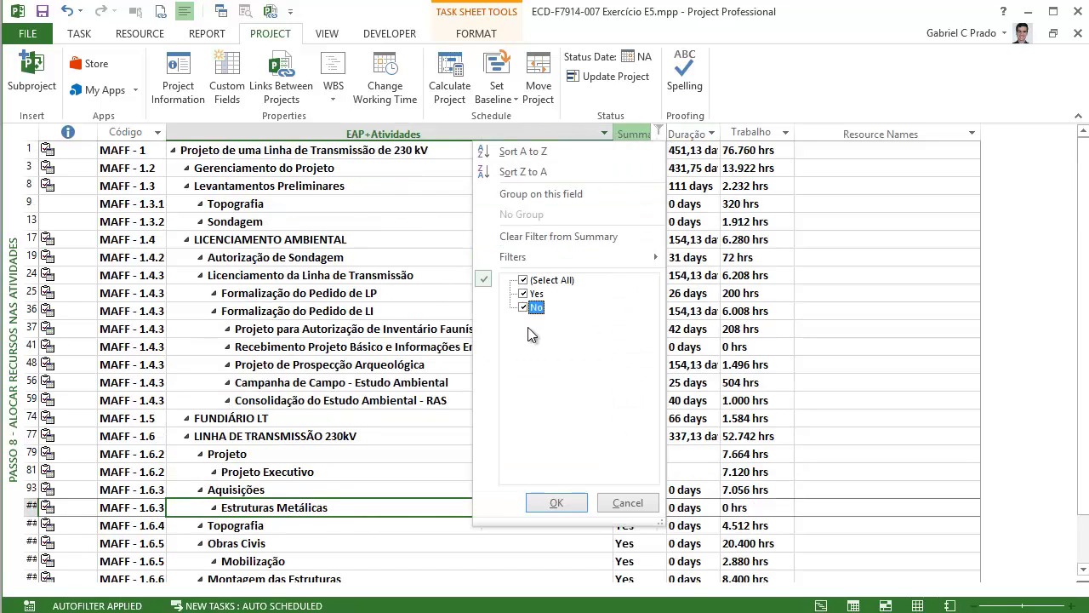
pyautogui.click(557, 503)
# - Select the entire task sheet and expand the outline to show all subtasks
pyautogui.click(32, 133)
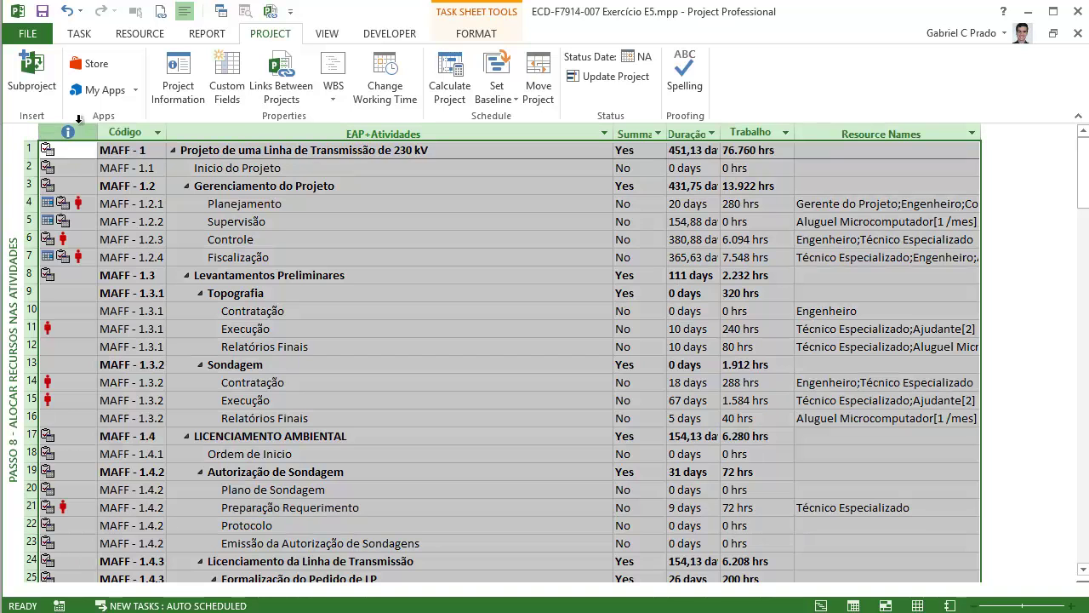
pyautogui.click(327, 34)
pyautogui.click(405, 96)
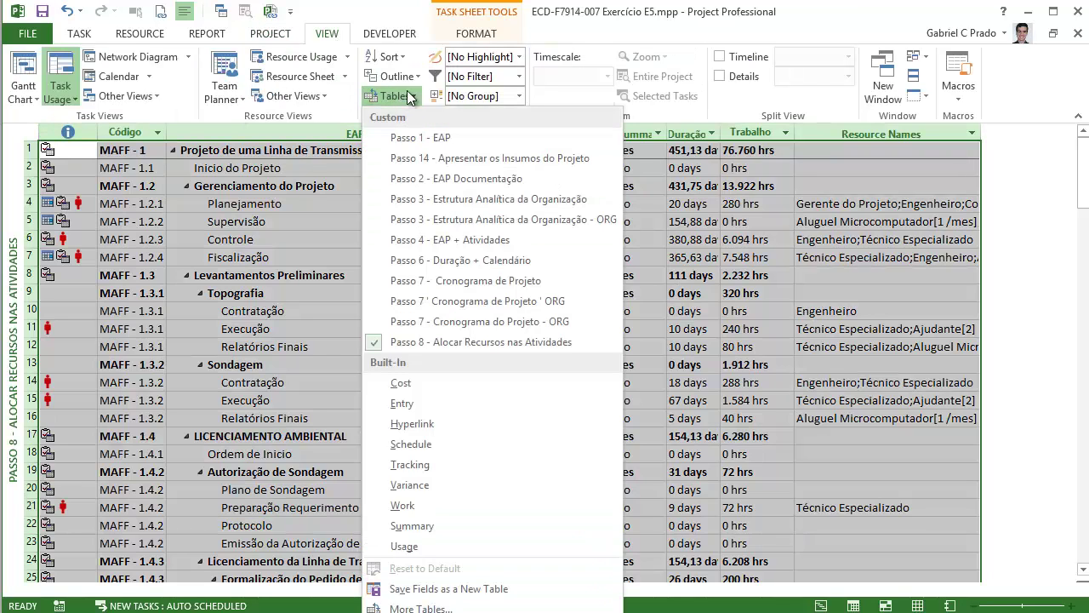
pyautogui.click(405, 81)
pyautogui.click(413, 319)
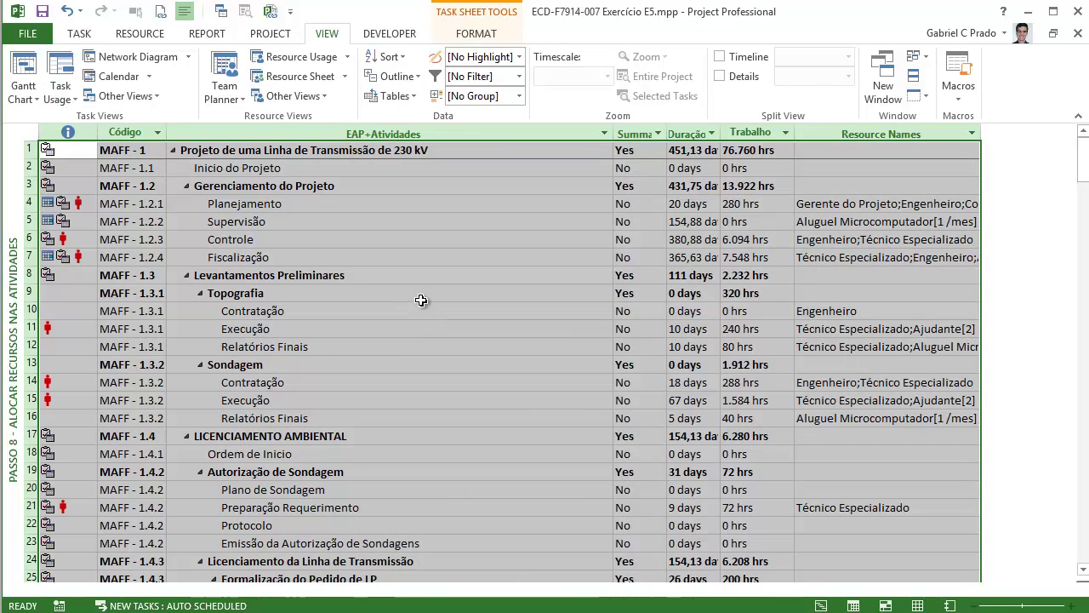
# - Filter the Summary column to Yes, excluding the tasks marked No
pyautogui.click(657, 133)
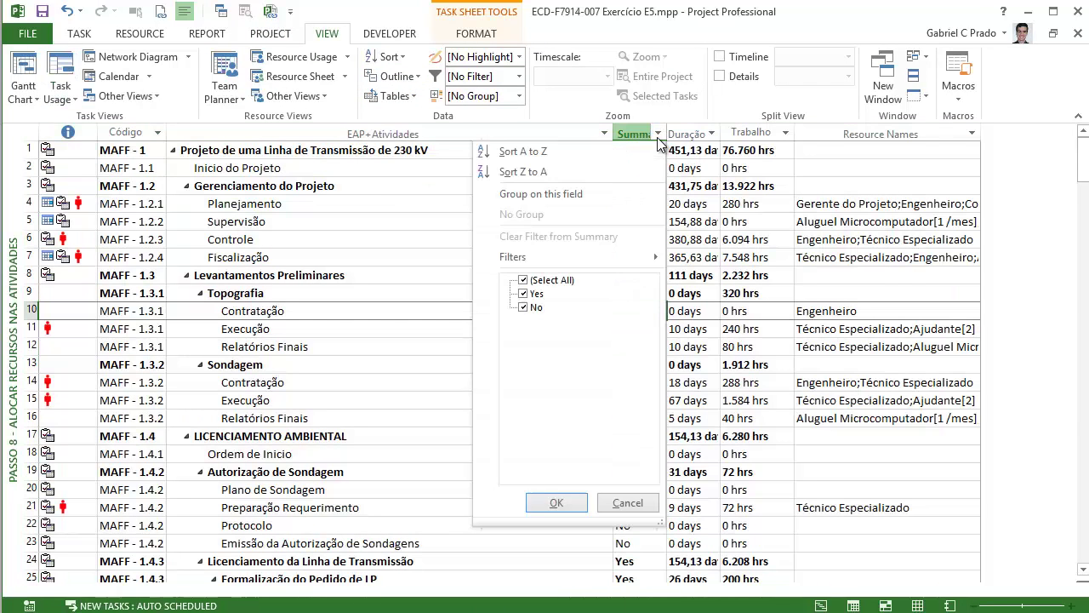
pyautogui.click(523, 307)
pyautogui.click(554, 502)
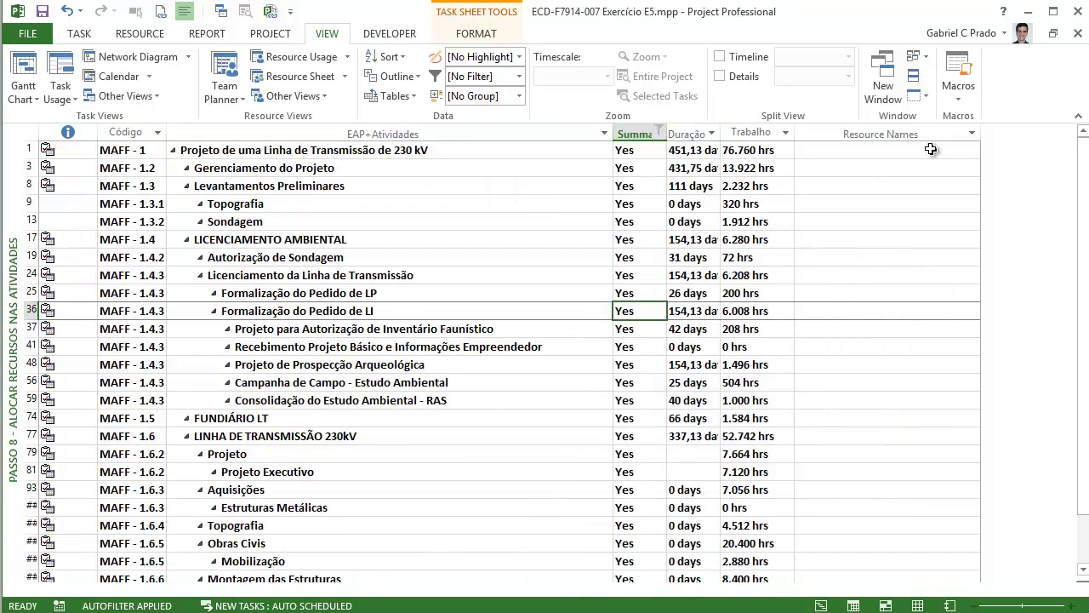
# - Check the Resource Names filter values and the full list of summary tasks for assigned resources
pyautogui.click(972, 133)
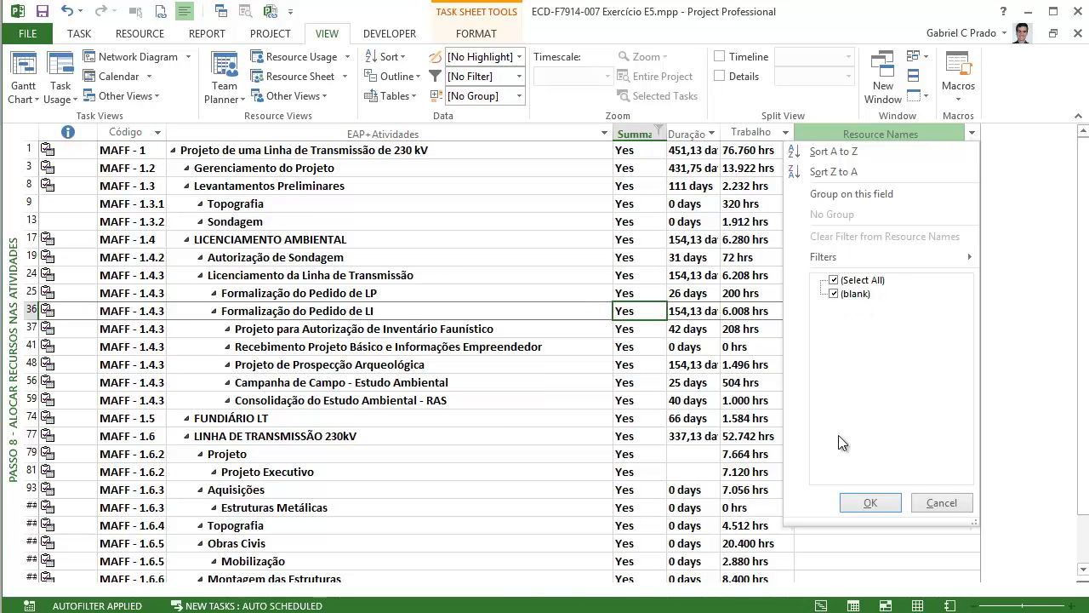
pyautogui.click(942, 502)
pyautogui.scroll(-5, 868, 311)
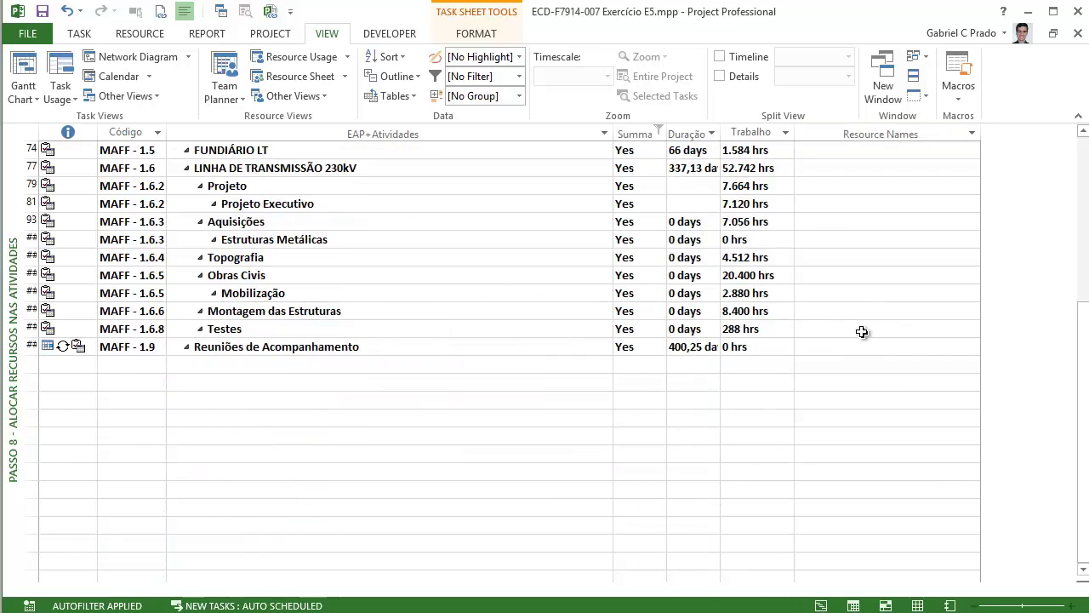
pyautogui.scroll(5, 877, 323)
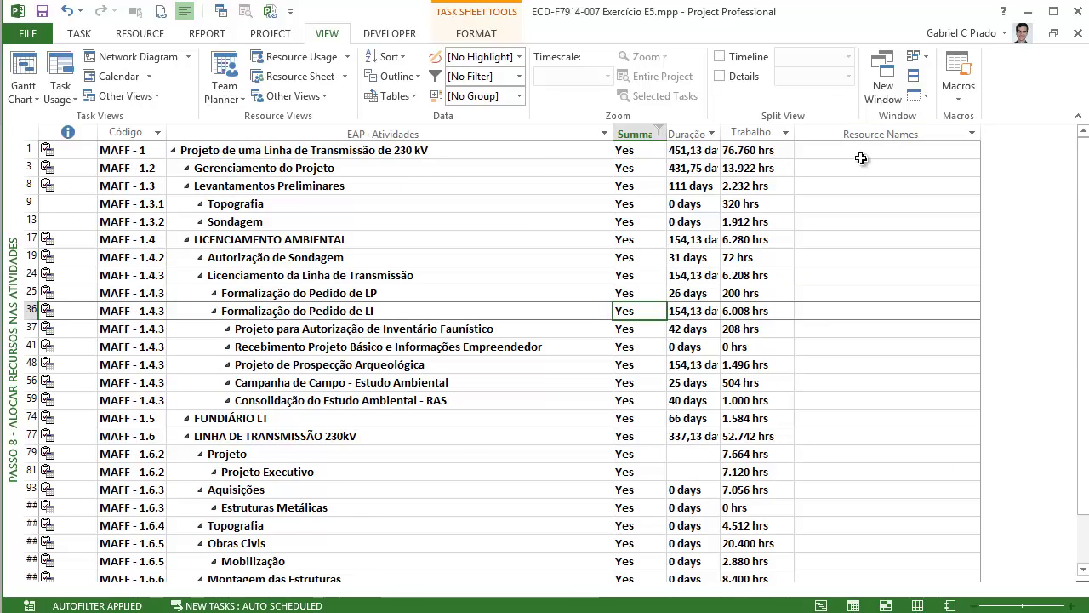
pyautogui.click(971, 133)
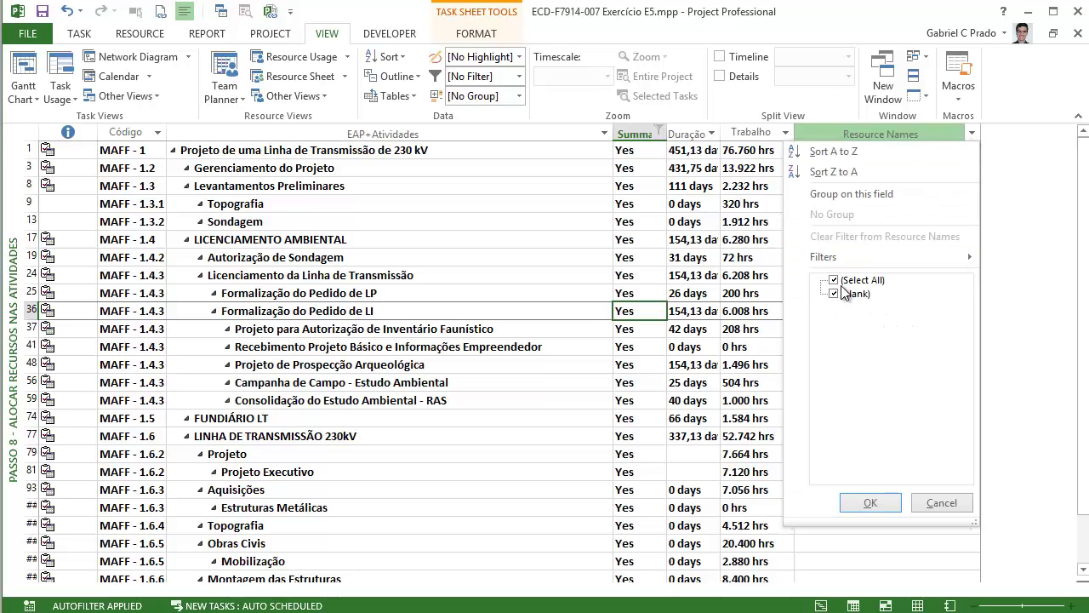
pyautogui.click(942, 502)
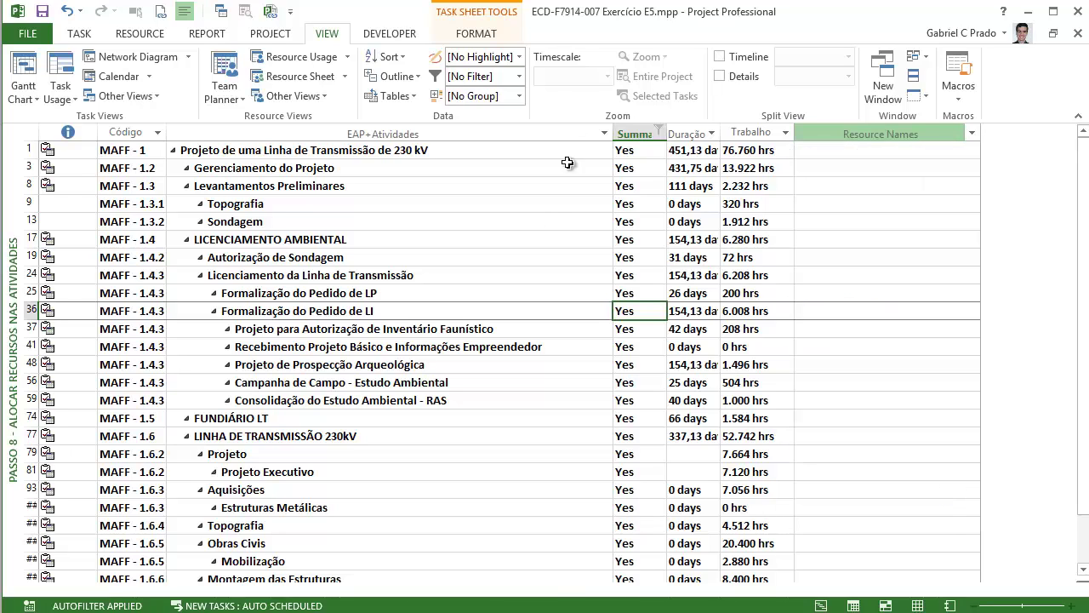
# - Clear the Summary filter and filter the Duração column to 0 days only
pyautogui.click(658, 132)
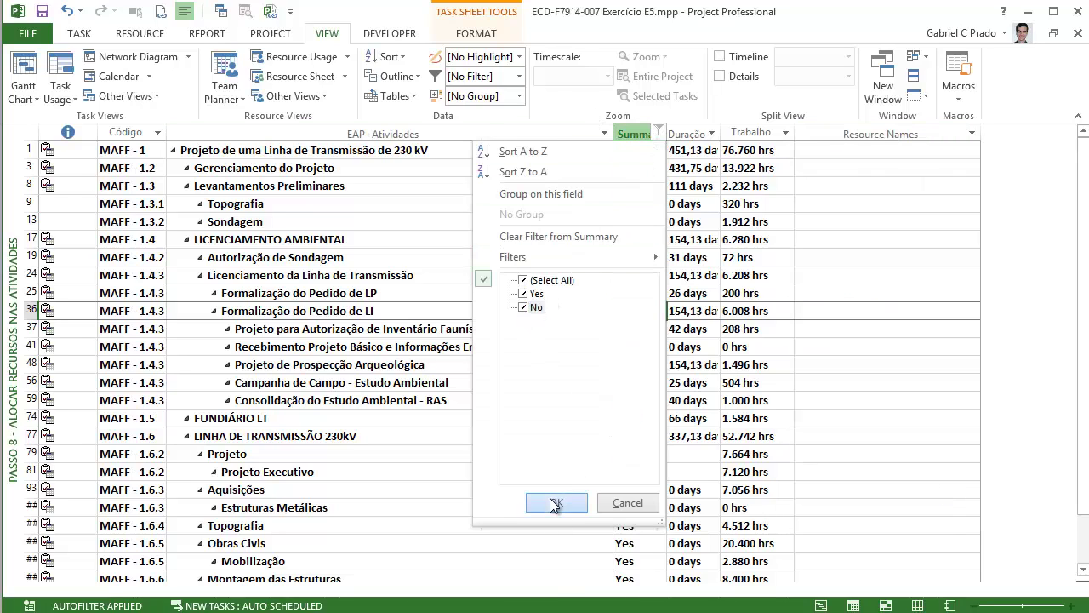
pyautogui.click(557, 503)
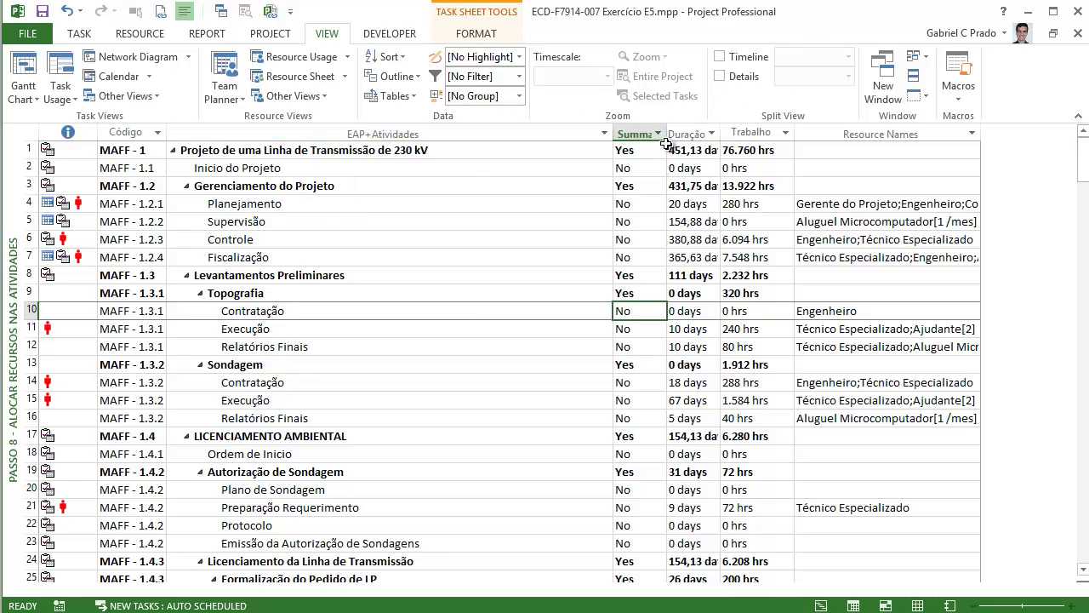
pyautogui.click(712, 134)
pyautogui.click(577, 280)
pyautogui.click(577, 294)
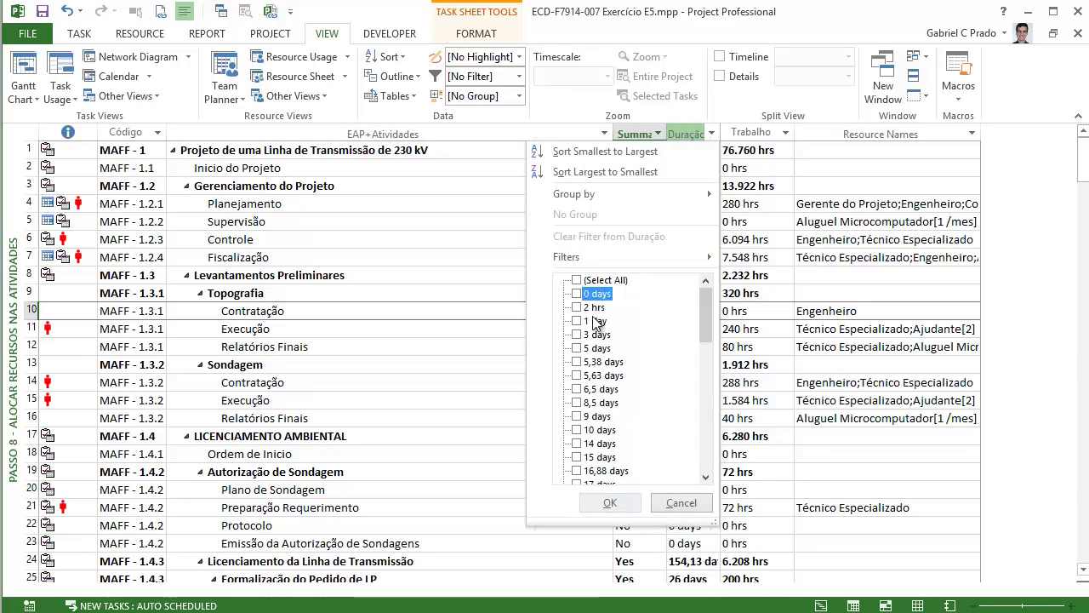
pyautogui.click(610, 502)
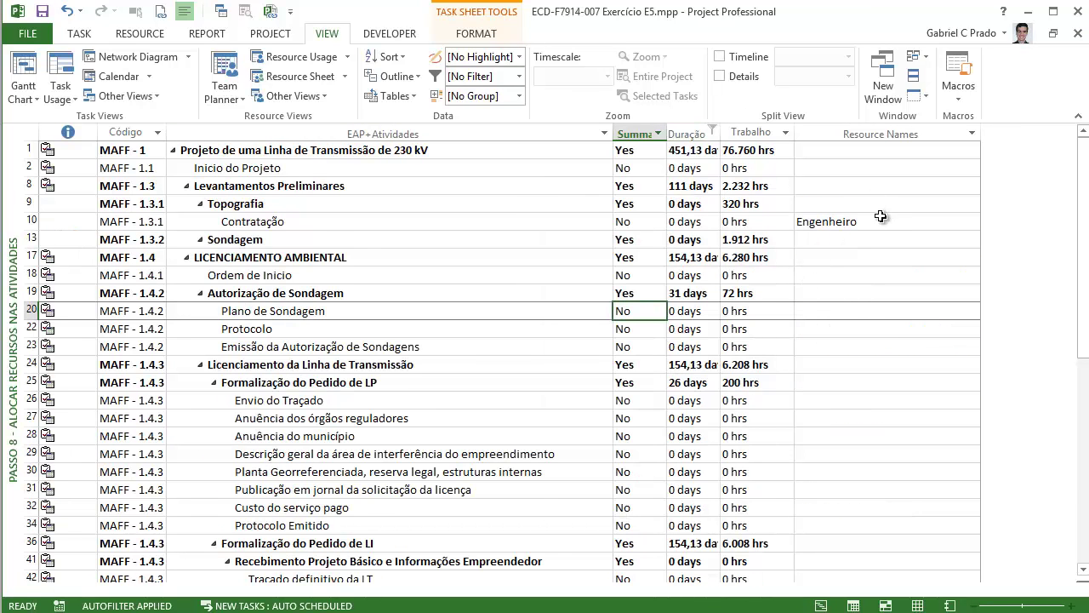
# - Check the zero-duration tasks for assigned resources, including Contratação under Topografia, and clear the Duração filter
pyautogui.click(880, 222)
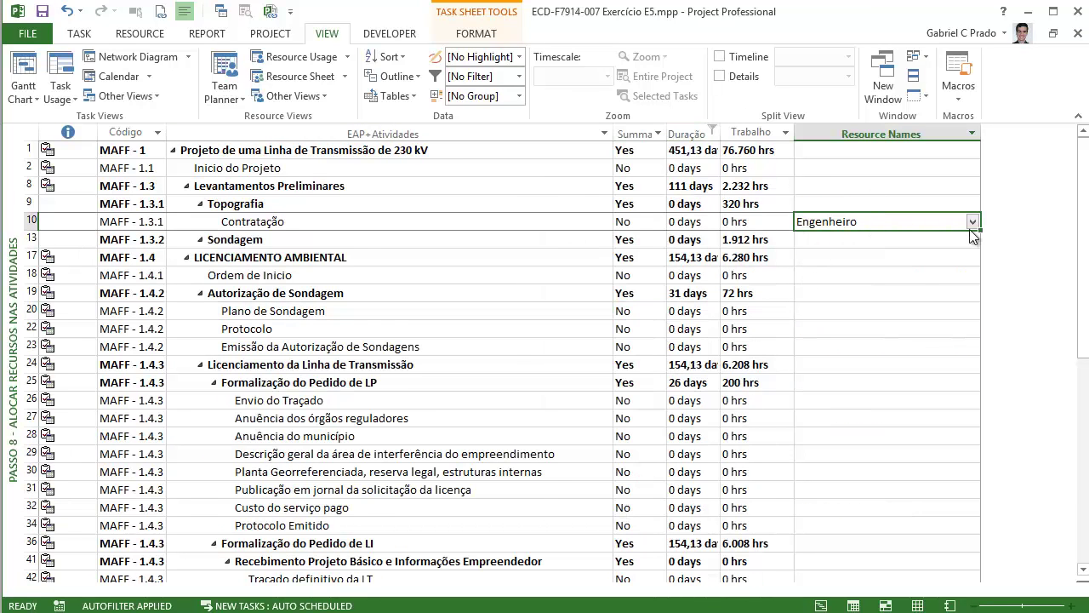
pyautogui.scroll(-13, 919, 263)
pyautogui.scroll(13, 919, 261)
pyautogui.click(680, 223)
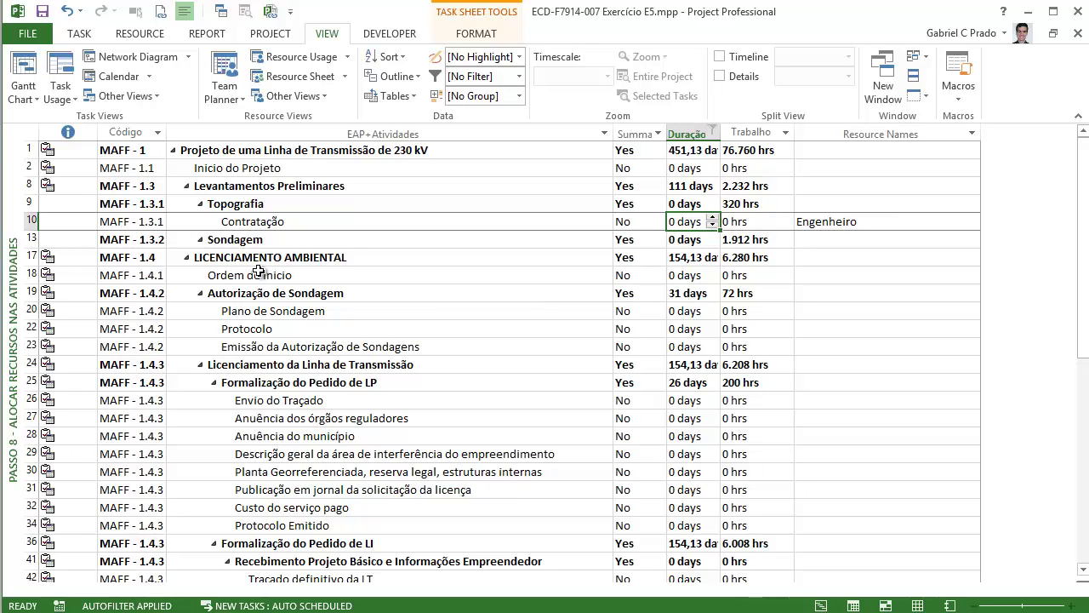
pyautogui.click(262, 226)
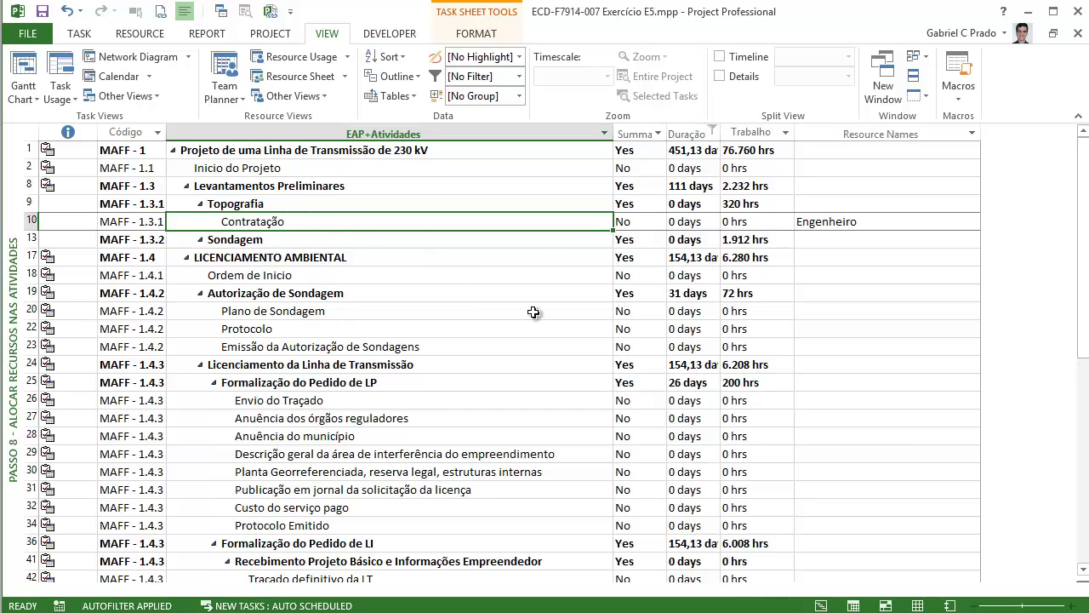
pyautogui.click(711, 132)
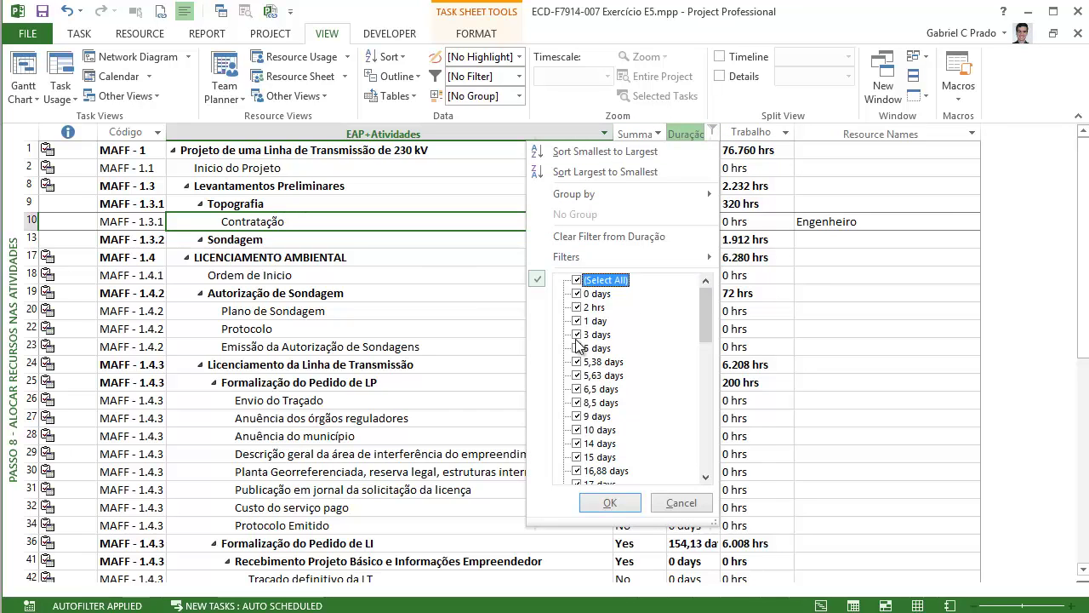
pyautogui.click(611, 503)
# - Examine the resource assignments of the tasks under Aquisições, Topografia and Obras Civis
pyautogui.scroll(-15, 408, 340)
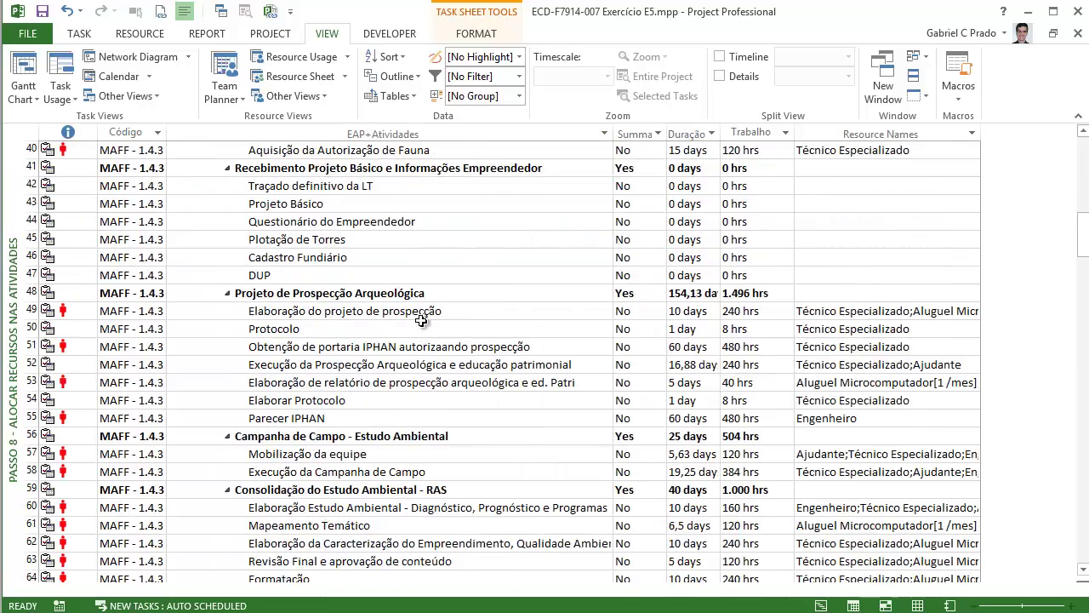
pyautogui.scroll(-7, 372, 311)
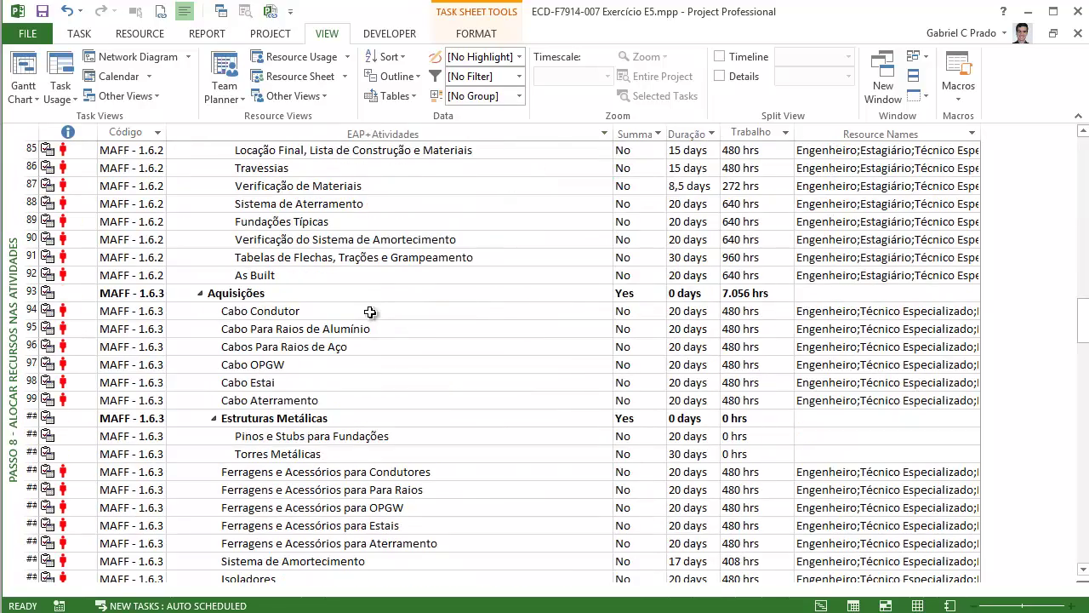
pyautogui.click(299, 366)
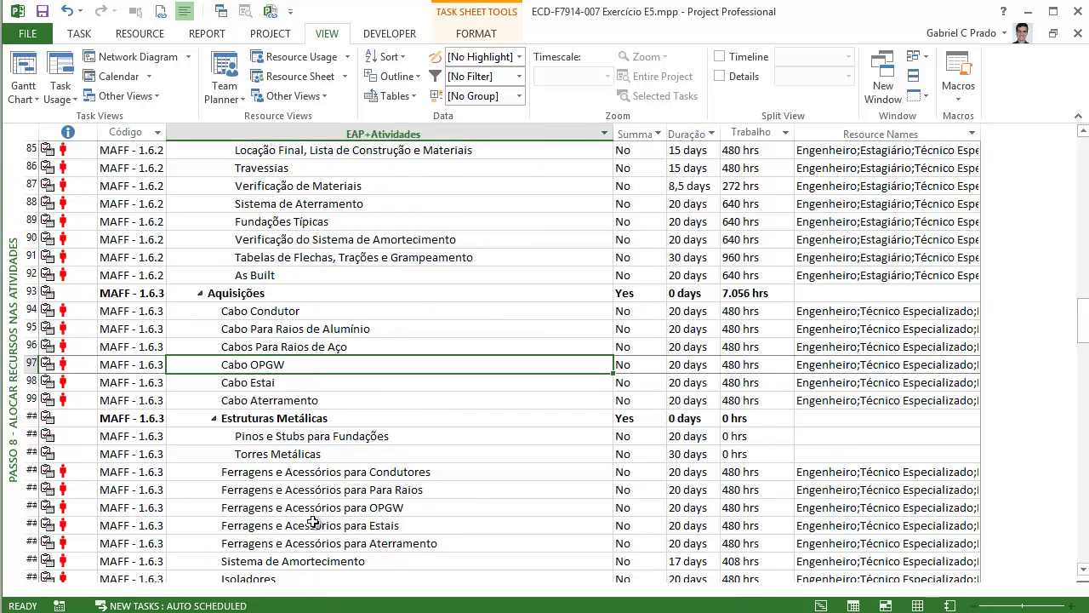
pyautogui.scroll(-4, 290, 476)
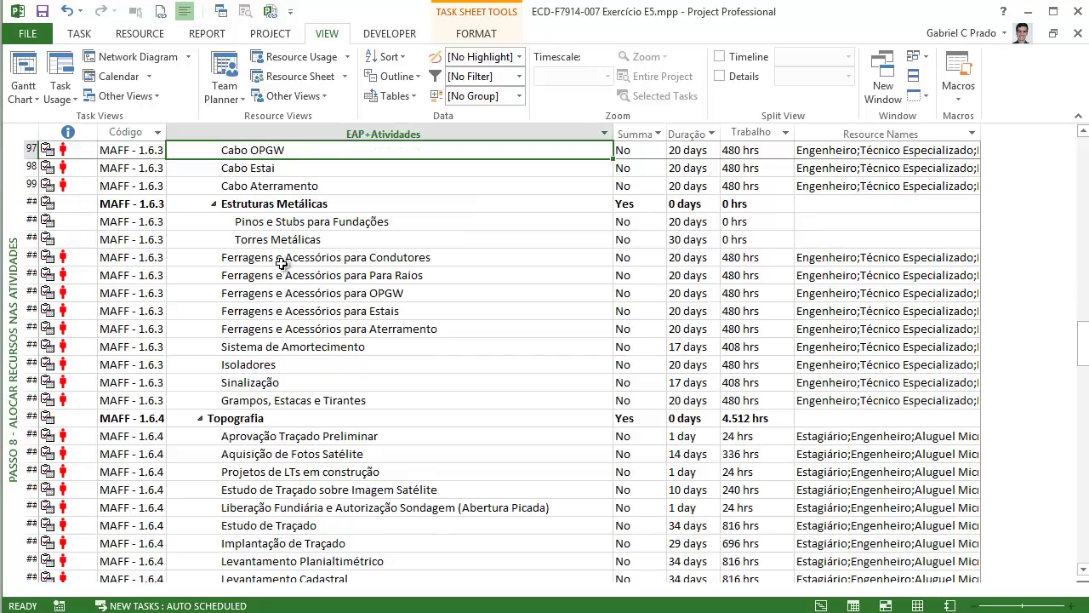
pyautogui.moveTo(282, 263); pyautogui.dragTo(282, 364)
pyautogui.moveTo(279, 472); pyautogui.dragTo(279, 543)
pyautogui.scroll(-5, 281, 468)
pyautogui.click(275, 469)
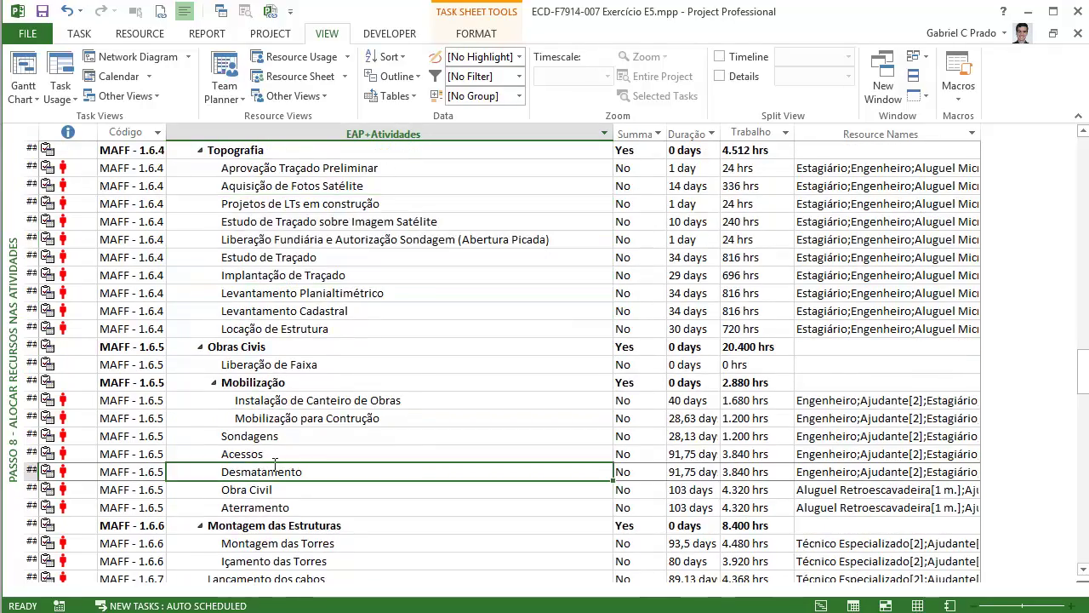
pyautogui.scroll(20, 290, 383)
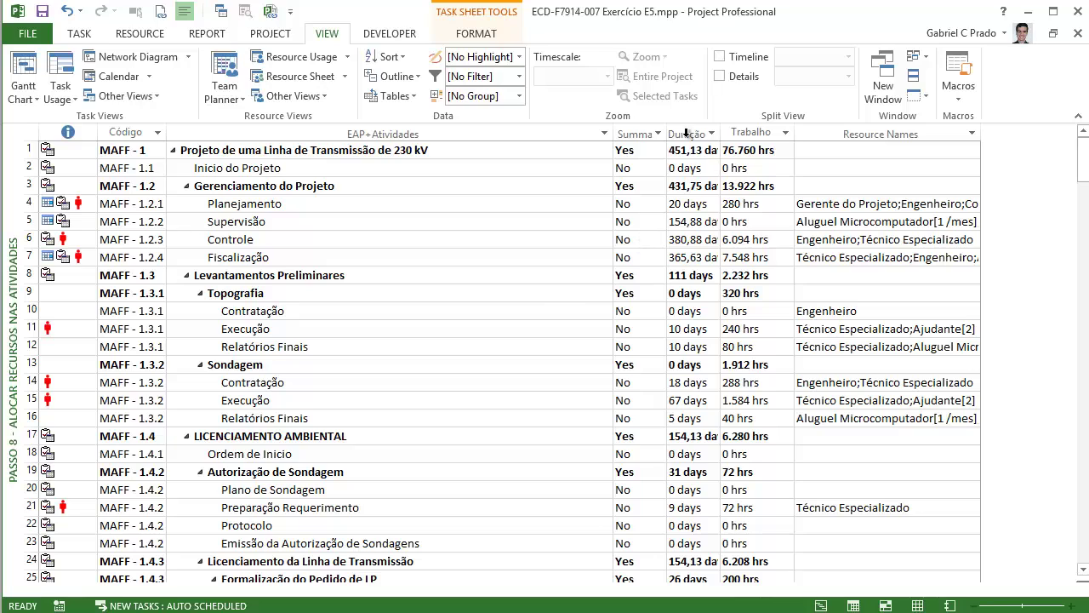
# - Remove the Summary column from the task sheet and select the Contratação task under Topografia
pyautogui.click(637, 134)
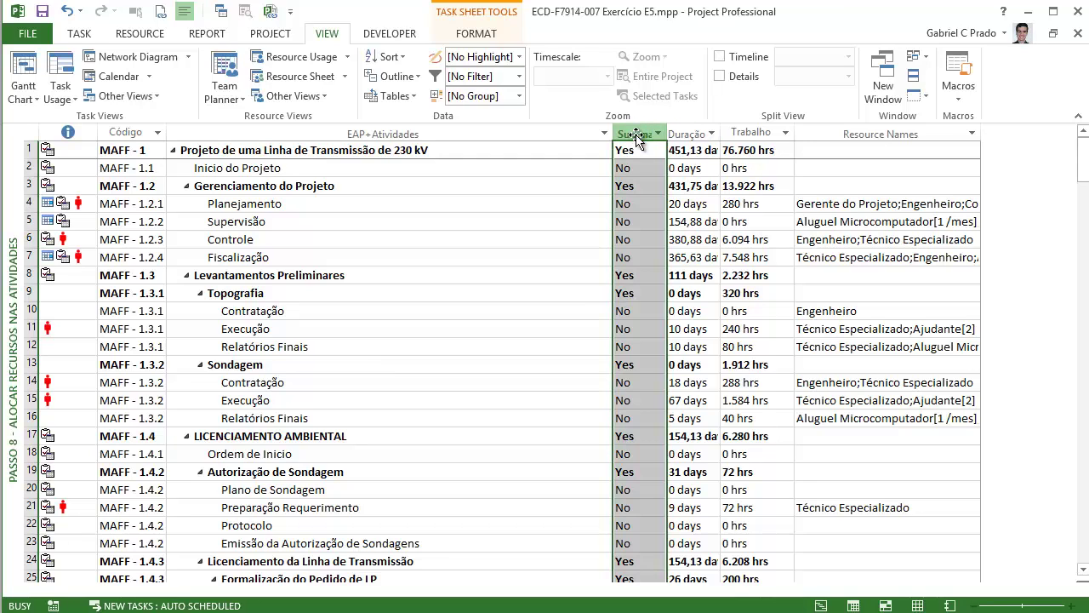
pyautogui.press('Delete')
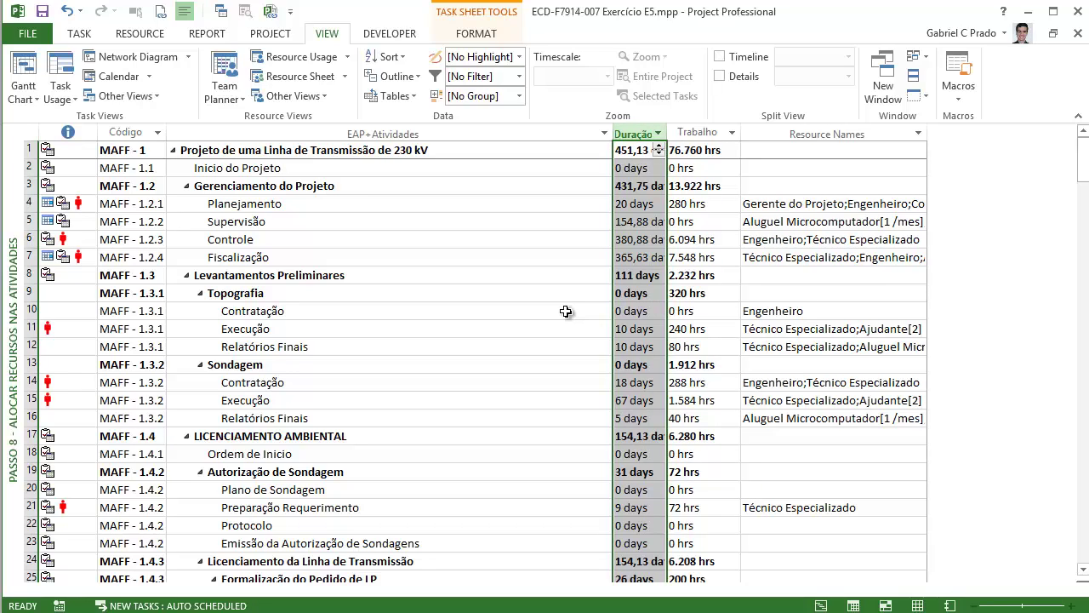
pyautogui.click(529, 318)
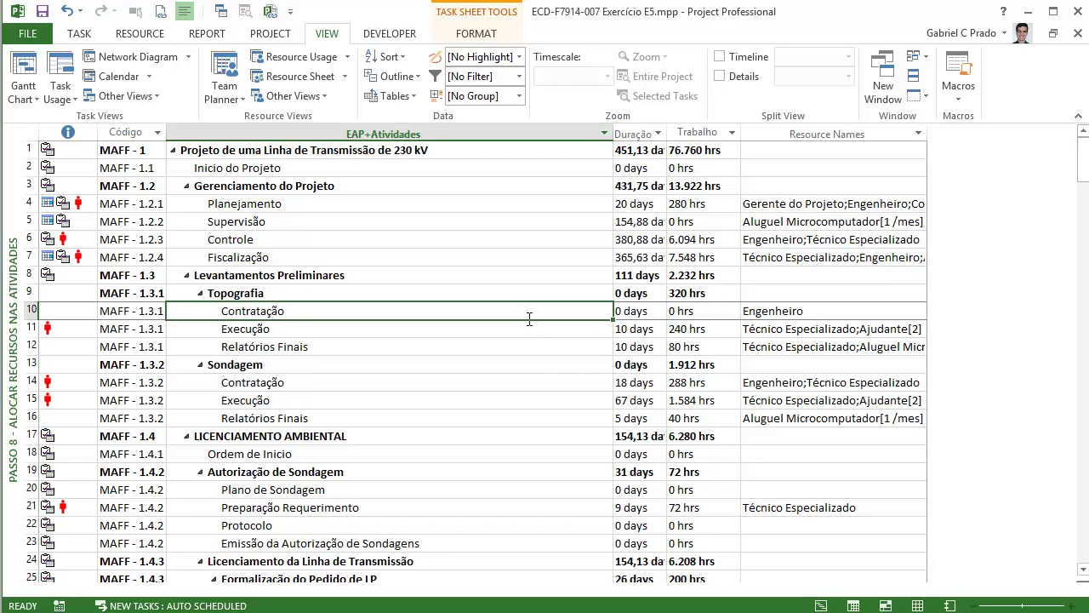
# - Review the assigned resources in the task sheet and switch to the Passo 9 - Gerar o Organograma - Habilidades view
pyautogui.scroll(-4, 545, 332)
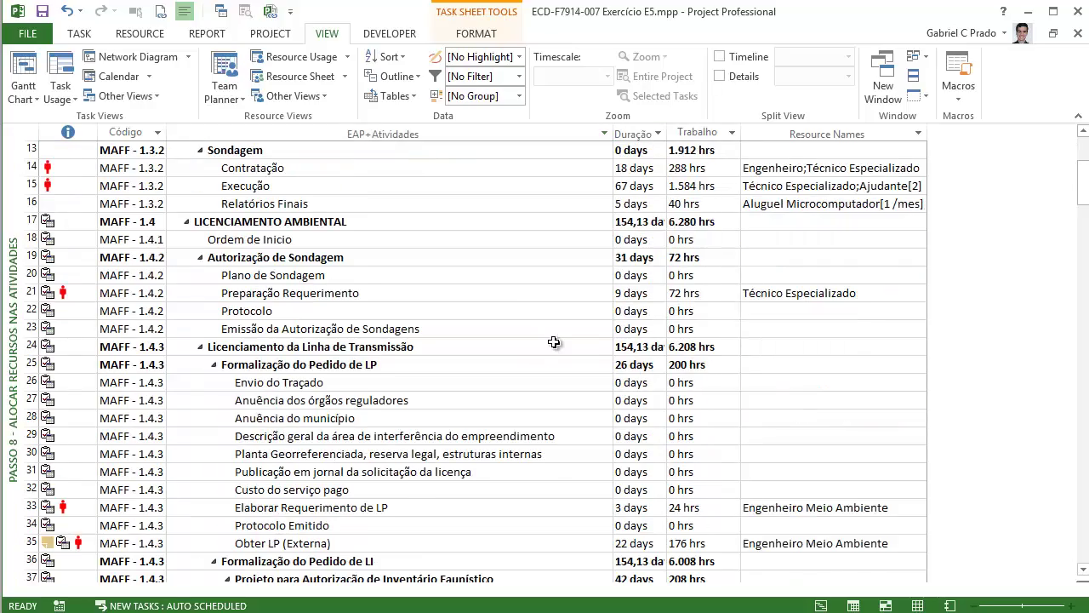
pyautogui.scroll(2, 554, 340)
pyautogui.scroll(-16, 553, 336)
pyautogui.scroll(5, 552, 328)
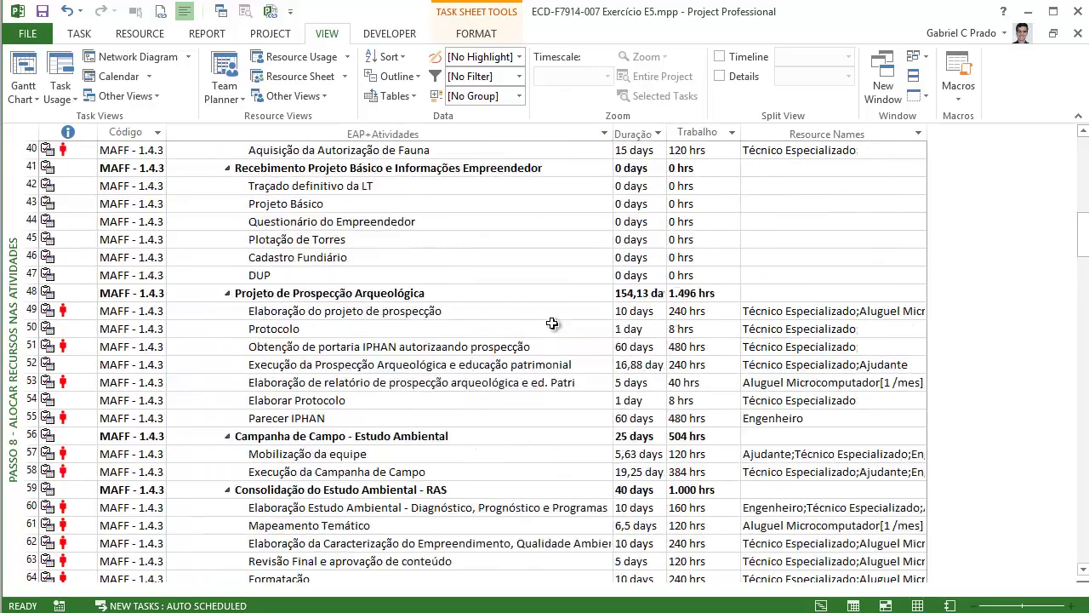
pyautogui.scroll(13, 552, 323)
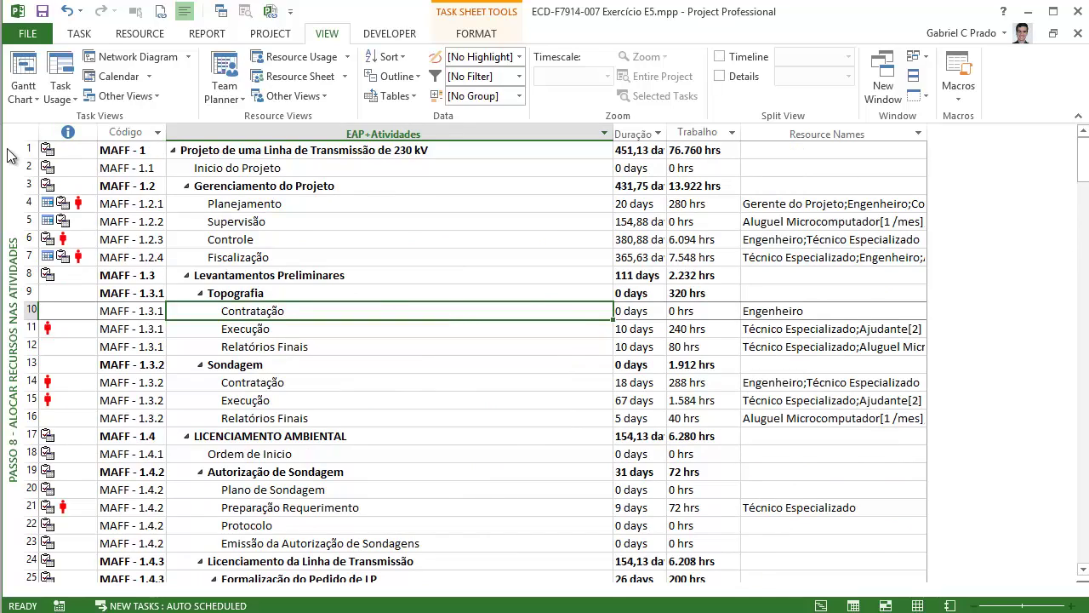
pyautogui.rightClick(9, 156)
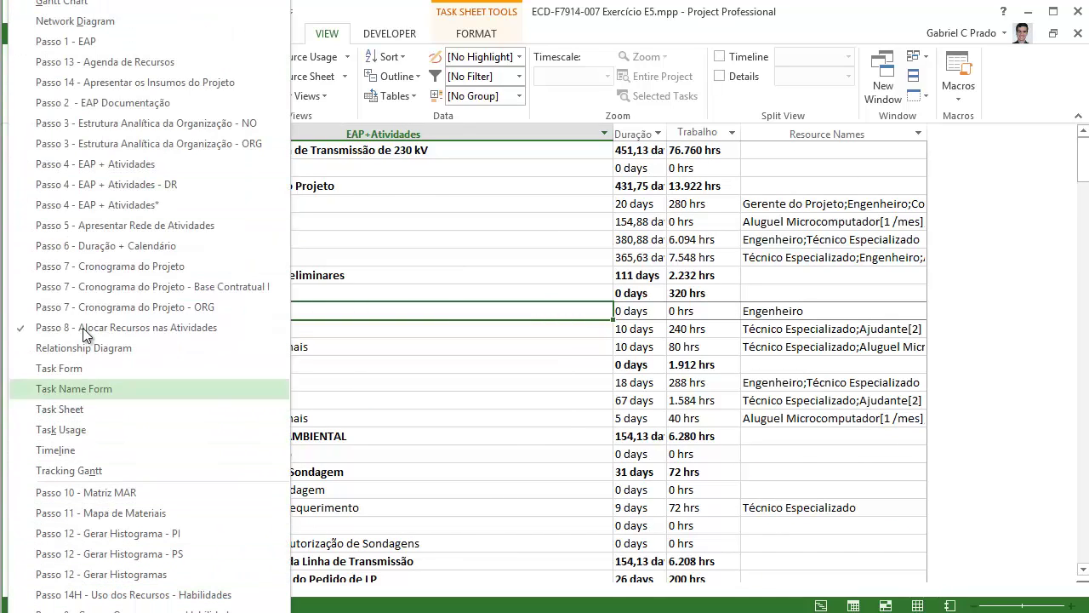
pyautogui.scroll(-3, 85, 483)
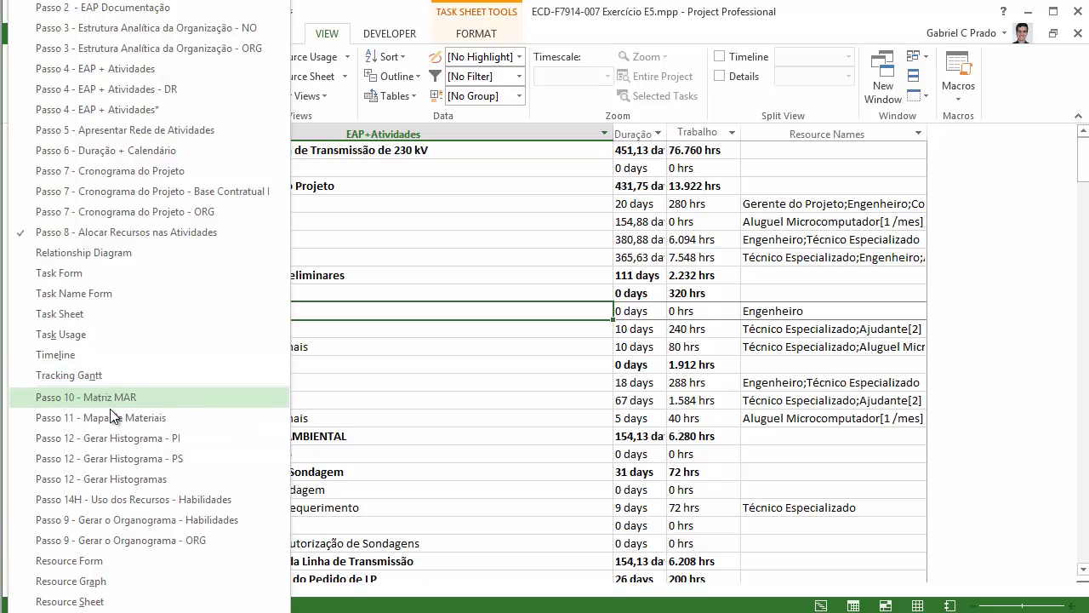
pyautogui.click(205, 521)
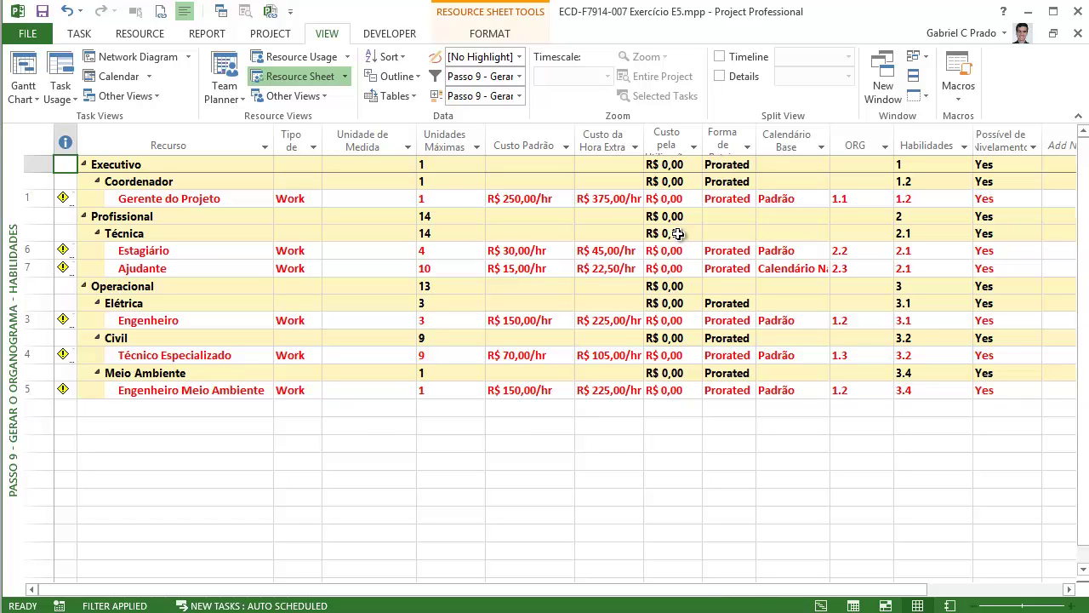
# - Switch to the Passo 9 - Gerar o Organograma - ORG view and review its personnel and material resource groups
pyautogui.rightClick(14, 182)
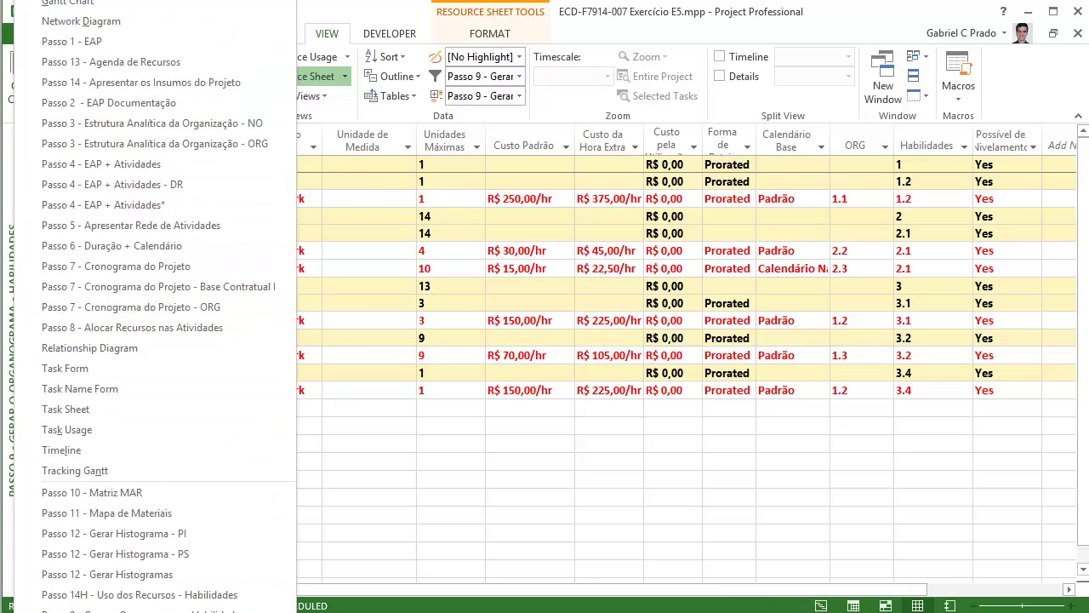
pyautogui.click(168, 400)
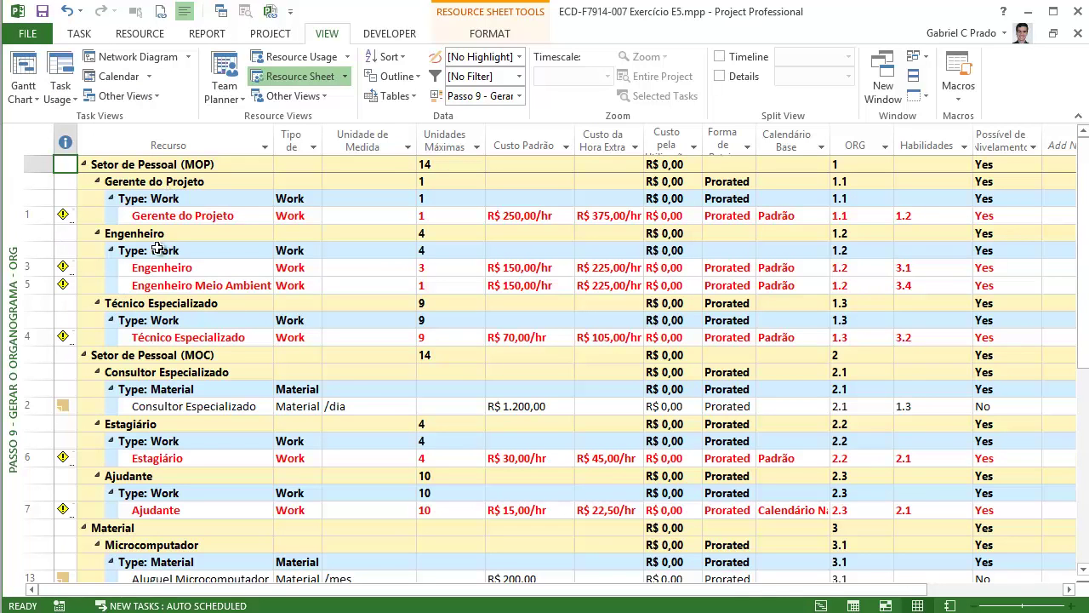
pyautogui.scroll(-5, 377, 298)
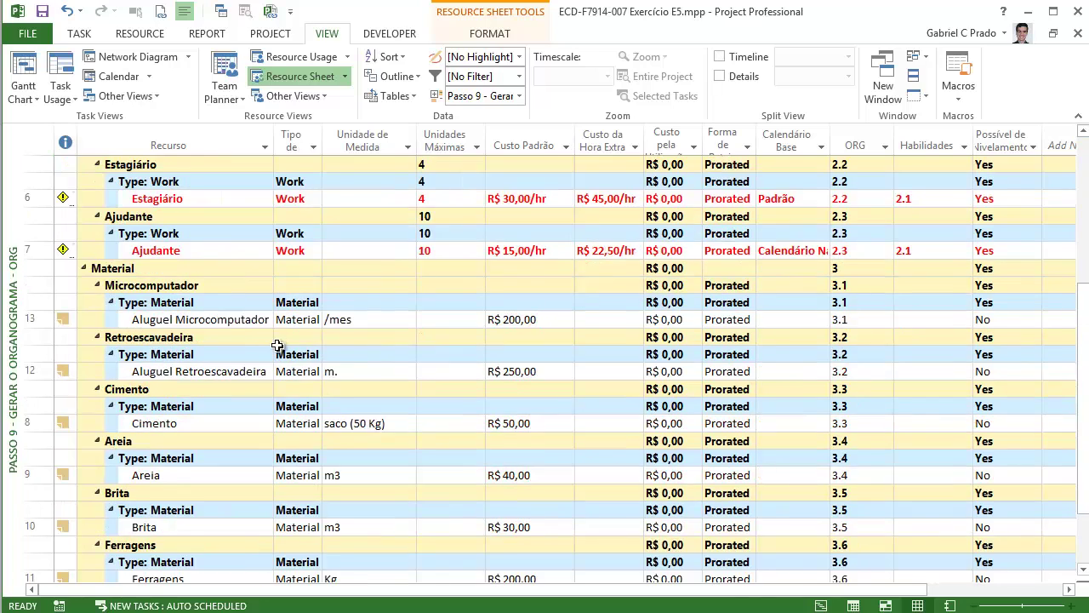
pyautogui.scroll(-5, 277, 345)
pyautogui.scroll(10, 274, 348)
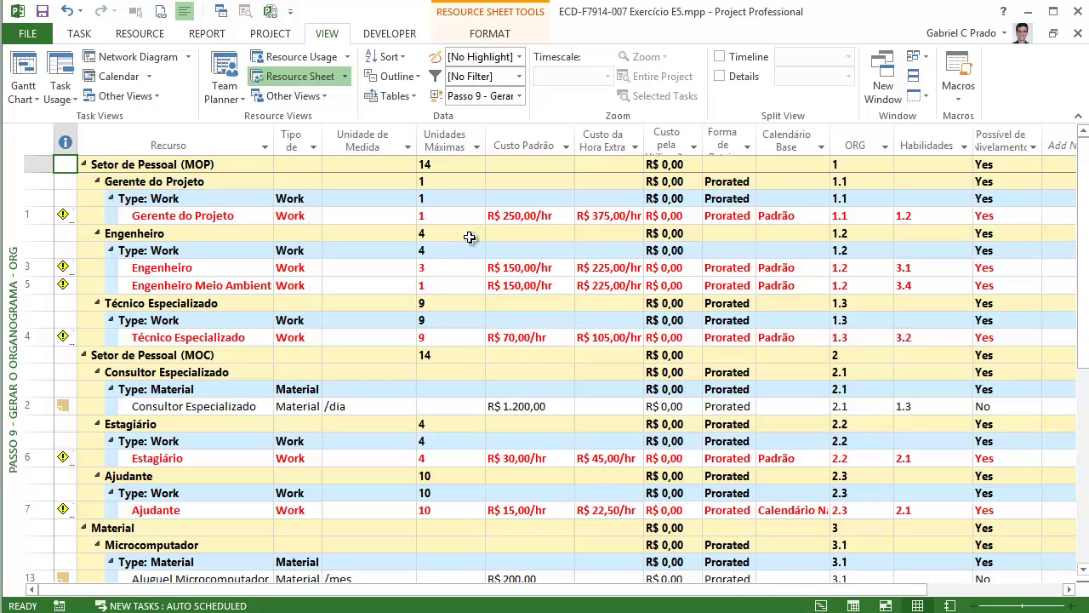
pyautogui.click(189, 218)
pyautogui.click(180, 283)
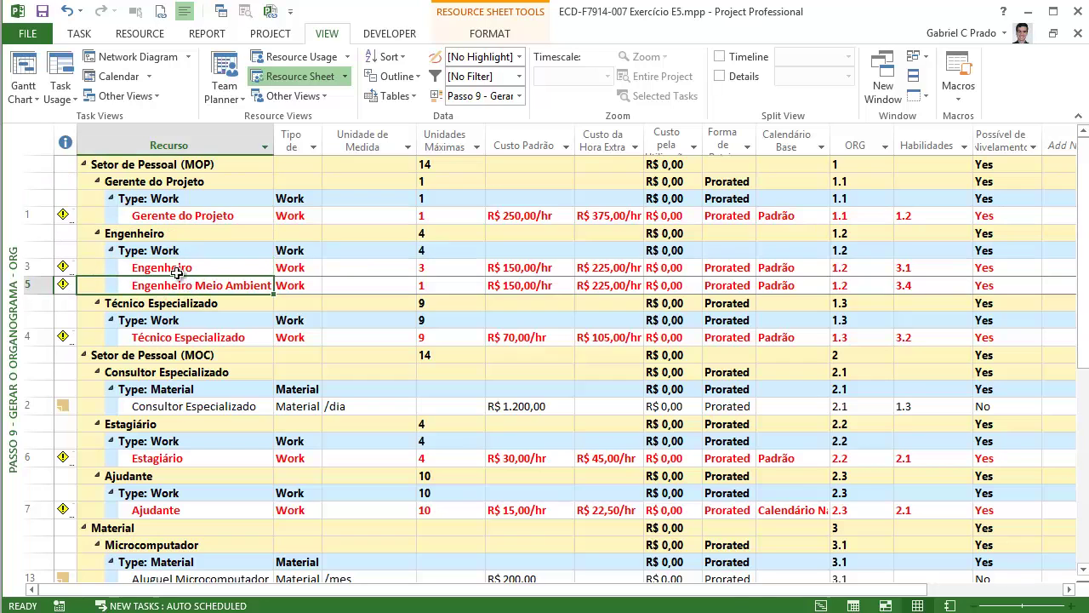
# - Switch to the Passo 10 - Matriz MAR view and widen its table area and the Recurso column
pyautogui.rightClick(12, 157)
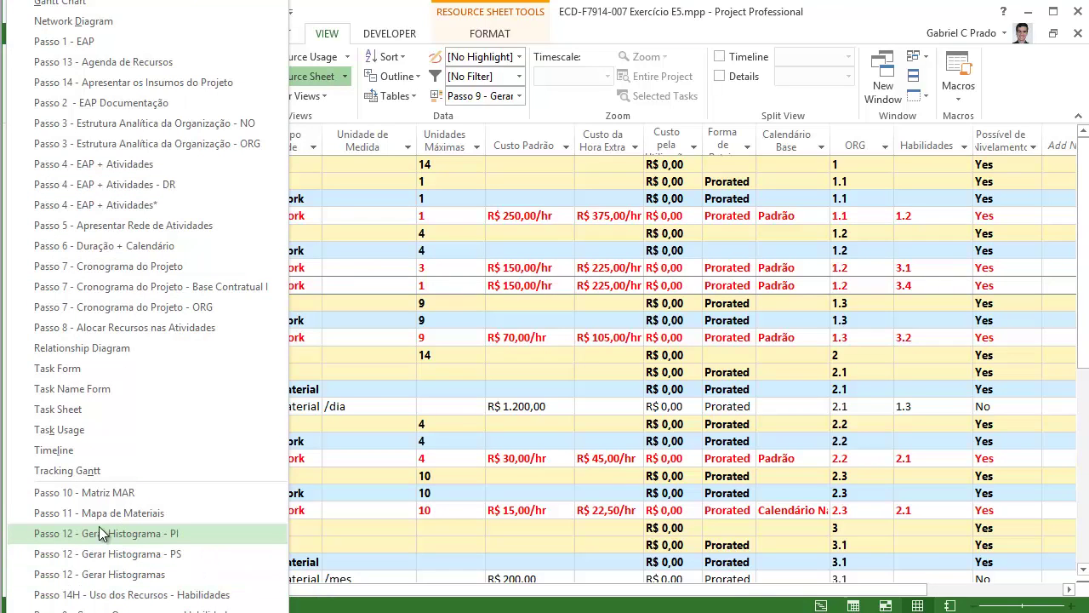
pyautogui.click(106, 494)
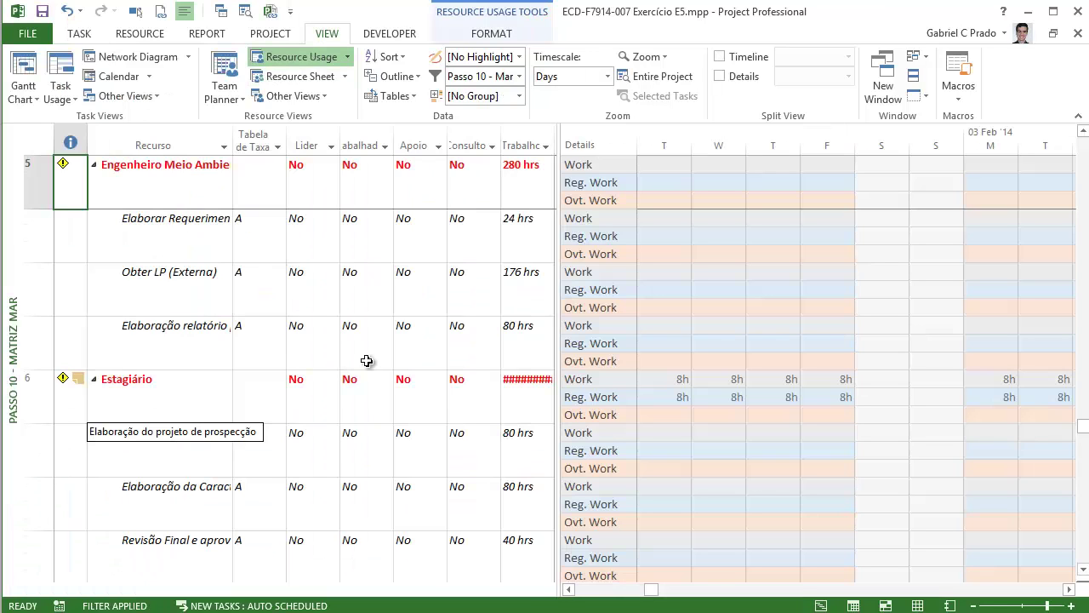
pyautogui.moveTo(752, 344); pyautogui.dragTo(747, 345)
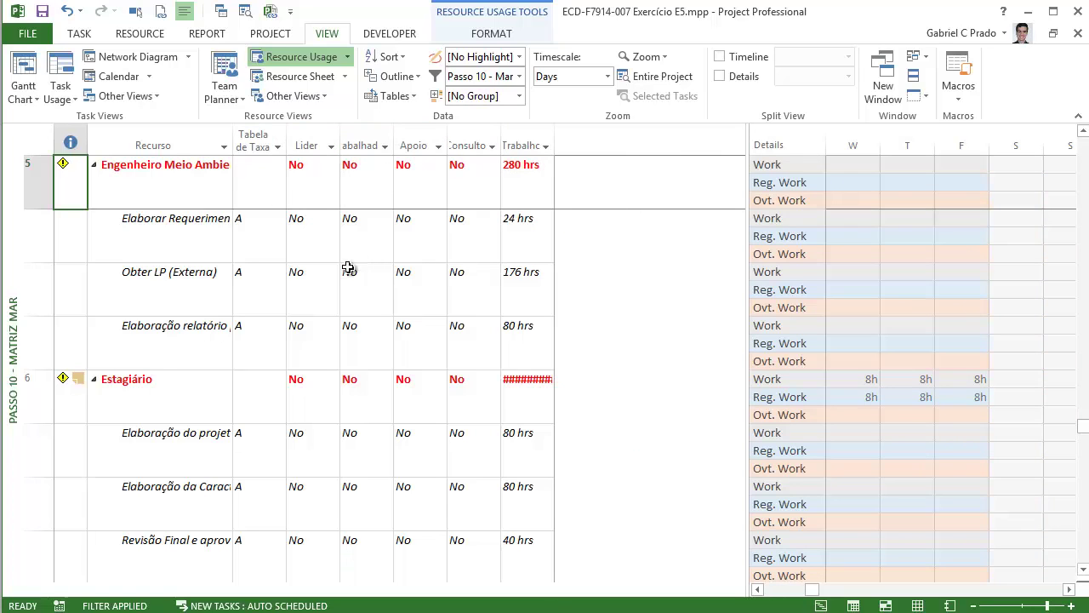
pyautogui.moveTo(234, 146); pyautogui.dragTo(327, 146)
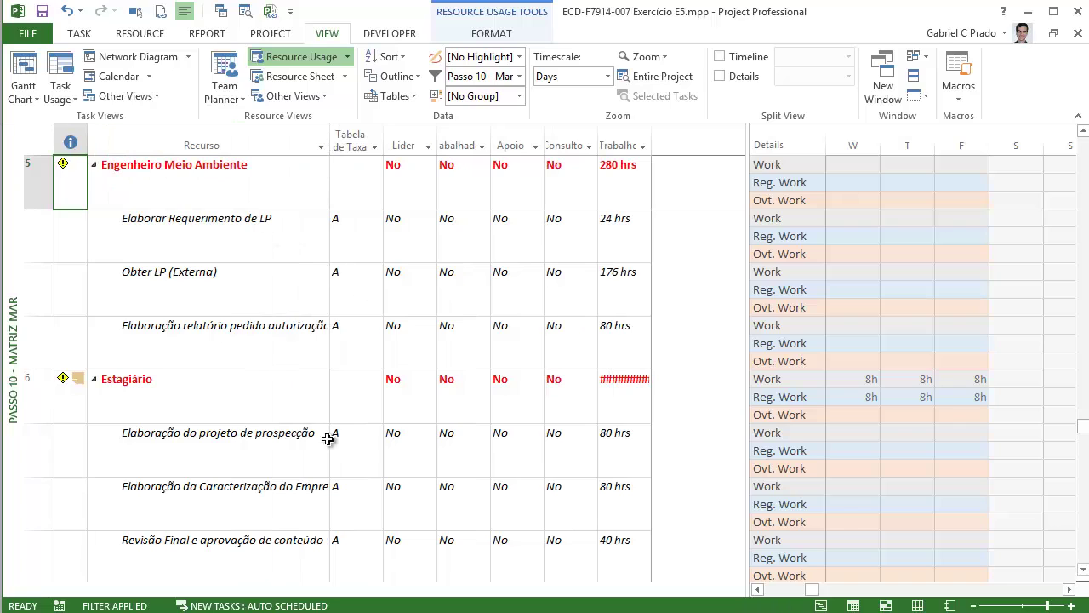
# - Review Engenheiro Meio Ambiente's assignments and role cells, and fit the Trabalhador and Consultor columns to their headings
pyautogui.click(202, 194)
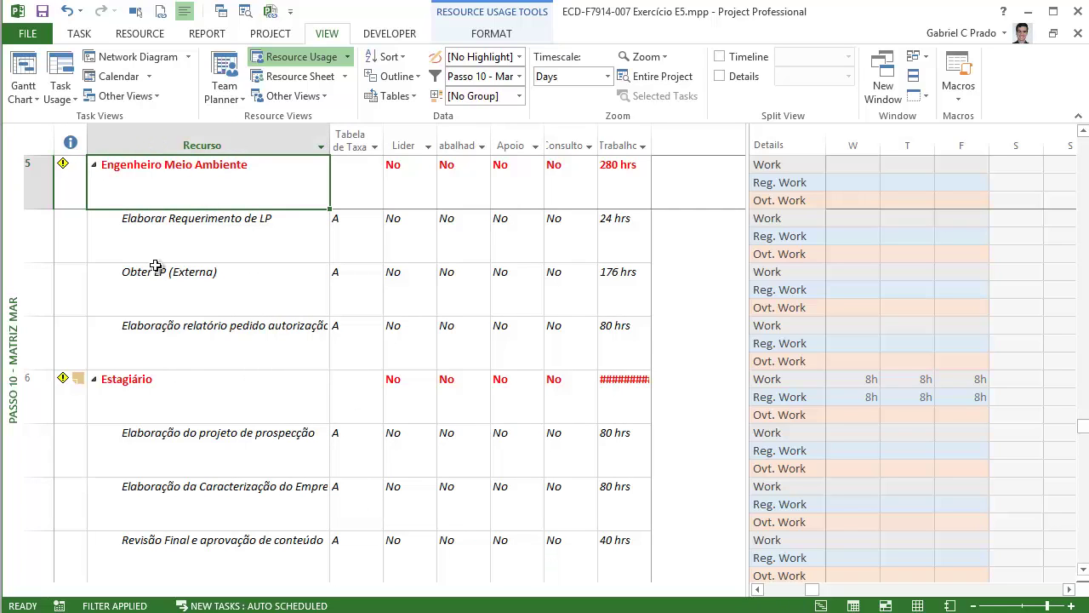
pyautogui.moveTo(179, 248); pyautogui.dragTo(197, 326)
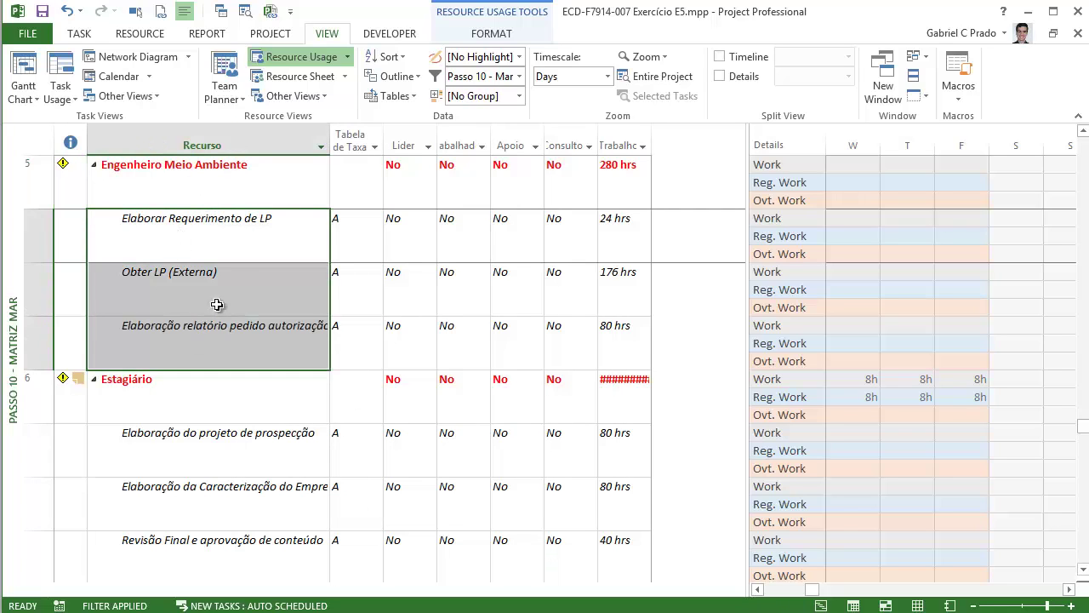
pyautogui.moveTo(418, 246); pyautogui.dragTo(580, 341)
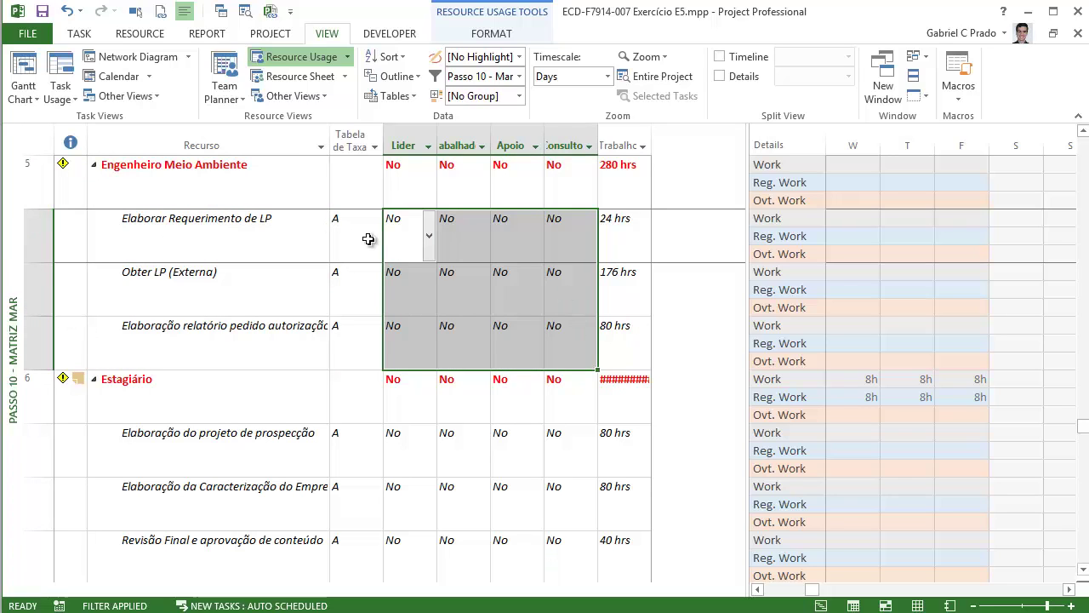
pyautogui.click(449, 291)
pyautogui.doubleClick(491, 140)
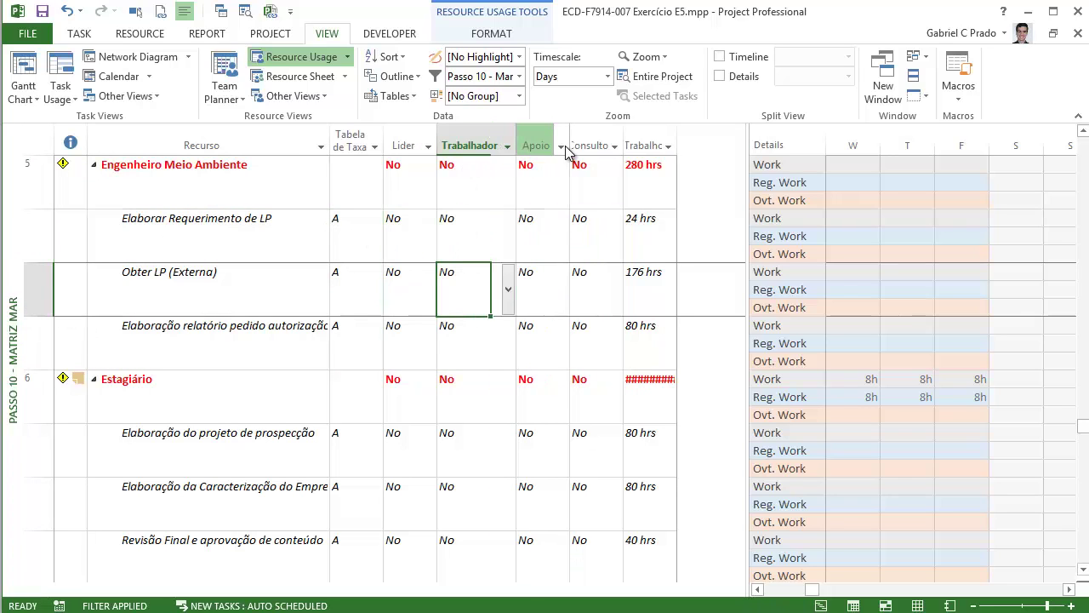
pyautogui.doubleClick(624, 142)
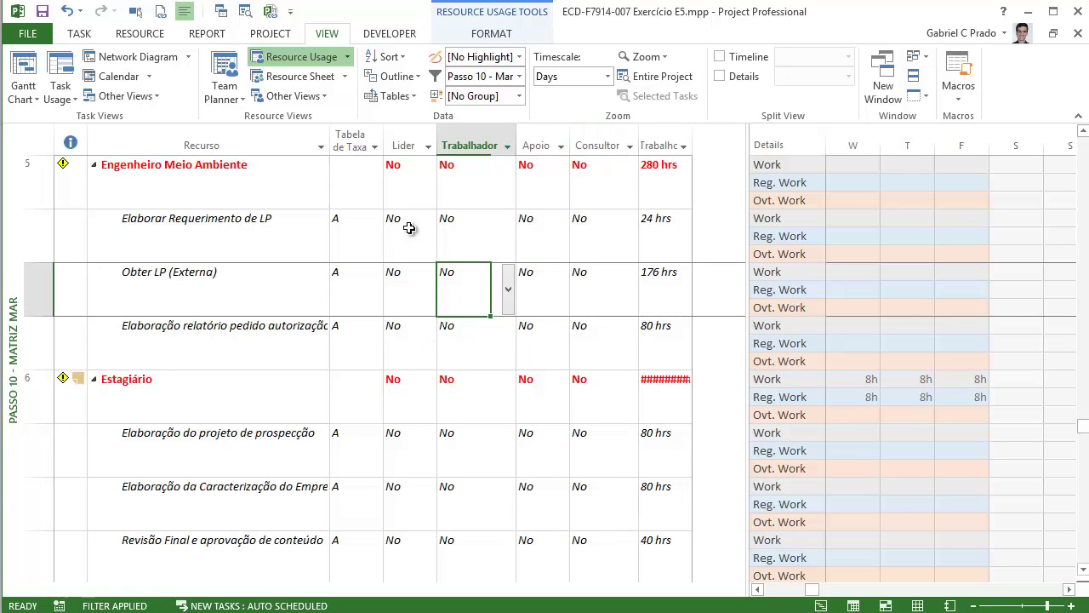
# - Set Trabalhador to Yes for Engenheiro Meio Ambiente's Elaborar Requerimento de LP assignment
pyautogui.click(176, 239)
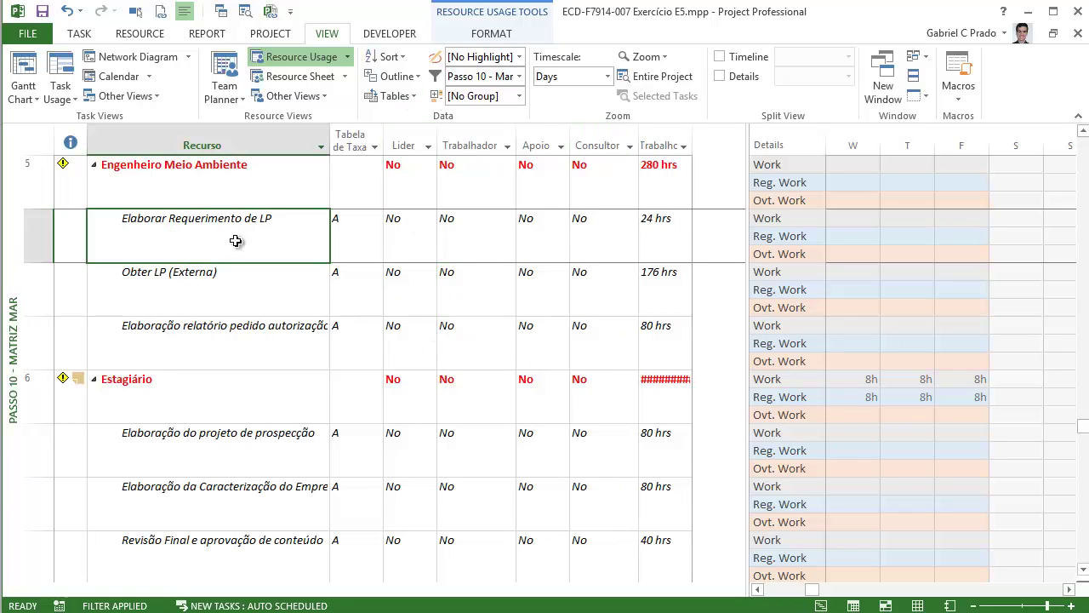
pyautogui.click(492, 246)
pyautogui.click(506, 236)
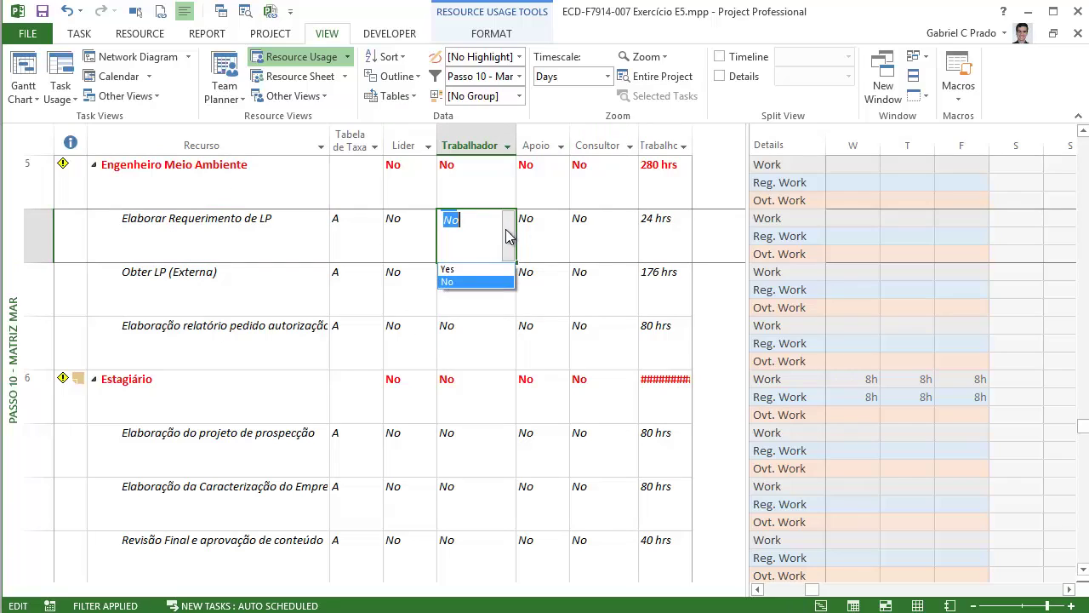
pyautogui.click(474, 266)
# - Set Consultor to Yes for Engenheiro Meio Ambiente's Obter LP (Externa) assignment, leaving Lider at No
pyautogui.click(188, 293)
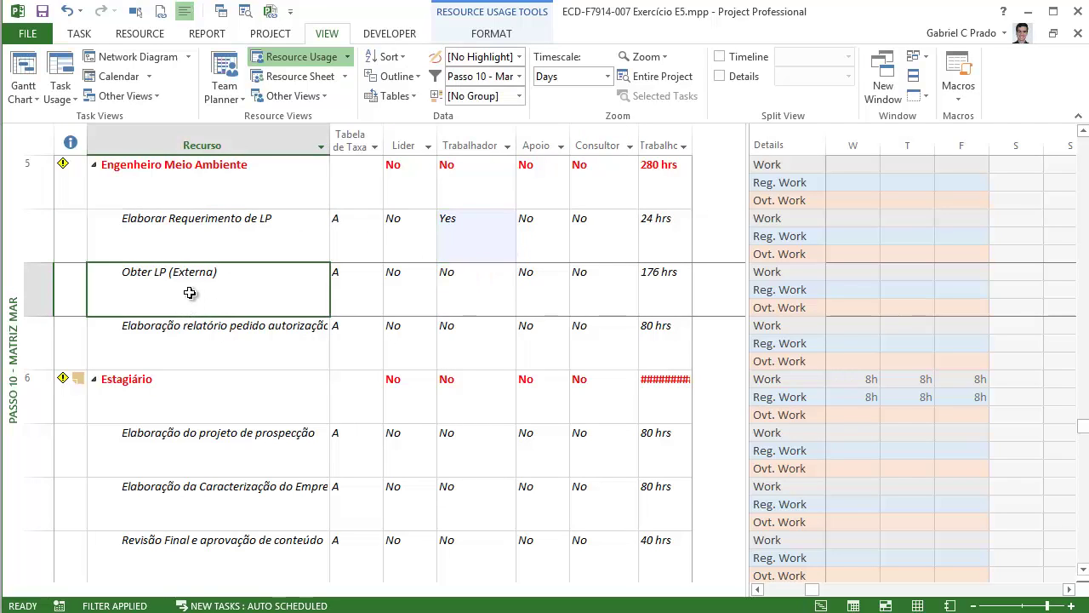
pyautogui.click(417, 286)
pyautogui.click(429, 290)
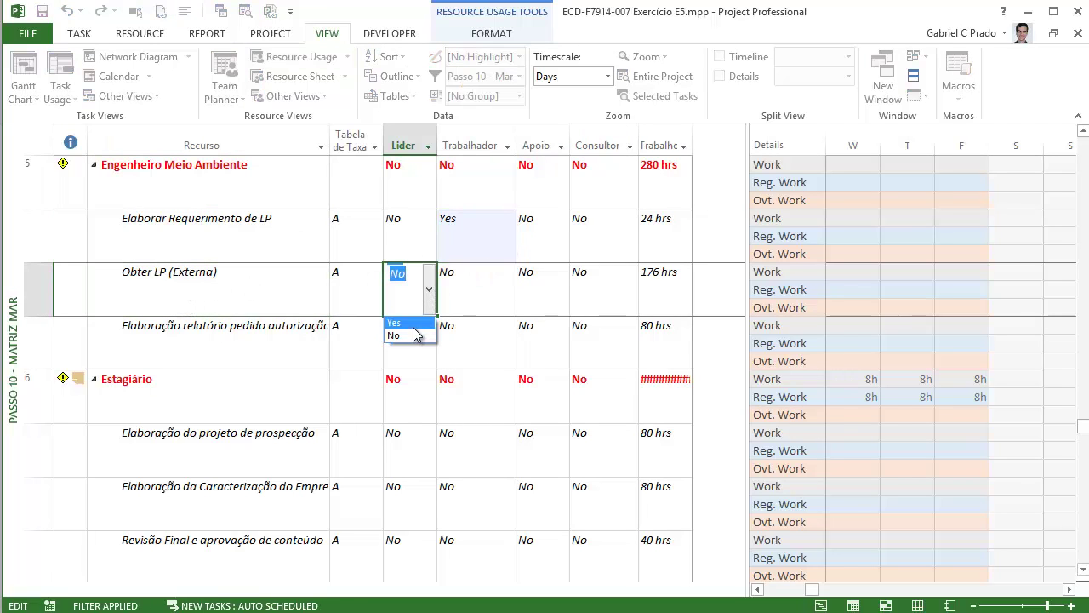
pyautogui.click(626, 282)
pyautogui.click(626, 287)
pyautogui.click(629, 291)
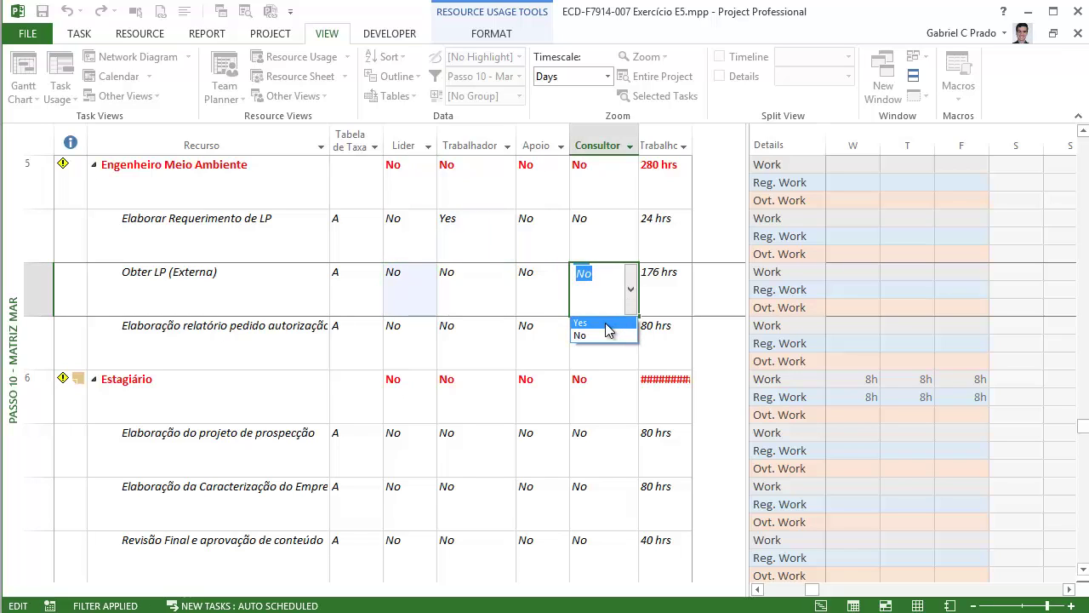
pyautogui.click(604, 325)
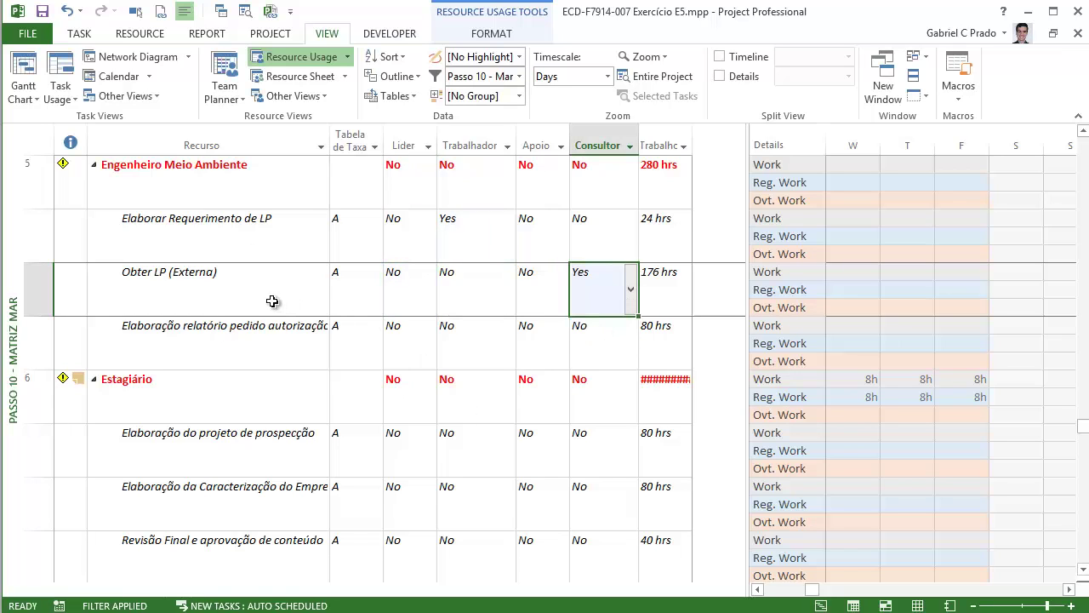
pyautogui.click(200, 304)
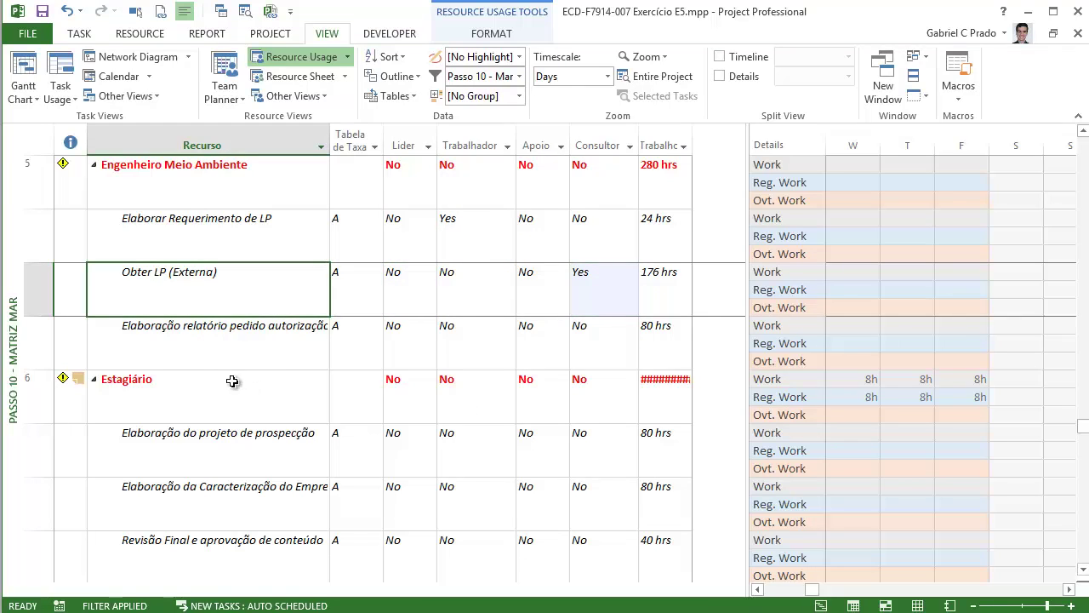
# - Set Lider to Yes for Engenheiro Meio Ambiente's Elaboração relatório pedido autorização assignment
pyautogui.click(204, 351)
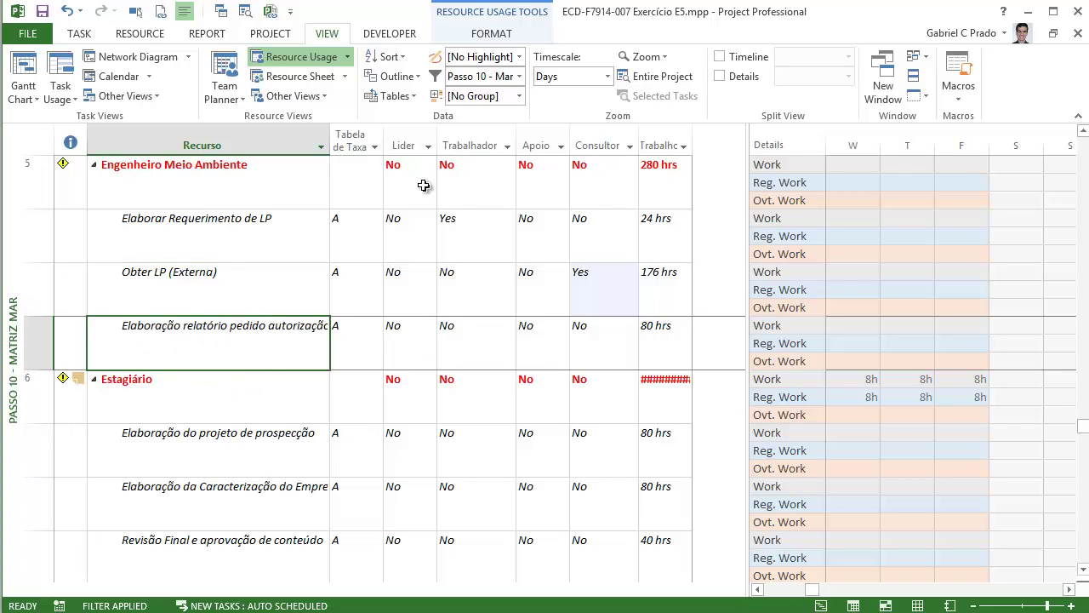
pyautogui.click(399, 340)
pyautogui.click(428, 341)
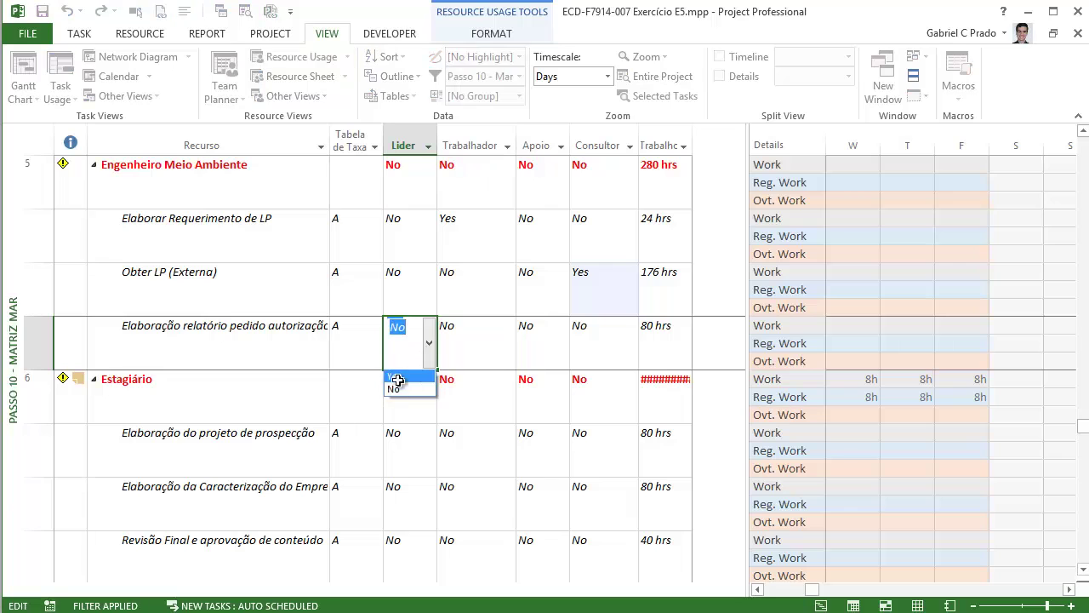
pyautogui.click(397, 382)
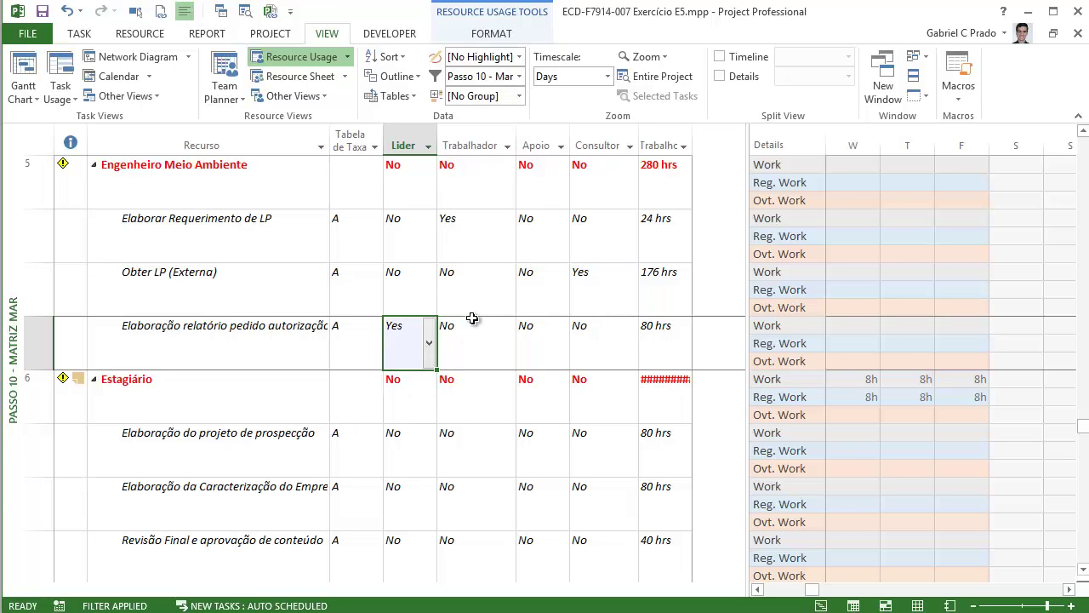
# - Collapse Gerente do Projeto's assignments at the start of the resource list and select the Engenheiro resource
pyautogui.scroll(-2, 469, 315)
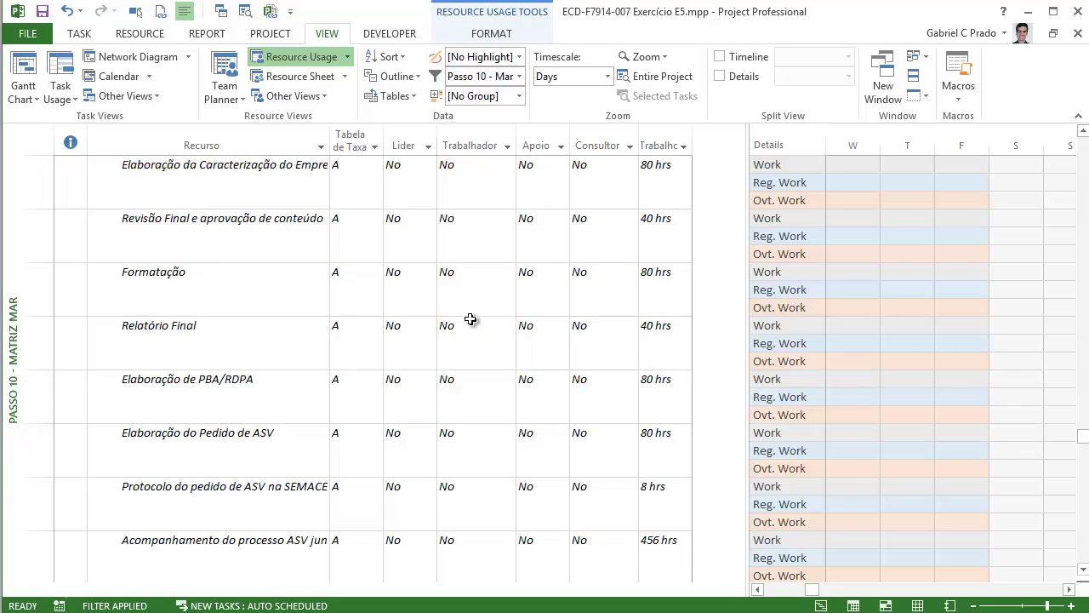
pyautogui.scroll(-3, 213, 298)
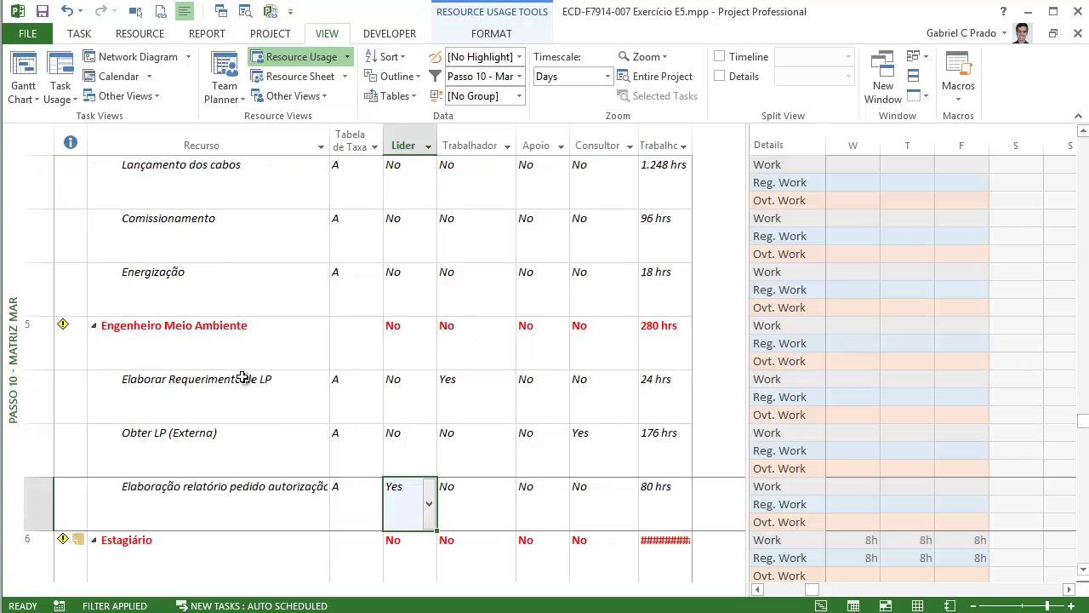
pyautogui.scroll(15, 244, 377)
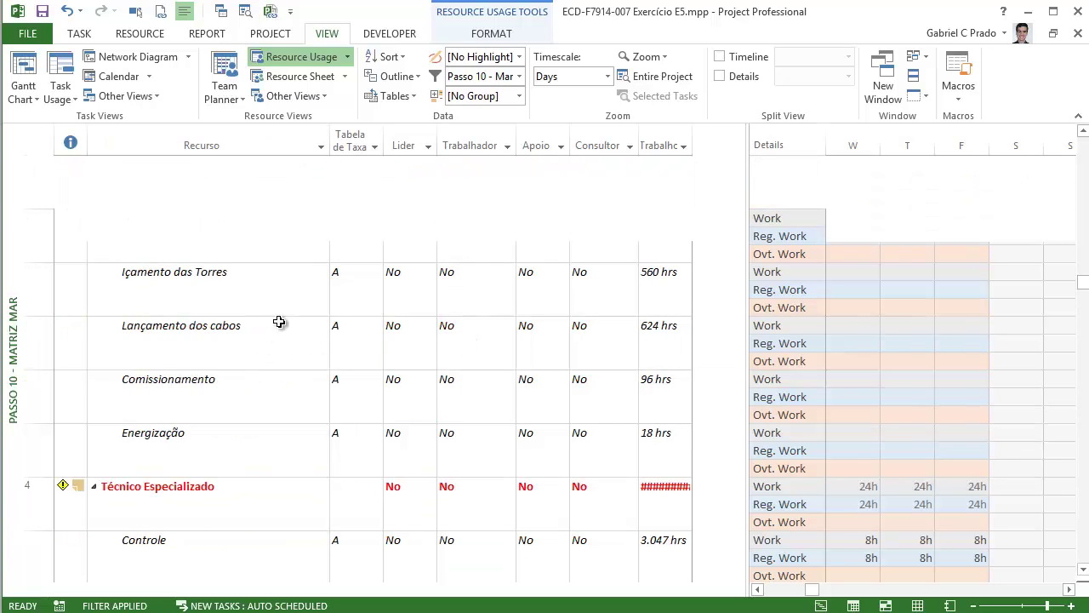
pyautogui.scroll(10, 312, 241)
pyautogui.moveTo(1085, 229); pyautogui.dragTo(1082, 153)
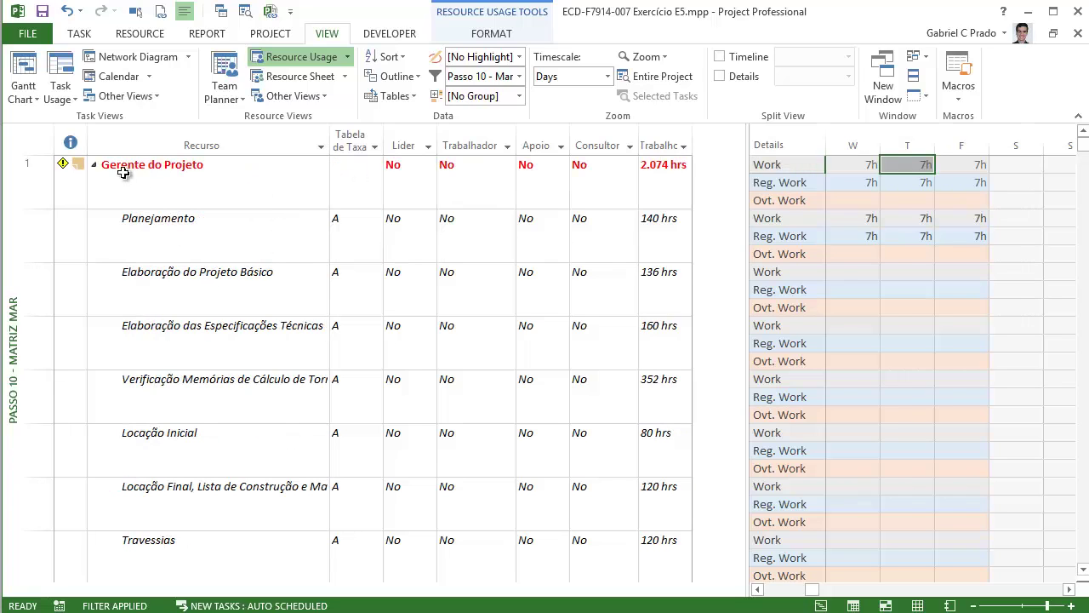
pyautogui.click(94, 166)
pyautogui.click(151, 225)
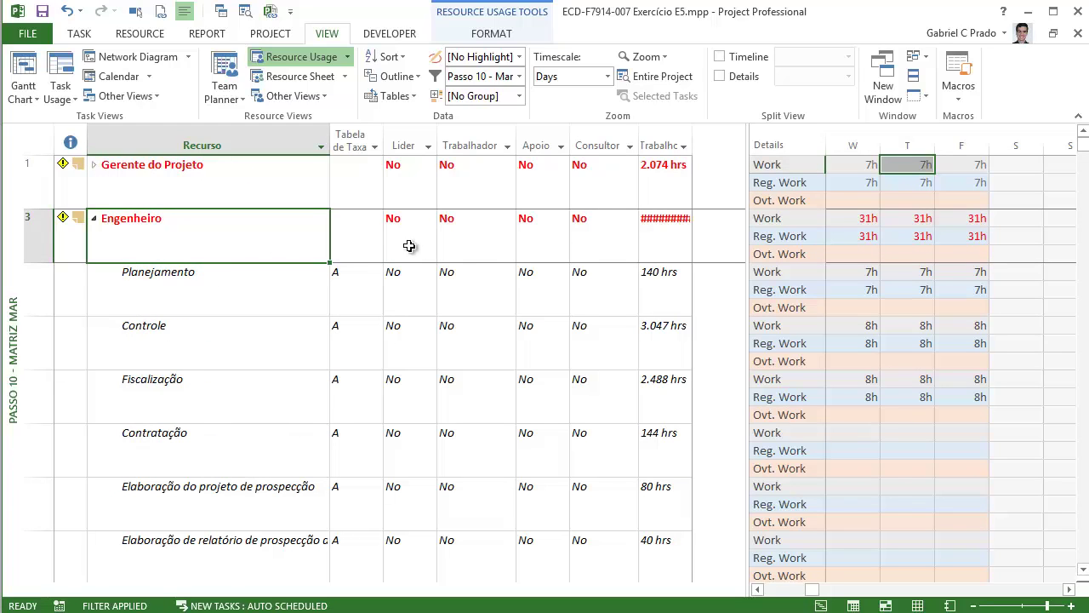
# - Set Trabalhador to Yes for Engenheiro's Planejamento assignment
pyautogui.click(199, 301)
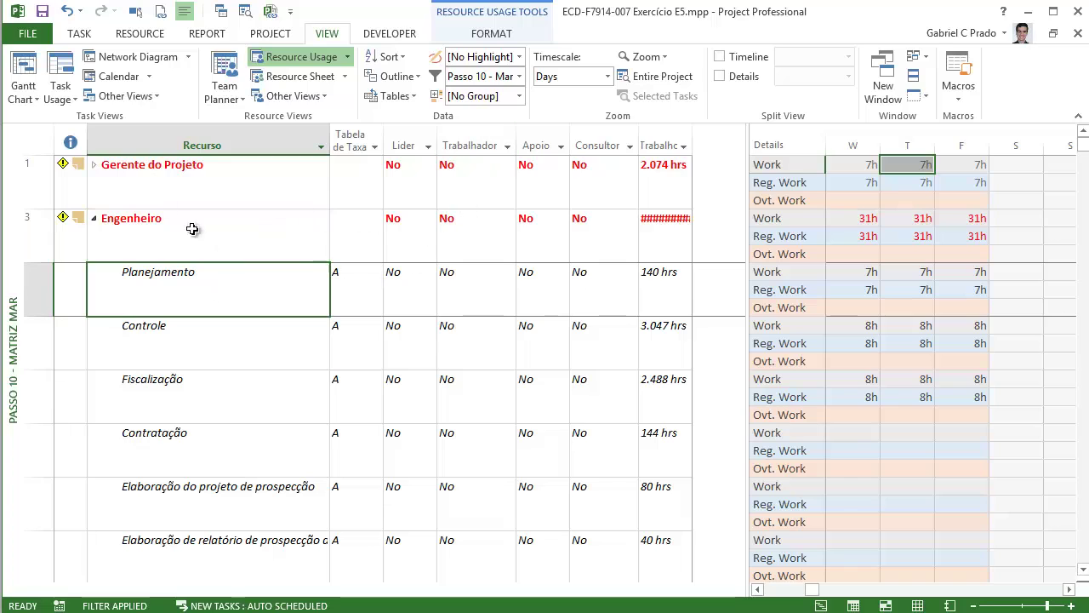
pyautogui.click(488, 278)
pyautogui.click(508, 289)
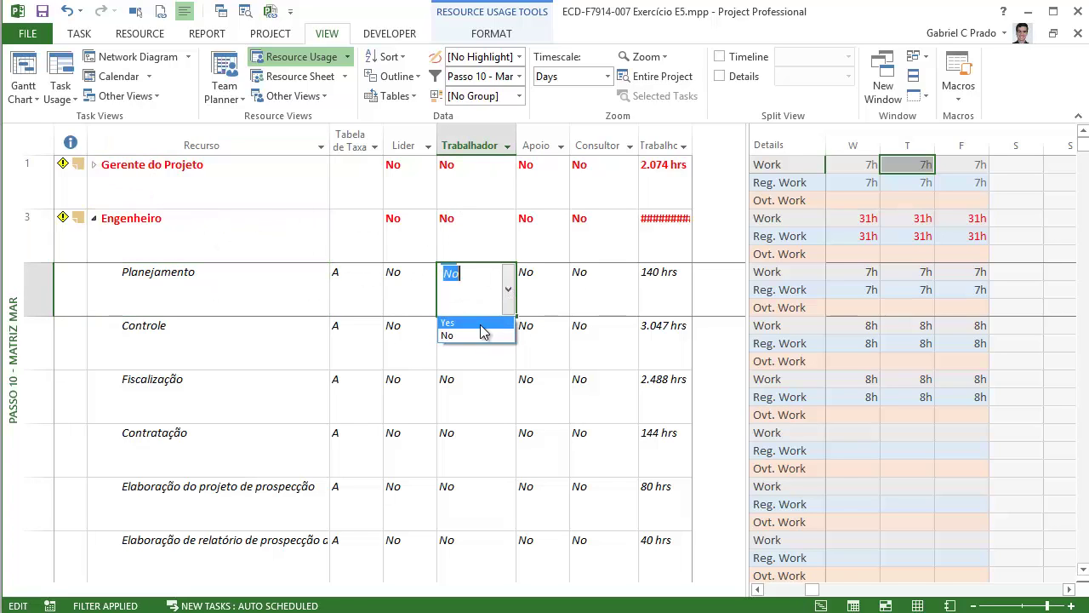
pyautogui.click(493, 327)
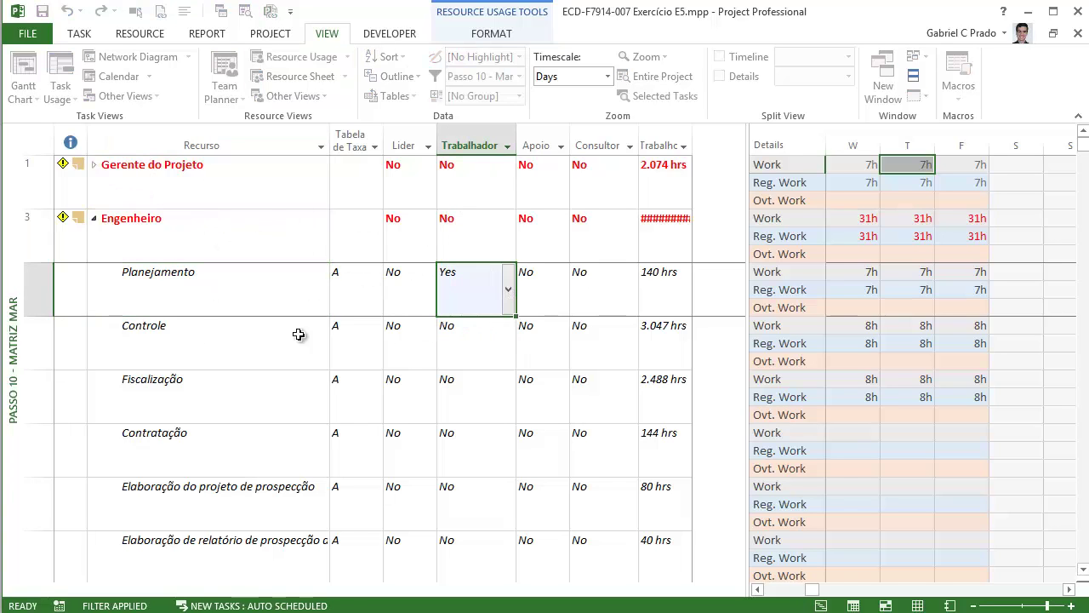
# - Set Lider to Yes for Engenheiro's Elaboração do projeto de prospecção assignment
pyautogui.click(289, 504)
pyautogui.click(420, 496)
pyautogui.click(430, 502)
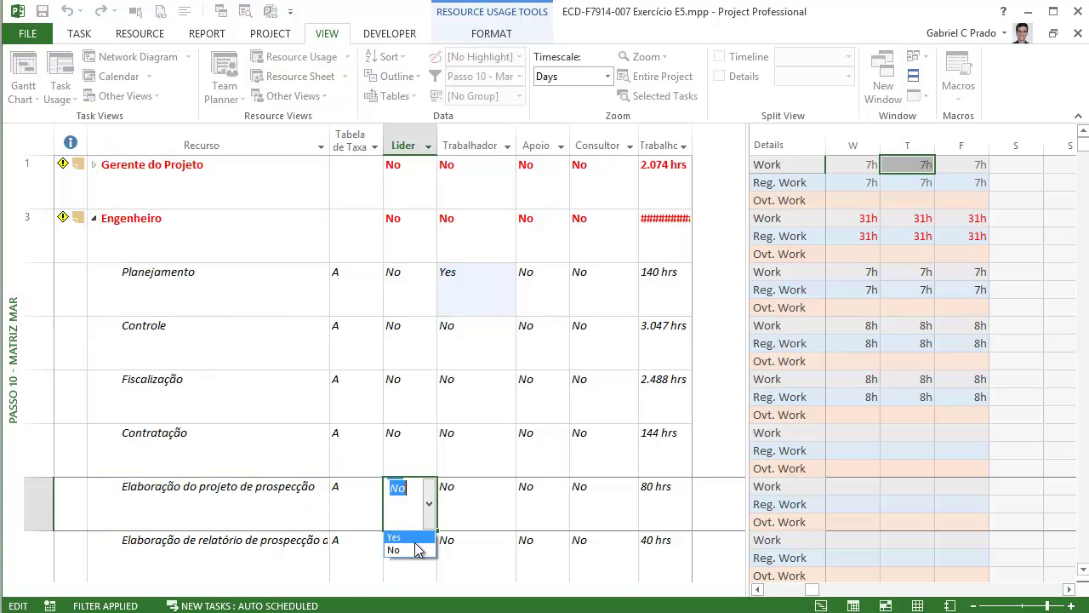
pyautogui.click(410, 539)
# - Look over Engenheiro's remaining assignments, and collapse the assignments of Engenheiro and Técnico Especializado
pyautogui.scroll(-4, 552, 211)
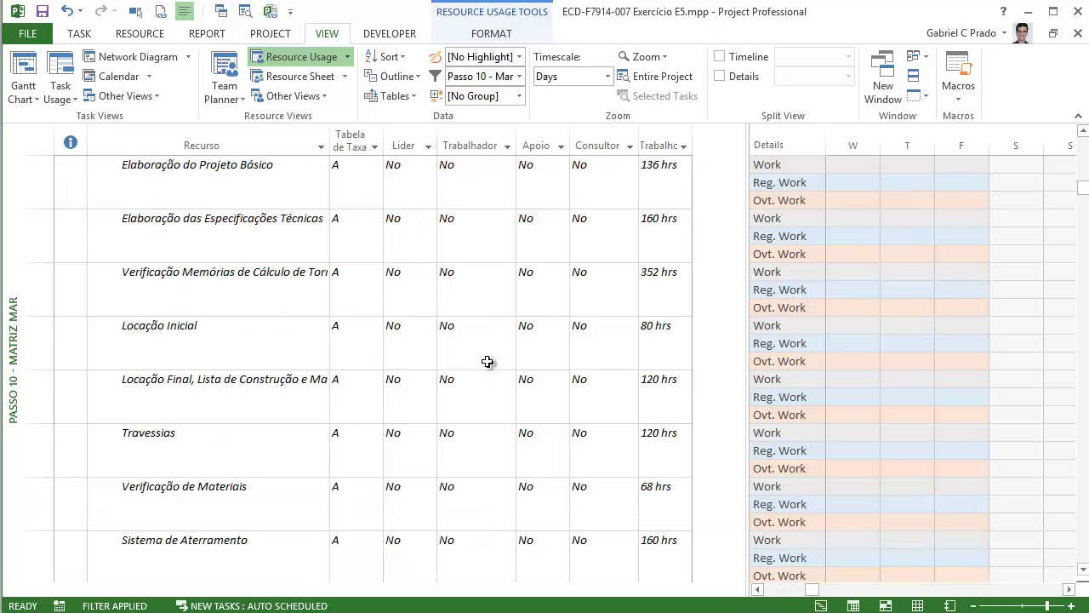
pyautogui.scroll(4, 204, 426)
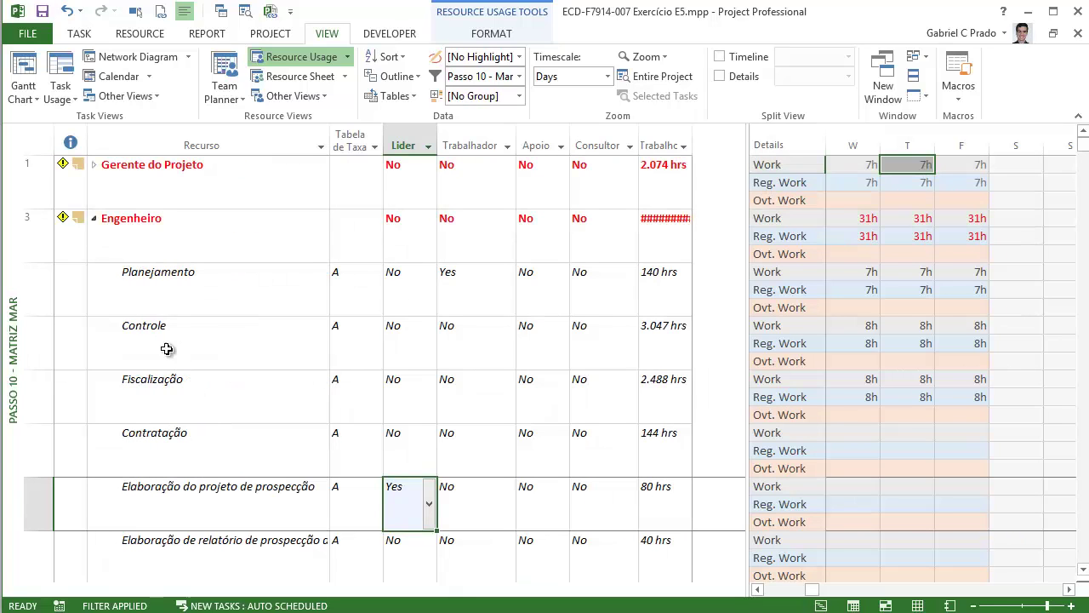
pyautogui.click(95, 219)
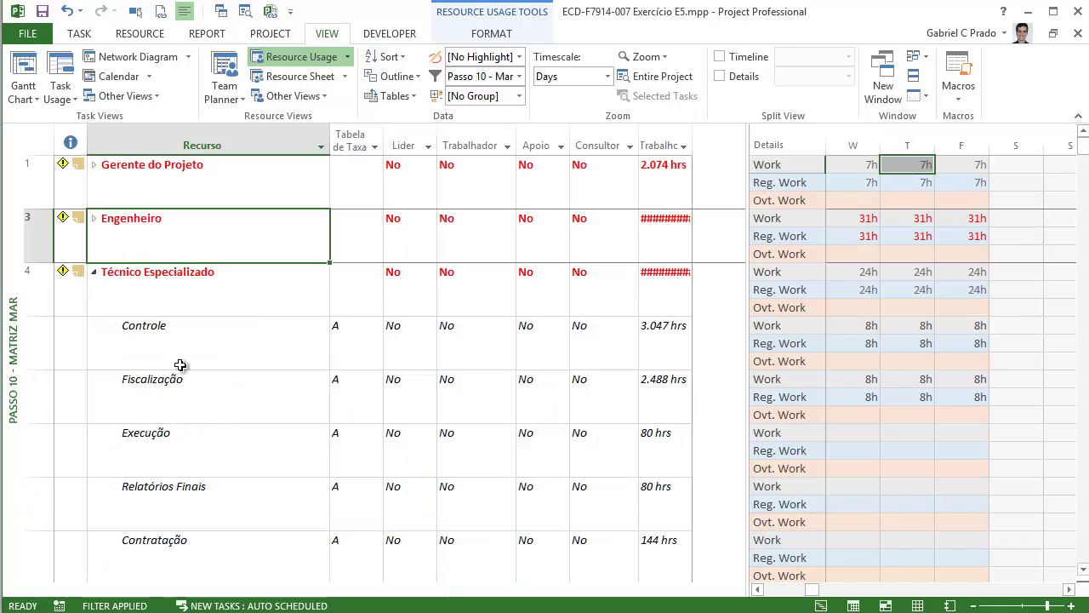
pyautogui.click(94, 273)
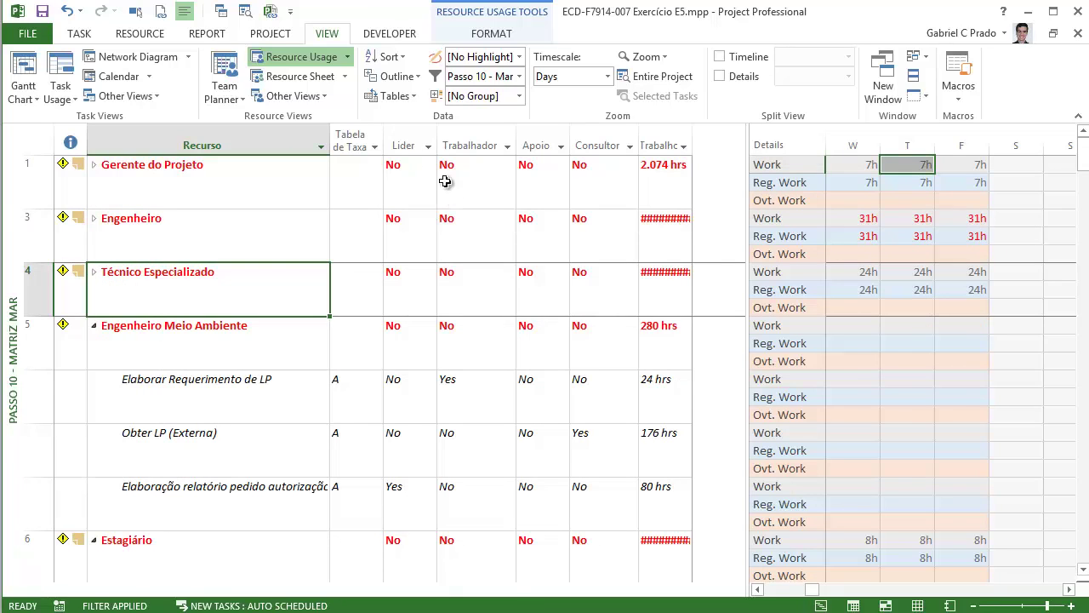
# - Examine the role columns from Lider to Consultor, including the filter choices available for Consultor
pyautogui.click(405, 146)
pyautogui.click(630, 146)
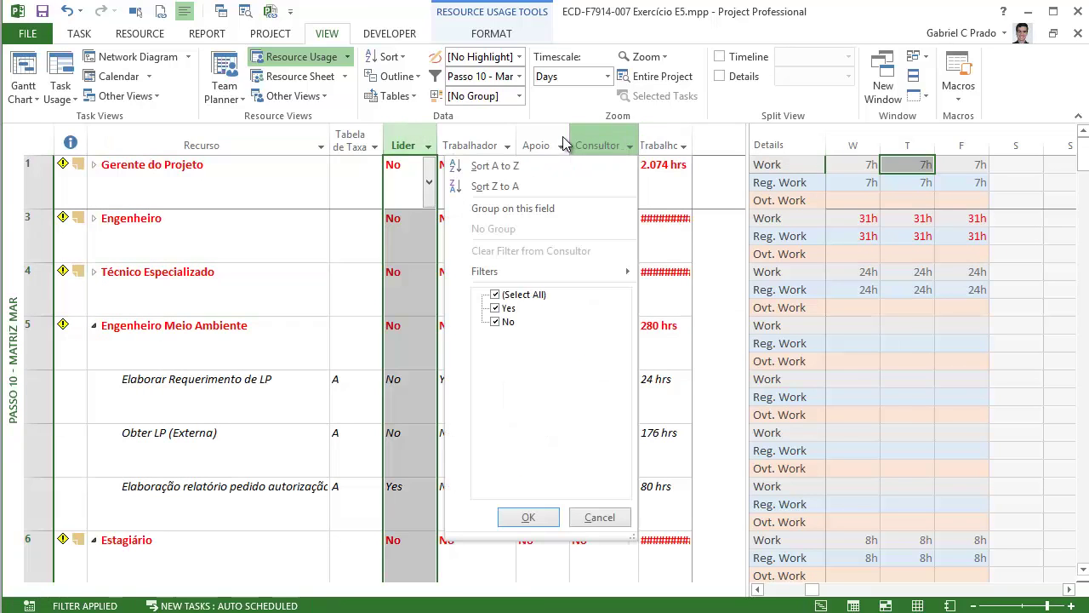
pyautogui.click(361, 217)
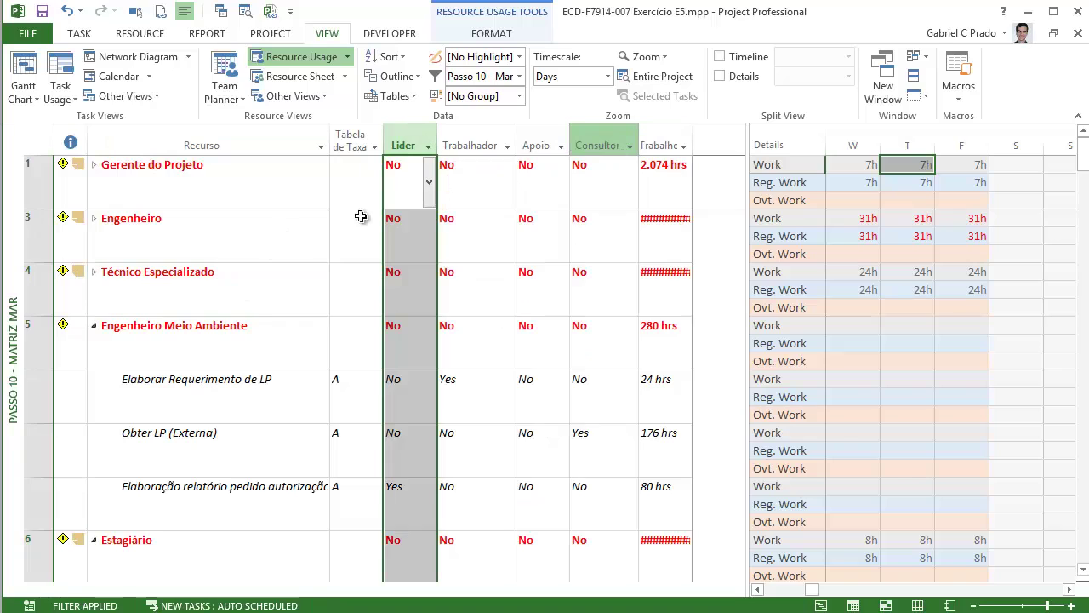
pyautogui.click(506, 352)
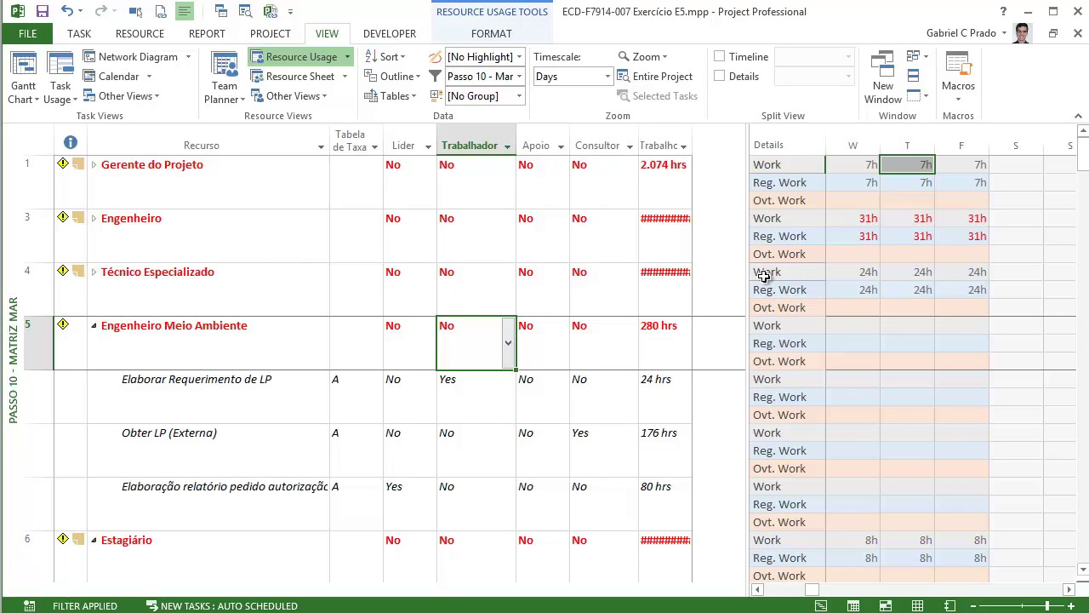
# - Widen the timephased details area up to the Trabalhador column and check which timescale options are available
pyautogui.moveTo(745, 274); pyautogui.dragTo(470, 298)
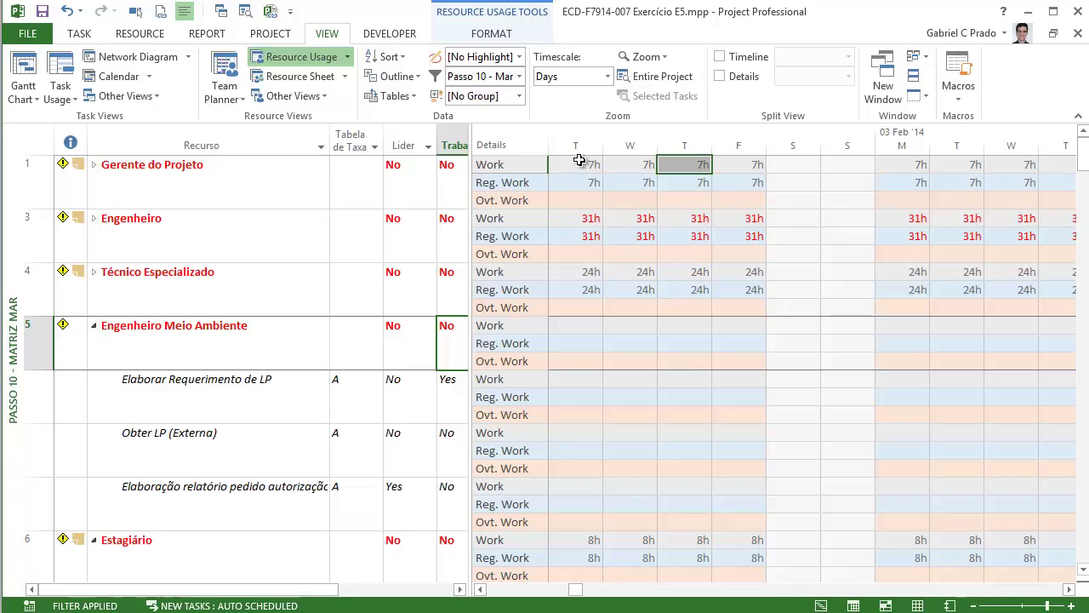
pyautogui.rightClick(810, 146)
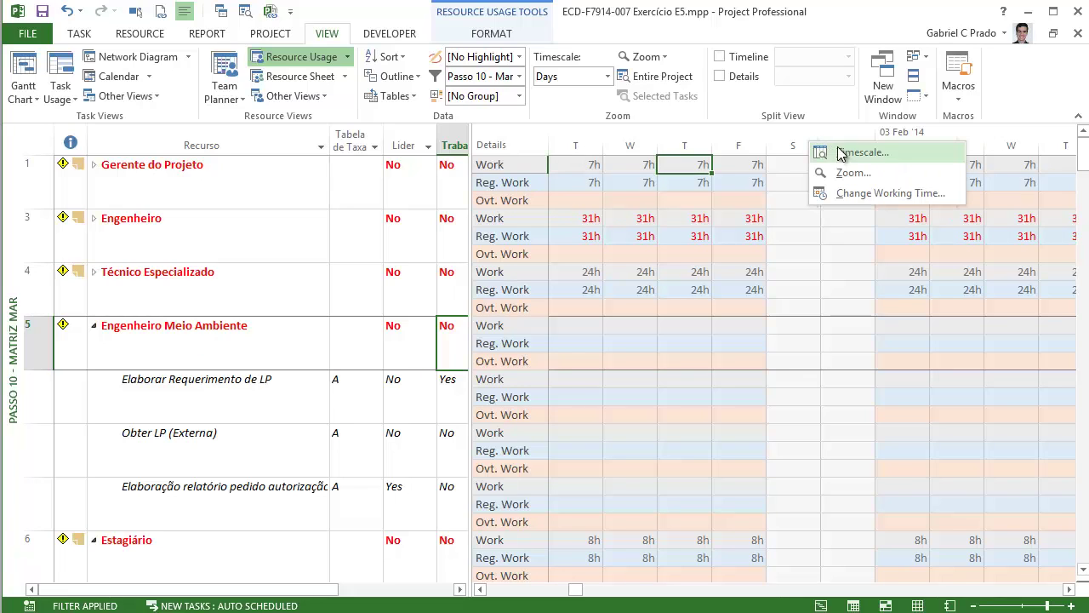
pyautogui.click(759, 143)
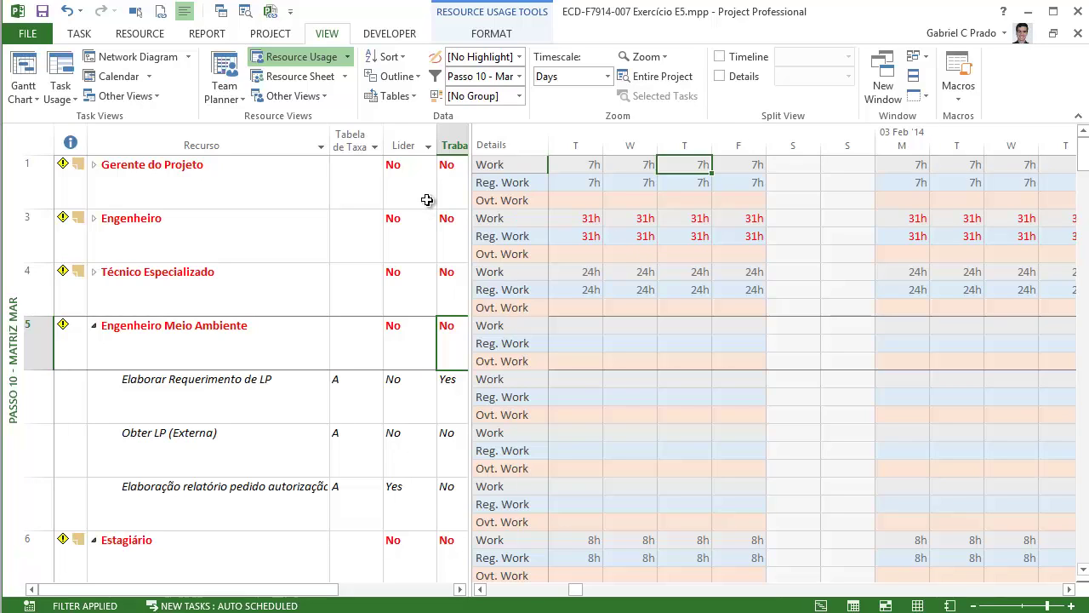
# - Open the detail styles of the timephased grid and review the available fields and usage properties
pyautogui.rightClick(503, 184)
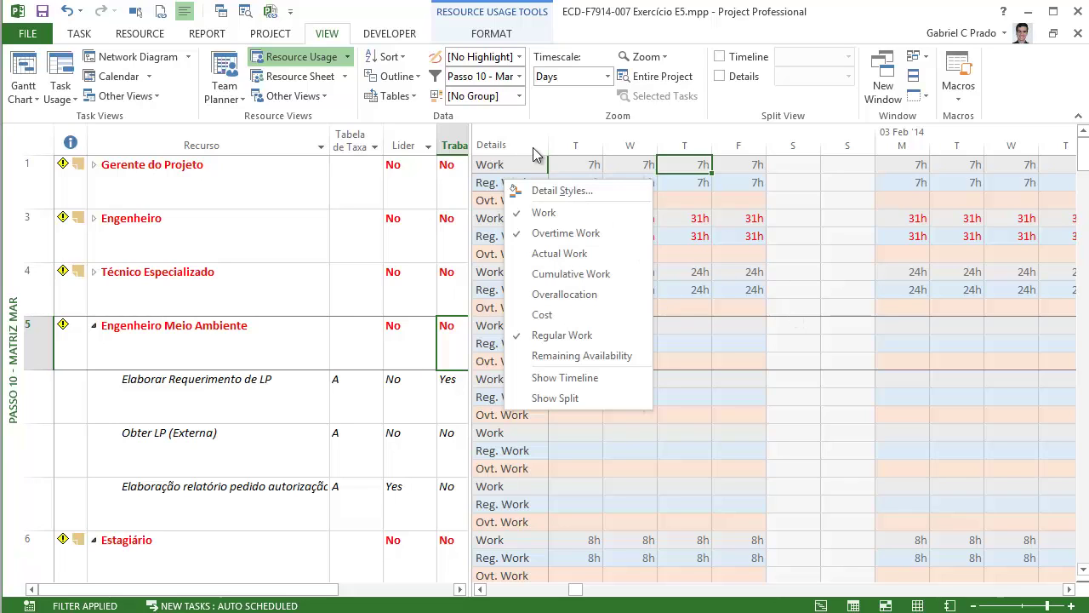
pyautogui.click(545, 193)
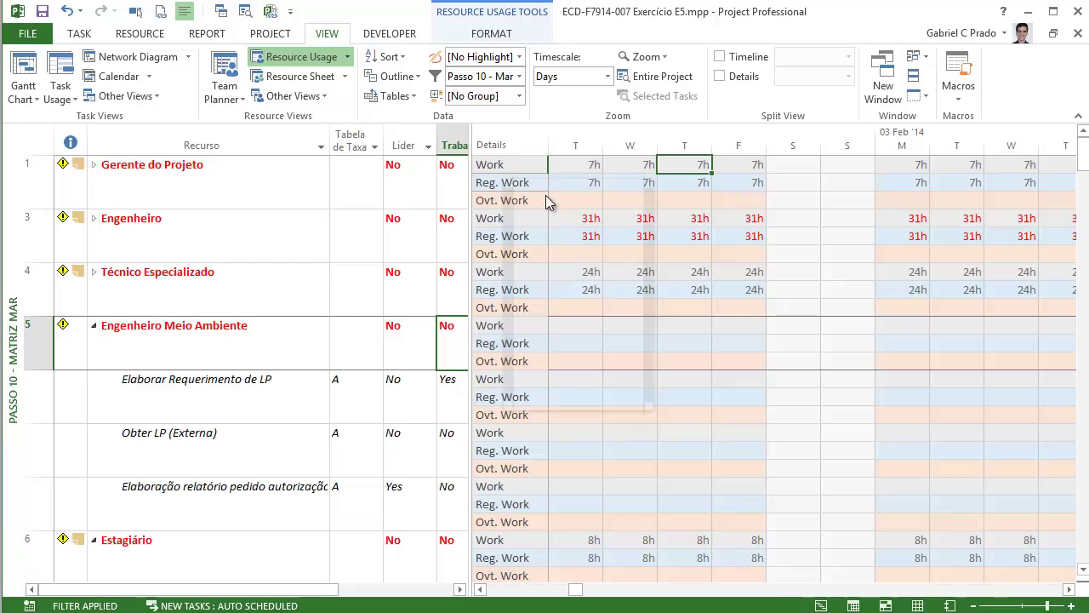
pyautogui.moveTo(380, 179); pyautogui.dragTo(326, 167)
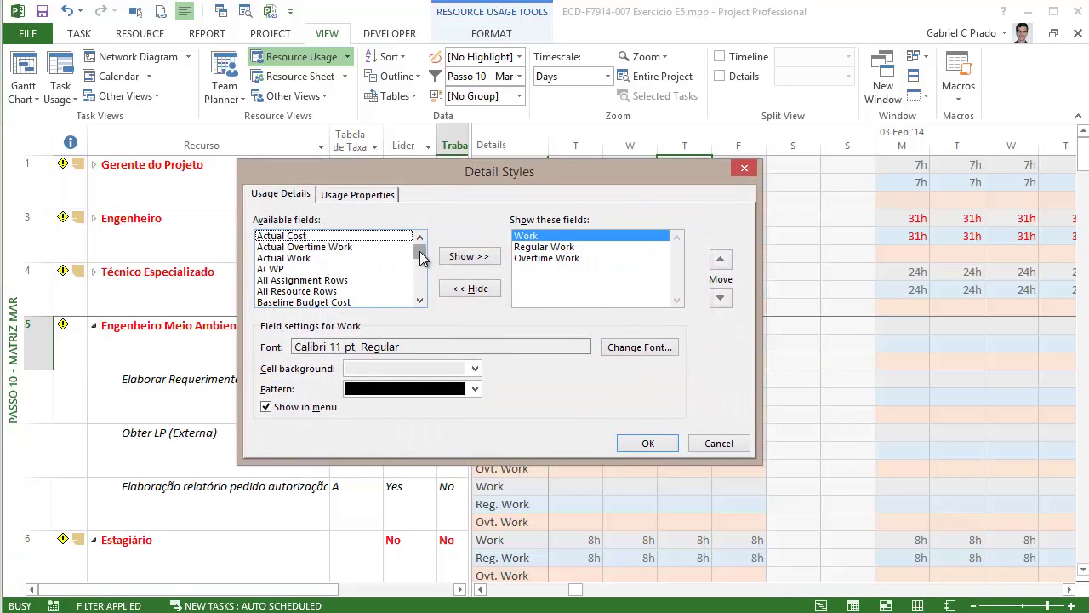
pyautogui.moveTo(418, 248); pyautogui.dragTo(324, 243)
pyautogui.click(356, 195)
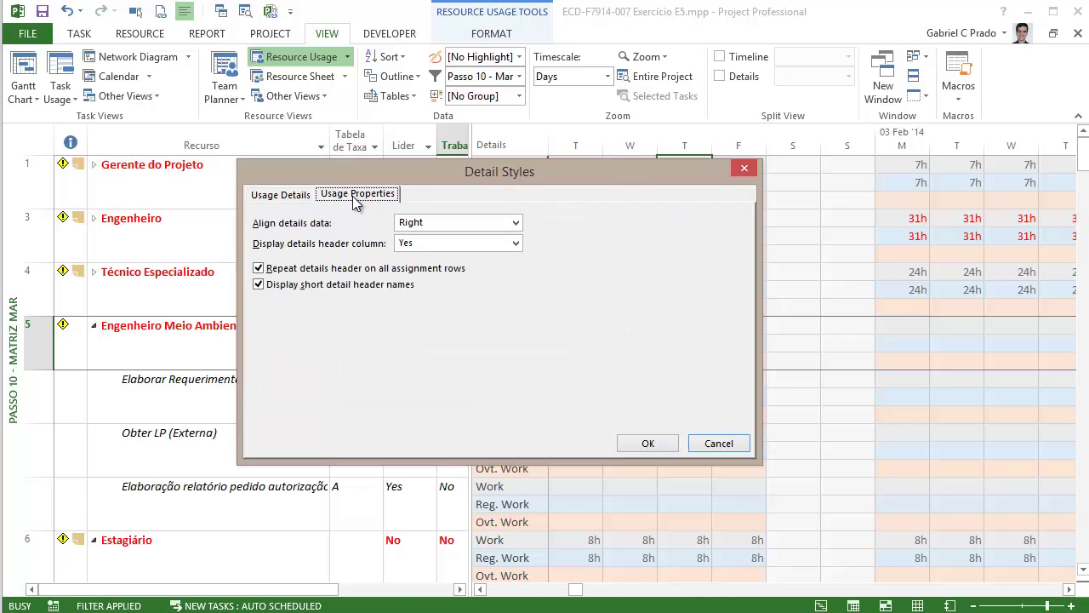
pyautogui.click(297, 196)
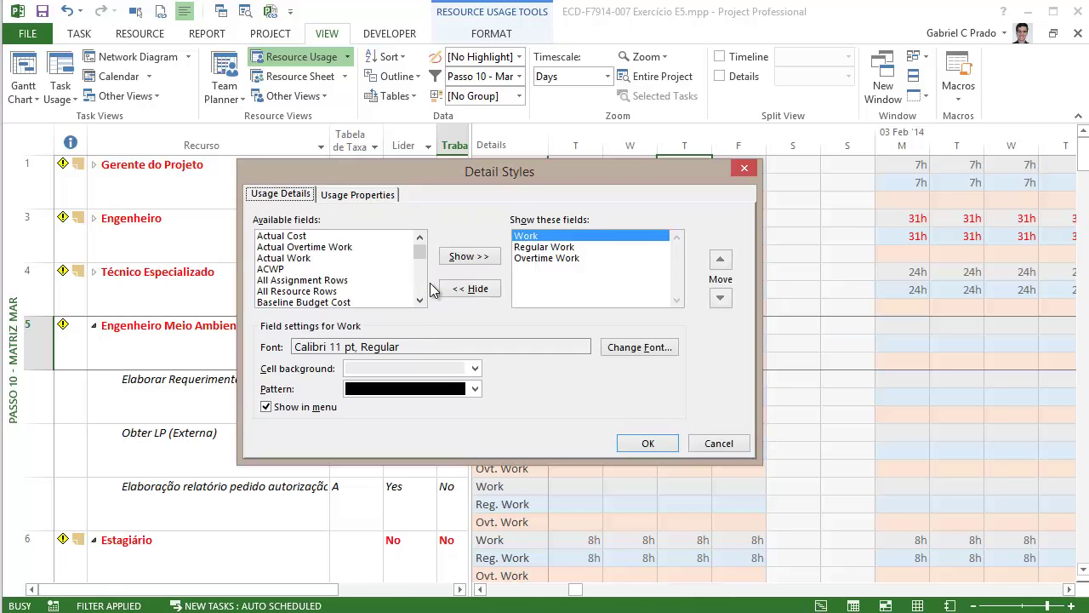
# - Review the style settings of All Resource Rows, Work, Regular Work and Overtime Work, comparing them with the timephased grid
pyautogui.click(277, 246)
pyautogui.click(289, 291)
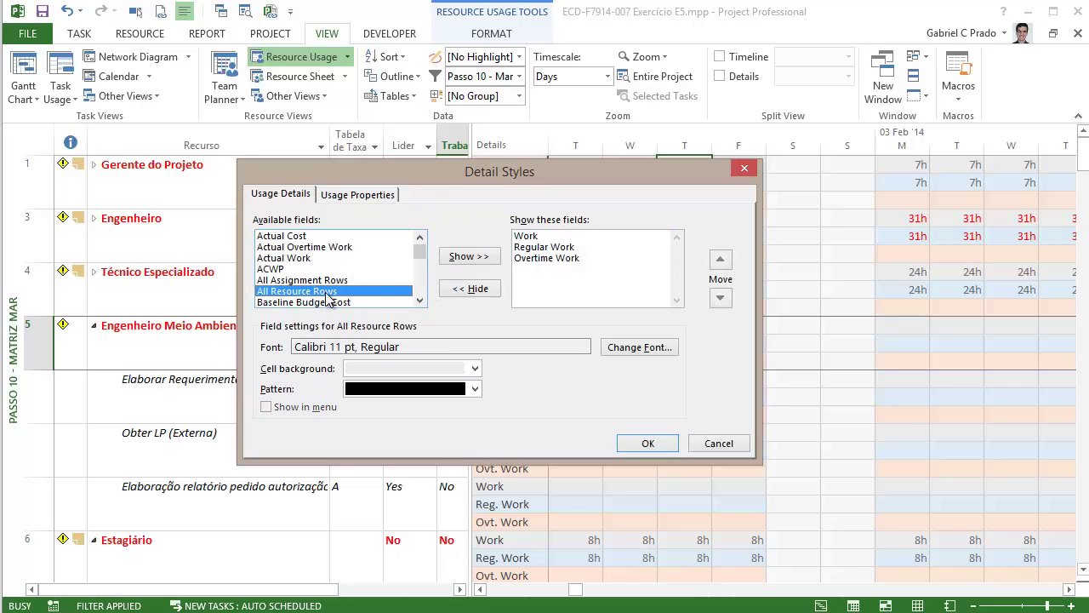
pyautogui.click(545, 239)
pyautogui.click(545, 247)
pyautogui.click(543, 257)
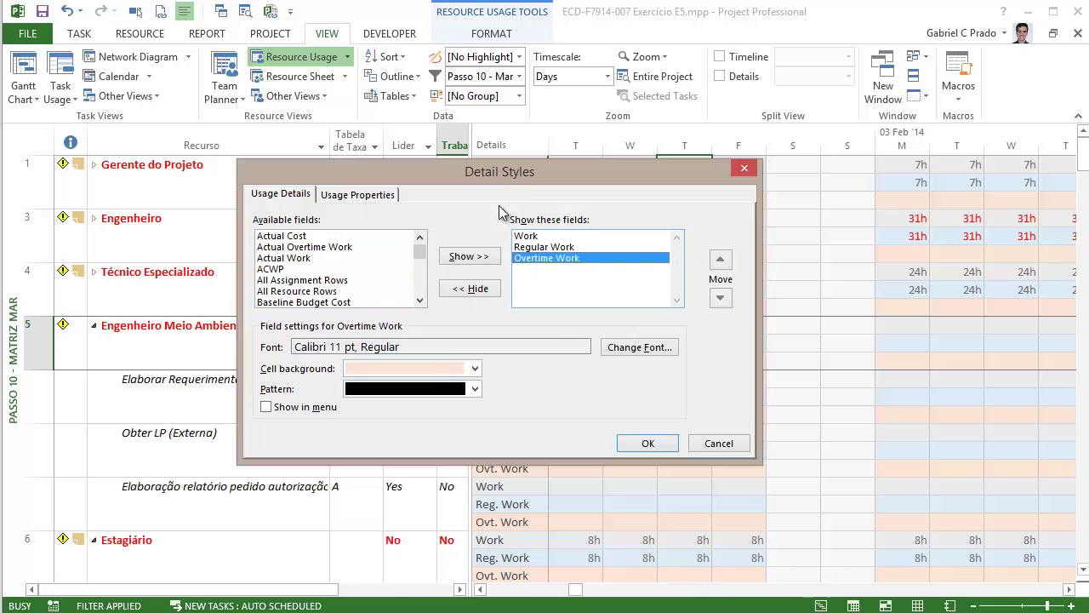
pyautogui.moveTo(502, 172); pyautogui.dragTo(309, 225)
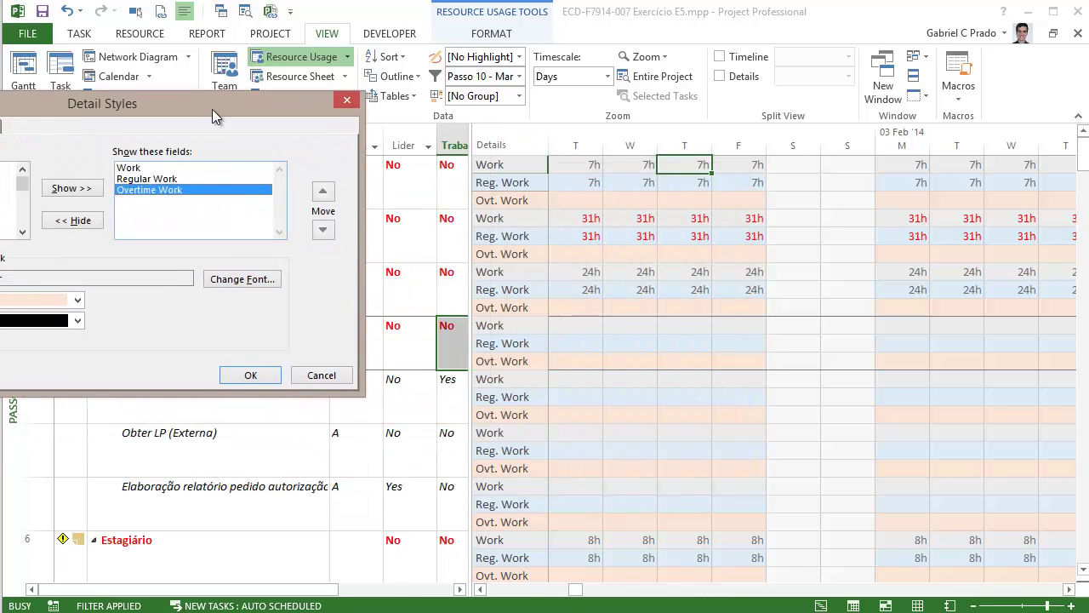
pyautogui.moveTo(212, 109); pyautogui.dragTo(369, 173)
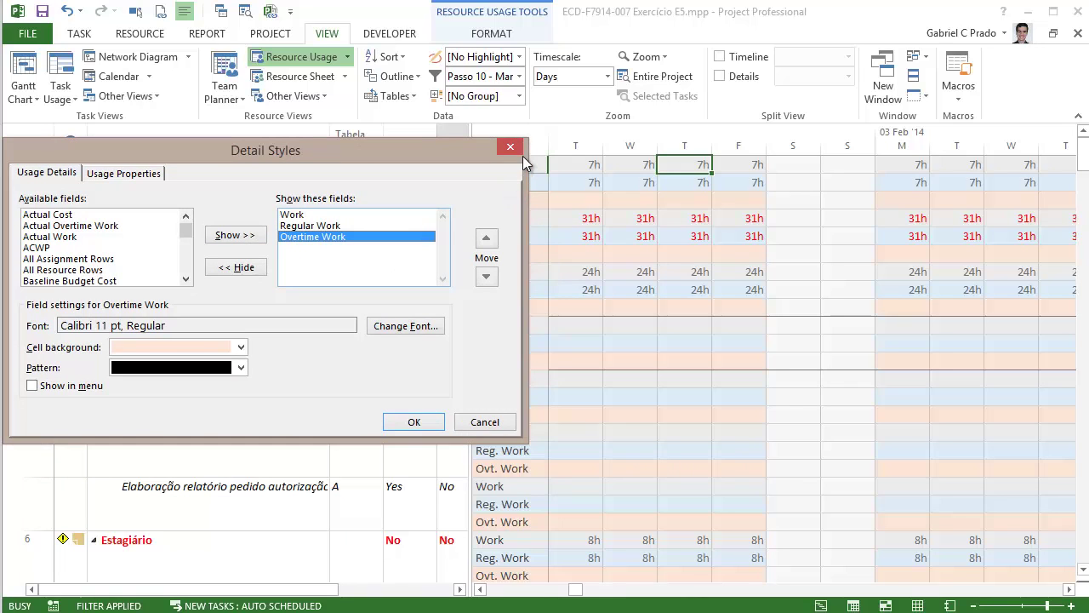
pyautogui.moveTo(432, 151); pyautogui.dragTo(323, 596)
pyautogui.moveTo(353, 547); pyautogui.dragTo(545, 241)
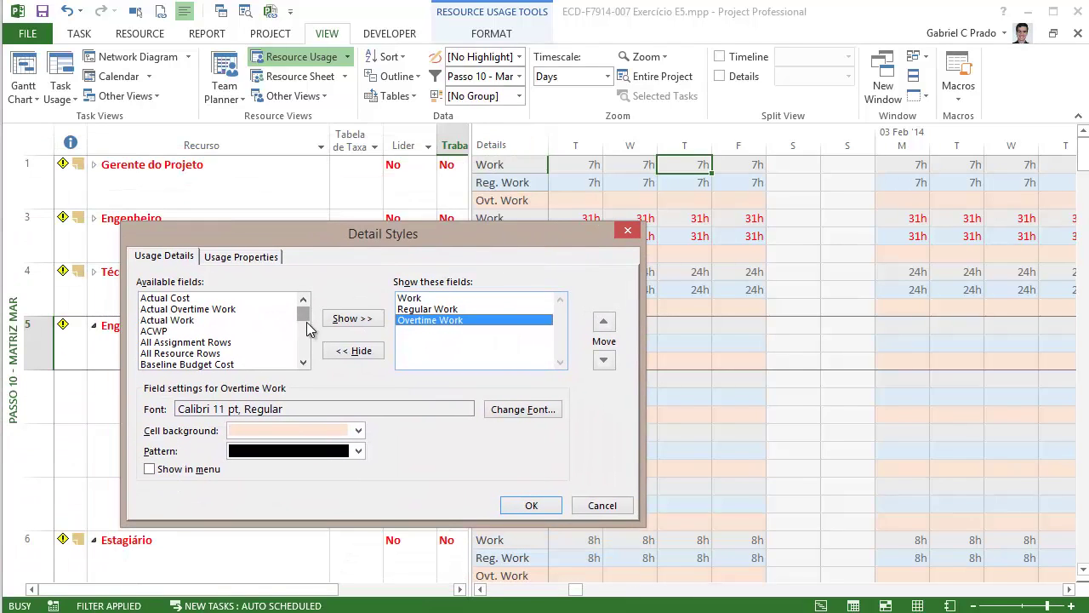
# - Add All Assignment Rows to the shown detail fields, place it first in the list and apply the detail styles
pyautogui.moveTo(303, 314)
pyautogui.mouseDown()
pyautogui.moveTo(305, 351)
pyautogui.moveTo(303, 309)
pyautogui.mouseUp()
pyautogui.click(227, 344)
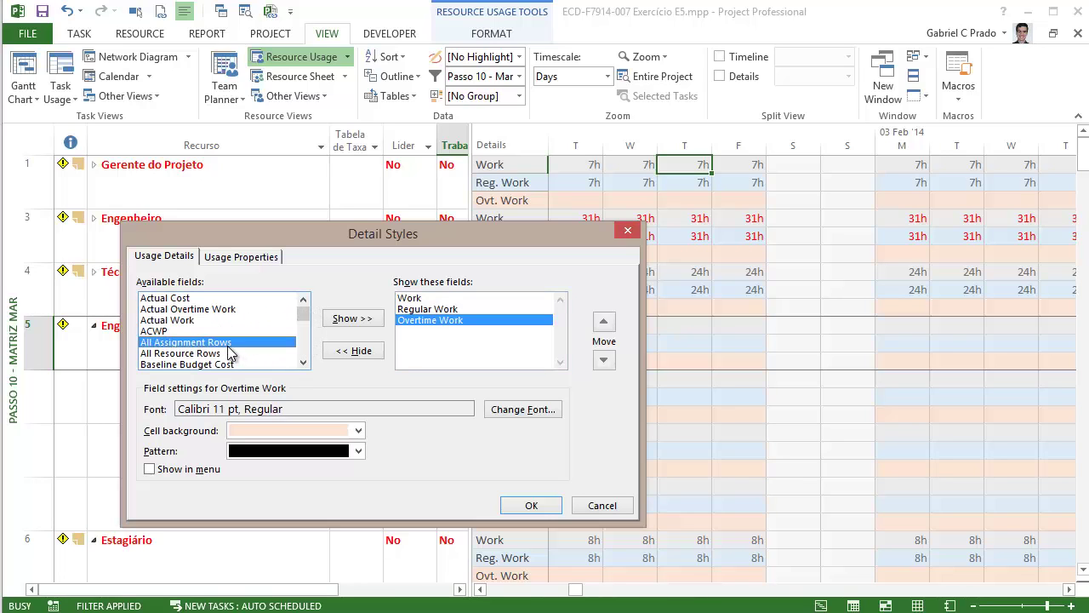
pyautogui.click(218, 354)
pyautogui.click(215, 344)
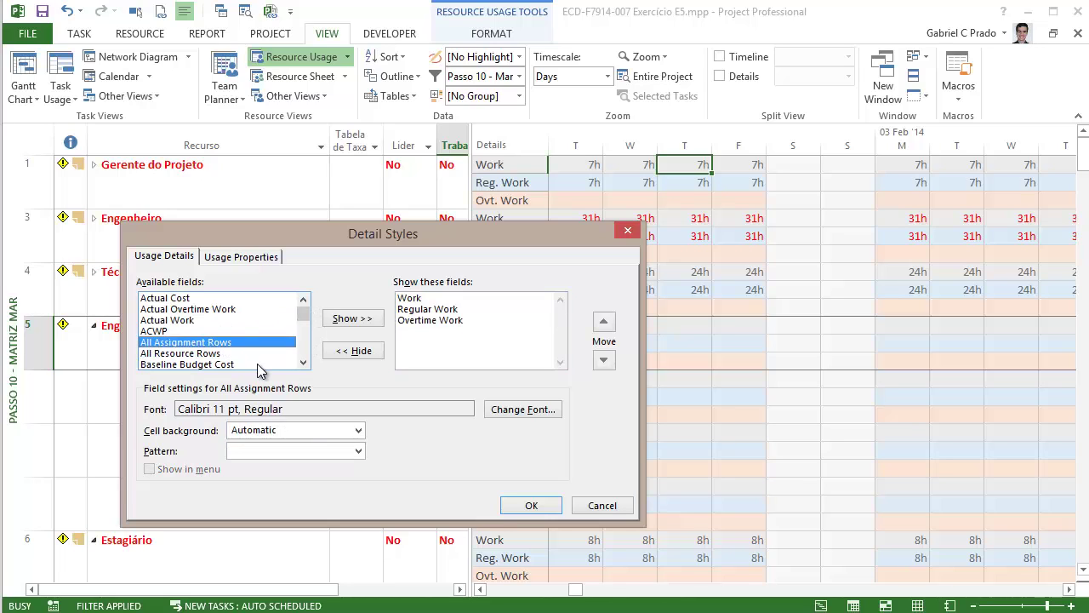
pyautogui.click(351, 321)
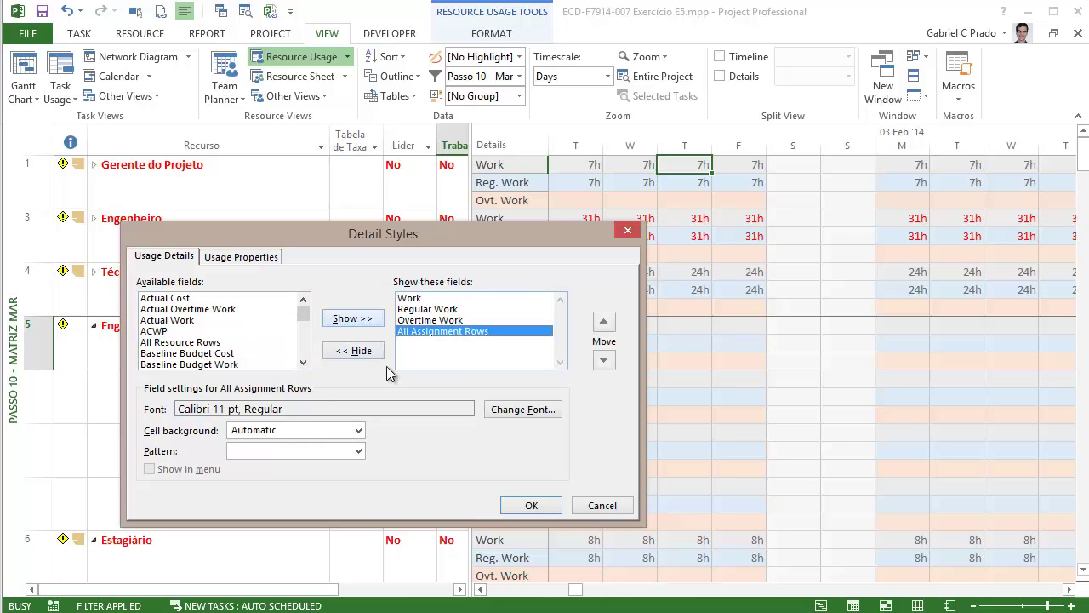
pyautogui.click(604, 322)
pyautogui.click(604, 322)
pyautogui.click(604, 322)
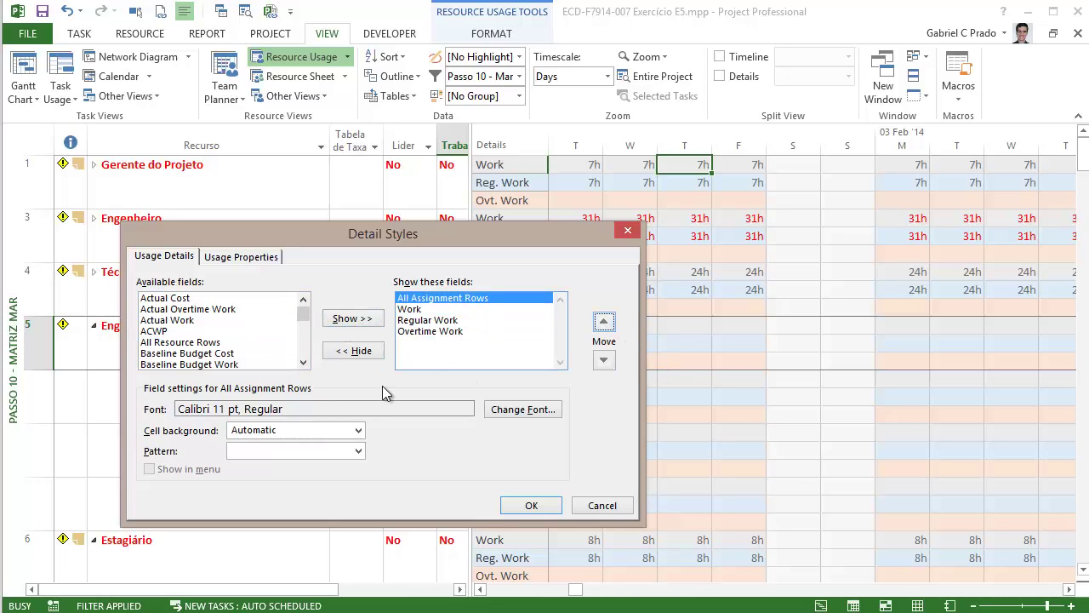
pyautogui.click(525, 507)
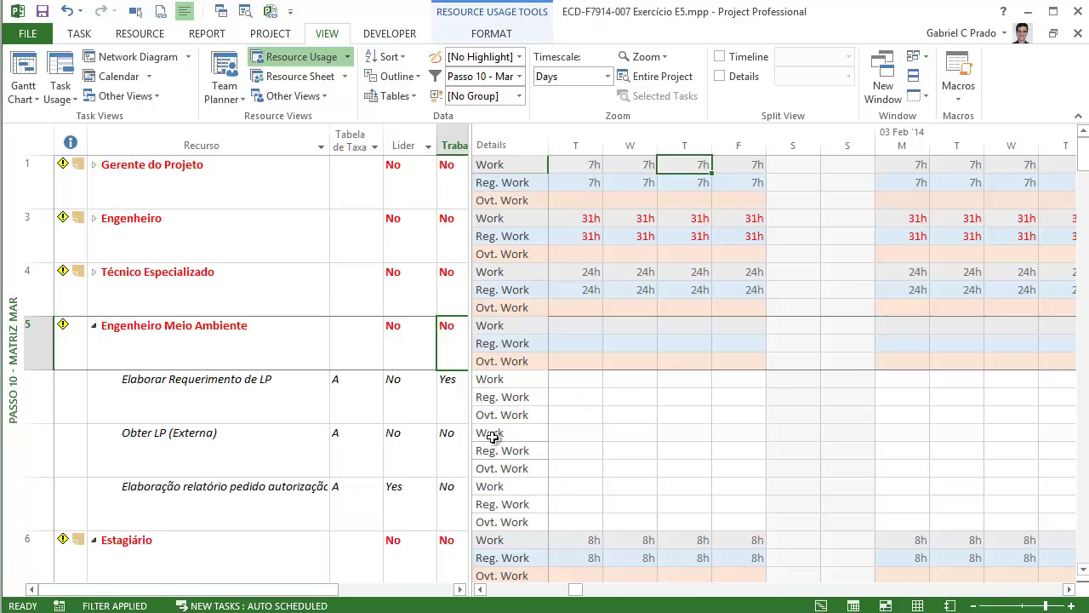
# - Compare the timephased rows of Engenheiro Meio Ambiente with those of its assignments
pyautogui.click(119, 330)
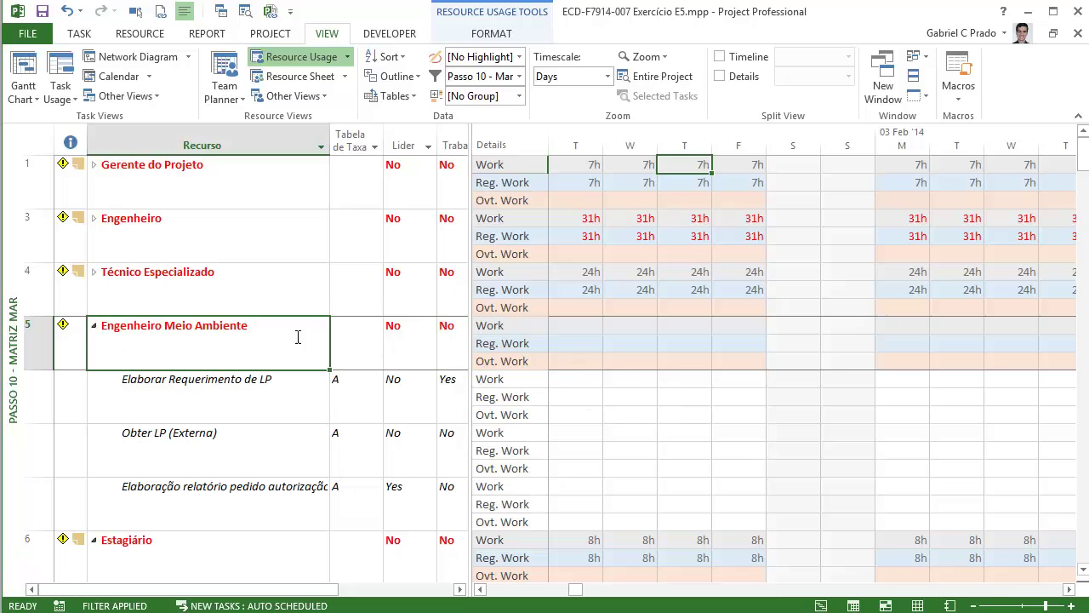
pyautogui.moveTo(505, 380); pyautogui.dragTo(515, 516)
pyautogui.click(618, 442)
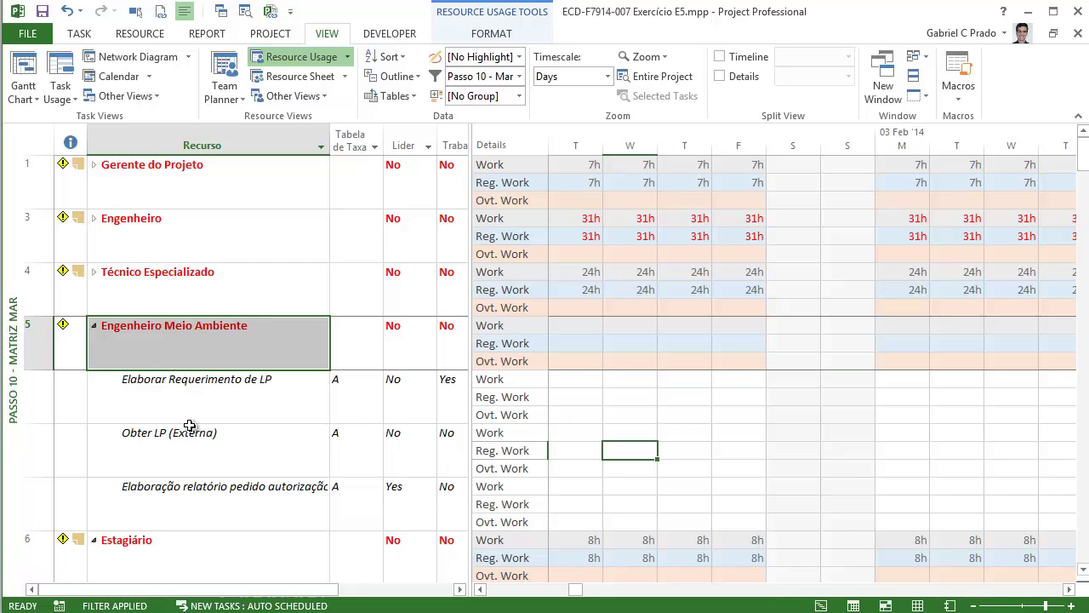
pyautogui.click(630, 344)
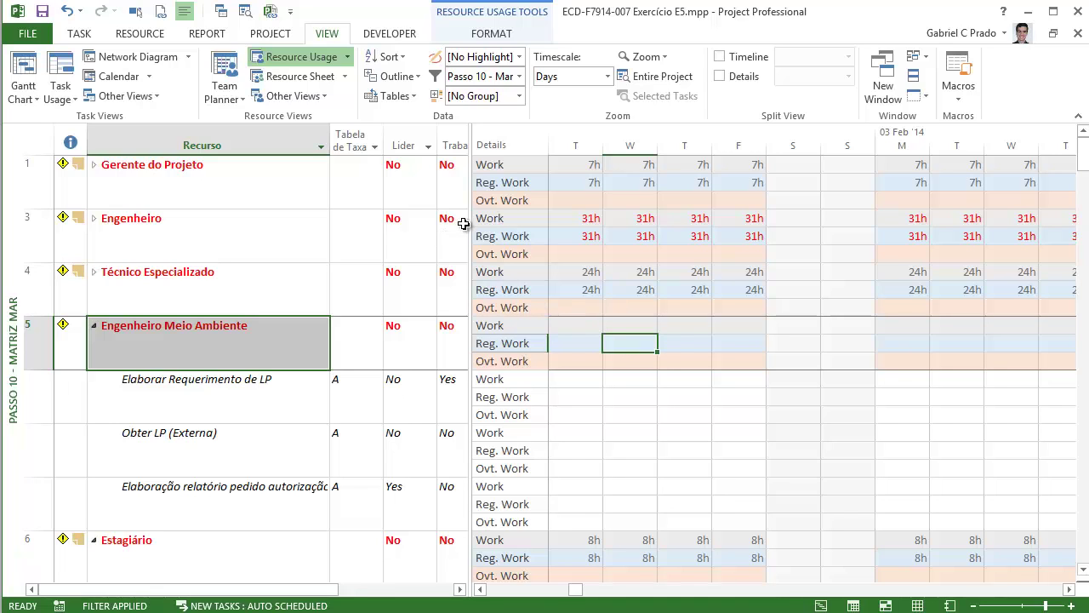
# - Review the cost rate table options in the Tabela de Taxa column for the assignments of Engenheiro Meio Ambiente
pyautogui.moveTo(464, 223); pyautogui.dragTo(593, 220)
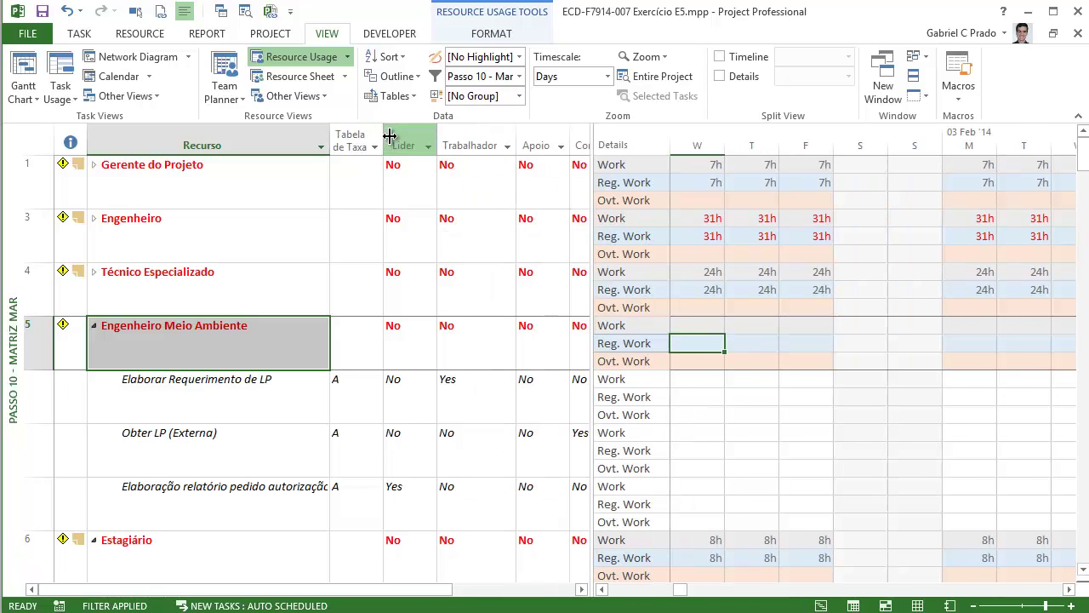
pyautogui.moveTo(389, 136); pyautogui.dragTo(435, 136)
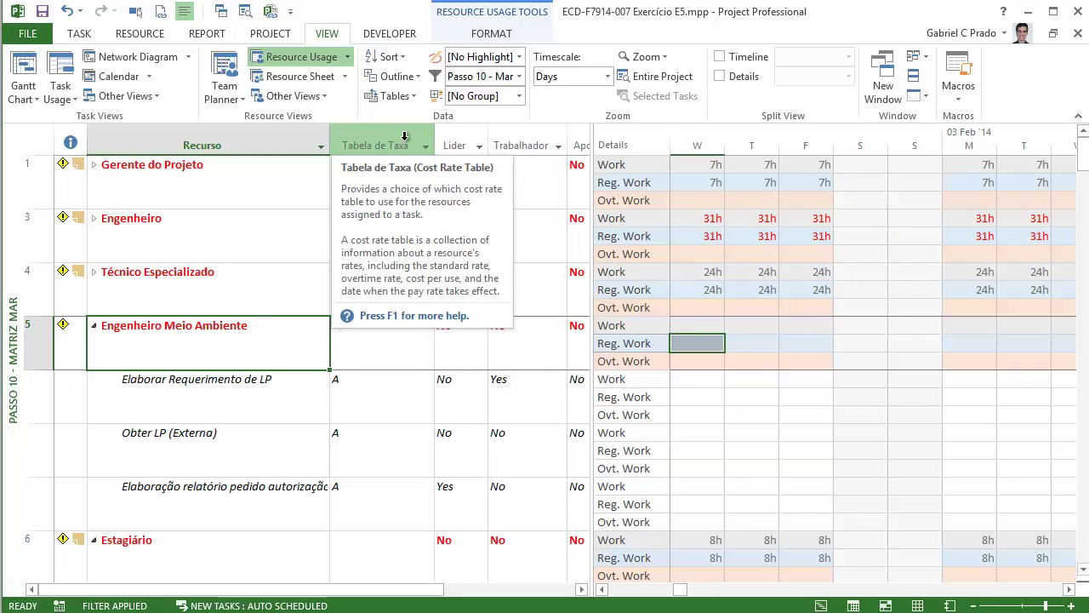
pyautogui.click(398, 403)
pyautogui.click(428, 400)
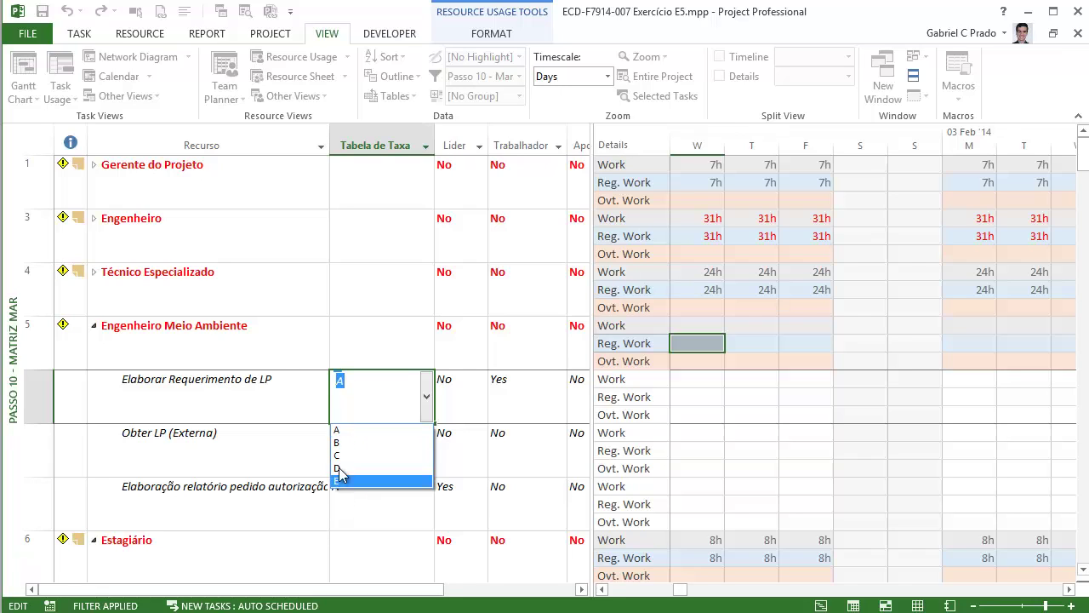
pyautogui.click(273, 446)
pyautogui.click(372, 454)
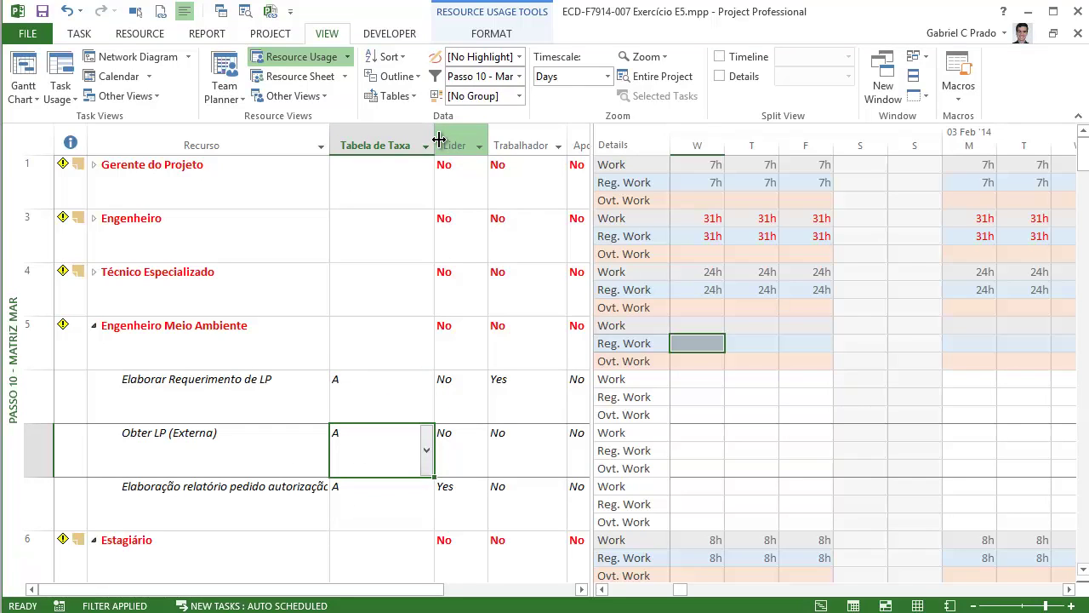
pyautogui.moveTo(435, 140); pyautogui.dragTo(383, 140)
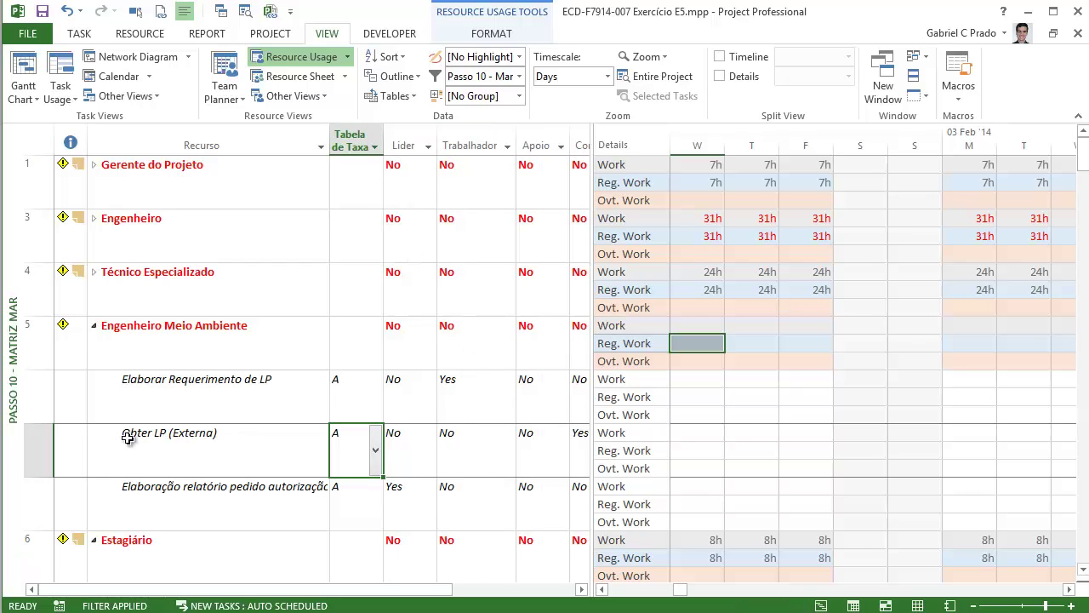
# - Add the notes "Tabela A para atividades tipo :ahahah" and "Tabela B para serviços tipo: ajakaj" to the resource Engenheiro Meio Ambiente
pyautogui.doubleClick(194, 353)
pyautogui.click(410, 169)
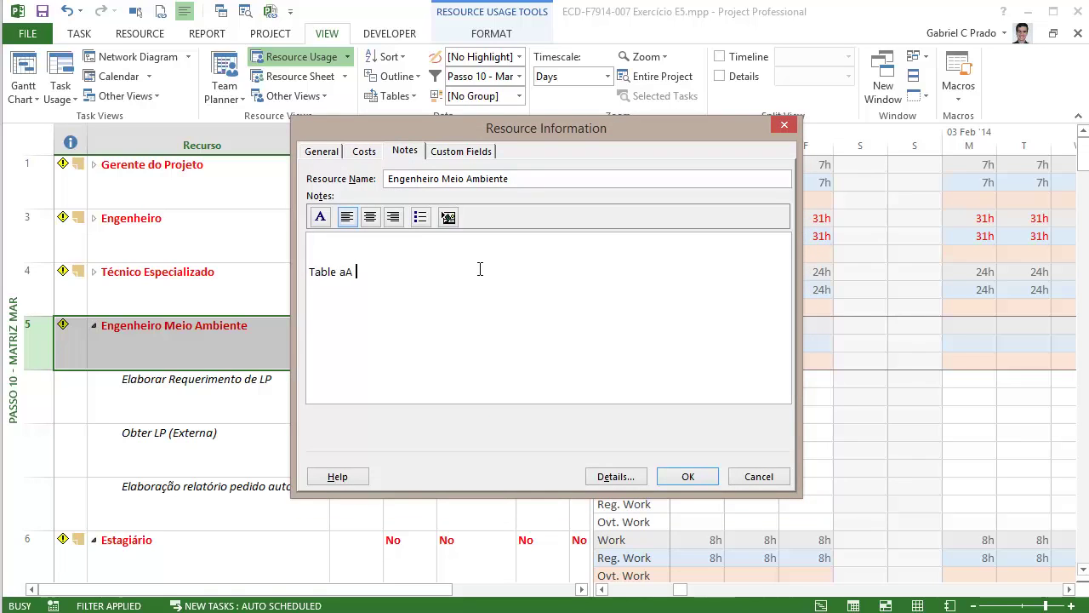
pyautogui.press('BackSpace')
pyautogui.press('BackSpace')
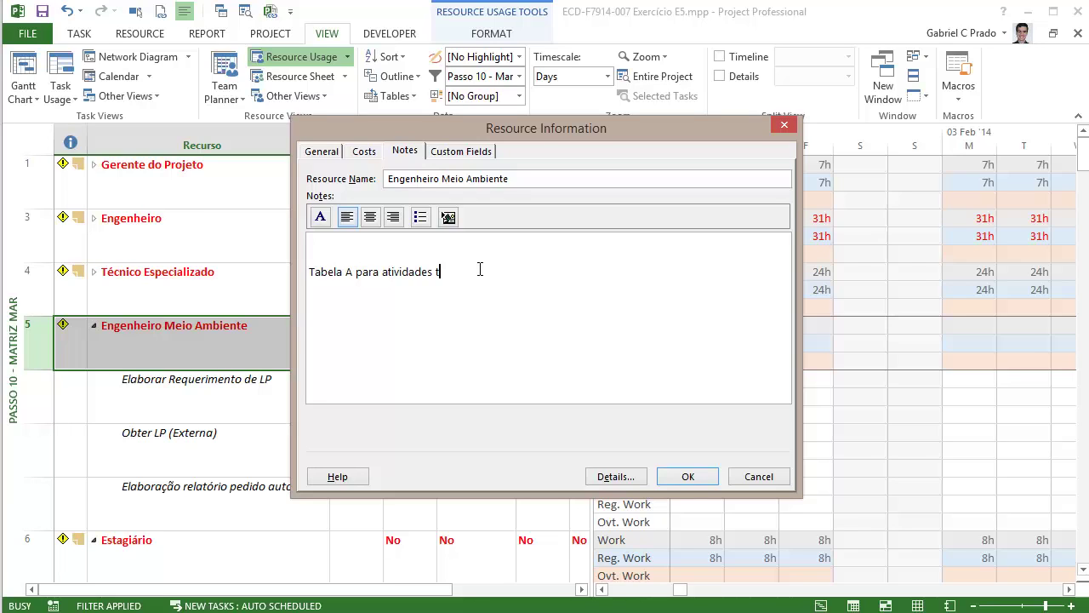
pyautogui.write('ipo :ahahah')
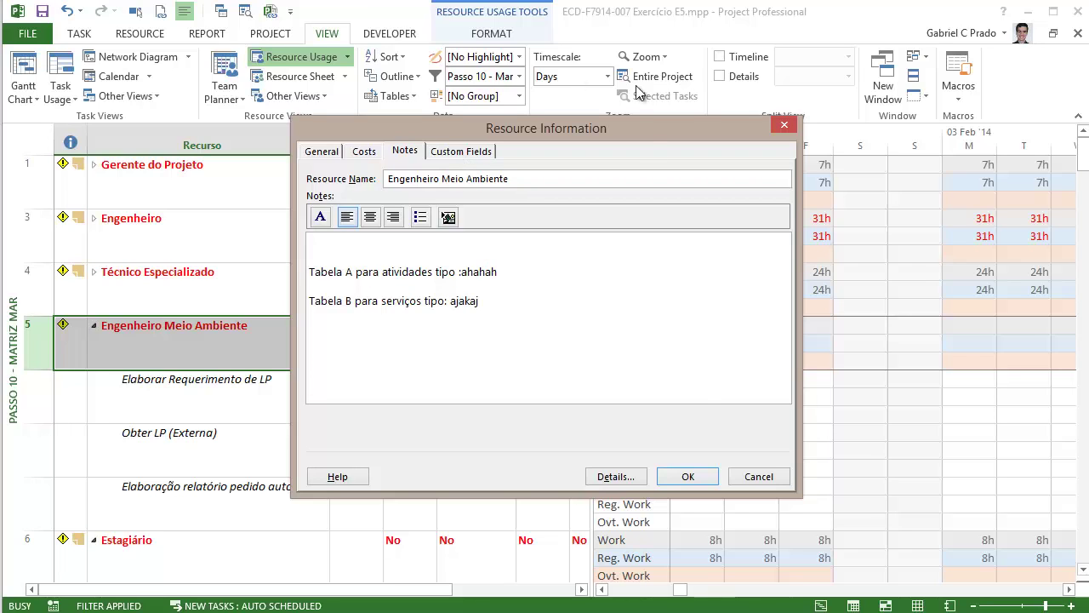
pyautogui.click(688, 479)
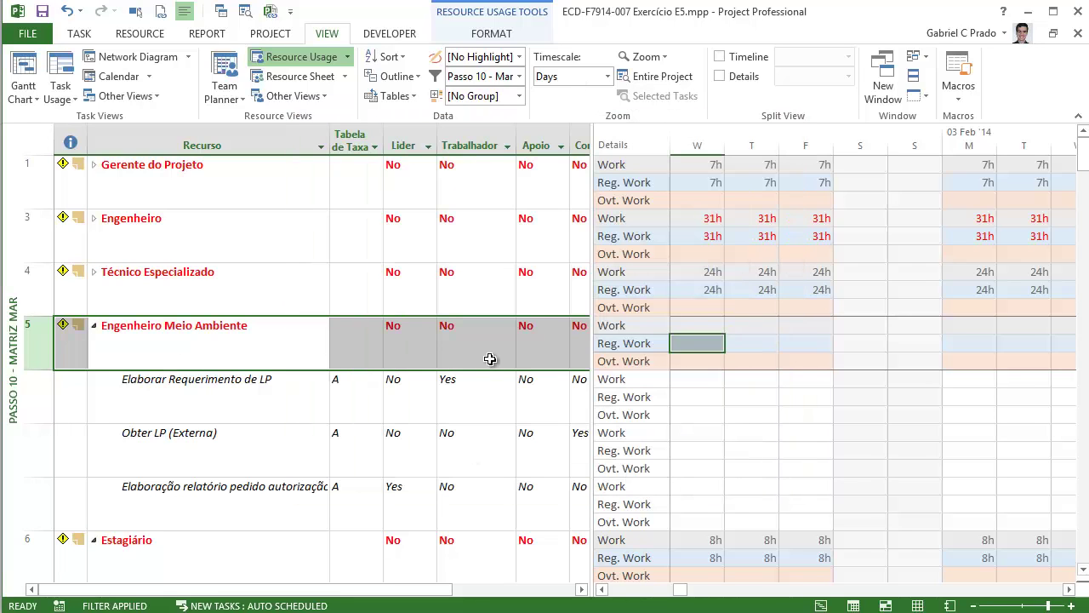
# - Show Cost in the timephased details and bring the grid to the scheduled work of Engenheiro Meio Ambiente
pyautogui.click(387, 397)
pyautogui.click(357, 384)
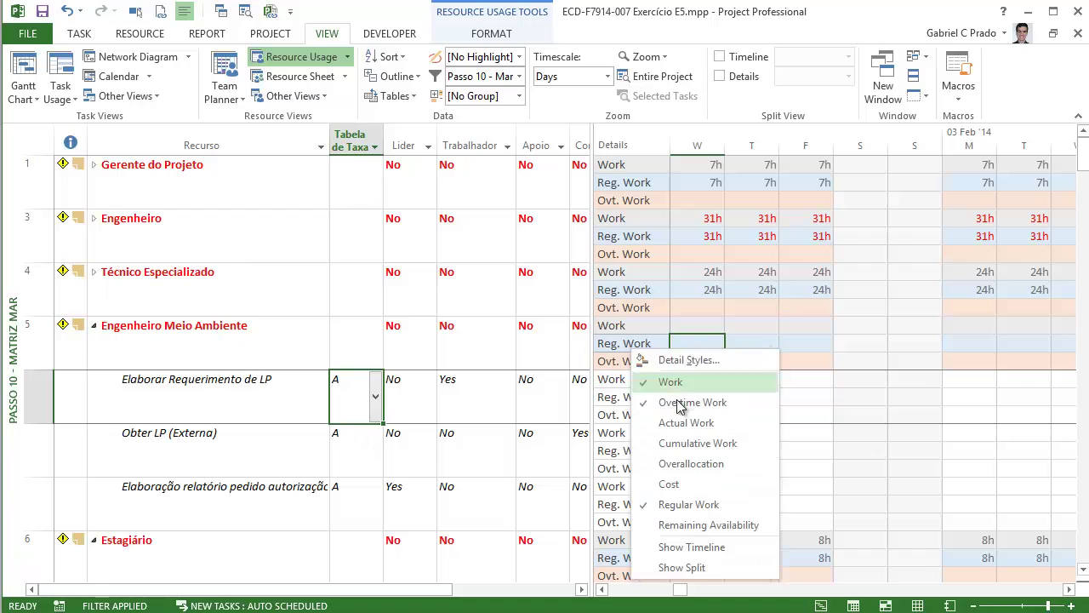
pyautogui.rightClick(633, 348)
pyautogui.click(691, 485)
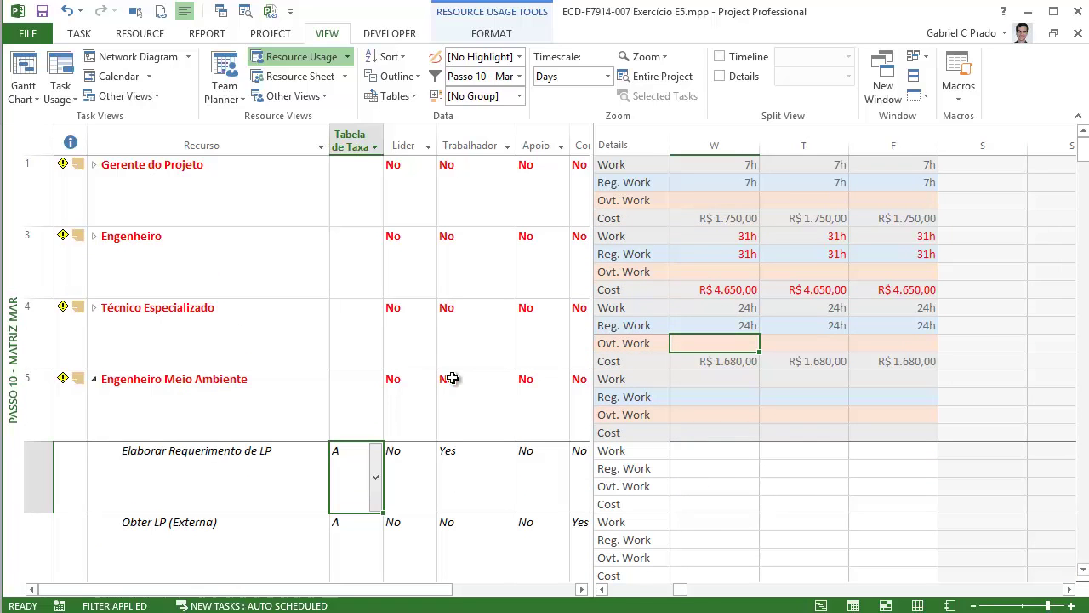
pyautogui.click(169, 385)
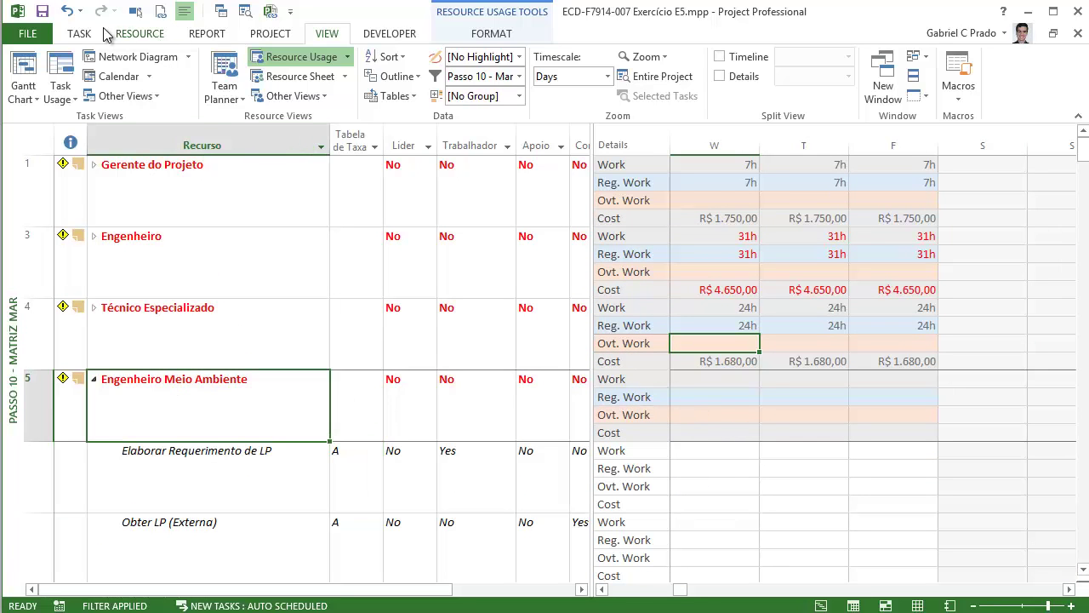
pyautogui.click(134, 11)
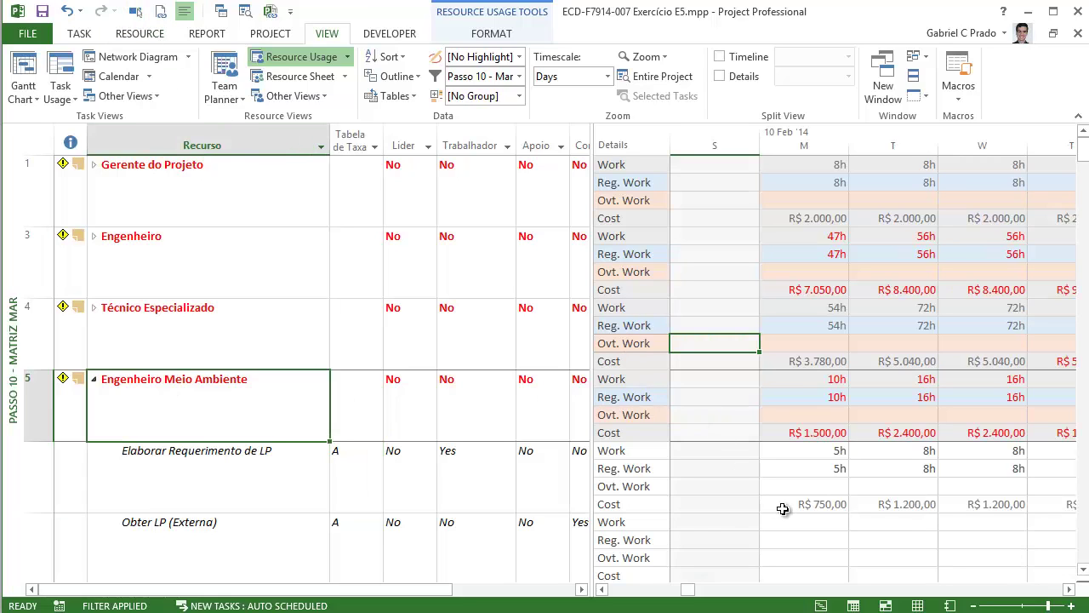
# - Set the cost rate table of the Elaborar Requerimento de LP assignment to B
pyautogui.click(344, 471)
pyautogui.click(375, 481)
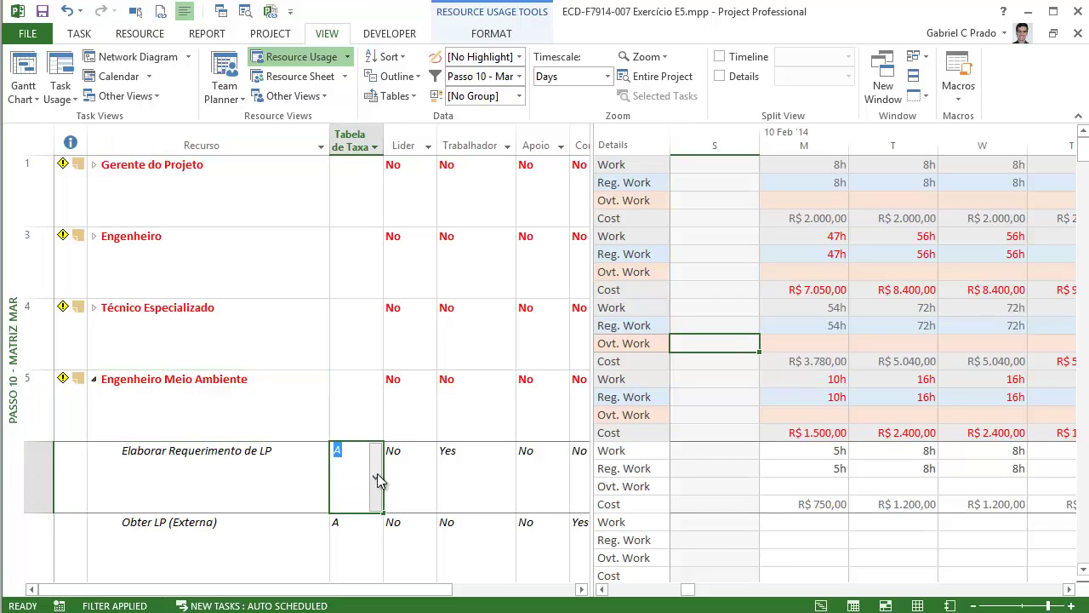
pyautogui.click(375, 481)
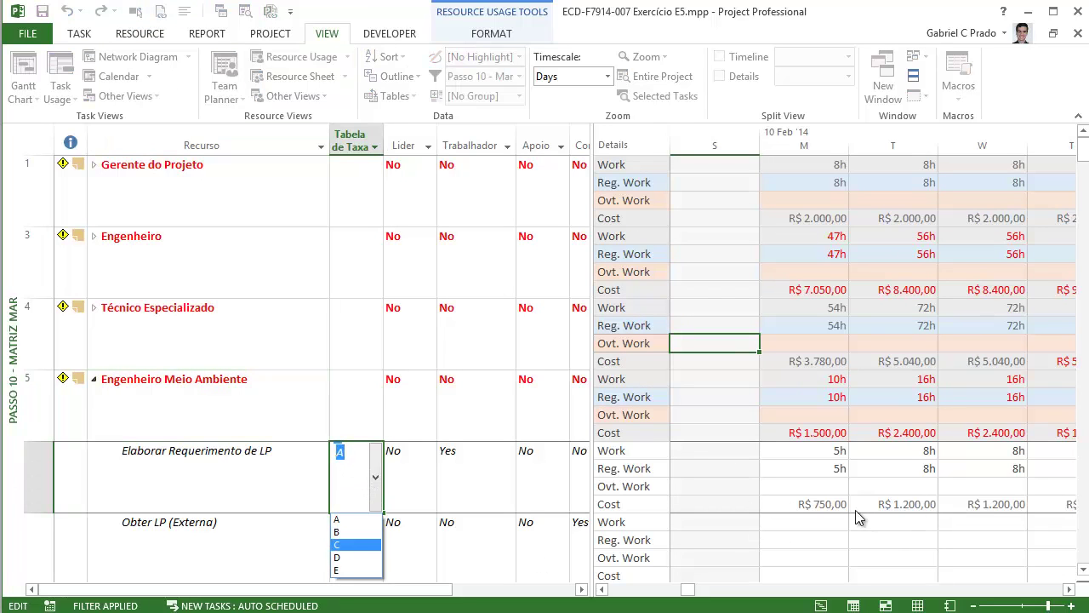
pyautogui.click(347, 532)
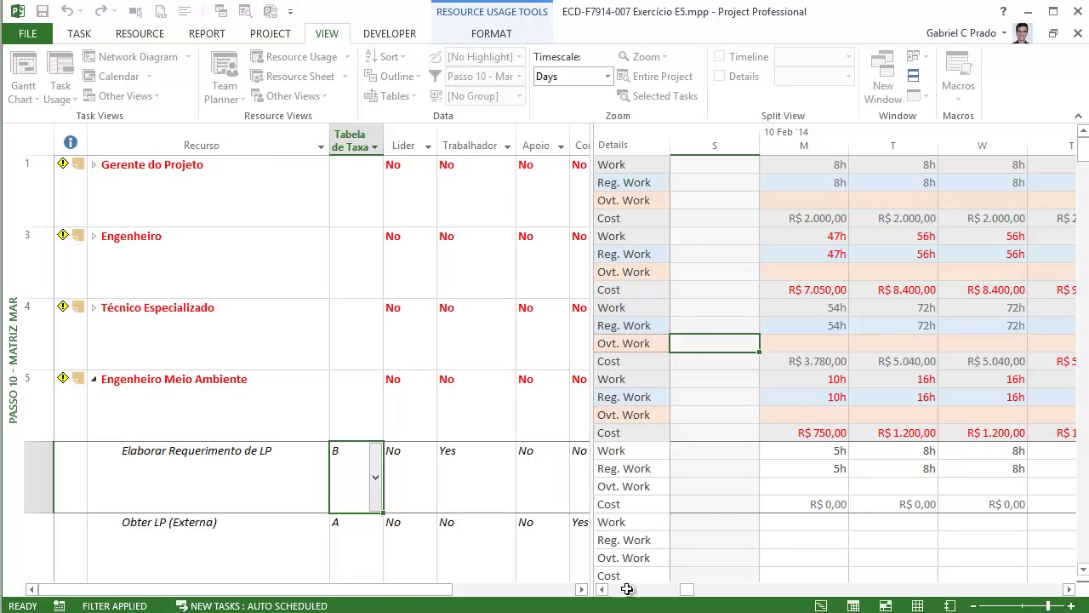
# - Return the Elaborar Requerimento de LP assignment to cost rate table A and remove Cost from the timephased details
pyautogui.click(375, 482)
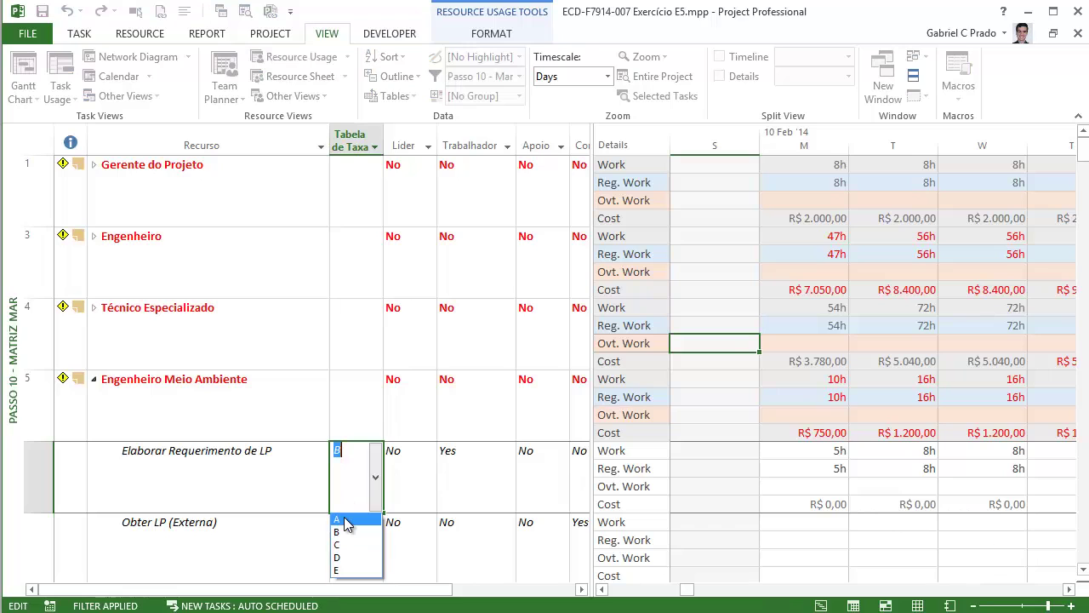
pyautogui.click(346, 520)
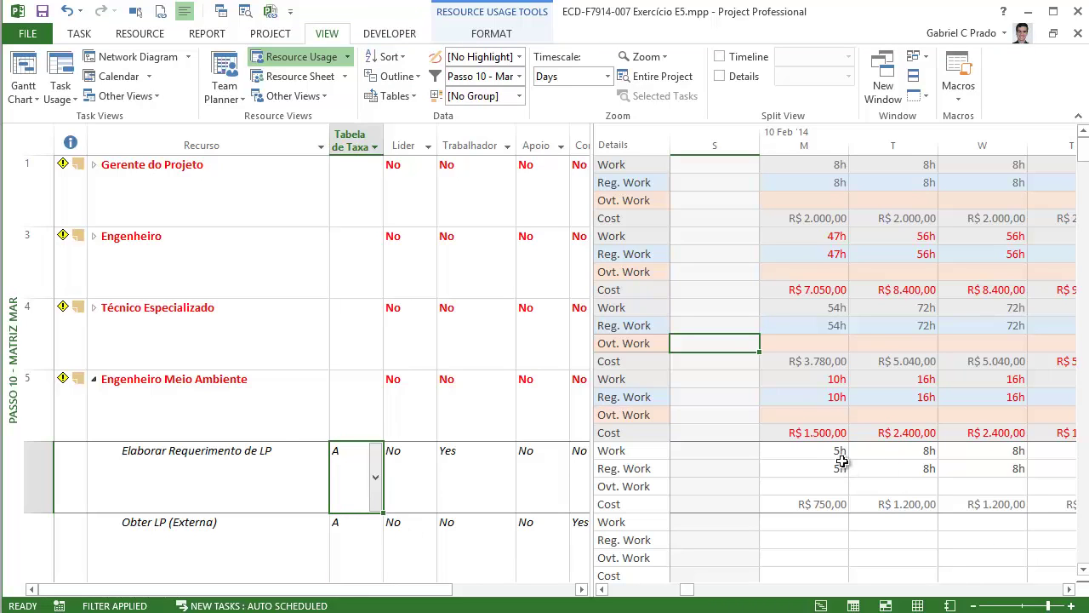
pyautogui.rightClick(604, 389)
pyautogui.click(647, 521)
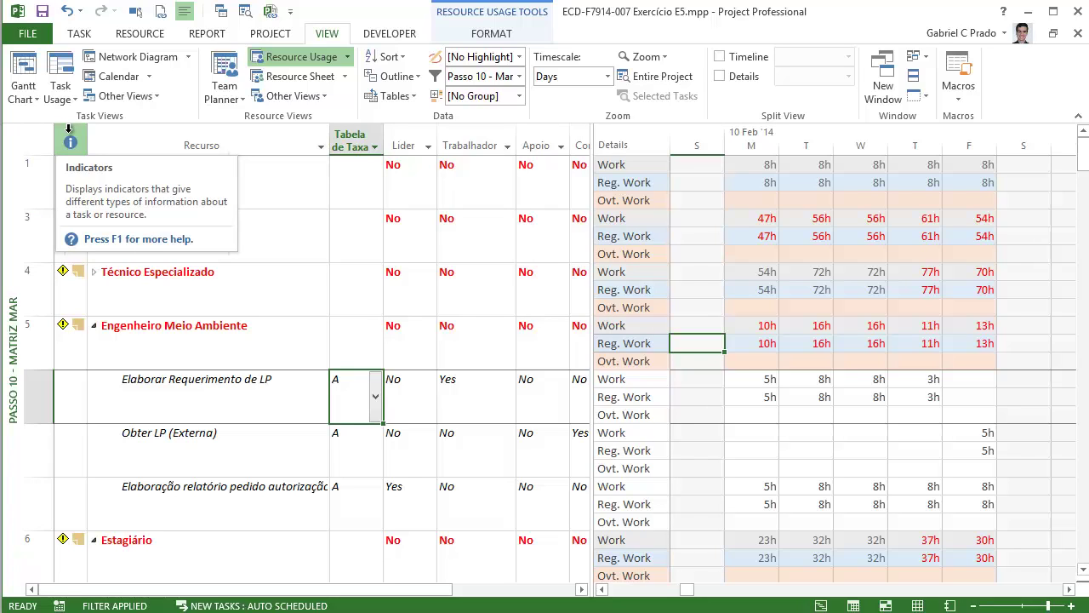
# - Open the Passo 11 - Mapa de Materiais view and remove the Tipo de Recurso column from its table
pyautogui.rightClick(12, 189)
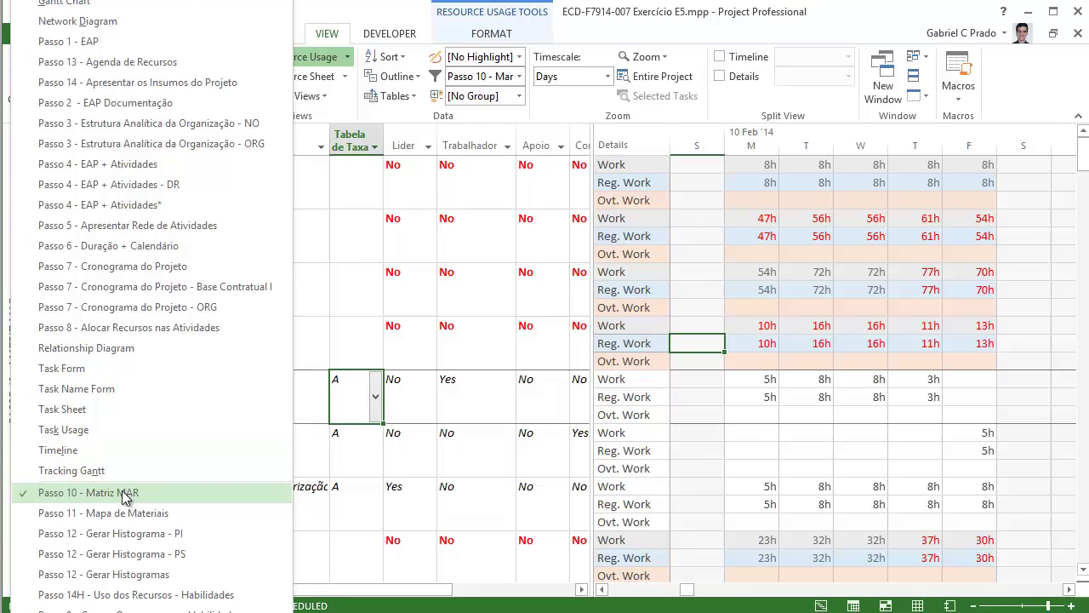
pyautogui.click(73, 514)
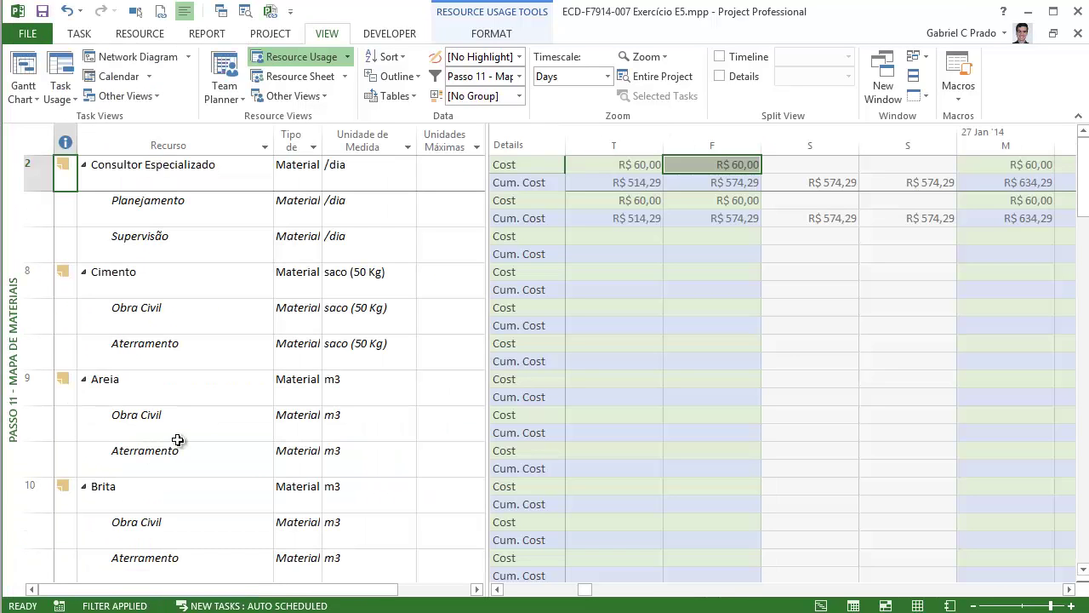
pyautogui.doubleClick(321, 146)
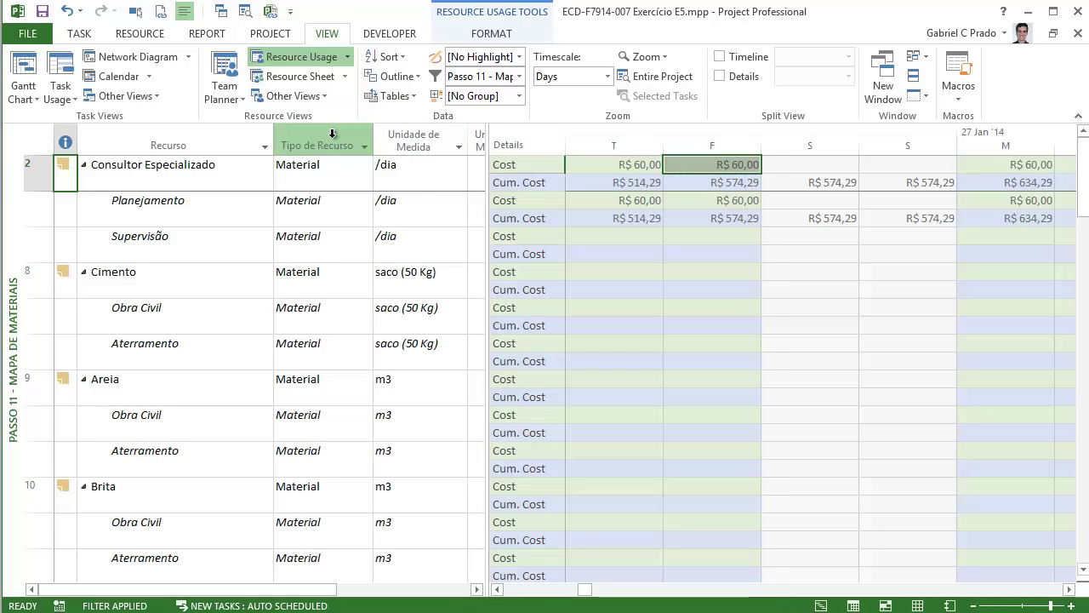
pyautogui.click(298, 145)
pyautogui.press('Delete')
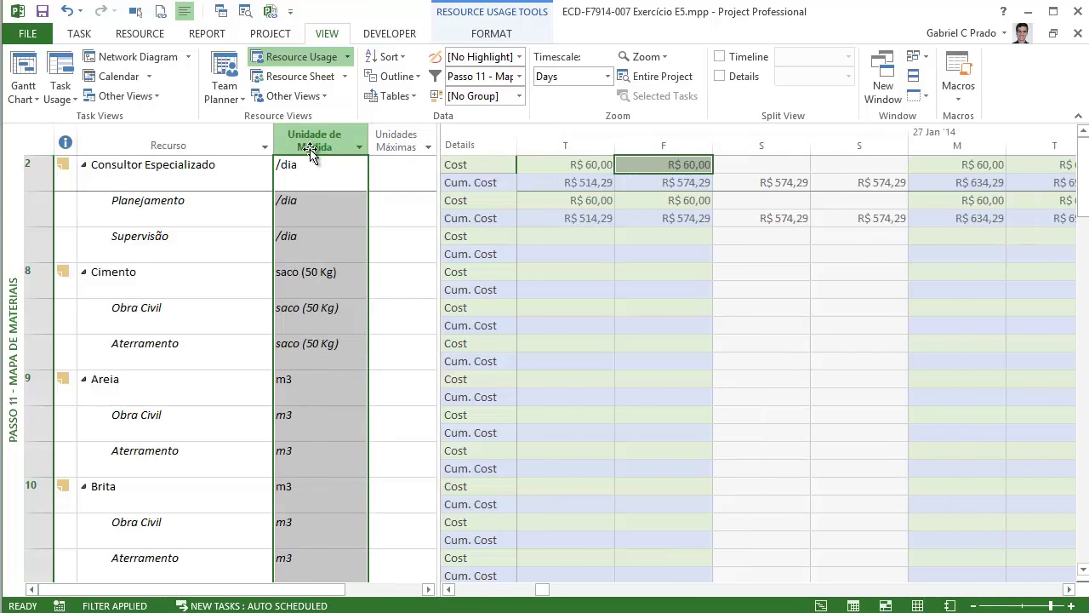
# - Remove the Unidades Máximas column from the materials table
pyautogui.moveTo(442, 208); pyautogui.dragTo(513, 221)
pyautogui.moveTo(446, 162); pyautogui.dragTo(503, 162)
pyautogui.click(400, 142)
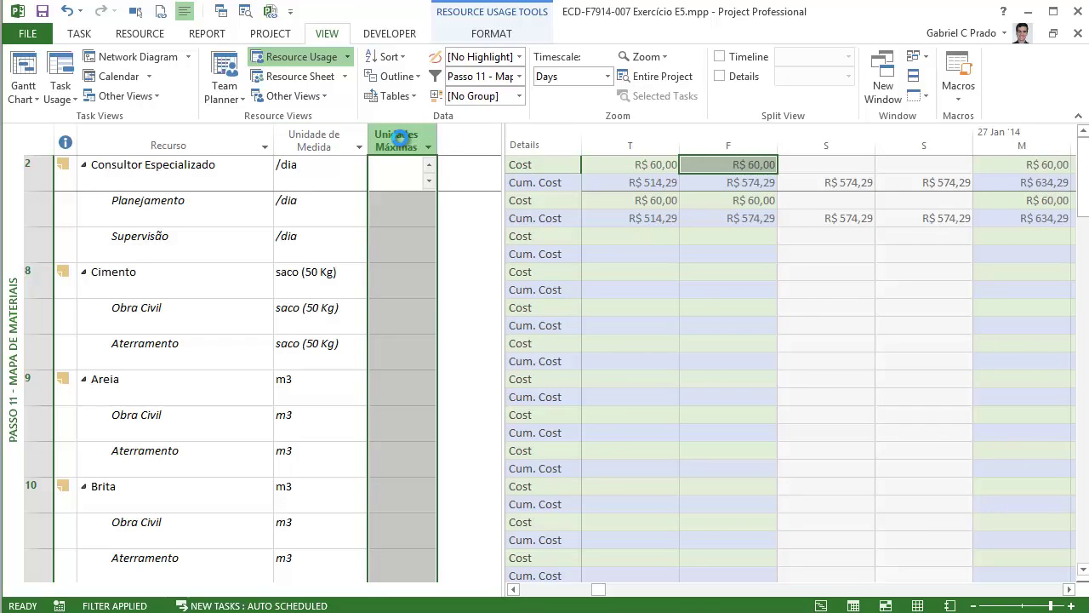
pyautogui.press('Delete')
pyautogui.click(172, 249)
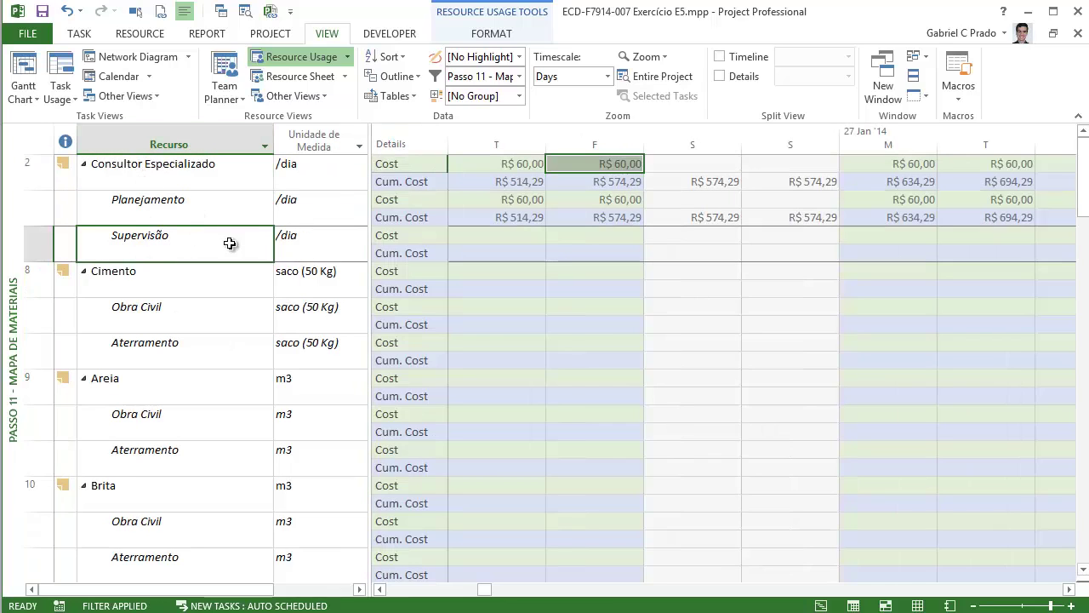
pyautogui.rightClick(401, 297)
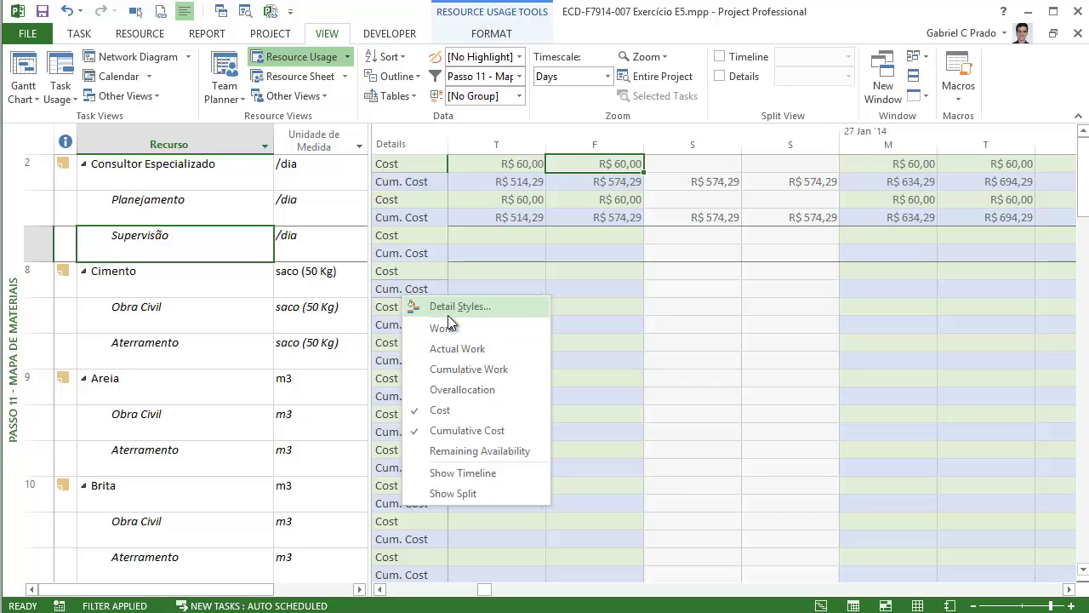
pyautogui.click(366, 230)
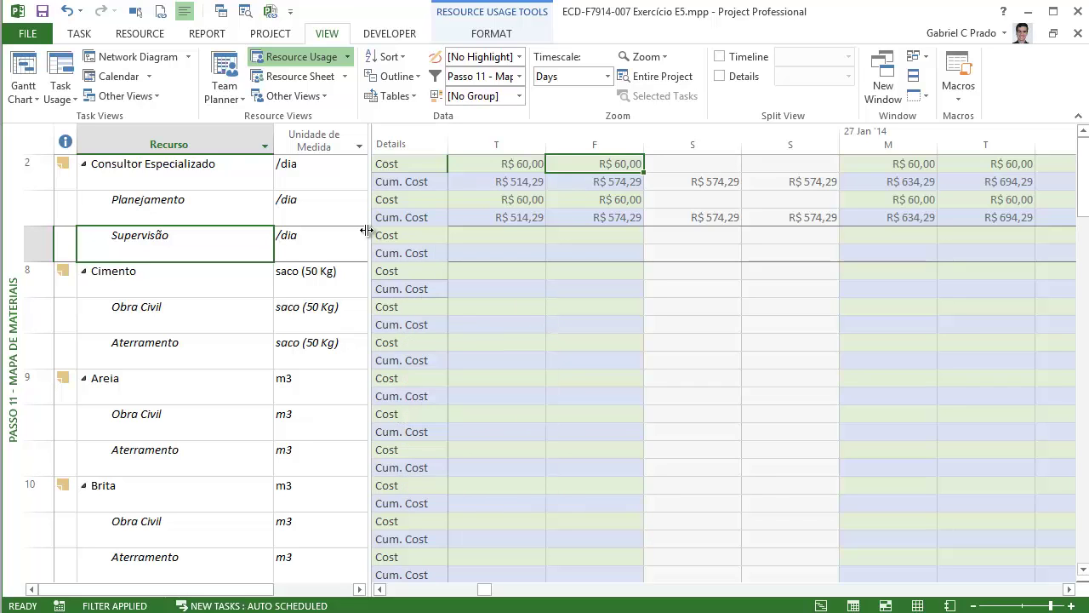
# - Insert a Work column before Unidade de Medida and fit its width to its contents
pyautogui.moveTo(398, 234); pyautogui.dragTo(507, 234)
pyautogui.rightClick(299, 129)
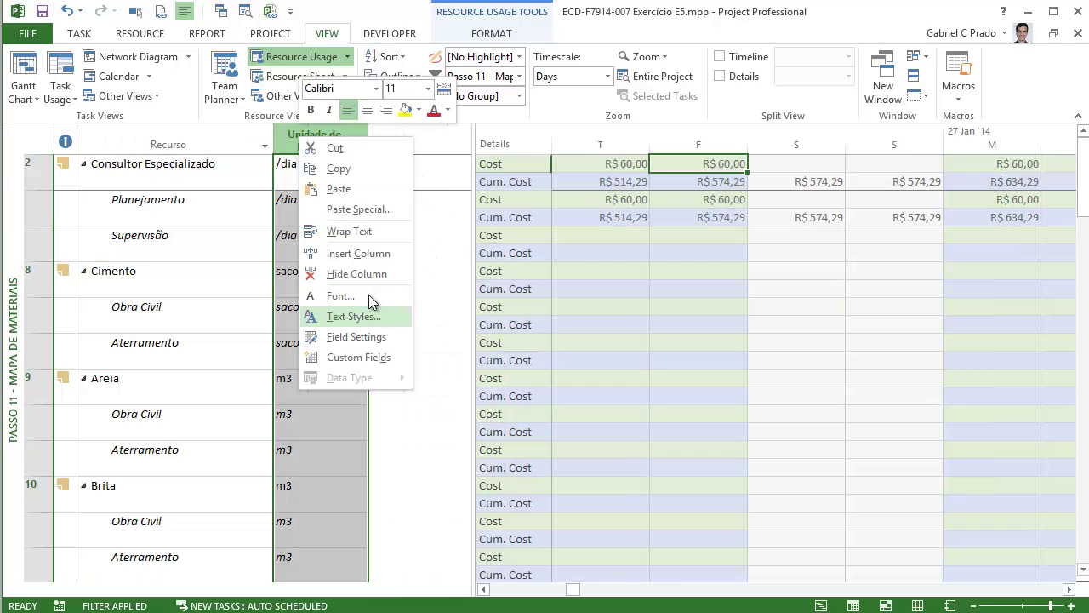
pyautogui.click(356, 253)
pyautogui.write('work')
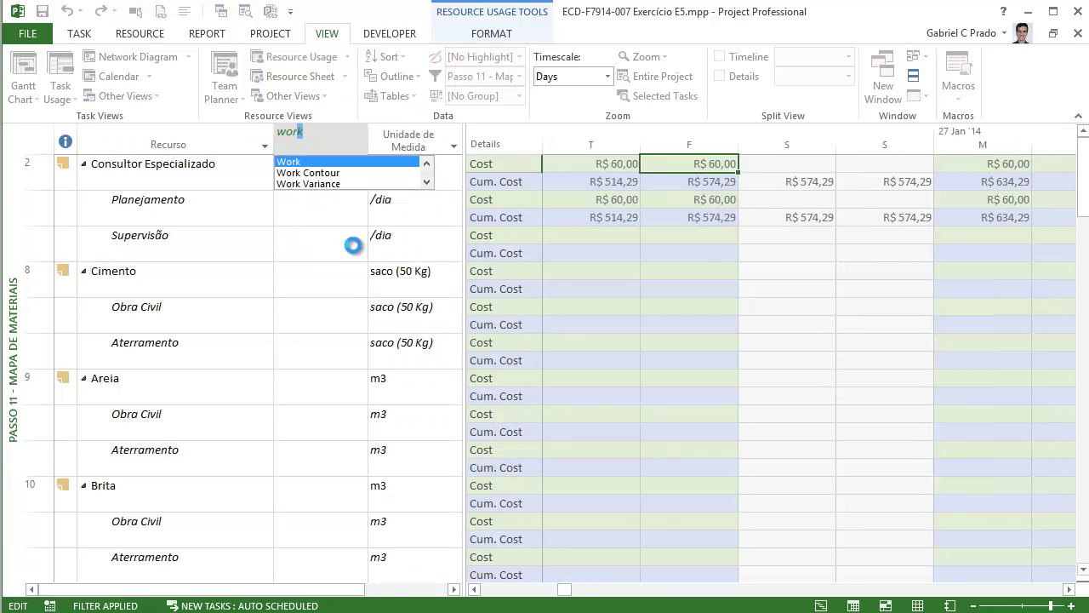
pyautogui.press('Return')
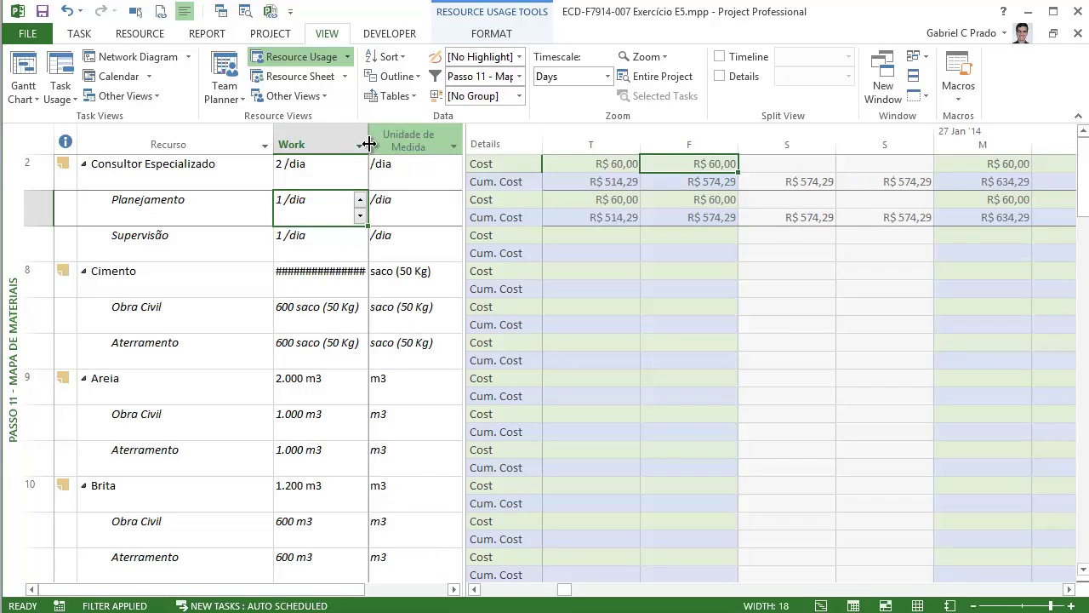
pyautogui.doubleClick(368, 144)
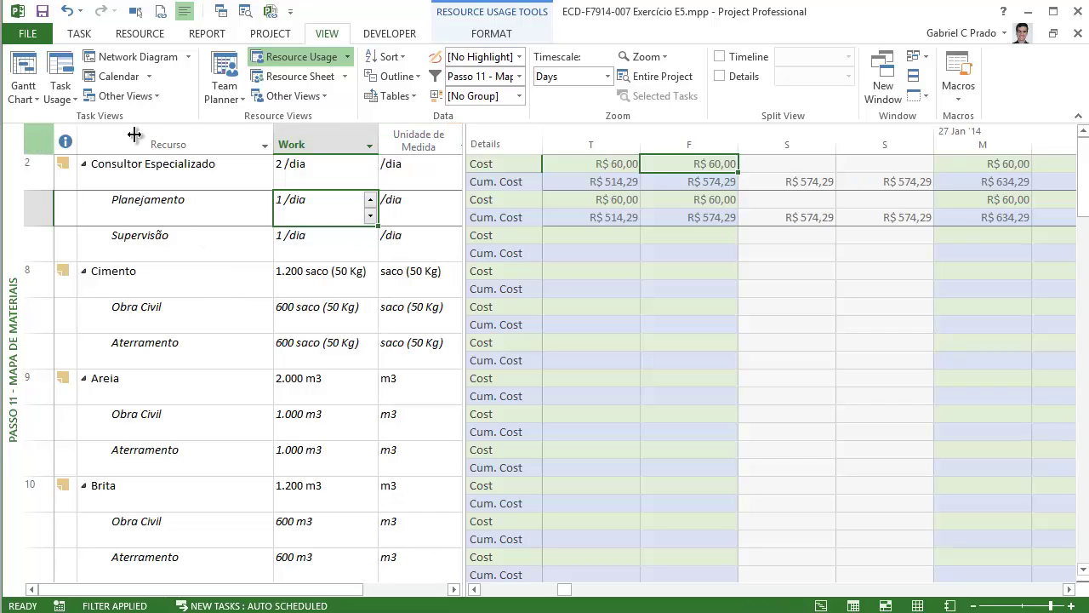
# - Collapse the assignments under all material resources and review the Work quantity of each material
pyautogui.click(38, 139)
pyautogui.click(397, 76)
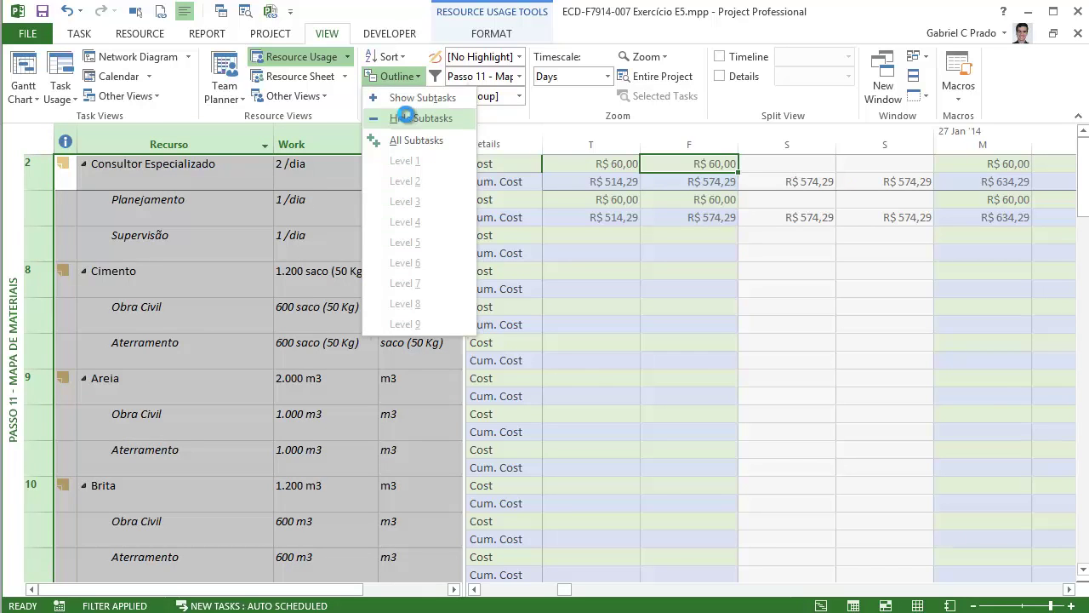
pyautogui.click(405, 117)
pyautogui.click(257, 256)
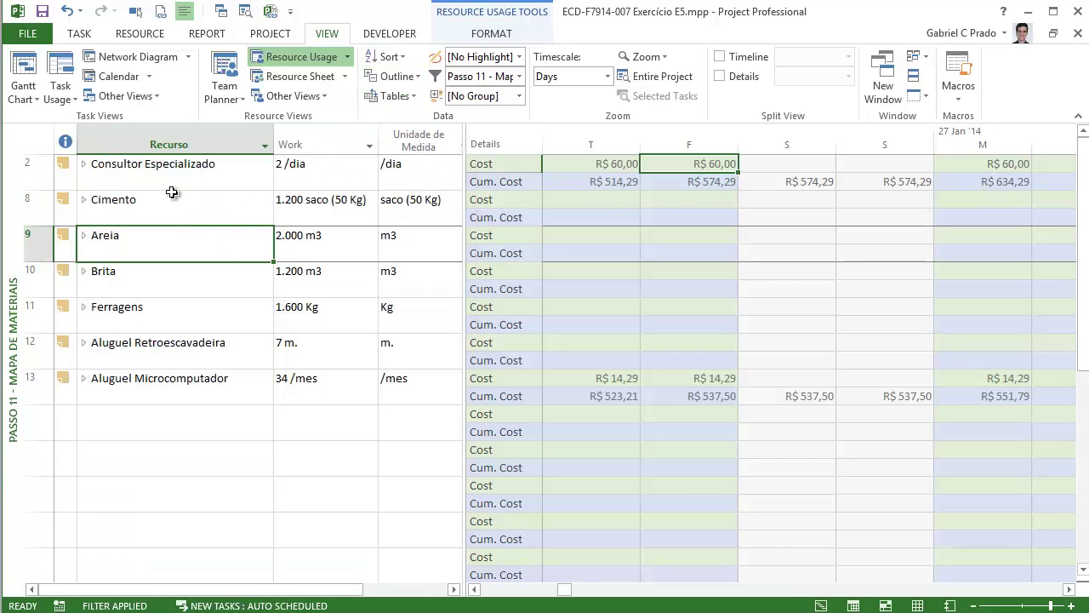
pyautogui.click(308, 250)
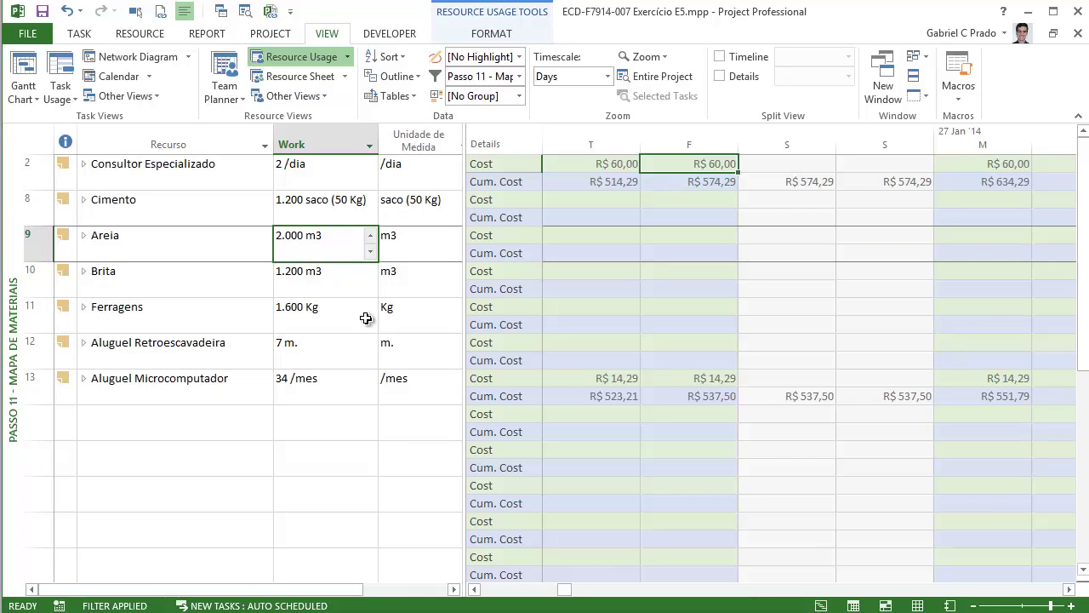
pyautogui.click(351, 279)
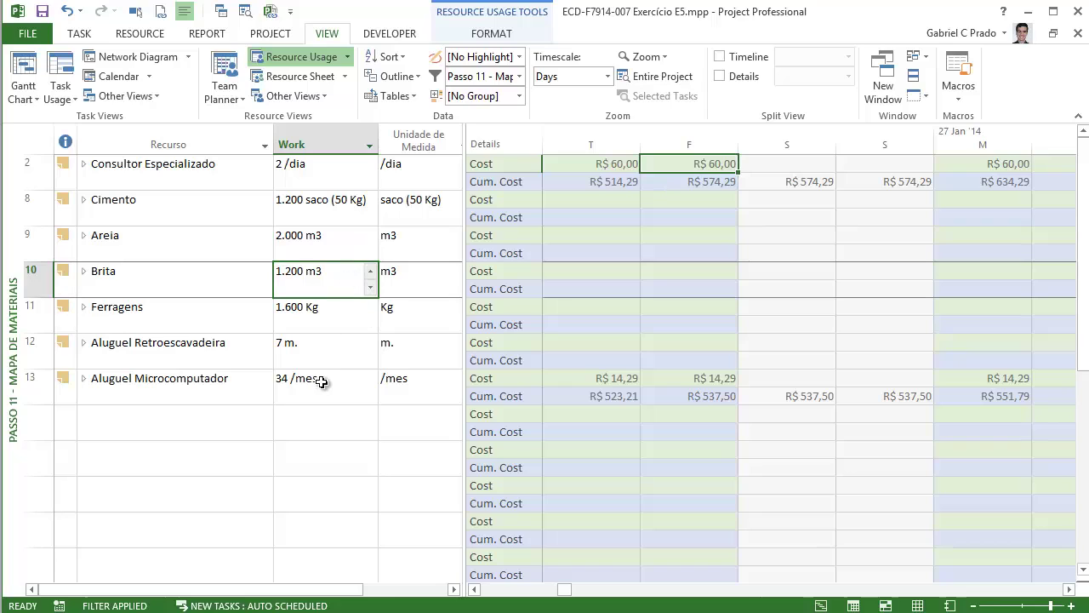
# - Set the timescale's middle tier units to Months and its bottom tier units to Weeks
pyautogui.click(315, 252)
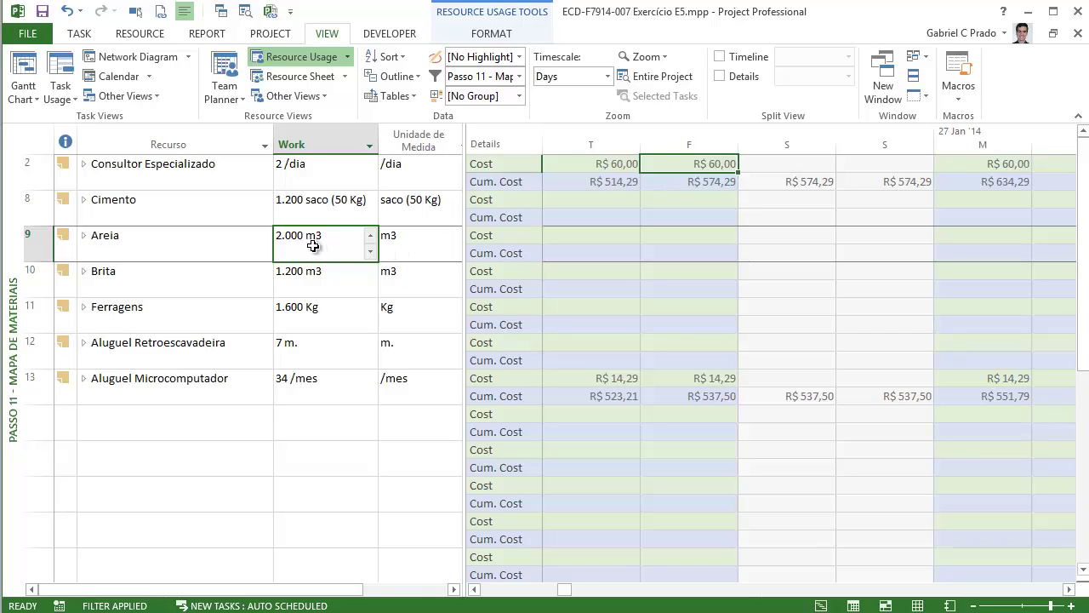
pyautogui.rightClick(593, 144)
pyautogui.click(637, 153)
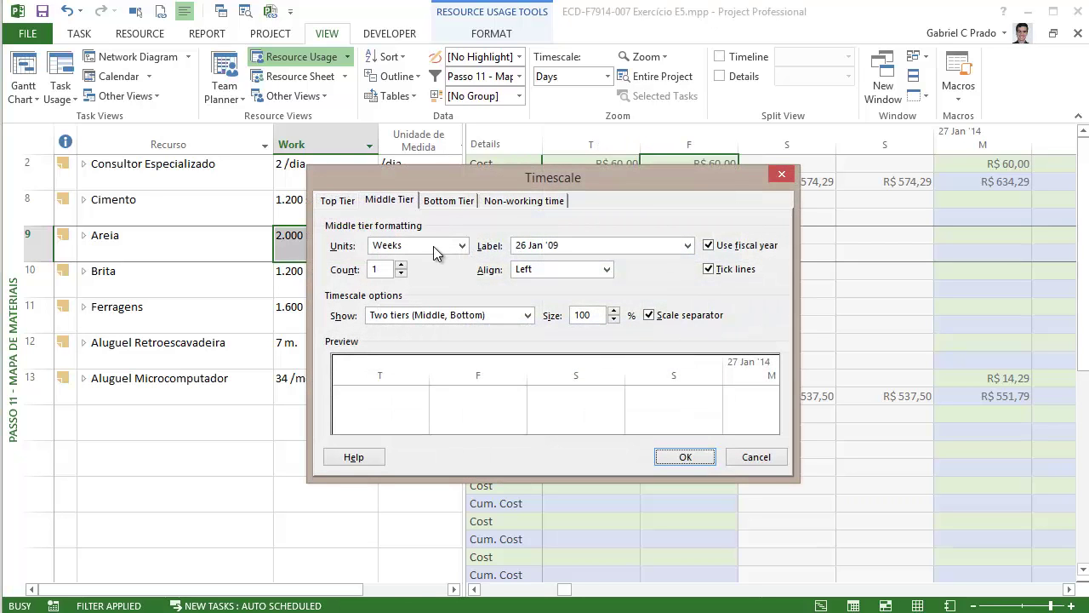
pyautogui.click(448, 200)
pyautogui.click(389, 199)
pyautogui.click(400, 245)
pyautogui.click(402, 295)
pyautogui.click(448, 201)
pyautogui.click(417, 246)
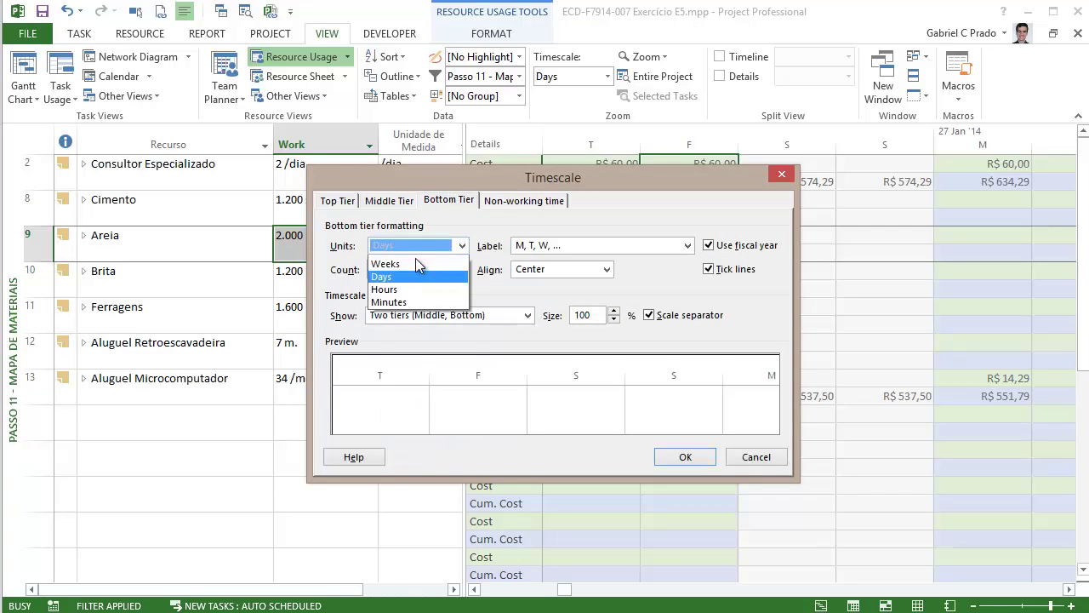
pyautogui.click(400, 329)
pyautogui.click(383, 201)
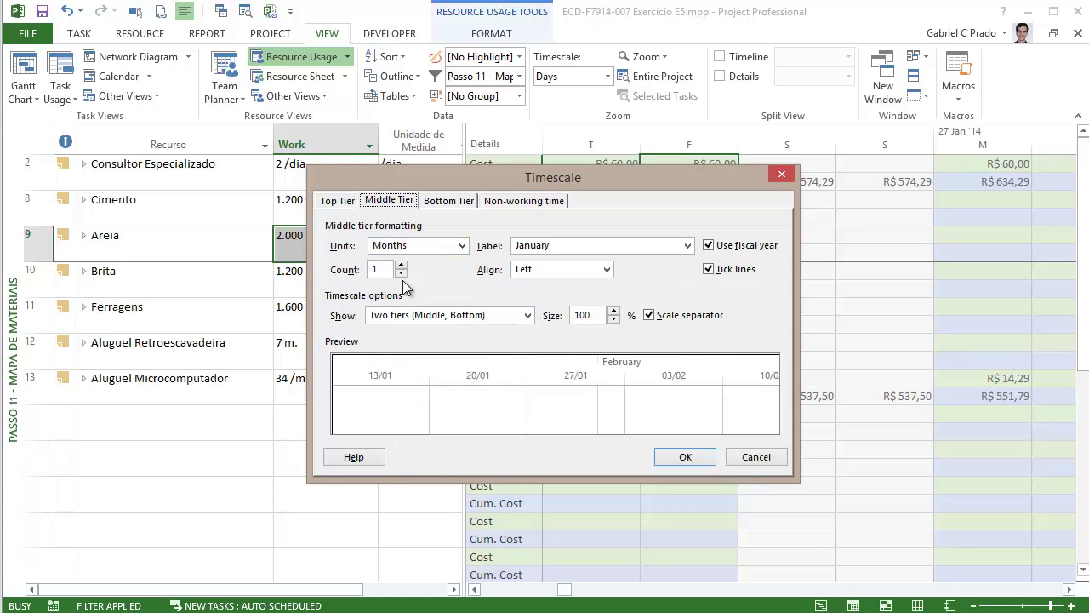
# - Show three timescale tiers with Years as the top tier, set the size to 80%, and apply the timescale
pyautogui.click(414, 315)
pyautogui.click(403, 356)
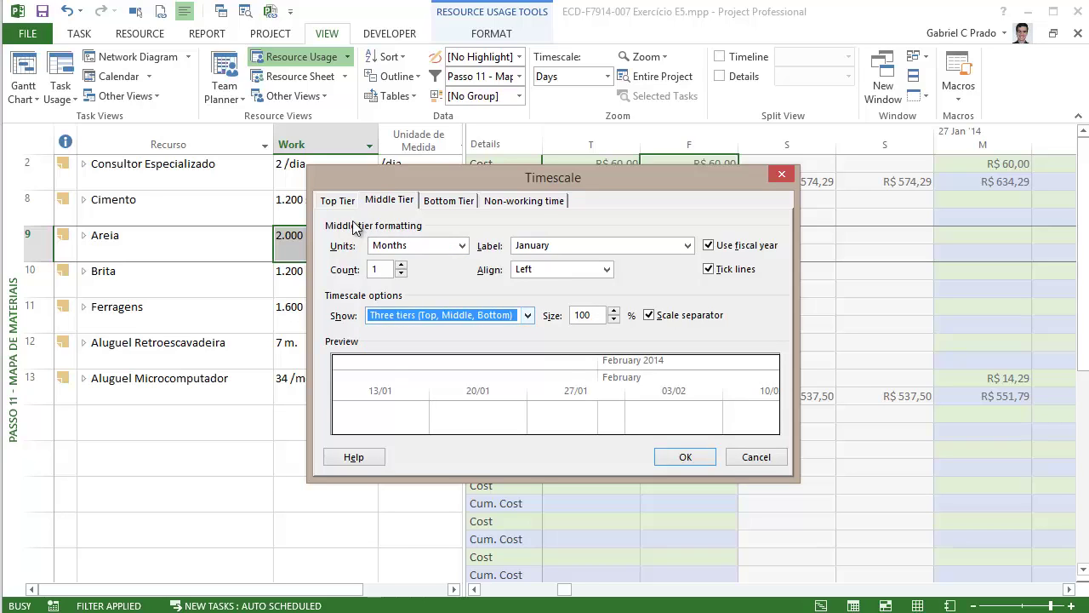
pyautogui.click(338, 201)
pyautogui.click(383, 245)
pyautogui.click(399, 259)
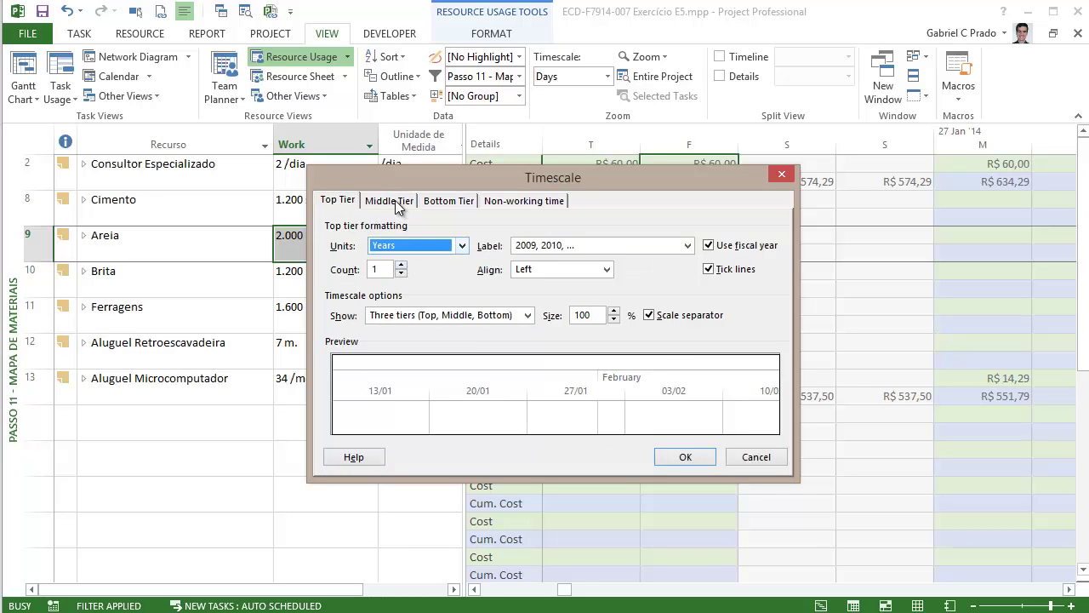
pyautogui.click(393, 201)
pyautogui.click(449, 201)
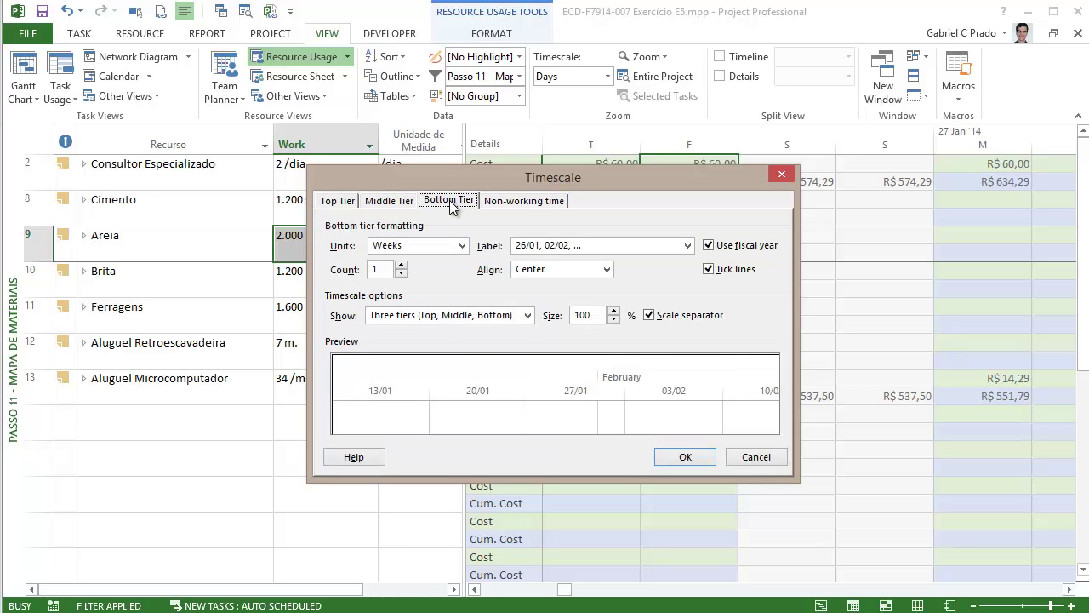
pyautogui.doubleClick(595, 314)
pyautogui.write('80')
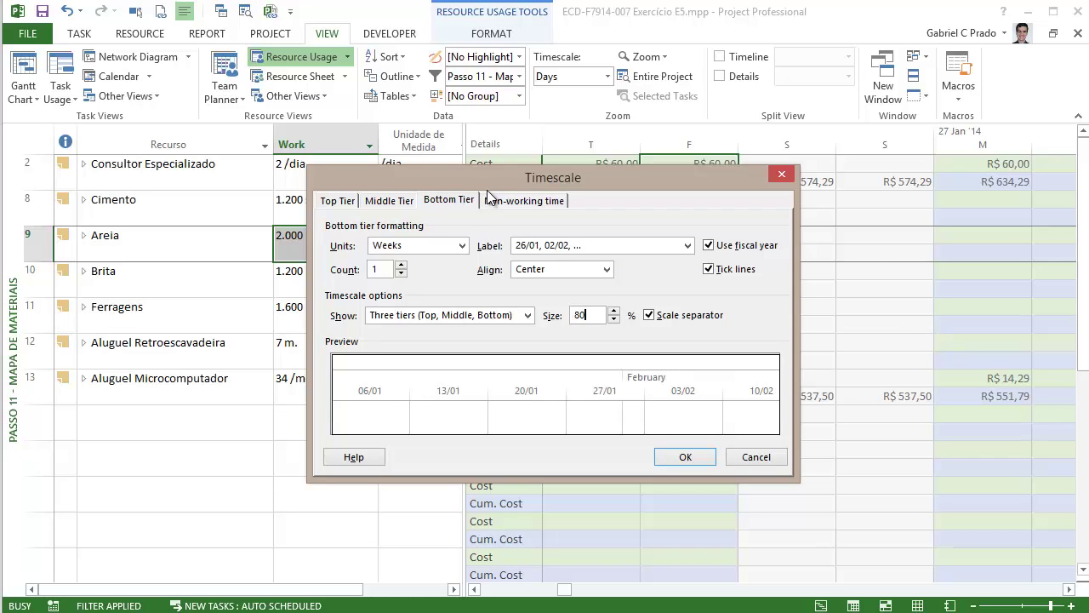
pyautogui.click(686, 458)
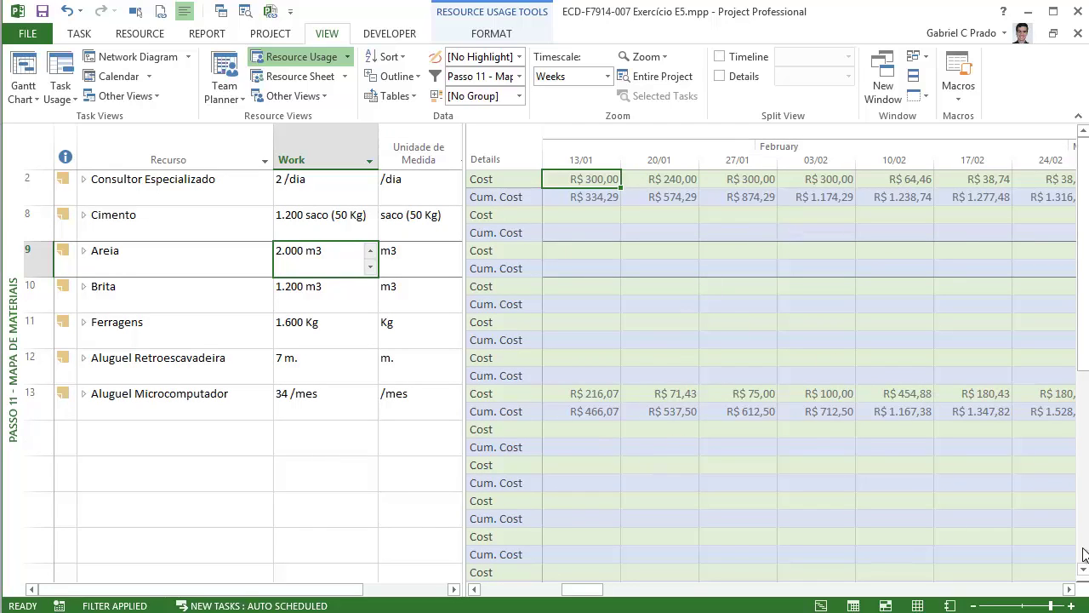
# - Add the Work row to the timephased details of the material resources
pyautogui.rightClick(498, 231)
pyautogui.click(515, 247)
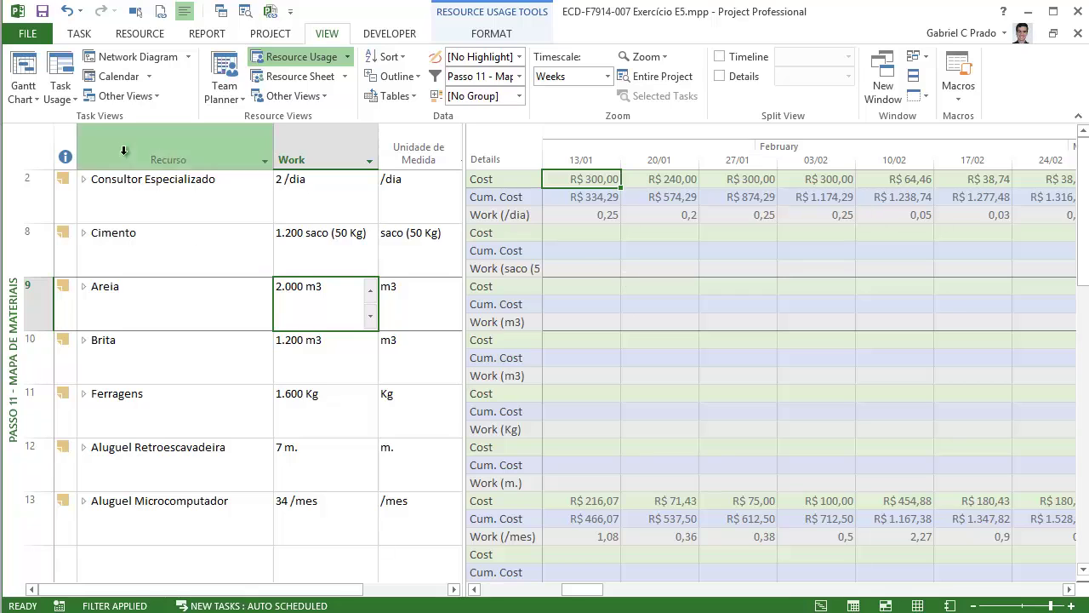
# - Bring Areia's scheduled usage into view and examine its weekly Work quantities from the end of September through October
pyautogui.click(147, 296)
pyautogui.click(135, 11)
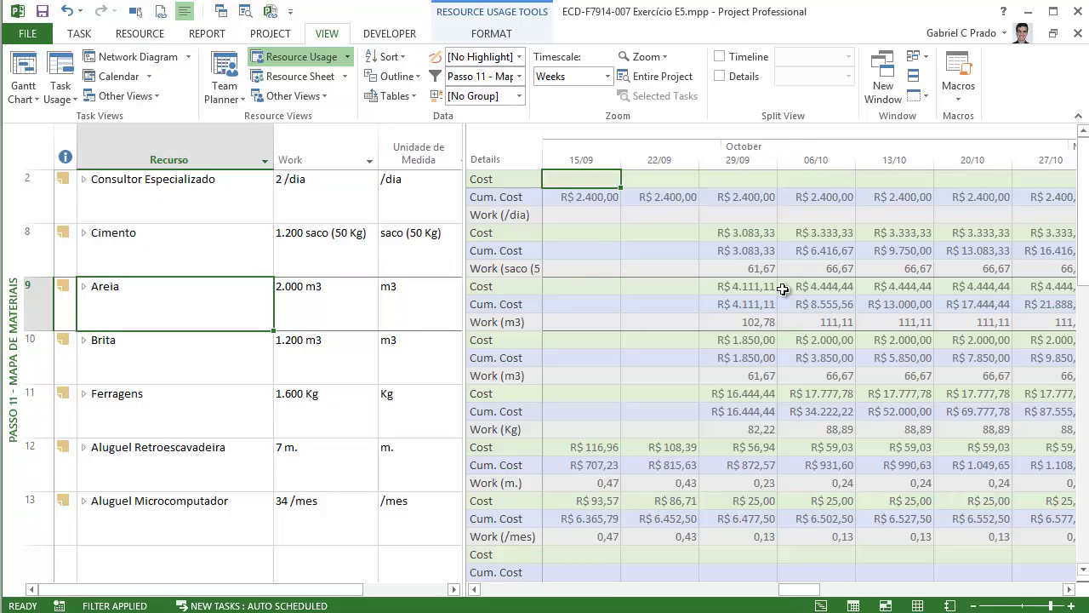
pyautogui.click(753, 325)
pyautogui.click(813, 321)
pyautogui.click(894, 322)
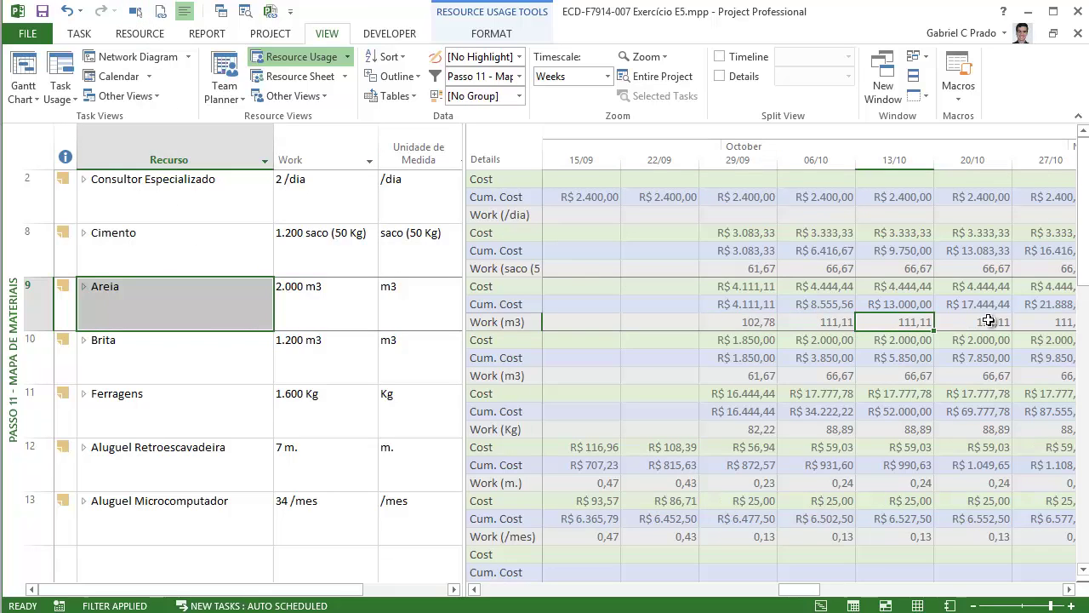
pyautogui.click(987, 321)
# - Change the timescale to two tiers, with Years as the middle tier and Months as the bottom tier
pyautogui.rightClick(713, 161)
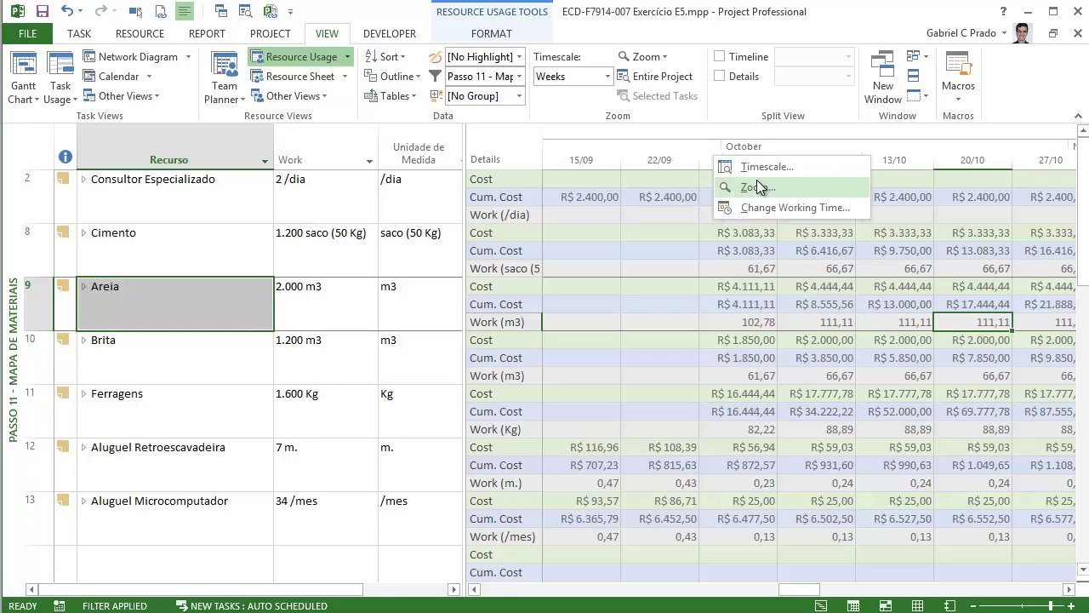
pyautogui.click(756, 185)
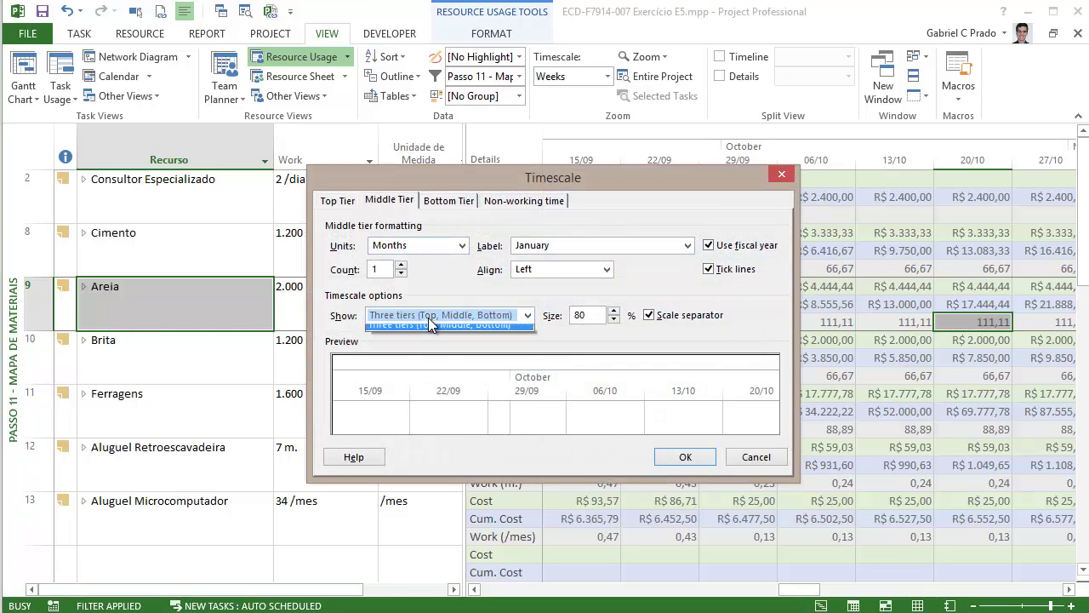
pyautogui.click(428, 317)
pyautogui.click(429, 345)
pyautogui.click(410, 246)
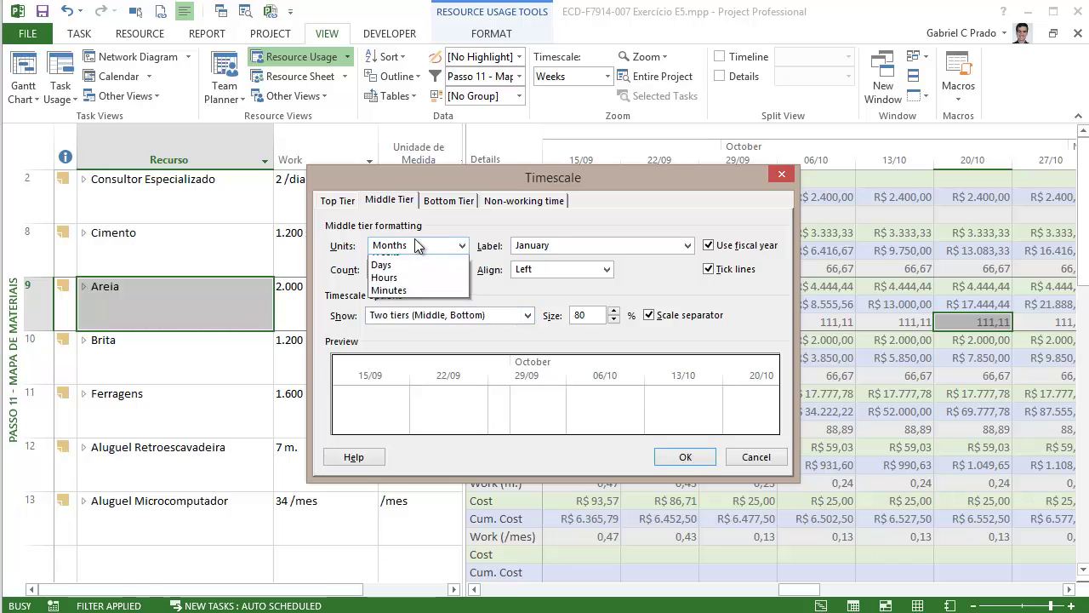
pyautogui.click(406, 258)
pyautogui.click(447, 200)
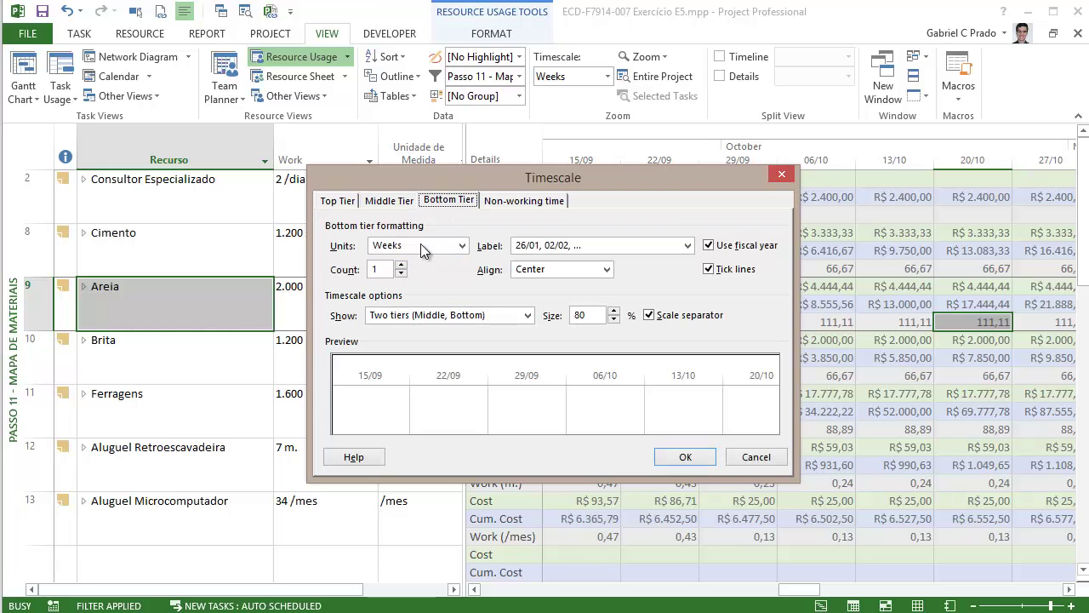
pyautogui.click(420, 245)
pyautogui.click(410, 296)
pyautogui.click(685, 457)
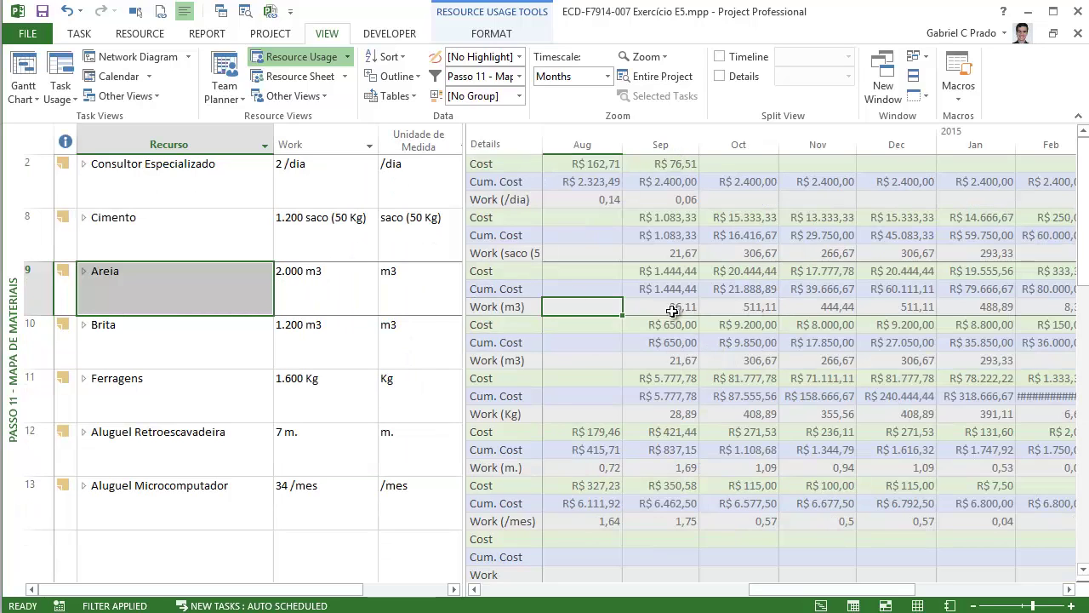
# - Examine Areia's monthly Work quantities across its whole scheduled period, from August 2014 into 2015
pyautogui.press('Right')
pyautogui.press('Right')
pyautogui.press('Right')
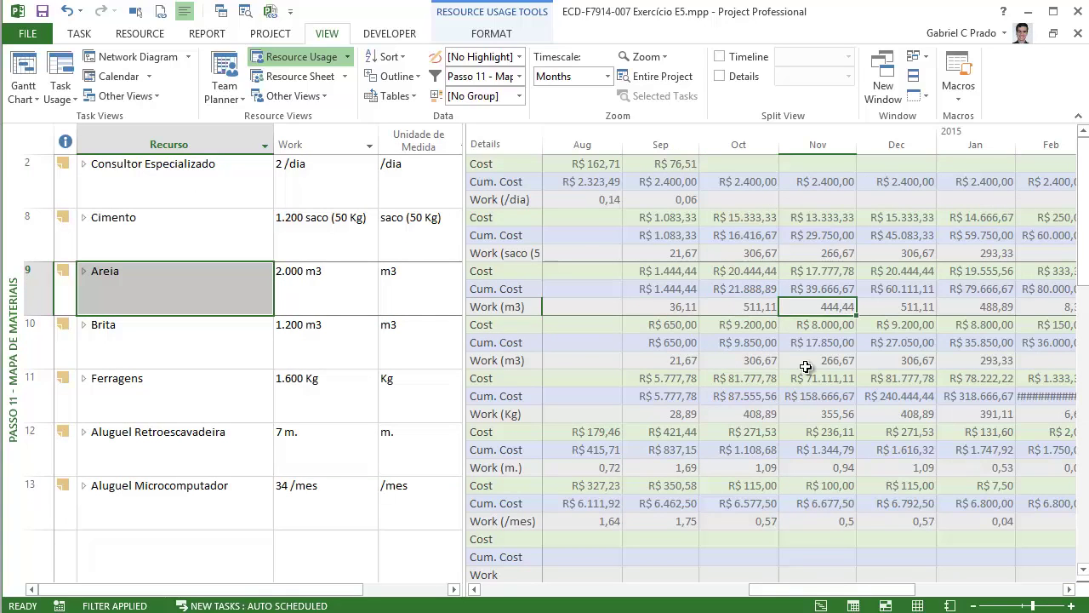
pyautogui.press('Right')
pyautogui.press('Right')
pyautogui.press('Right')
pyautogui.press('Right')
pyautogui.press('Right')
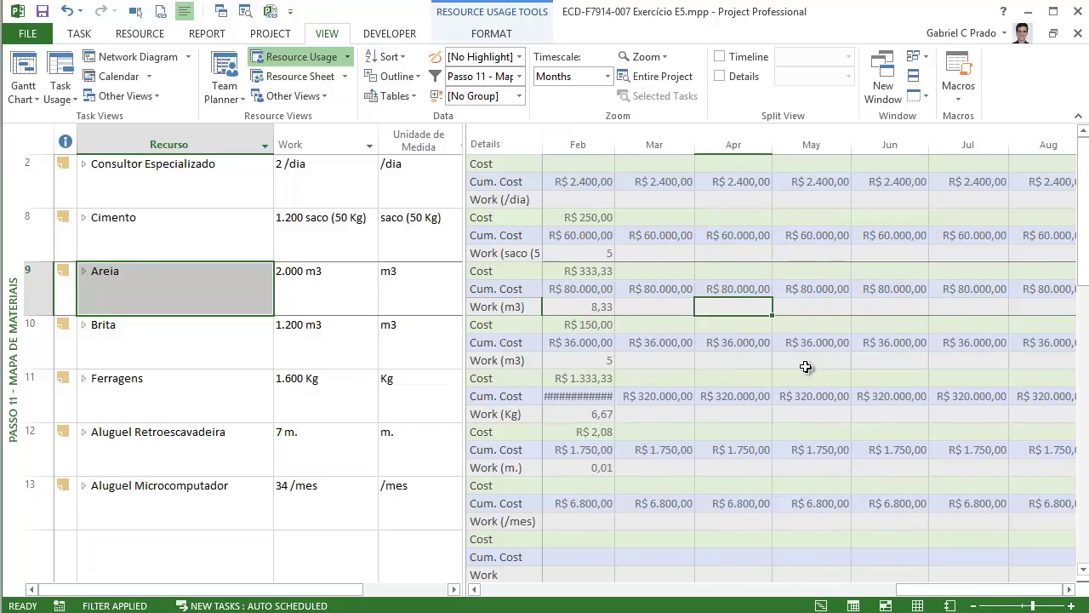
pyautogui.press('Left')
pyautogui.press('Left')
pyautogui.press('Left')
pyautogui.press('Left')
pyautogui.press('Left')
pyautogui.press('Left')
pyautogui.press('Left')
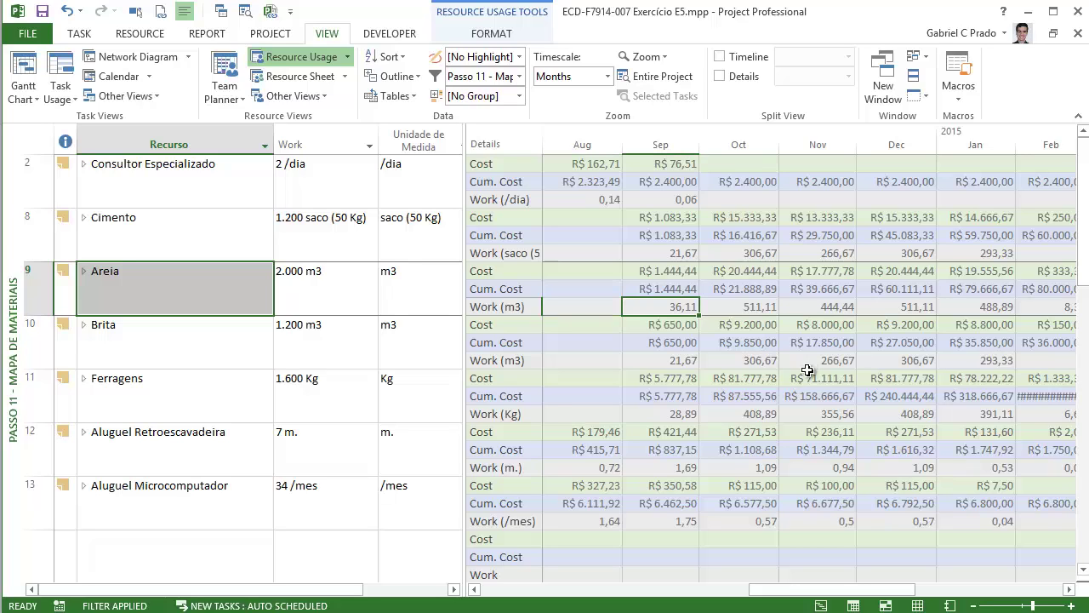
pyautogui.click(578, 305)
pyautogui.click(674, 308)
pyautogui.click(802, 313)
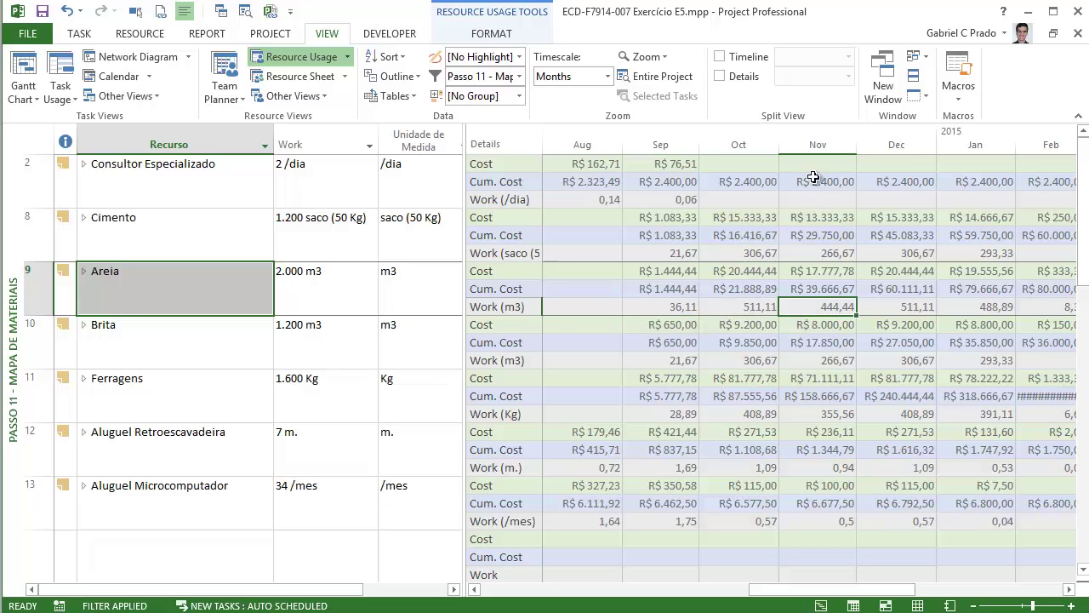
# - Select Areia's monthly work values from December to February and expand Areia to list its task assignments
pyautogui.click(1070, 590)
pyautogui.moveTo(747, 304); pyautogui.dragTo(847, 327)
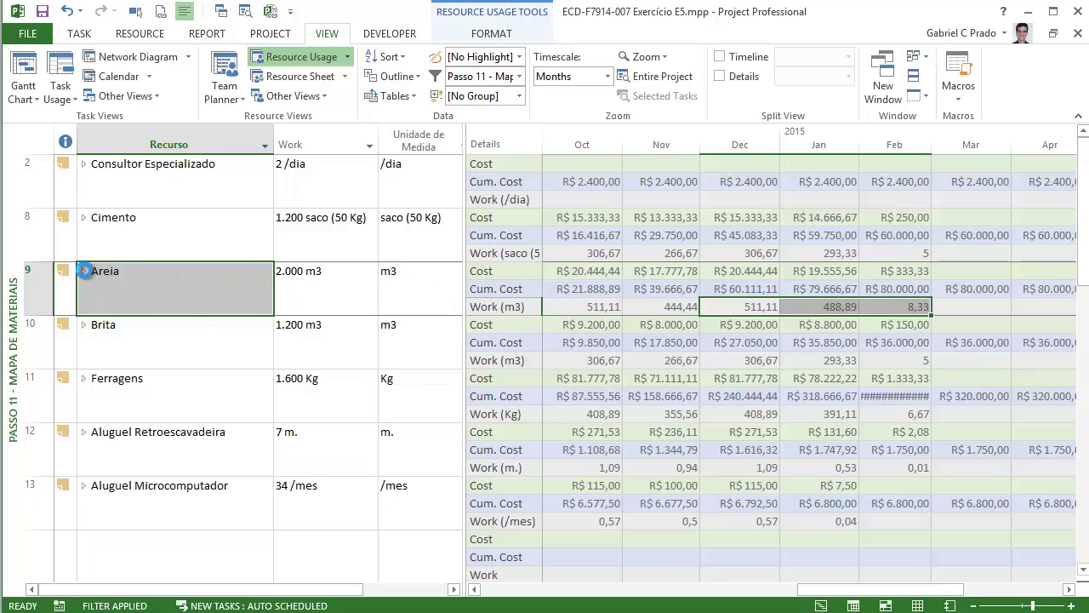
pyautogui.click(83, 270)
pyautogui.press('Down')
pyautogui.press('Up')
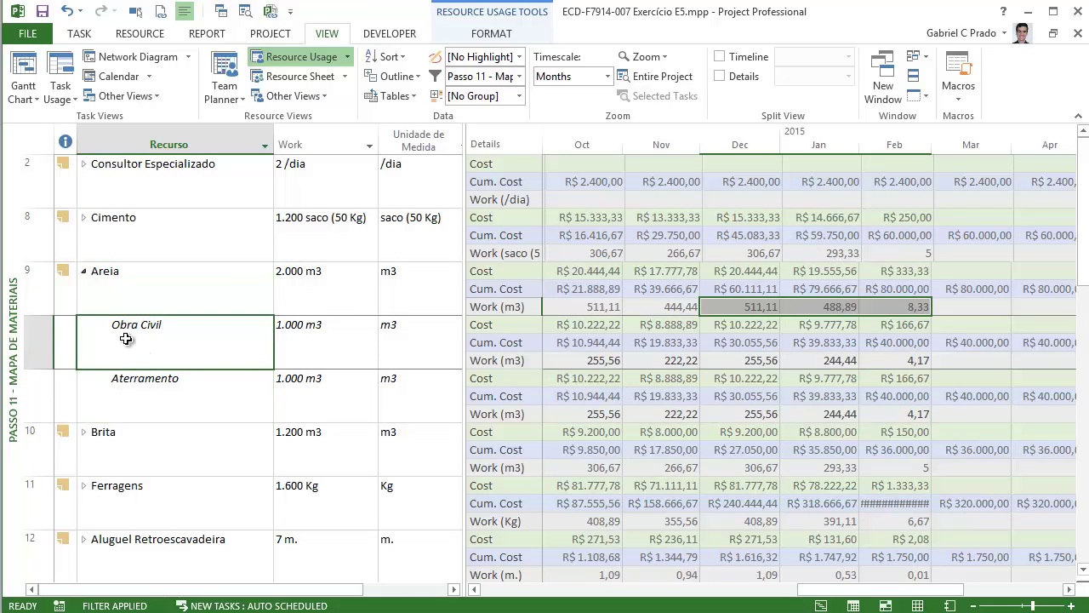
# - Compare the Obra Civil and Aterramento assignments under Areia, including their monthly cost and work values
pyautogui.press('Down')
pyautogui.press('Up')
pyautogui.press('Down')
pyautogui.press('Up')
pyautogui.press('Down')
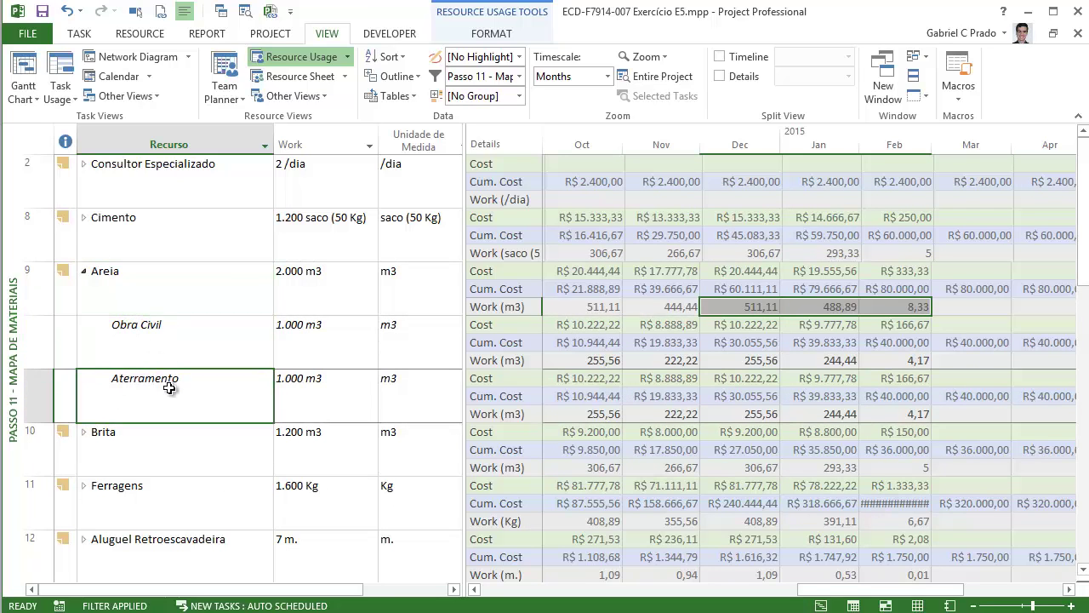
pyautogui.click(141, 340)
pyautogui.click(147, 394)
pyautogui.click(140, 344)
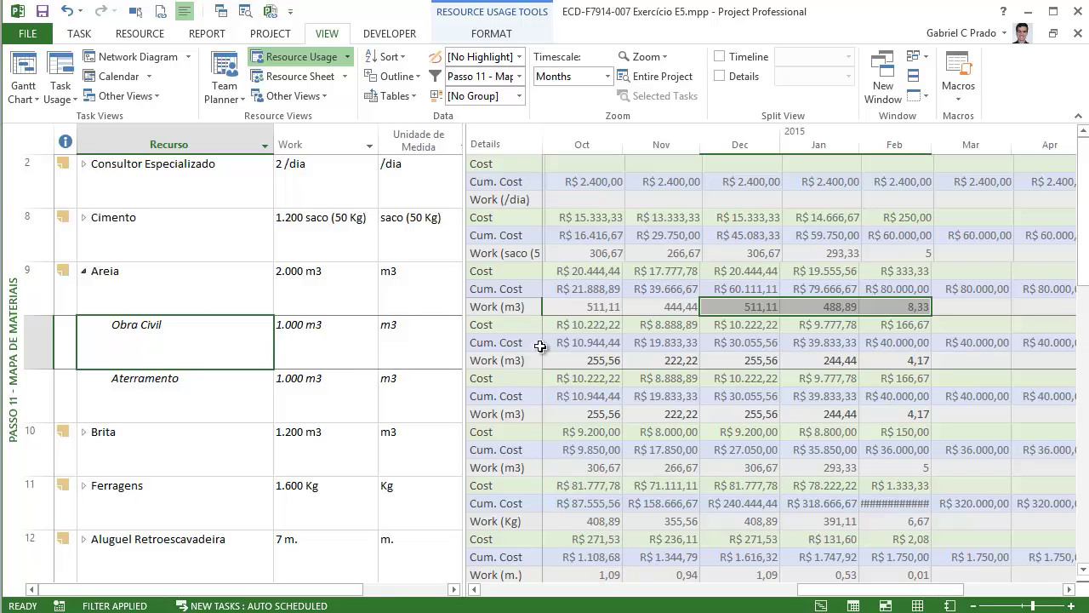
# - Hide the Work row in the time-phased details, keeping only Cost and Cumulative Cost
pyautogui.rightClick(503, 249)
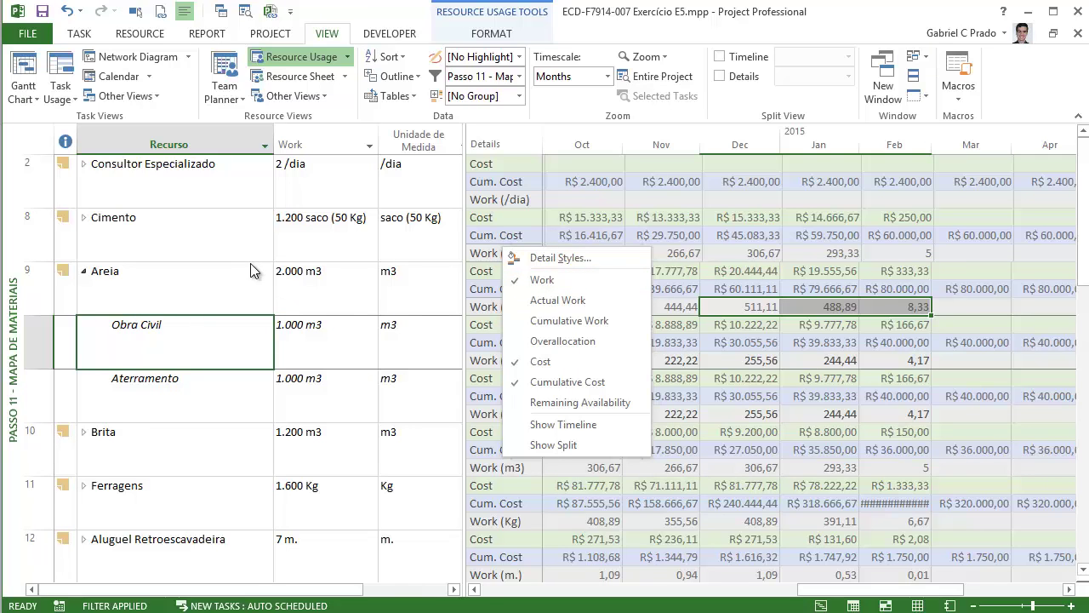
pyautogui.click(536, 281)
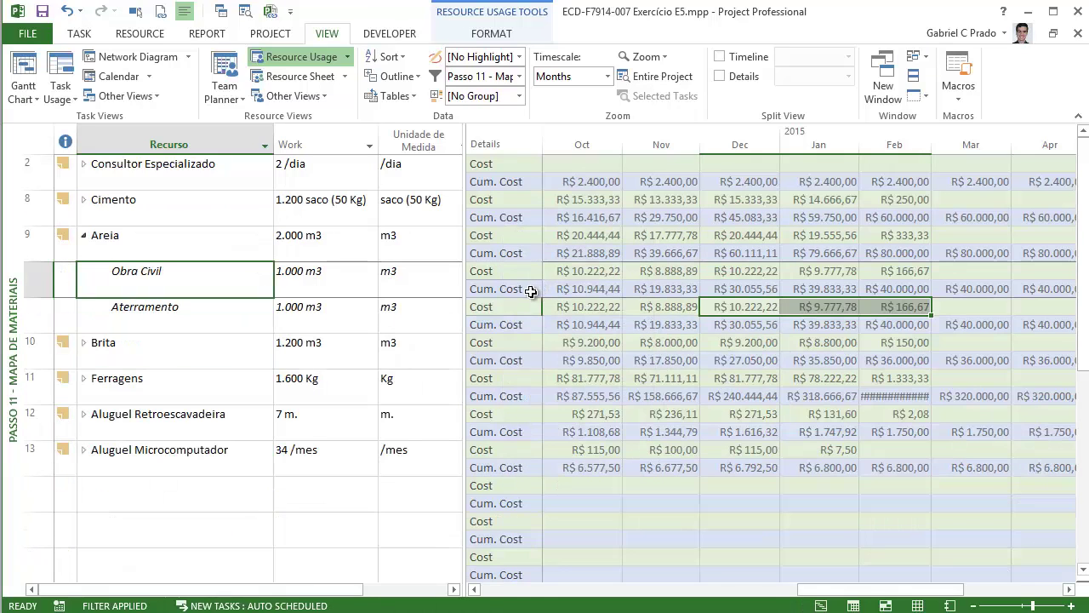
# - Examine the task durations, baseline durations and dates in the Gantt Chart, and return to the resource usage view
pyautogui.click(23, 77)
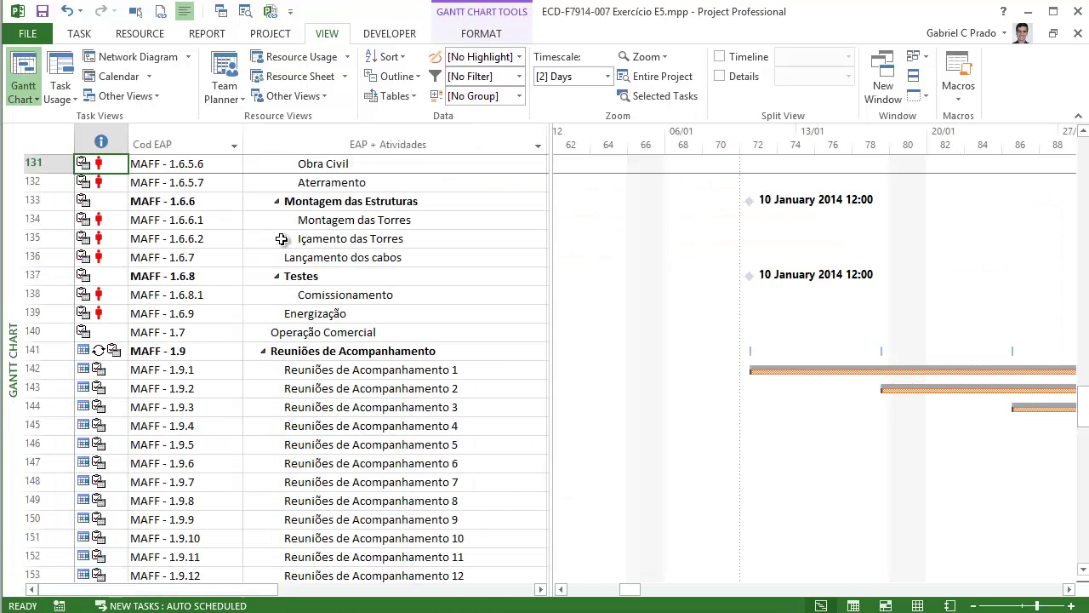
pyautogui.moveTo(553, 272); pyautogui.dragTo(783, 315)
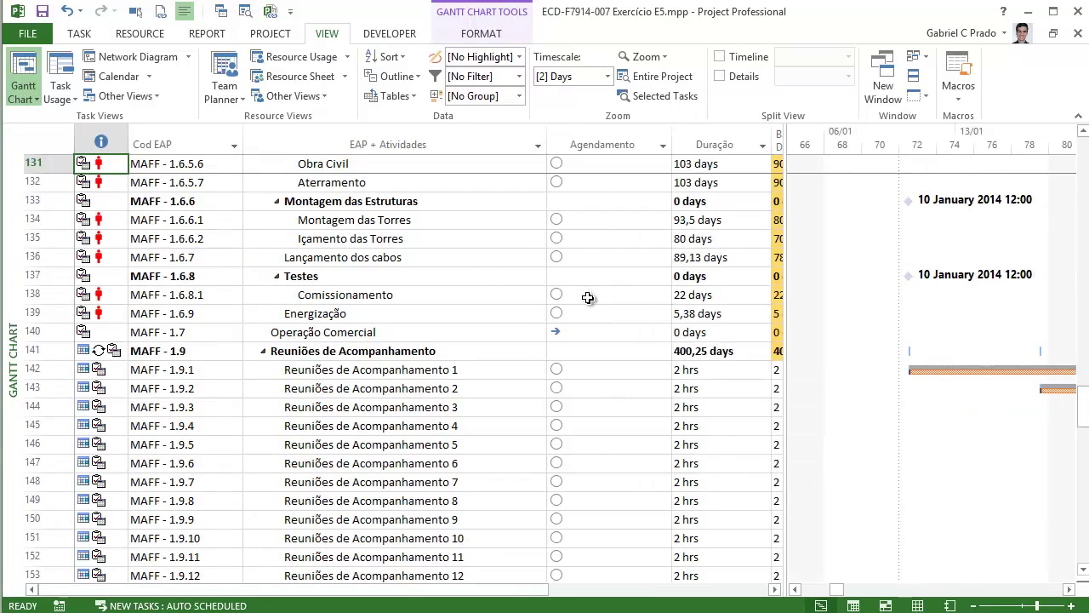
pyautogui.scroll(20, 563, 296)
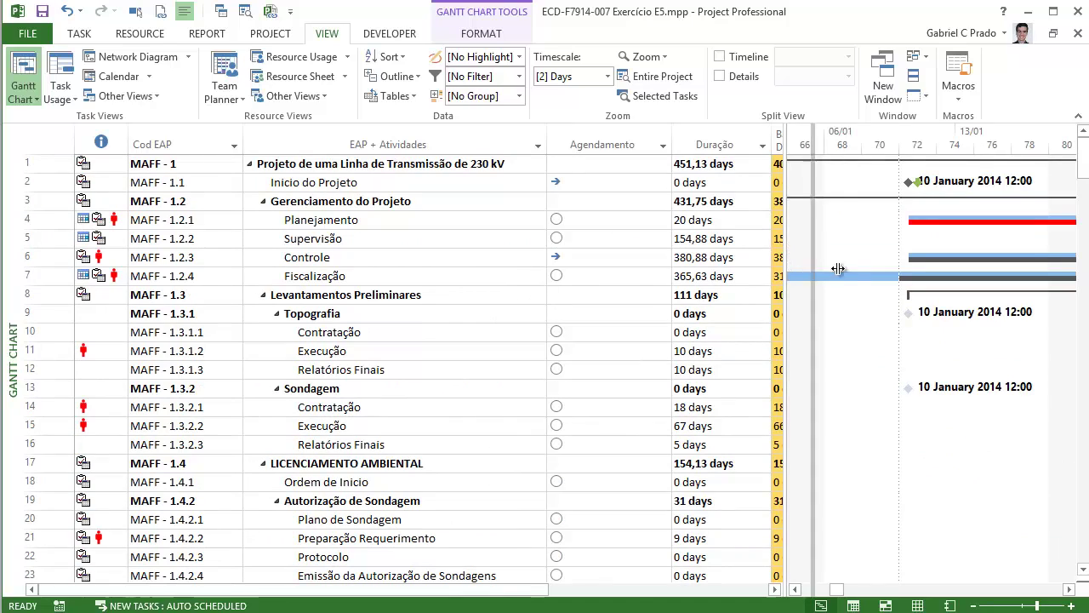
pyautogui.moveTo(784, 297); pyautogui.dragTo(991, 297)
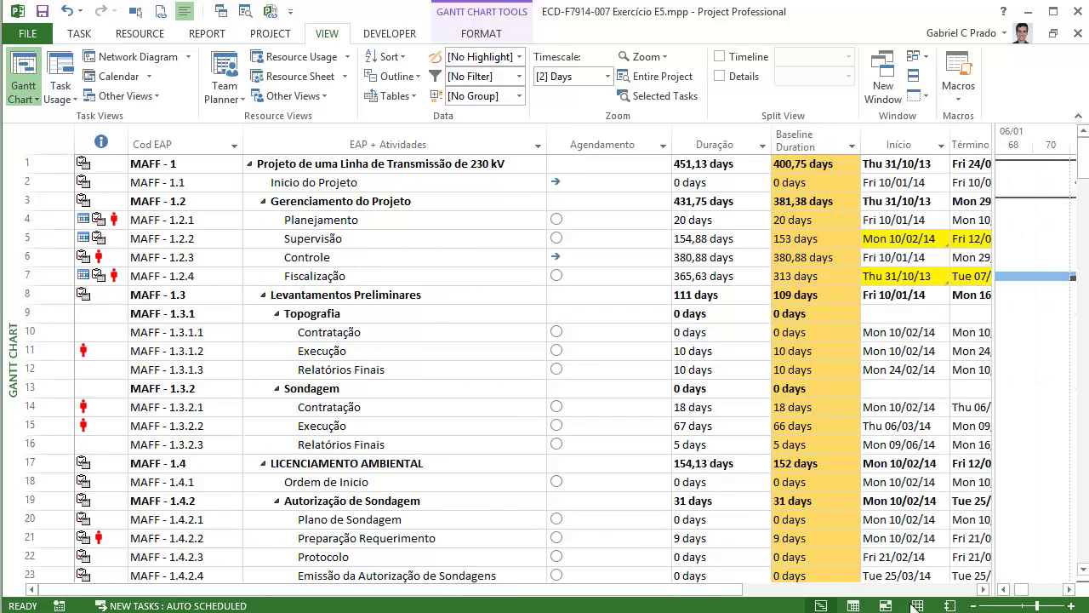
pyautogui.click(67, 11)
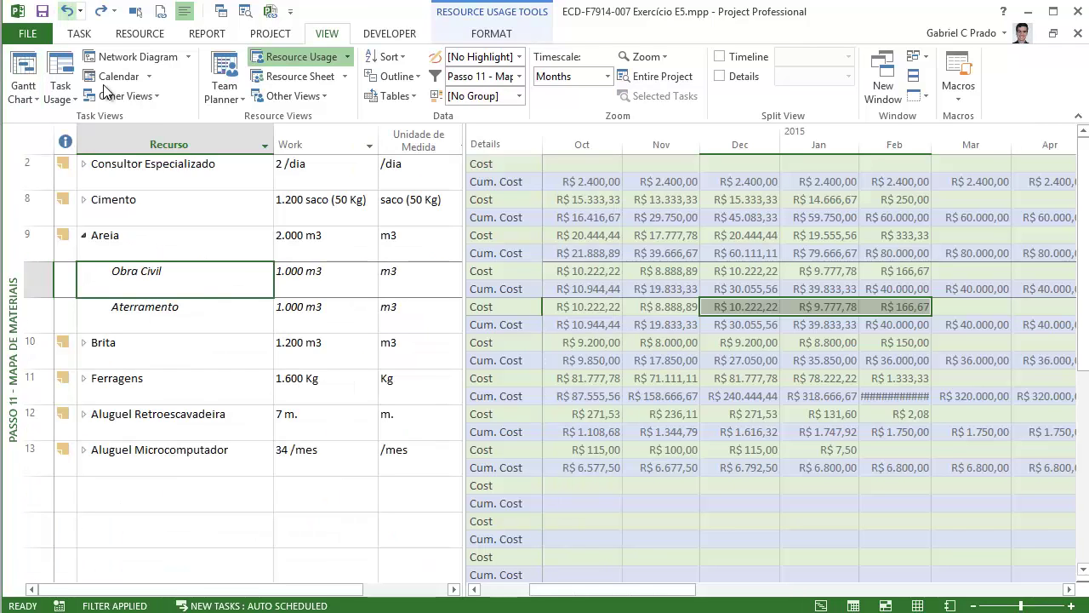
# - Expand the Consultor Especializado resource to list its task assignments
pyautogui.doubleClick(121, 174)
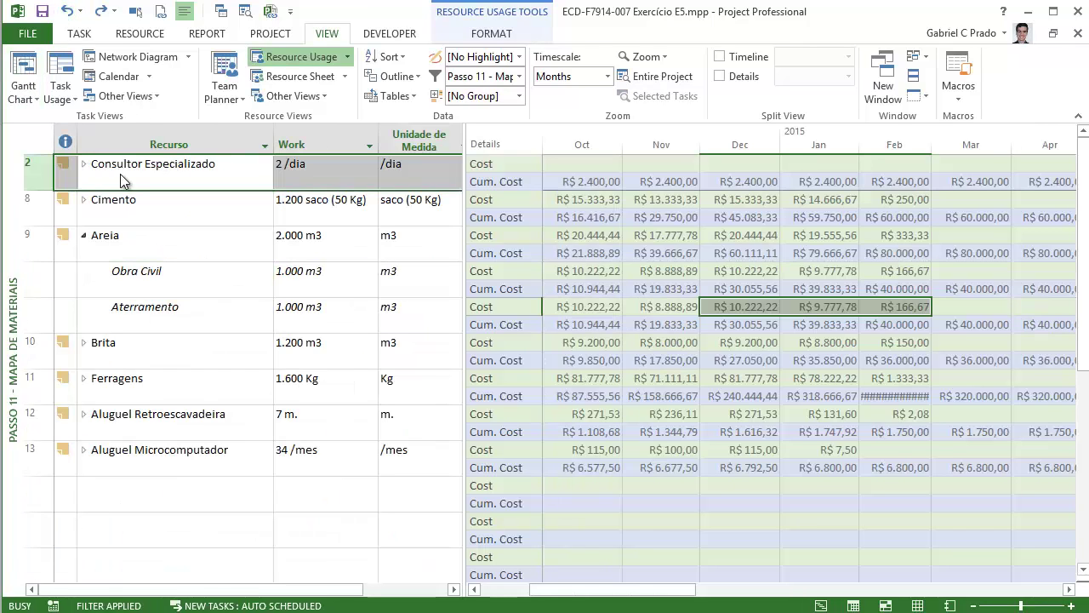
pyautogui.click(783, 126)
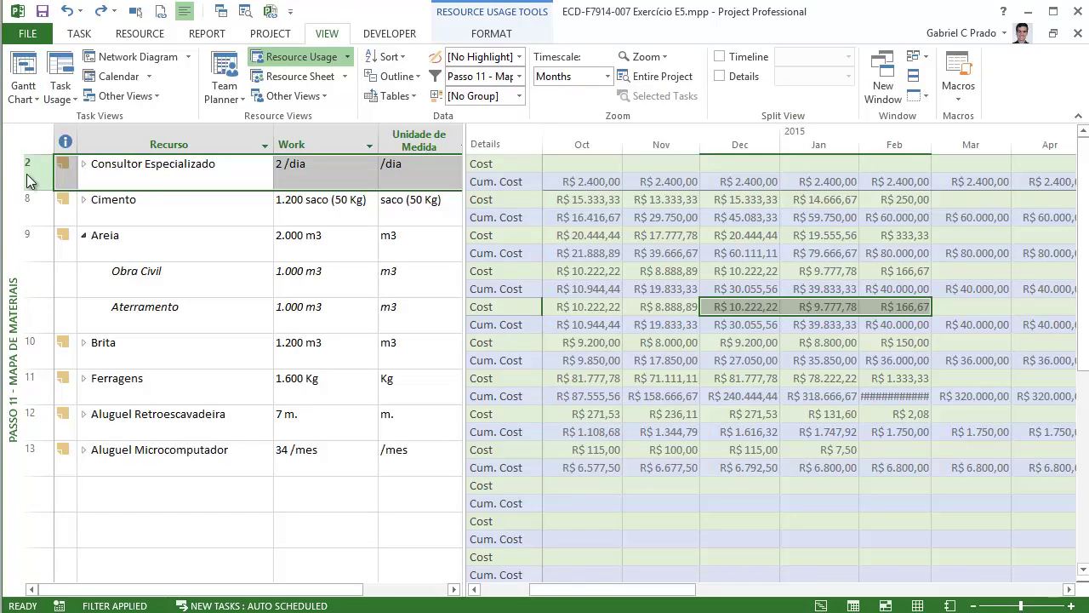
pyautogui.click(83, 163)
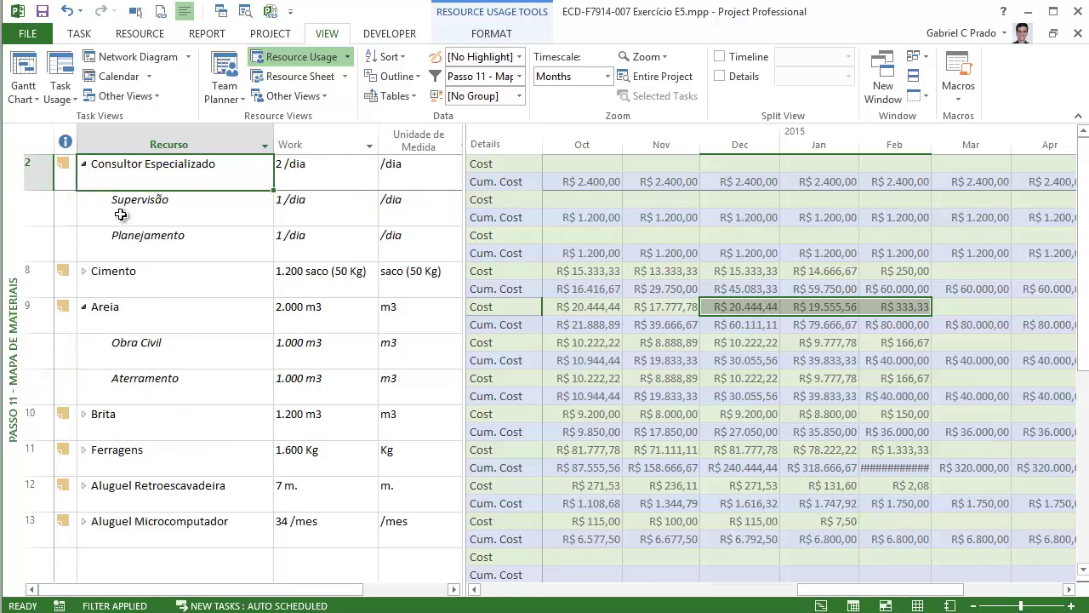
# - Set the work of Consultor Especializado's Planejamento assignment to 3
pyautogui.doubleClick(176, 234)
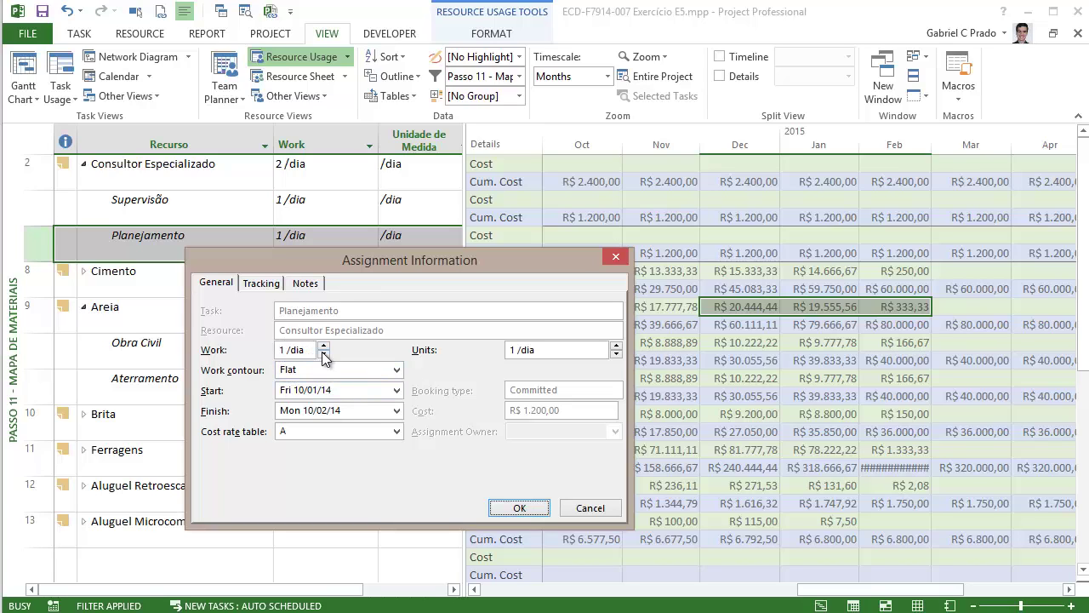
pyautogui.click(324, 354)
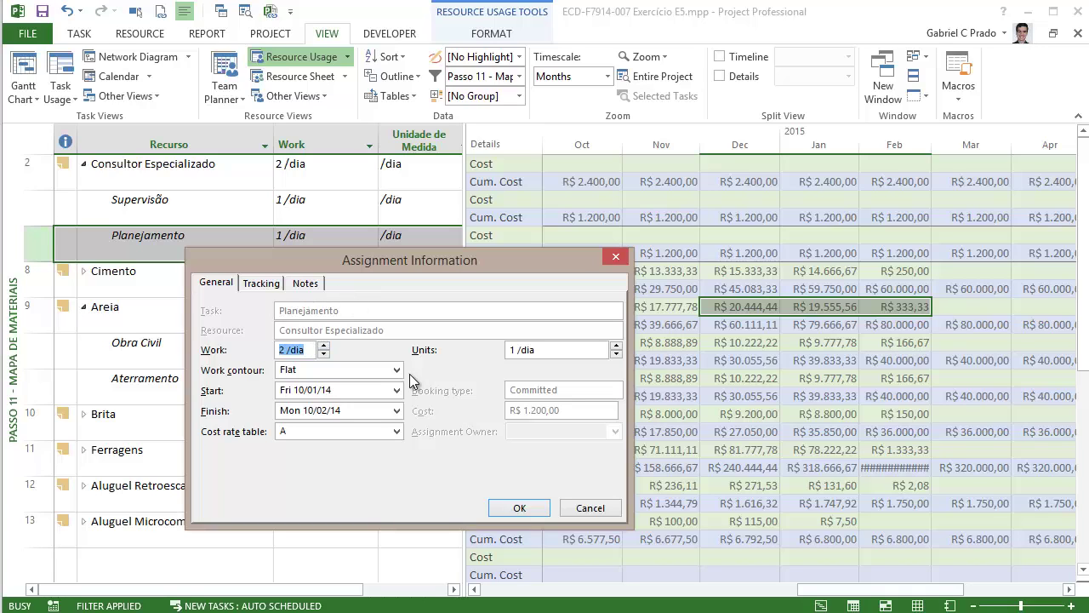
pyautogui.write('3')
pyautogui.click(529, 508)
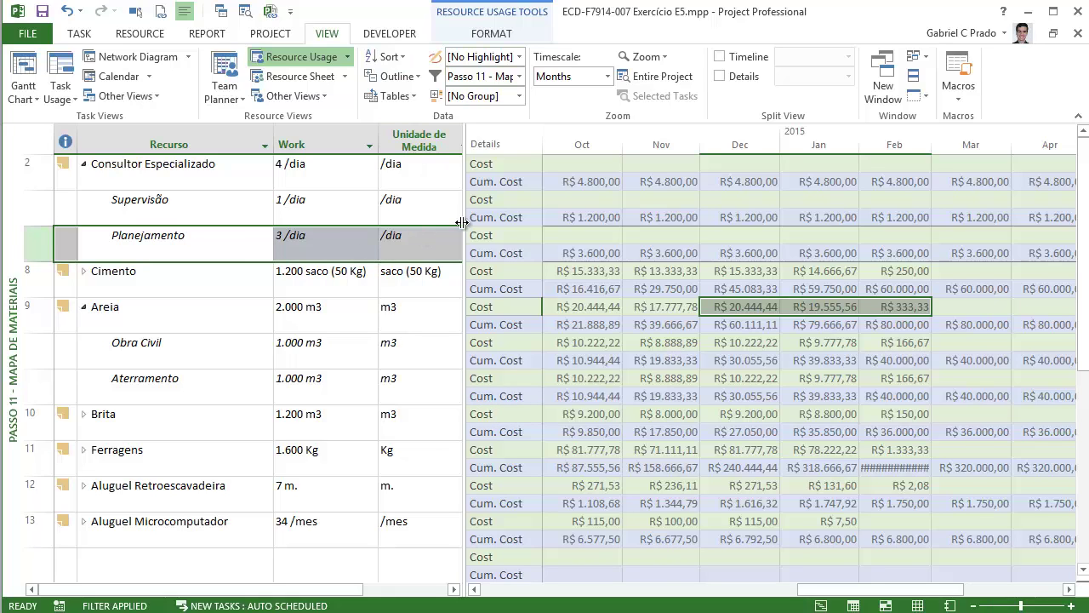
# - Widen the resource table and clear the Unidade de Medida value of Consultor Especializado
pyautogui.moveTo(462, 223); pyautogui.dragTo(508, 223)
pyautogui.click(428, 183)
pyautogui.press('Delete')
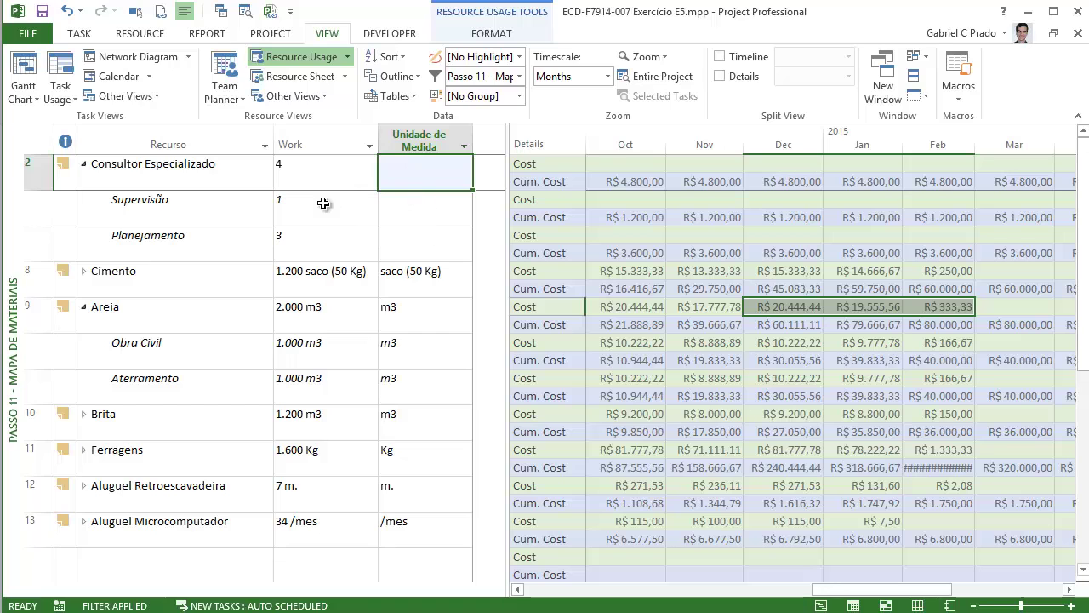
# - Try to enter 1/d and 1/day as the work of Consultor Especializado's Planejamento assignment
pyautogui.click(168, 247)
pyautogui.doubleClick(167, 247)
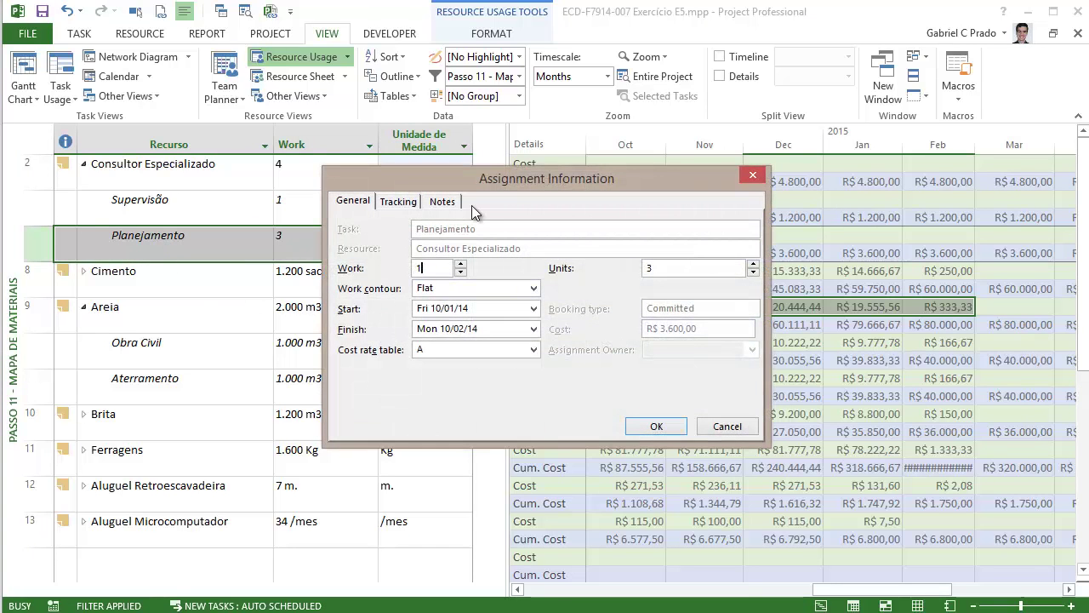
pyautogui.press('BackSpace')
pyautogui.write('1/d')
pyautogui.press('Return')
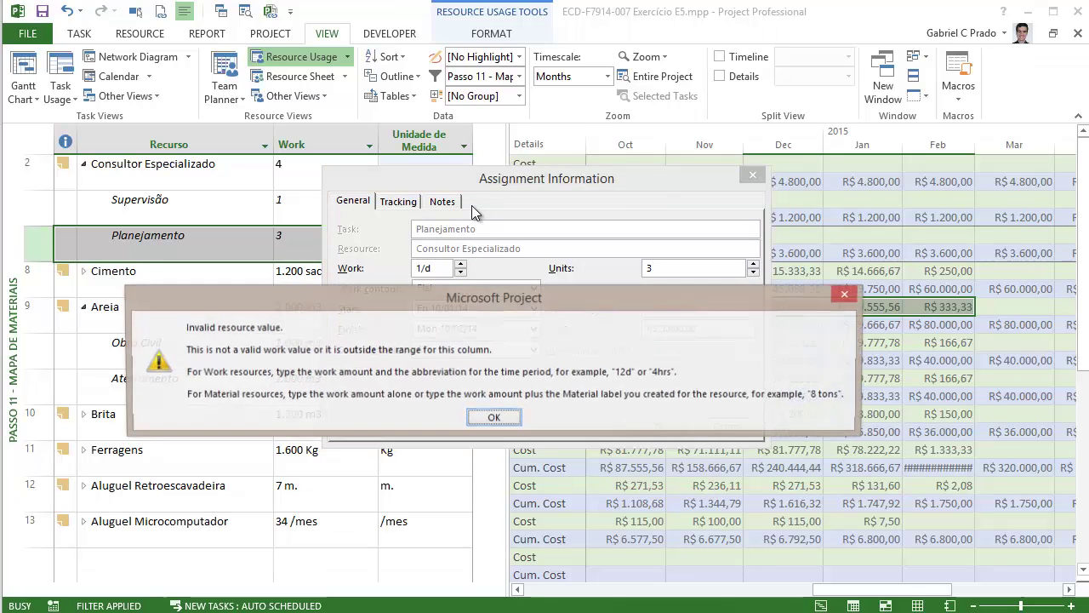
pyautogui.click(494, 418)
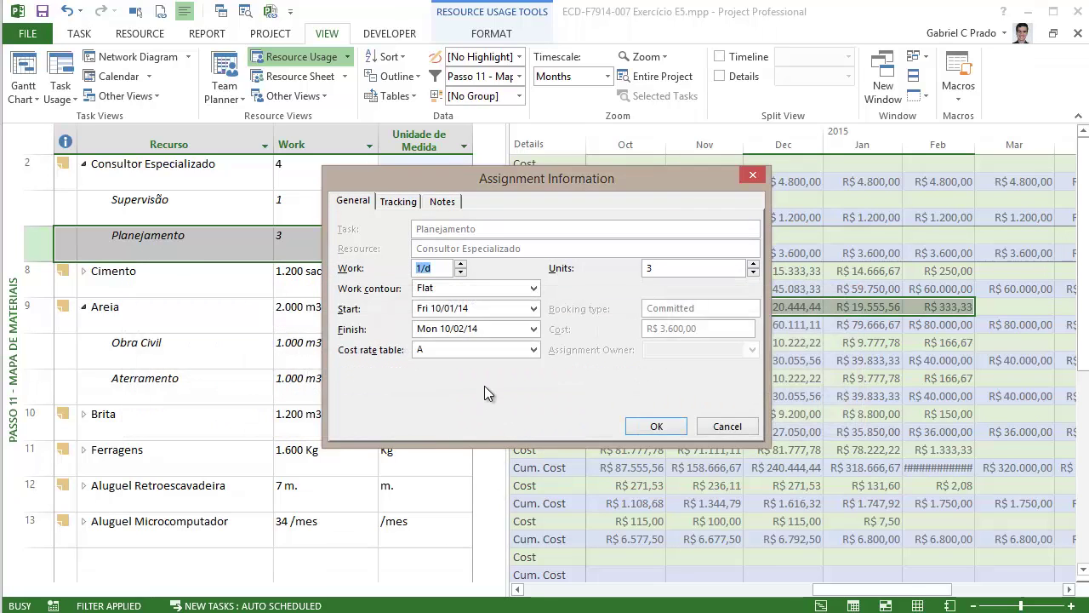
pyautogui.click(435, 265)
pyautogui.write('ay')
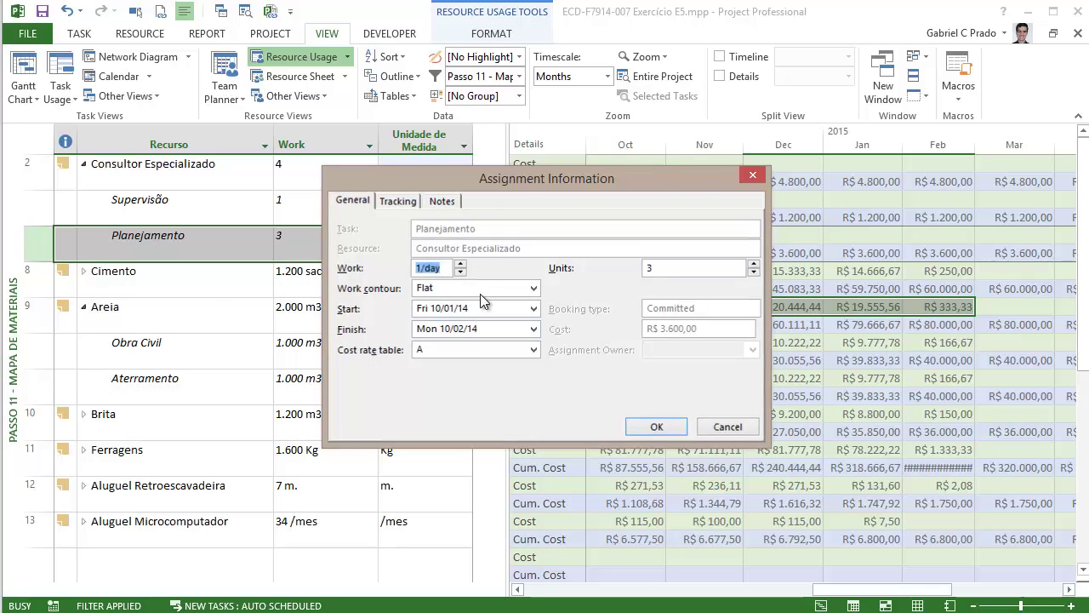
pyautogui.press('Escape')
# - Set the units of Consultor Especializado's Planejamento assignment to 1/d and recheck its assignment information
pyautogui.doubleClick(298, 235)
pyautogui.click(688, 271)
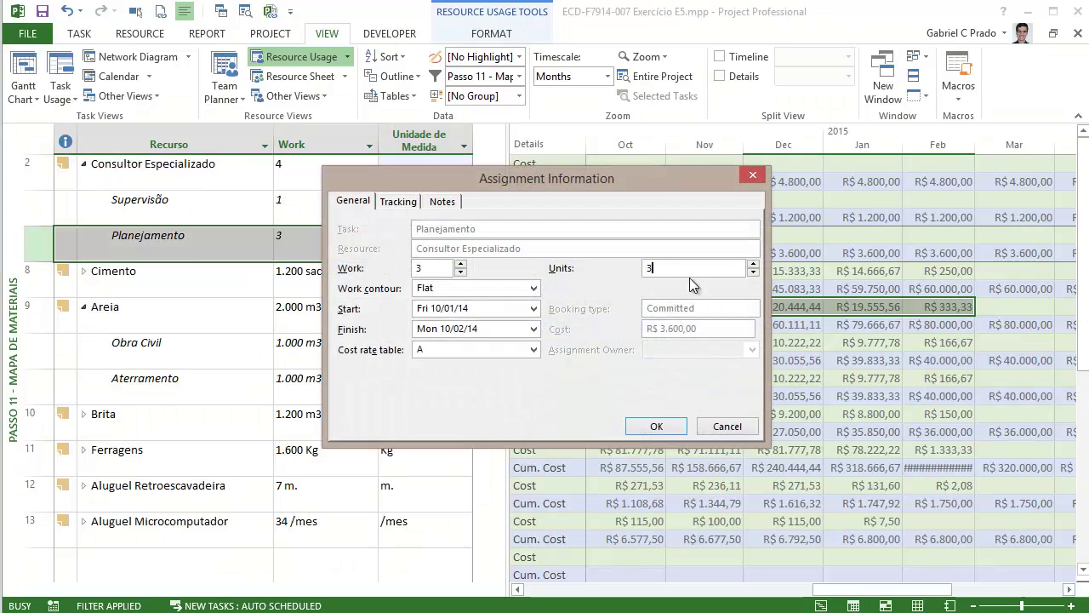
pyautogui.press('BackSpace')
pyautogui.write('1/d')
pyautogui.press('Return')
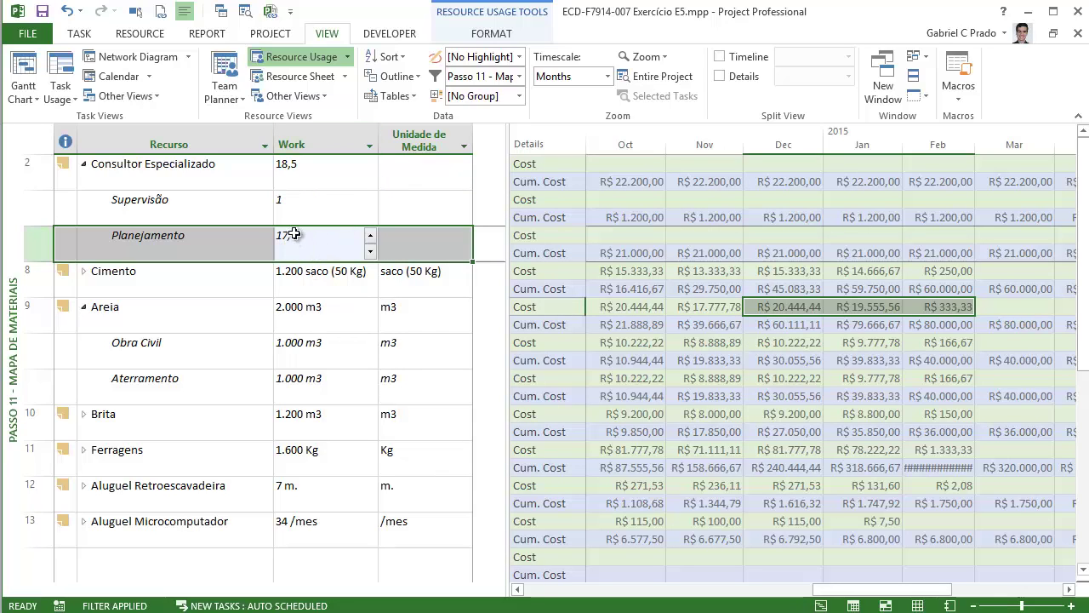
pyautogui.doubleClick(221, 248)
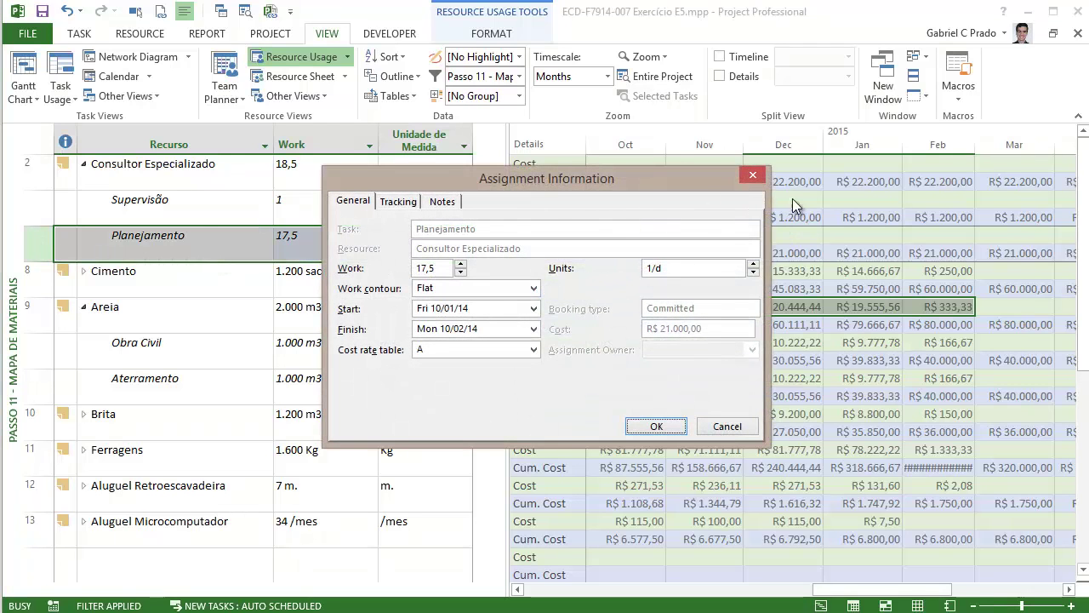
pyautogui.click(753, 174)
# - Switch to the Gantt Chart, expose the duration columns, and open the assigned resources of the Planejamento task
pyautogui.click(23, 77)
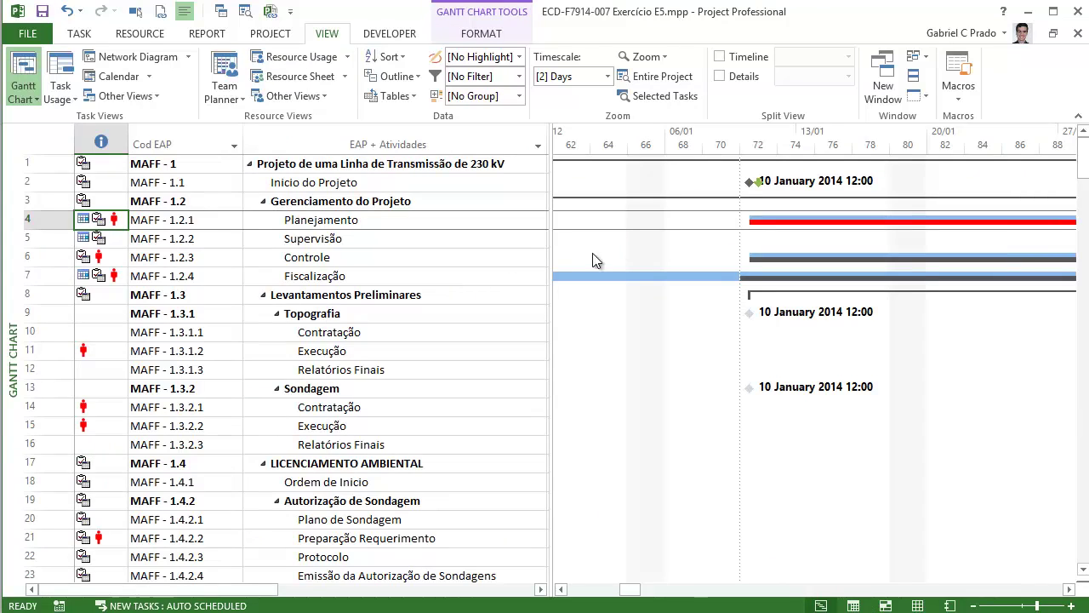
pyautogui.moveTo(554, 233); pyautogui.dragTo(889, 286)
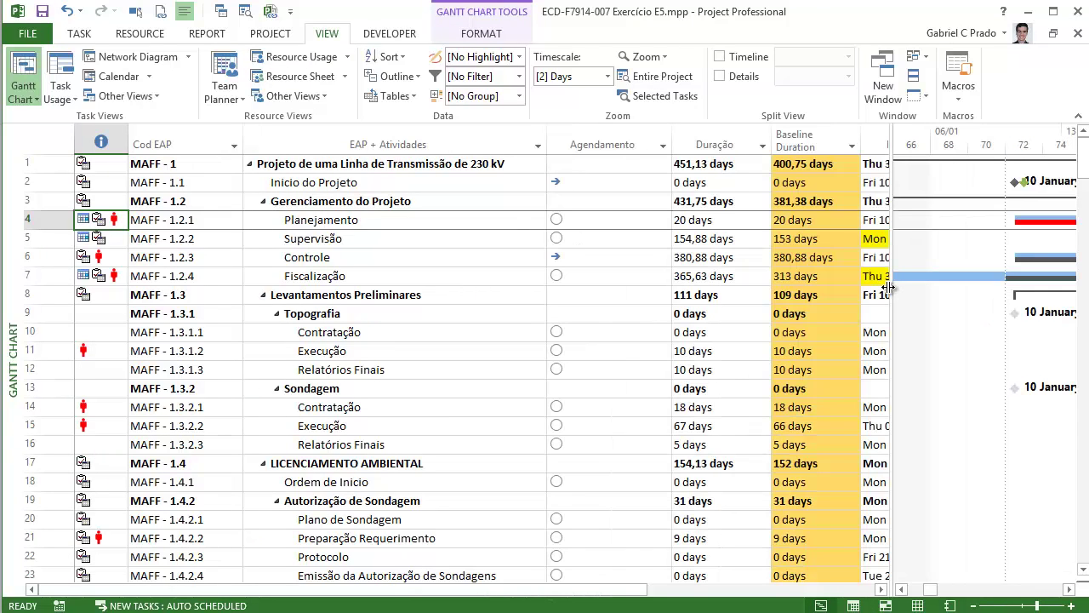
pyautogui.click(58, 221)
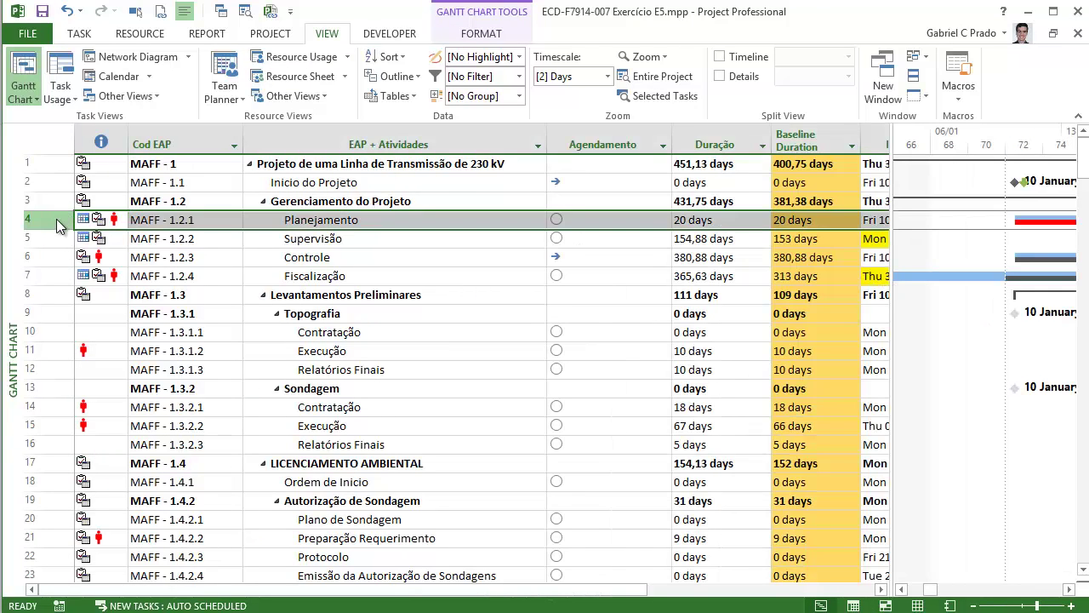
pyautogui.doubleClick(58, 223)
pyautogui.click(441, 177)
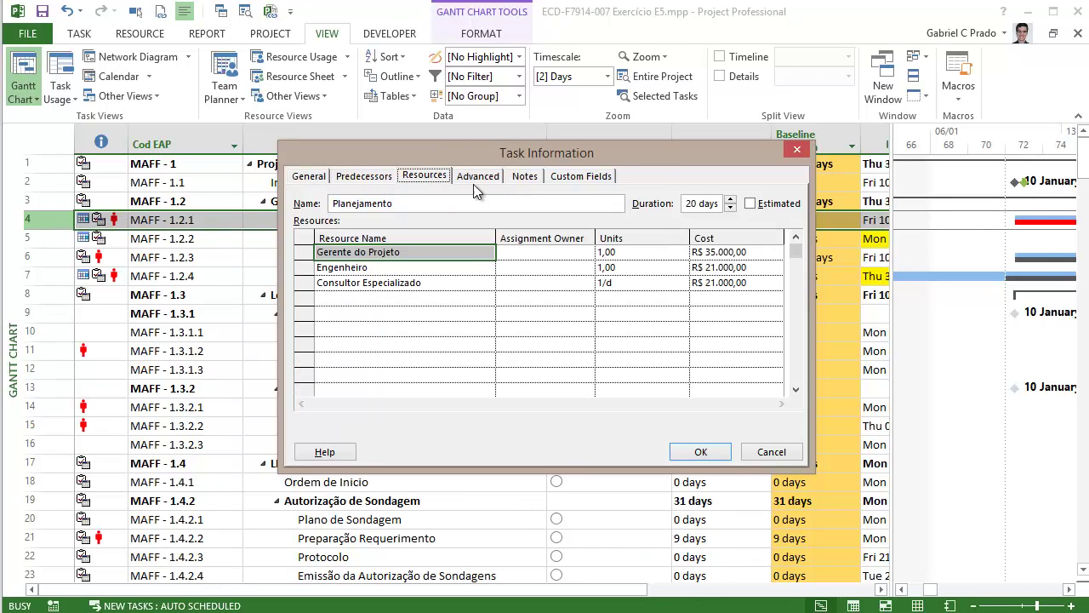
pyautogui.moveTo(643, 156); pyautogui.dragTo(457, 157)
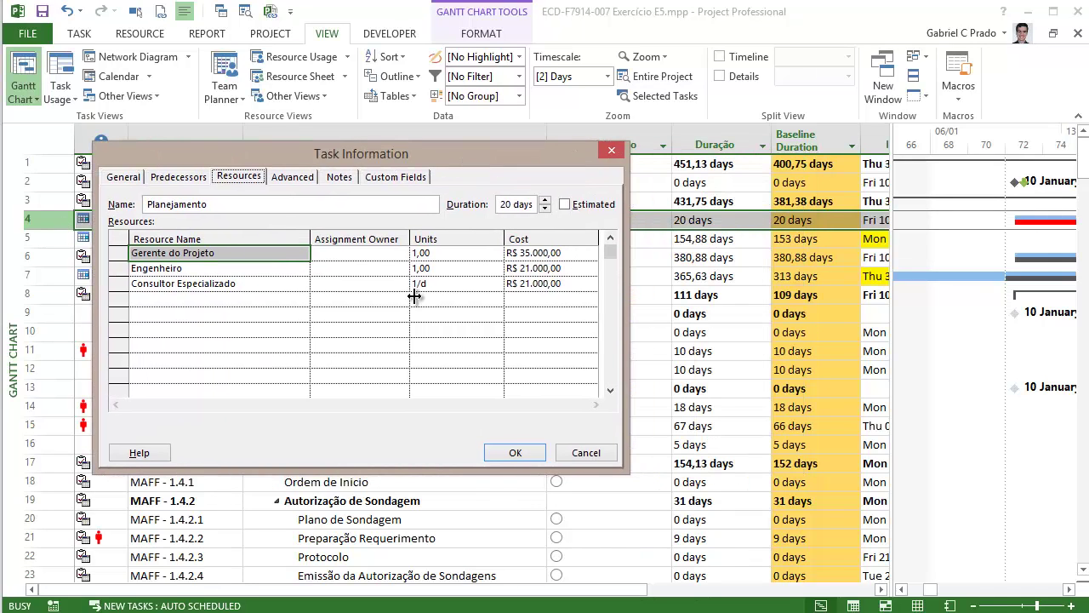
# - Examine the units assigned to Consultor Especializado and Engenheiro in the Planejamento task's resource list
pyautogui.click(456, 284)
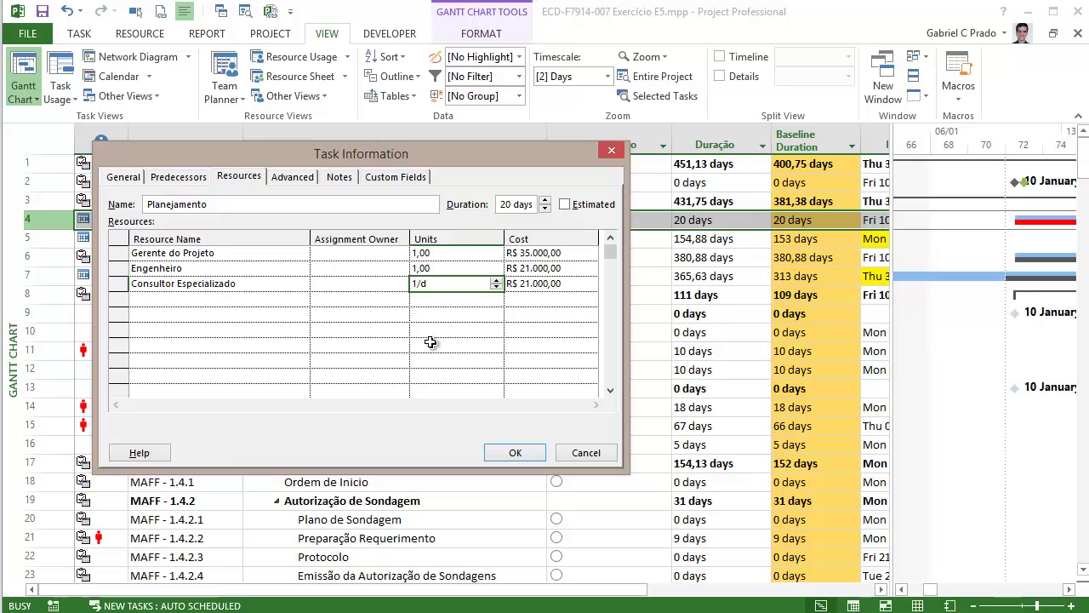
pyautogui.click(180, 285)
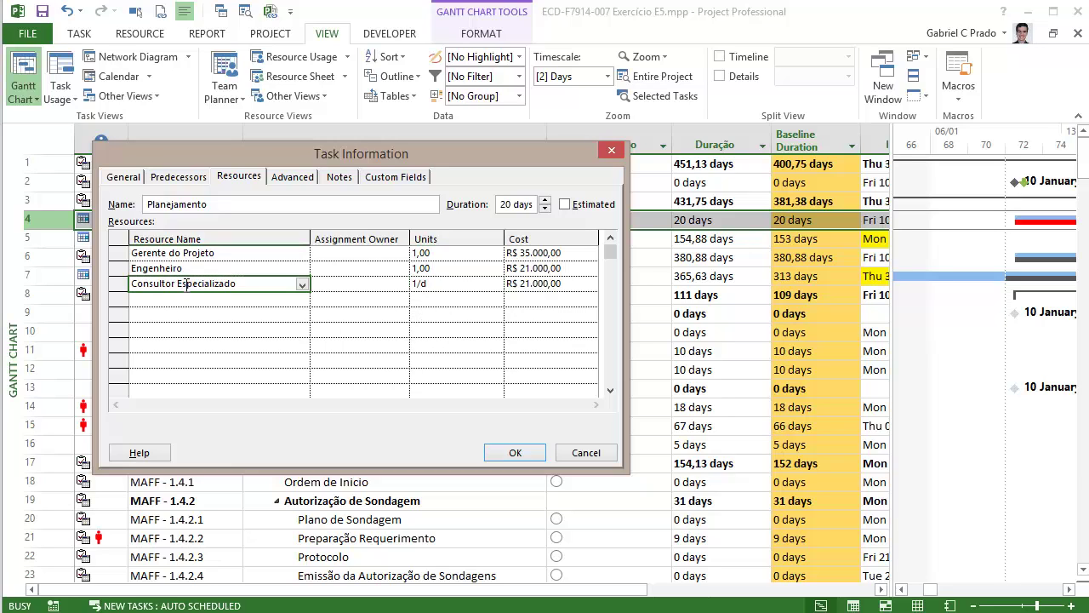
pyautogui.click(477, 284)
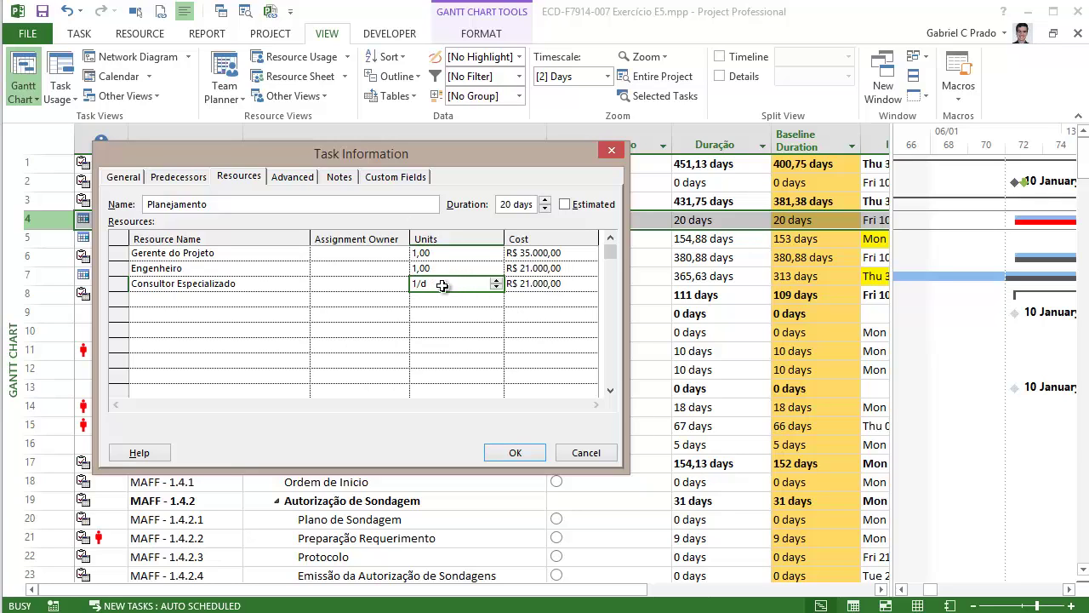
pyautogui.moveTo(504, 150); pyautogui.dragTo(485, 138)
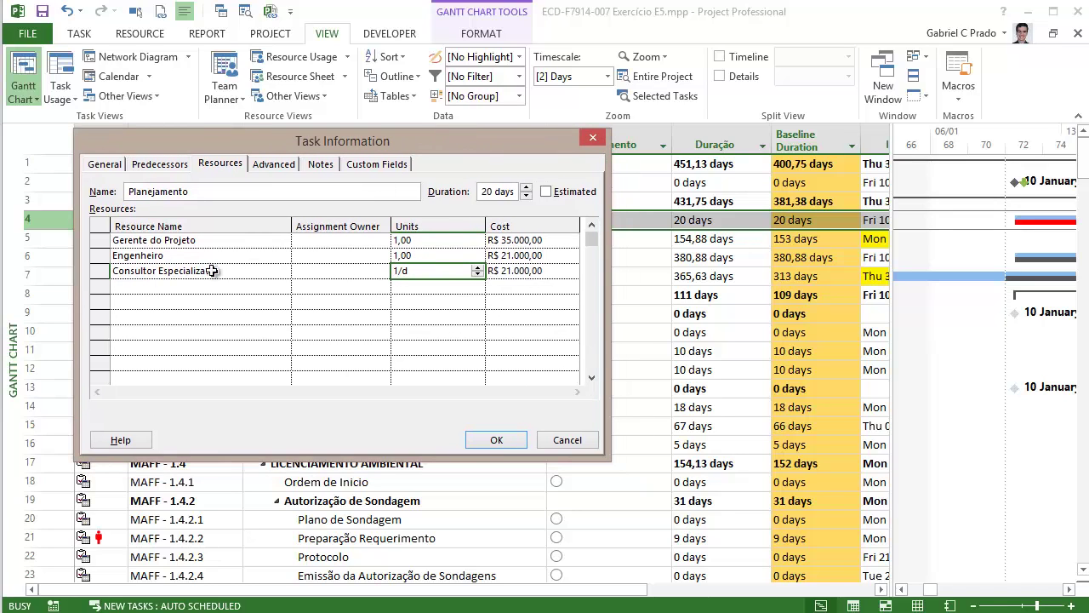
pyautogui.click(155, 273)
pyautogui.click(151, 256)
pyautogui.click(431, 259)
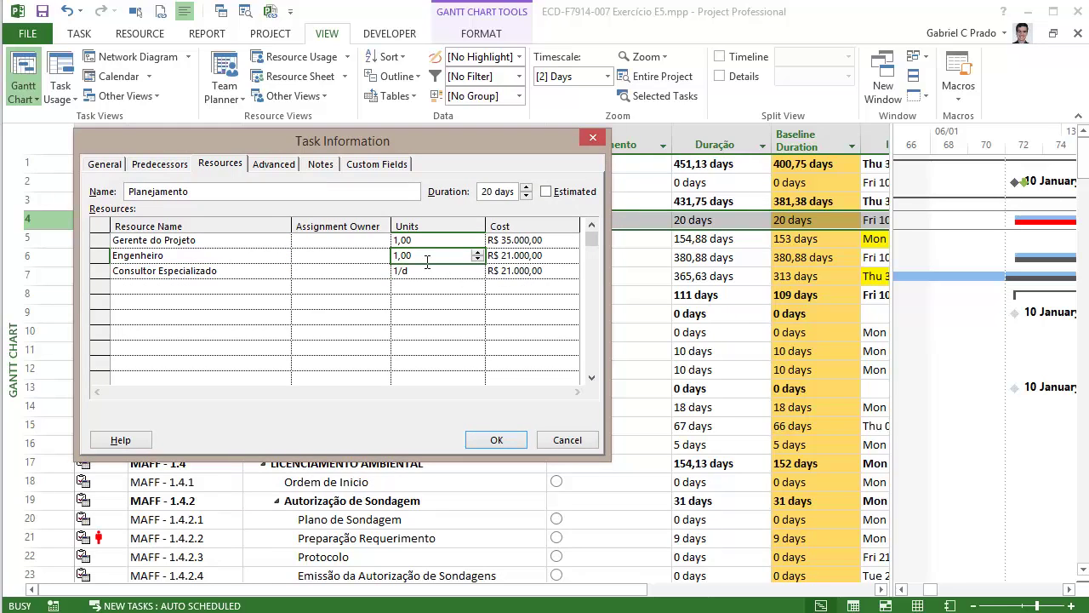
# - Leave the Planejamento task information without changes and list the resources ungrouped in the Resource Sheet
pyautogui.click(552, 269)
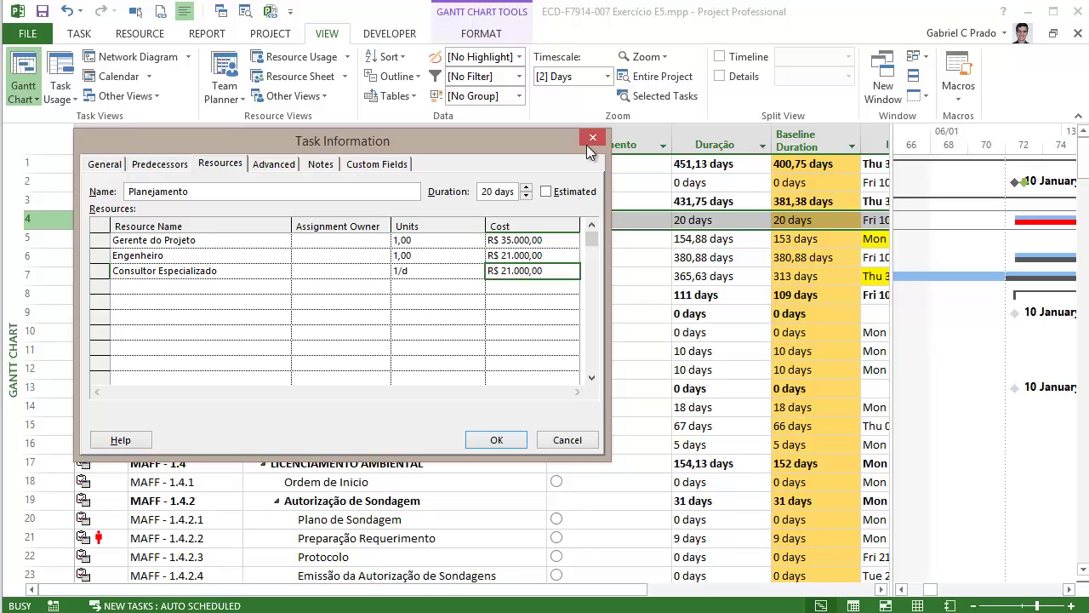
pyautogui.click(568, 442)
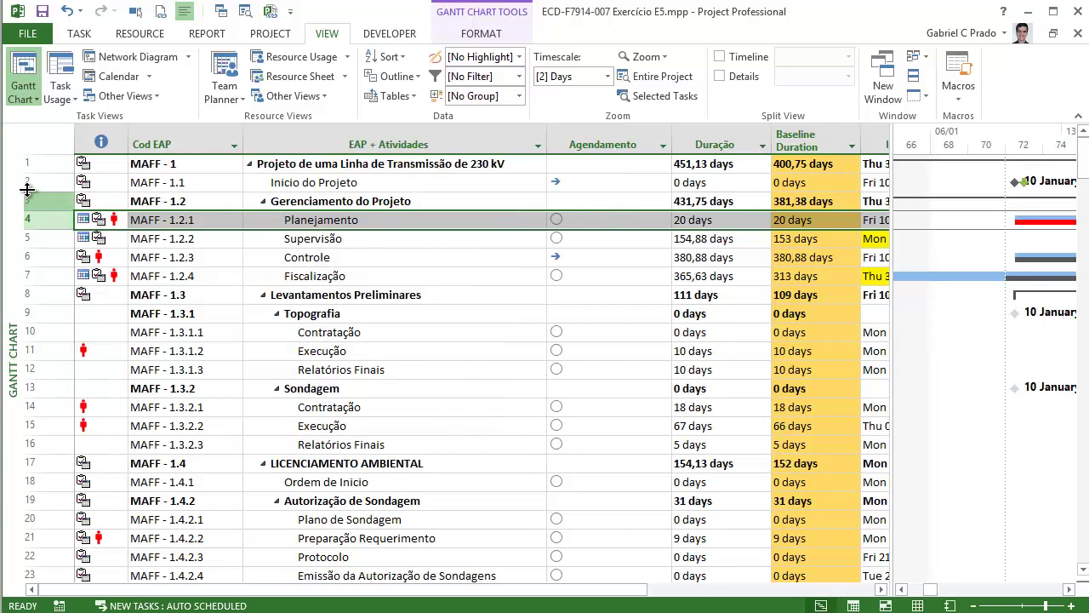
pyautogui.click(918, 606)
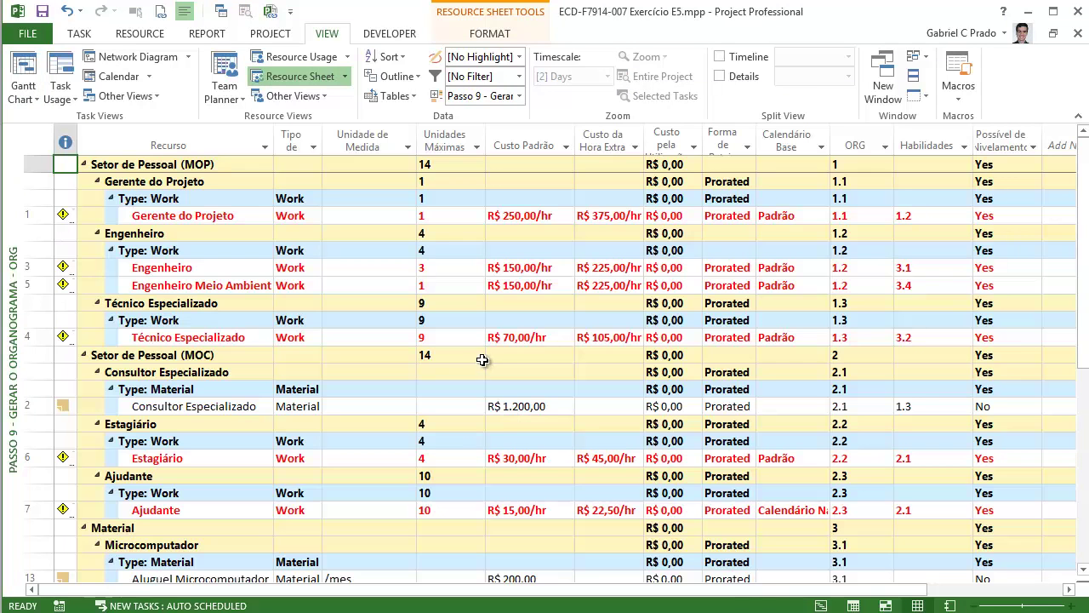
pyautogui.click(519, 95)
pyautogui.click(502, 221)
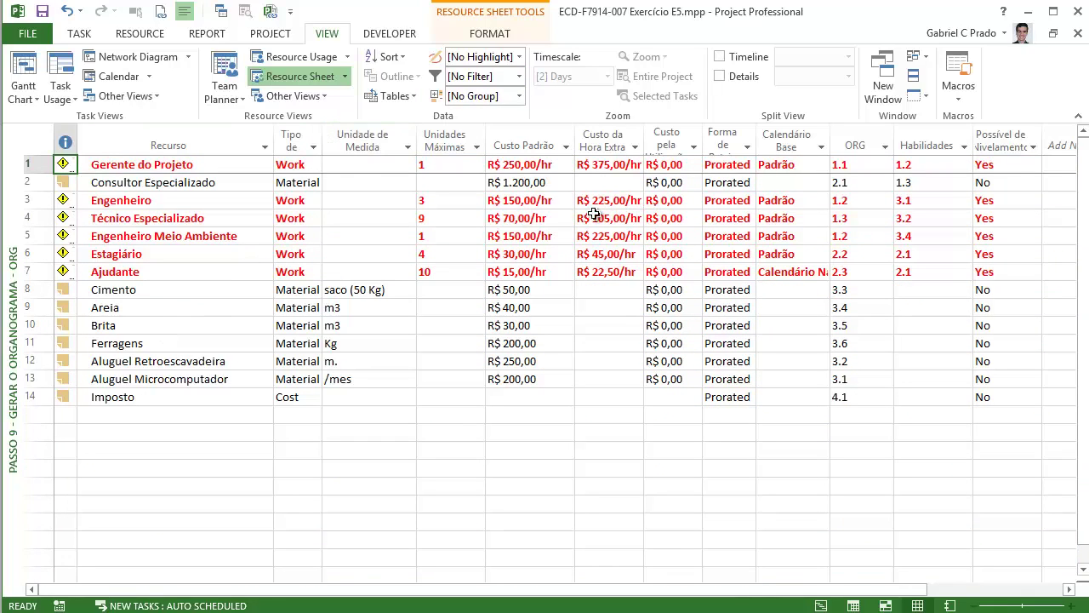
# - Set the unit of measure of Consultor Especializado to "por dia"
pyautogui.click(541, 186)
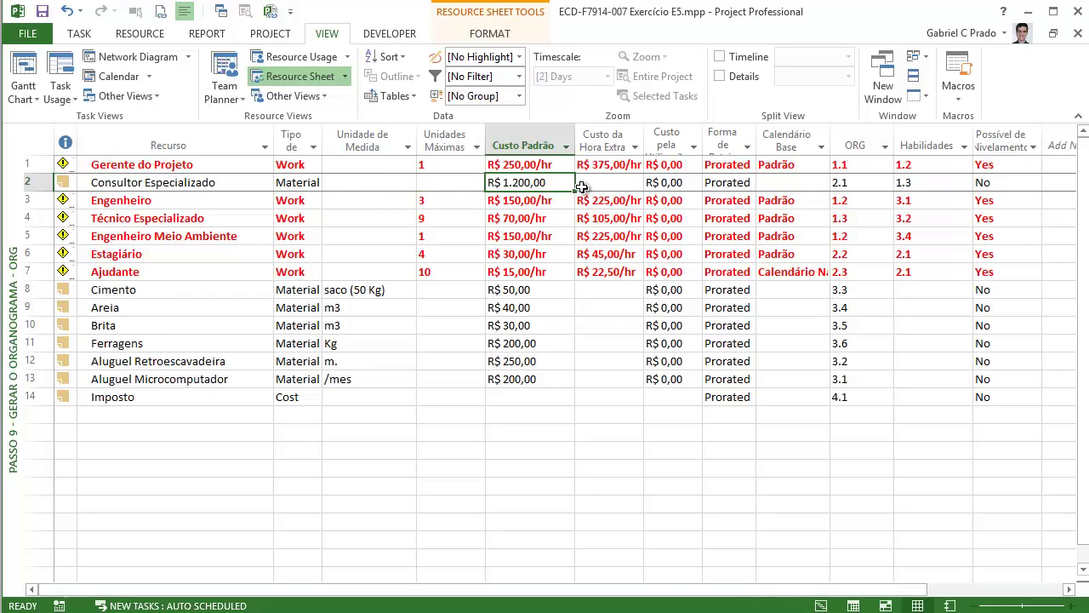
pyautogui.press('Left')
pyautogui.press('Left')
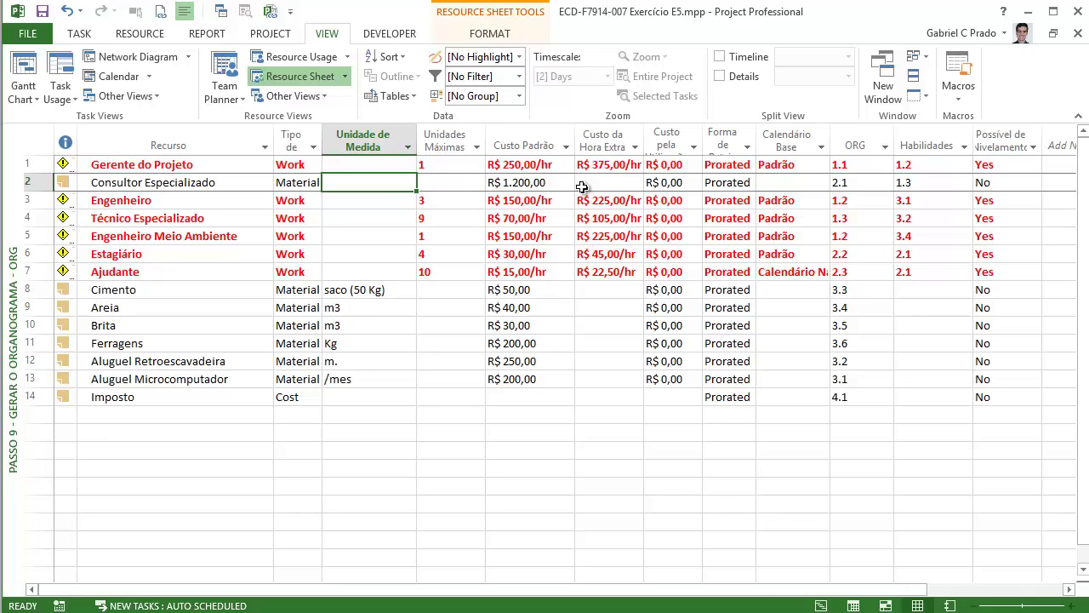
pyautogui.write('por dia')
pyautogui.press('Return')
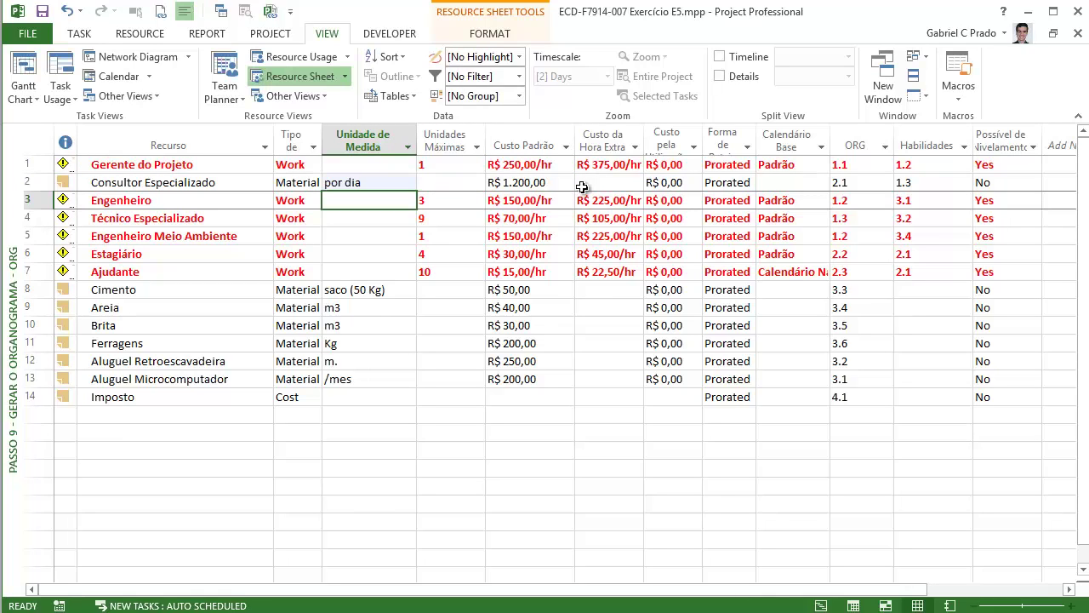
pyautogui.press('Right')
pyautogui.press('Right')
pyautogui.press('Right')
pyautogui.press('Right')
pyautogui.press('Right')
pyautogui.press('Right')
pyautogui.press('Right')
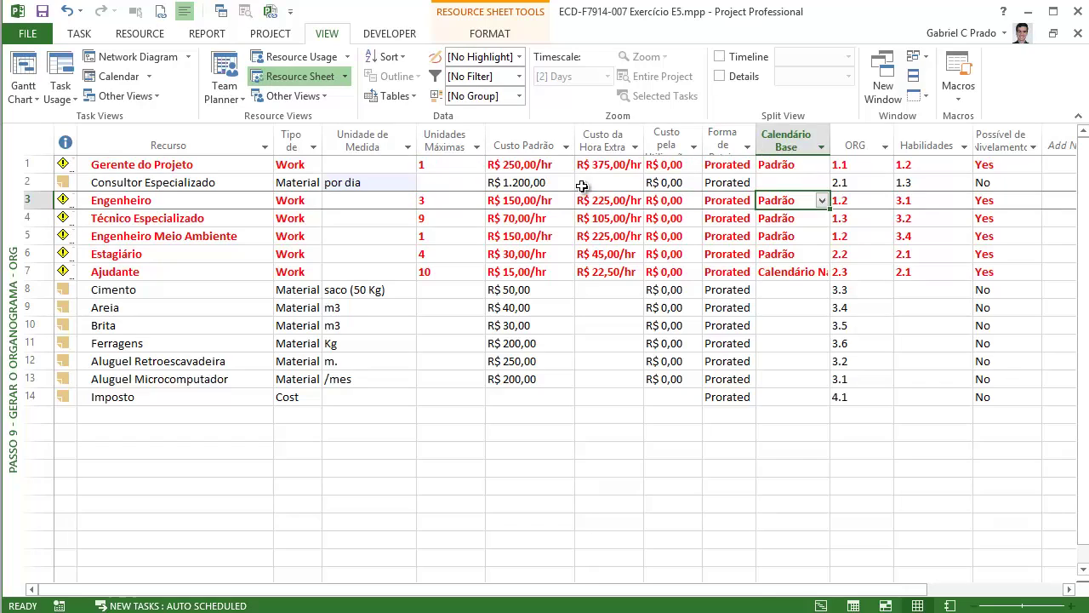
pyautogui.press('Left')
pyautogui.press('Left')
pyautogui.press('Left')
pyautogui.press('Left')
pyautogui.press('Left')
pyautogui.press('Left')
pyautogui.press('Left')
# - Set the unit of measure of Aluguel Microcomputador to "por mês"
pyautogui.press('Down')
pyautogui.press('Down')
pyautogui.press('Down')
pyautogui.press('Down')
pyautogui.press('Down')
pyautogui.press('Down')
pyautogui.press('Down')
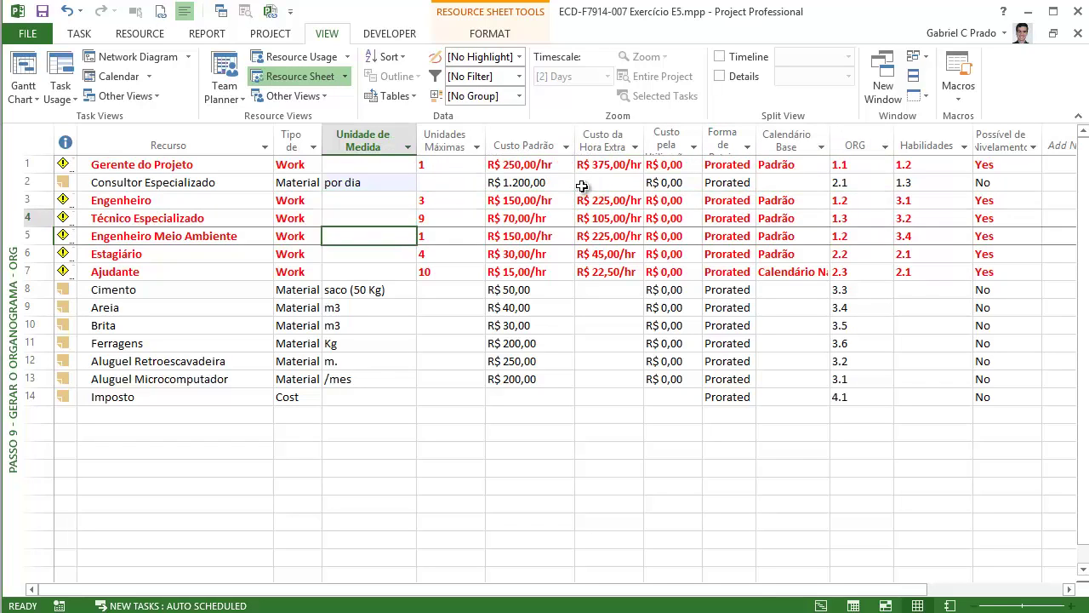
pyautogui.press('Down')
pyautogui.press('Down')
pyautogui.press('Down')
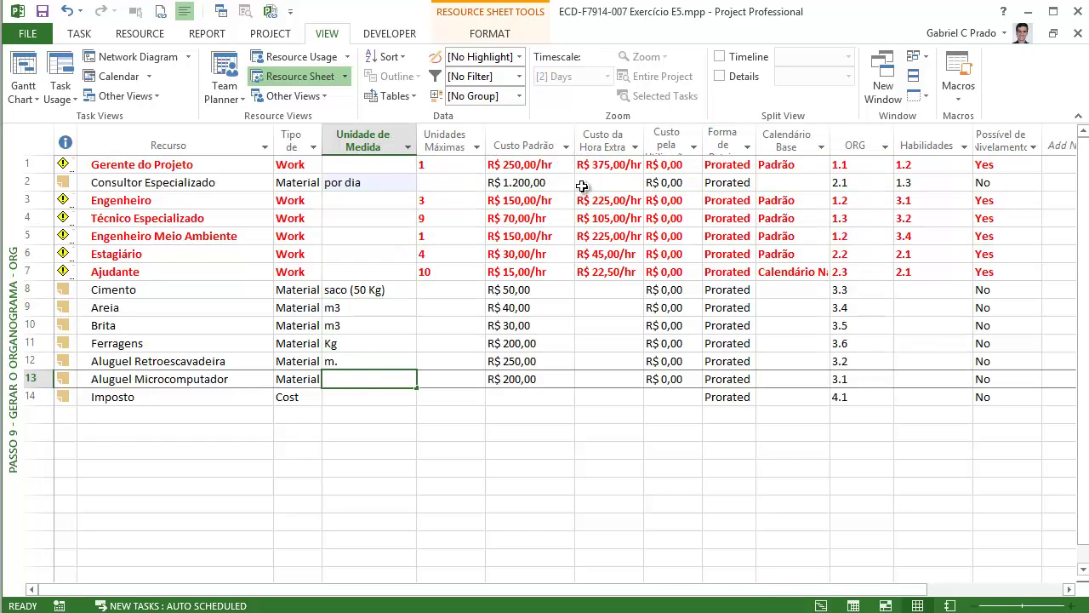
pyautogui.write('por mês')
pyautogui.press('Return')
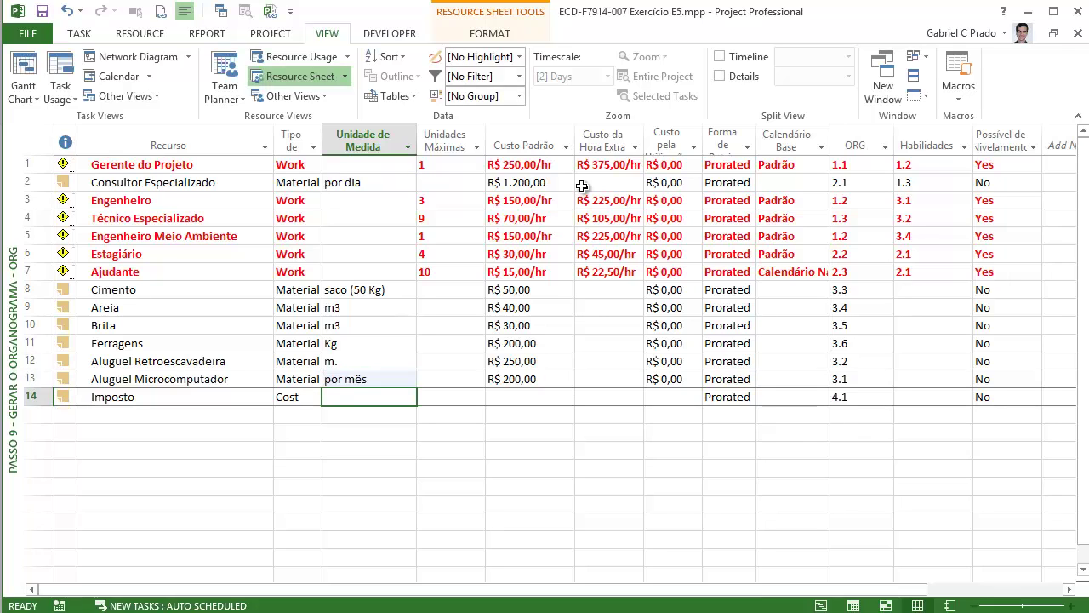
# - Return to the Passo 11 - Mapa de Materiais view and expand Aluguel Microcomputador to review its task assignments
pyautogui.rightClick(11, 200)
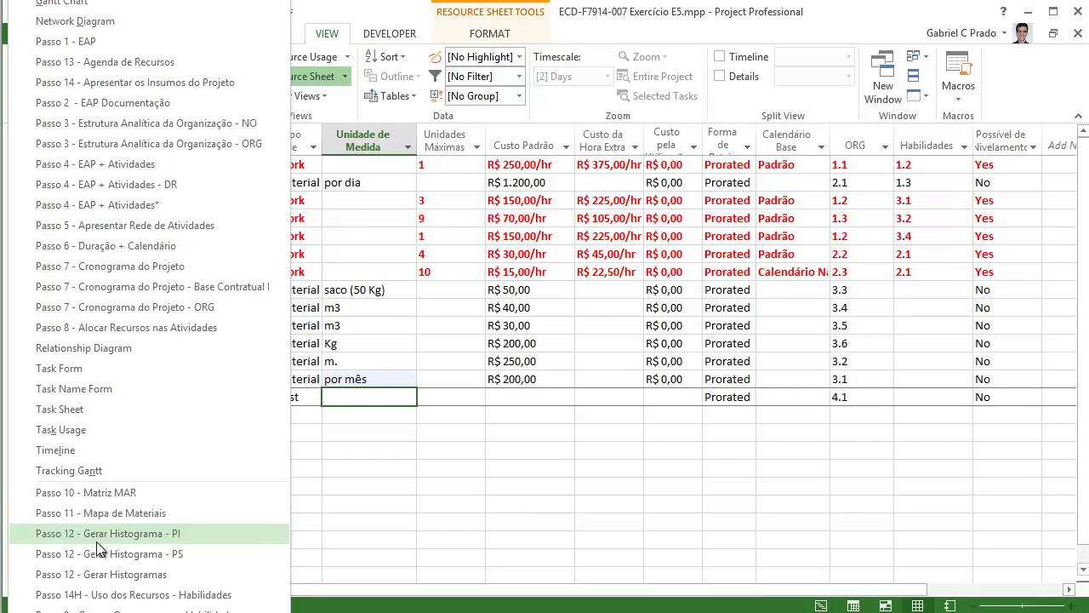
pyautogui.click(100, 512)
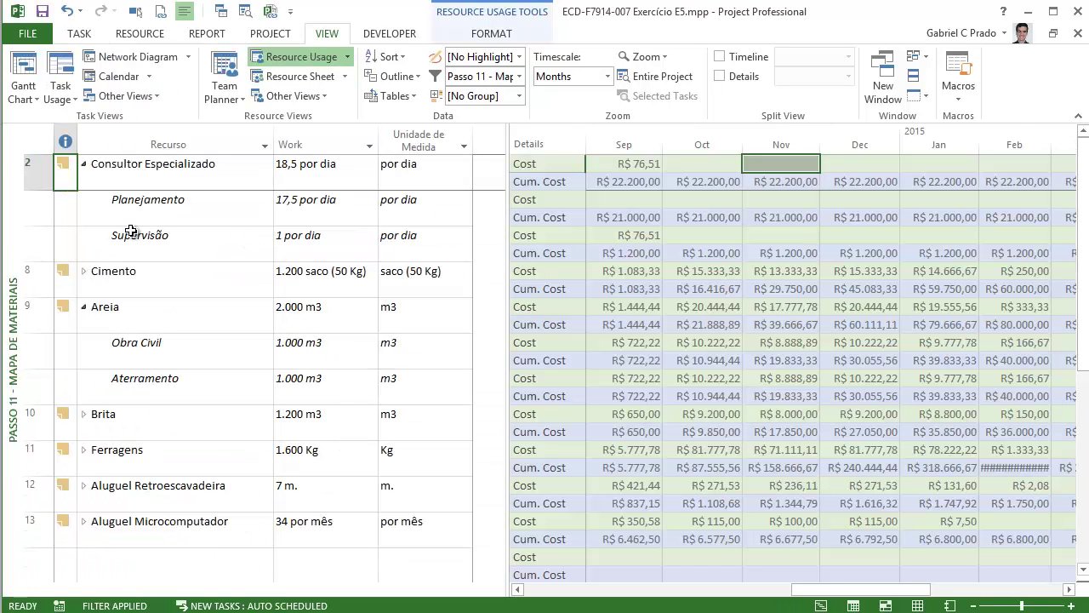
pyautogui.click(82, 523)
pyautogui.scroll(-3, 416, 451)
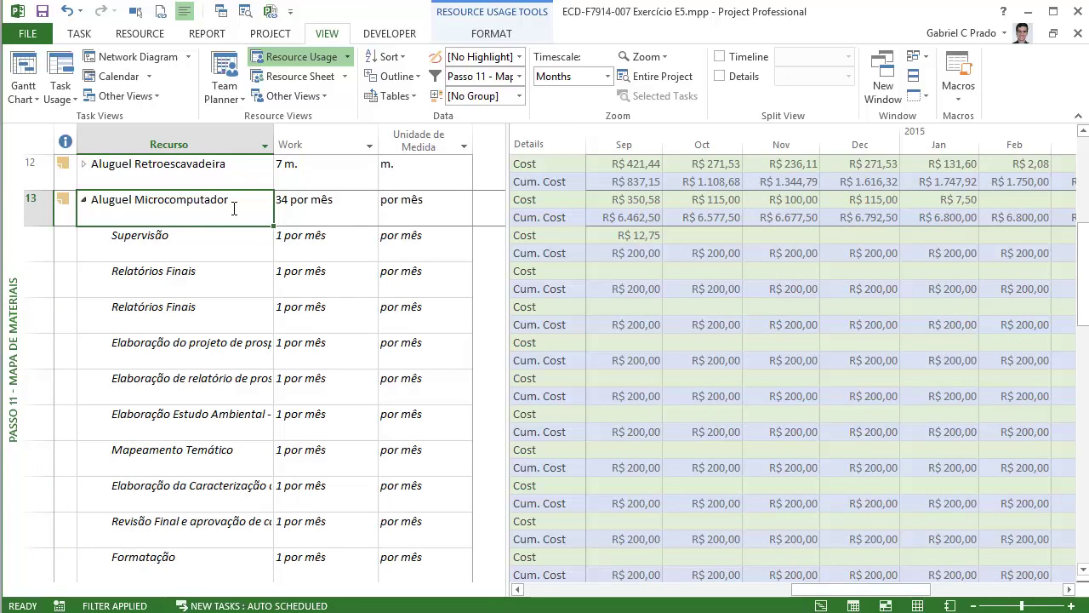
pyautogui.scroll(-10, 158, 297)
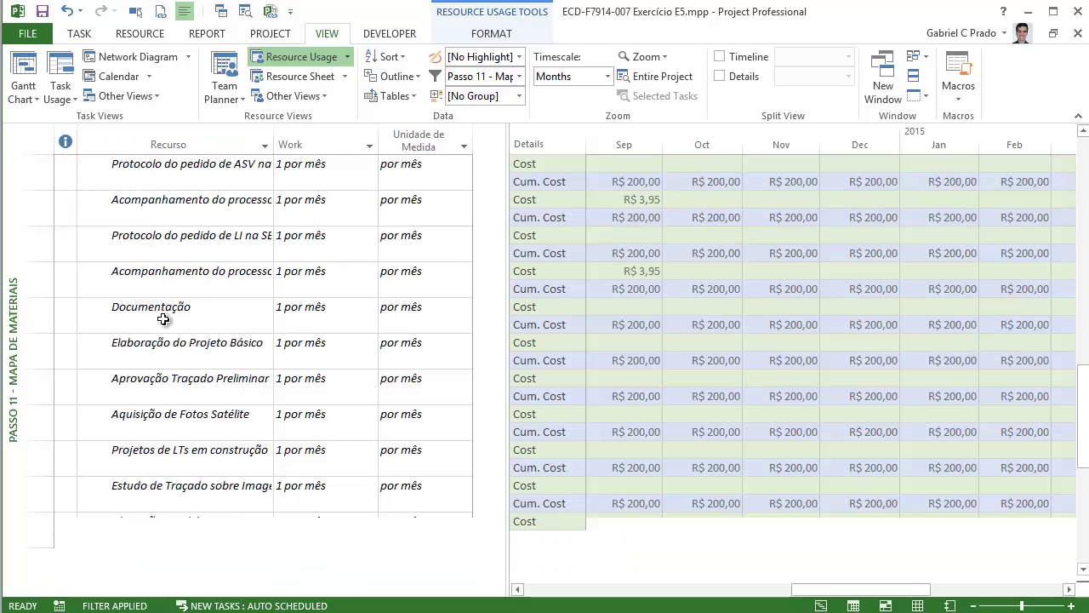
pyautogui.scroll(10, 169, 430)
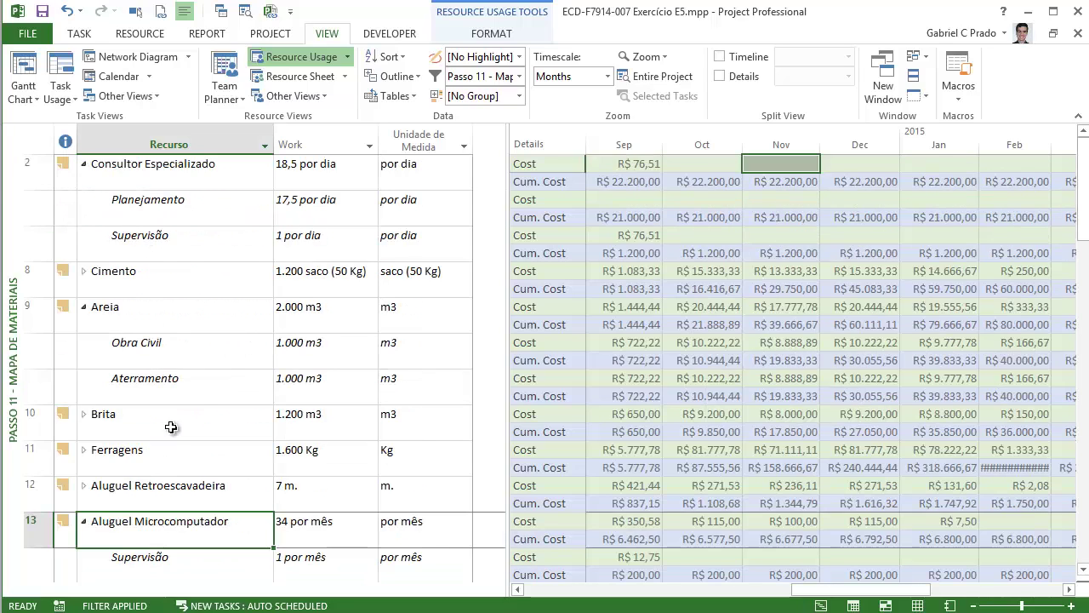
pyautogui.scroll(-2, 170, 426)
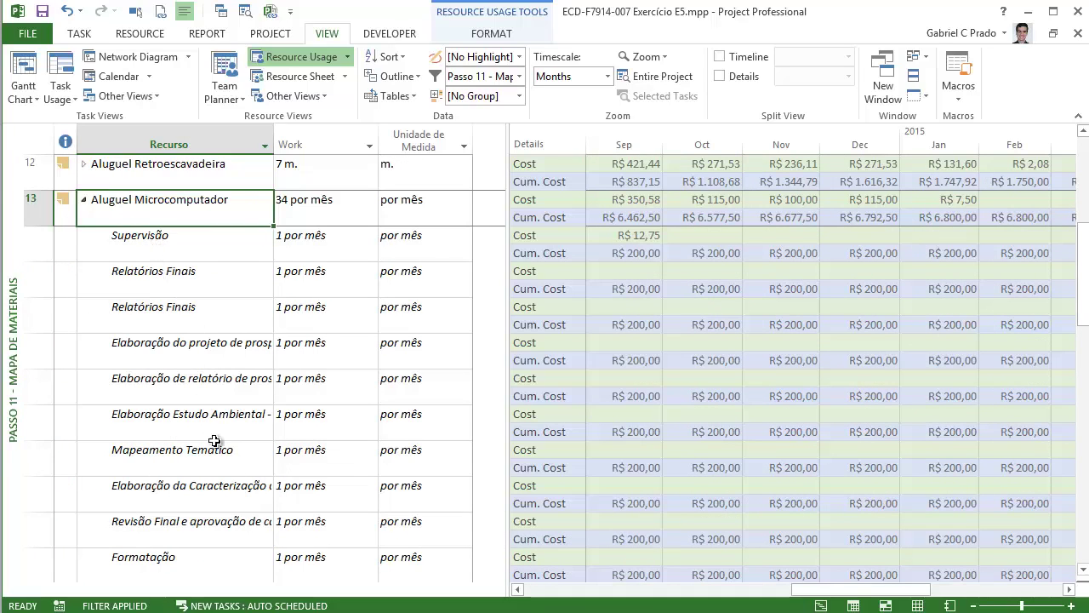
# - Set the units of Aluguel Microcomputador's Formatação assignment to 1/mo and review the effect on its work and cost
pyautogui.doubleClick(192, 564)
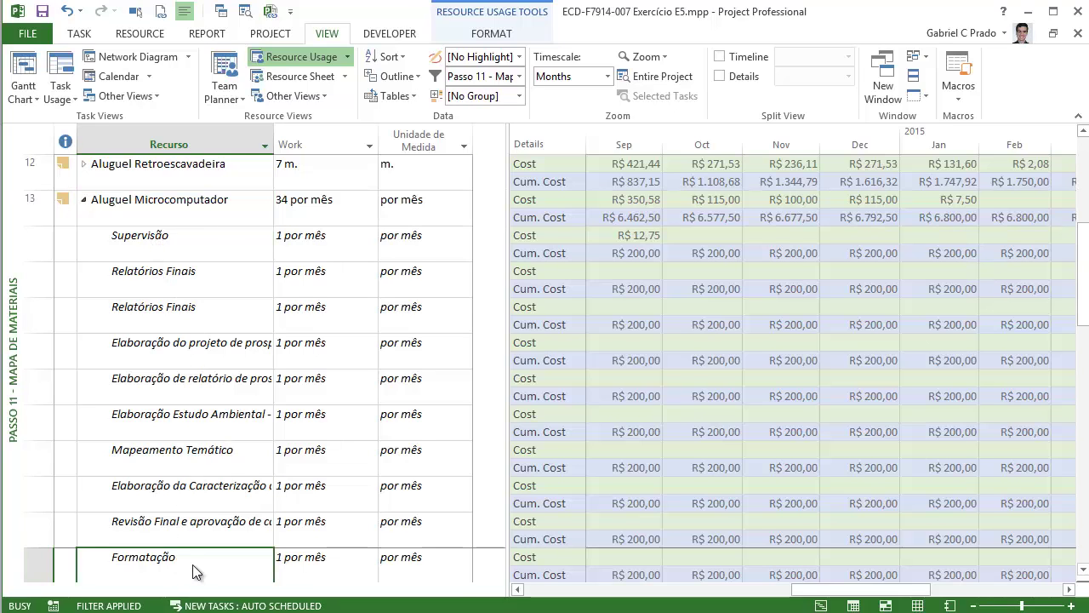
pyautogui.moveTo(705, 270); pyautogui.dragTo(557, 267)
pyautogui.write('1/mo')
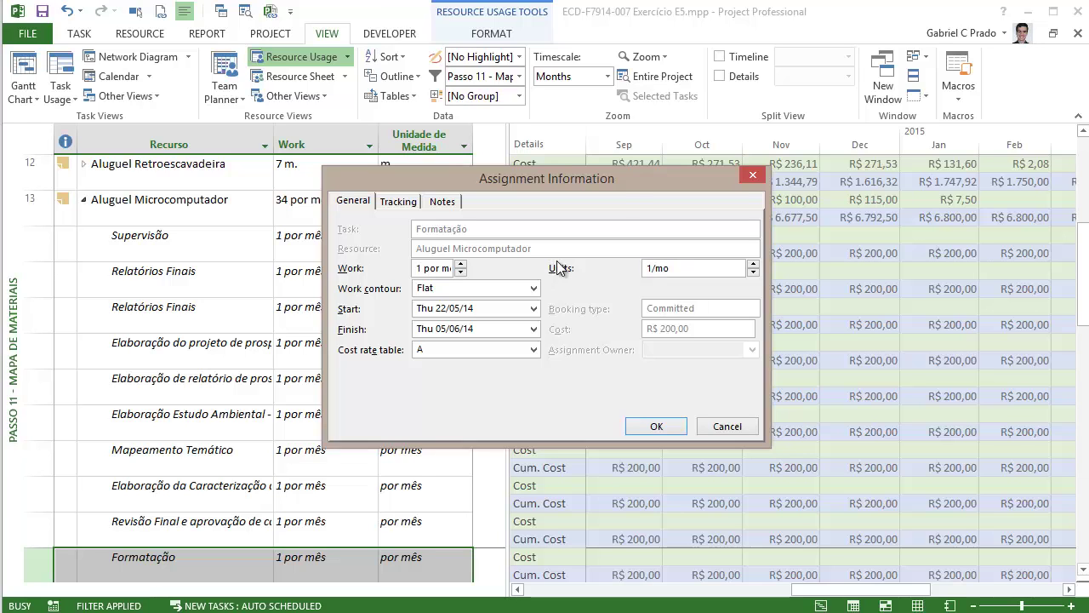
pyautogui.press('Return')
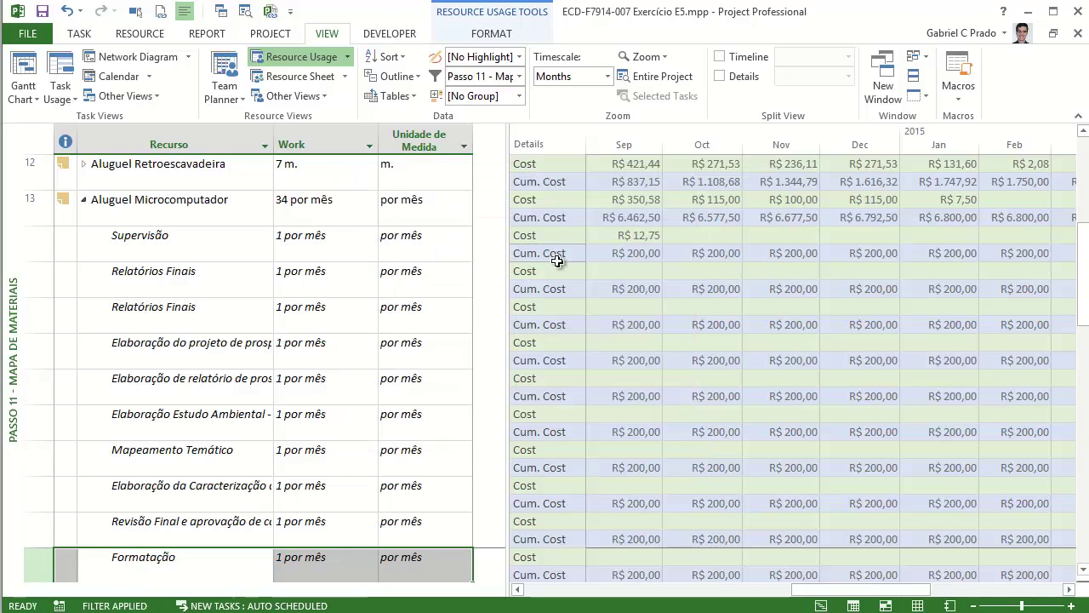
pyautogui.scroll(-1, 301, 476)
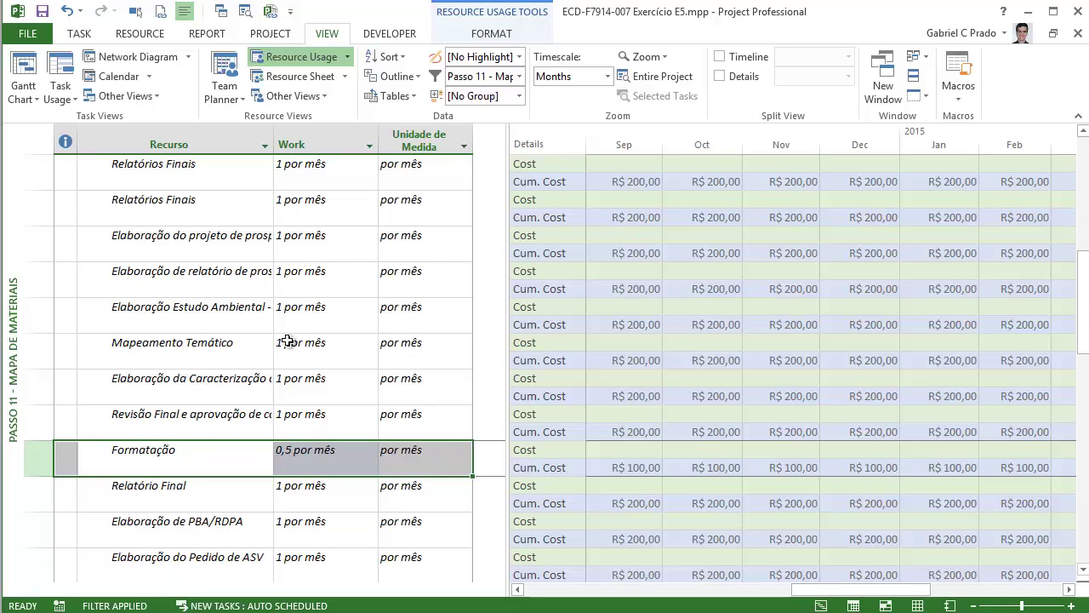
pyautogui.scroll(2, 219, 372)
pyautogui.scroll(-3, 213, 494)
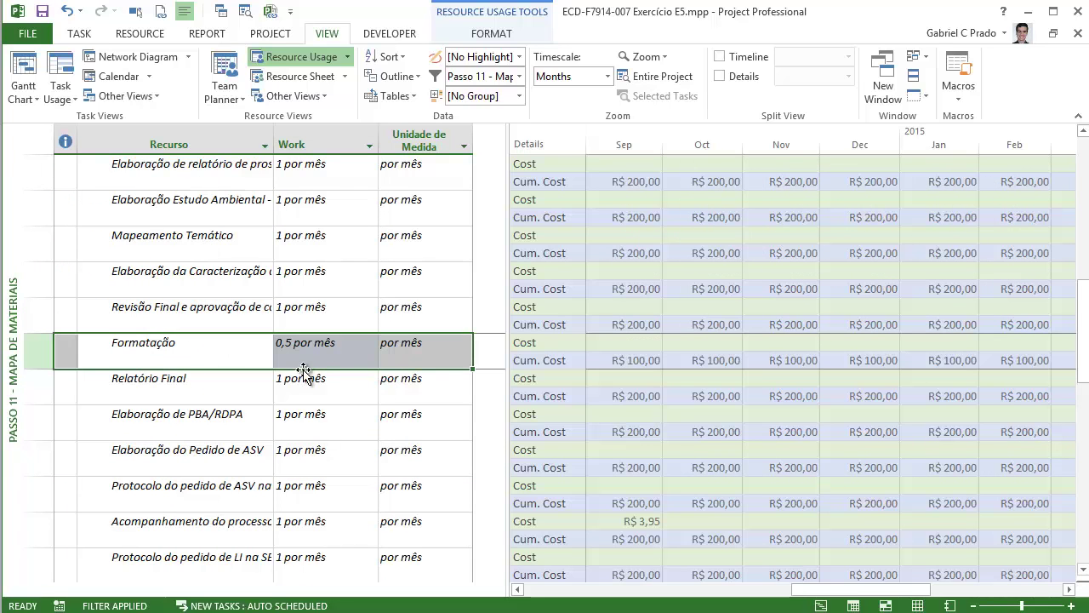
pyautogui.scroll(3, 297, 397)
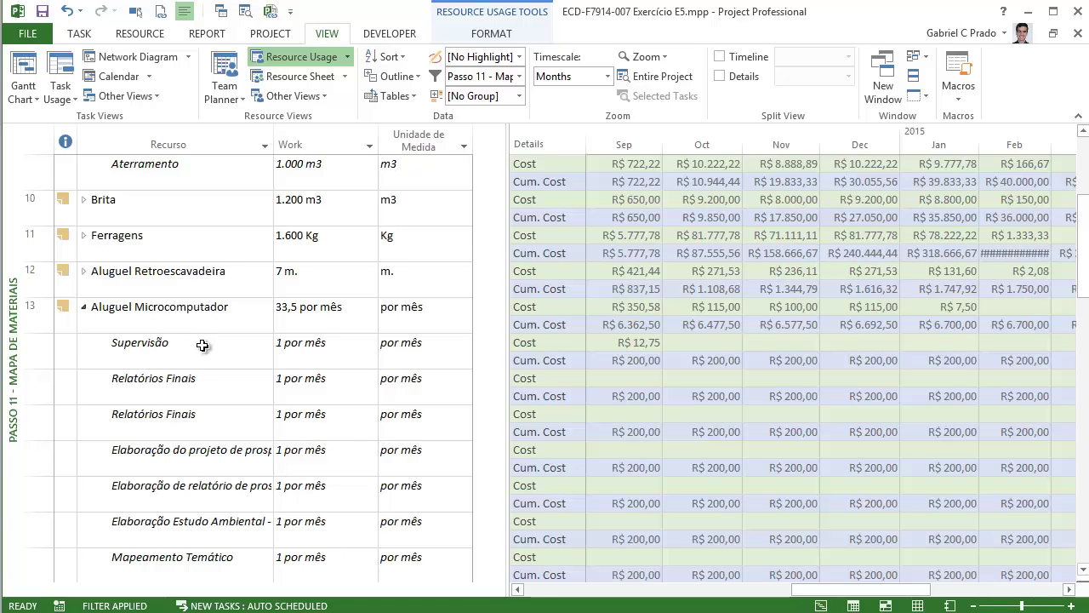
# - Display the combined Passo 12 - Gerar Histogramas view and resize its panes to widen the histogram chart
pyautogui.rightClick(11, 163)
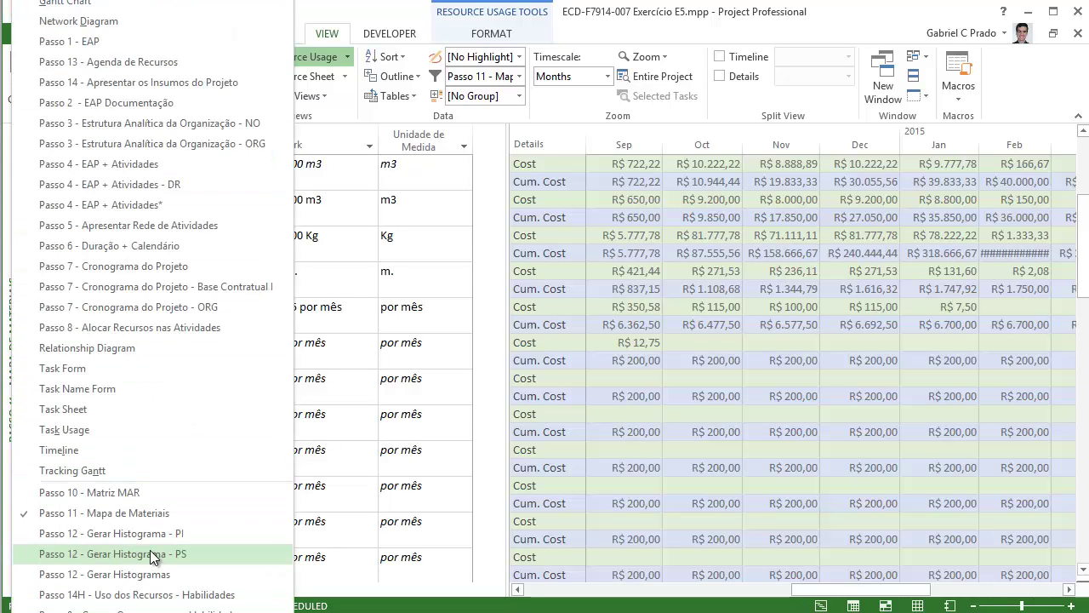
pyautogui.click(228, 536)
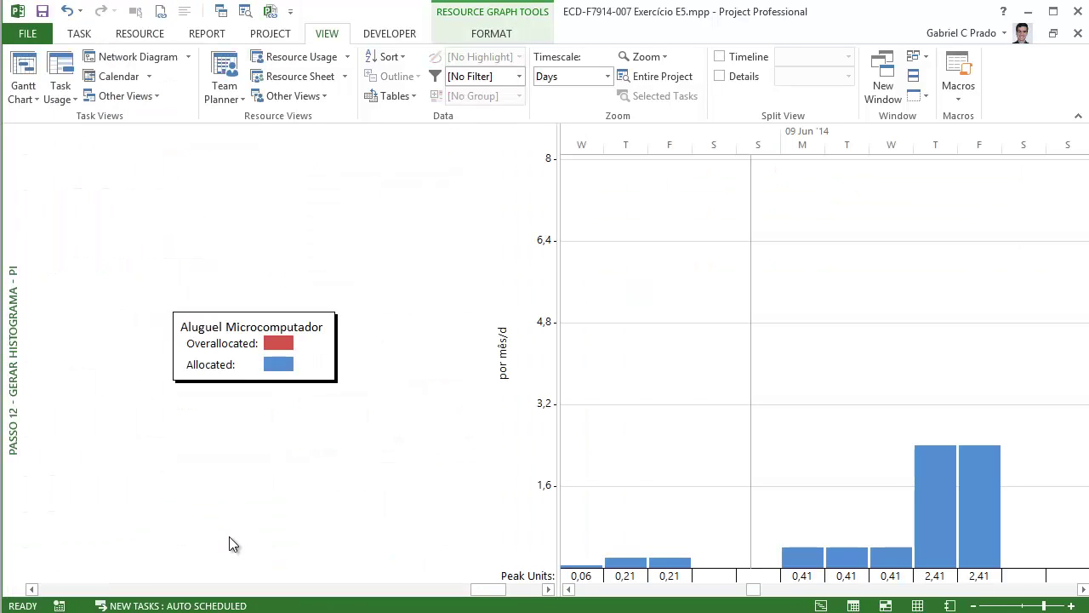
pyautogui.rightClick(14, 194)
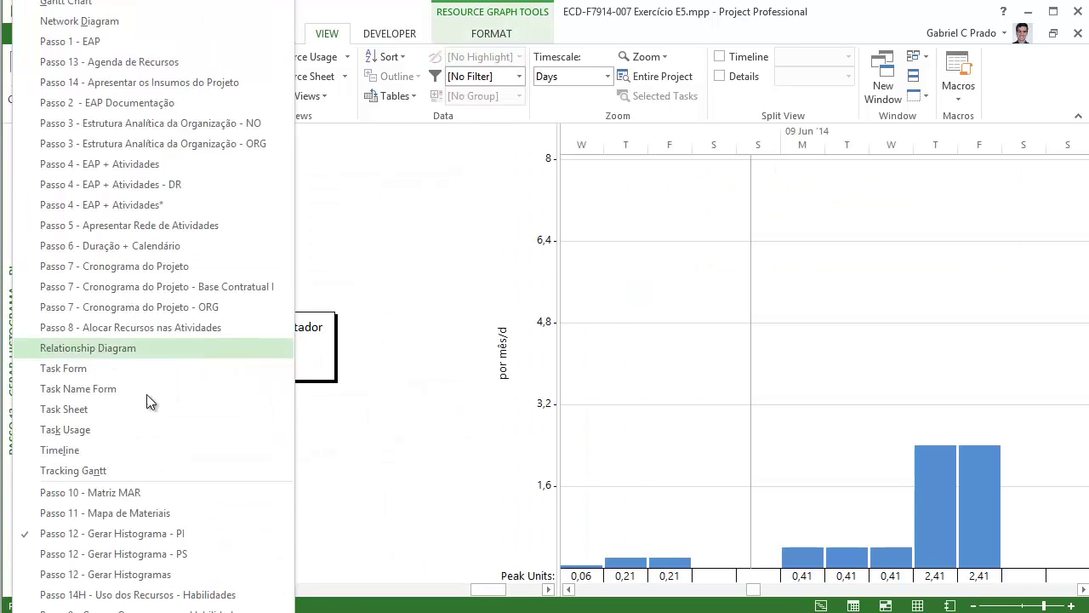
pyautogui.click(167, 575)
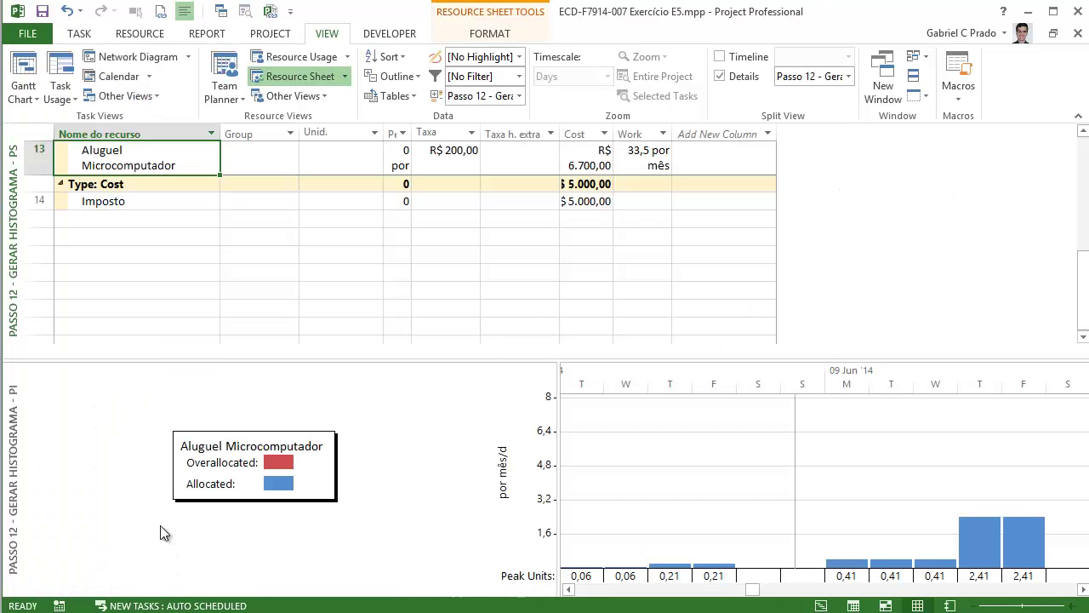
pyautogui.moveTo(556, 363); pyautogui.dragTo(497, 459)
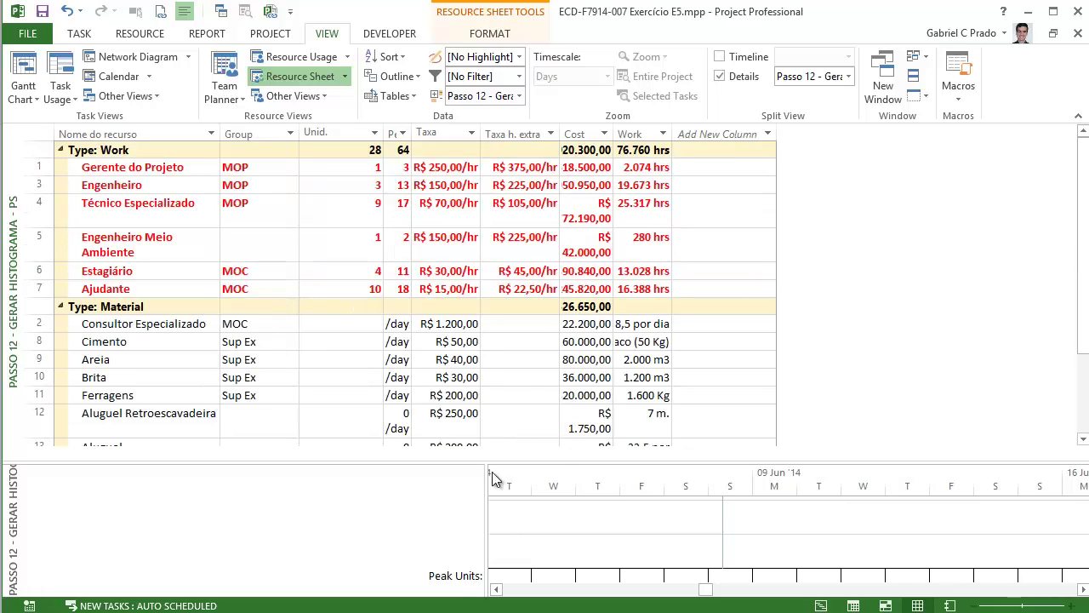
pyautogui.moveTo(489, 466); pyautogui.dragTo(274, 367)
# - Examine the March 2014 histograms of the work resources, from Gerente do Projeto and Engenheiro to Estagiário and Técnico Especializado
pyautogui.click(134, 168)
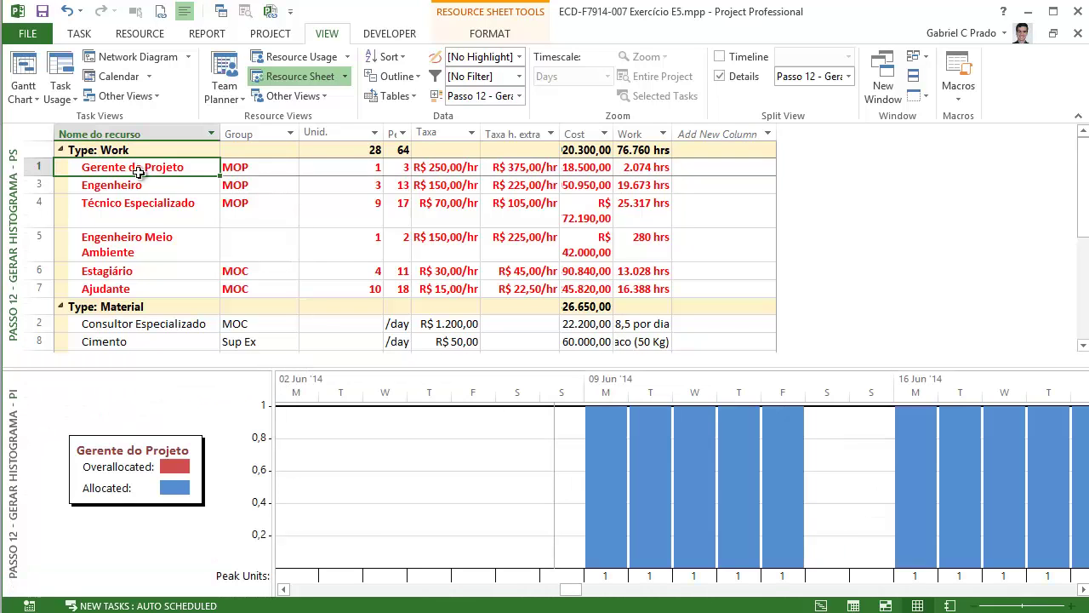
pyautogui.moveTo(571, 588); pyautogui.dragTo(460, 589)
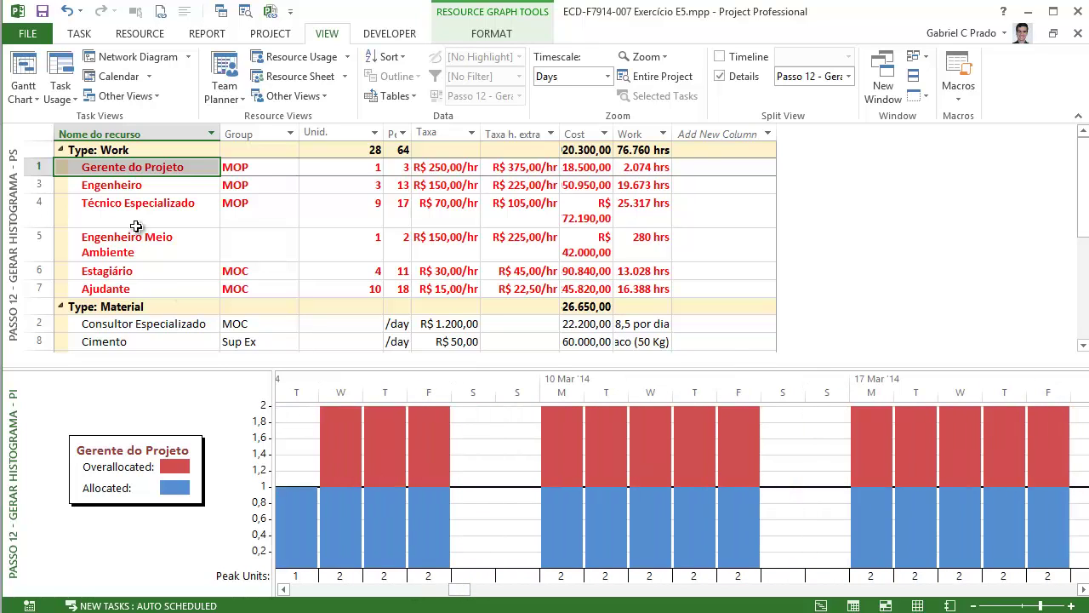
pyautogui.click(127, 188)
pyautogui.press('Down')
pyautogui.click(125, 241)
pyautogui.click(126, 276)
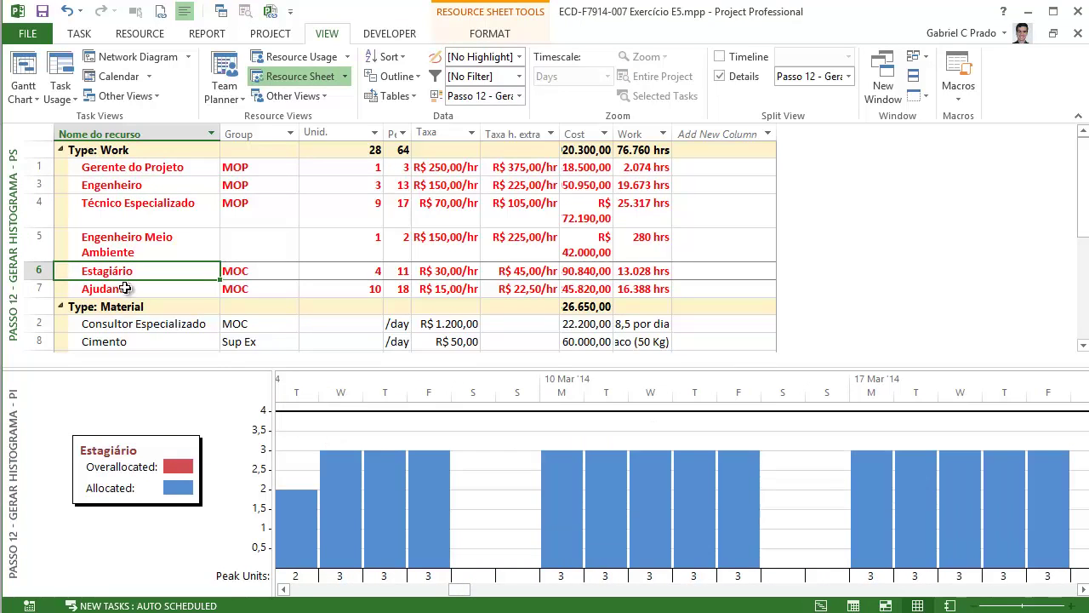
pyautogui.click(143, 223)
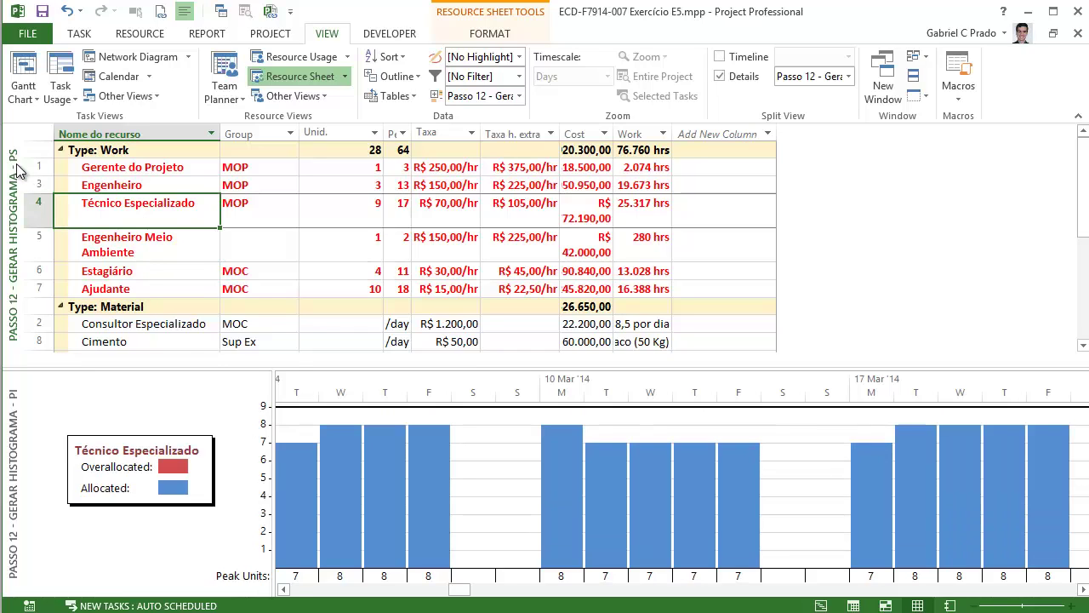
# - Try to display the Resource Usage view from the split histogram view
pyautogui.rightClick(21, 170)
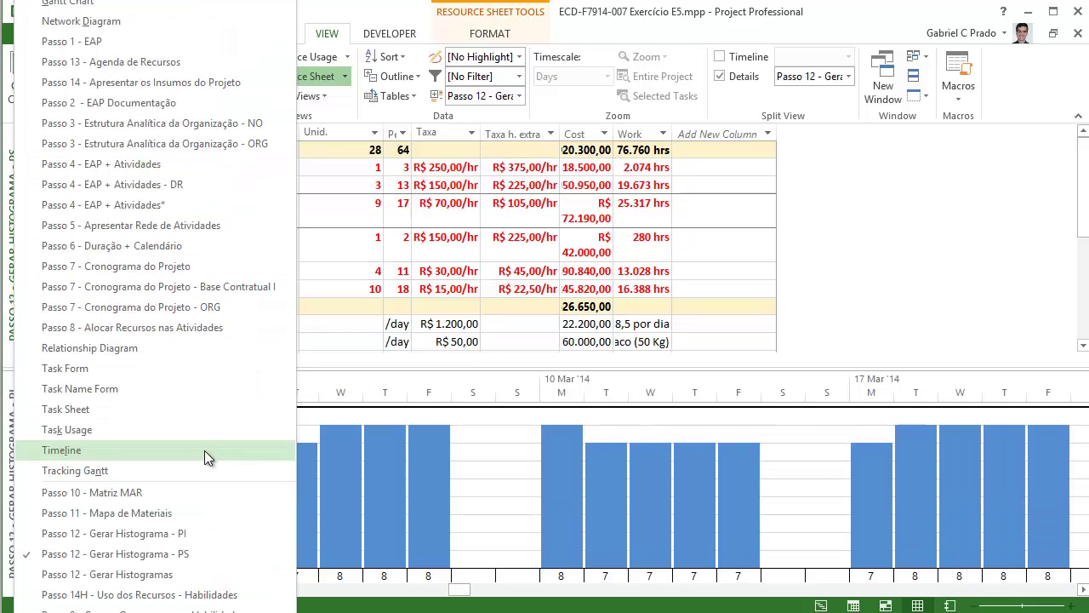
pyautogui.scroll(-2, 158, 341)
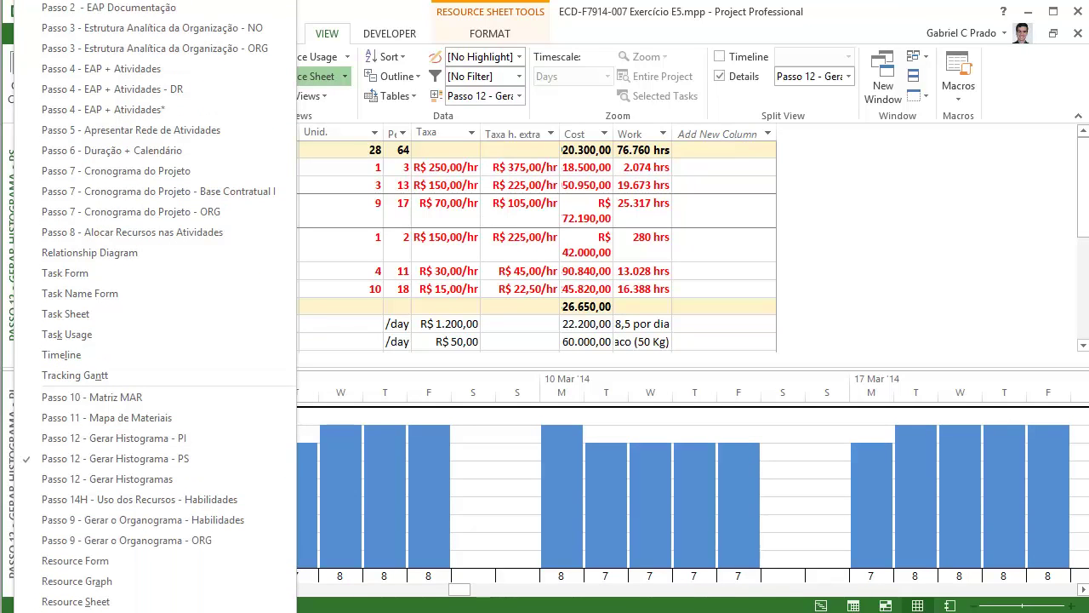
pyautogui.click(136, 333)
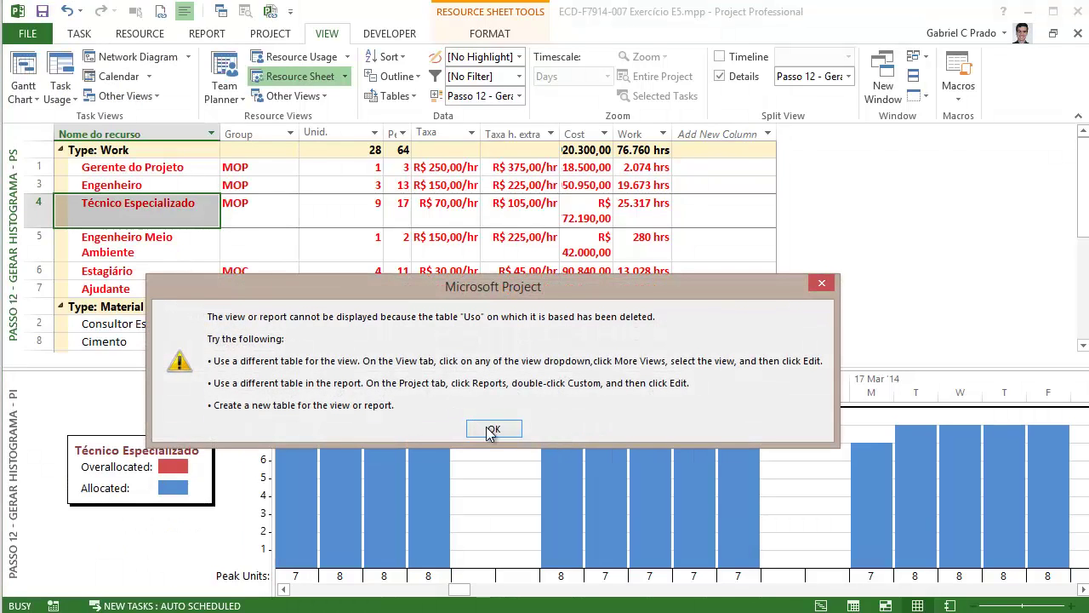
pyautogui.click(491, 430)
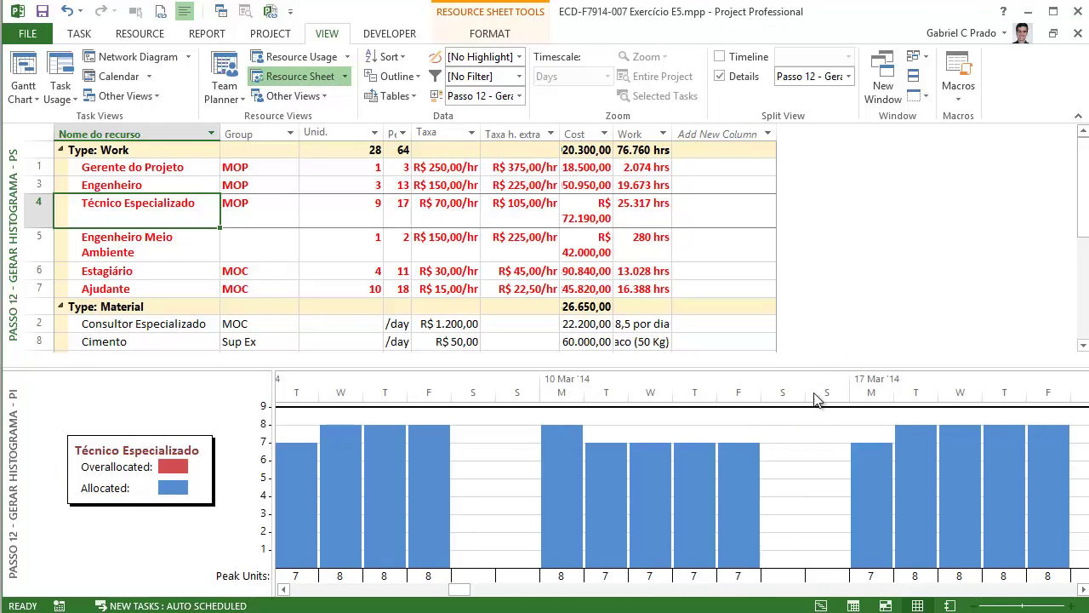
# - Remove the lower histogram pane and try again to display the Resource Usage view
pyautogui.doubleClick(815, 366)
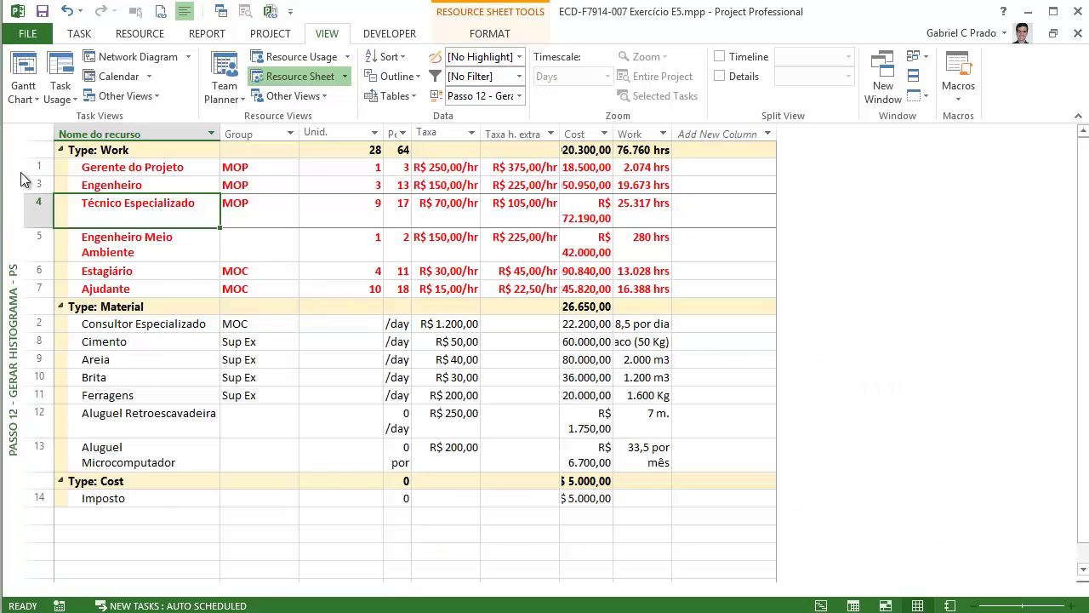
pyautogui.click(17, 170)
pyautogui.scroll(-2, 98, 562)
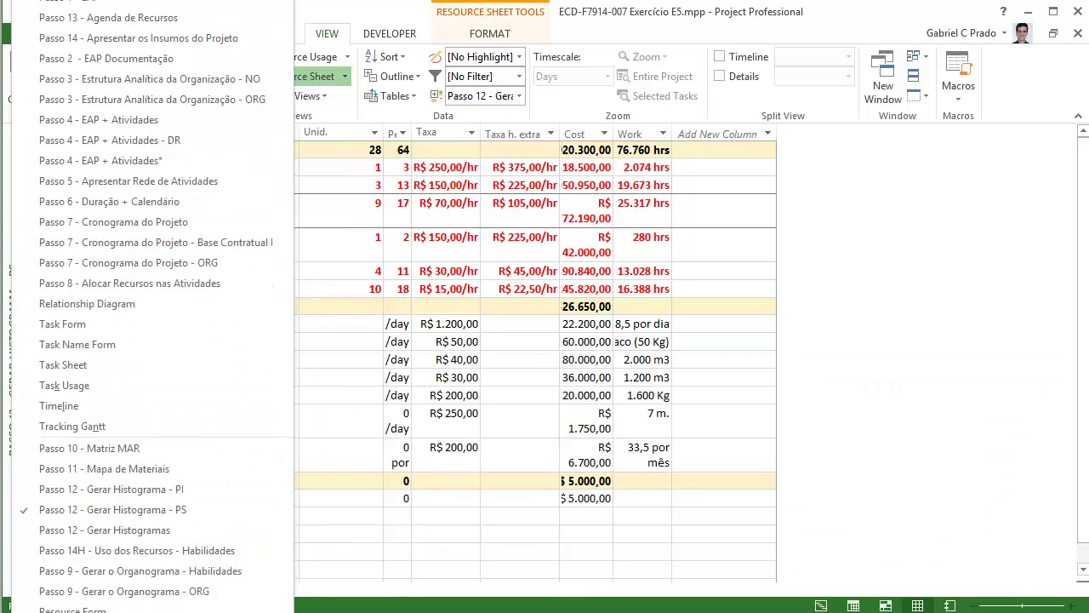
pyautogui.scroll(-1, 156, 561)
pyautogui.click(156, 596)
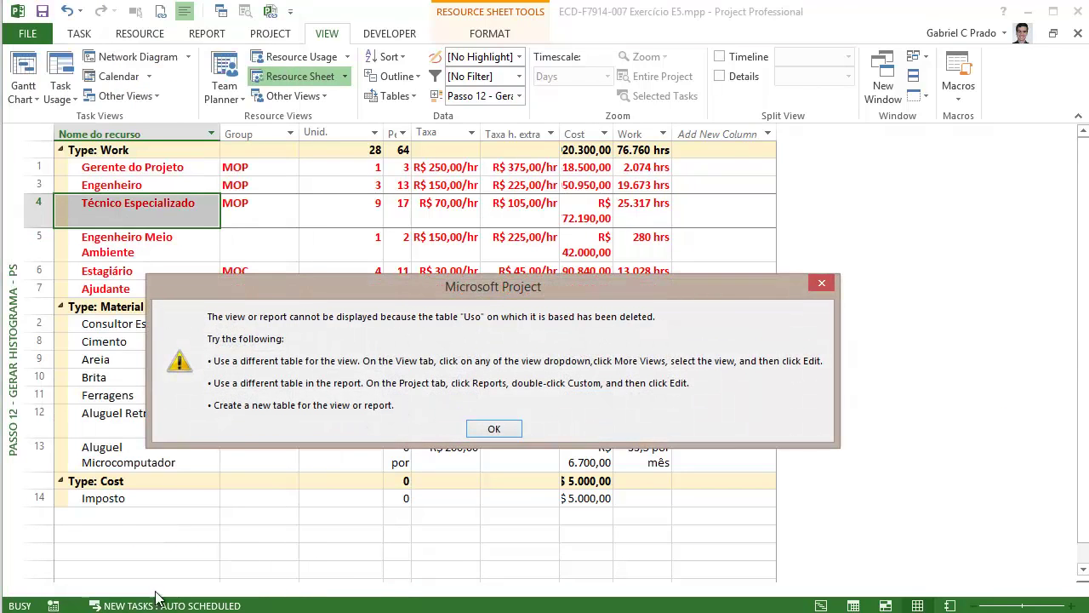
pyautogui.moveTo(319, 277); pyautogui.dragTo(323, 268)
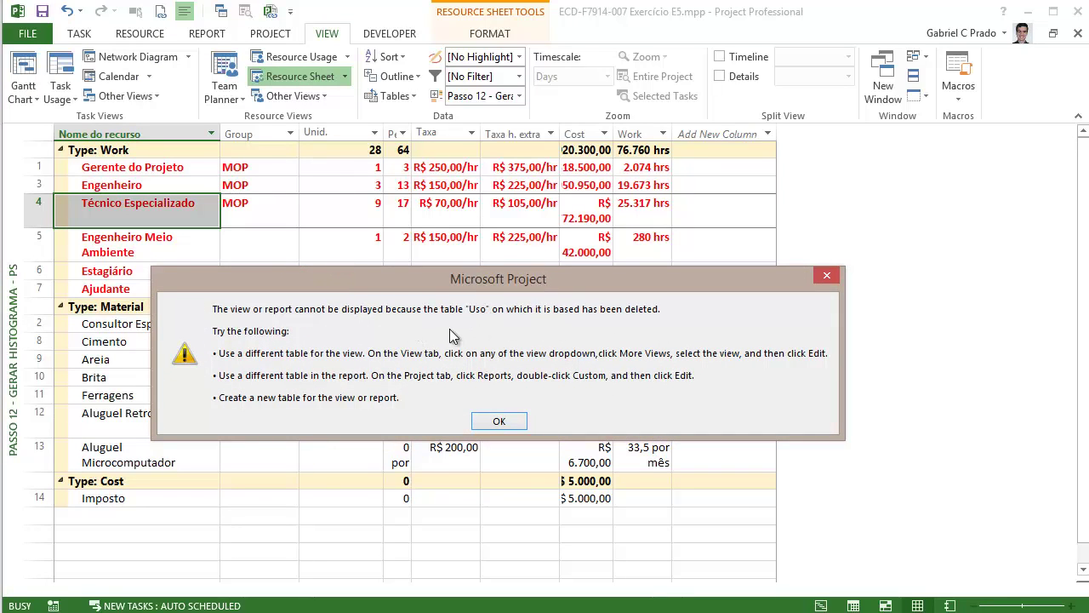
pyautogui.click(500, 420)
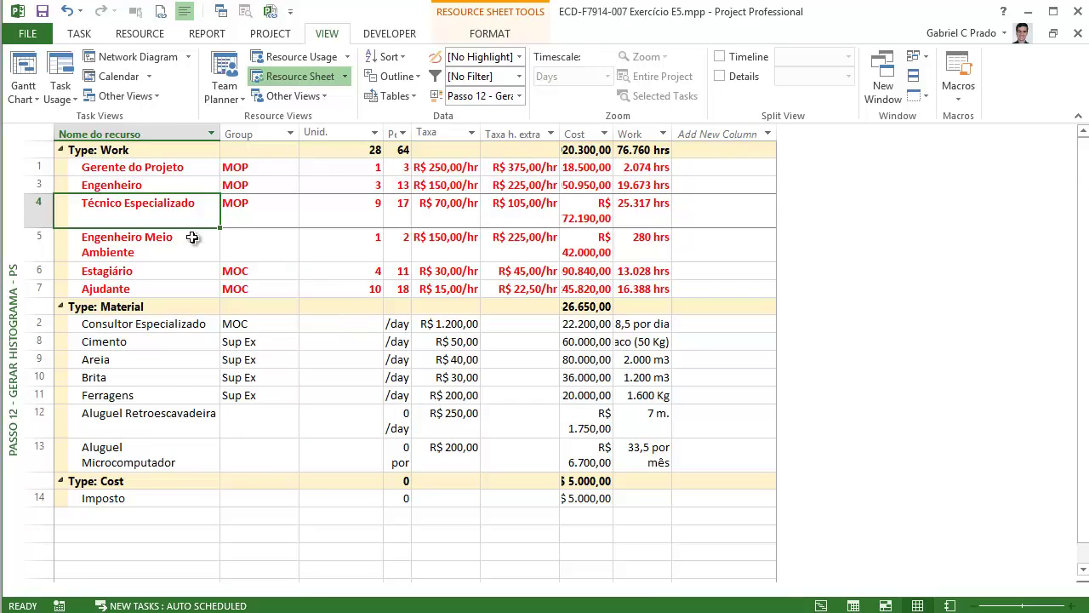
pyautogui.rightClick(12, 153)
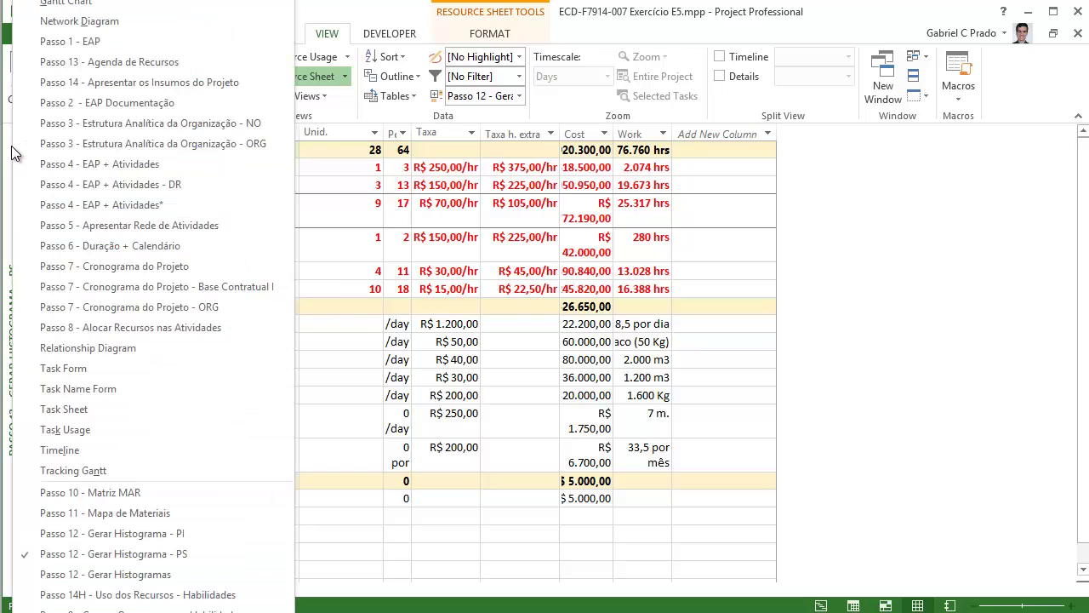
pyautogui.click(885, 242)
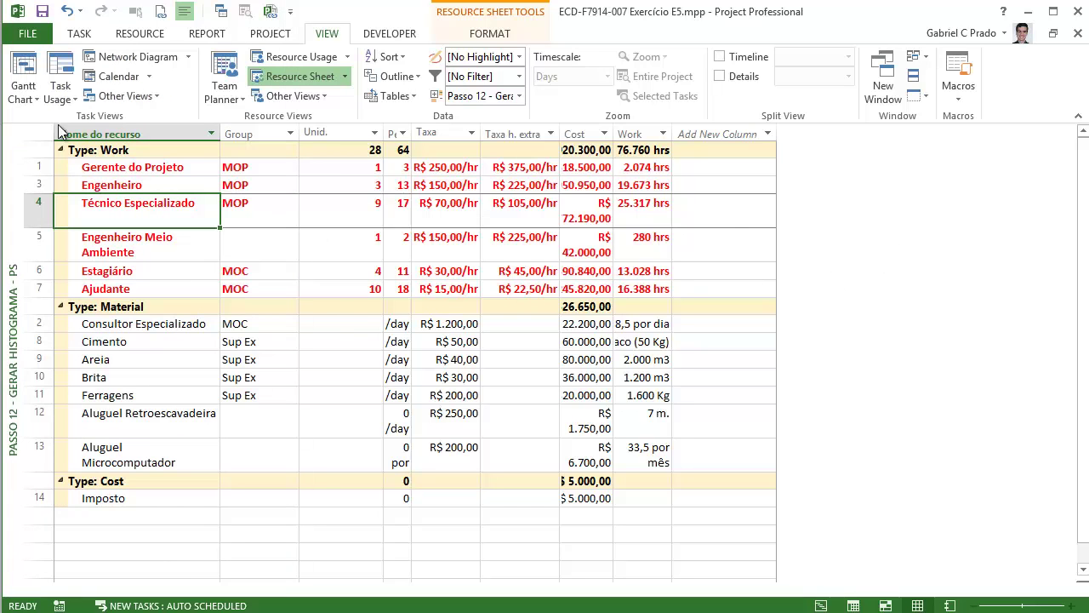
pyautogui.rightClick(45, 137)
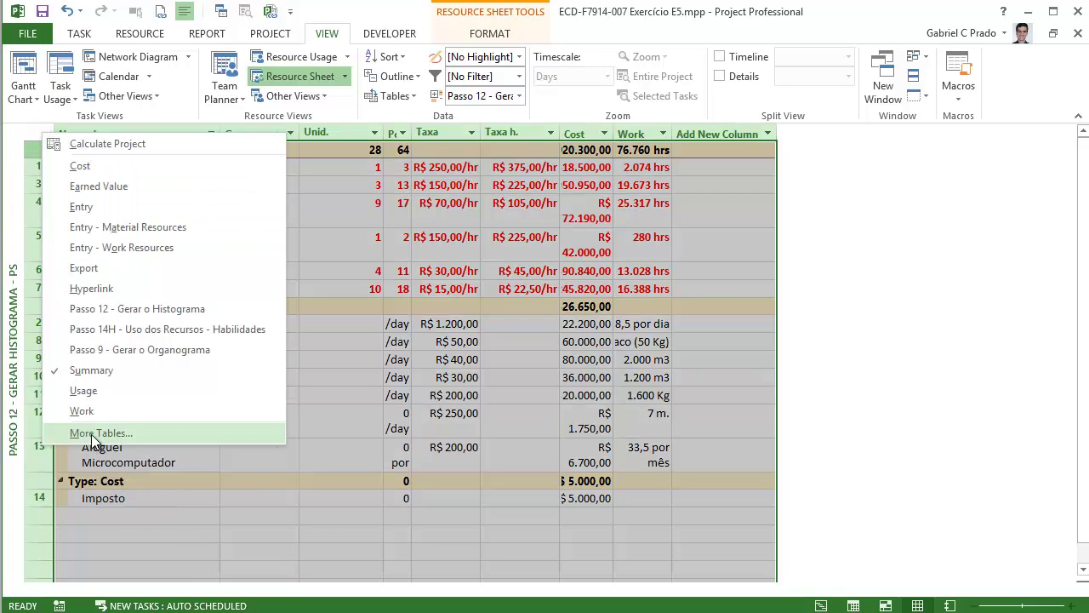
pyautogui.click(988, 348)
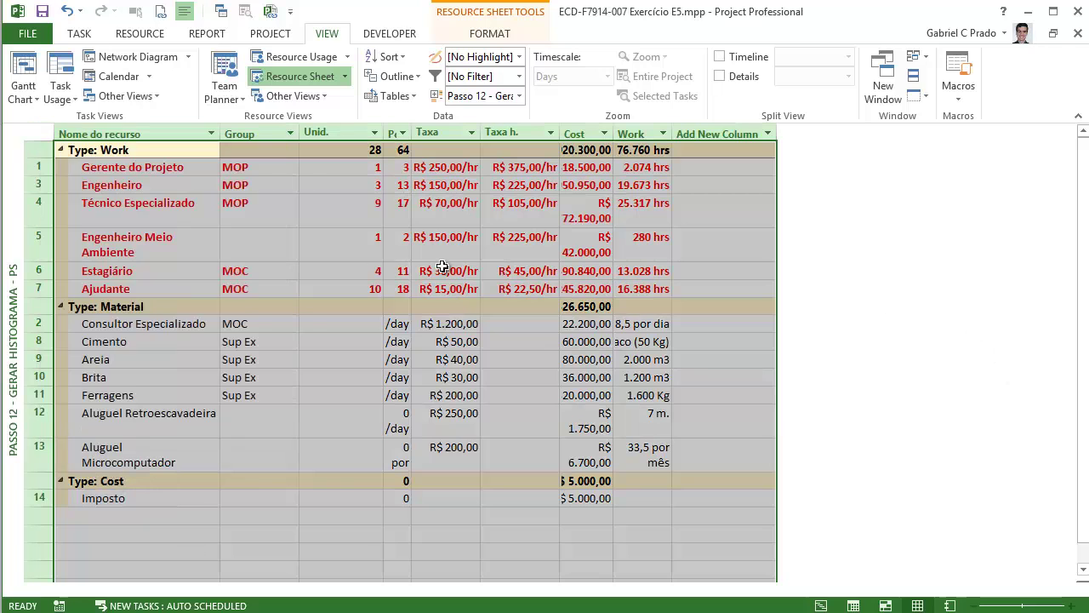
# - Edit the definition of the Resource Usage view and set its table to Usage
pyautogui.rightClick(17, 147)
pyautogui.scroll(-3, 128, 587)
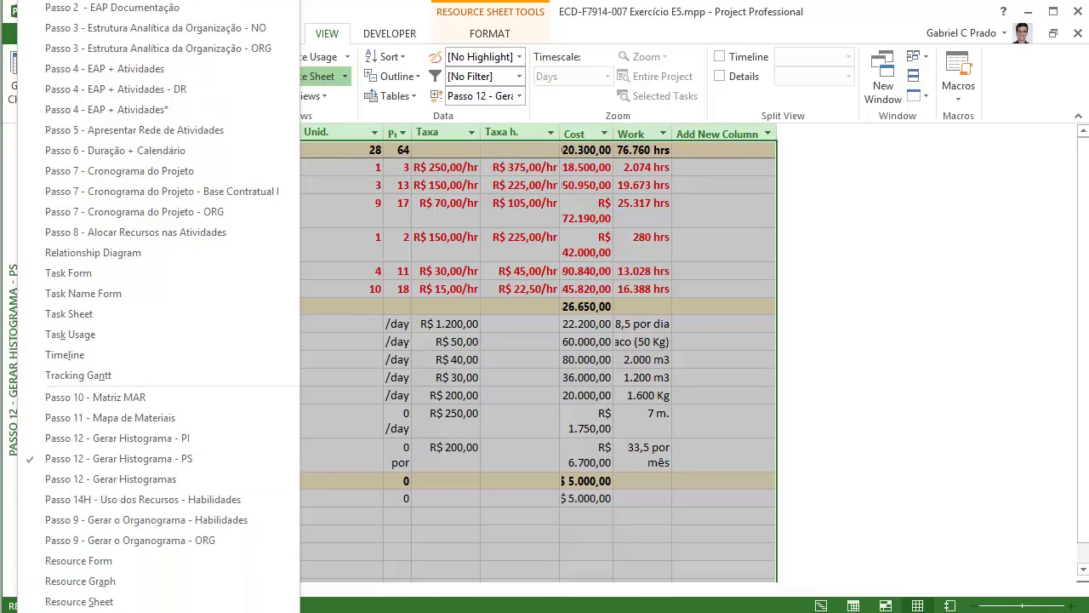
pyautogui.click(78, 603)
pyautogui.scroll(-6, 359, 175)
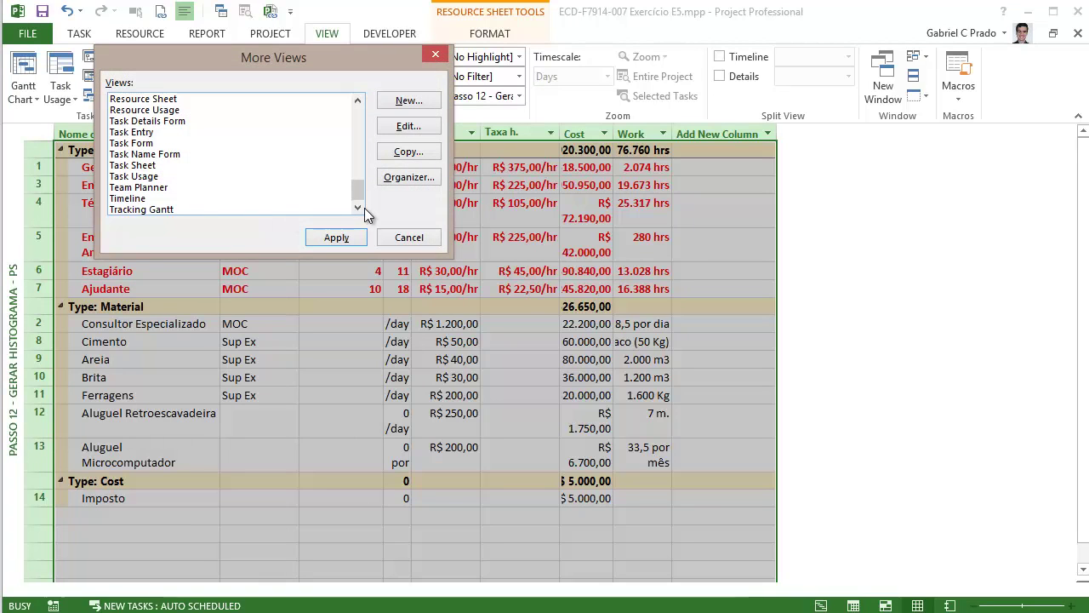
pyautogui.click(168, 111)
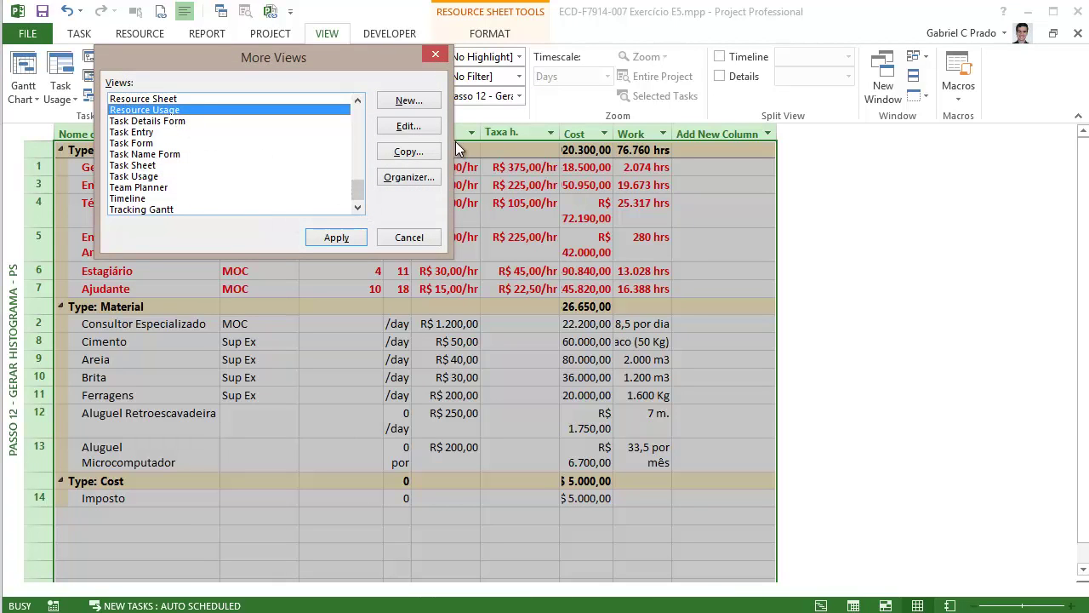
pyautogui.click(414, 129)
pyautogui.click(485, 283)
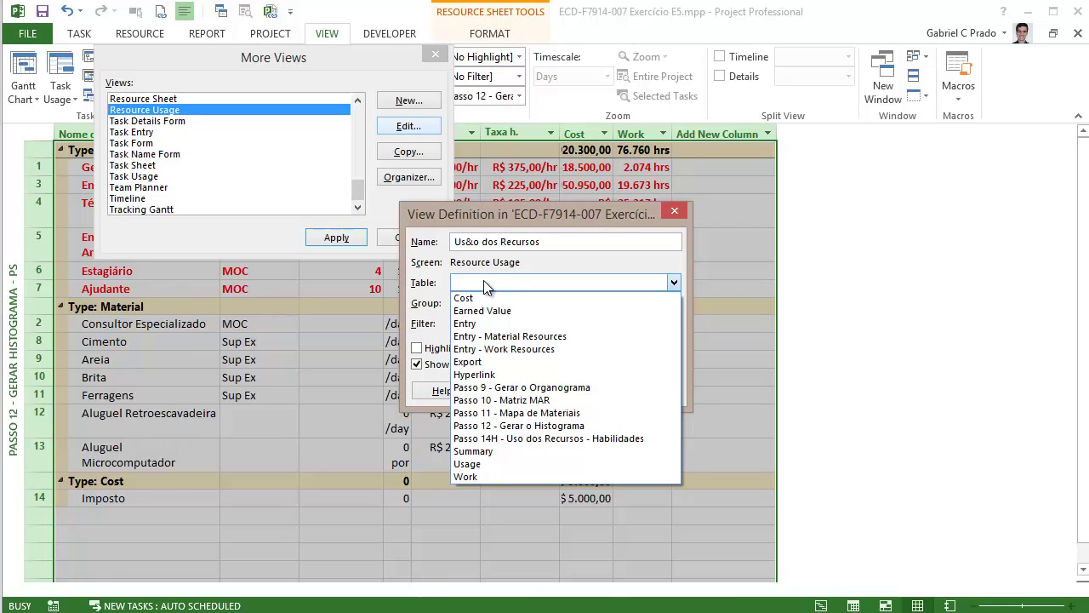
pyautogui.click(474, 465)
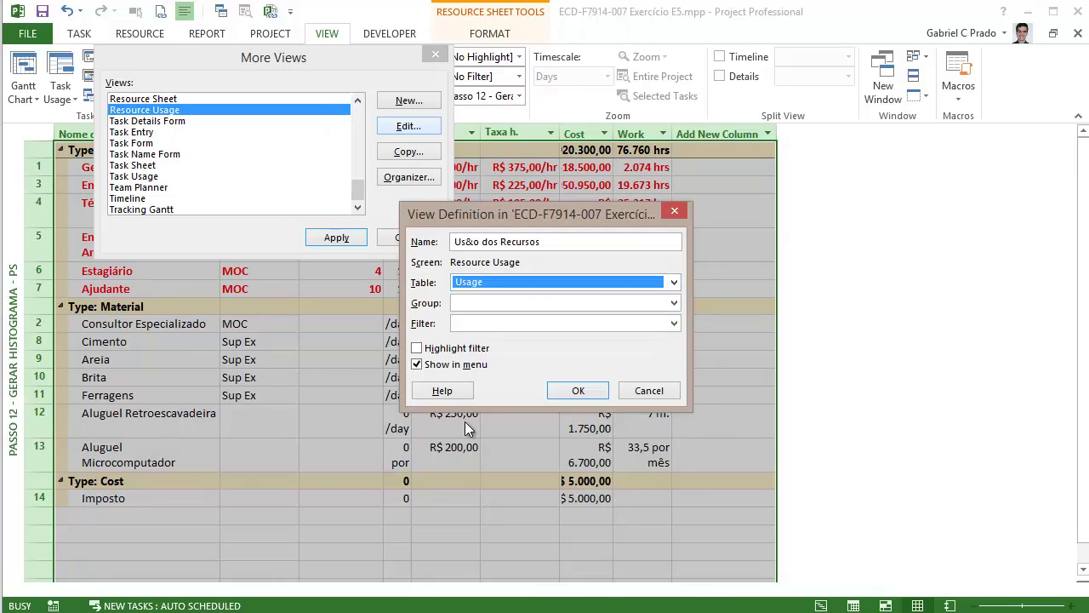
# - Set the Resource Usage view's group to No Group and its filter to All Resources, and apply the view
pyautogui.click(474, 305)
pyautogui.click(486, 345)
pyautogui.click(479, 328)
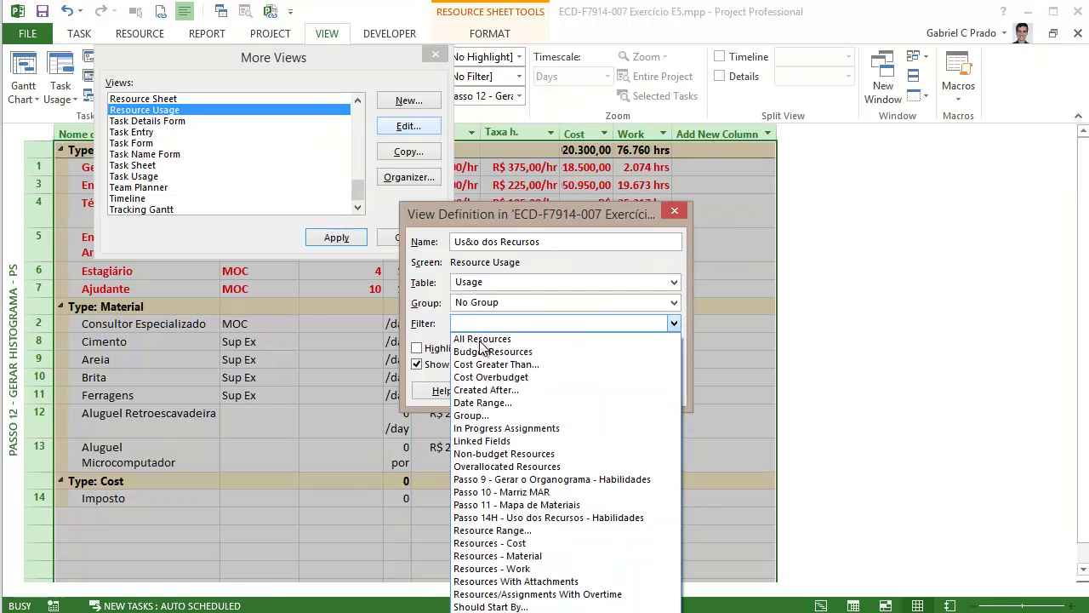
pyautogui.click(482, 339)
pyautogui.click(578, 391)
pyautogui.press('Return')
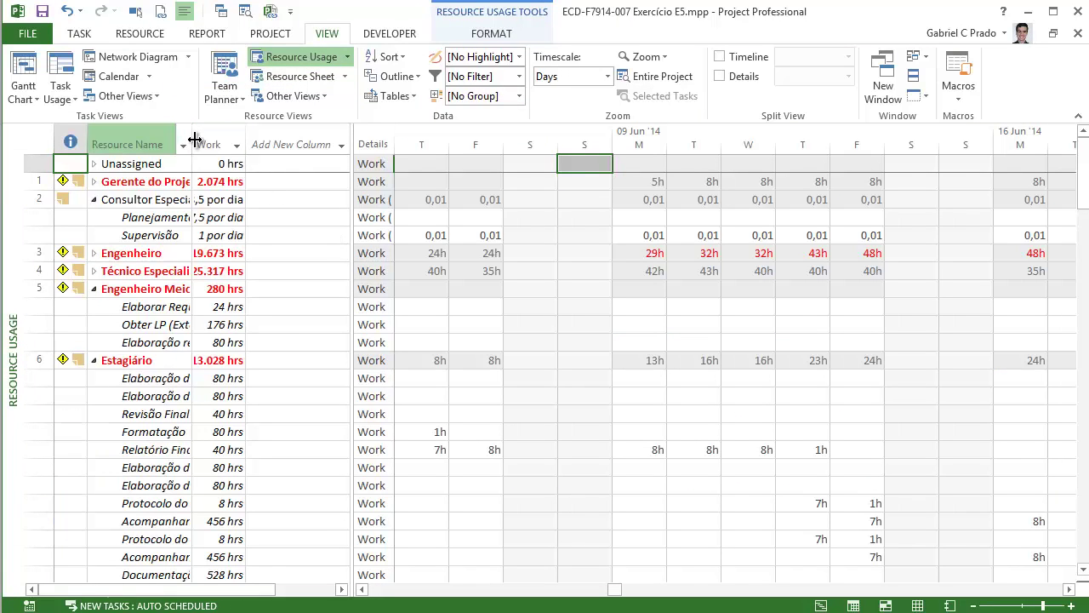
# - Widen the Resource Name column and enlarge the table area beside the timephased grid
pyautogui.doubleClick(195, 140)
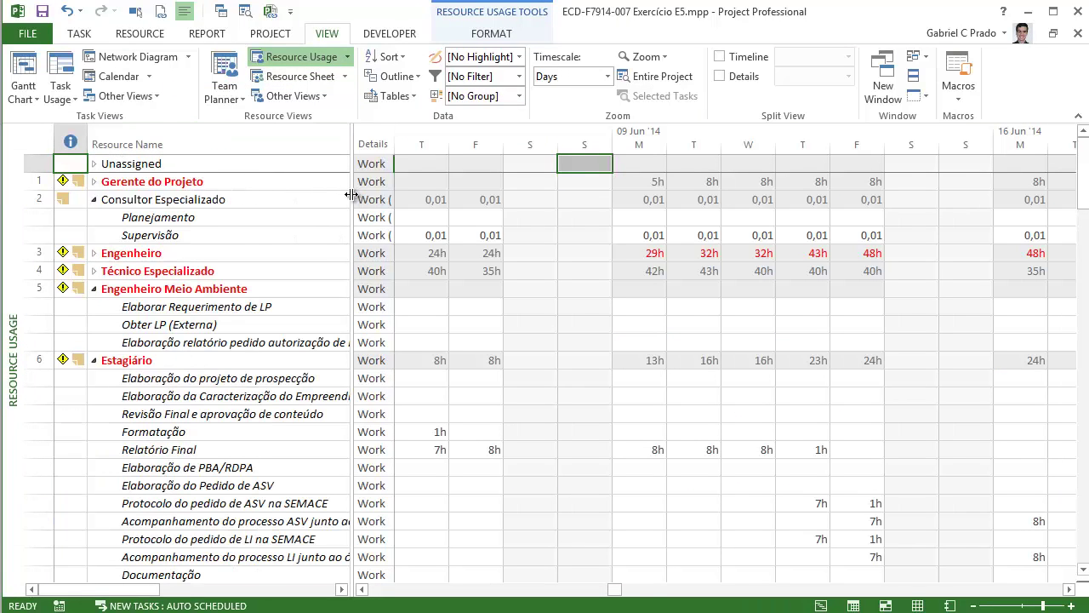
pyautogui.moveTo(351, 195); pyautogui.dragTo(459, 189)
pyautogui.moveTo(644, 202); pyautogui.dragTo(314, 179)
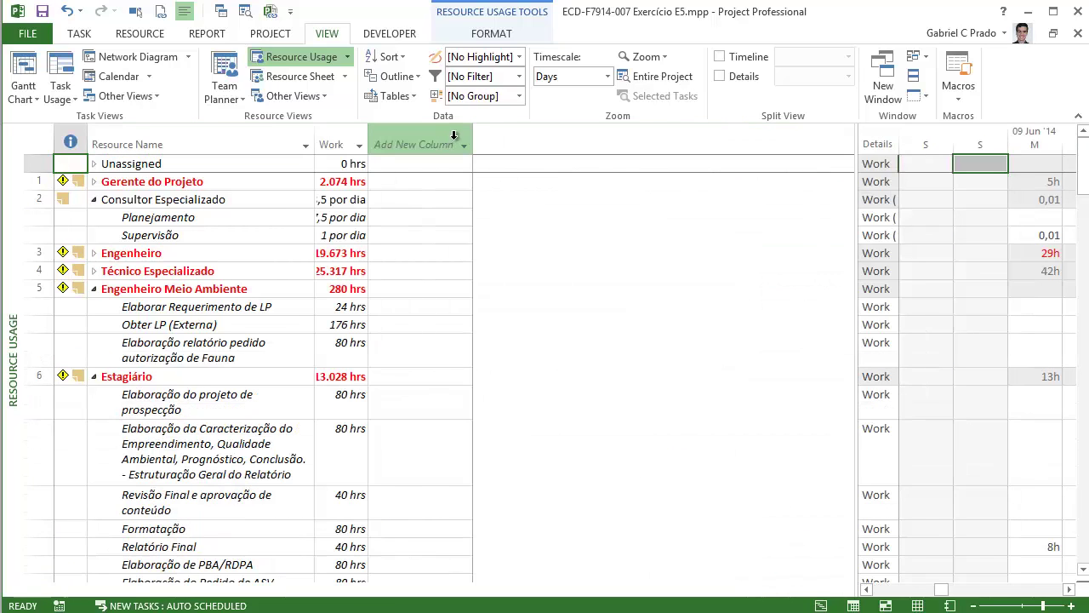
# - Add the Peak and Max Units columns to the resource usage table and widen the table area to fit them
pyautogui.click(454, 136)
pyautogui.write('peak')
pyautogui.press('Return')
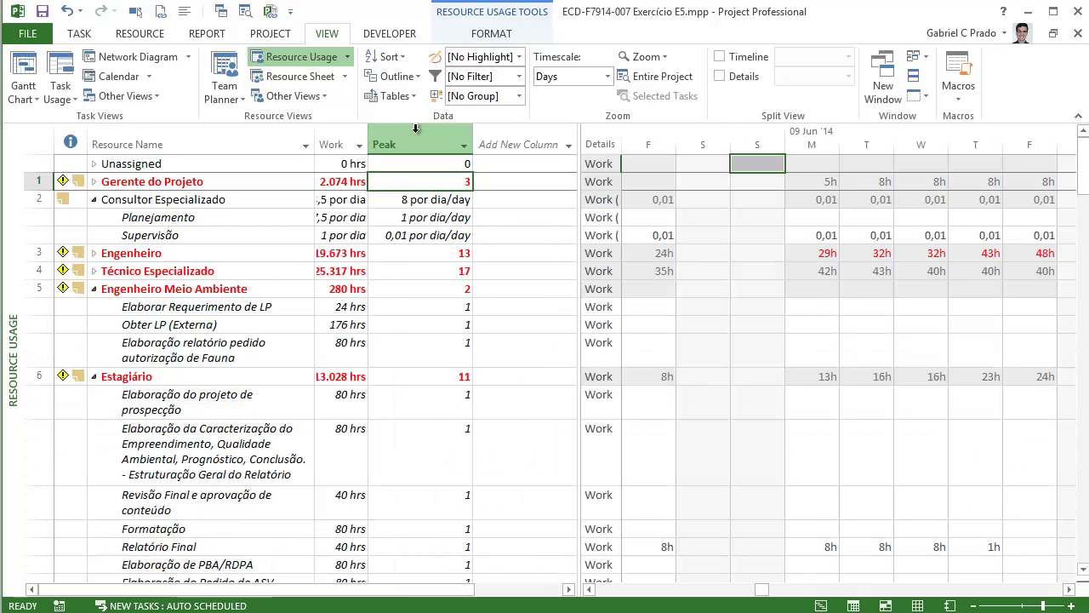
pyautogui.click(499, 138)
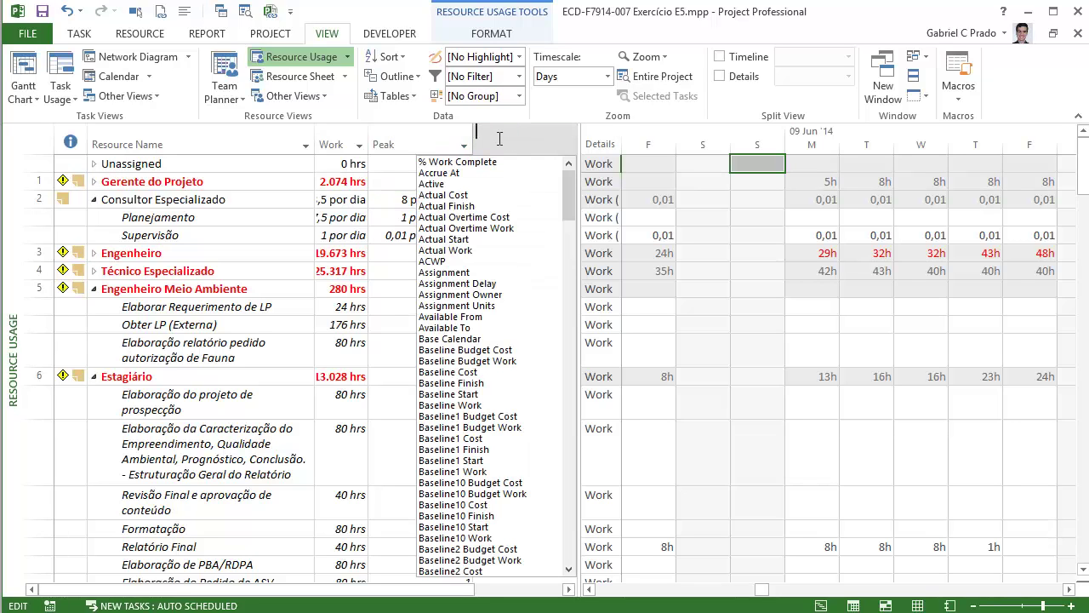
pyautogui.write('ma')
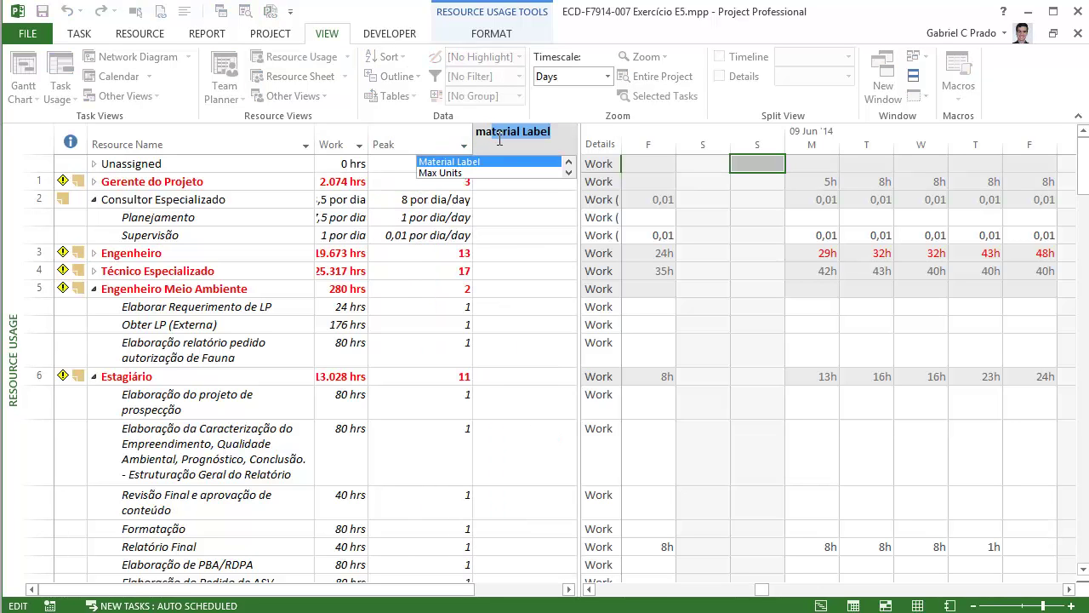
pyautogui.write('x Units')
pyautogui.press('Return')
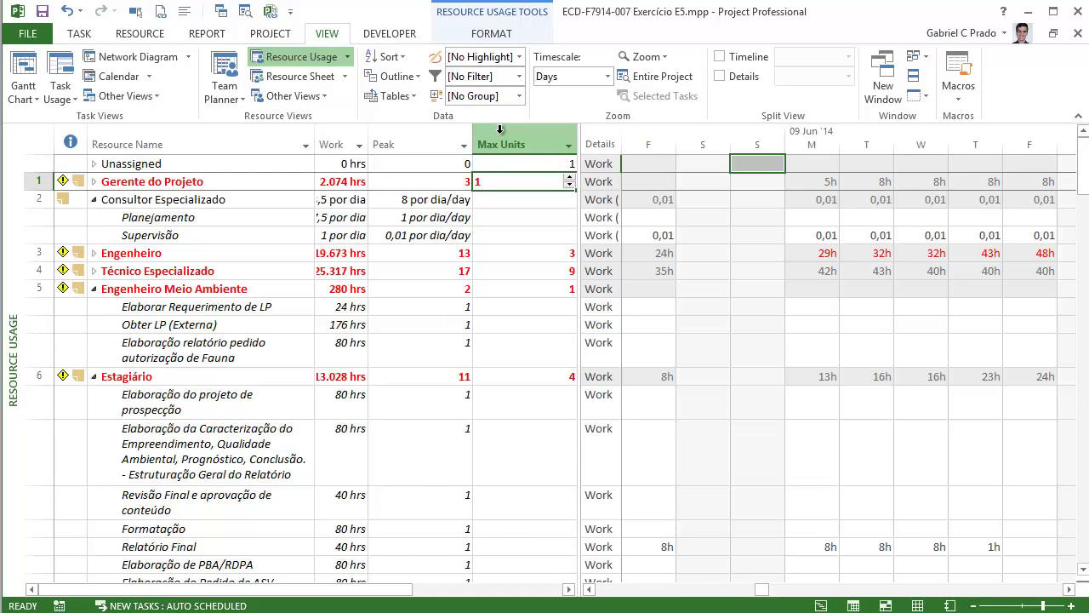
pyautogui.moveTo(580, 199); pyautogui.dragTo(686, 199)
# - Collapse the task assignments of all resources in the usage table
pyautogui.click(51, 141)
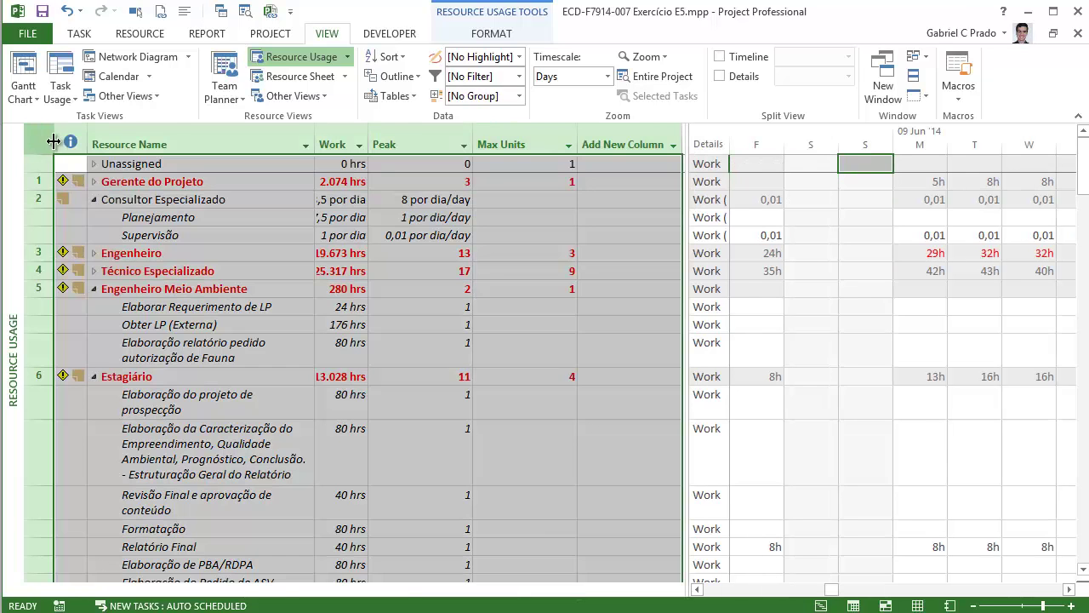
pyautogui.click(393, 76)
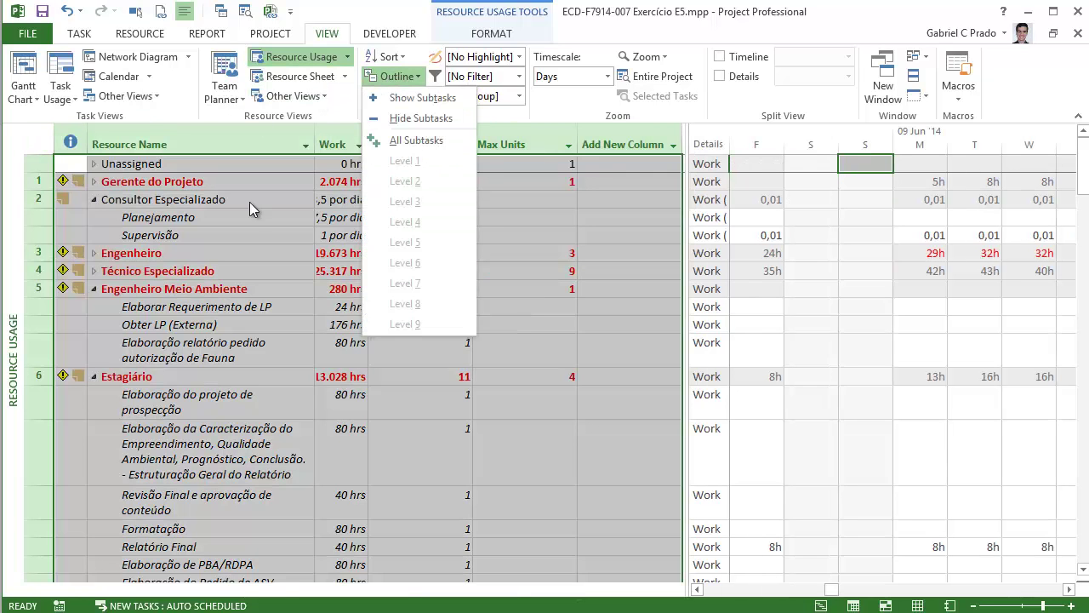
pyautogui.click(249, 201)
pyautogui.click(394, 76)
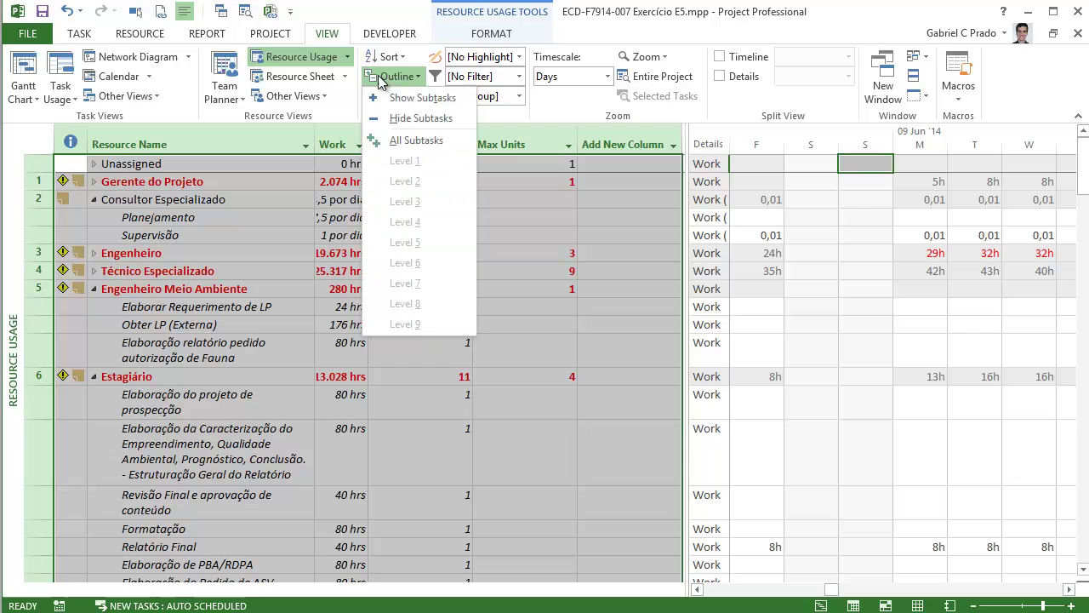
pyautogui.click(443, 122)
pyautogui.click(182, 270)
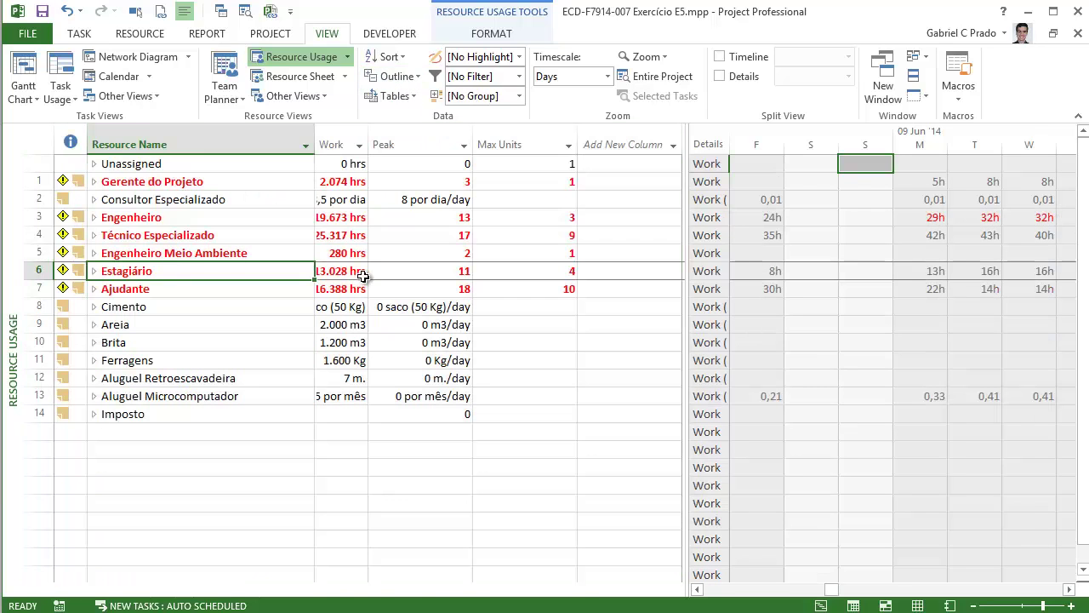
# - Expand Gerente do Projeto and compare its Peak with its Max Units and the peaks of its individual assignments
pyautogui.click(95, 181)
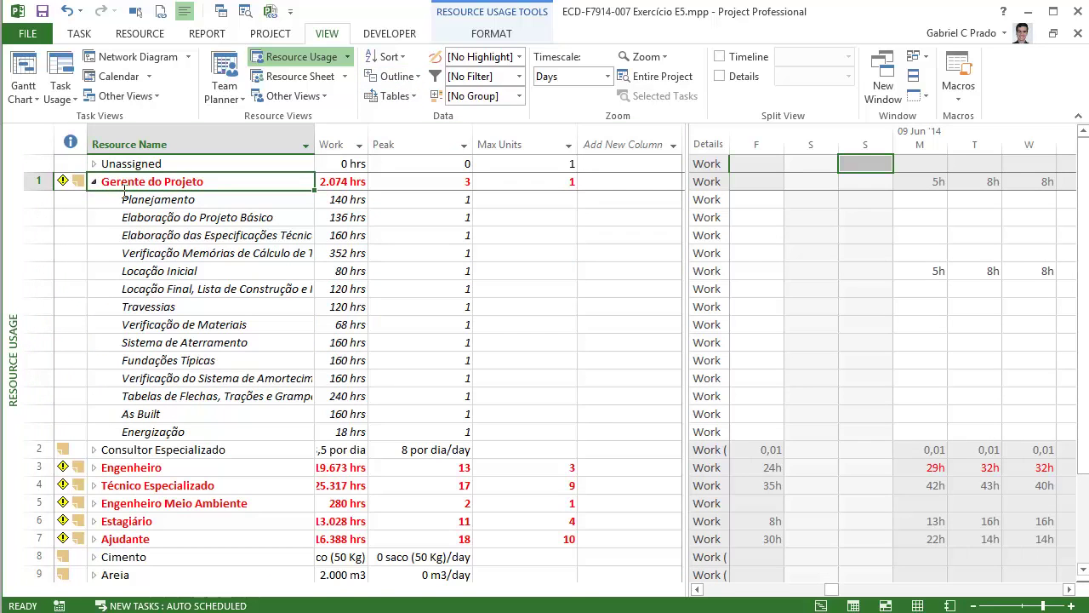
pyautogui.click(547, 183)
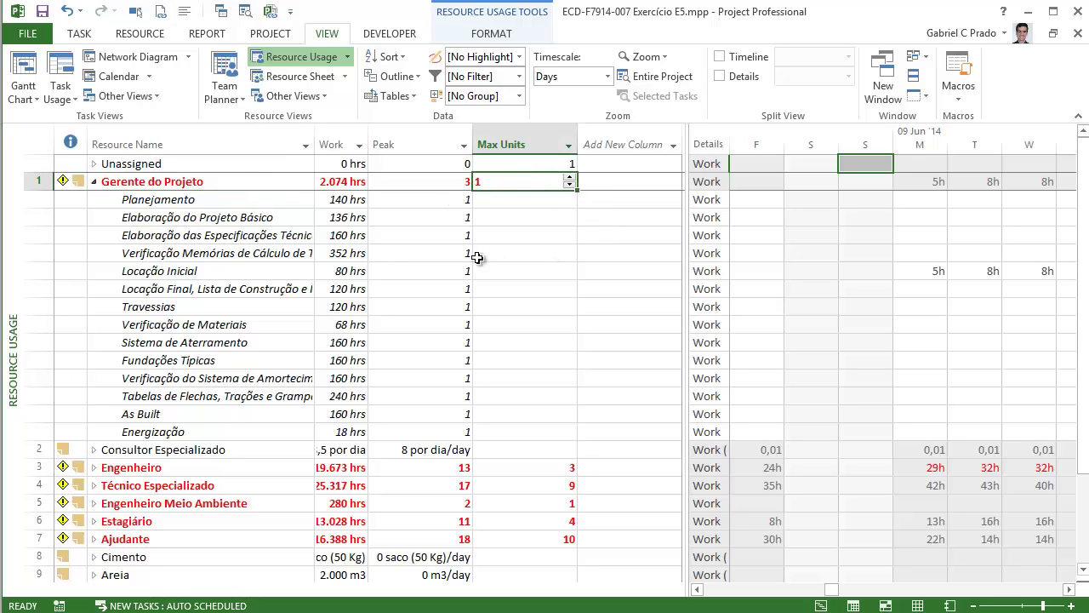
pyautogui.moveTo(433, 201); pyautogui.dragTo(428, 430)
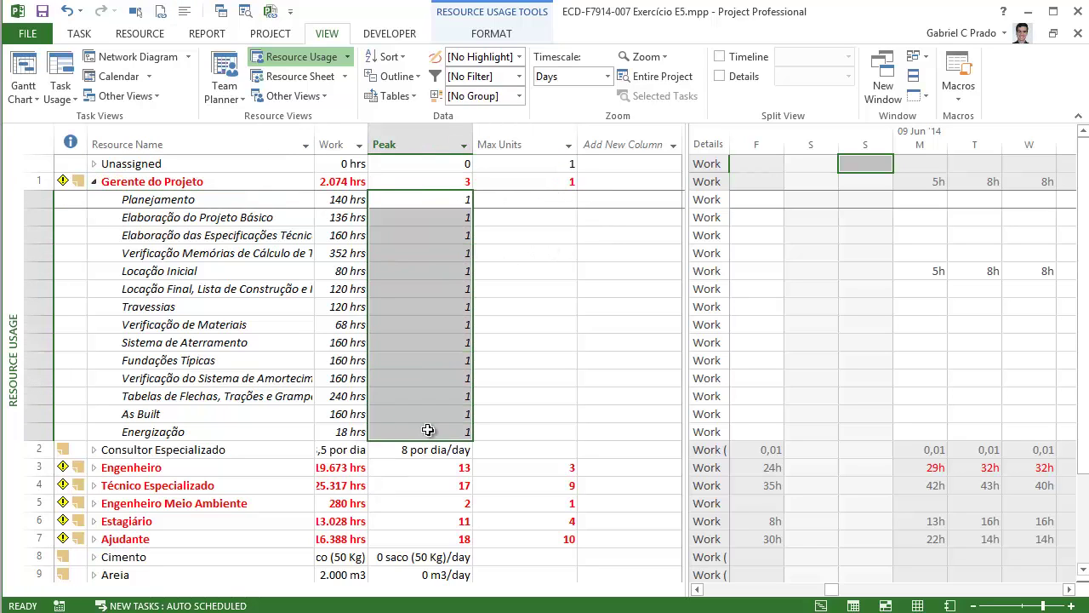
pyautogui.click(562, 180)
pyautogui.click(414, 183)
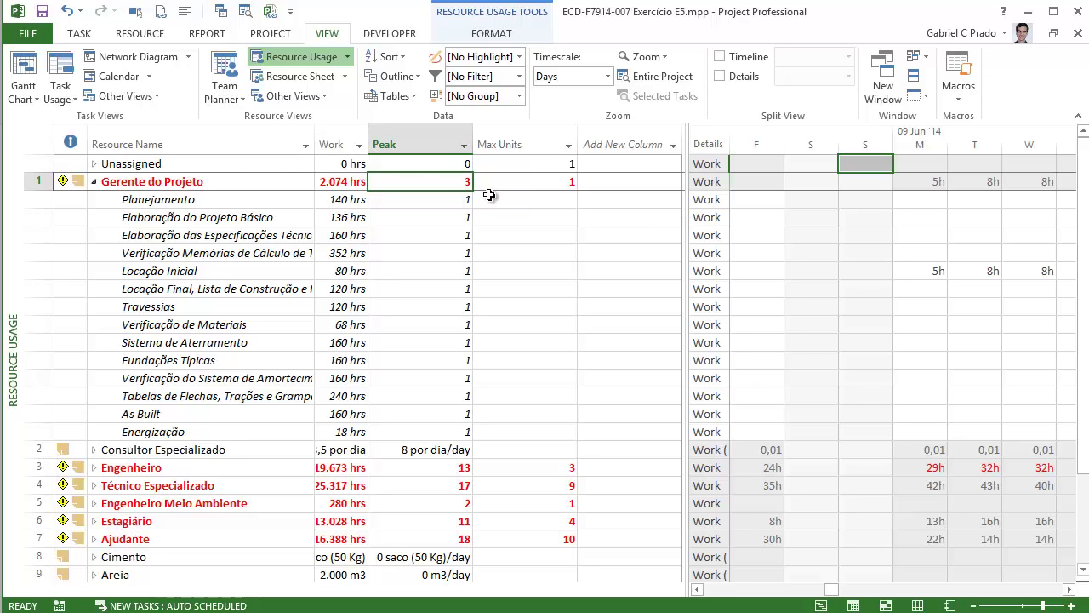
pyautogui.click(236, 187)
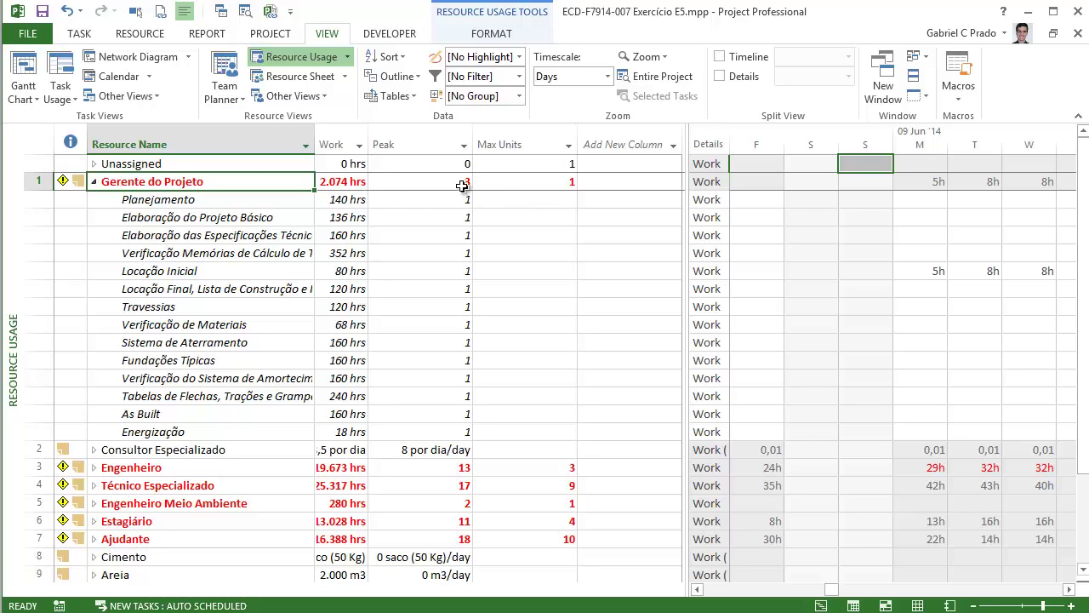
# - Collapse Gerente do Projeto, and compare Engenheiro's Peak with its Max Units and the peaks of its individual assignments
pyautogui.click(93, 182)
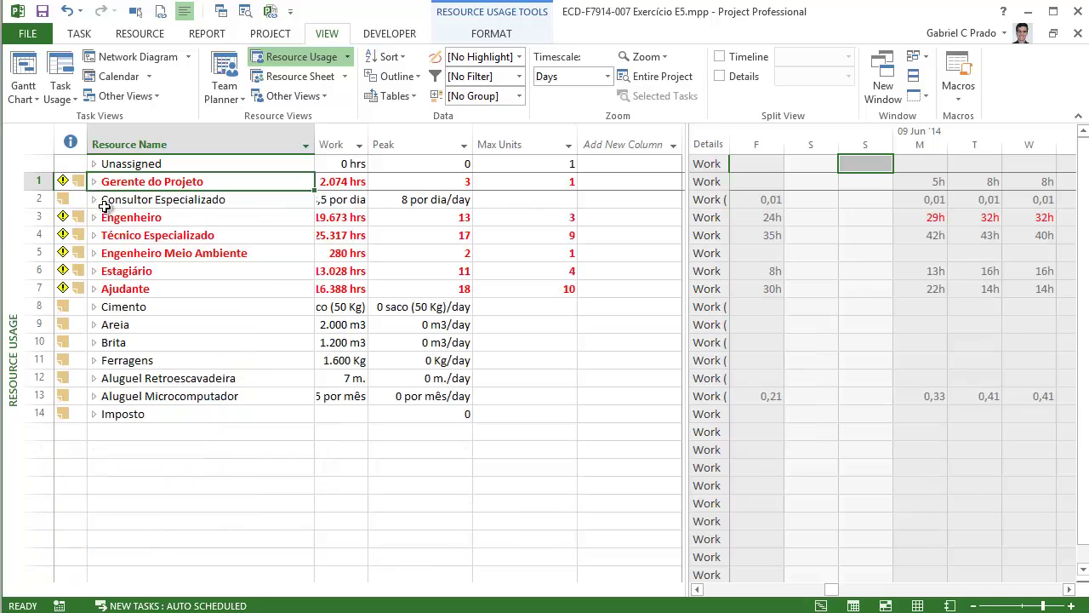
pyautogui.click(95, 217)
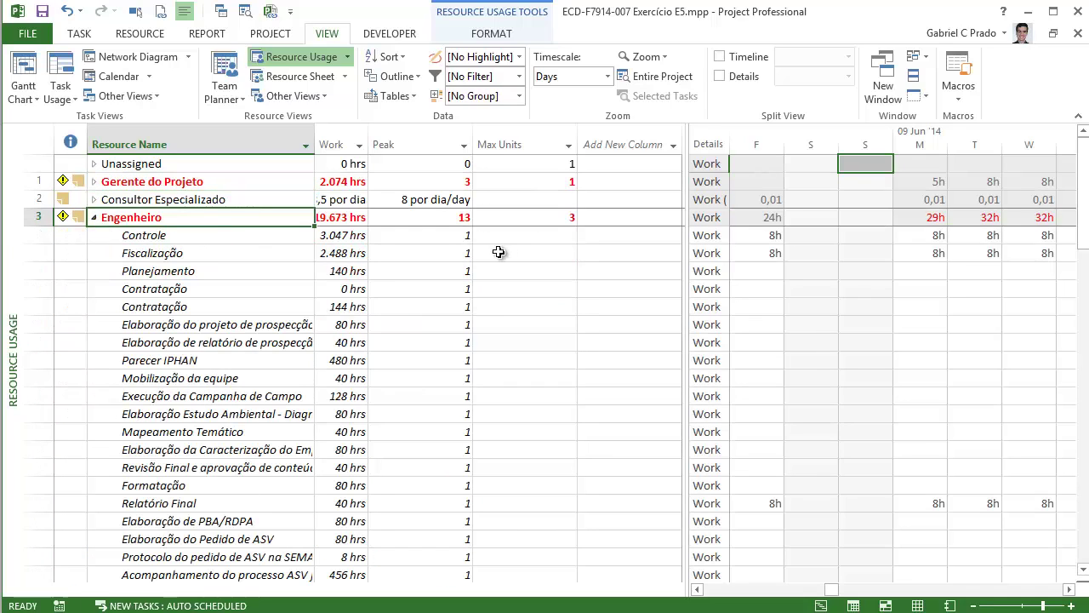
pyautogui.click(432, 241)
pyautogui.scroll(-14, 431, 245)
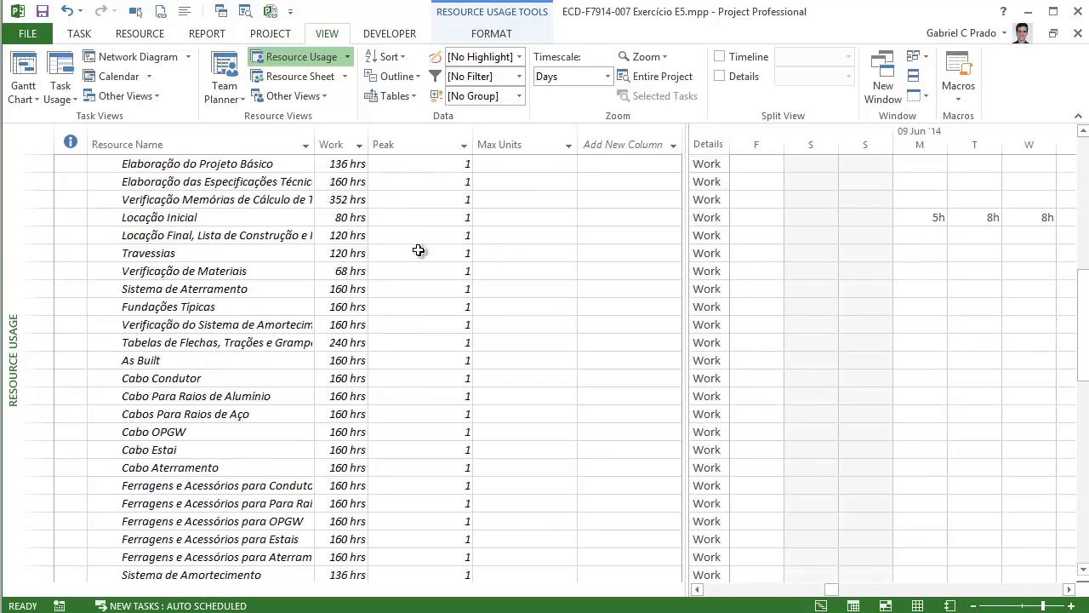
pyautogui.scroll(-7, 419, 250)
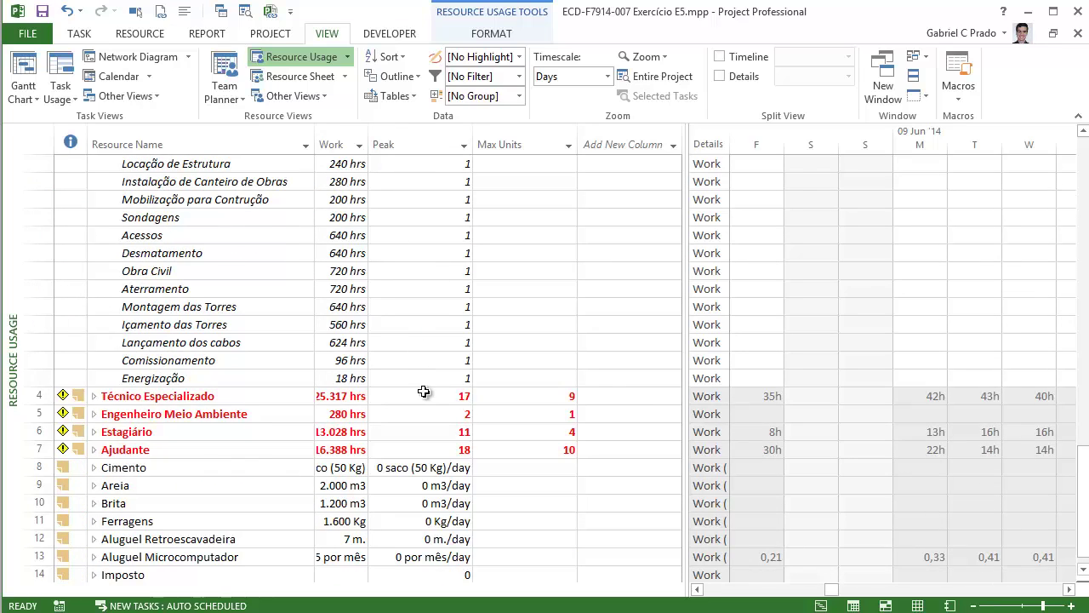
pyautogui.scroll(7, 426, 388)
pyautogui.scroll(14, 449, 326)
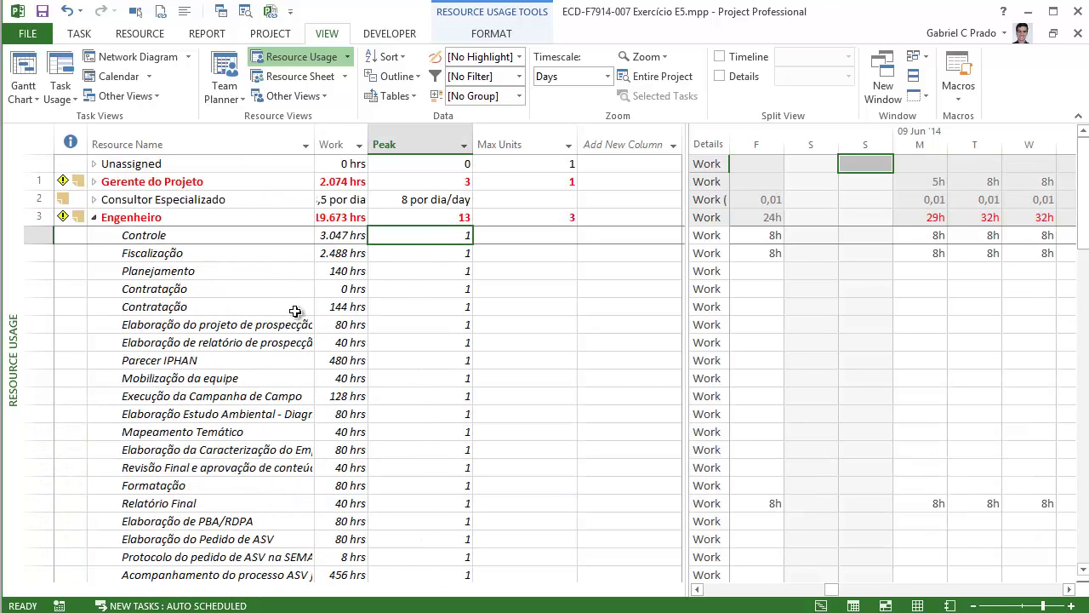
pyautogui.click(435, 217)
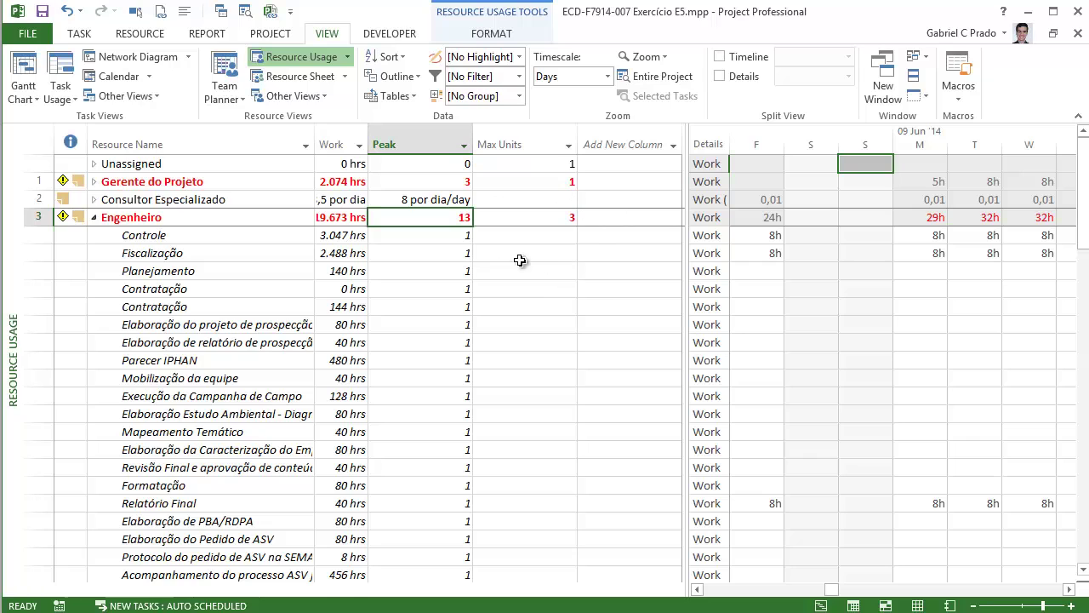
pyautogui.click(532, 217)
pyautogui.click(441, 220)
pyautogui.click(94, 218)
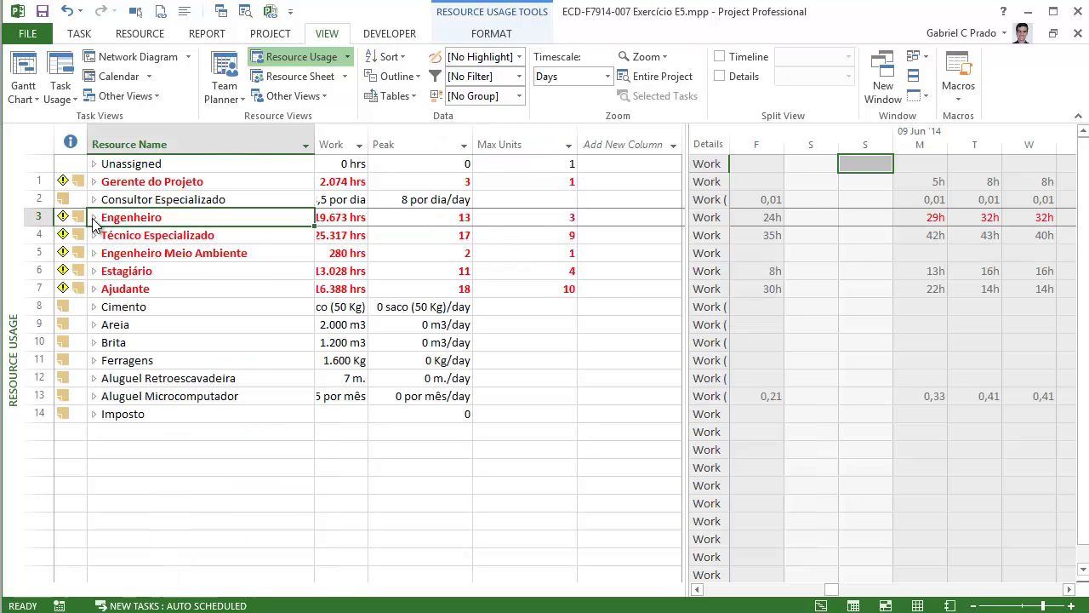
# - Expand Técnico Especializado, compare its Peak and Max Units with its assignments' peaks, and collapse it again
pyautogui.click(95, 235)
pyautogui.click(537, 238)
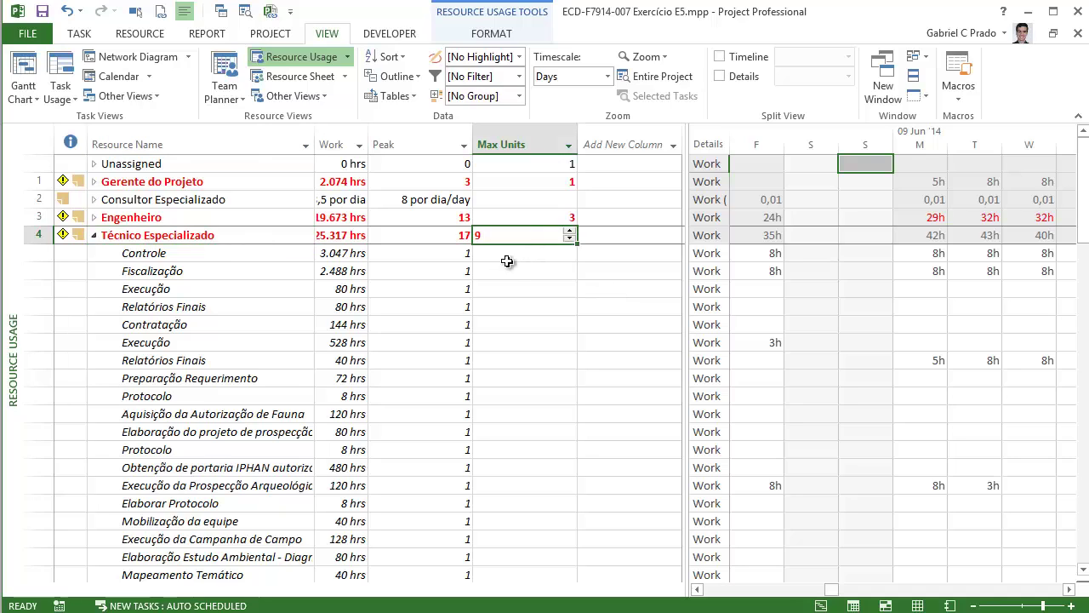
pyautogui.scroll(-15, 447, 308)
pyautogui.scroll(-8, 445, 315)
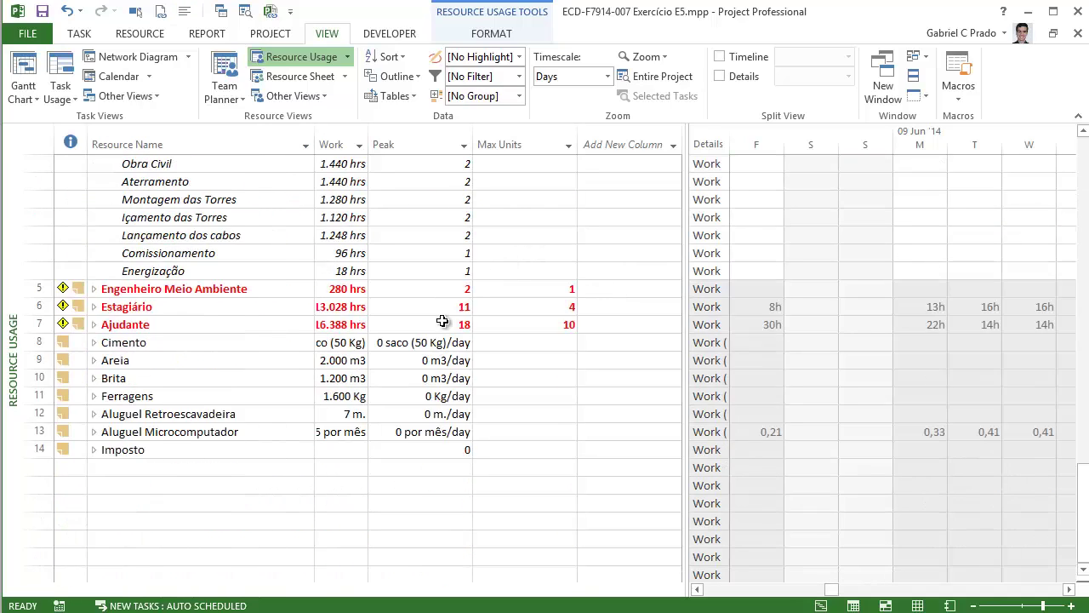
pyautogui.scroll(3, 440, 319)
pyautogui.click(418, 323)
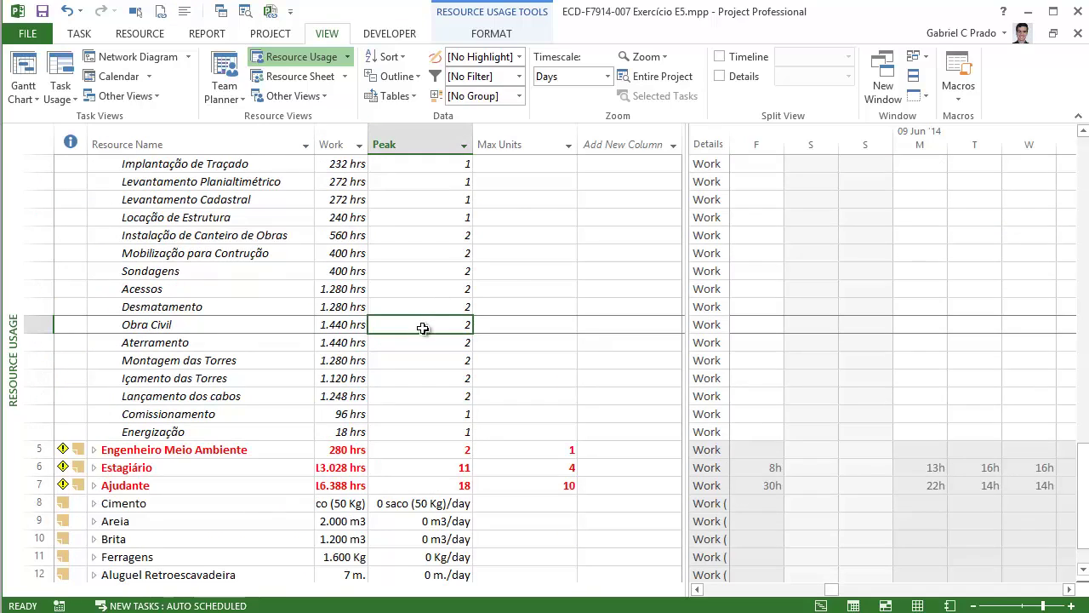
pyautogui.scroll(15, 423, 326)
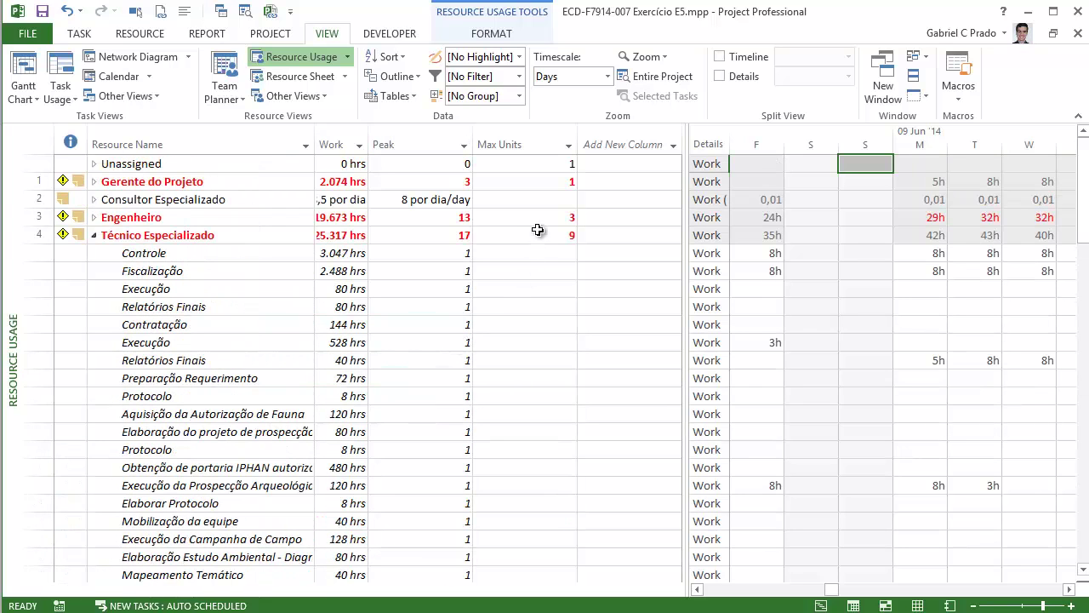
pyautogui.click(93, 236)
# - Recheck Engenheiro's Max Units against its Peak with the assignments expanded, and collapse them again
pyautogui.click(94, 217)
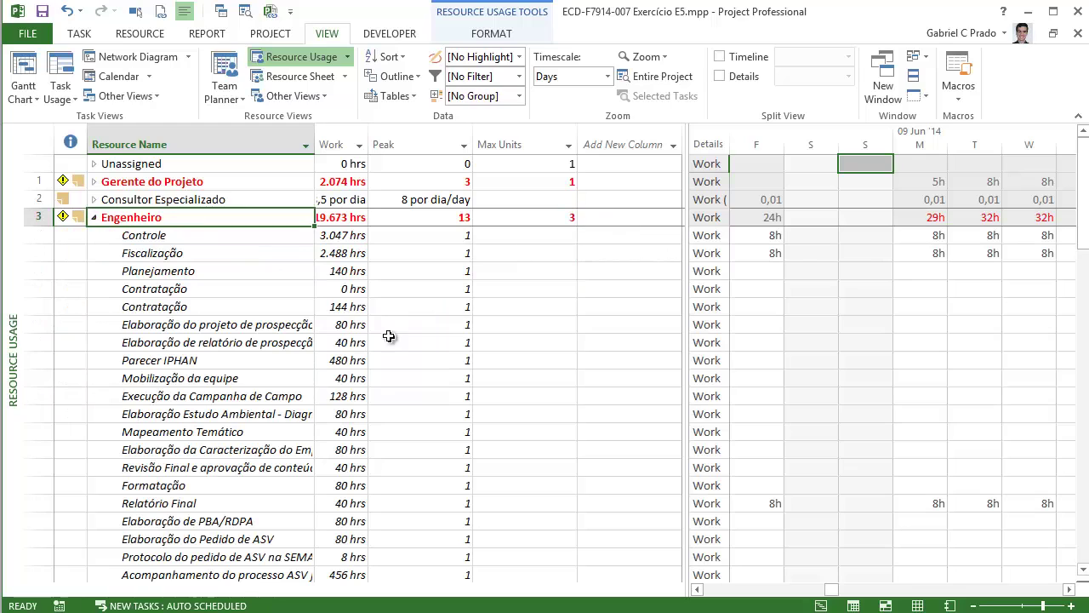
pyautogui.click(582, 214)
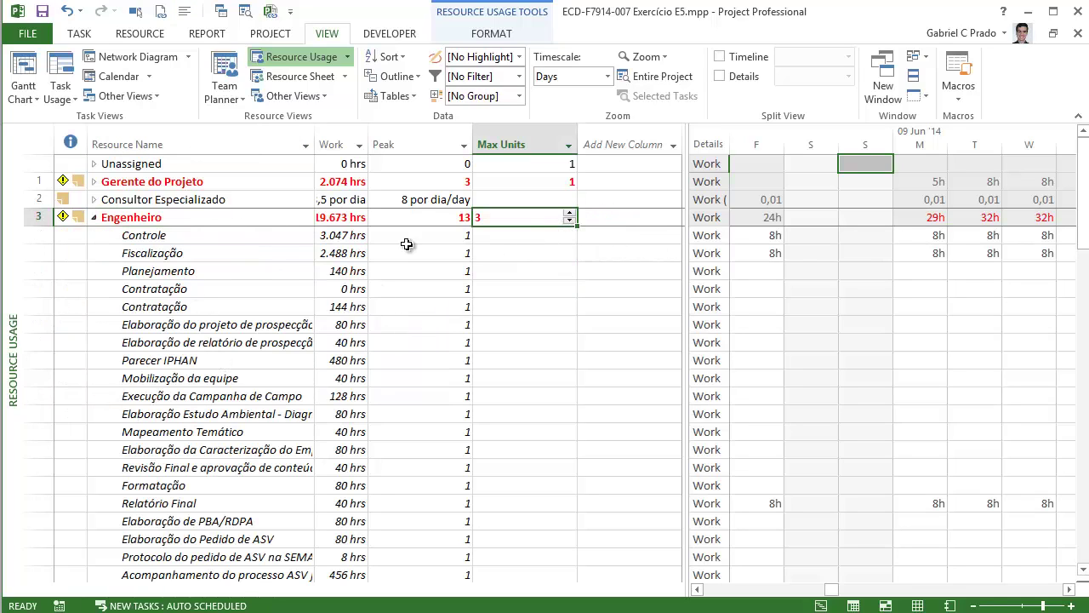
pyautogui.click(95, 217)
pyautogui.click(95, 217)
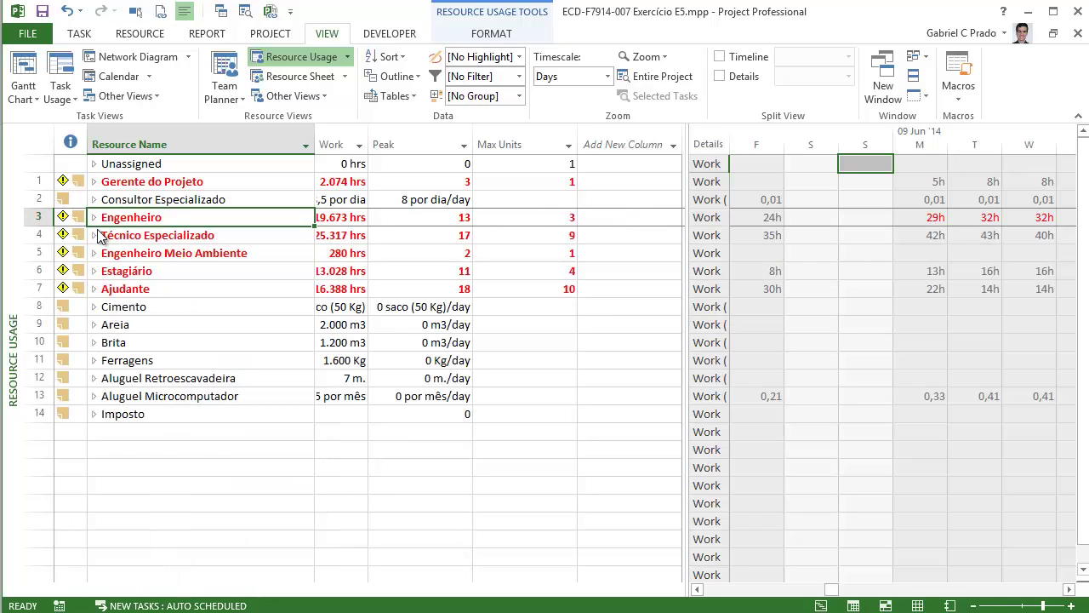
# - Review the assignment peaks of Engenheiro Meio Ambiente and Estagiário against their Max Units, leaving both resources collapsed
pyautogui.click(95, 254)
pyautogui.click(95, 254)
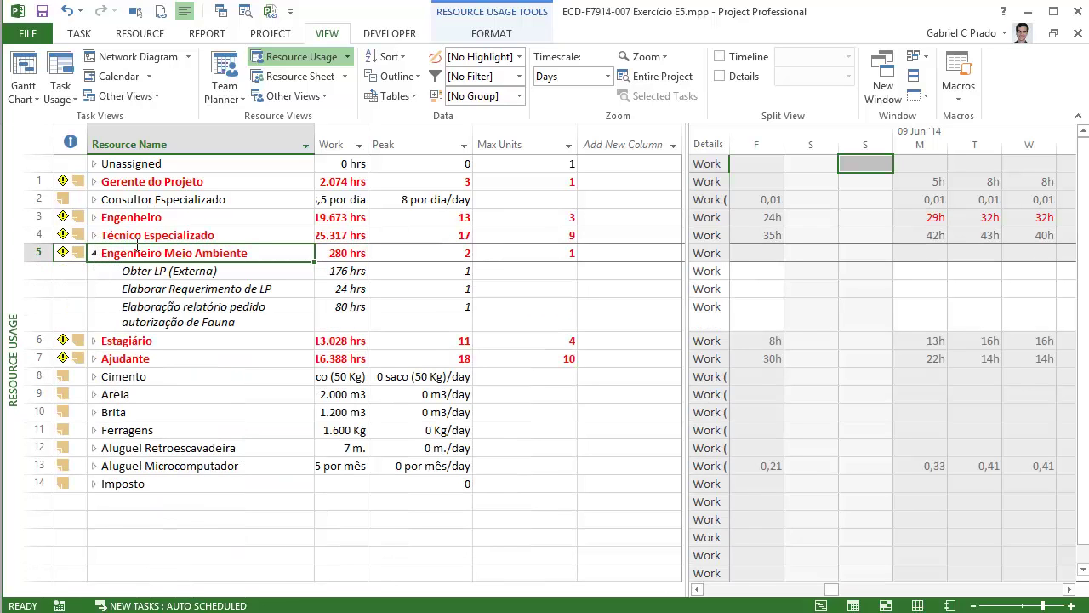
pyautogui.click(95, 340)
pyautogui.scroll(-15, 459, 425)
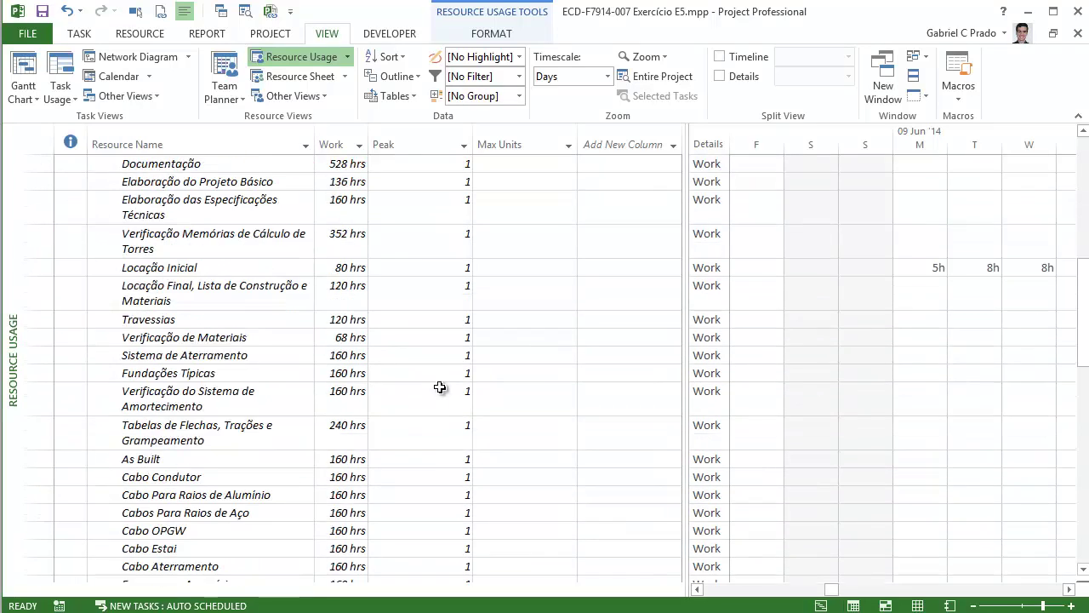
pyautogui.scroll(-3, 430, 377)
pyautogui.scroll(20, 429, 377)
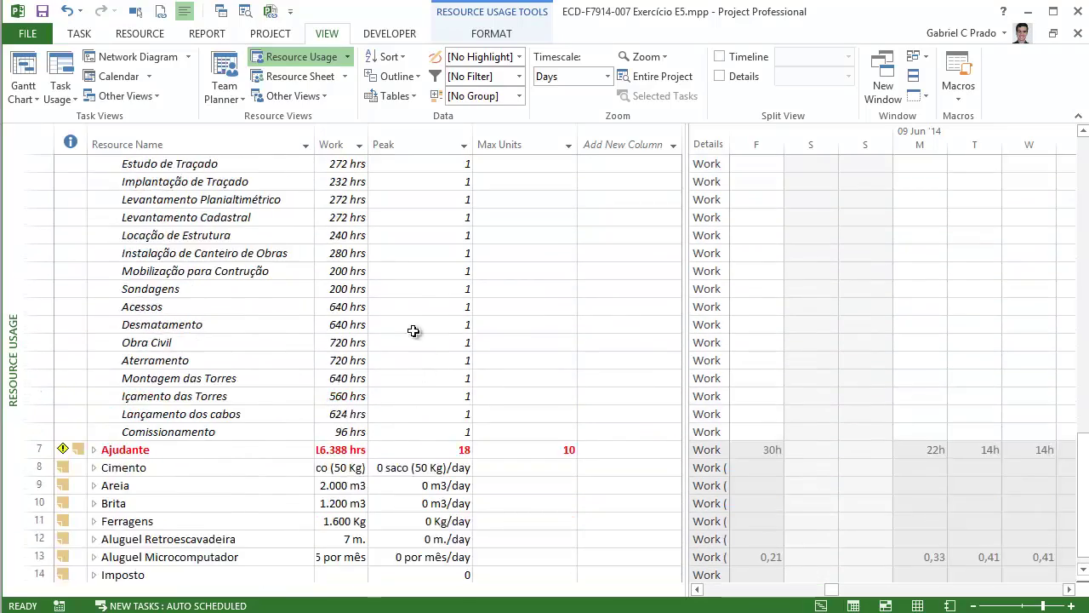
pyautogui.click(94, 340)
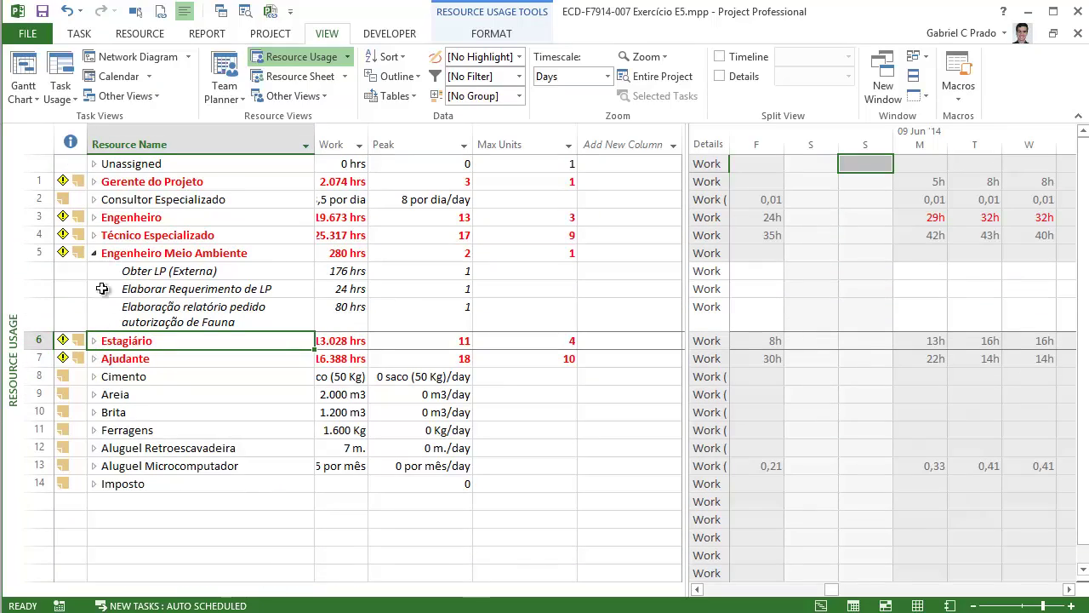
pyautogui.click(93, 253)
# - Expand Ajudante, compare its Peak and Max Units with the peaks of its assignments, and collapse it again
pyautogui.click(94, 289)
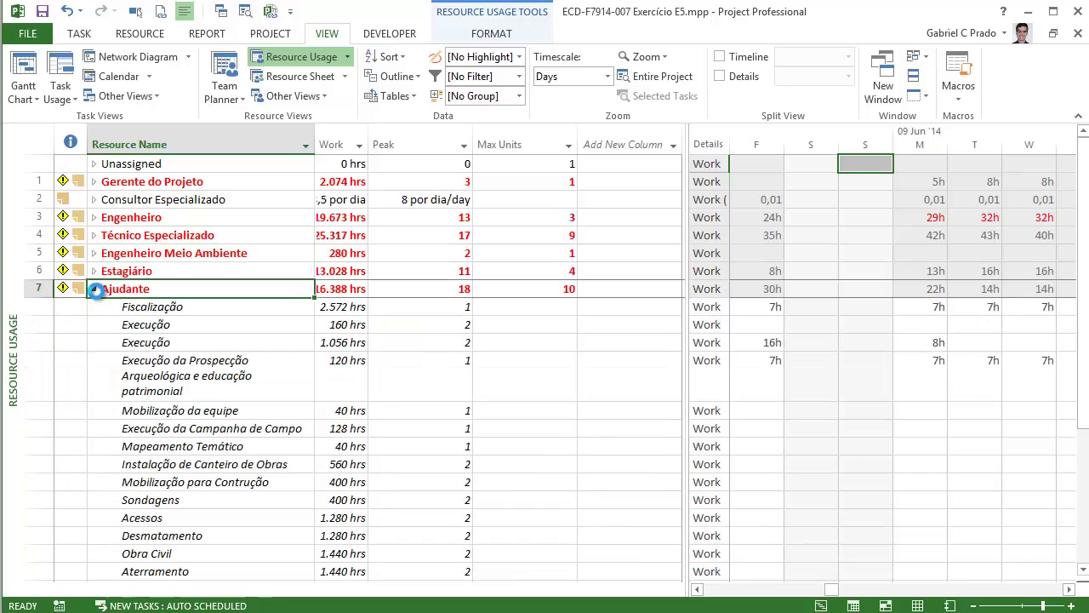
pyautogui.scroll(-2, 517, 321)
pyautogui.scroll(-3, 493, 324)
pyautogui.scroll(6, 413, 336)
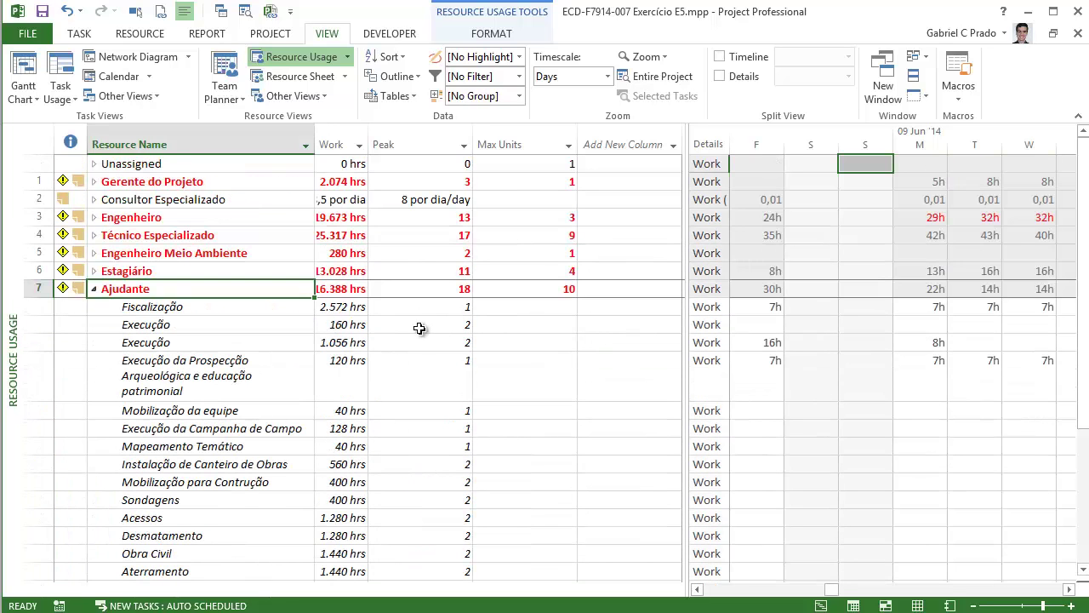
pyautogui.click(93, 288)
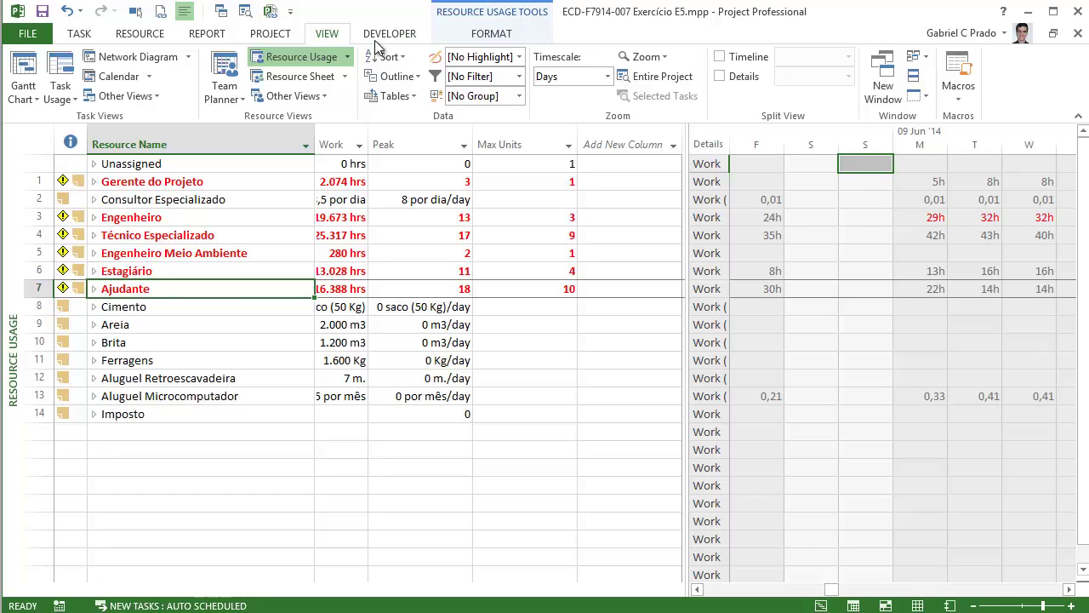
# - Open ECD-F7914-007 Exercício E5.mpp in a new window with the Task Sheet view and add Baseline Finish and Finish columns
pyautogui.click(898, 93)
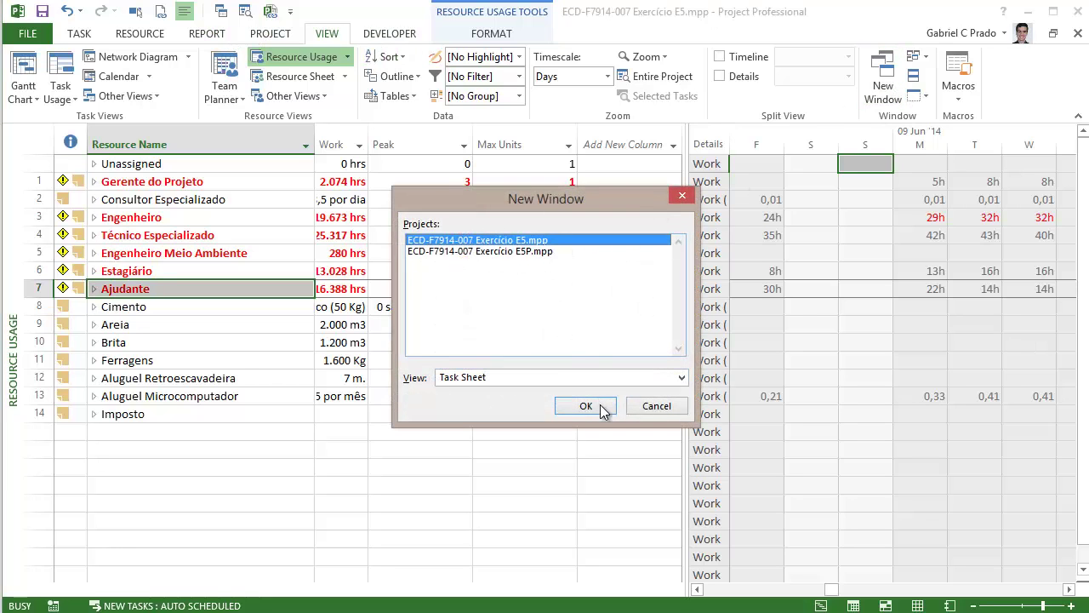
pyautogui.click(587, 407)
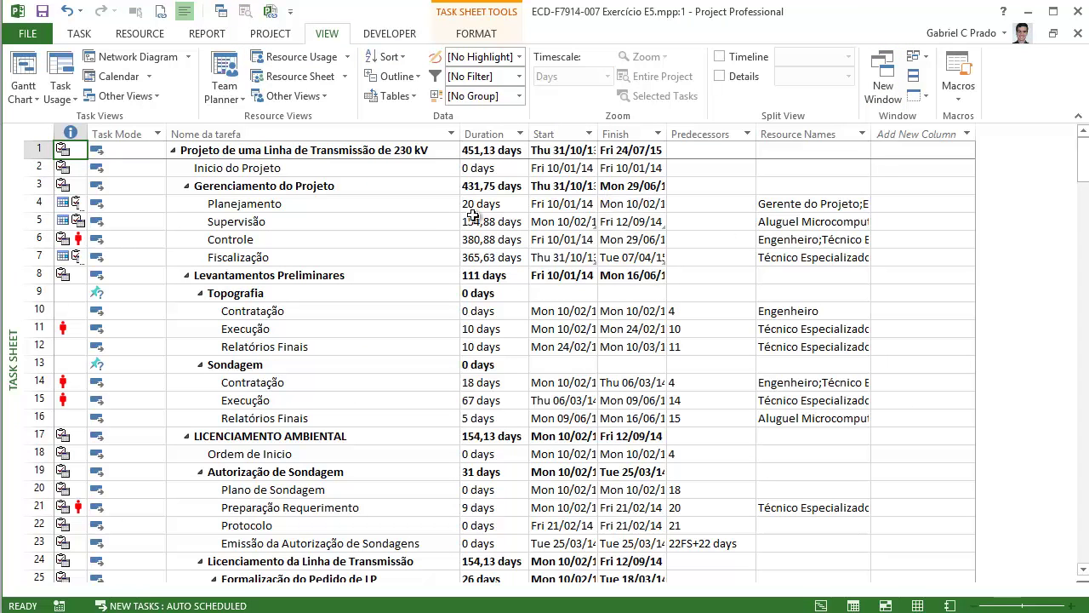
pyautogui.click(926, 139)
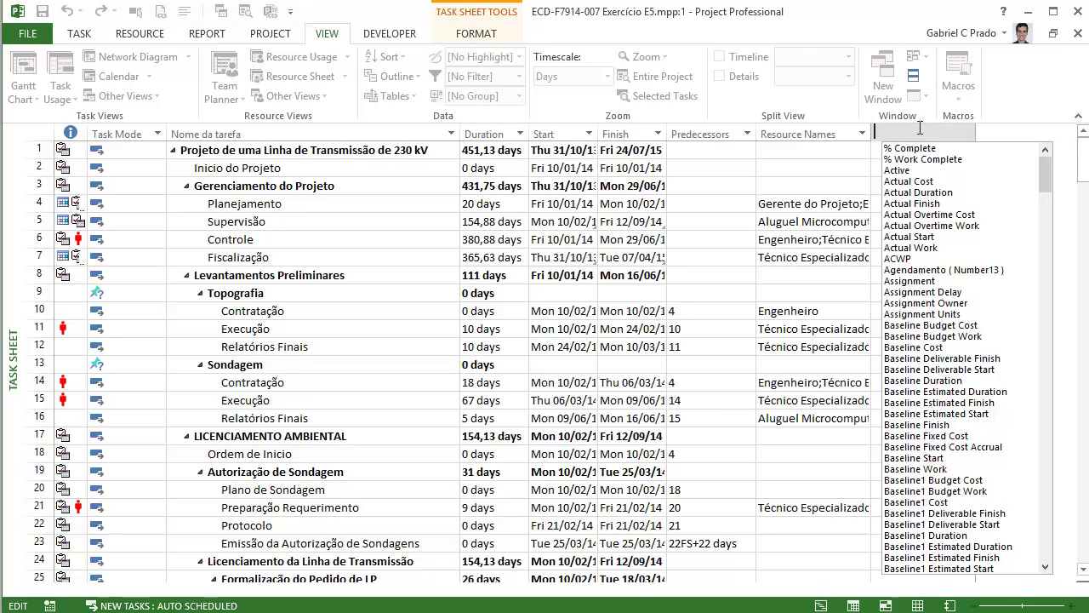
pyautogui.write('Baseline Finish')
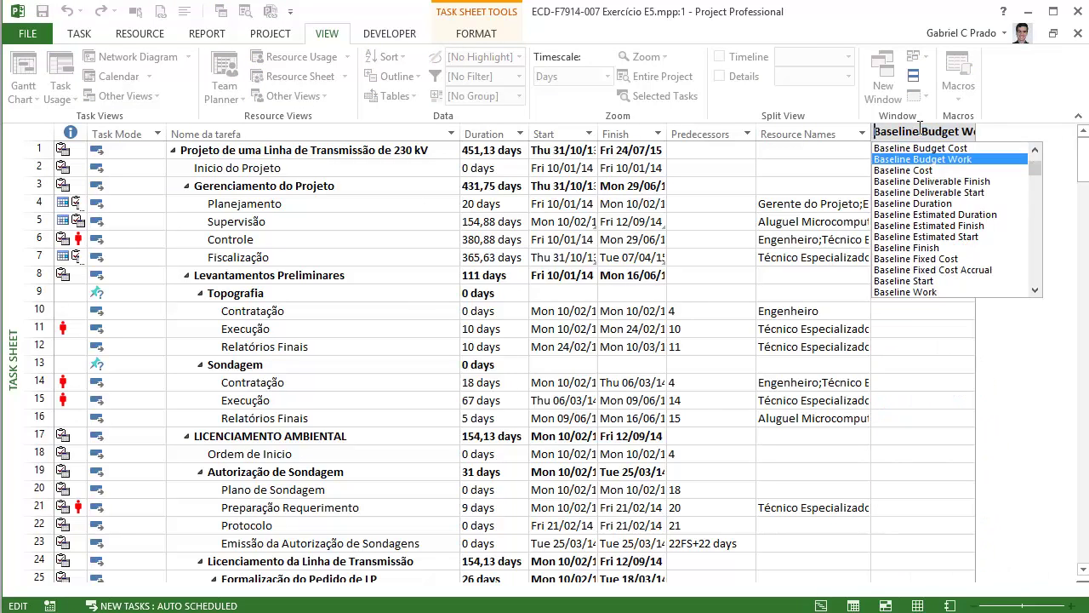
pyautogui.press('Return')
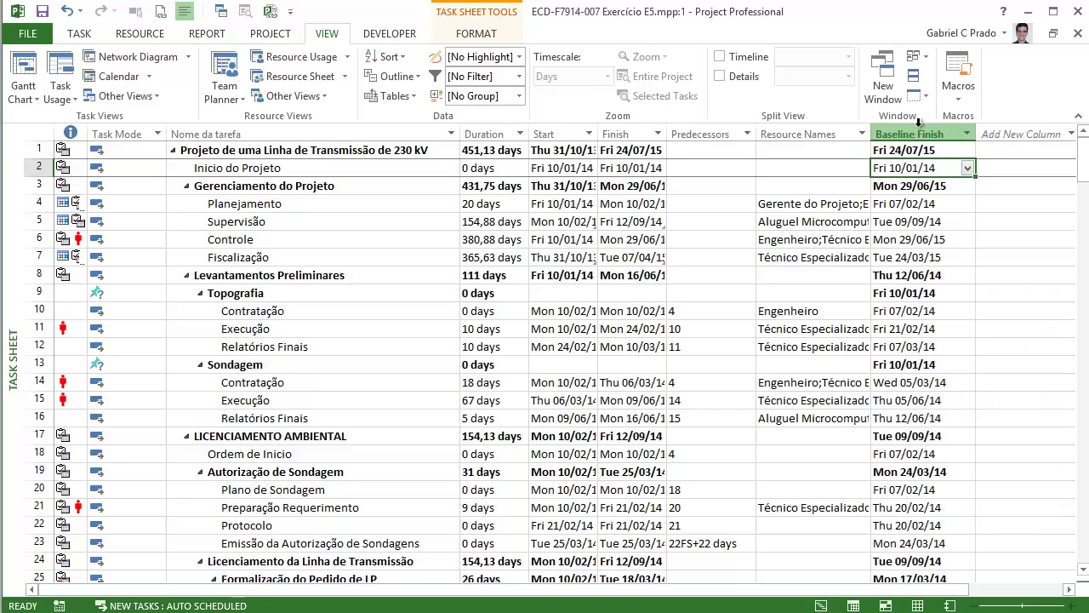
pyautogui.click(1019, 134)
pyautogui.write('Finish')
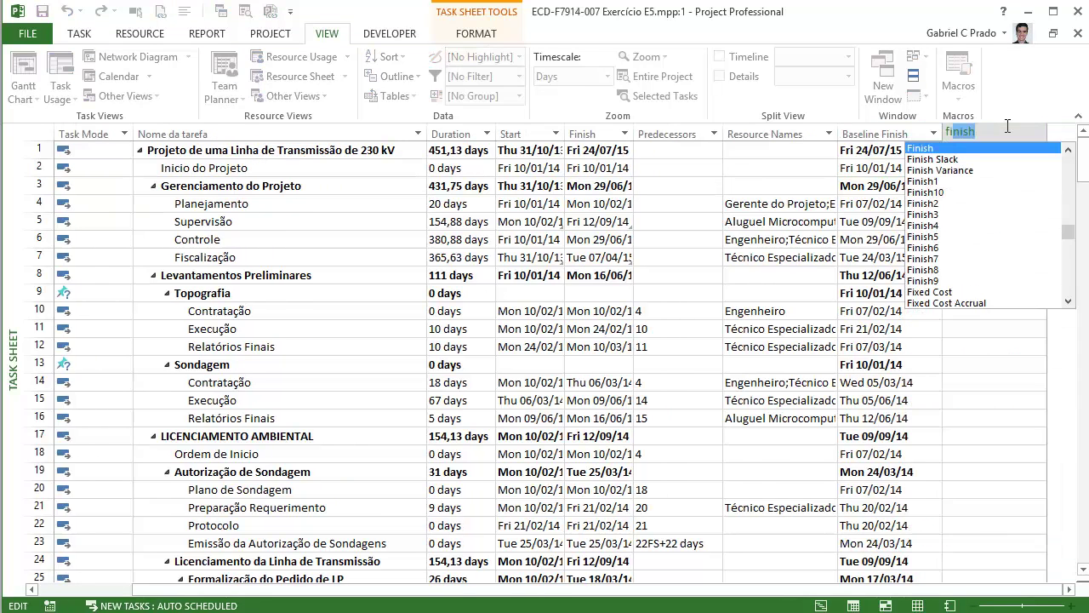
pyautogui.press('Return')
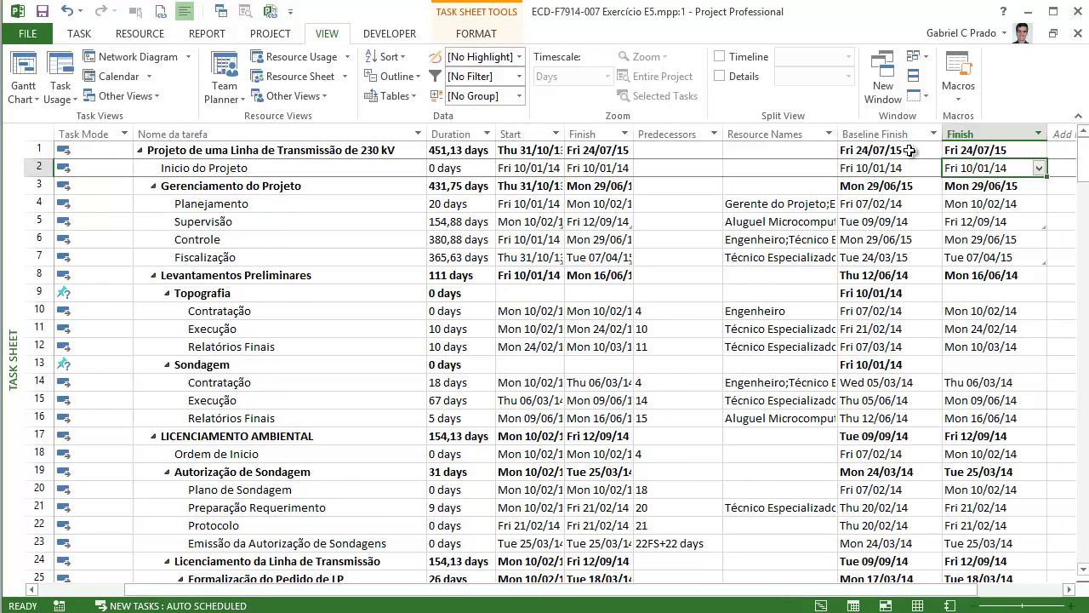
# - Remove the Task Mode column from the task sheet
pyautogui.click(896, 150)
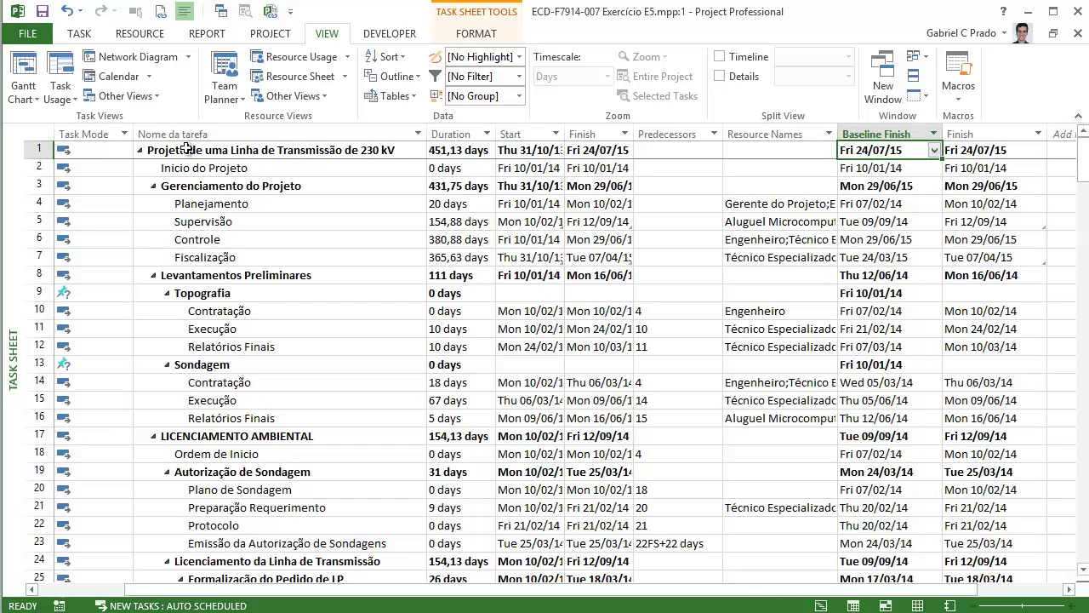
pyautogui.click(89, 133)
pyautogui.press('Delete')
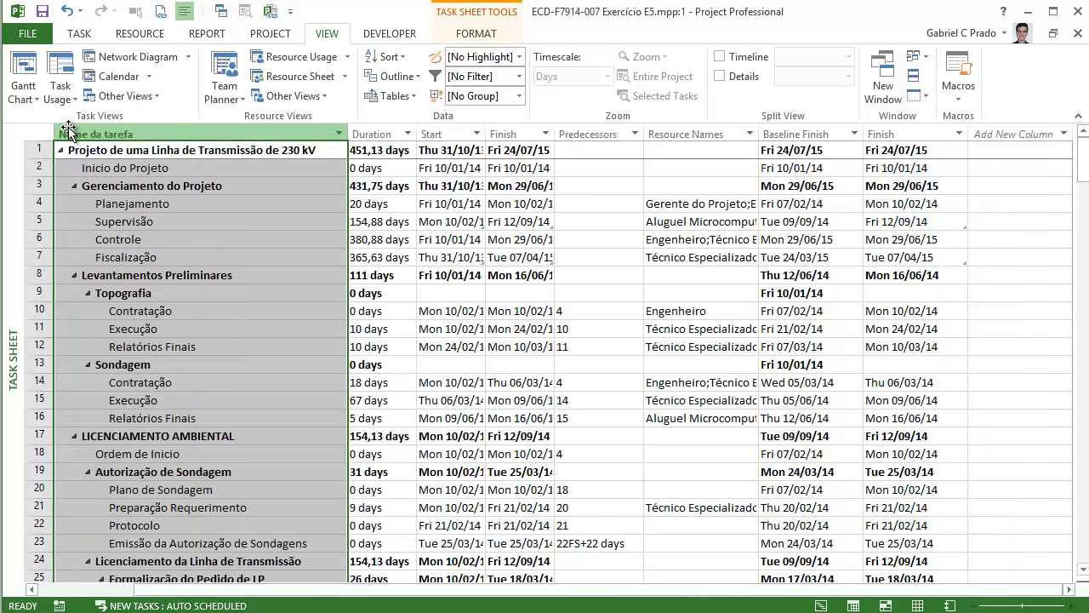
# - Highlight the Baseline Finish cell of task 1, the project summary, with a yellow background and red text
pyautogui.click(808, 152)
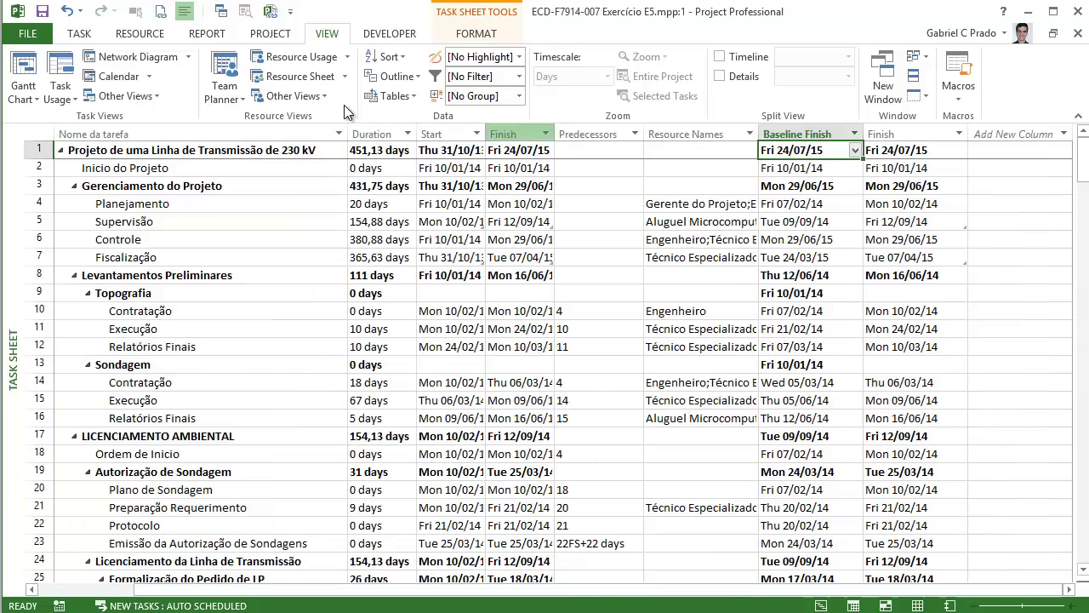
pyautogui.click(79, 35)
pyautogui.click(257, 90)
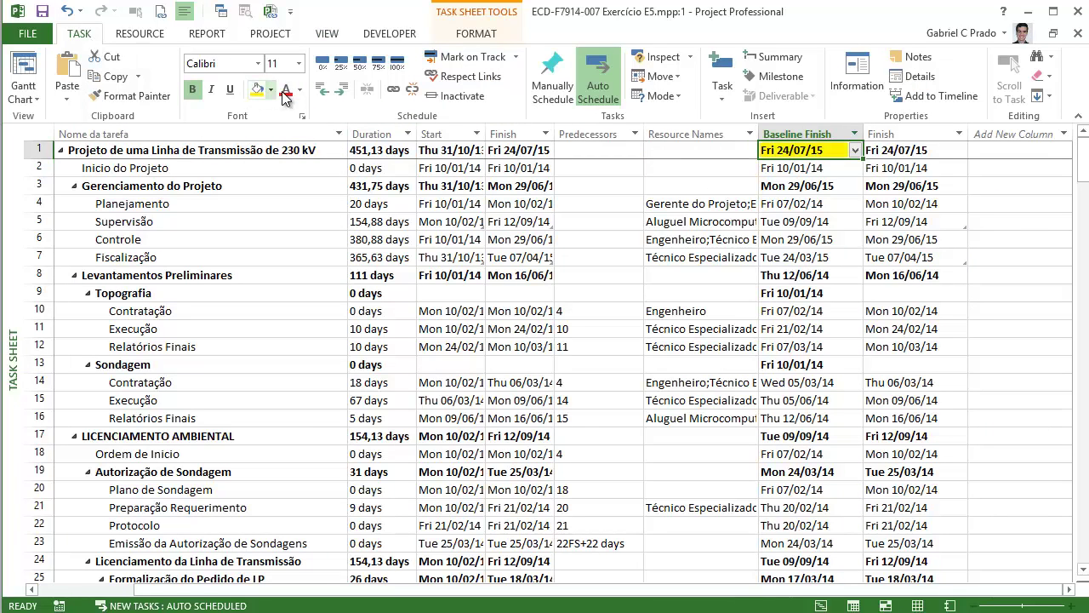
pyautogui.click(284, 92)
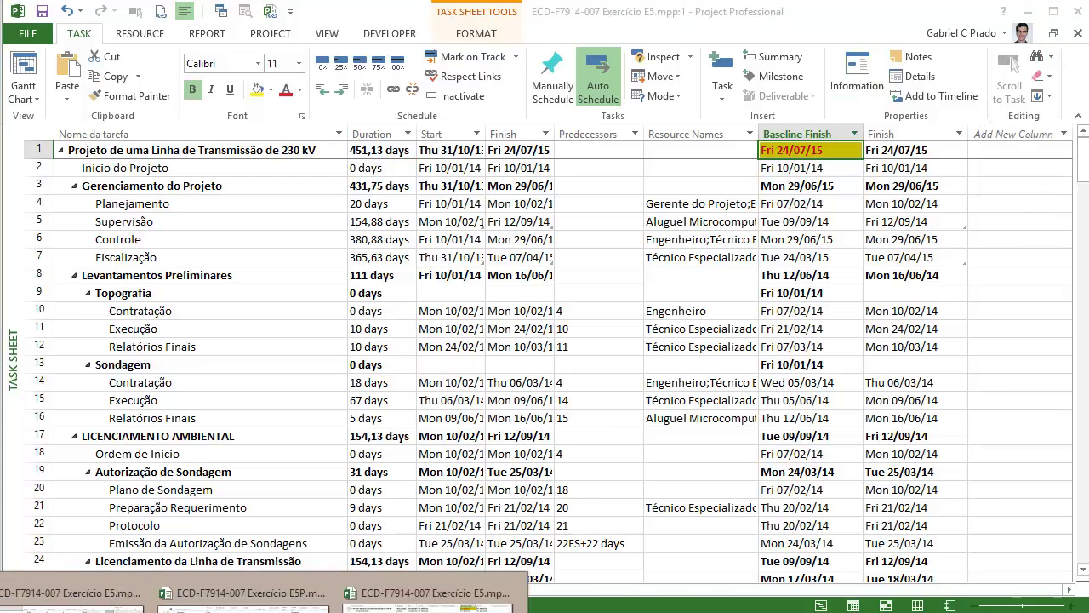
# - Switch to ECD-F7914-007 Exercício E5P.mpp and level all resources, skipping the overallocation of Engenheiro
pyautogui.click(247, 596)
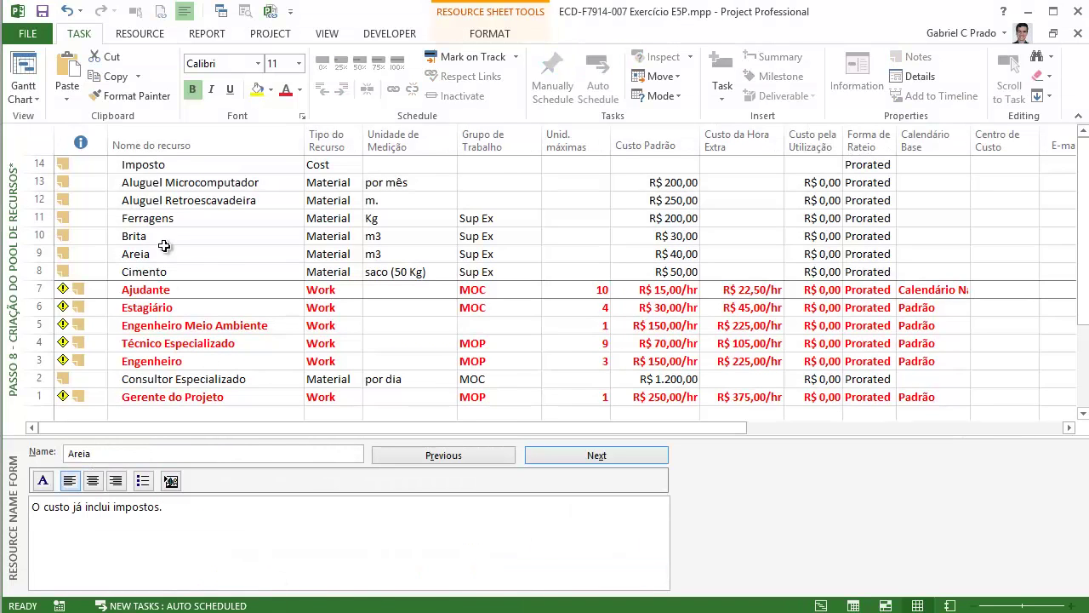
pyautogui.click(148, 38)
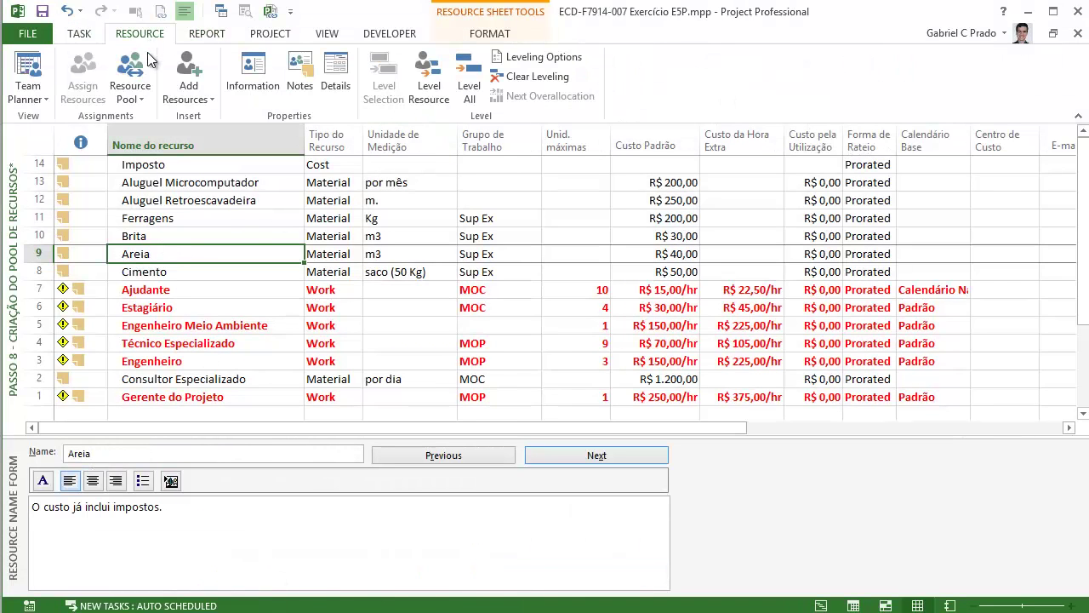
pyautogui.click(528, 58)
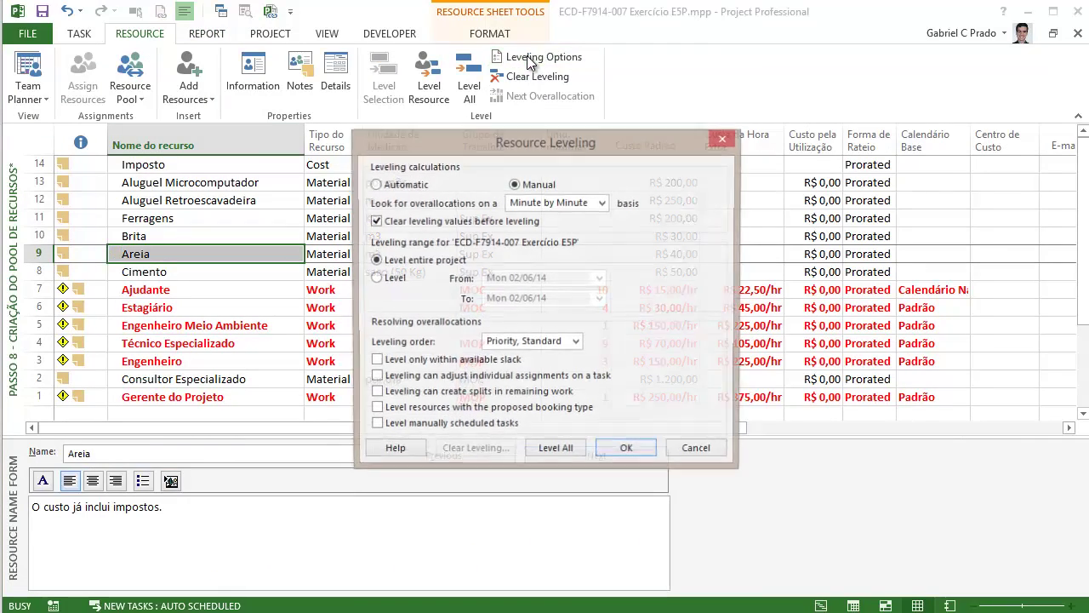
pyautogui.click(725, 138)
pyautogui.click(464, 75)
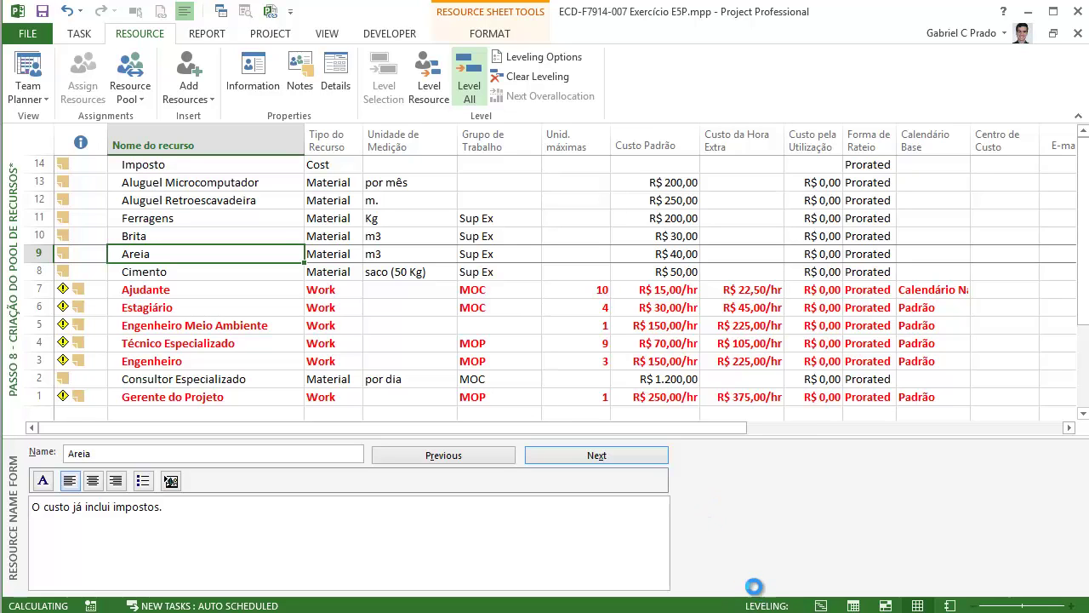
pyautogui.moveTo(417, 271); pyautogui.dragTo(456, 80)
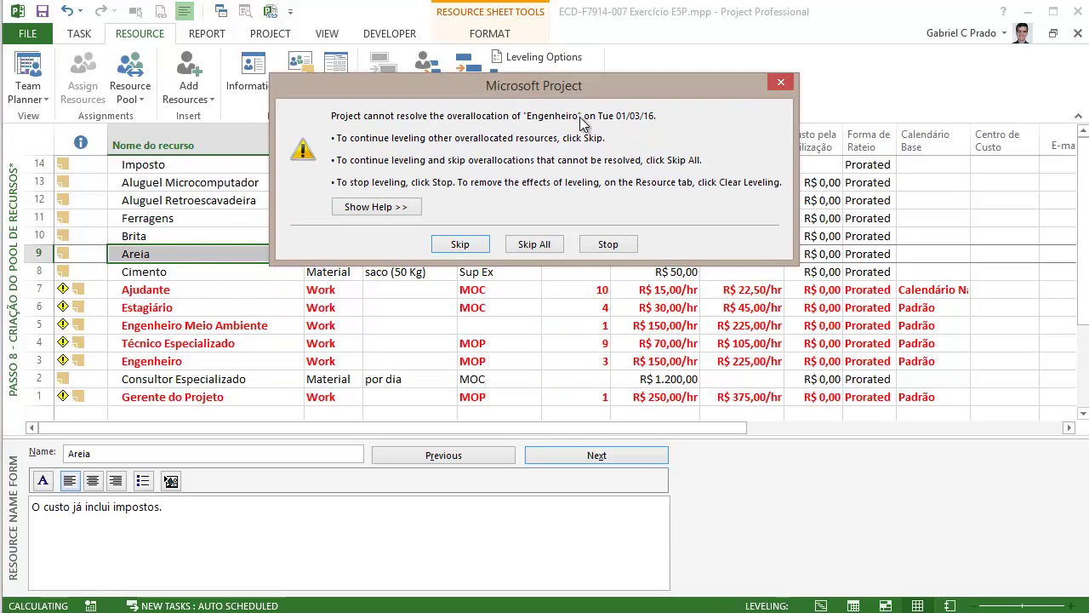
pyautogui.click(473, 246)
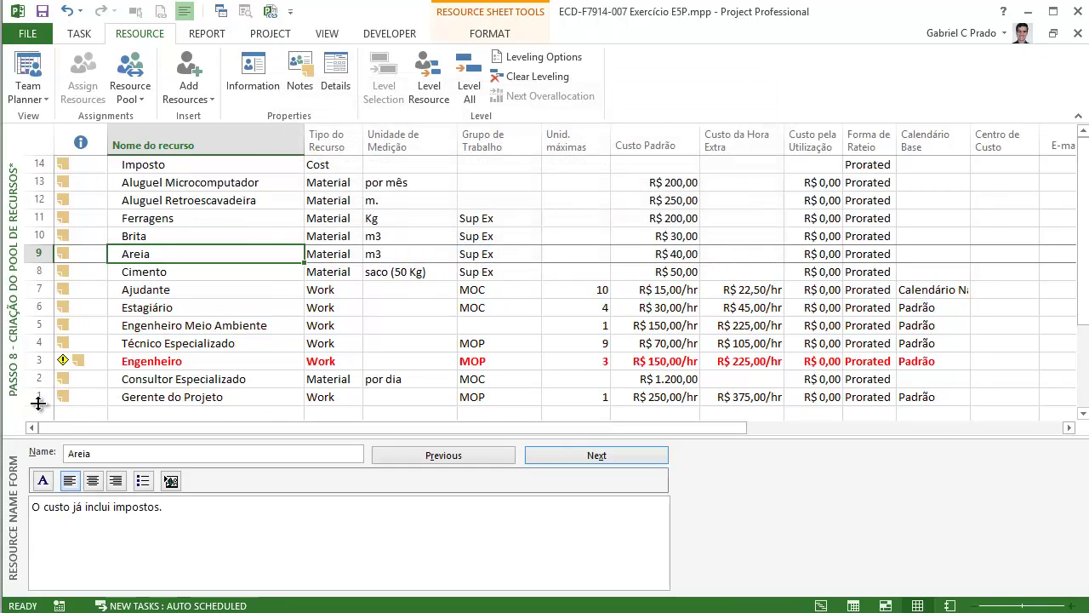
# - Check the Engenheiro resource, then switch to ECD-F7914-007 Exercício E5.mpp:2 and compare task 1's Finish with its Baseline Finish
pyautogui.click(154, 365)
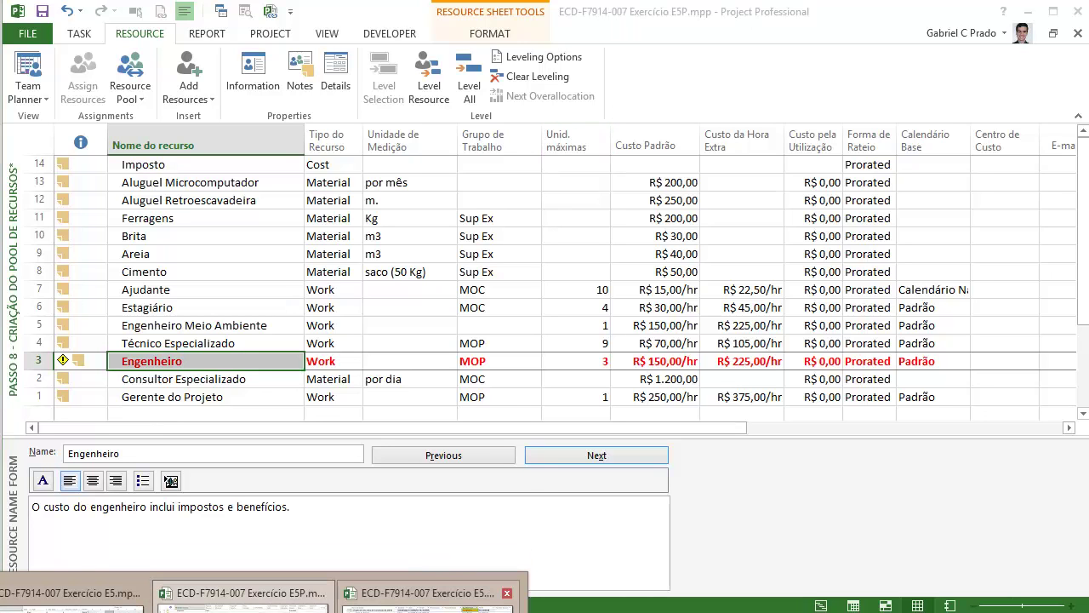
pyautogui.click(425, 593)
pyautogui.click(425, 594)
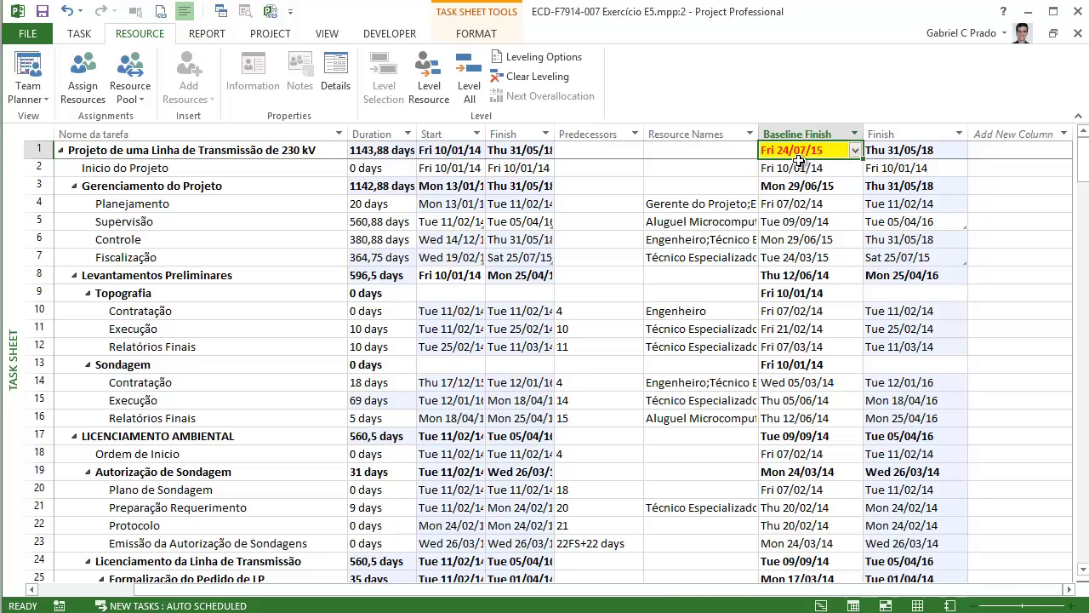
pyautogui.click(936, 152)
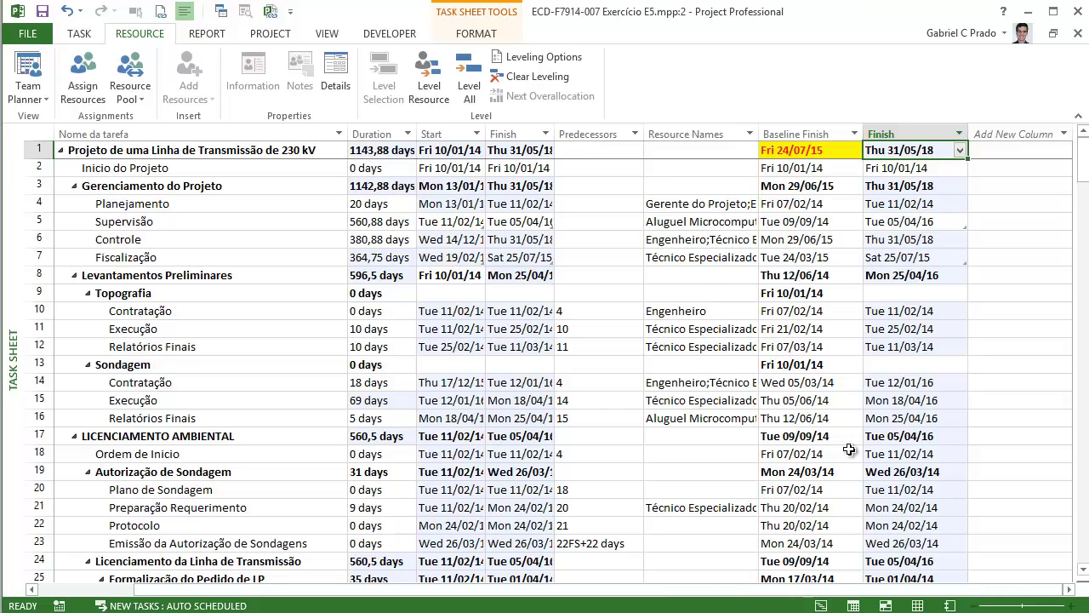
# - Show the Gantt Chart view, widen its chart area over the table and fit the timescale to the whole project
pyautogui.click(822, 606)
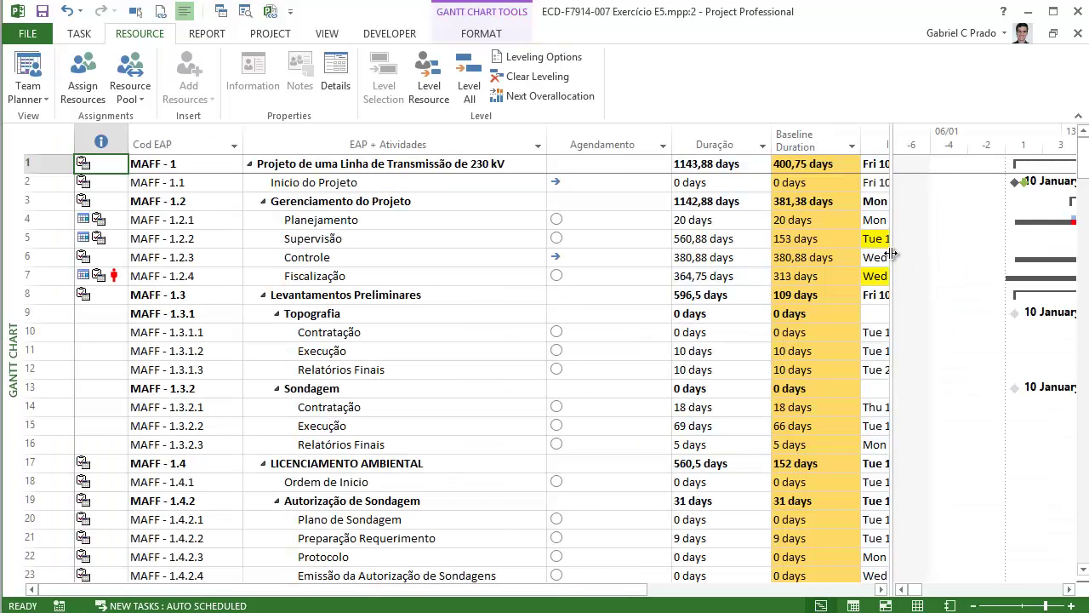
pyautogui.moveTo(891, 253); pyautogui.dragTo(168, 308)
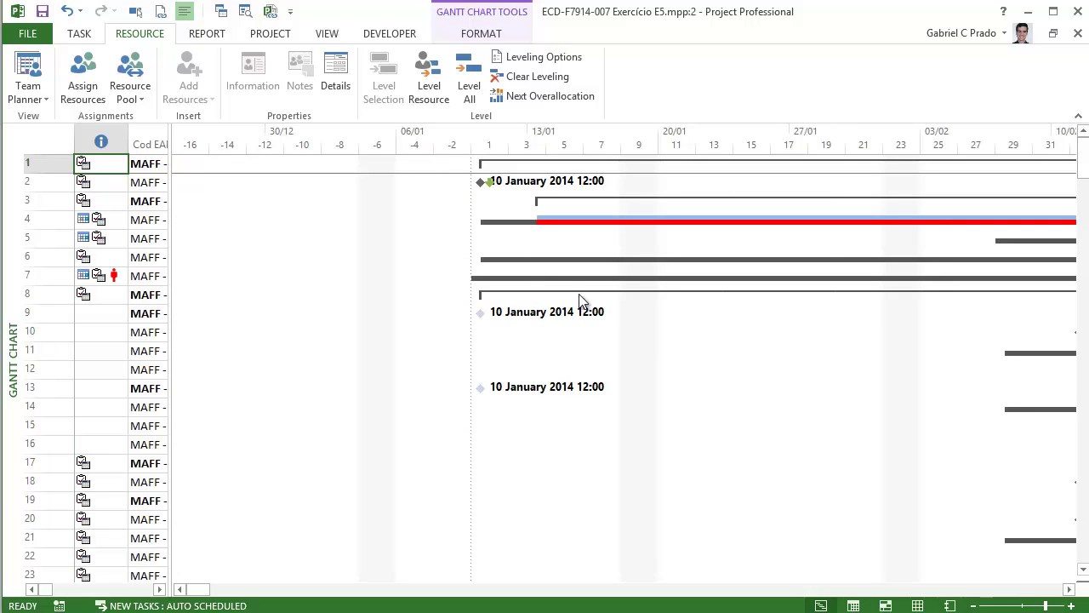
pyautogui.click(246, 12)
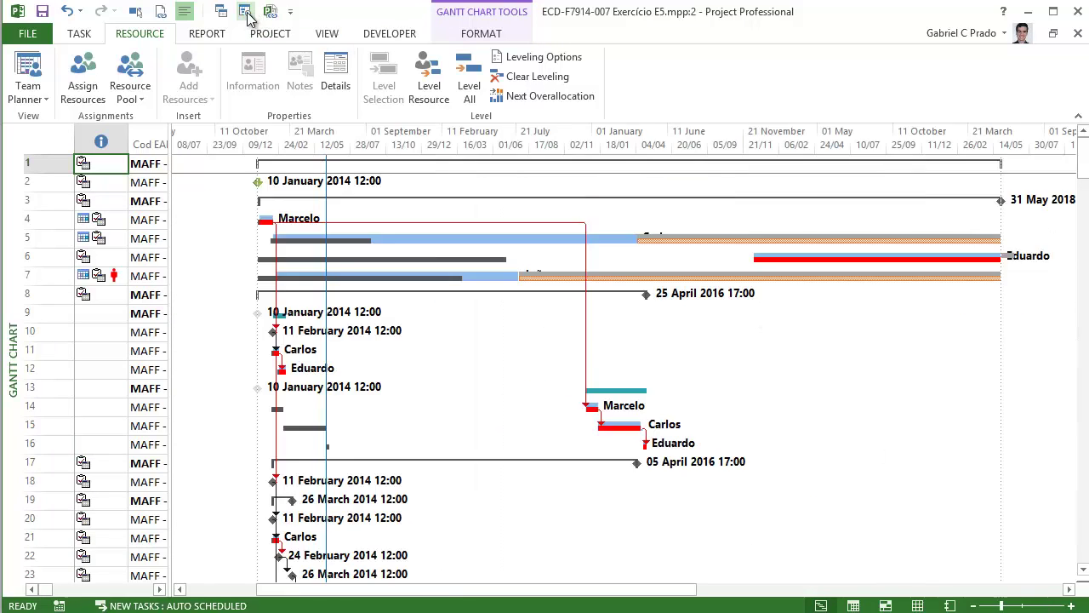
# - Format task 7's grey free slack bar and orange total slack bar with an empty middle shape
pyautogui.doubleClick(752, 274)
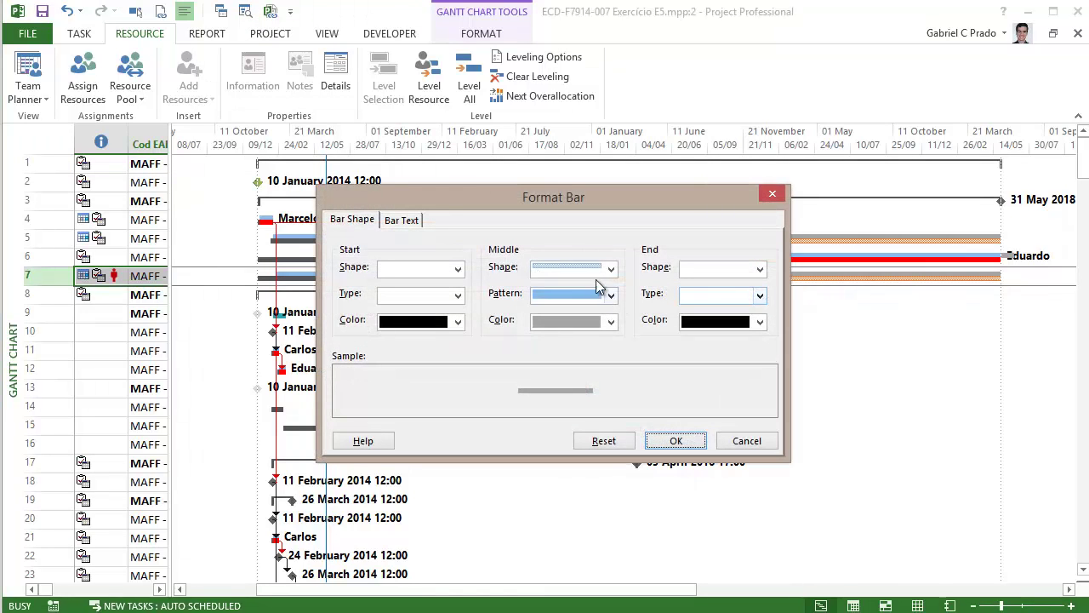
pyautogui.click(606, 269)
pyautogui.click(600, 295)
pyautogui.click(676, 440)
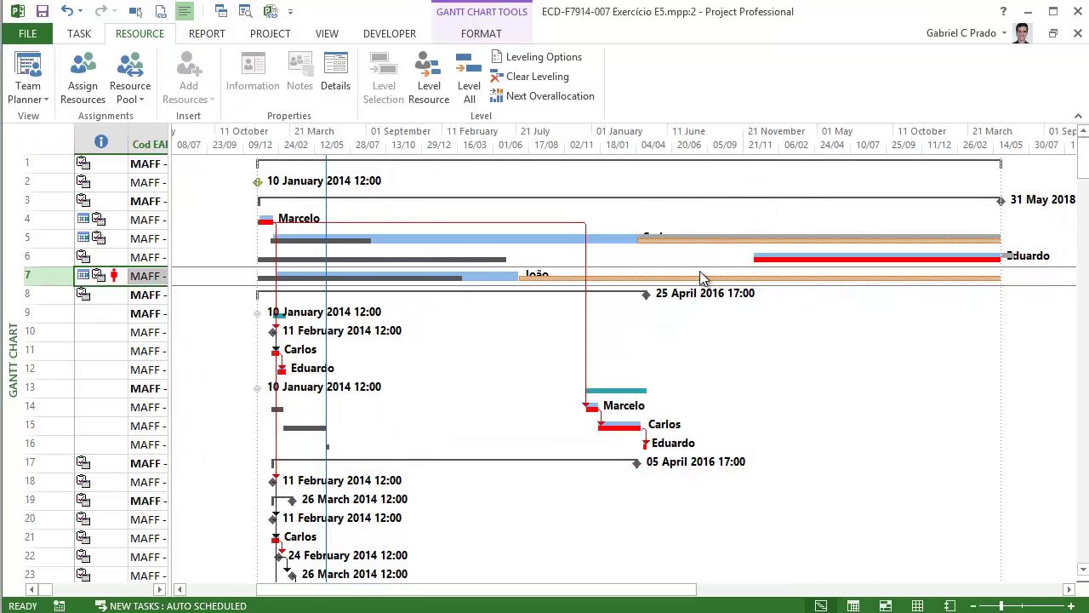
pyautogui.doubleClick(701, 281)
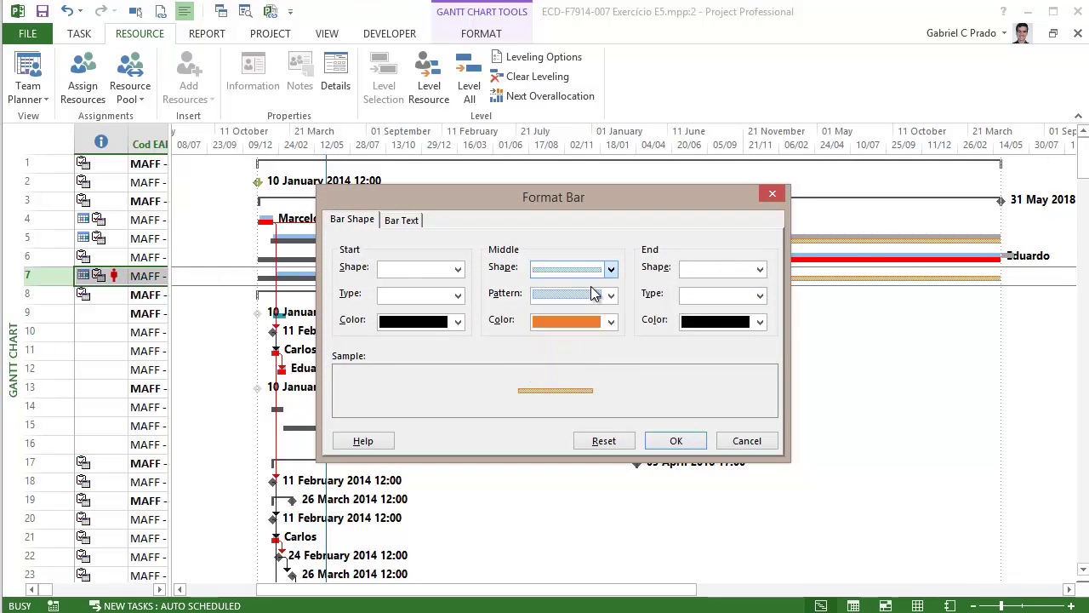
pyautogui.click(673, 441)
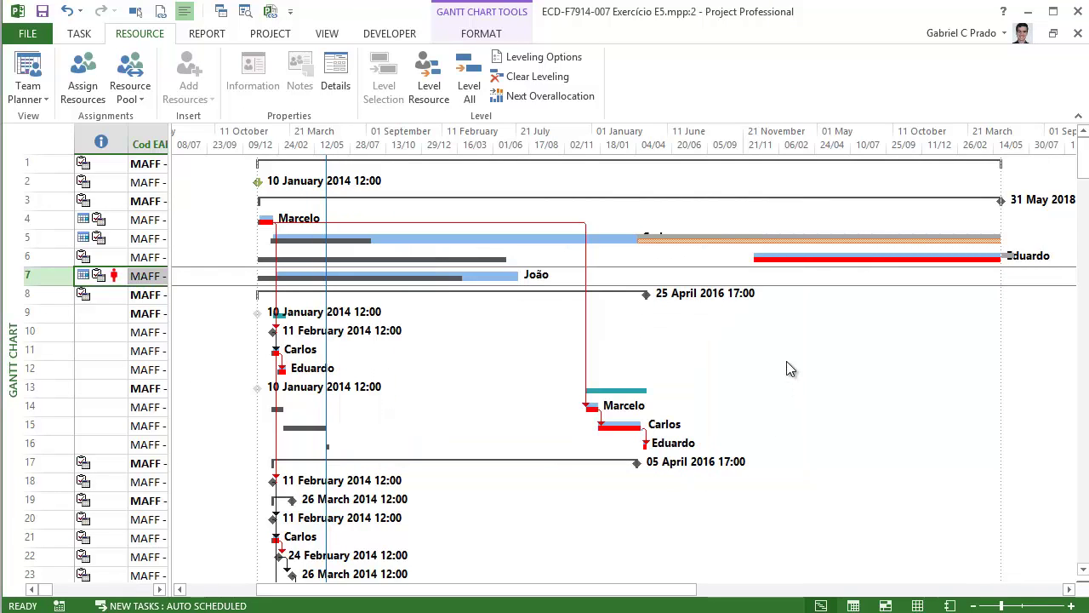
# - Open the Gantt bar styles and examine the task filters and From and To settings of Folga Zero, Folga Total and Folga Livre
pyautogui.rightClick(888, 363)
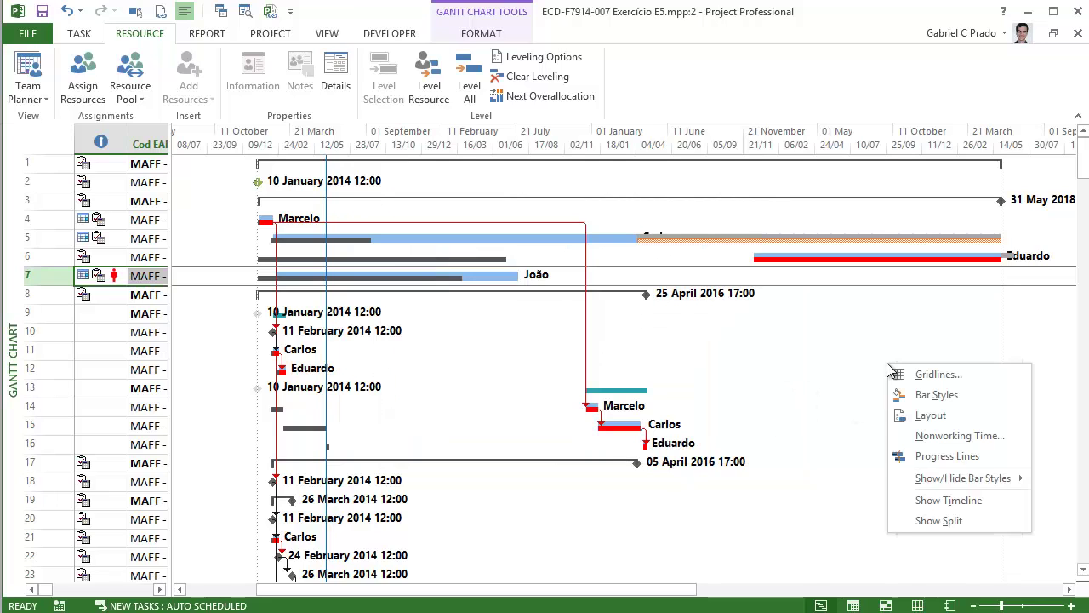
pyautogui.click(902, 394)
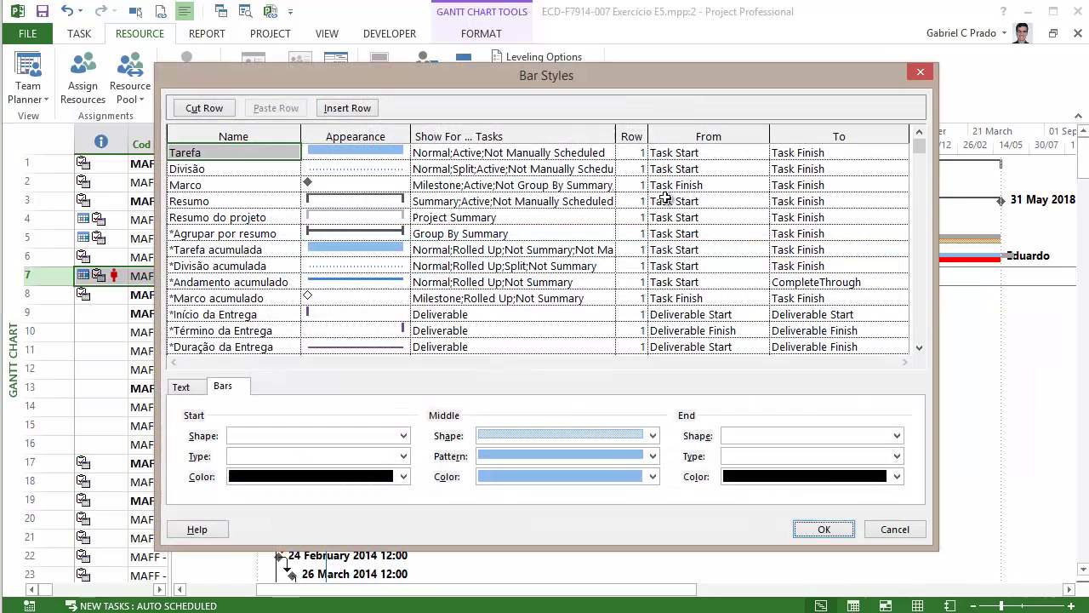
pyautogui.moveTo(926, 141); pyautogui.dragTo(928, 298)
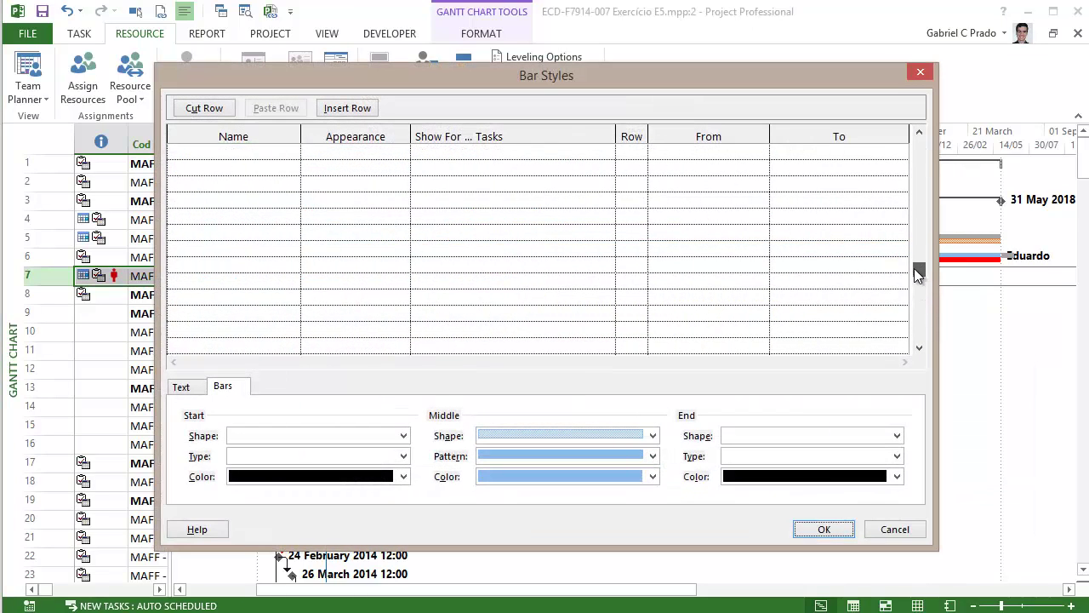
pyautogui.moveTo(900, 227); pyautogui.dragTo(895, 176)
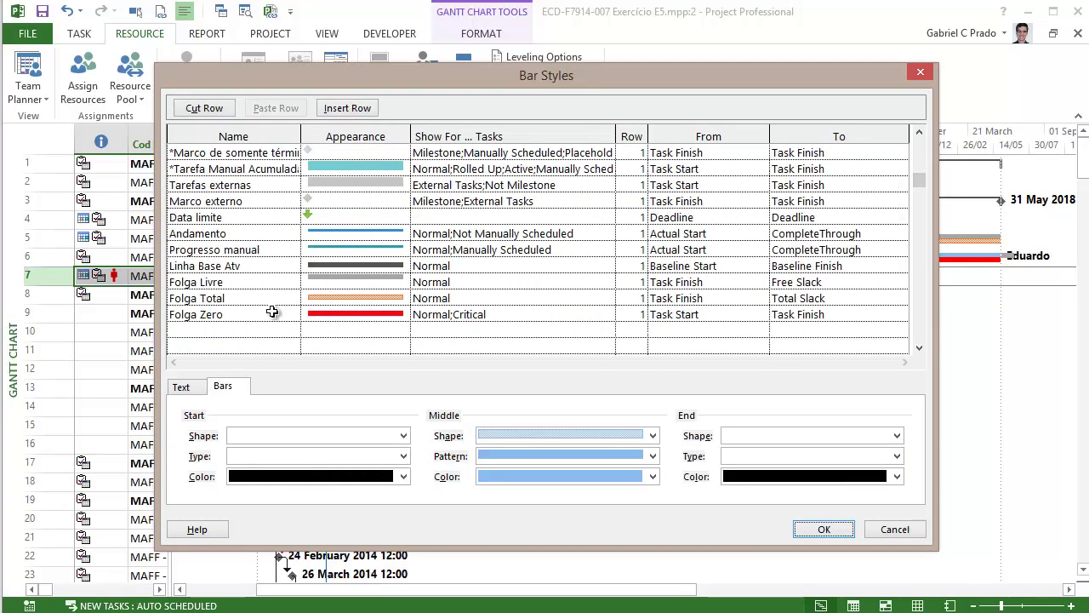
pyautogui.click(507, 311)
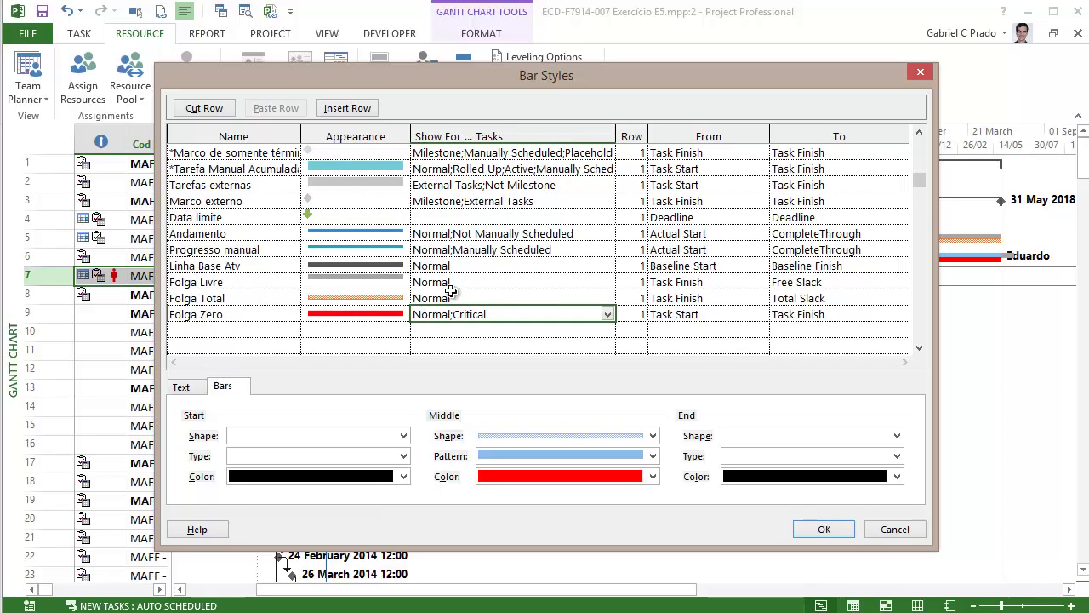
pyautogui.click(721, 298)
pyautogui.click(801, 299)
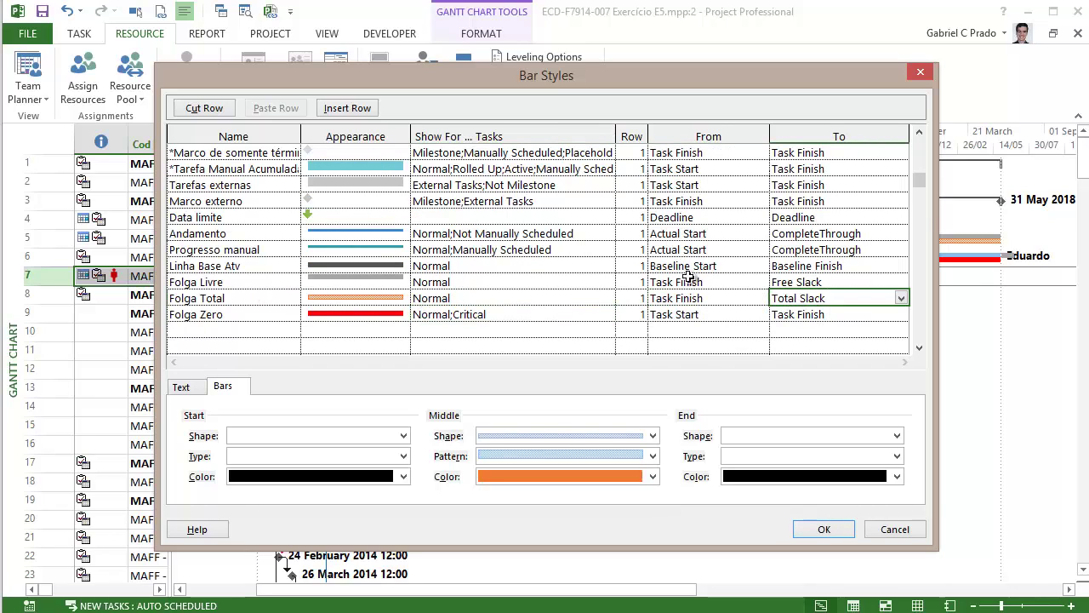
pyautogui.click(692, 281)
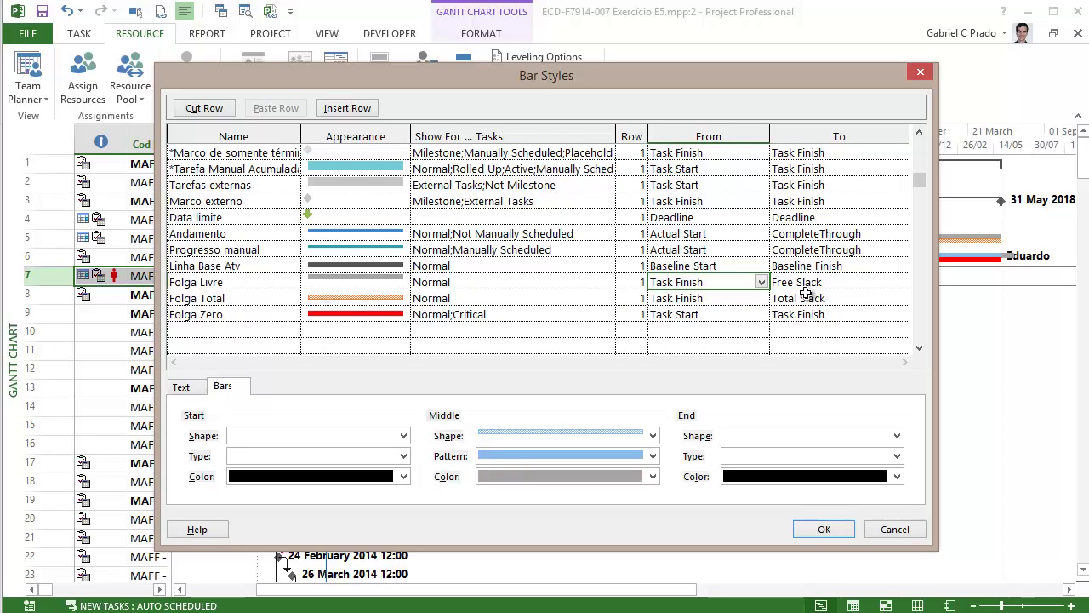
# - Change the Folga Livre bar style to a thin green line along the upper edge
pyautogui.click(400, 286)
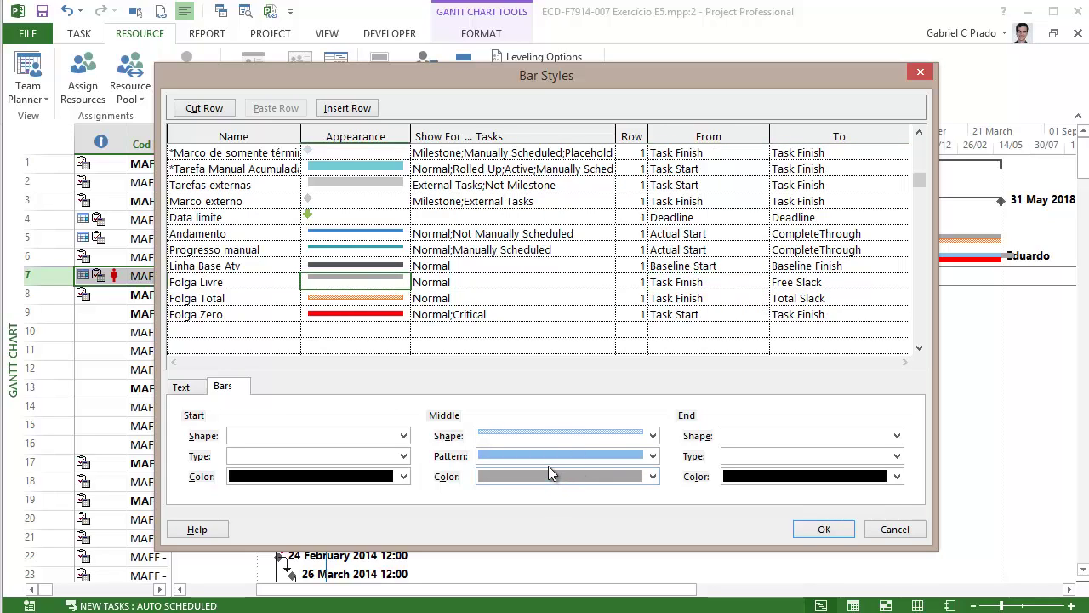
pyautogui.click(521, 438)
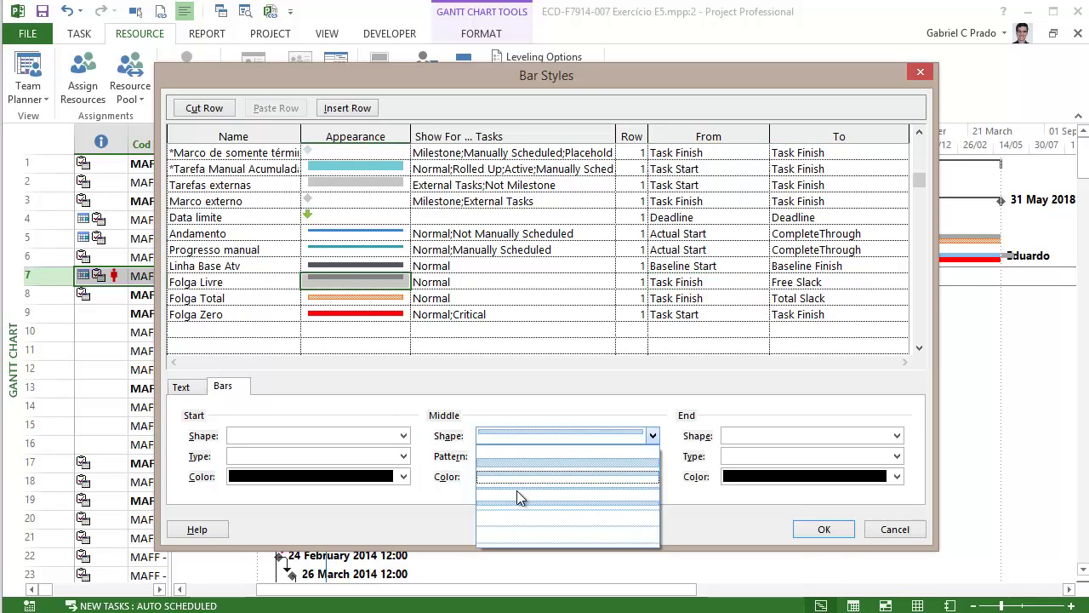
pyautogui.click(517, 500)
pyautogui.click(514, 478)
pyautogui.press('Escape')
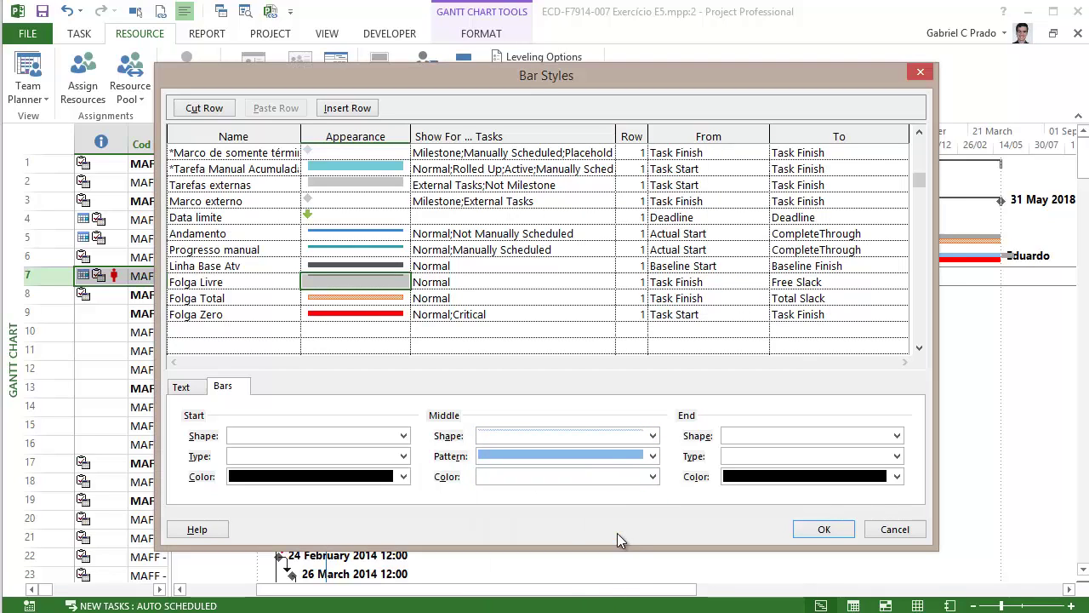
# - Change the middle shape of the orange Folga Total bar style to a thin line
pyautogui.click(352, 299)
pyautogui.click(551, 438)
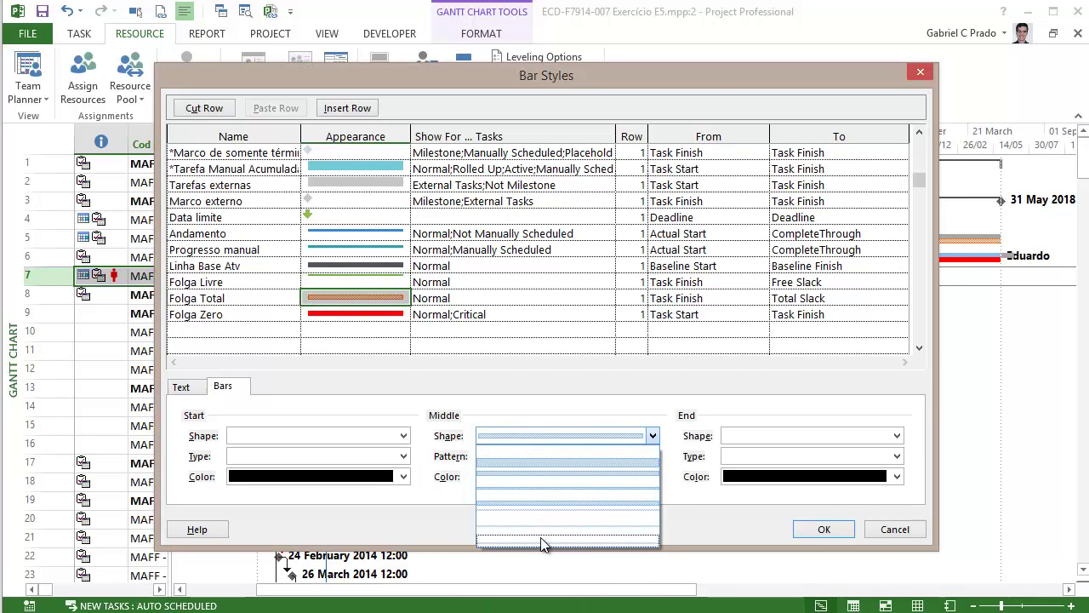
pyautogui.click(541, 540)
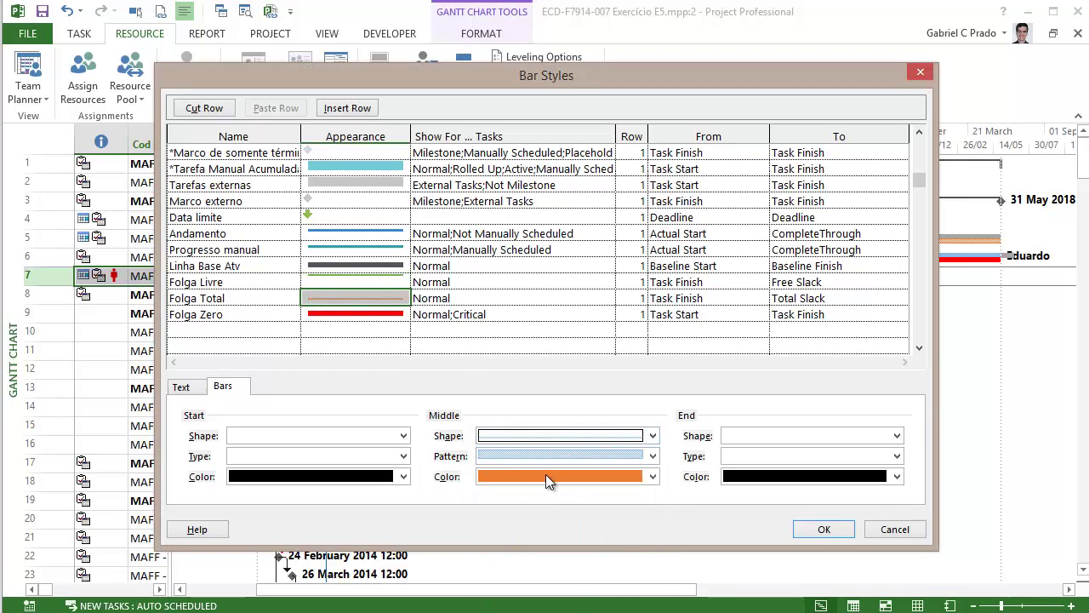
# - Recolor the Linha Base Atv bar style light grey
pyautogui.click(370, 267)
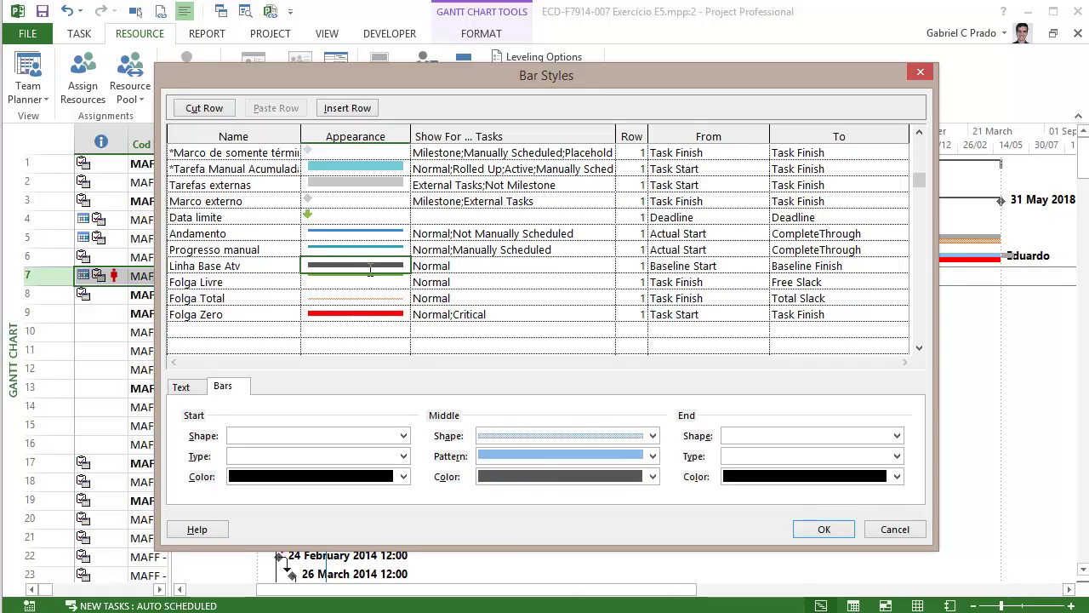
pyautogui.click(575, 478)
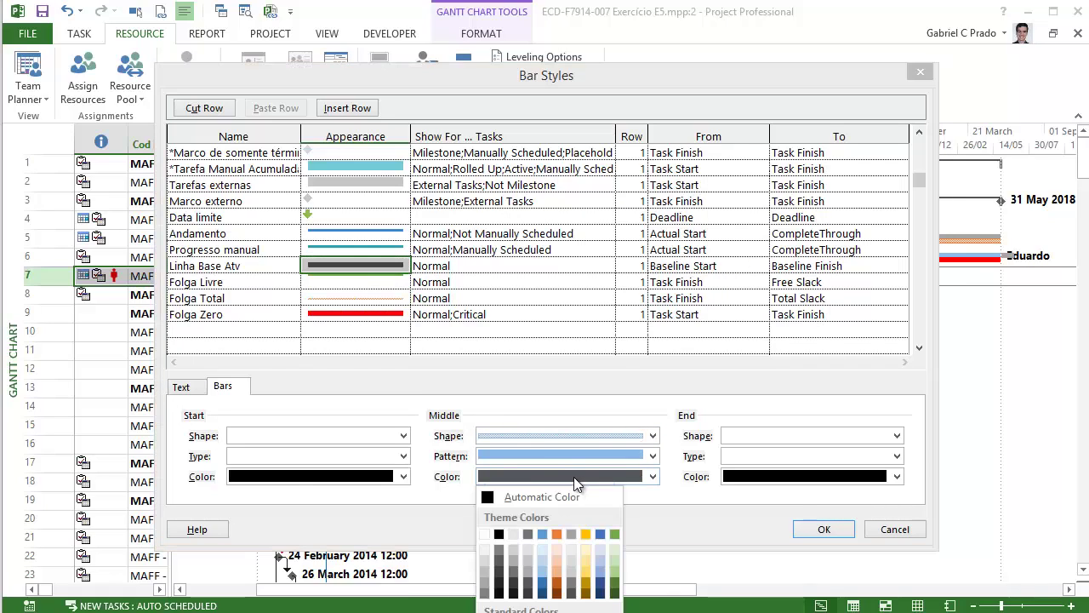
pyautogui.click(488, 574)
# - Give the red Folga Zero bar style a full-height middle shape and apply the bar style changes
pyautogui.click(346, 315)
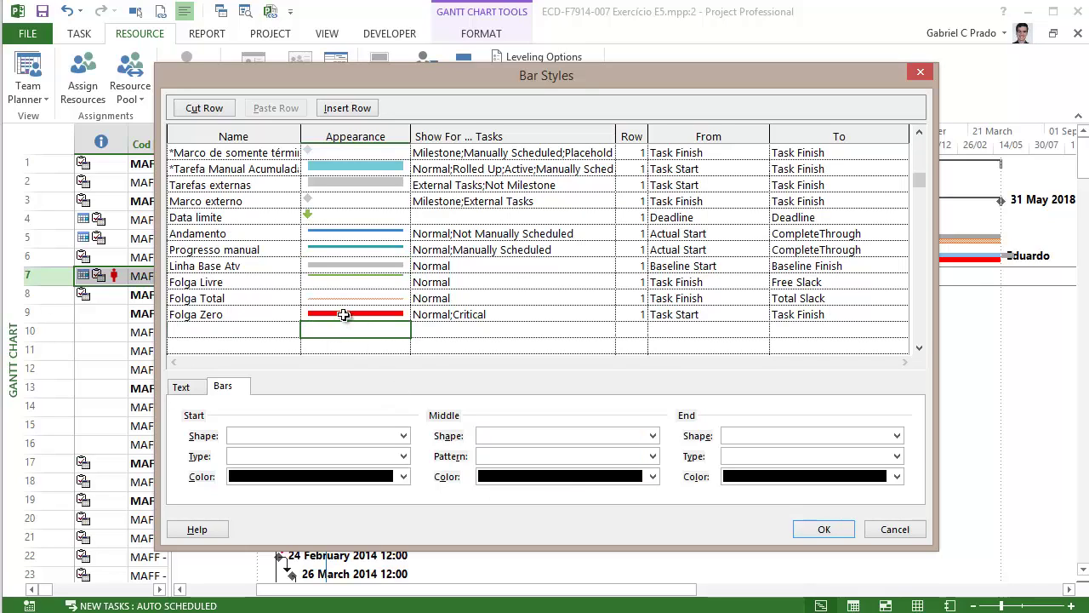
pyautogui.click(599, 442)
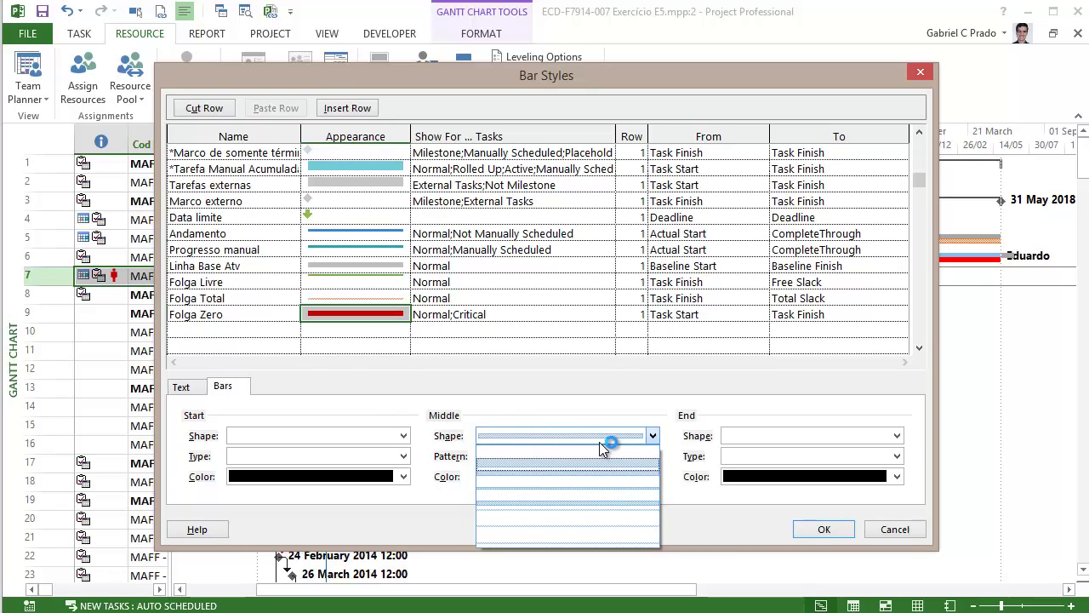
pyautogui.click(600, 444)
pyautogui.press('Return')
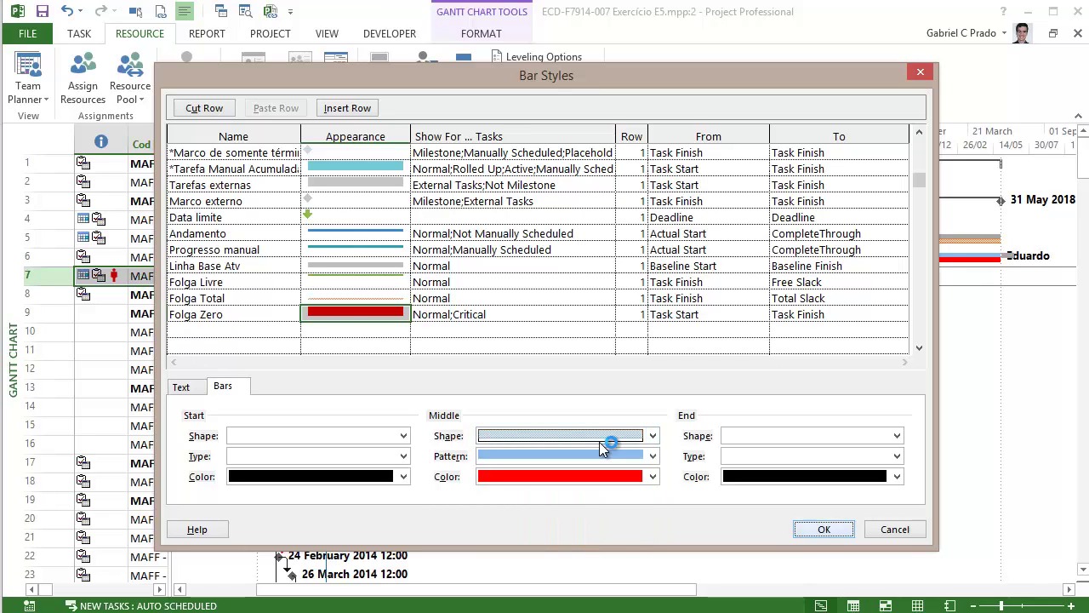
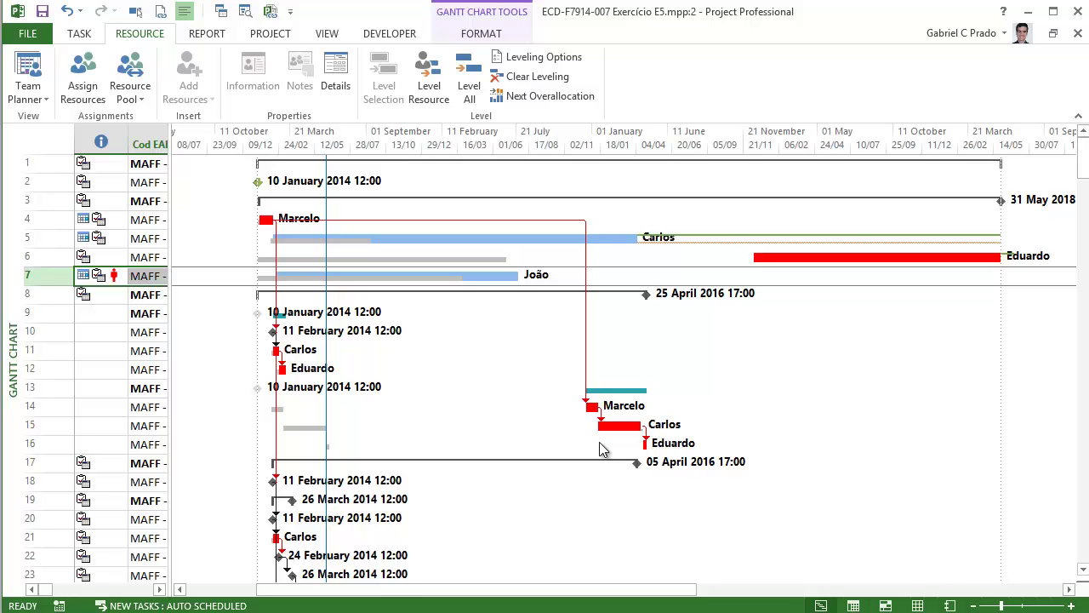
# - Add a new bar style named "Baseline para marcos" below Folga Zero in the bar styles list
pyautogui.hotkey('shift', 'F10')
pyautogui.press('Down')
pyautogui.press('Down')
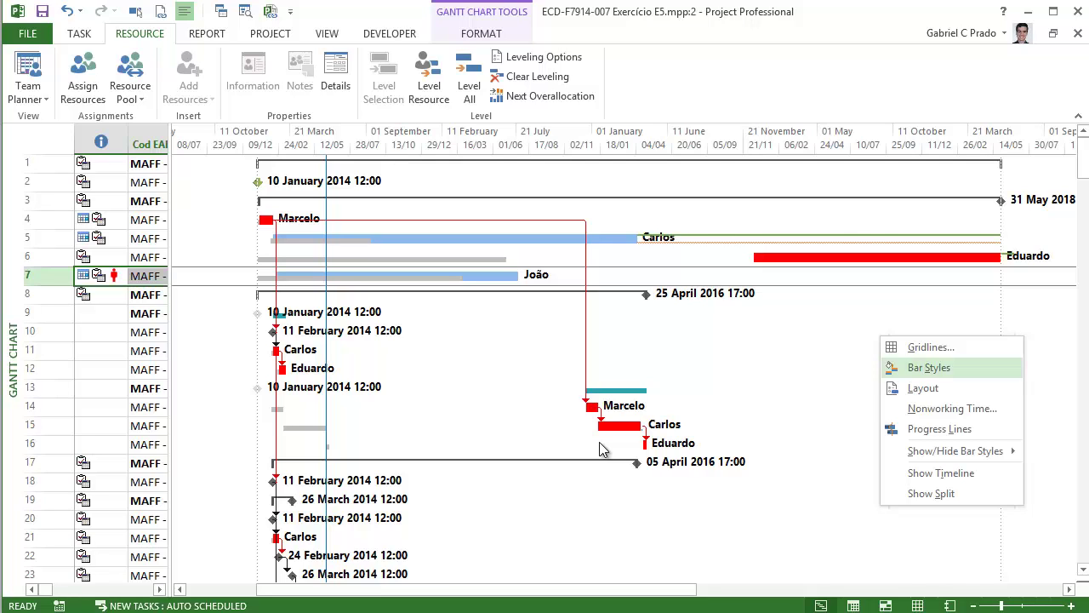
pyautogui.press('Down')
pyautogui.press('Up')
pyautogui.press('Return')
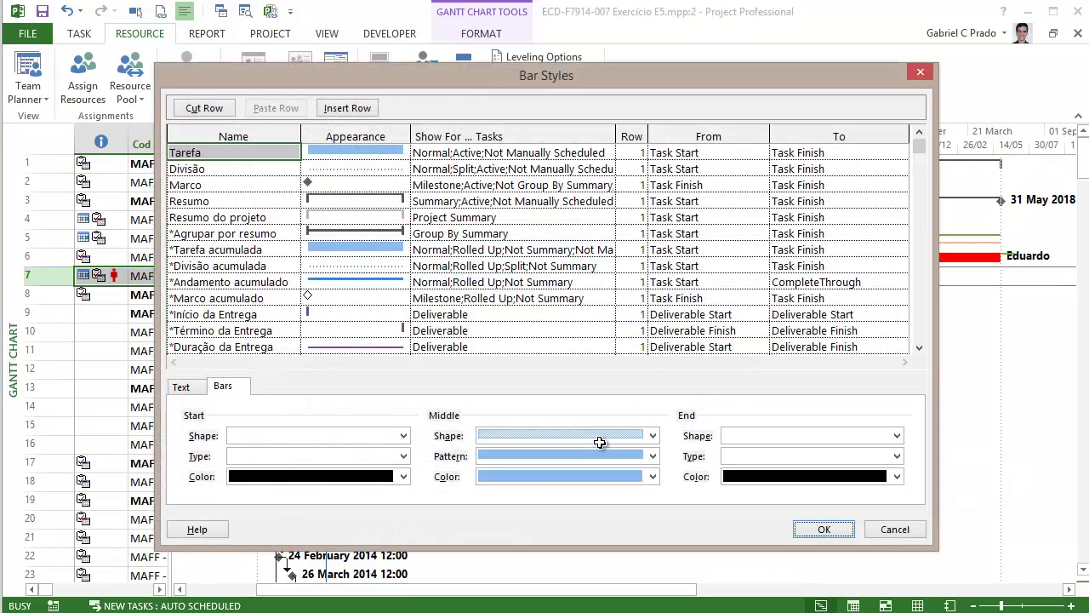
pyautogui.scroll(-10, 601, 446)
pyautogui.scroll(10, 601, 446)
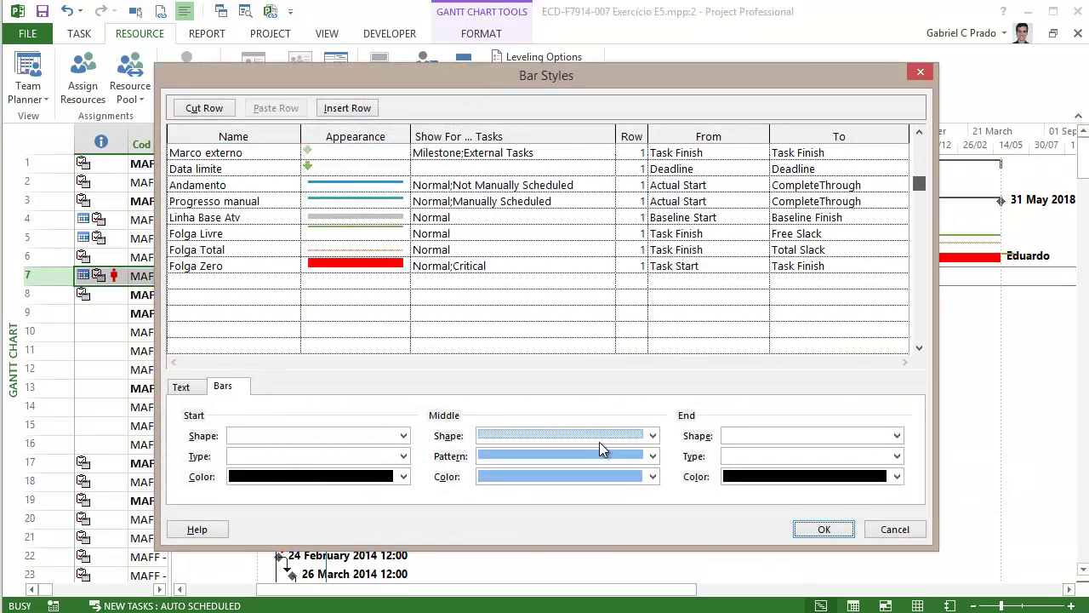
pyautogui.write('B')
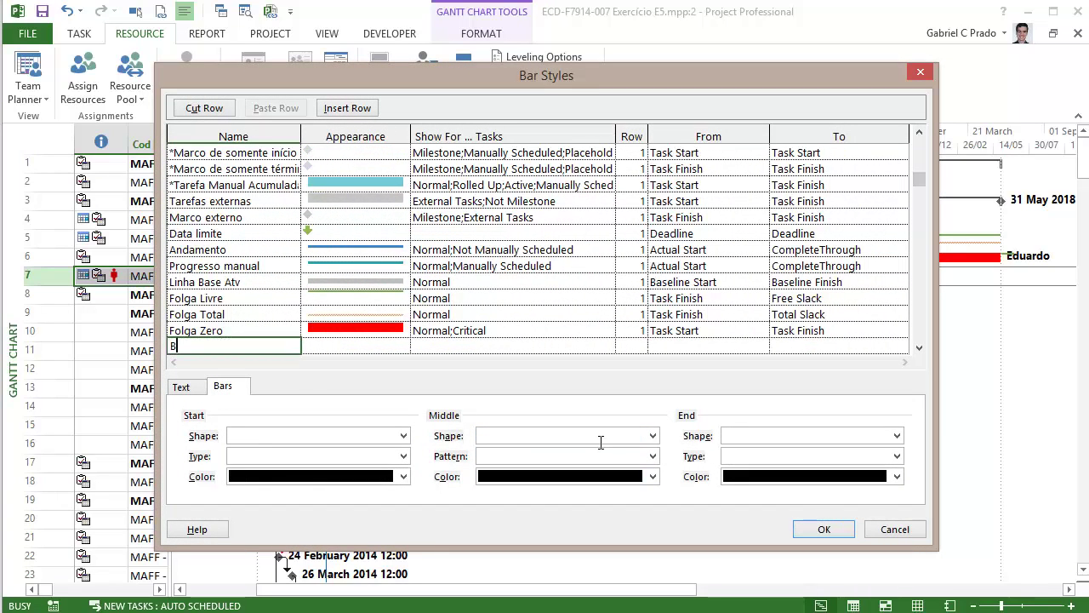
pyautogui.write('aseline para marcos')
pyautogui.press('Tab')
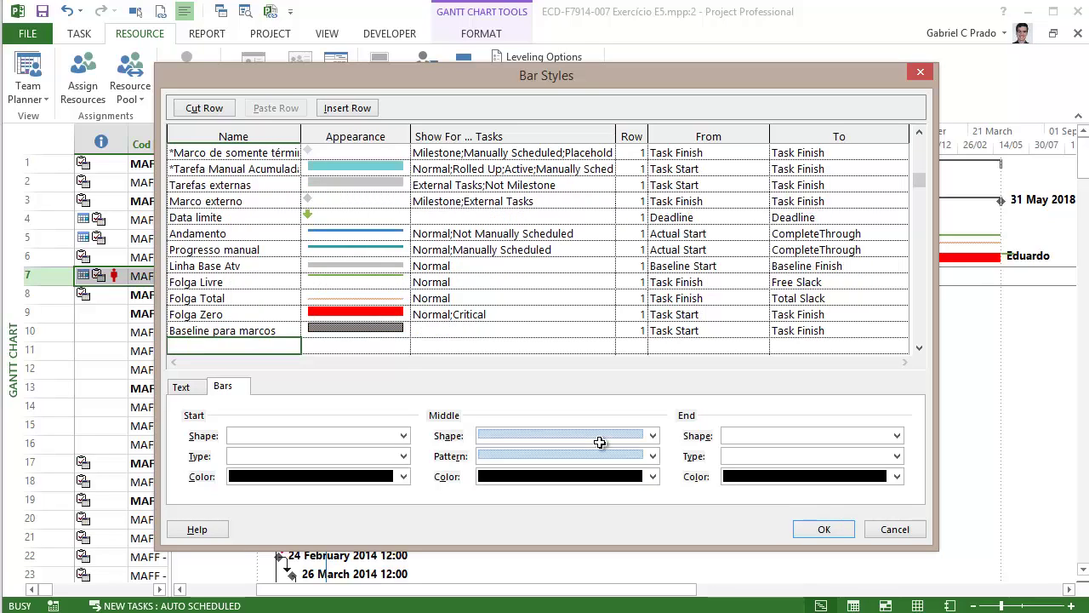
# - Remove the middle shape of the Baseline para marcos bar style and give it a solid diamond end shape
pyautogui.click(600, 439)
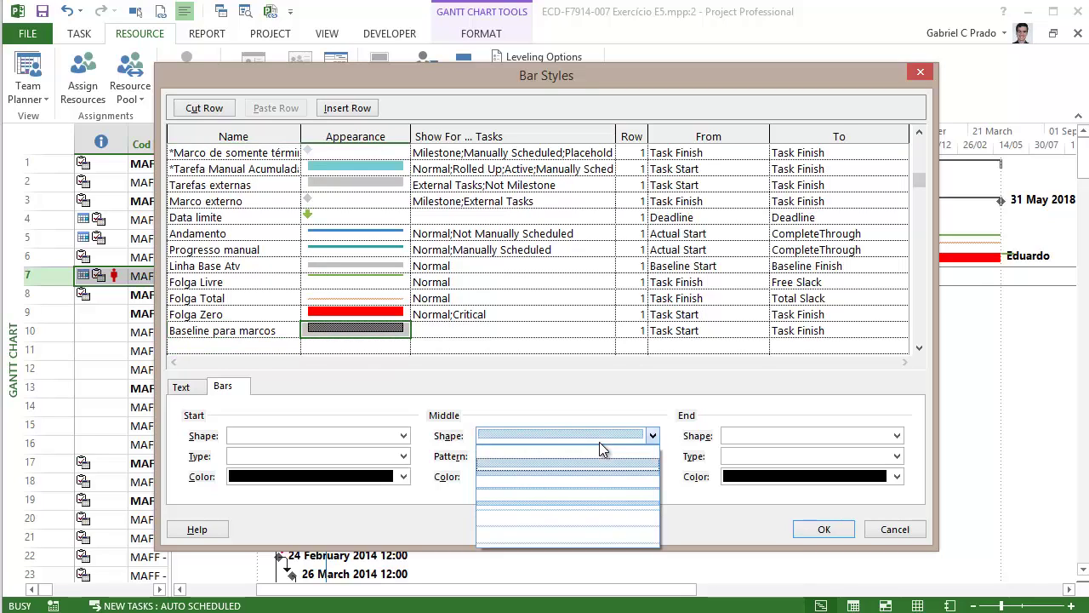
pyautogui.press('Up')
pyautogui.press('Return')
pyautogui.press('Tab')
pyautogui.press('Tab')
pyautogui.press('Tab')
pyautogui.hotkey('alt', 'Down')
pyautogui.press('Up')
pyautogui.press('Up')
pyautogui.press('Up')
pyautogui.press('Up')
pyautogui.press('Up')
pyautogui.press('Up')
pyautogui.press('Up')
pyautogui.press('Up')
pyautogui.press('Up')
pyautogui.press('Up')
pyautogui.press('Up')
pyautogui.press('Up')
pyautogui.press('Up')
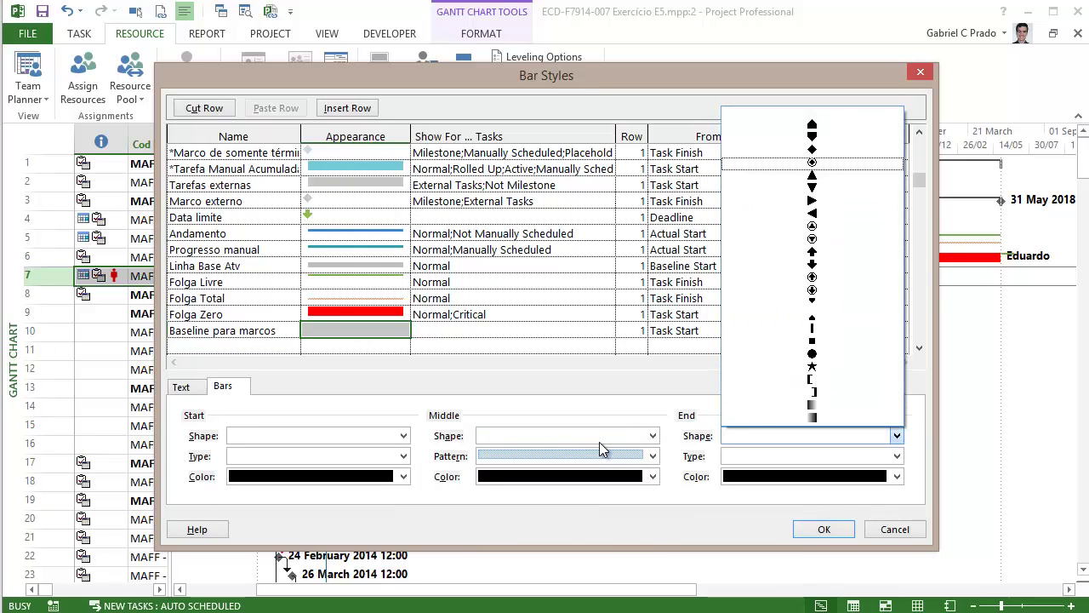
pyautogui.press('Down')
pyautogui.press('Down')
pyautogui.press('Down')
pyautogui.press('Down')
pyautogui.press('Down')
pyautogui.press('Down')
pyautogui.press('Down')
pyautogui.press('Down')
pyautogui.press('Down')
pyautogui.press('Down')
pyautogui.press('Down')
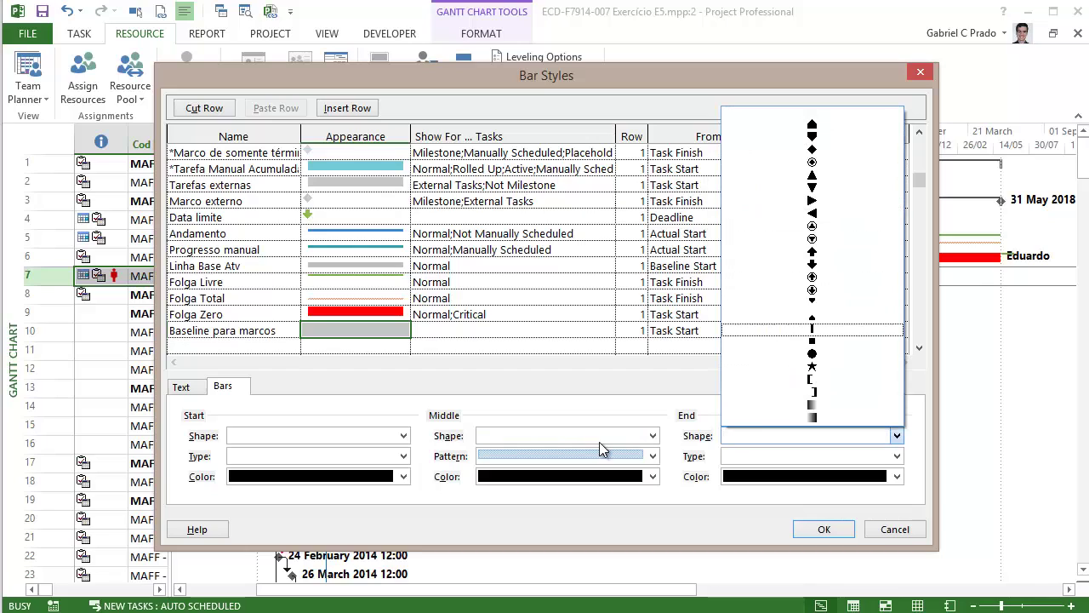
pyautogui.press('Up')
pyautogui.press('Up')
pyautogui.press('Up')
pyautogui.press('Up')
pyautogui.press('Up')
pyautogui.press('Up')
pyautogui.press('Up')
pyautogui.press('Up')
pyautogui.press('Up')
pyautogui.press('Up')
pyautogui.press('Up')
pyautogui.press('Up')
pyautogui.press('Up')
pyautogui.press('Up')
pyautogui.press('Up')
pyautogui.press('Return')
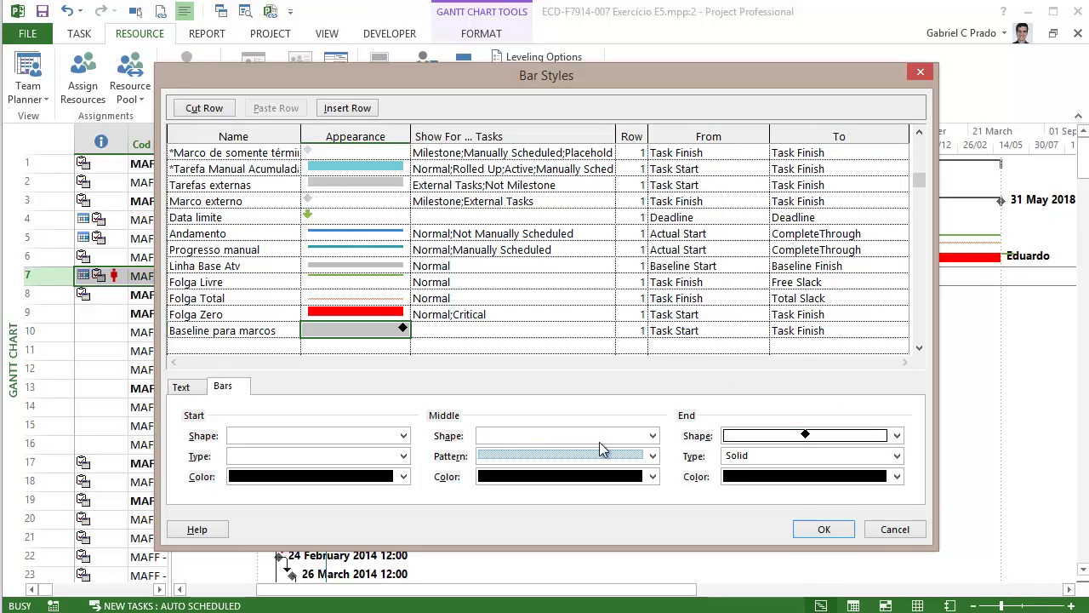
# - Show the Baseline para marcos bar style for Milestone tasks
pyautogui.hotkey('shift', 'Tab')
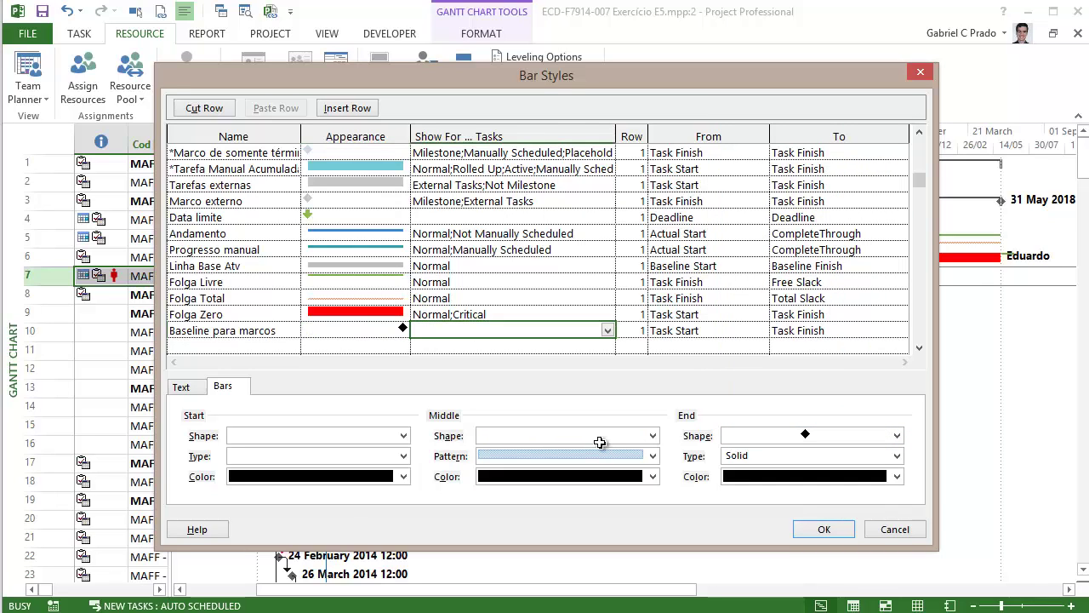
pyautogui.write('Milestone')
pyautogui.press('Return')
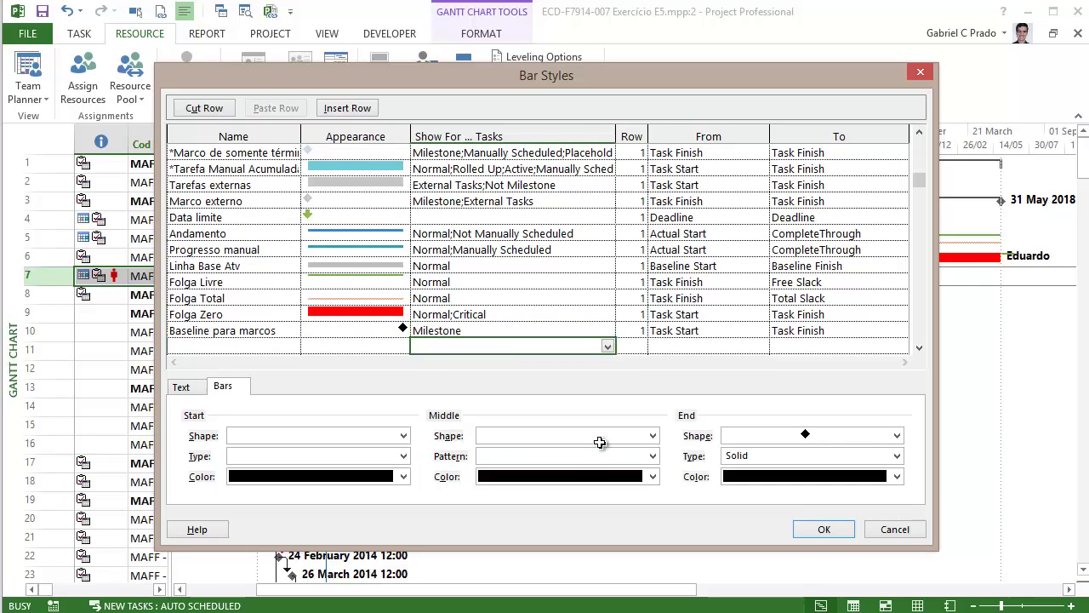
pyautogui.press('Up')
# - Recolor the end diamond of the Baseline para marcos bar style light grey and apply the bar style changes
pyautogui.press('Tab')
pyautogui.press('Tab')
pyautogui.press('Tab')
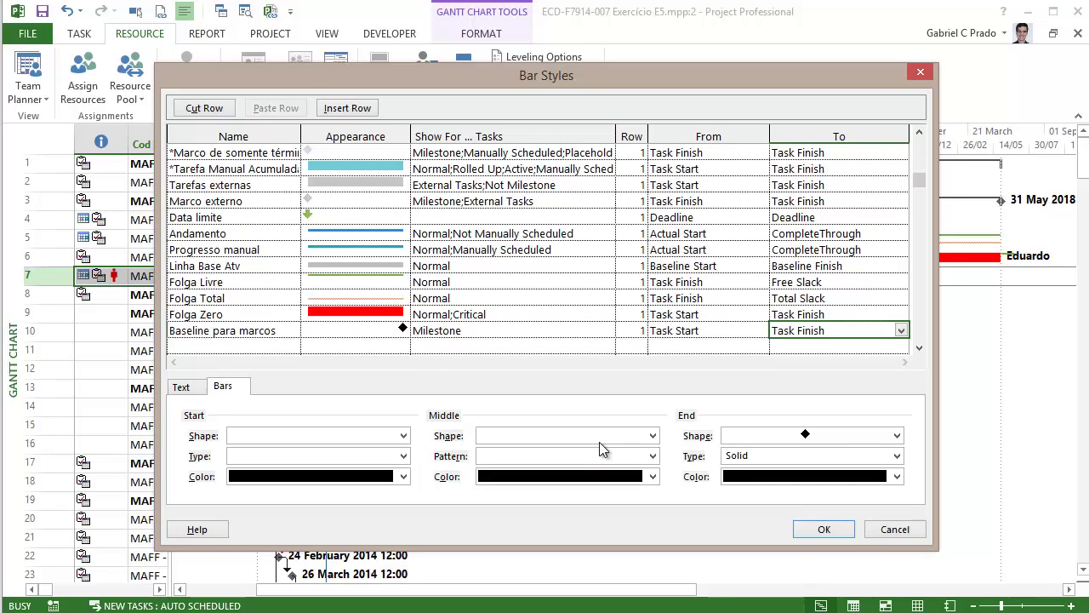
pyautogui.hotkey('alt', 'Down')
pyautogui.press('Up')
pyautogui.press('Return')
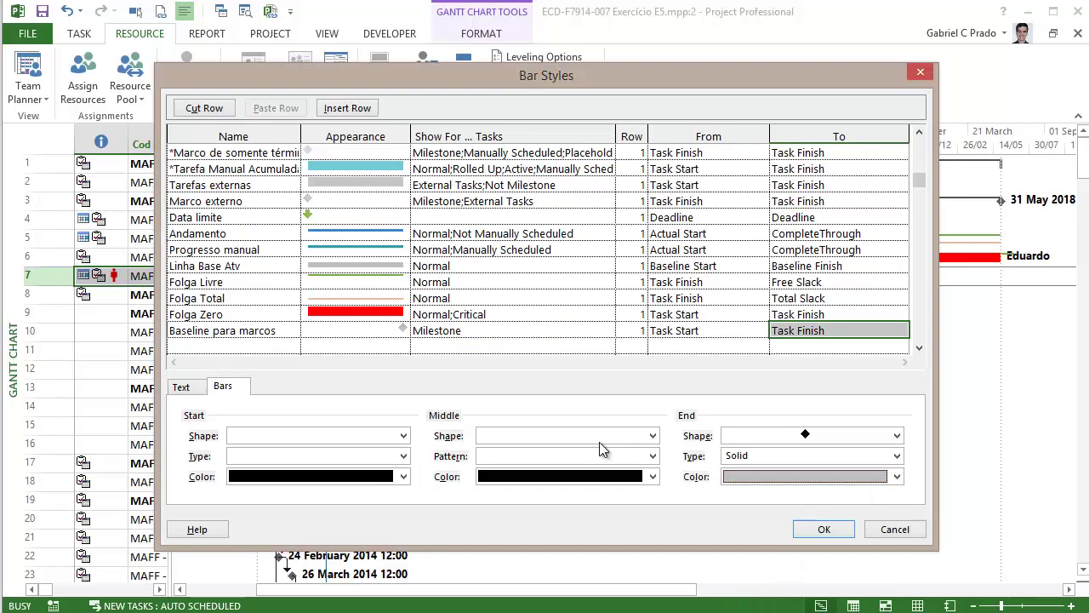
pyautogui.press('Return')
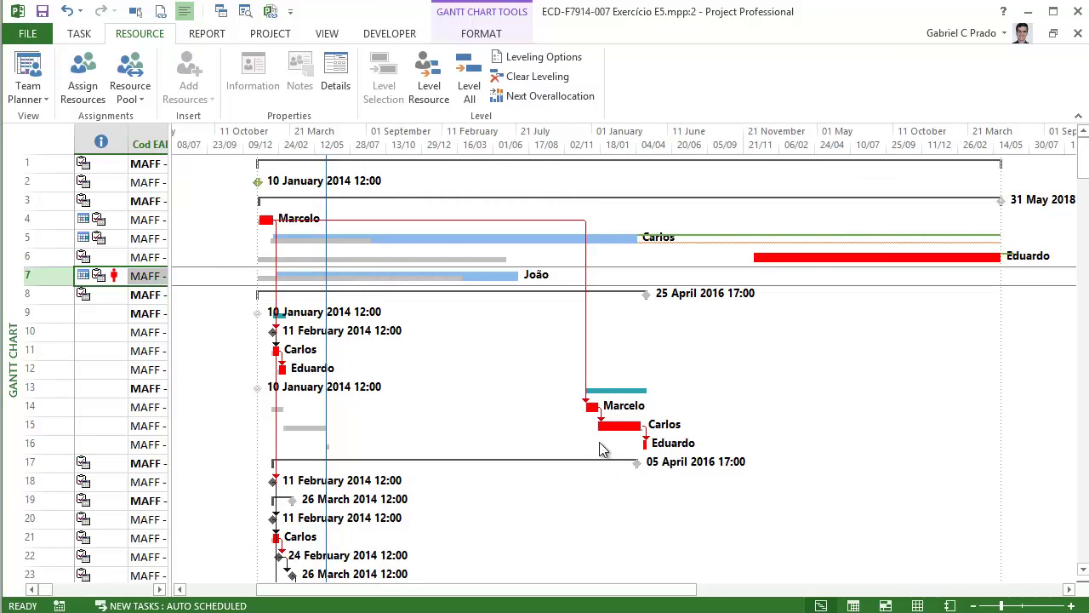
# - Reopen the bar styles and start the Baseline para marcos bar from Baseline Start
pyautogui.hotkey('shift', 'F10')
pyautogui.press('Down')
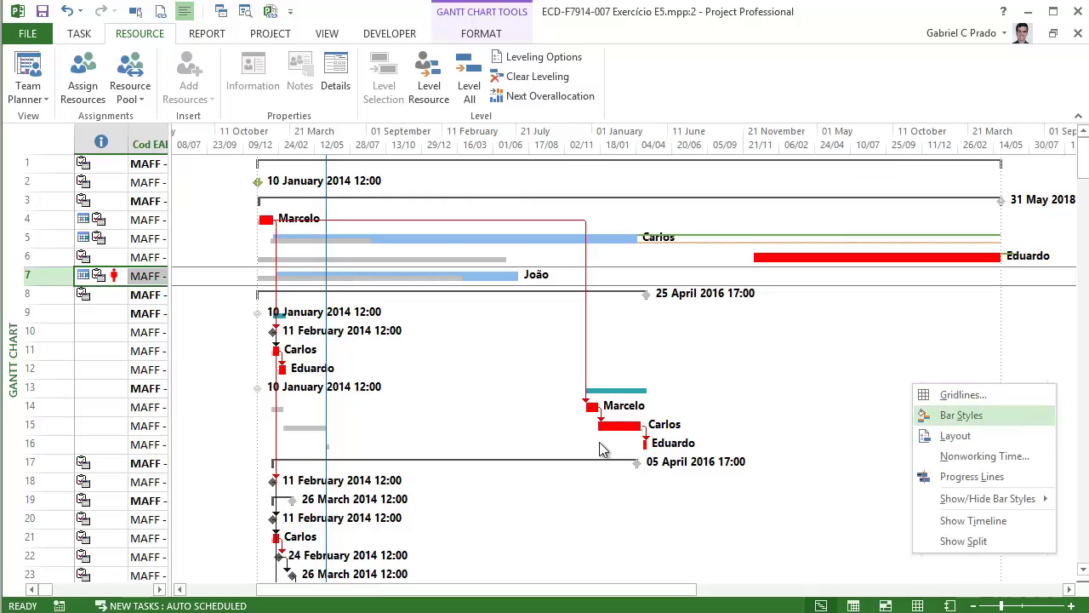
pyautogui.press('Return')
pyautogui.scroll(-5, 601, 447)
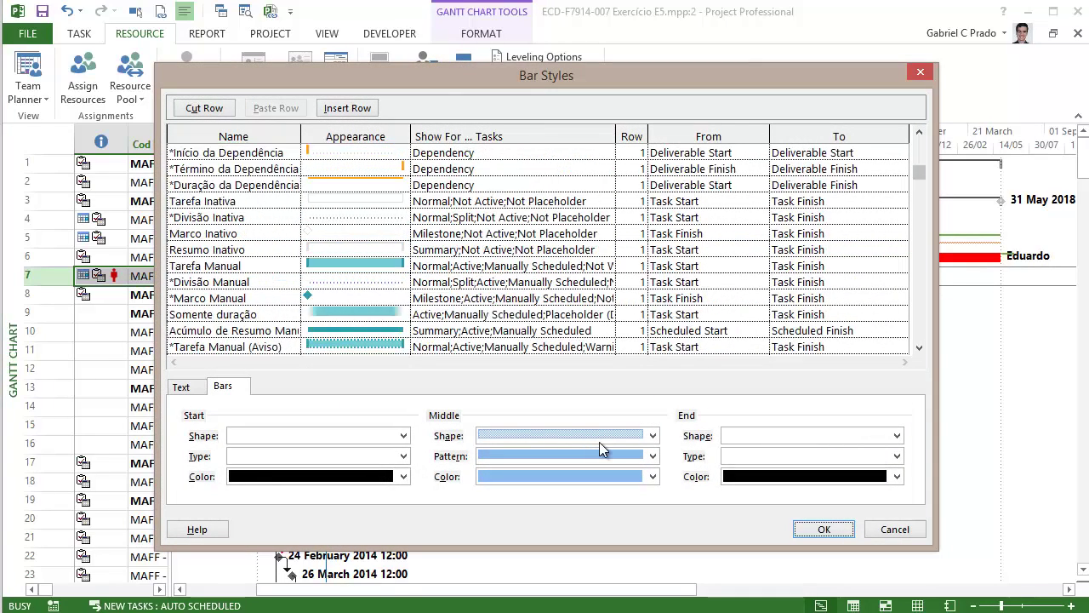
pyautogui.scroll(5, 601, 447)
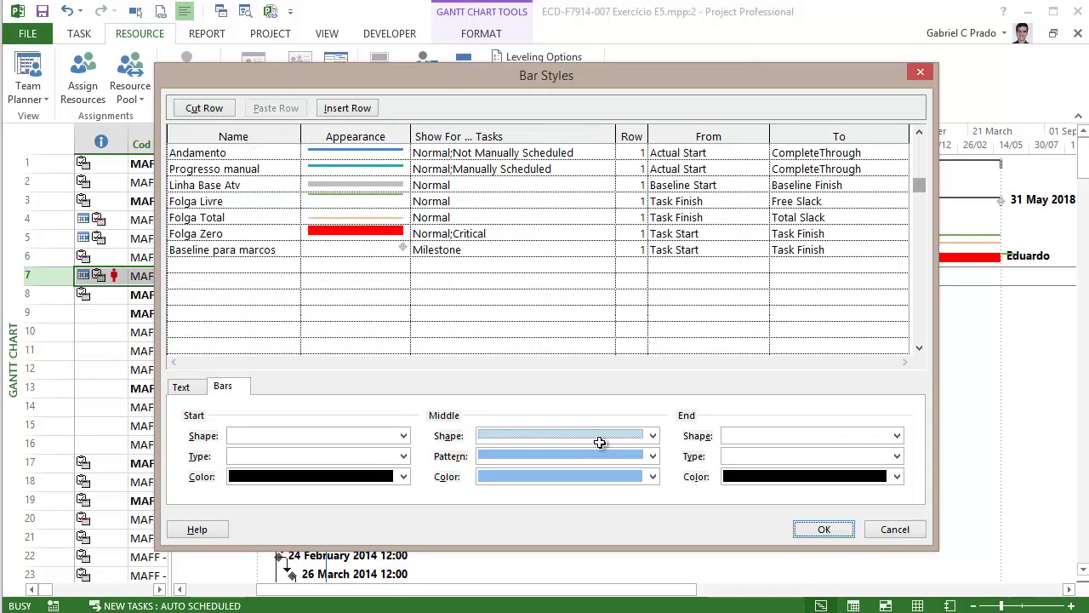
pyautogui.write('Bas')
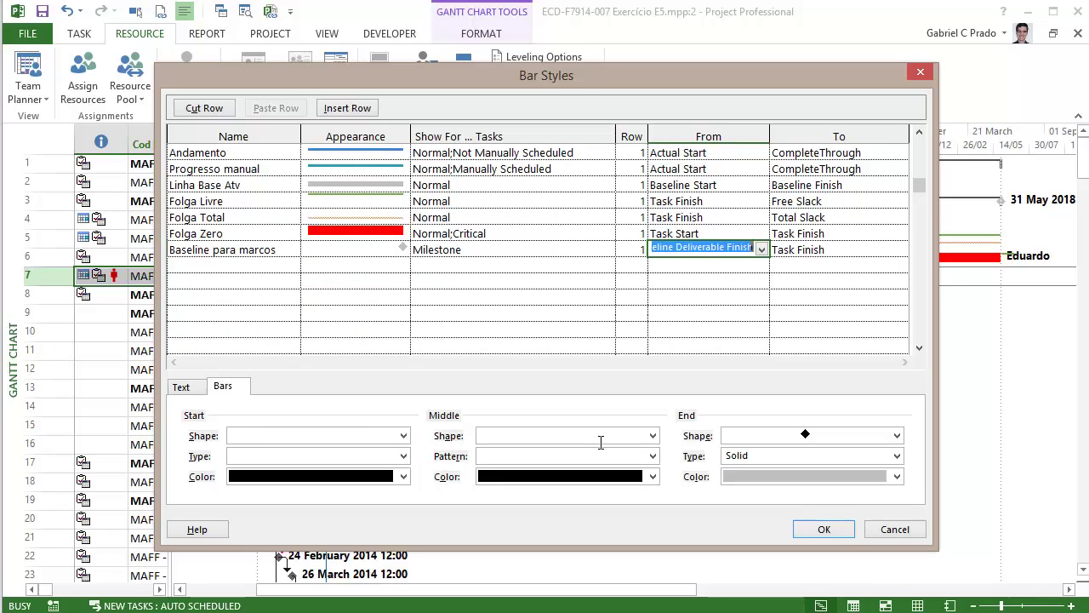
pyautogui.write('eline Start')
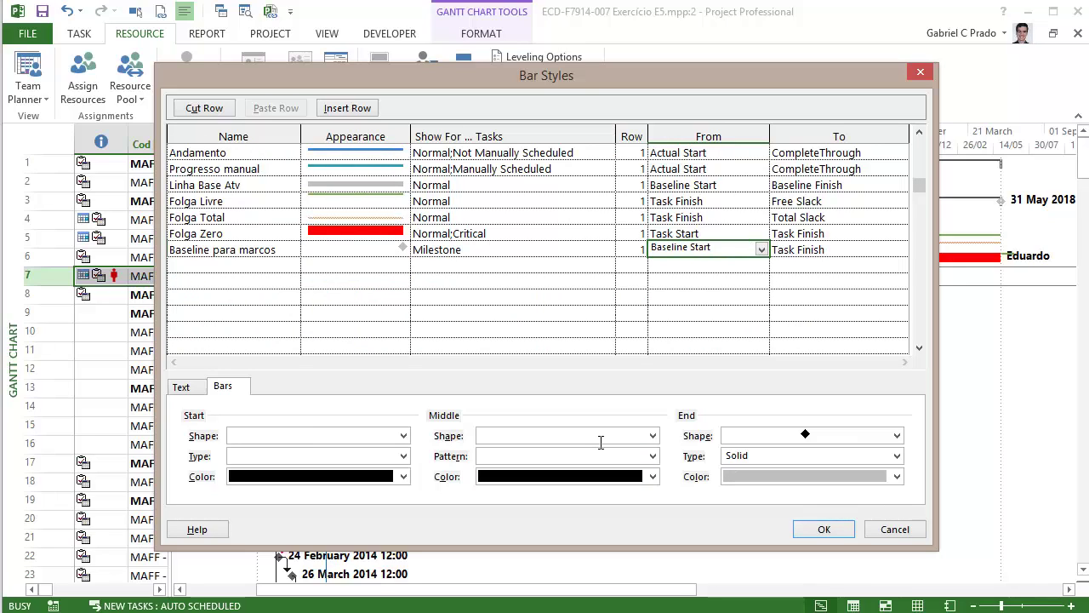
pyautogui.press('Return')
# - End the Baseline para marcos bar at Baseline Finish and apply the bar style changes
pyautogui.press('Up')
pyautogui.press('Right')
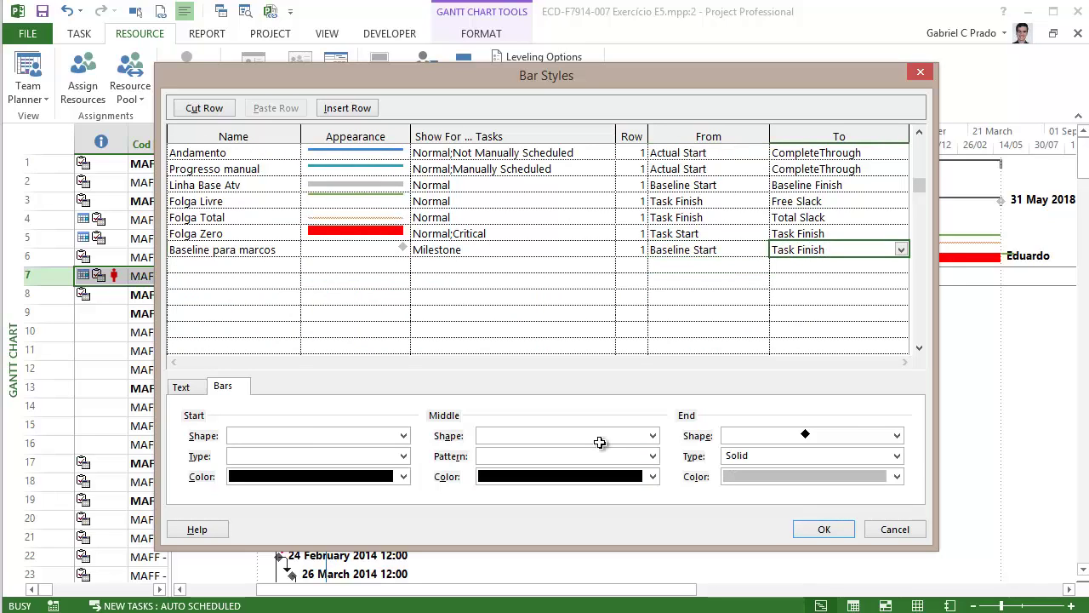
pyautogui.write('Baseline F')
pyautogui.press('Return')
pyautogui.press('Return')
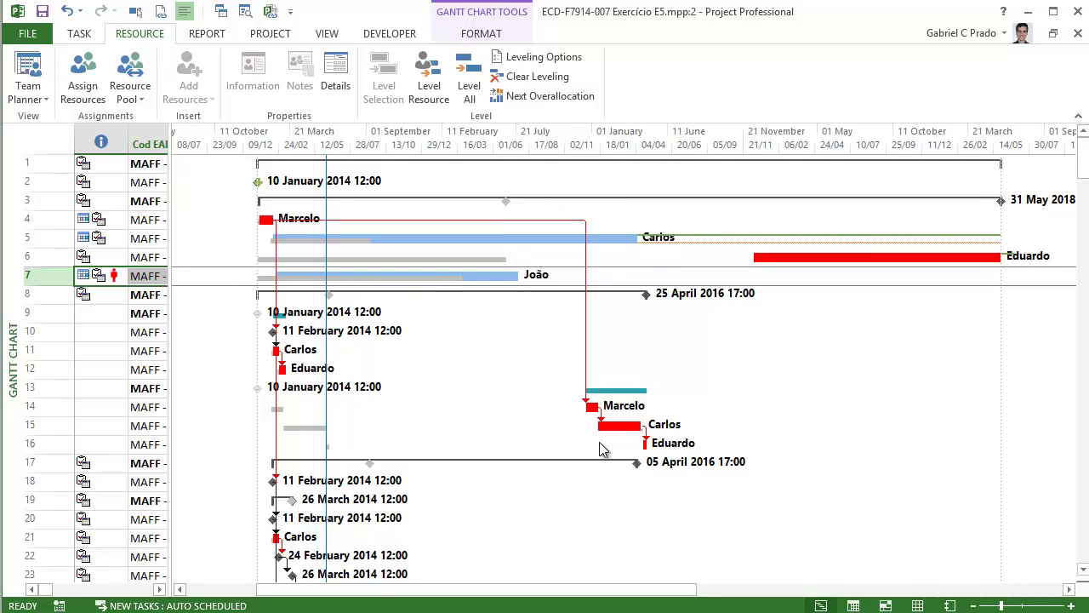
# - Reveal the task table beside the Gantt chart, select all tasks and set them to Auto Schedule
pyautogui.scroll(-10, 600, 449)
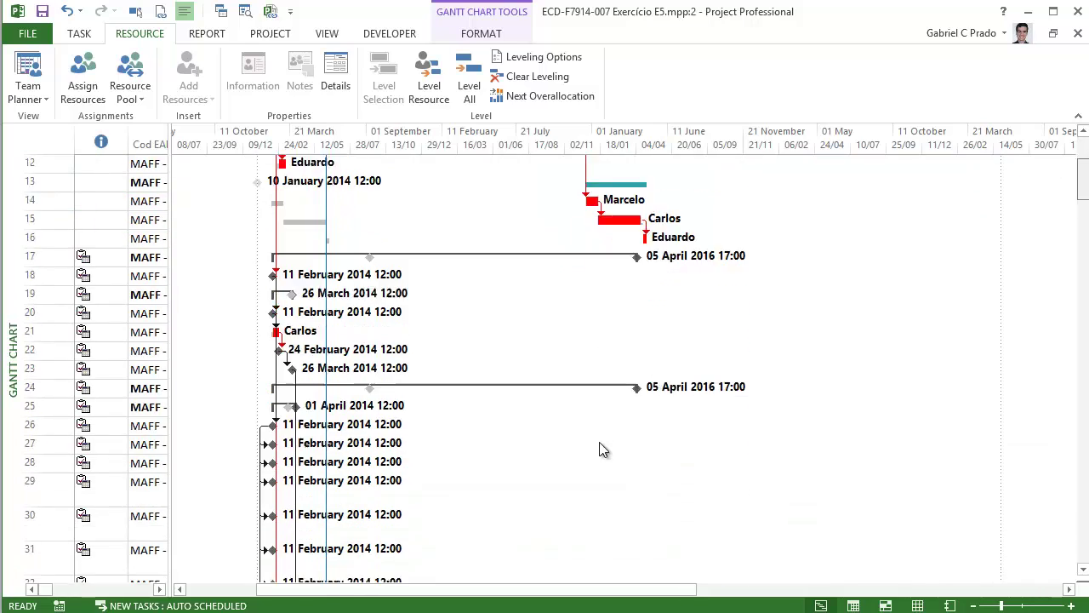
pyautogui.scroll(-15, 600, 449)
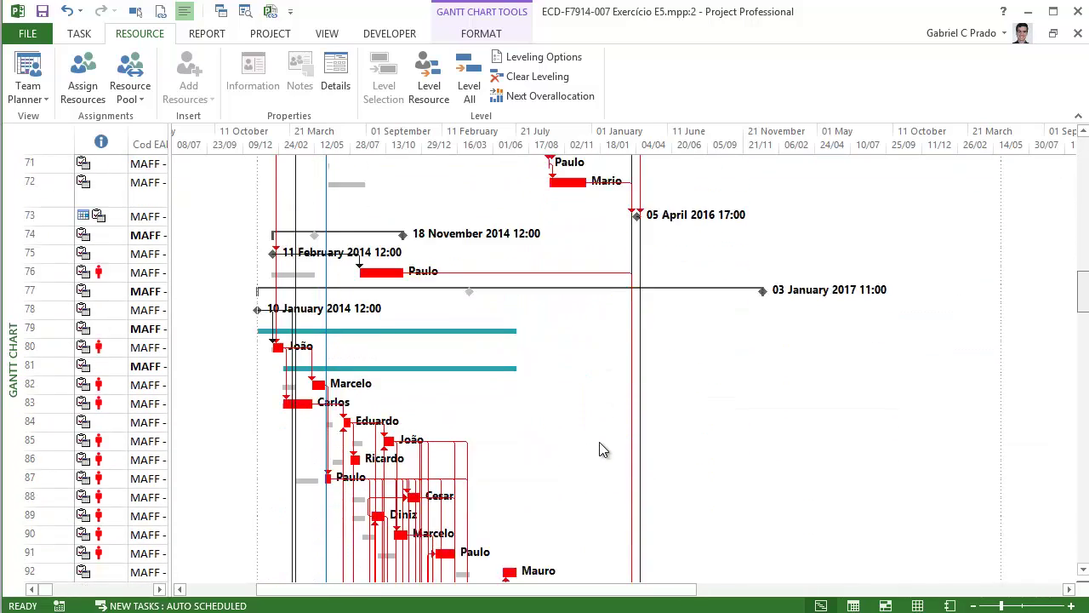
pyautogui.scroll(-13, 600, 450)
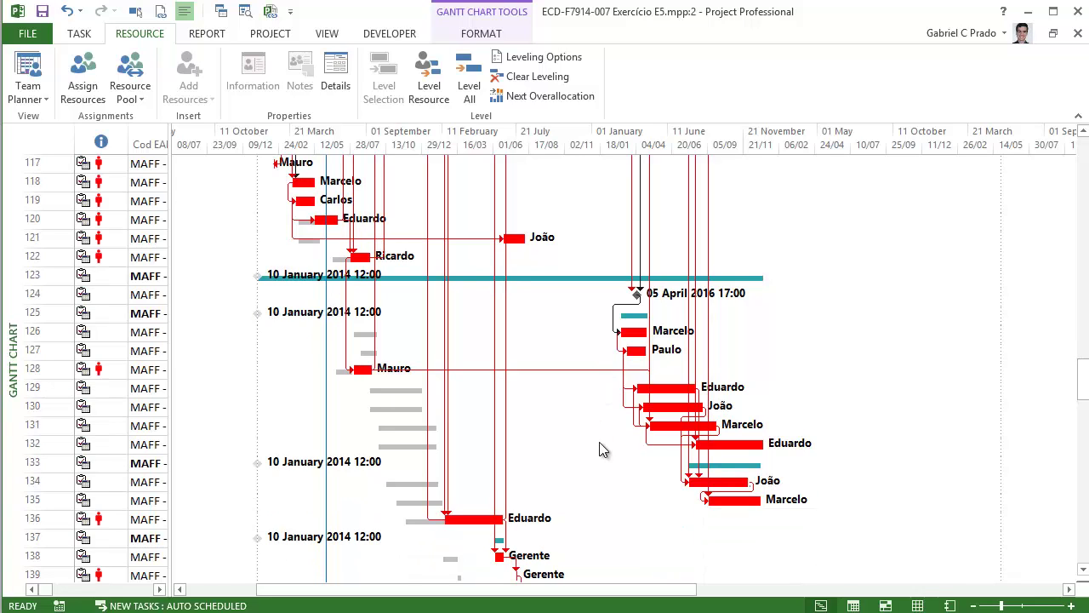
pyautogui.moveTo(857, 442); pyautogui.dragTo(899, 442)
pyautogui.hotkey('ctrl', 'a')
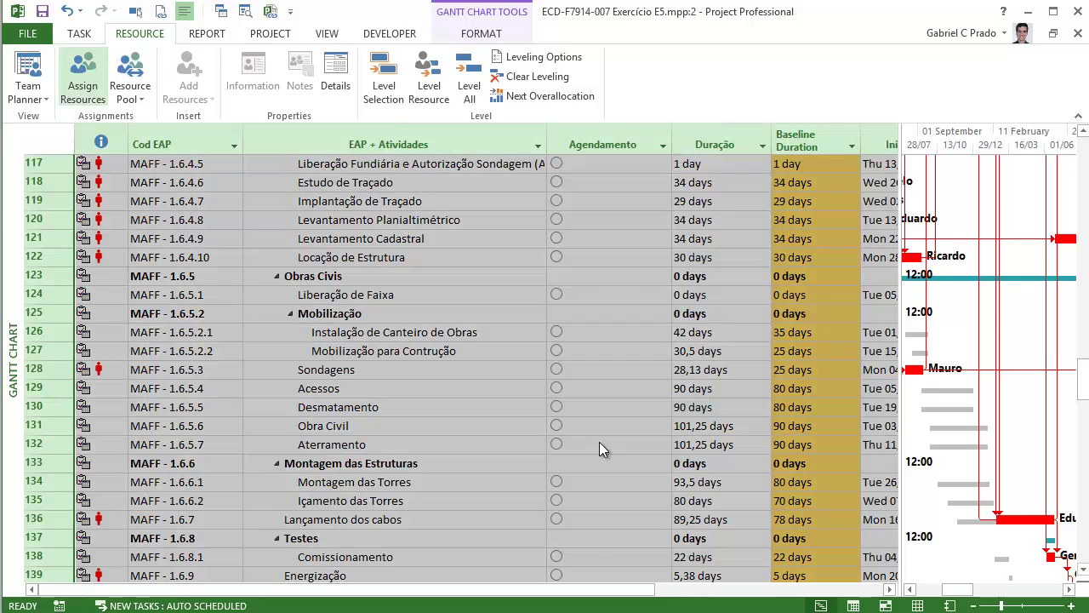
pyautogui.hotkey('alt', 'h')
pyautogui.press('Right')
pyautogui.press('Left')
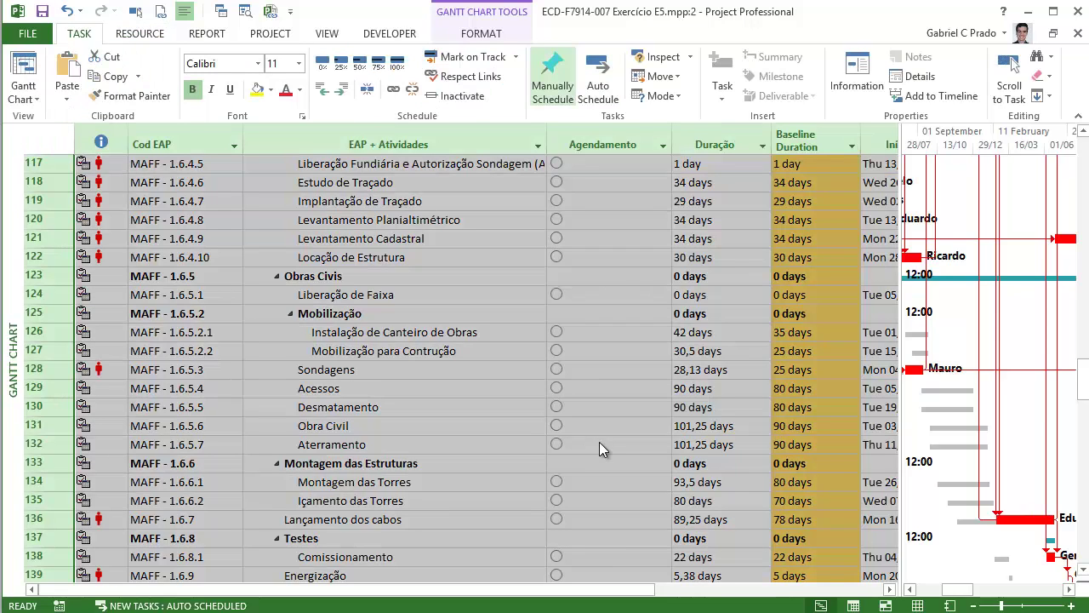
pyautogui.press('Right')
pyautogui.press('Return')
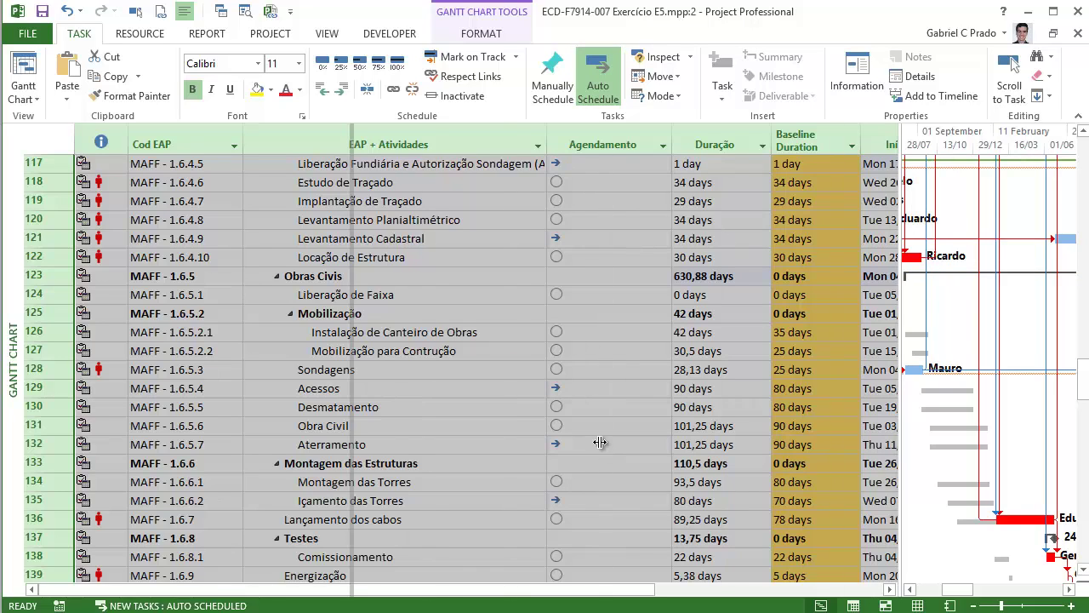
# - Widen the Gantt chart area to review the bars and switch to the project's Resource Usage window
pyautogui.moveTo(600, 442); pyautogui.dragTo(600, 449)
pyautogui.scroll(20, 599, 449)
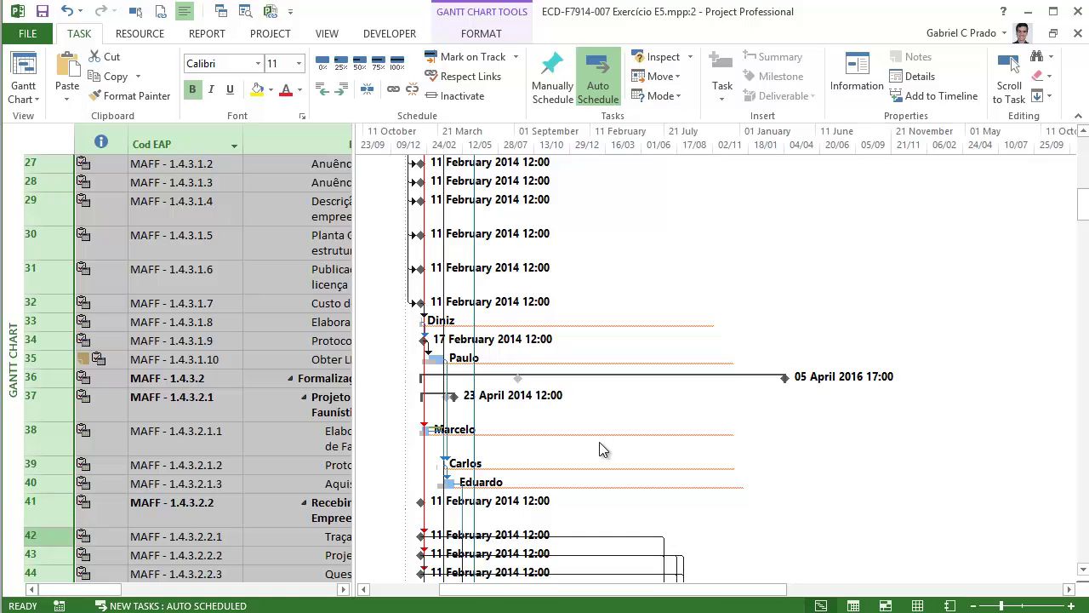
pyautogui.press('super+t')
pyautogui.press('Return')
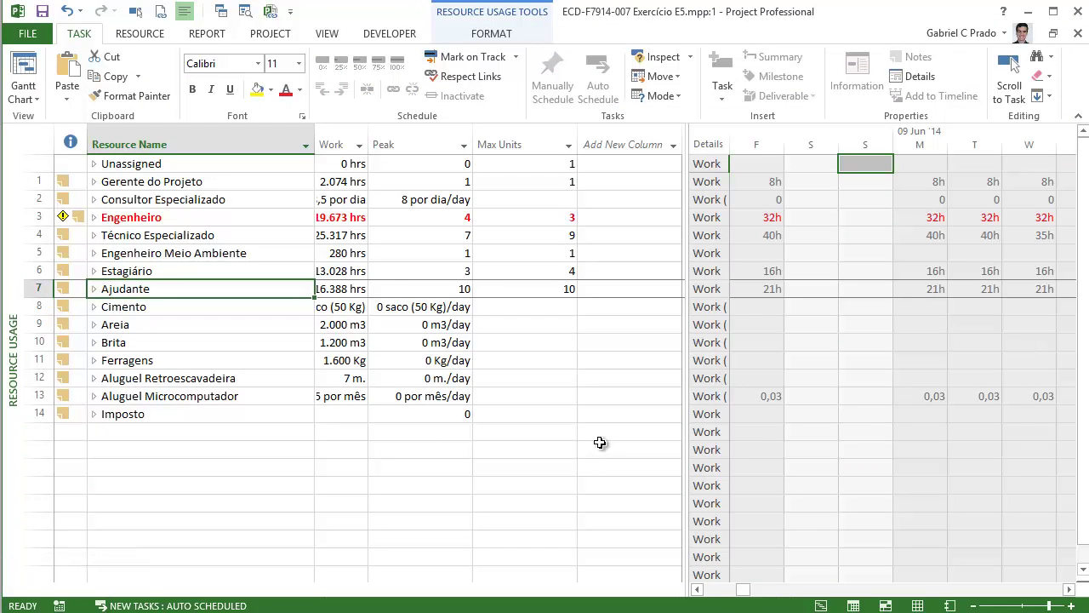
# - Clear the existing resource leveling from the Resource Usage view
pyautogui.press('Down')
pyautogui.press('Down')
pyautogui.press('Down')
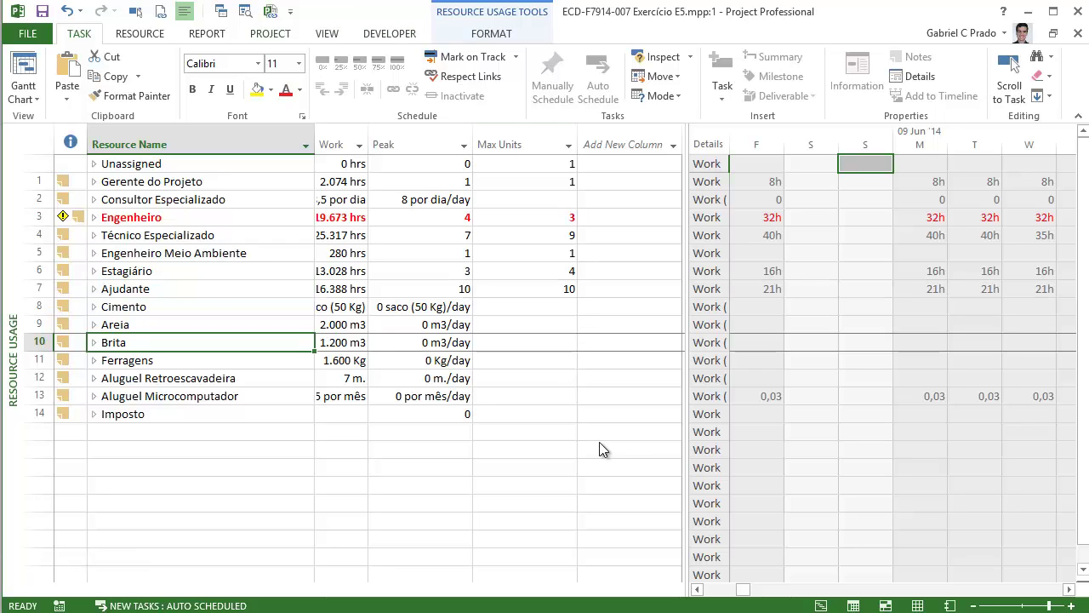
pyautogui.hotkey('alt', 'r')
pyautogui.press('c')
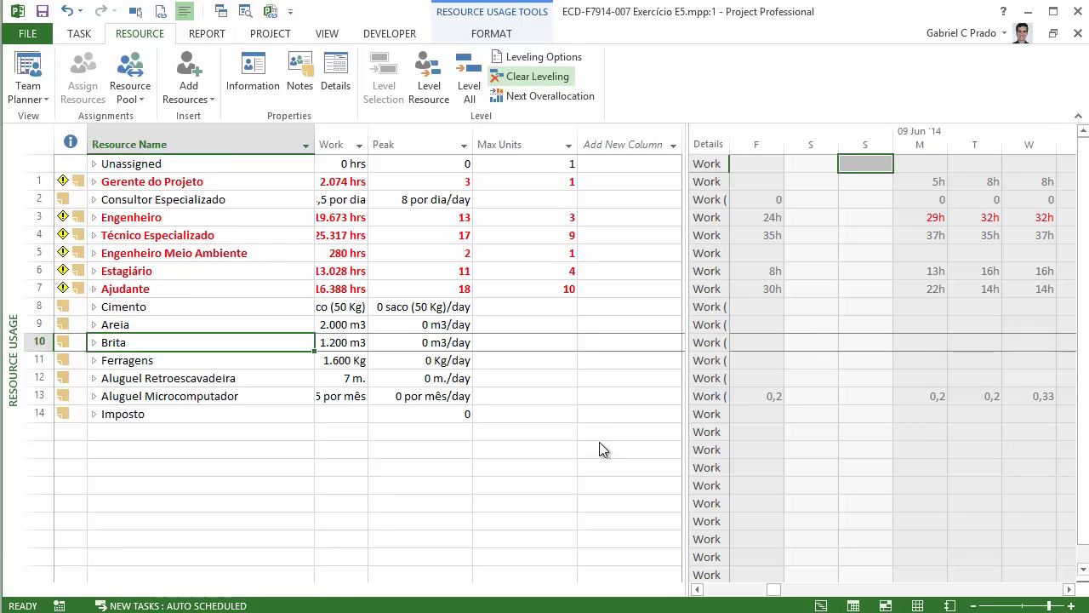
# - Level all of the project's overallocated resources with Level All
pyautogui.press('Left')
pyautogui.press('Right')
pyautogui.press('Return')
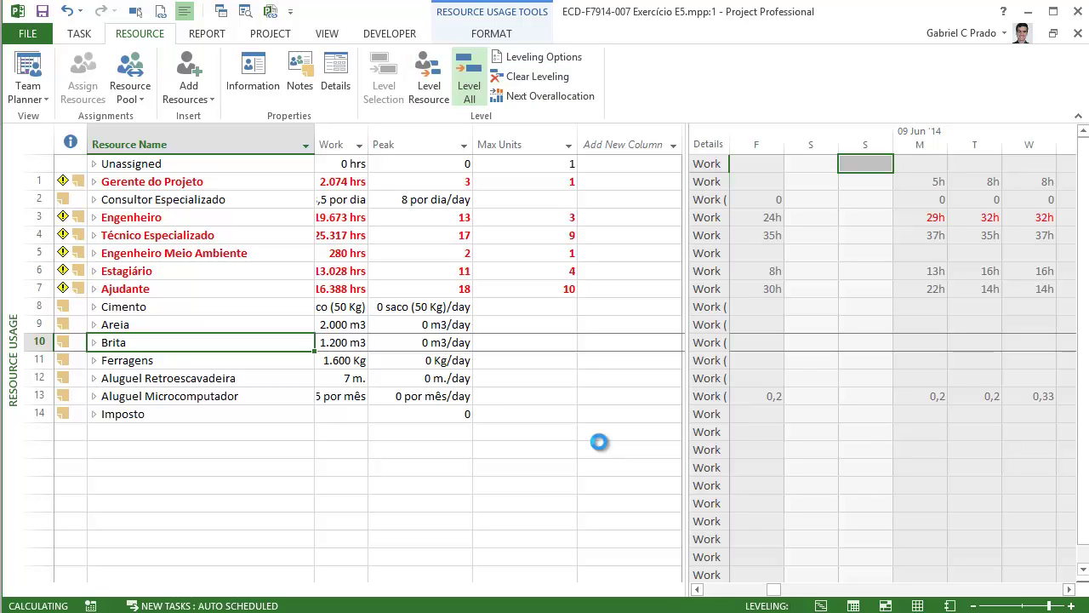
pyautogui.press('Return')
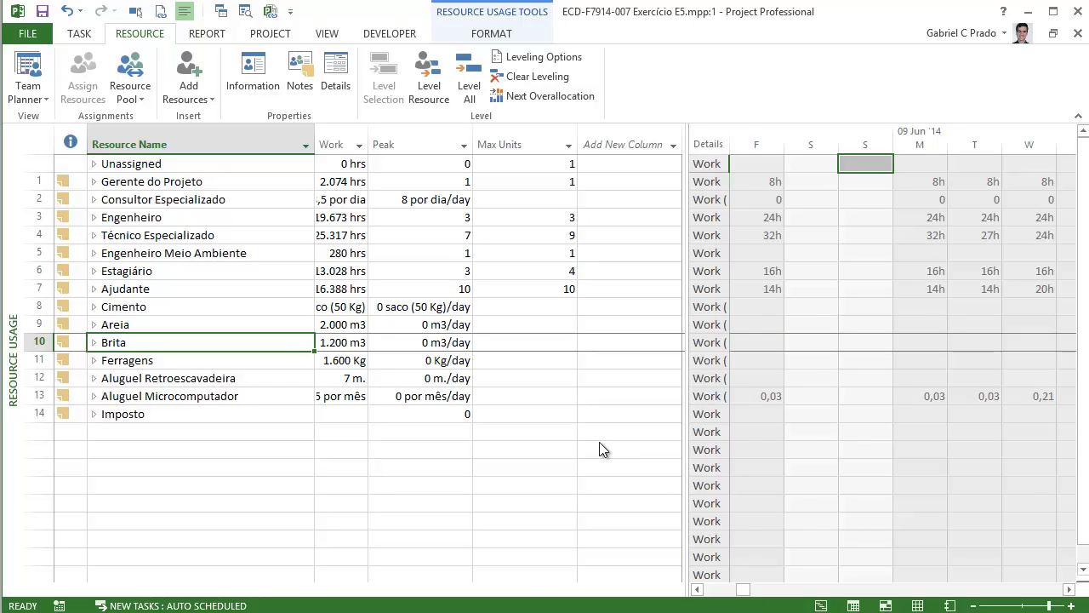
# - Look through the open project windows, return to the project's Resource Usage view and select the Engenheiro resource to check its allocation
pyautogui.press('super+t')
pyautogui.press('Right')
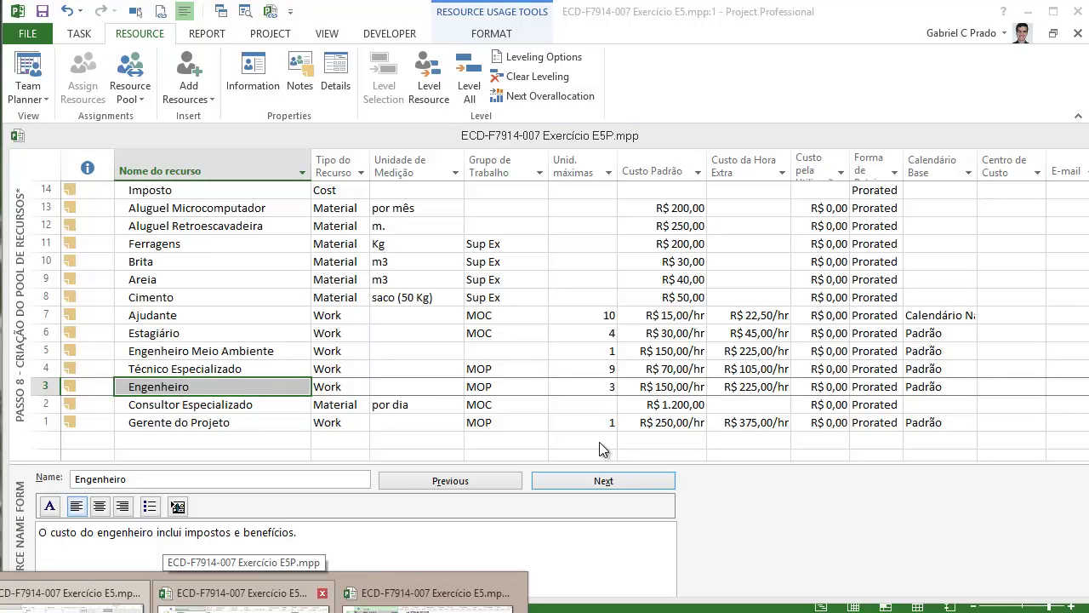
pyautogui.press('Right')
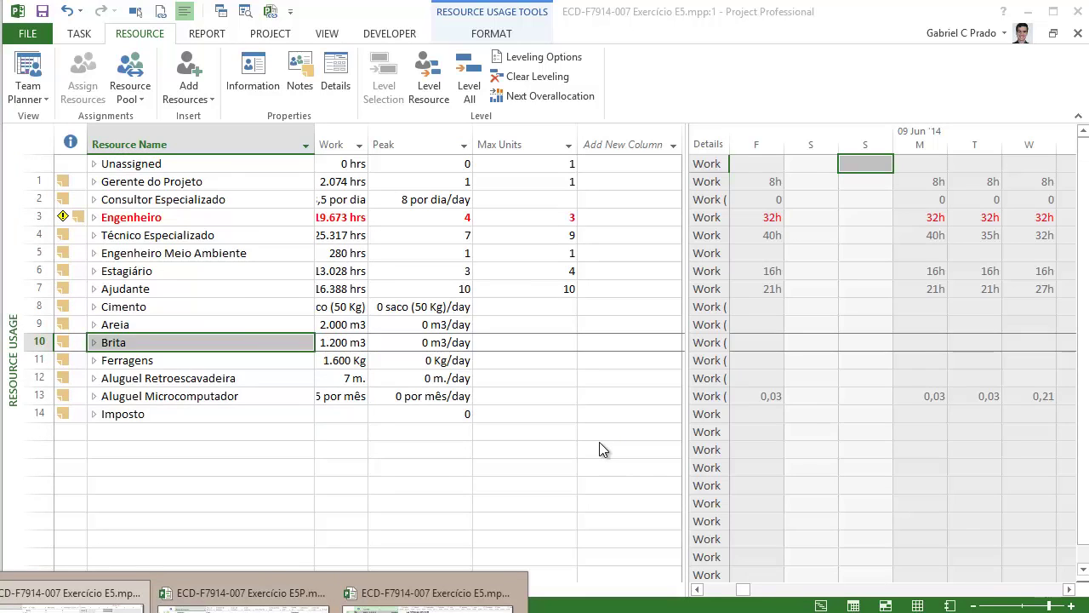
pyautogui.press('Left')
pyautogui.press('Left')
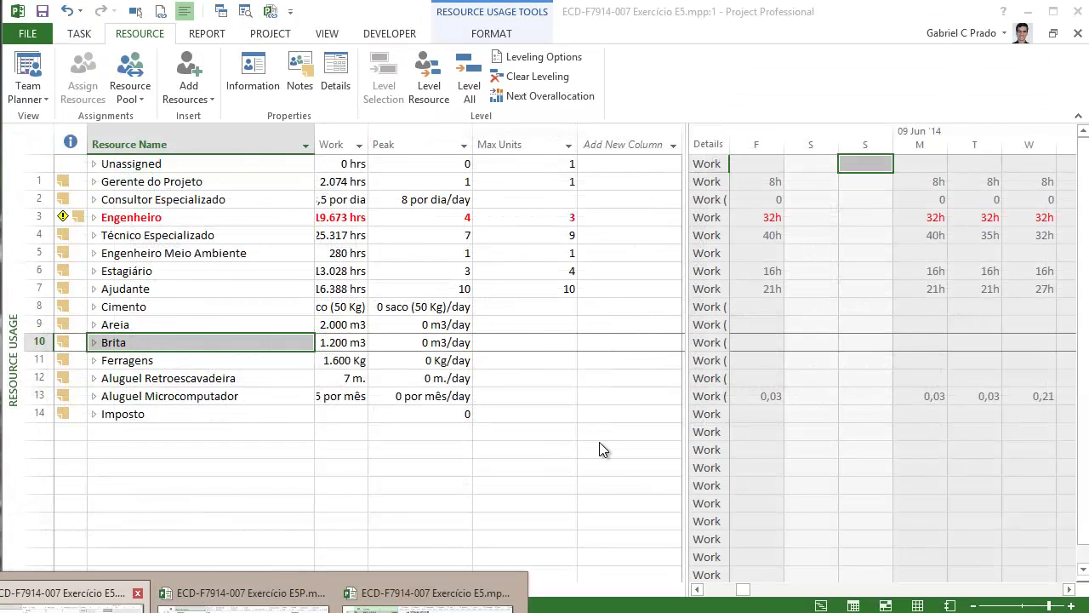
pyautogui.press('Return')
pyautogui.press('Up')
pyautogui.press('Up')
pyautogui.press('Up')
pyautogui.press('Up')
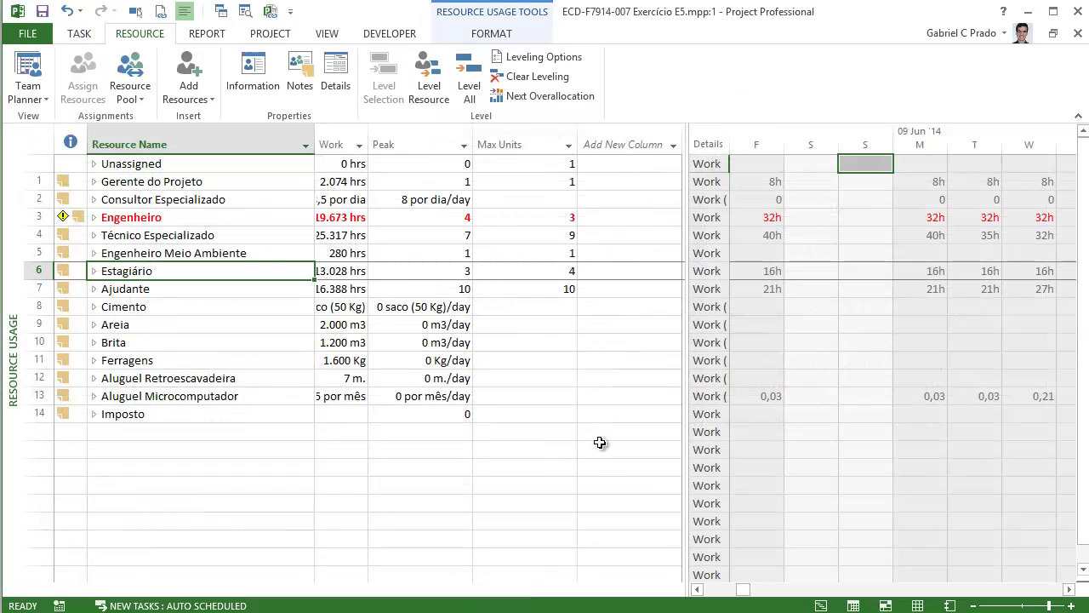
pyautogui.press('Up')
pyautogui.press('Up')
pyautogui.press('Up')
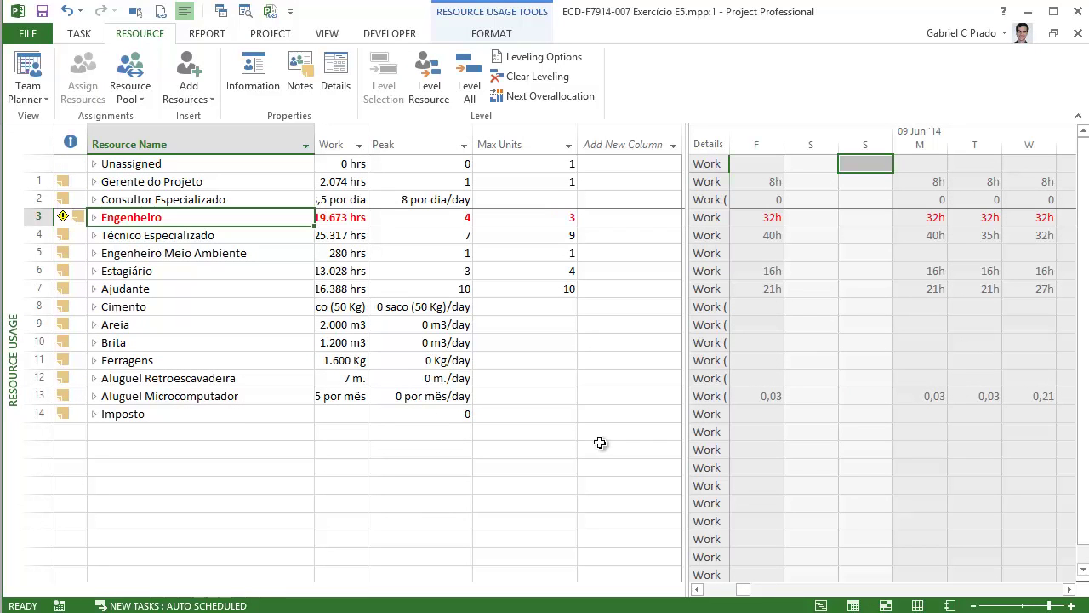
# - Switch to the project's Gantt chart window and examine the leveled bars, slack and critical tasks from the first task to the last
pyautogui.press('super+t')
pyautogui.press('Return')
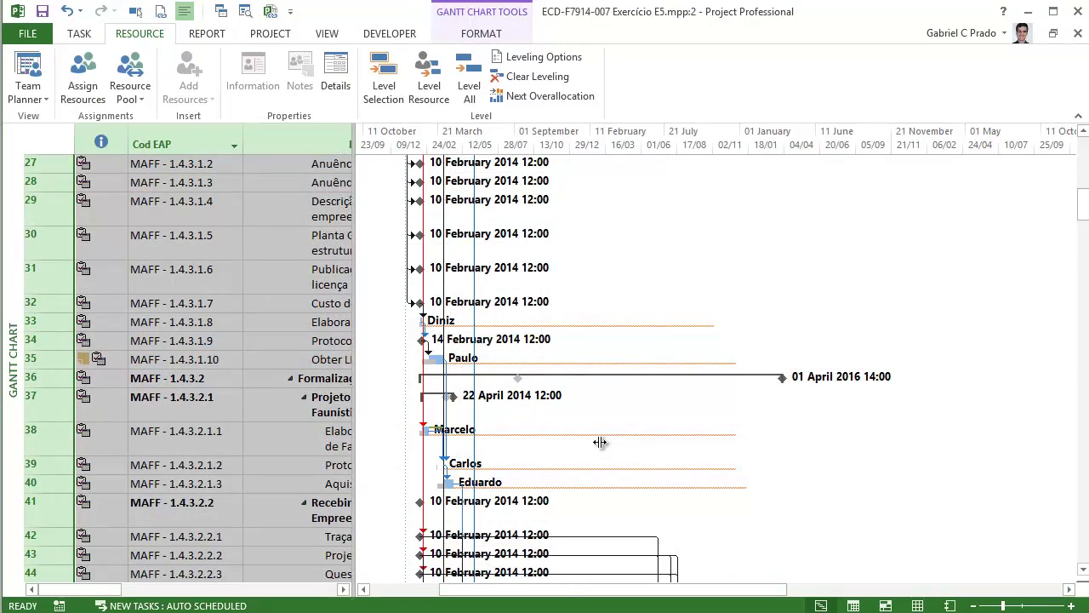
pyautogui.scroll(2, 600, 443)
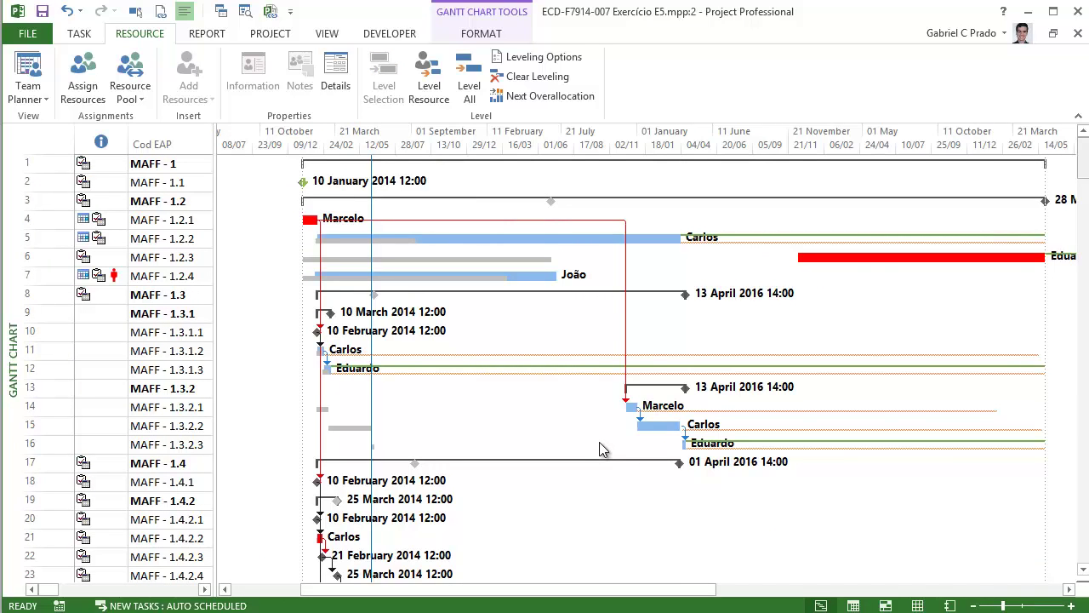
pyautogui.scroll(-10, 600, 444)
pyautogui.scroll(-10, 600, 449)
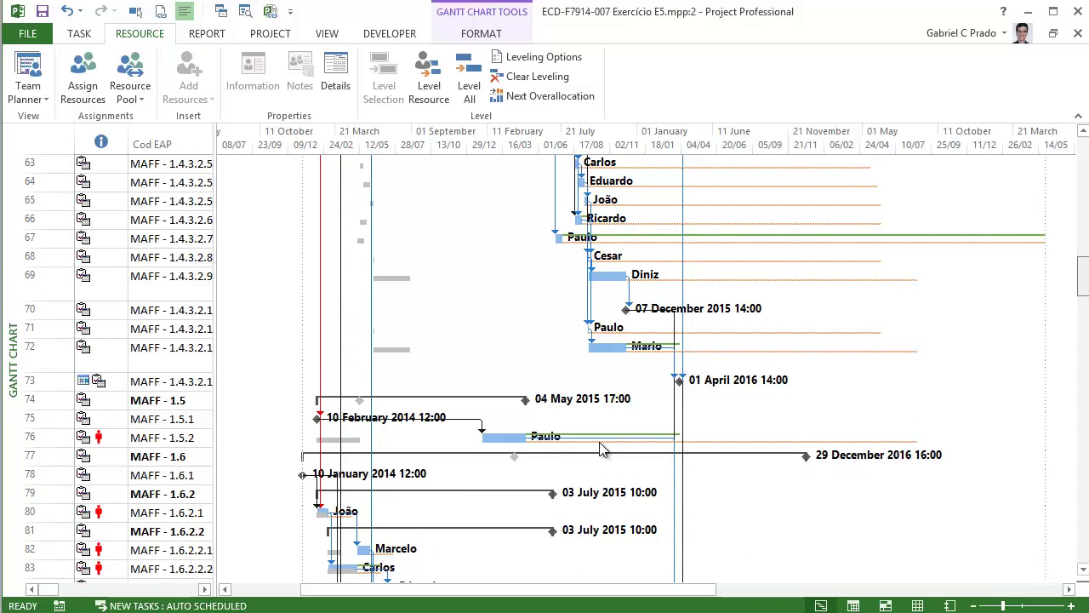
pyautogui.scroll(5, 600, 450)
pyautogui.scroll(-2, 602, 449)
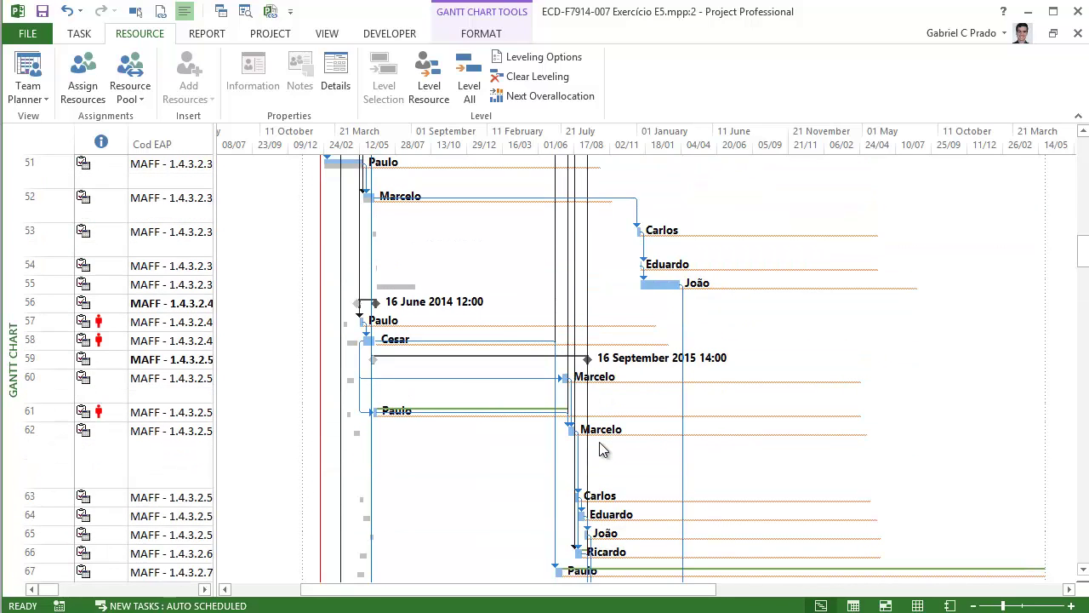
pyautogui.scroll(-10, 600, 449)
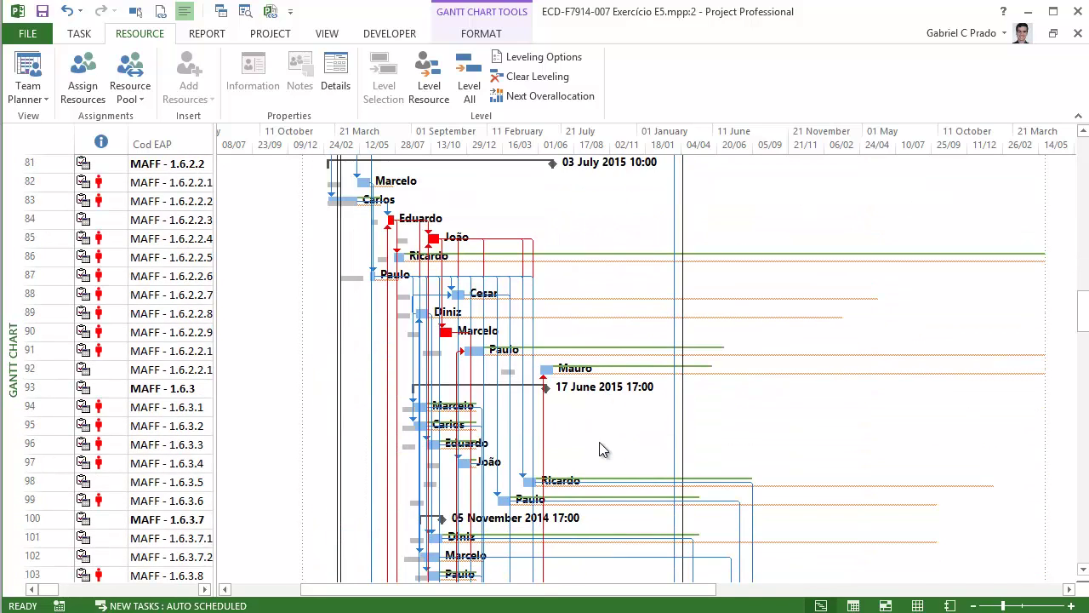
pyautogui.scroll(-9, 600, 450)
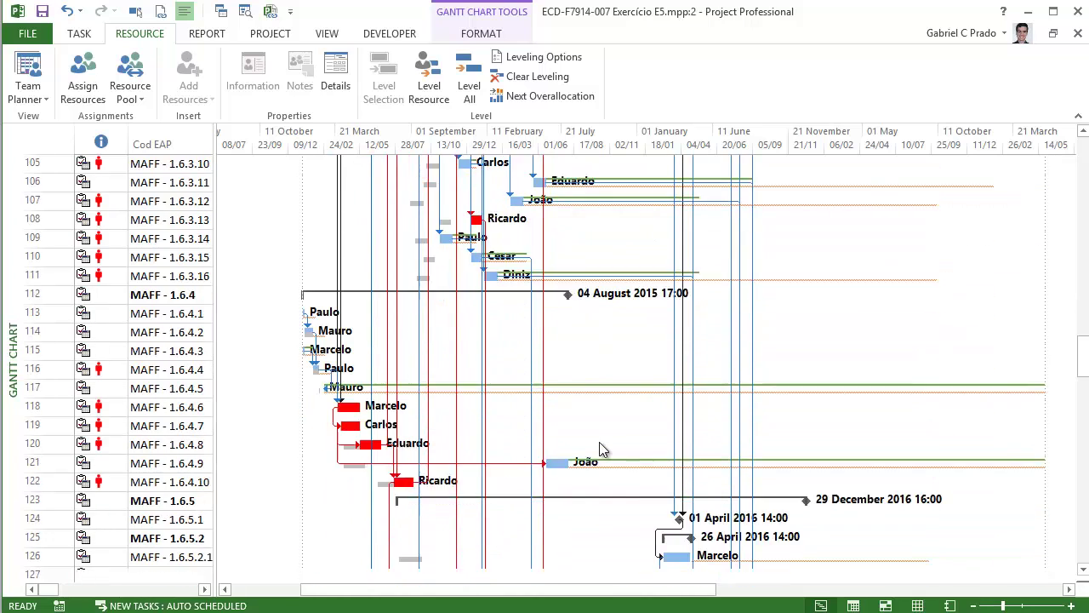
pyautogui.scroll(-4, 600, 449)
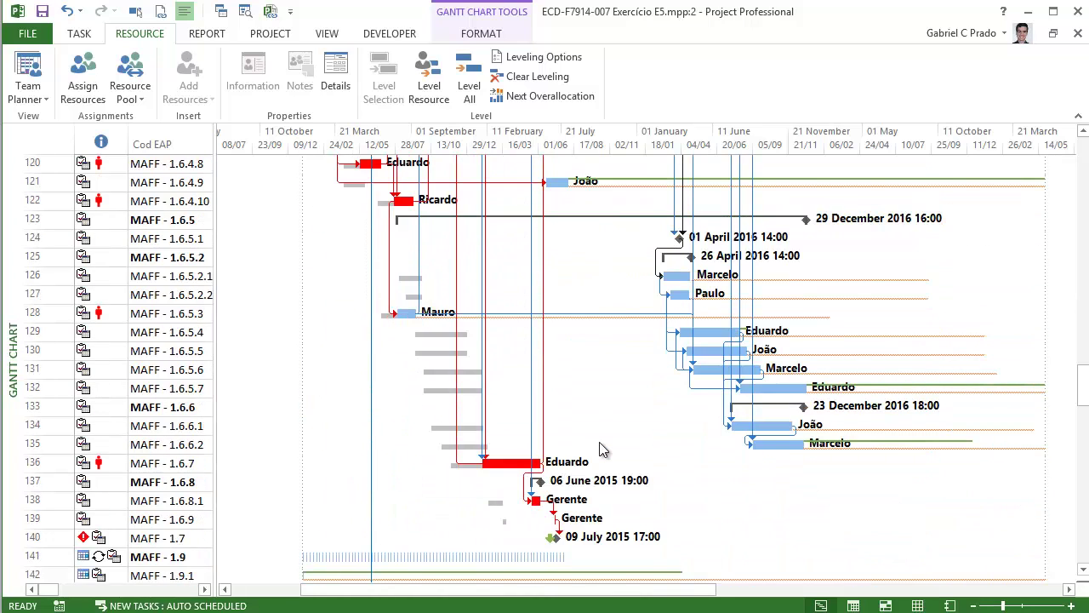
pyautogui.scroll(-2, 600, 450)
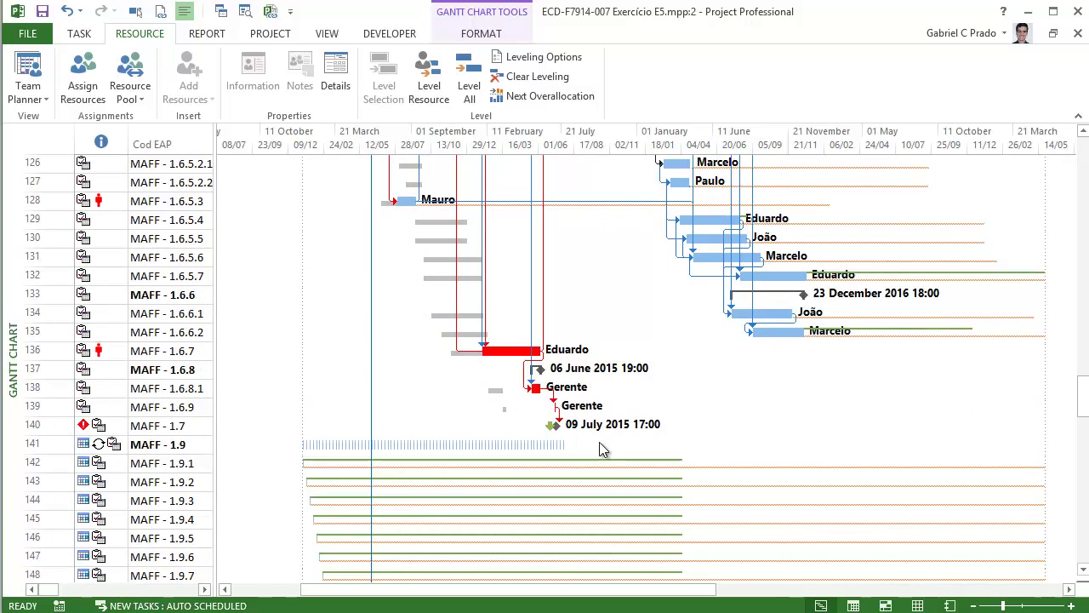
pyautogui.scroll(-5, 600, 450)
pyautogui.scroll(-20, 600, 449)
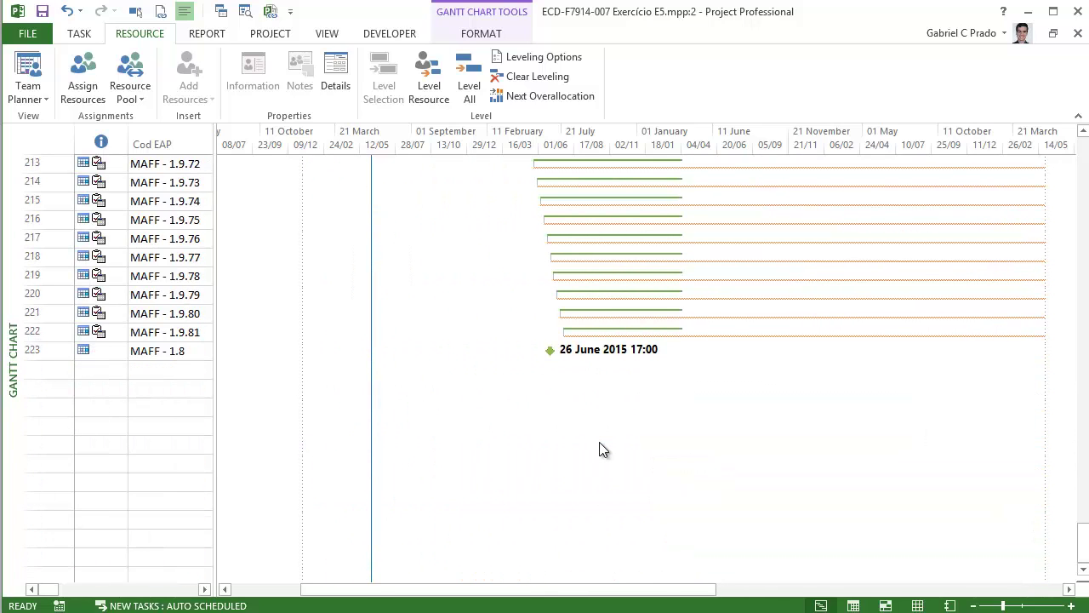
# - Examine how far the slack of the recurring MAFF - 1.9 tasks extends and compare it with the activities above them
pyautogui.hscroll(10, 600, 449)
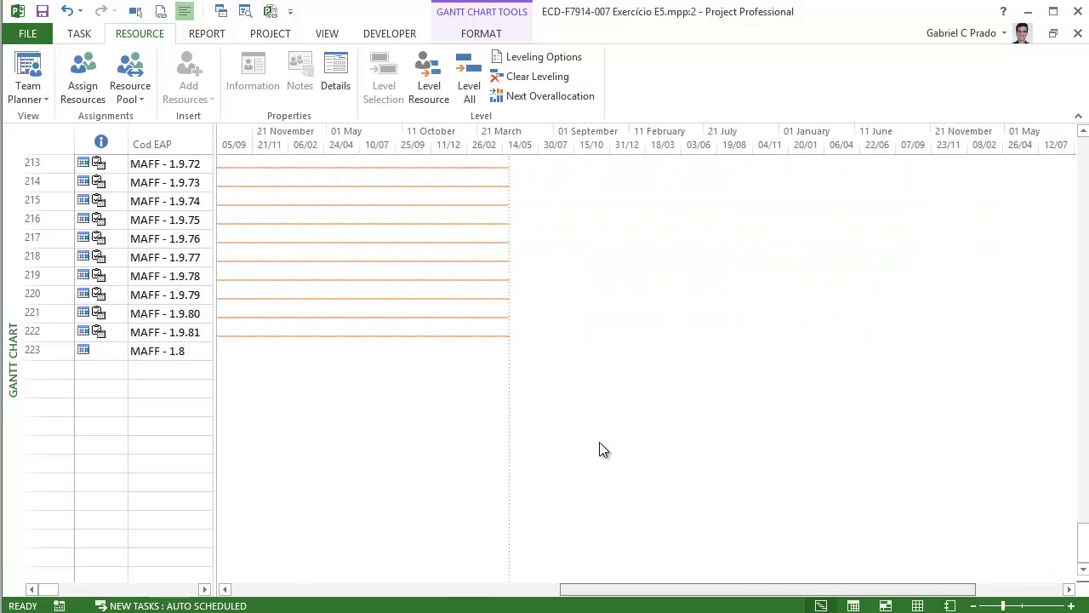
pyautogui.hscroll(-10, 600, 449)
pyautogui.scroll(20, 600, 450)
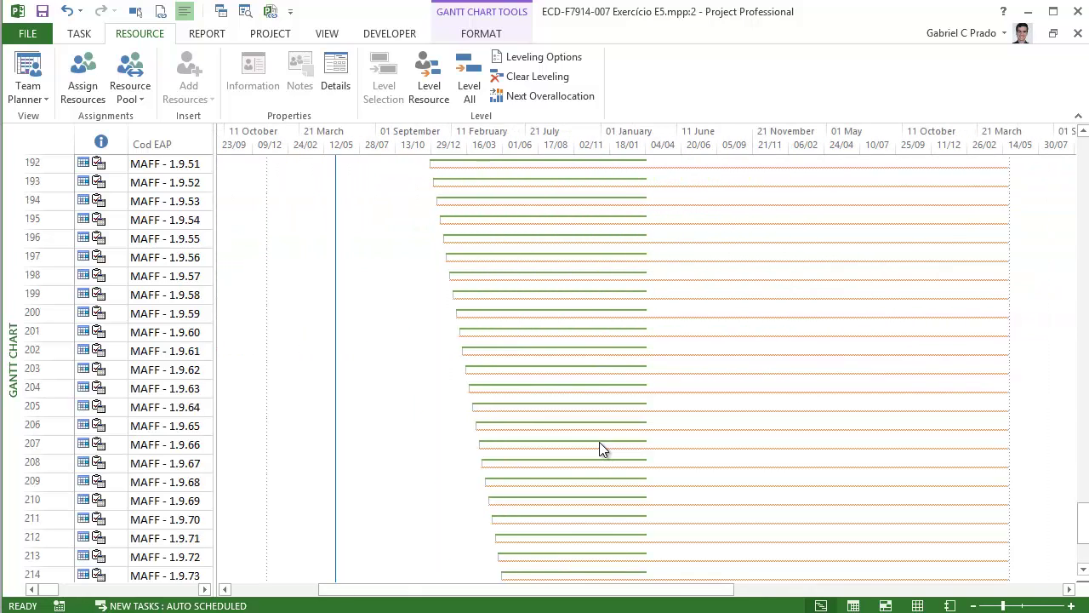
pyautogui.scroll(18, 600, 449)
pyautogui.scroll(-16, 600, 449)
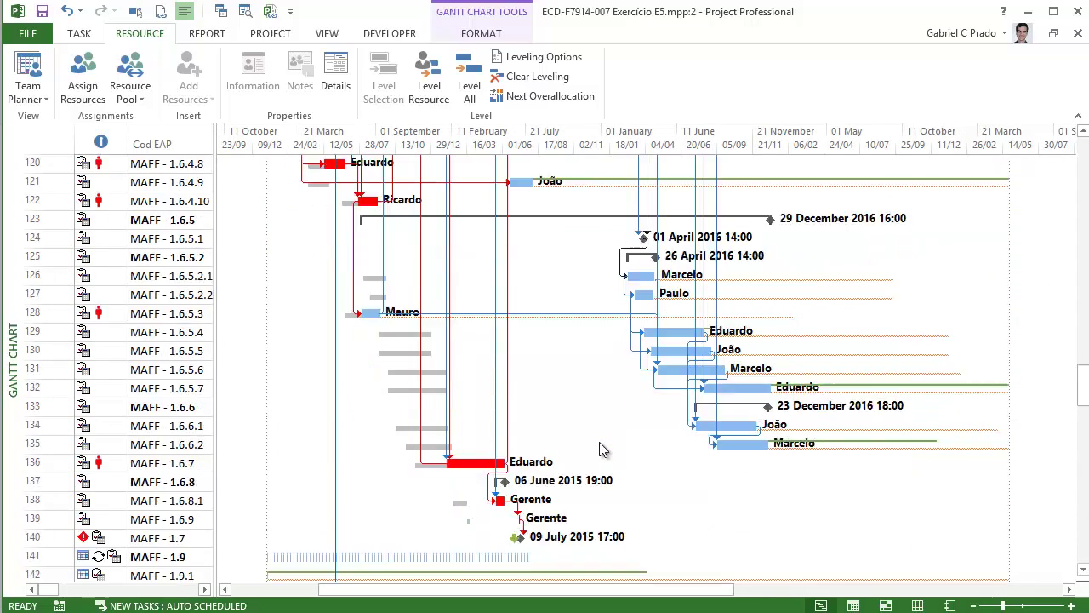
pyautogui.scroll(3, 600, 449)
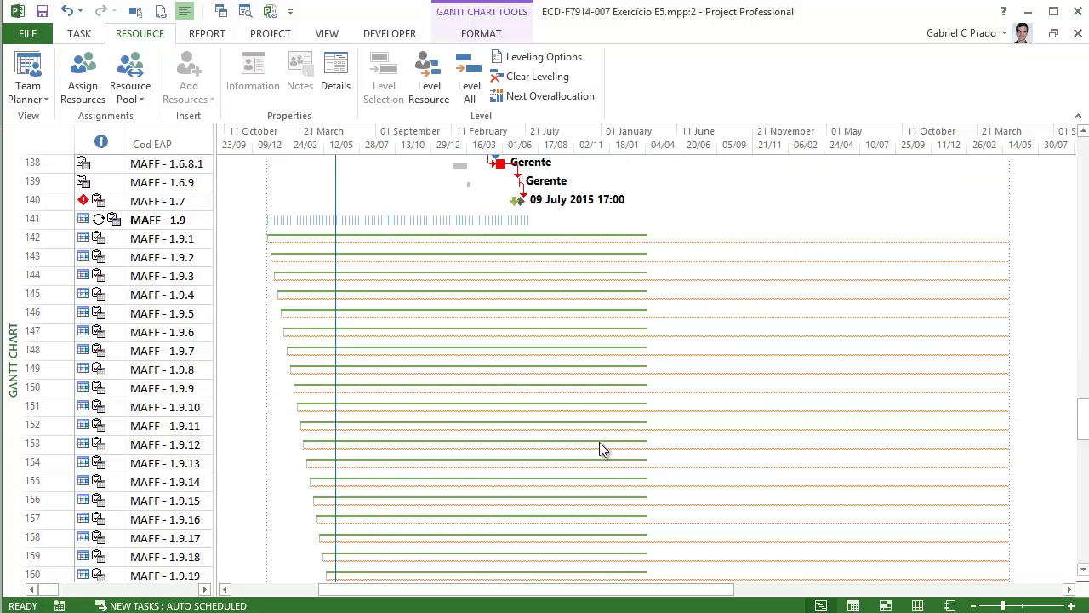
pyautogui.scroll(-7, 600, 449)
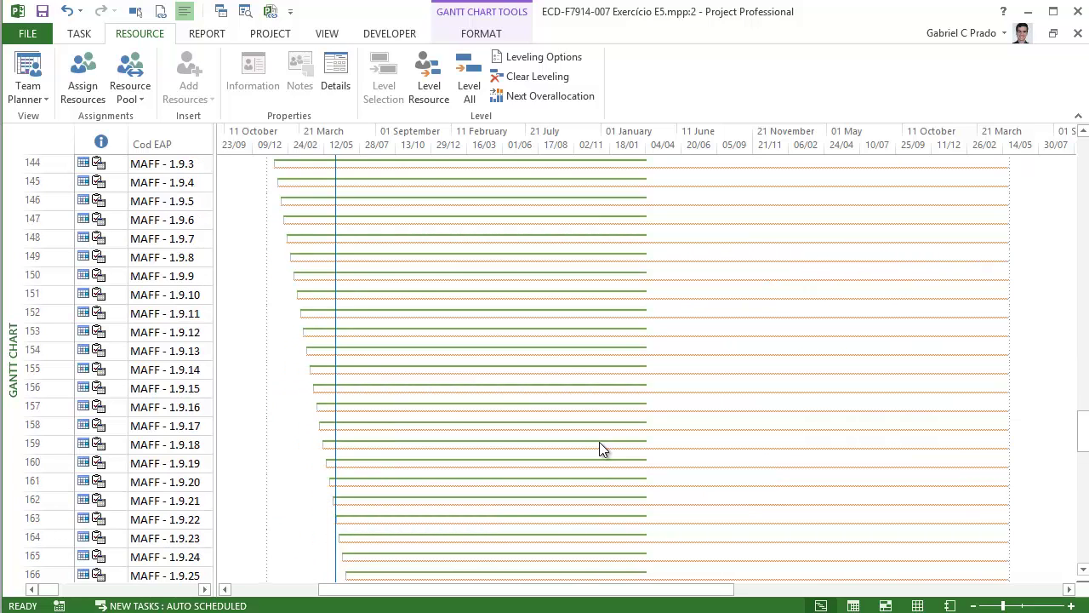
pyautogui.scroll(-4, 600, 449)
pyautogui.scroll(20, 600, 449)
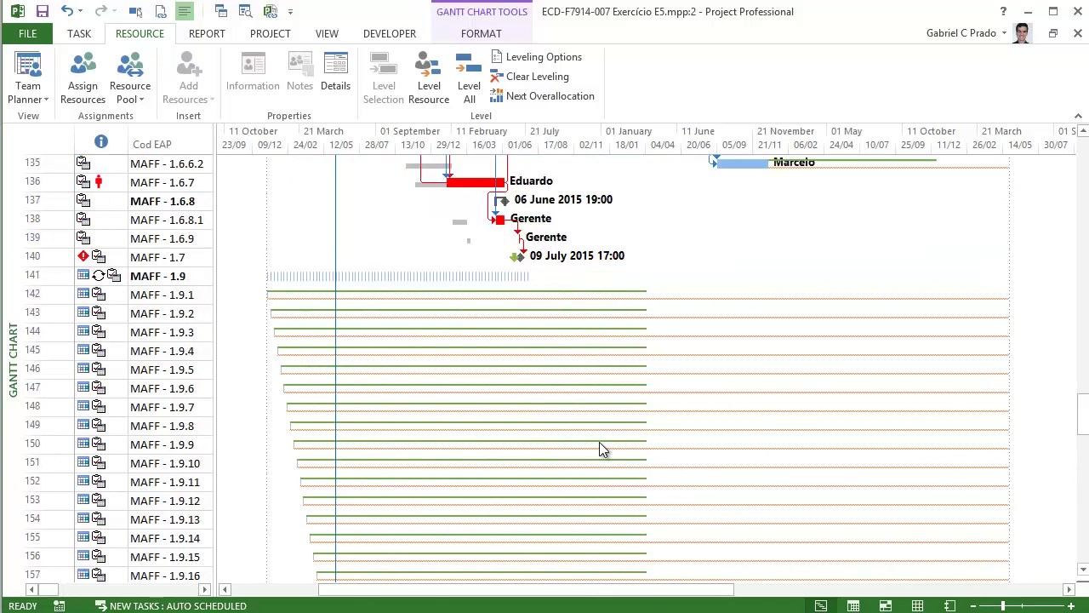
pyautogui.scroll(-5, 600, 450)
pyautogui.scroll(-5, 600, 450)
pyautogui.scroll(20, 600, 449)
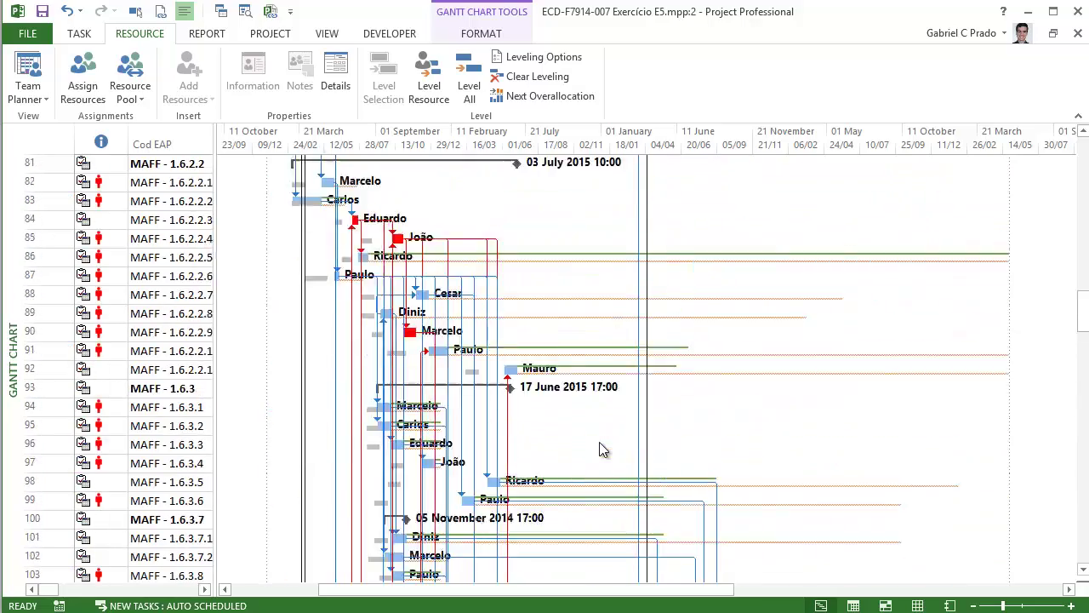
pyautogui.scroll(12, 600, 449)
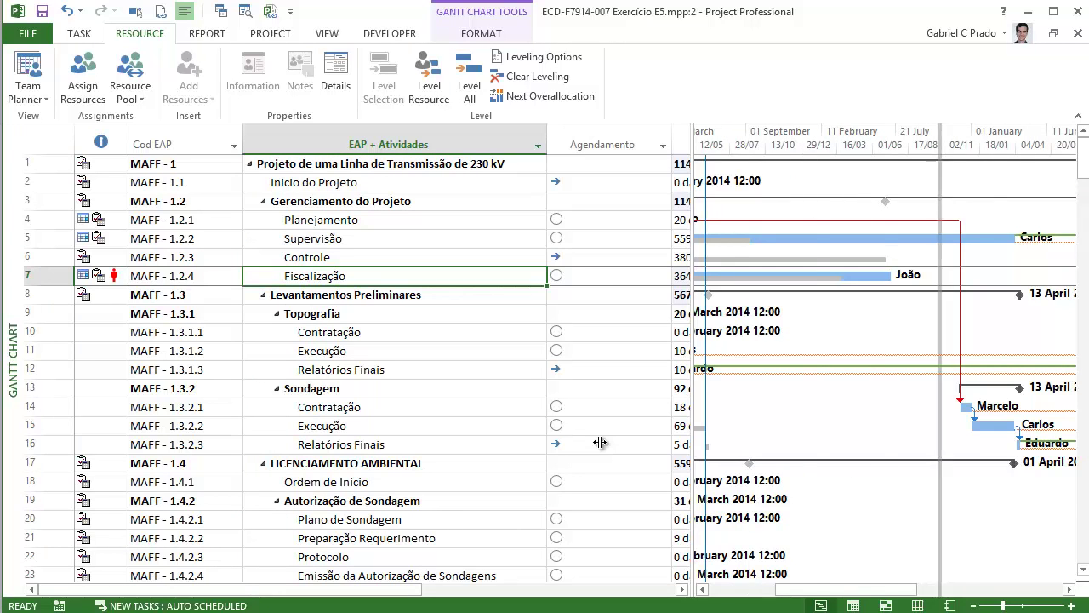
# - Widen the Gantt chart area over the task table and review the bars of the whole project
pyautogui.moveTo(600, 443); pyautogui.dragTo(238, 446)
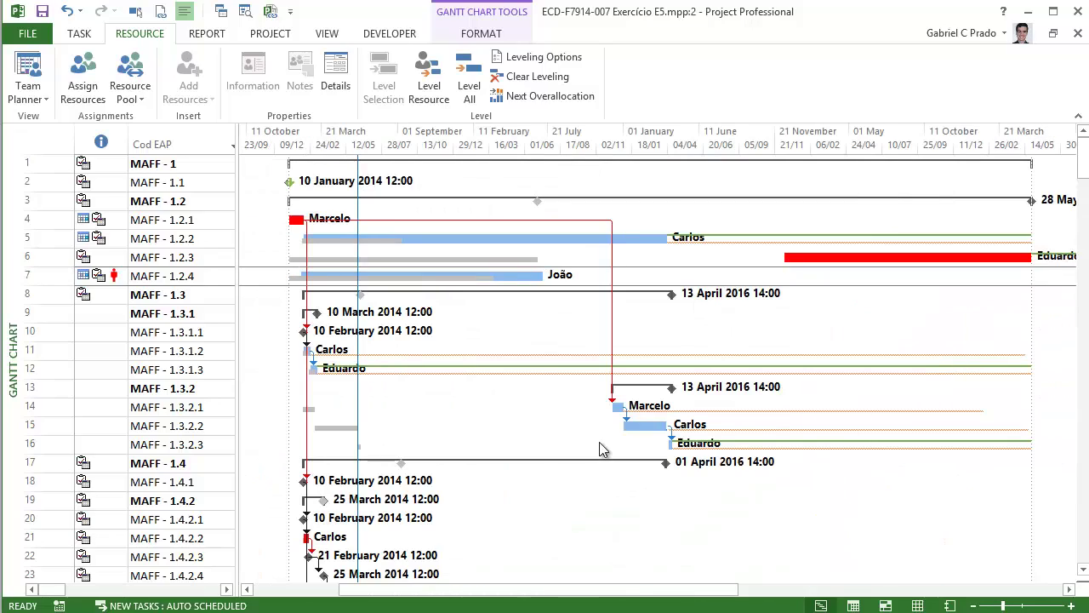
pyautogui.scroll(-20, 600, 449)
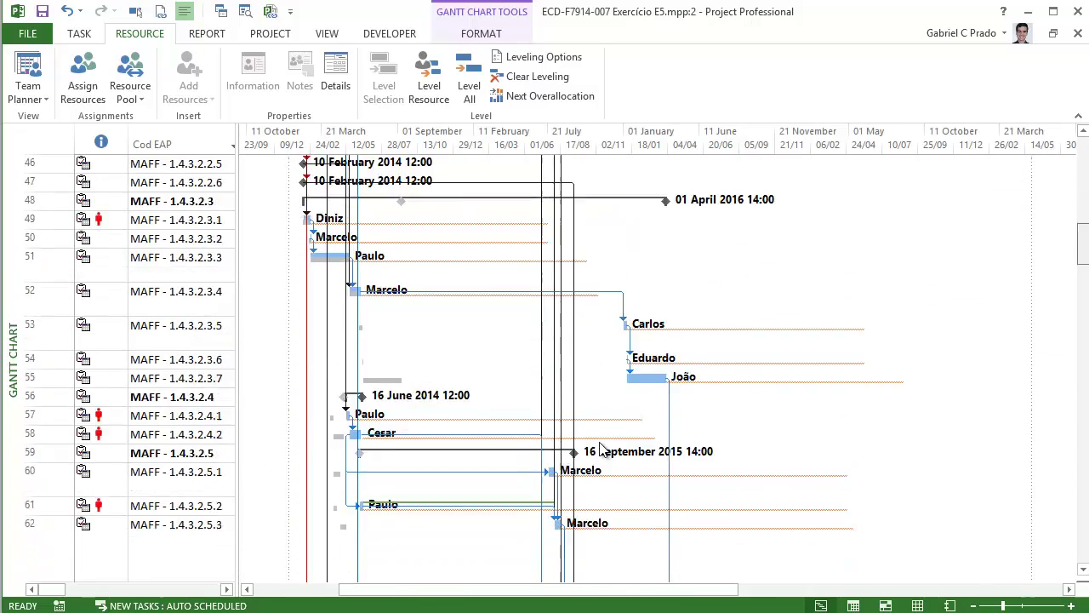
pyautogui.scroll(-20, 600, 449)
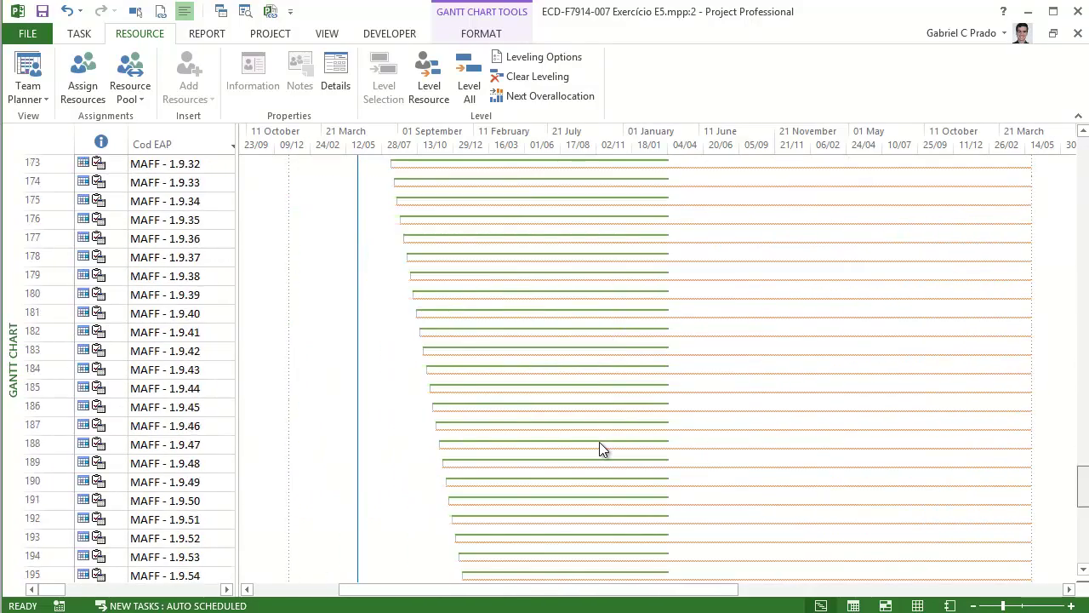
pyautogui.scroll(20, 600, 450)
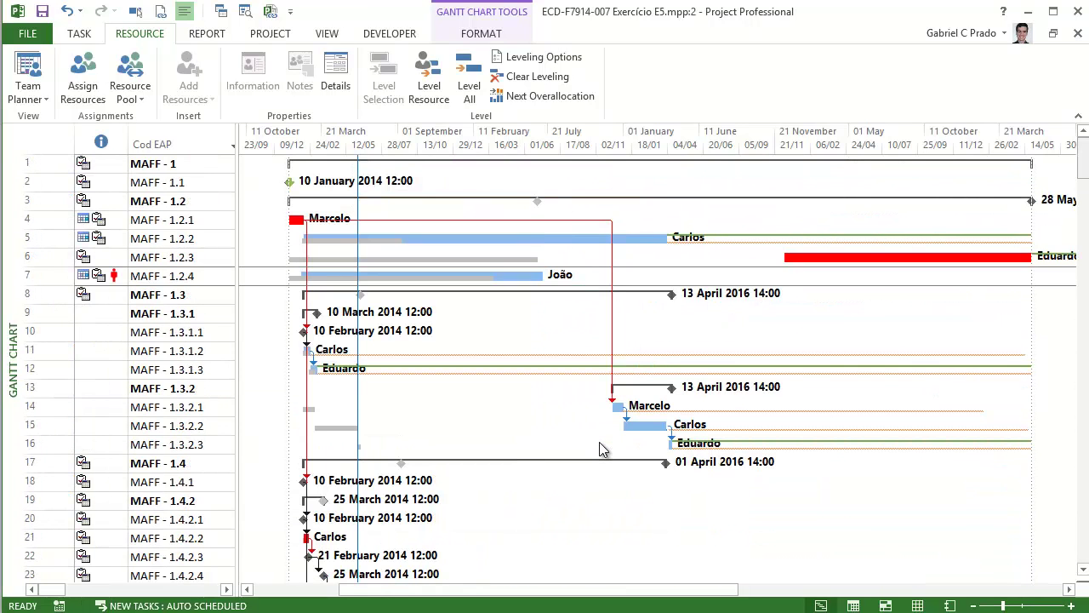
# - Try to delete the Controle task (MAFF - 1.2.3), choosing not to move the task before the project start date
pyautogui.press('Up')
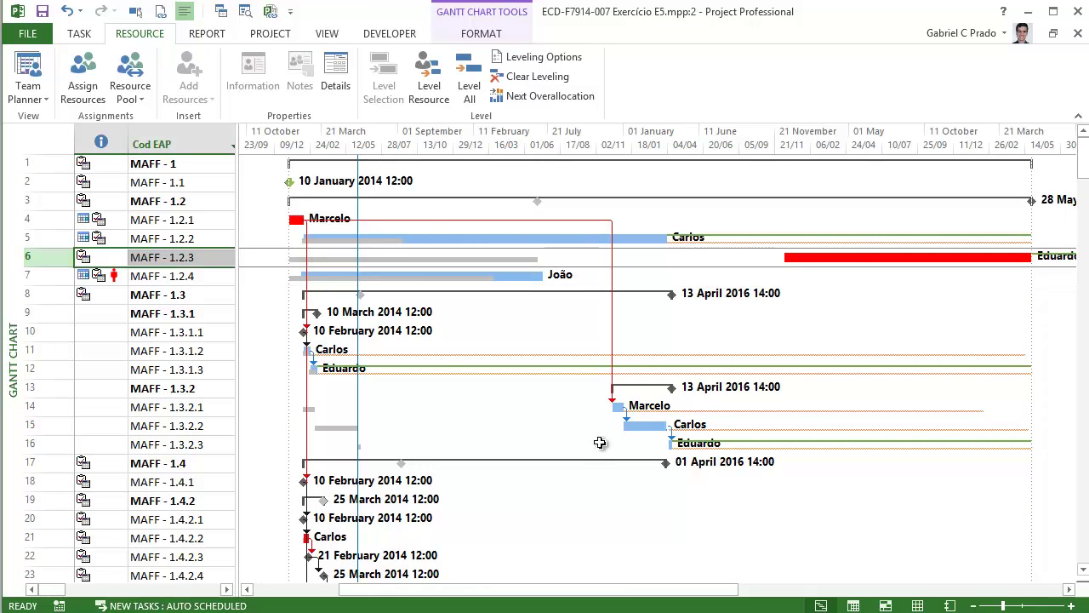
pyautogui.press('Delete')
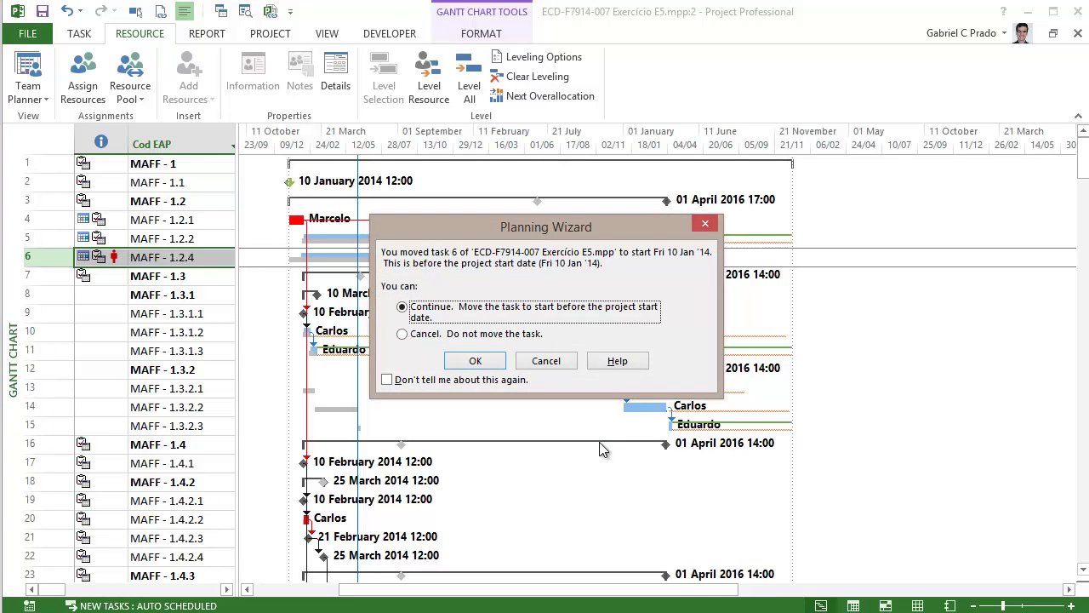
pyautogui.press('Down')
pyautogui.press('Return')
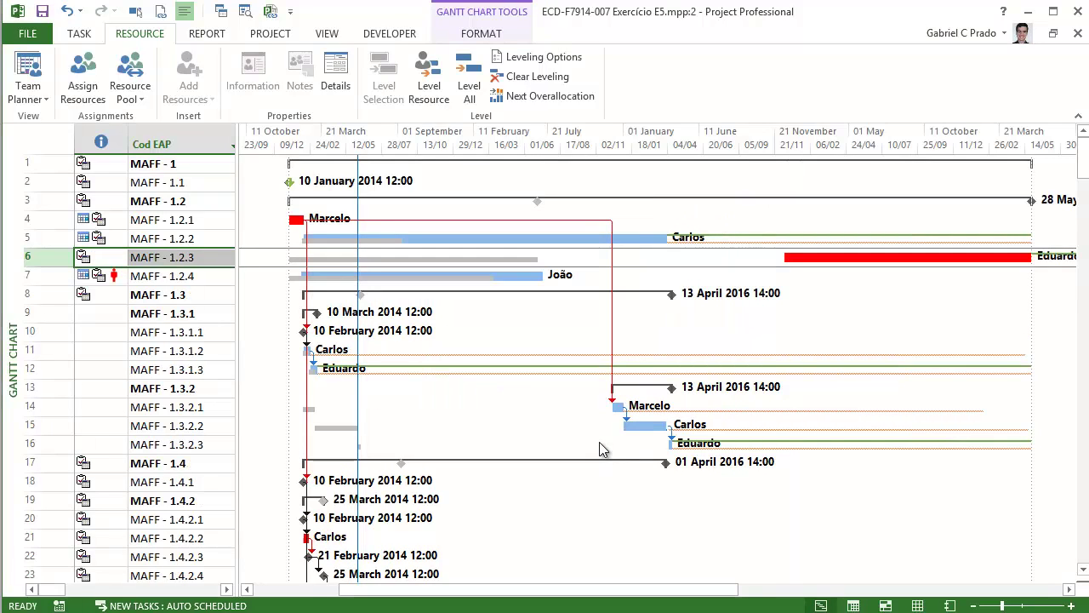
# - Delete the Controle task (MAFF - 1.2.3) and review the critical tasks and slack in the remaining schedule
pyautogui.press('Delete')
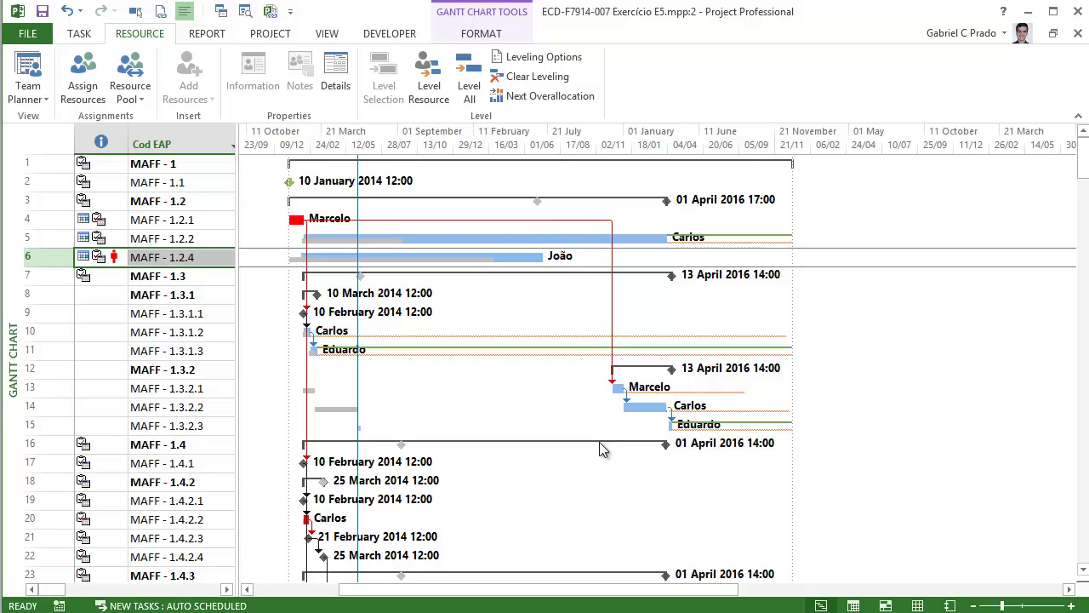
pyautogui.scroll(-20, 599, 442)
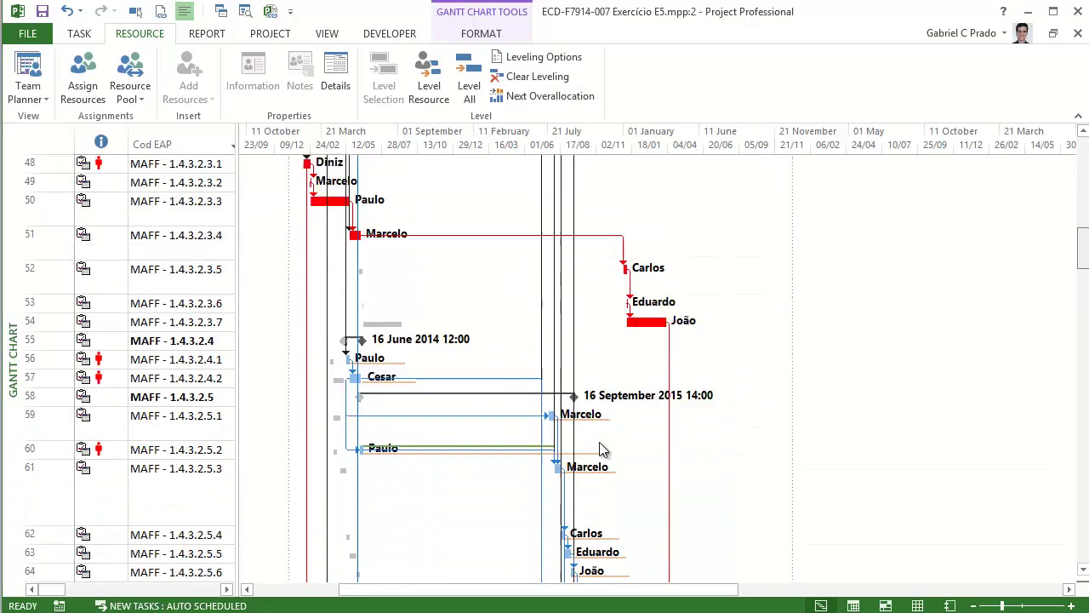
pyautogui.scroll(-16, 599, 441)
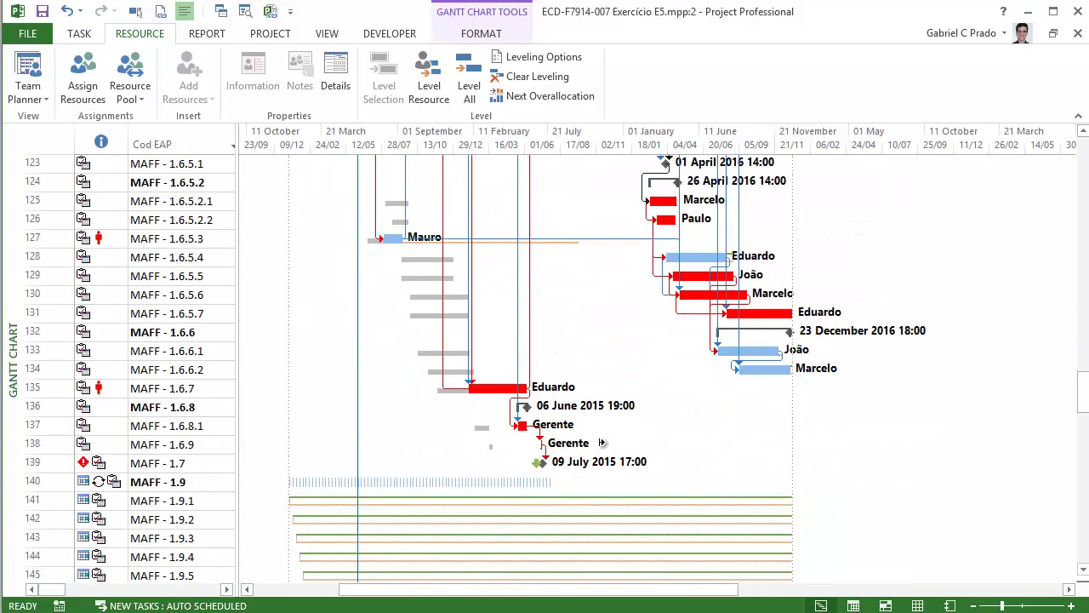
pyautogui.scroll(6, 599, 443)
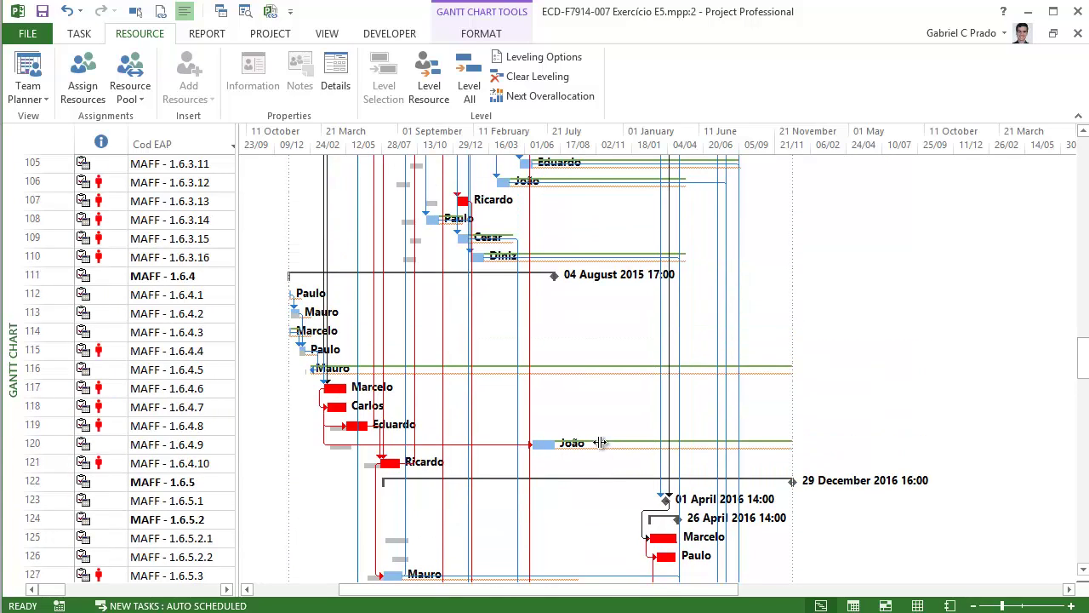
# - Widen the task table to show the activity names and filter the schedule to Critical tasks
pyautogui.moveTo(238, 357); pyautogui.dragTo(502, 358)
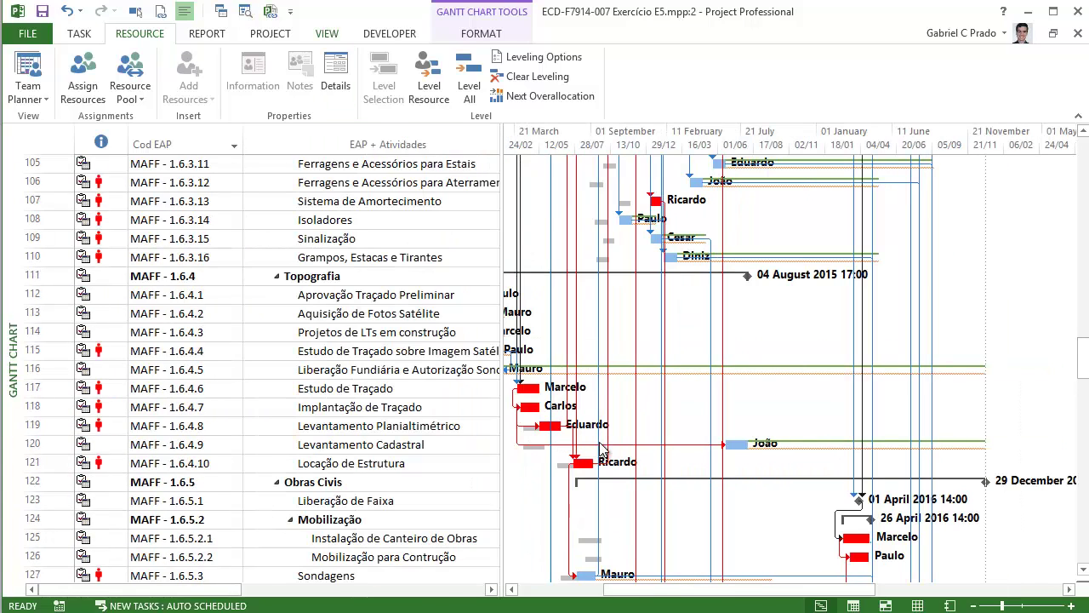
pyautogui.press('Return')
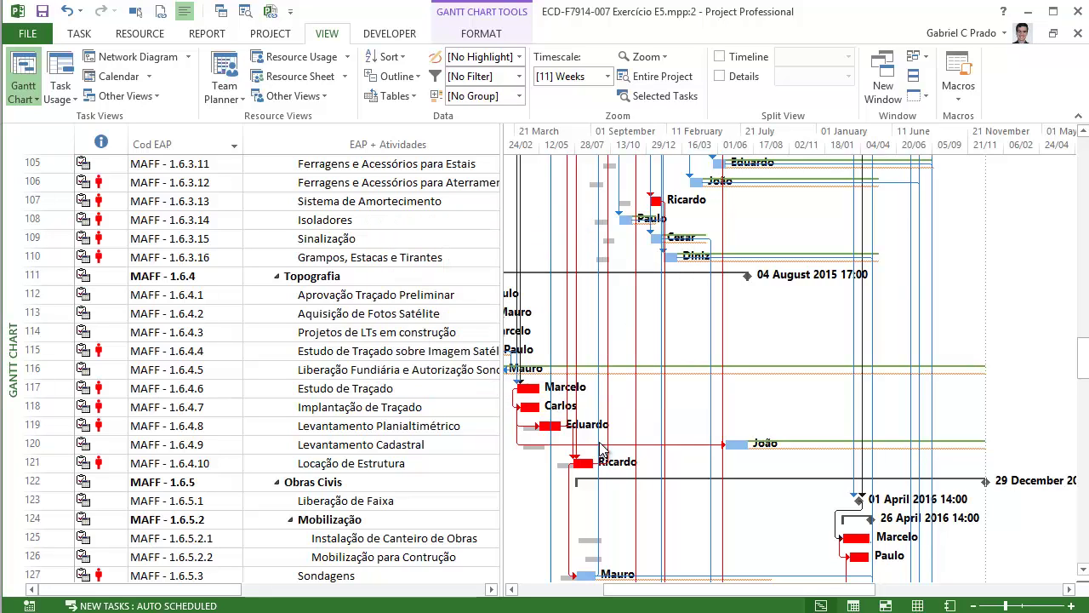
pyautogui.hotkey('alt', 'w')
pyautogui.press('f')
pyautogui.press('i')
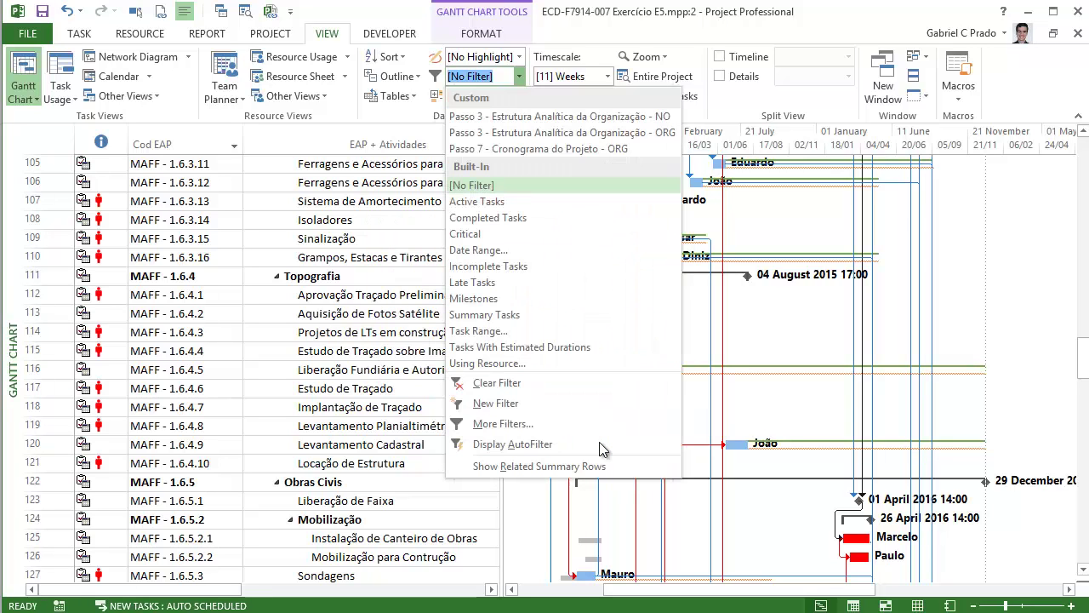
pyautogui.press('Down')
pyautogui.press('Down')
pyautogui.press('Down')
pyautogui.press('Return')
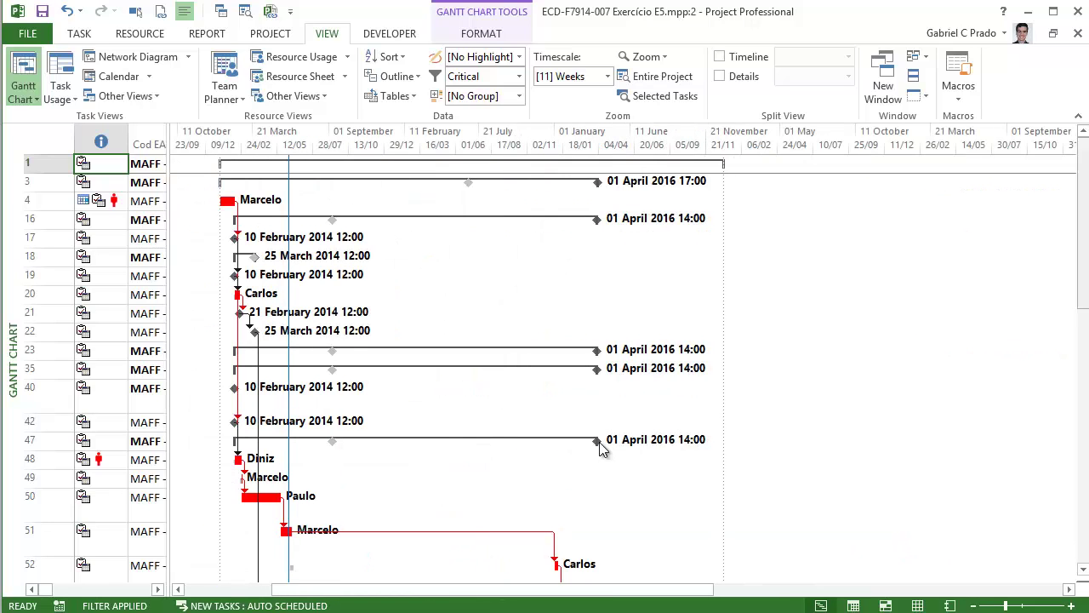
# - Review the critical tasks through the end of the project and remove the filter to show every task again
pyautogui.scroll(-15, 600, 449)
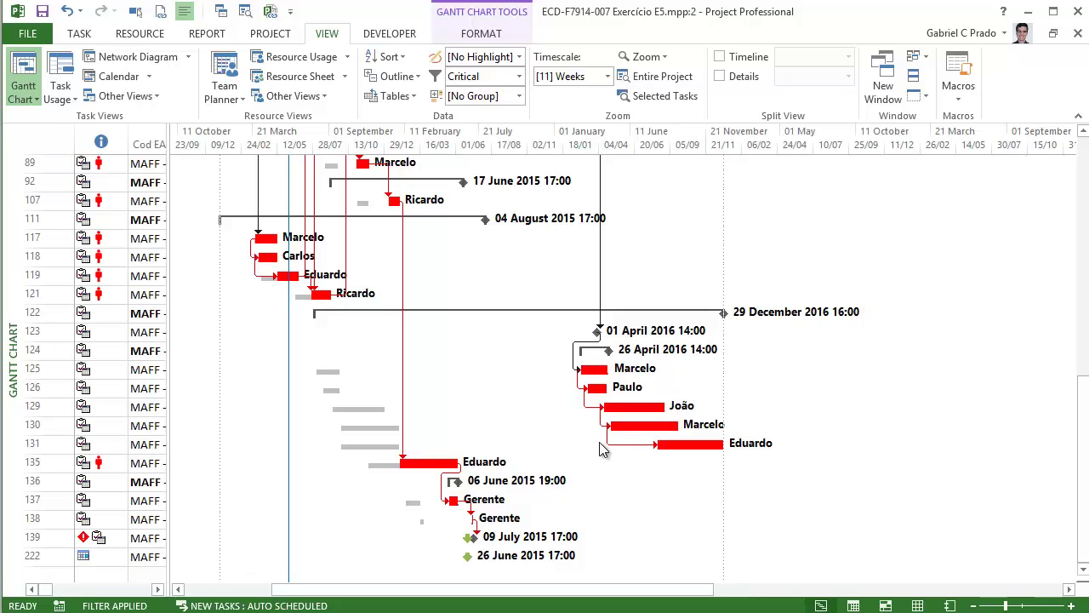
pyautogui.hotkey('ctrl', 'Home')
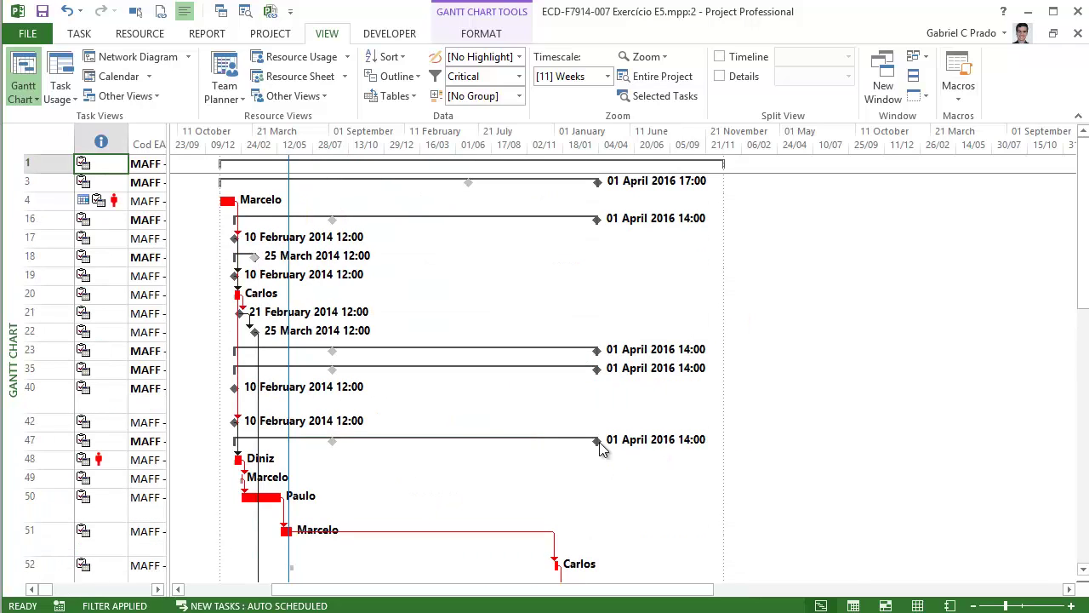
pyautogui.hotkey('alt', 'w')
pyautogui.press('f')
pyautogui.press('i')
pyautogui.press('Up')
pyautogui.press('Up')
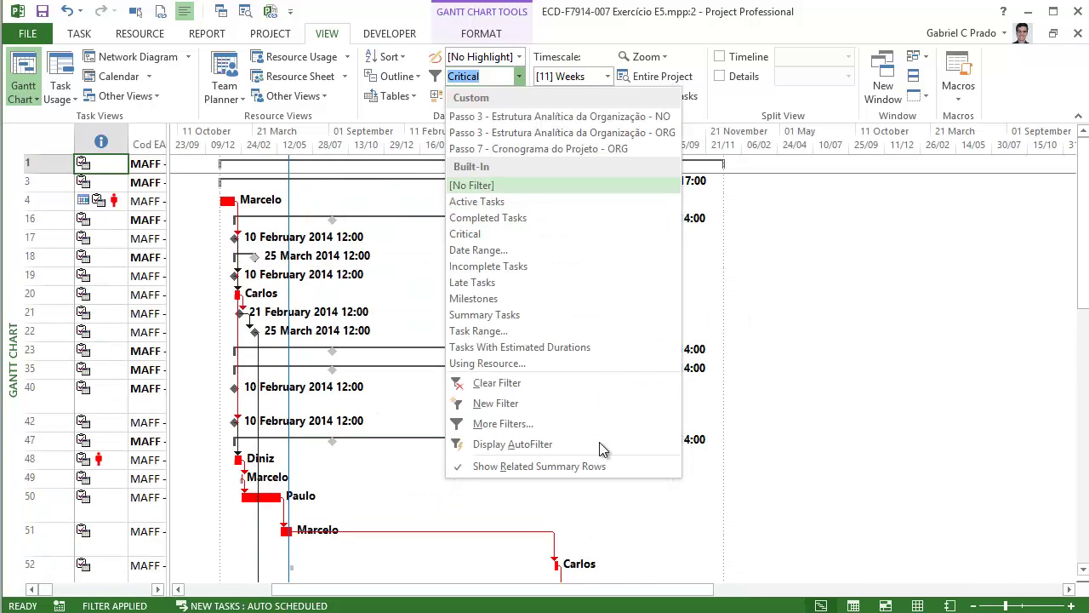
pyautogui.press('Return')
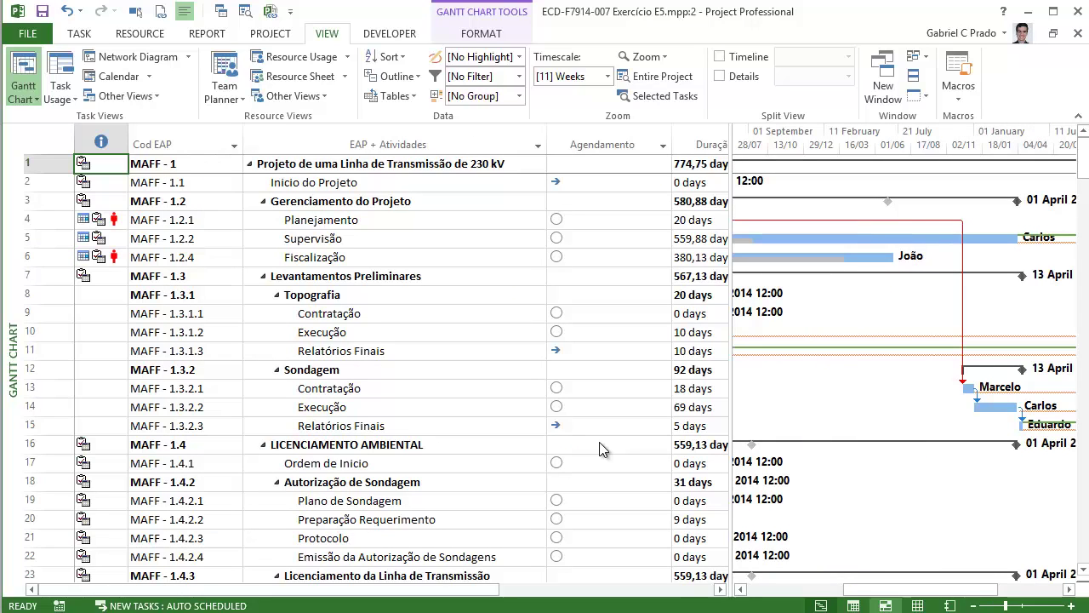
# - Switch to the Resource Usage window of the project, expand the tasks assigned to Engenheiro and select its Max Units value
pyautogui.press('super+t')
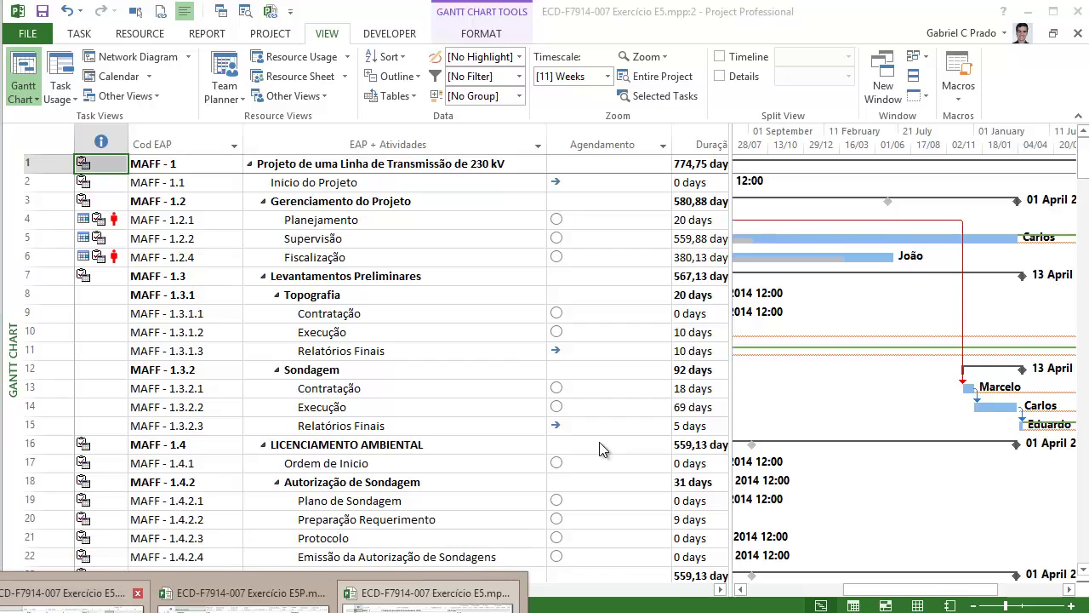
pyautogui.press('Return')
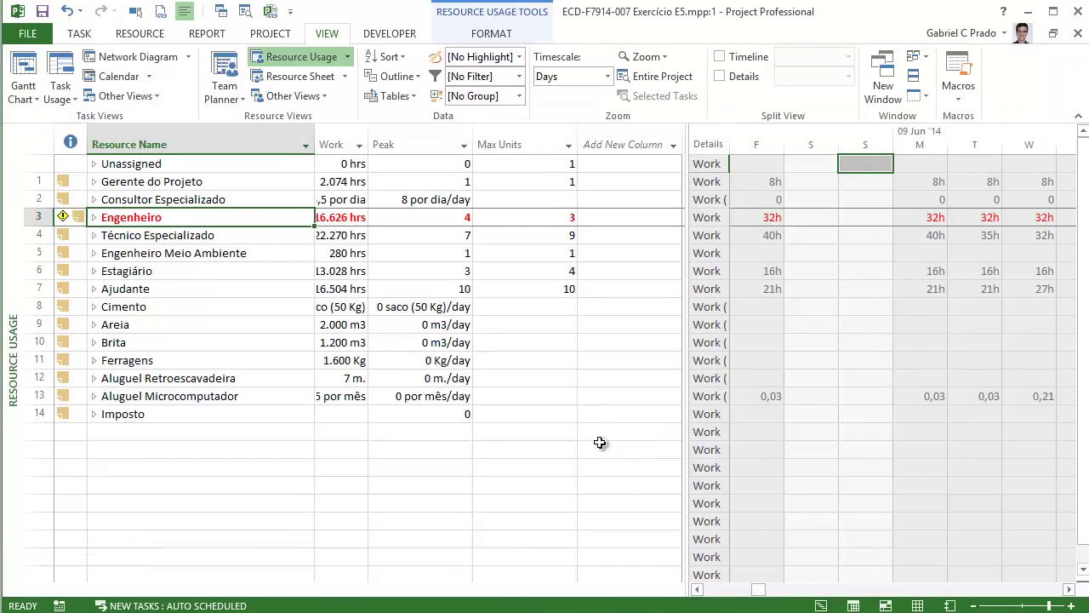
pyautogui.hotkey('alt', 'shift', '+')
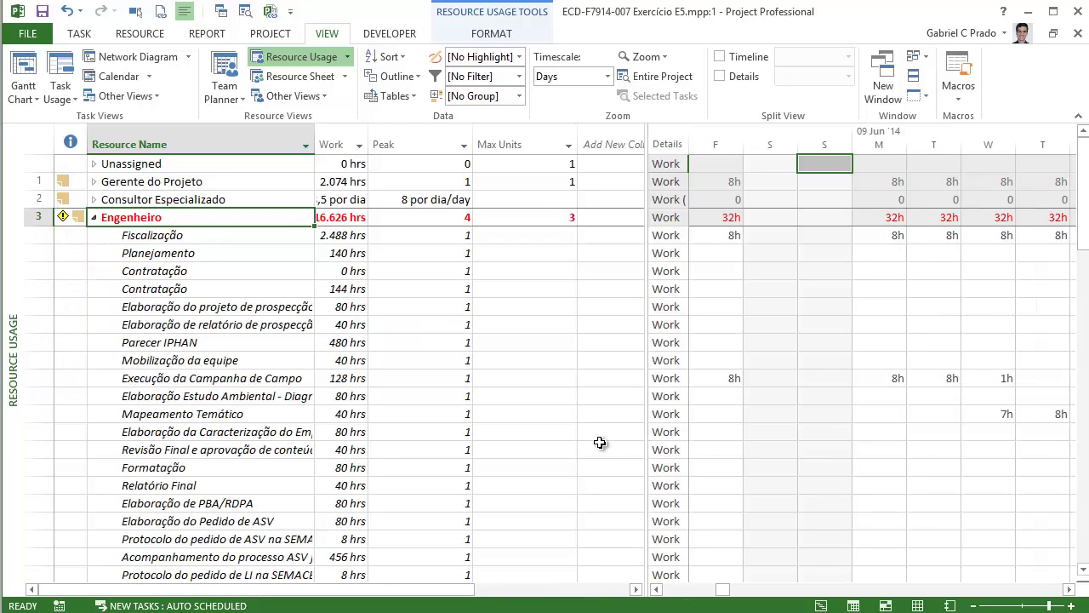
pyautogui.press('Right')
pyautogui.press('Right')
pyautogui.press('Right')
pyautogui.press('F2')
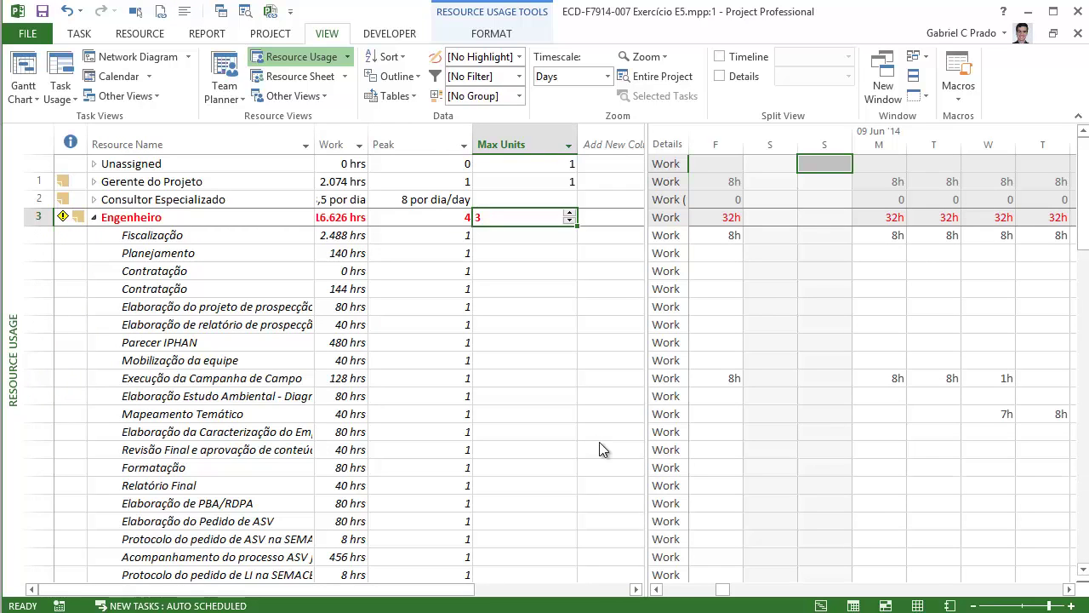
# - Show Passo 12 - Gerar Histograma - PI as the details view and bring Engenheiro's work in January 2014 into view
pyautogui.hotkey('alt', 'w')
pyautogui.hotkey('alt', 'w')
pyautogui.press('g')
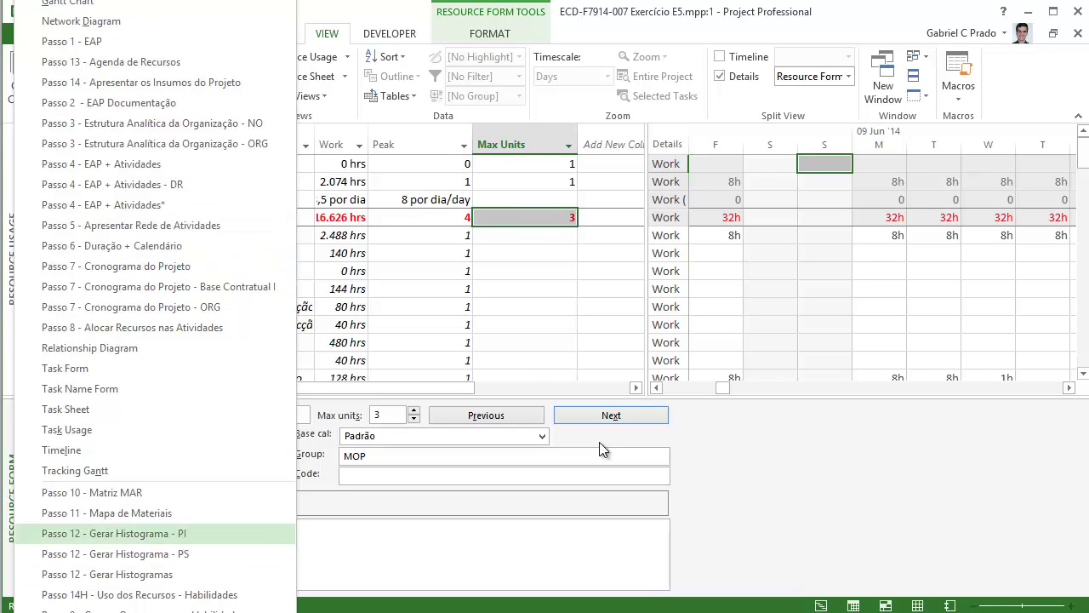
pyautogui.press('Return')
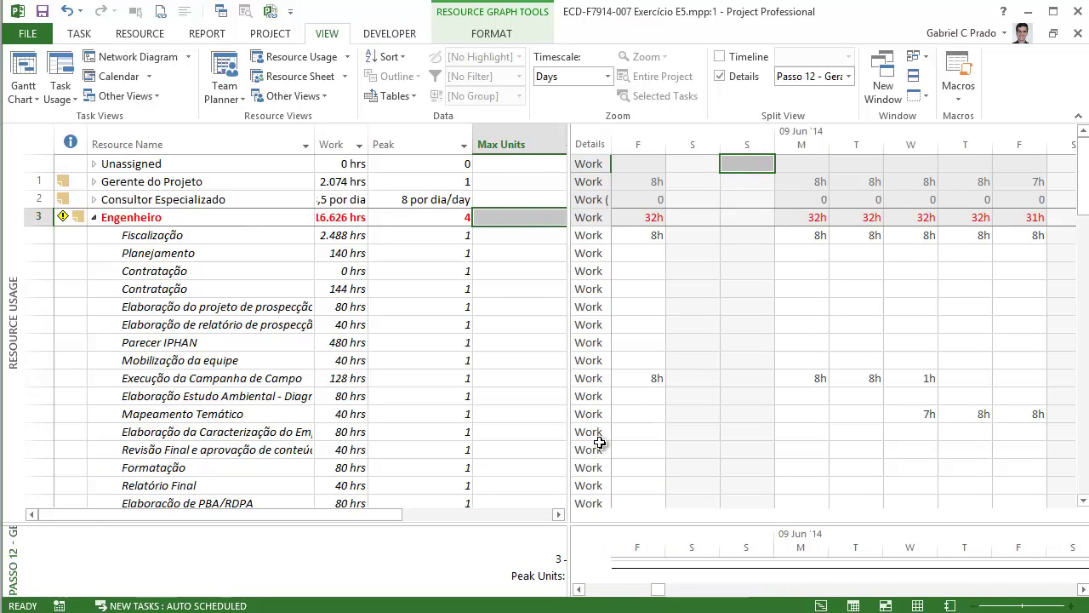
pyautogui.hotkey('ctrl', 'shift', 'F5')
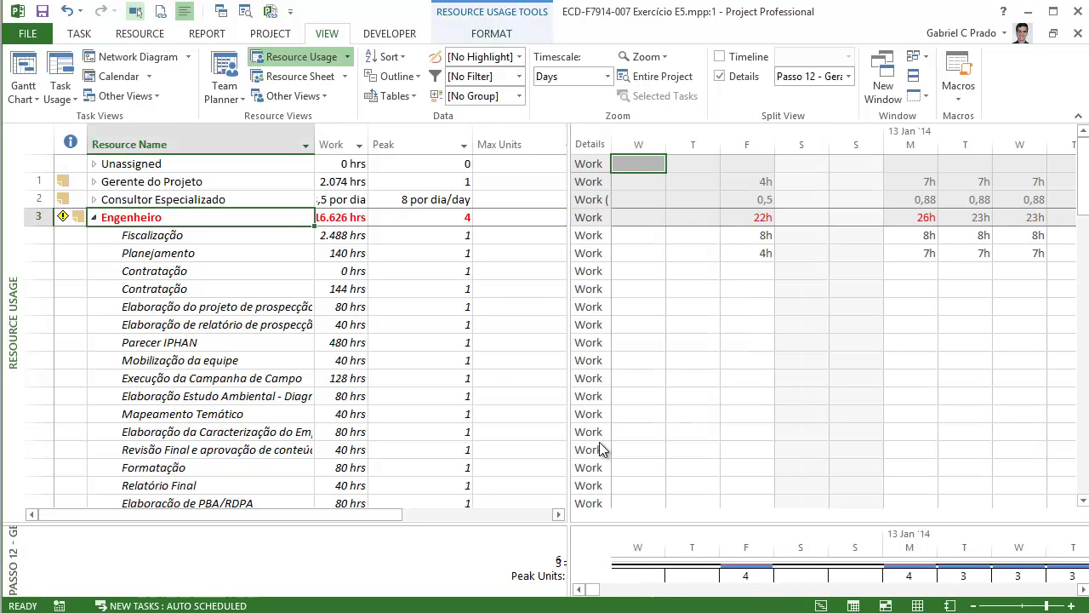
# - Keep Engenheiro's Max Units at 3 and enlarge the histogram so its allocation bars are readable
pyautogui.scroll(-1, 600, 442)
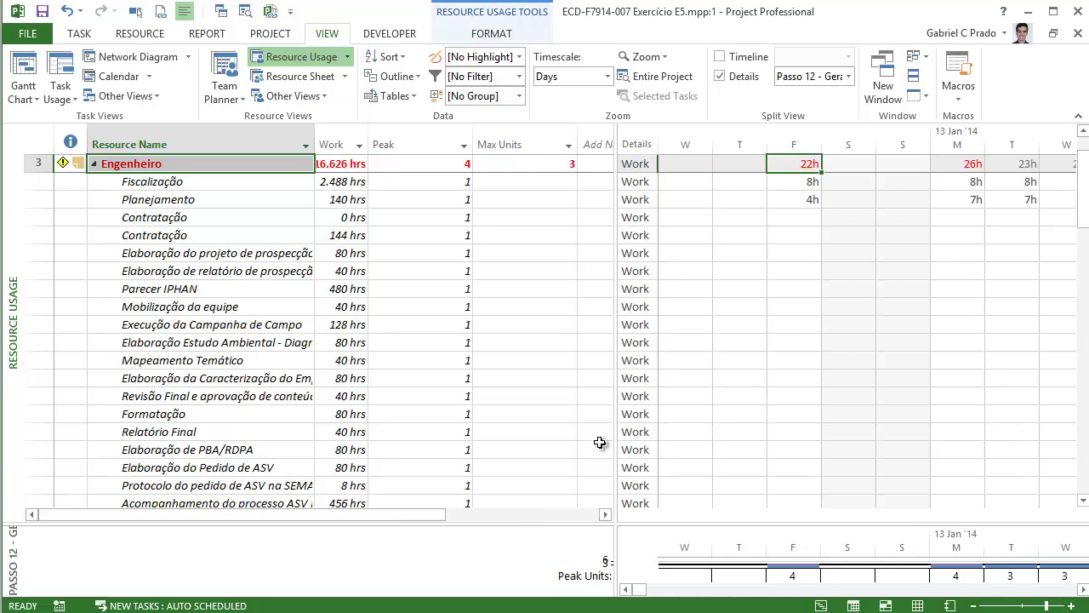
pyautogui.write('3')
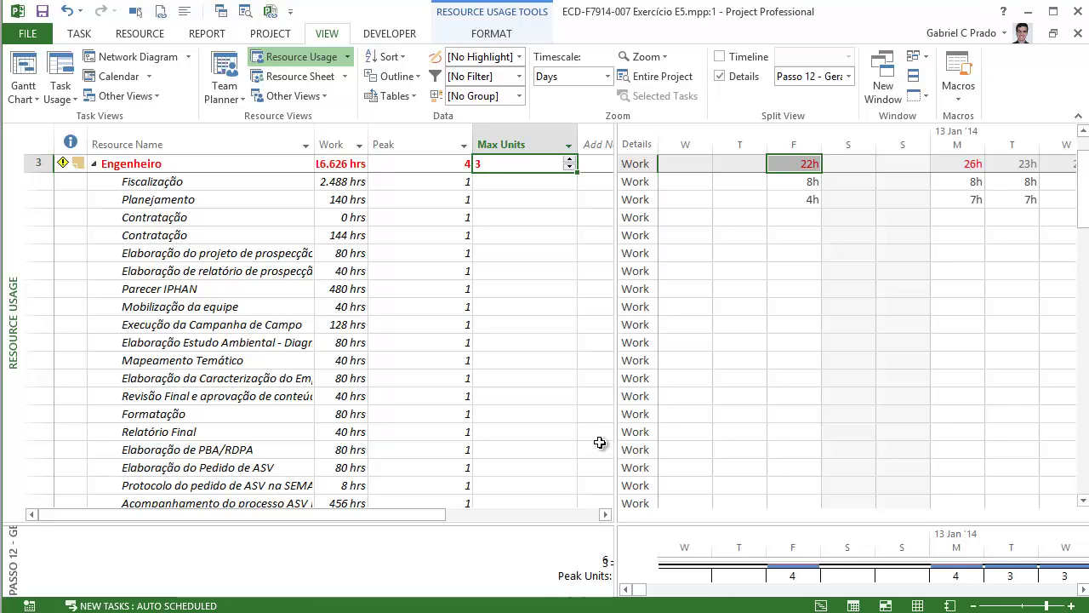
pyautogui.moveTo(600, 442); pyautogui.dragTo(600, 442)
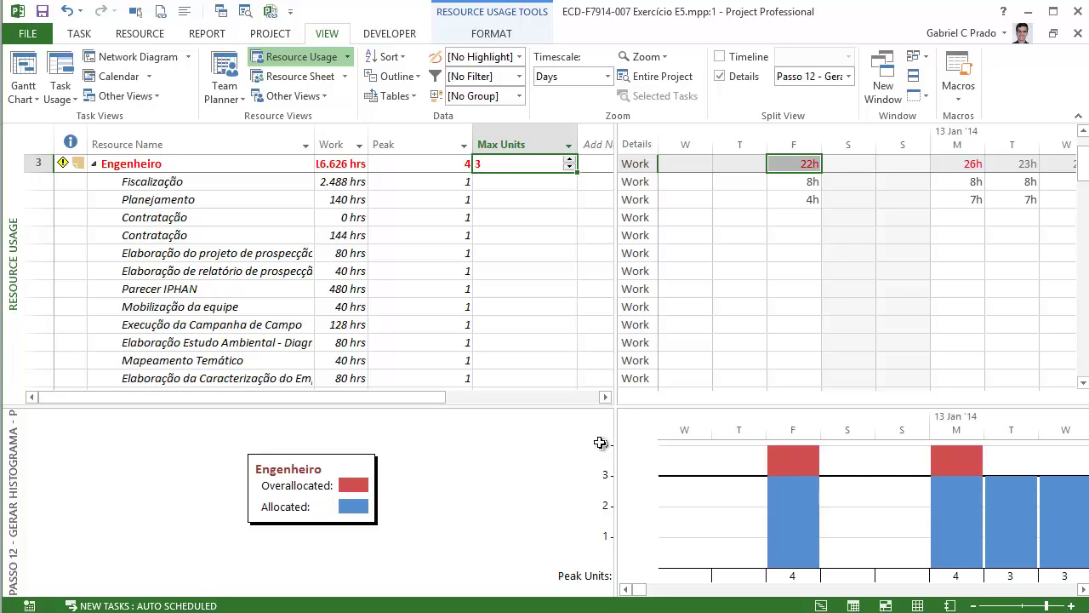
pyautogui.press('Return')
# - Examine which Engenheiro assignments overlap on the overallocated days up to 13 January 2014
pyautogui.scroll(-15, 600, 442)
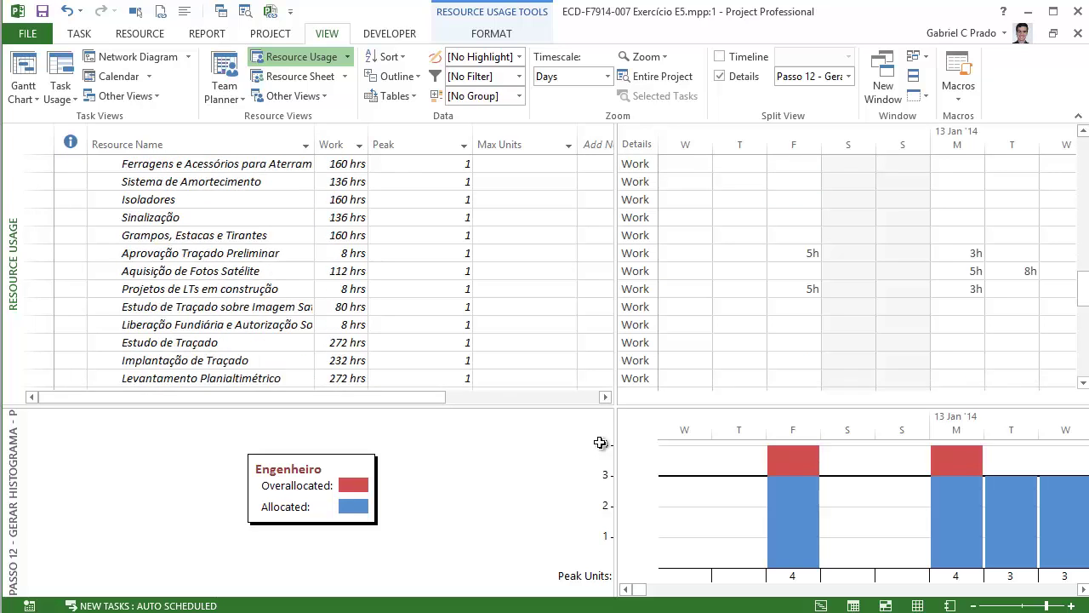
pyautogui.scroll(-2, 600, 442)
pyautogui.scroll(3, 599, 442)
pyautogui.scroll(-8, 600, 442)
pyautogui.scroll(5, 600, 443)
pyautogui.scroll(15, 600, 443)
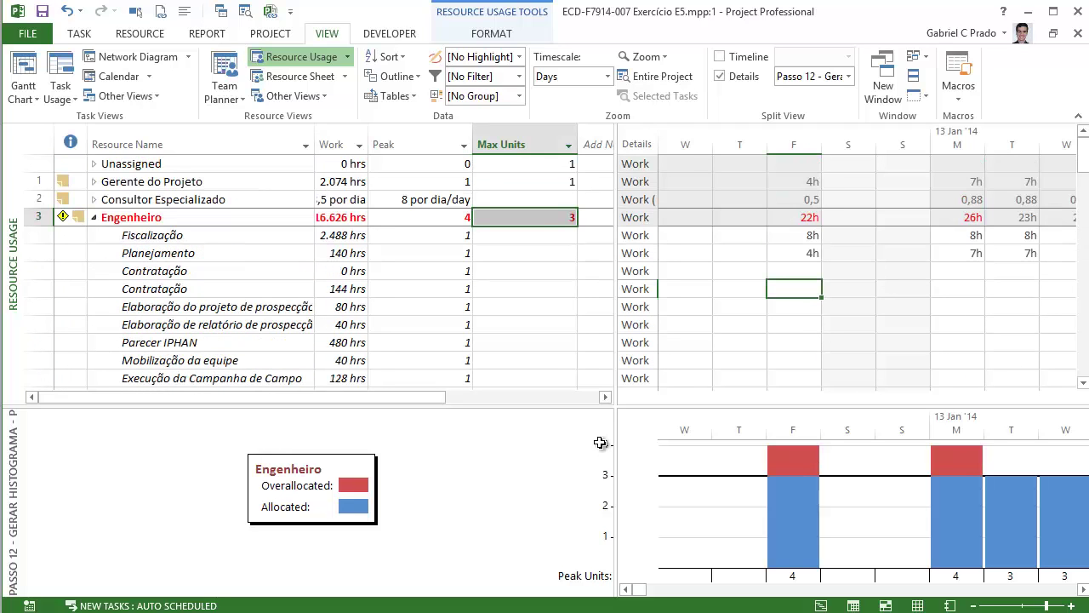
# - Set the units of Engenheiro's assignment to Fiscalização to 0,5
pyautogui.press('Home')
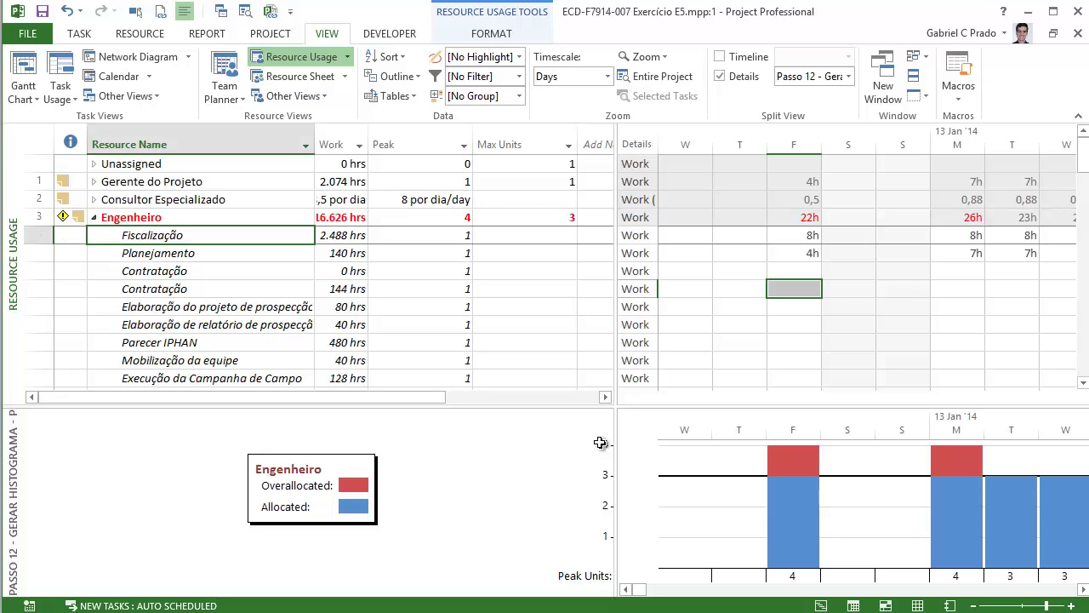
pyautogui.press('Down')
pyautogui.press('Up')
pyautogui.hotkey('shift', 'F2')
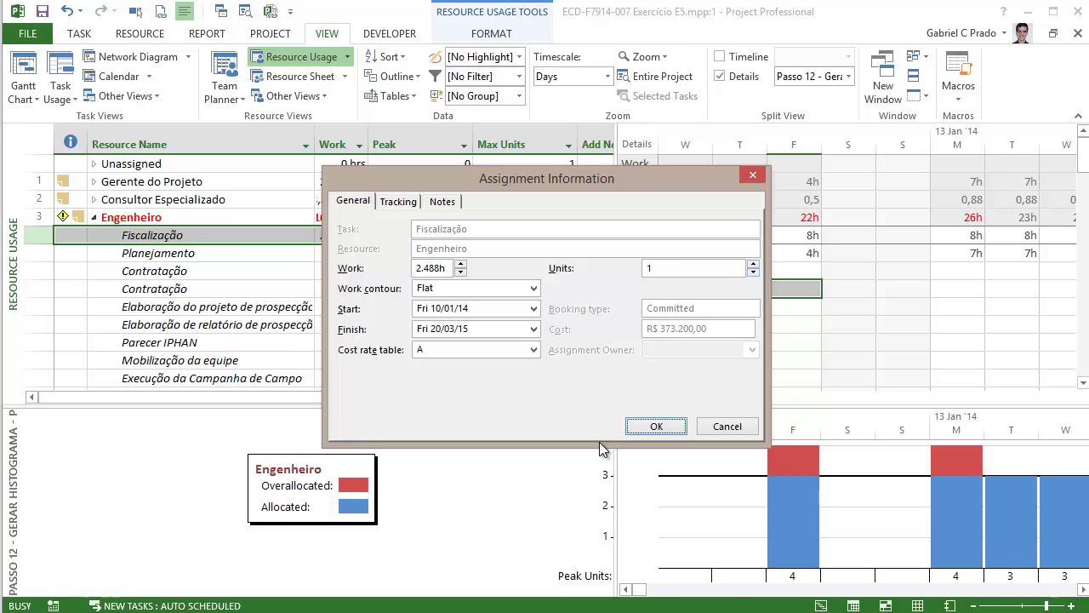
pyautogui.hotkey('alt', 'u')
pyautogui.press('Down')
pyautogui.press('Return')
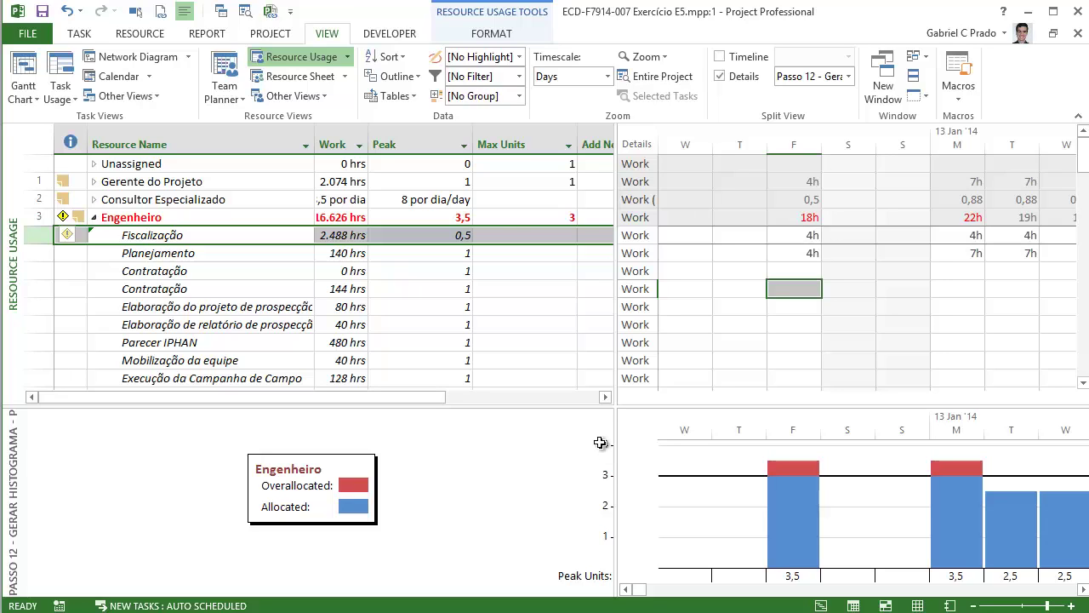
# - Find Engenheiro's assignment to Aprovação Traçado Preliminar and set its units to 0,5
pyautogui.press('Down')
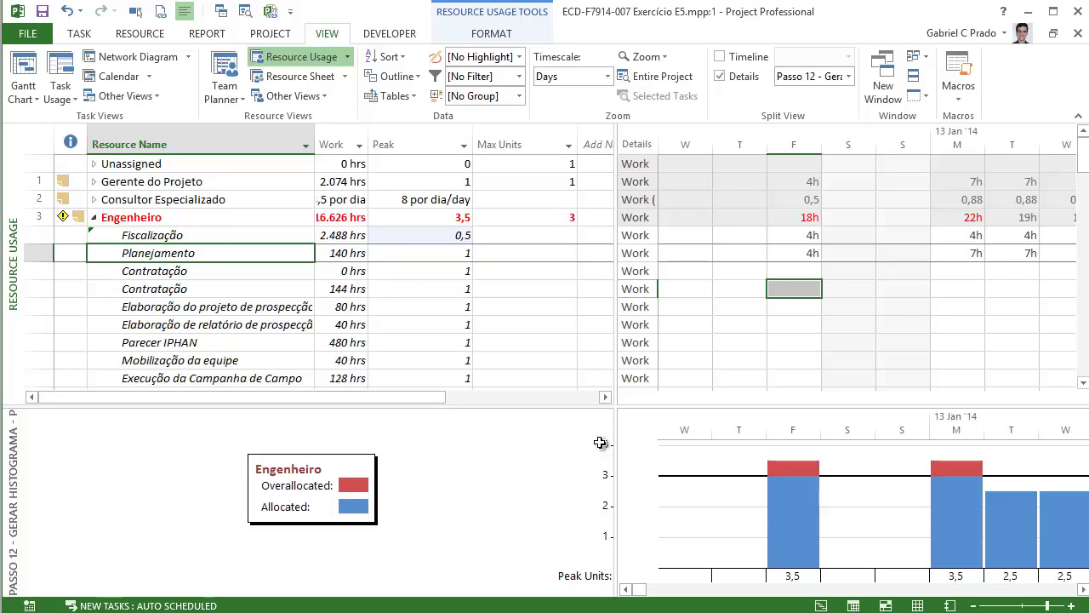
pyautogui.scroll(-12, 600, 443)
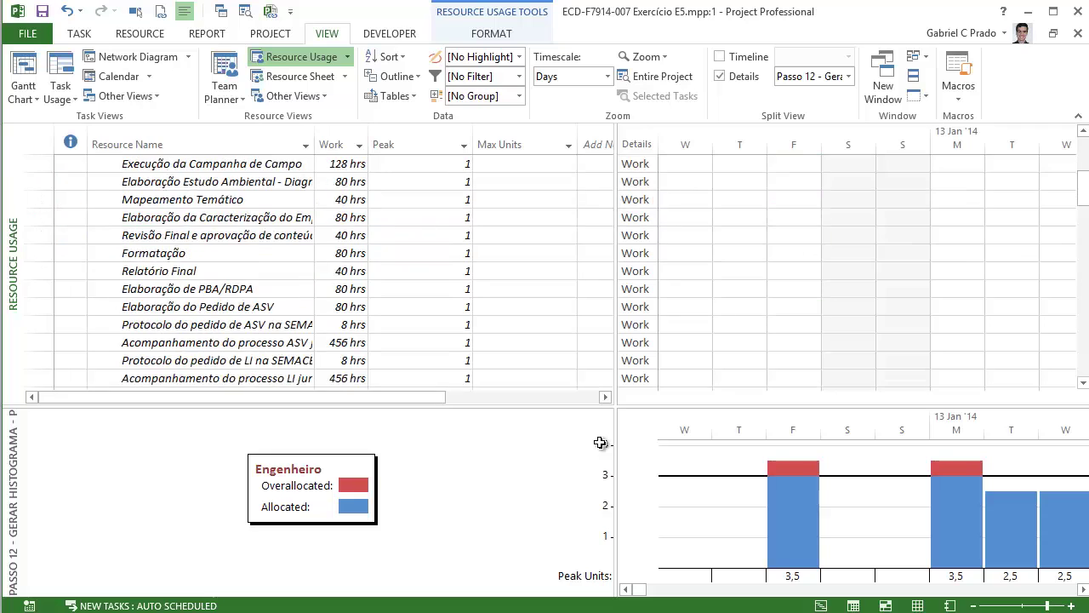
pyautogui.scroll(-2, 600, 443)
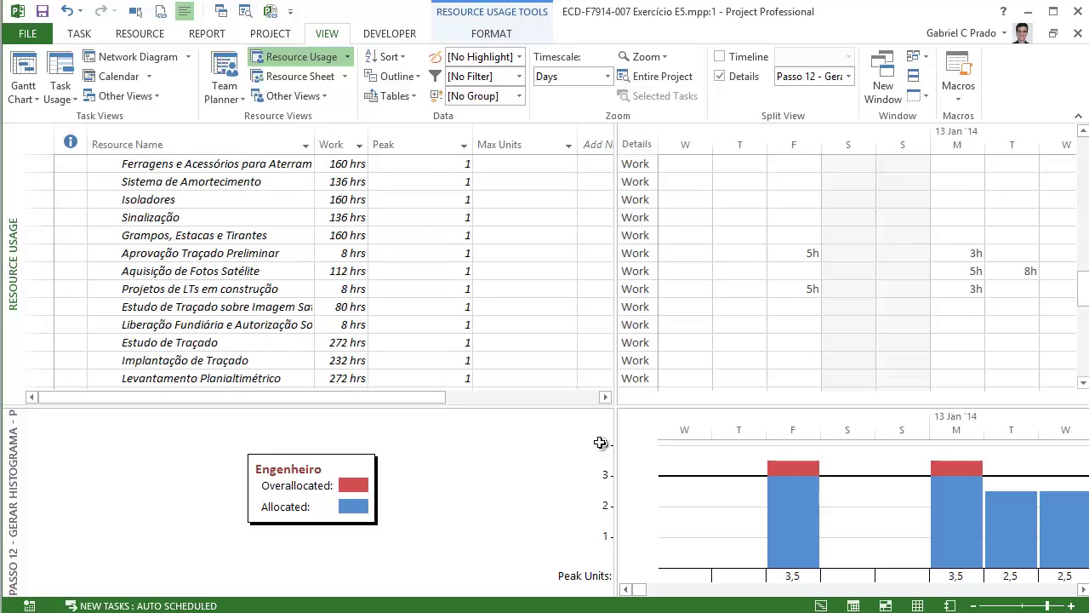
pyautogui.press('F6')
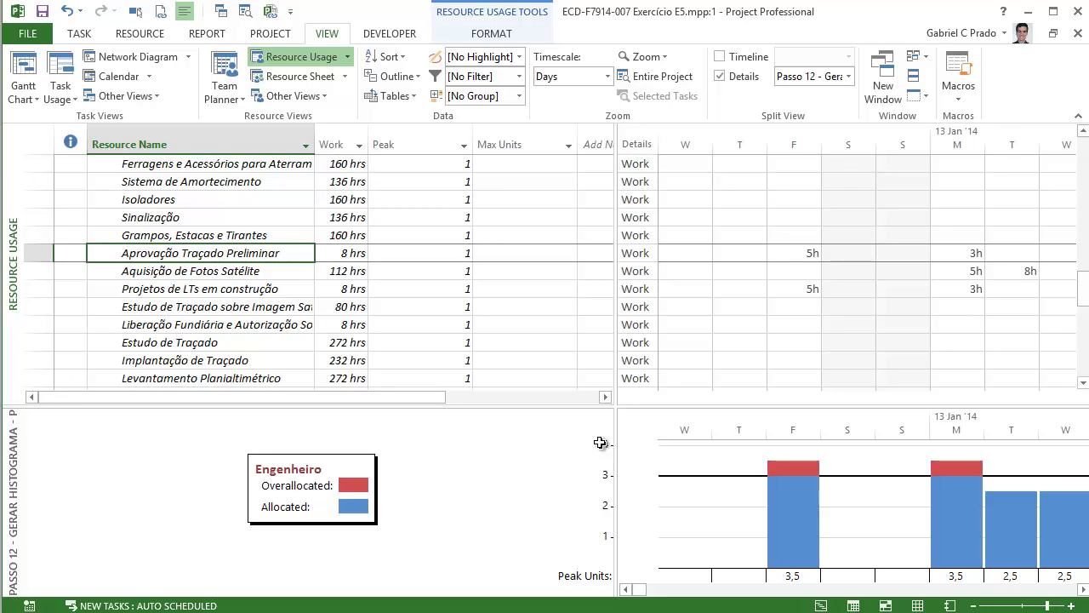
pyautogui.hotkey('shift', 'F2')
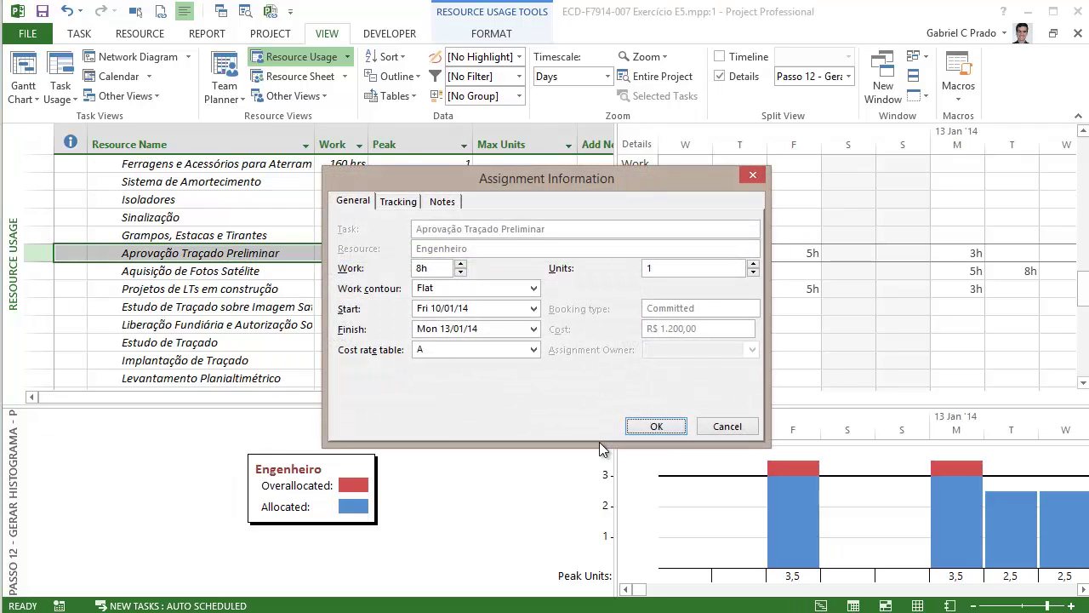
pyautogui.hotkey('alt', 'u')
pyautogui.write('0,5')
pyautogui.press('Return')
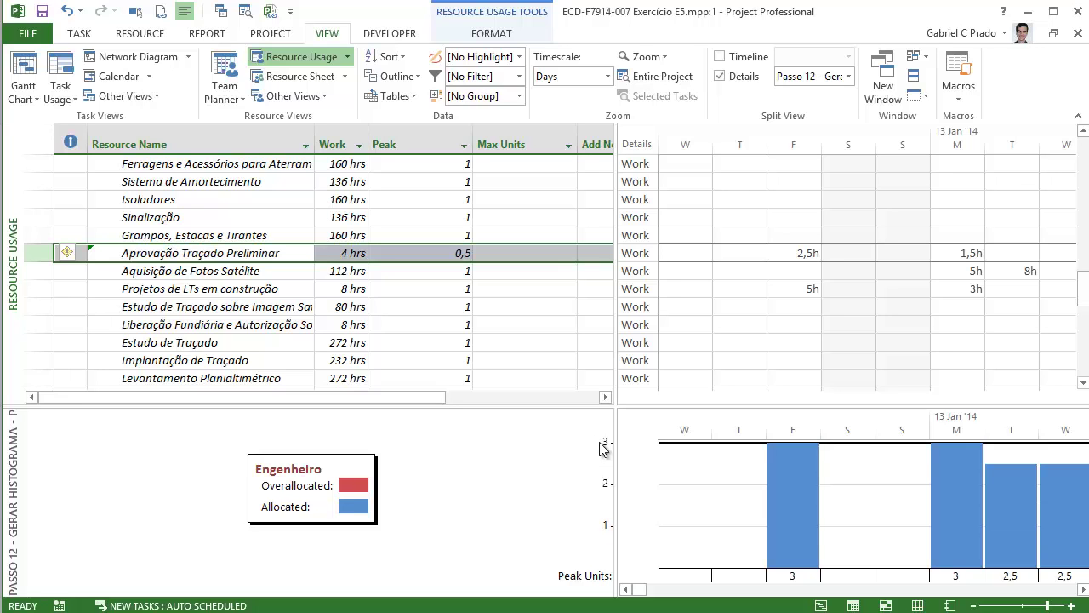
# - Return to the Engenheiro resource row and go to its next overallocation after 13 January 2014
pyautogui.scroll(5, 600, 444)
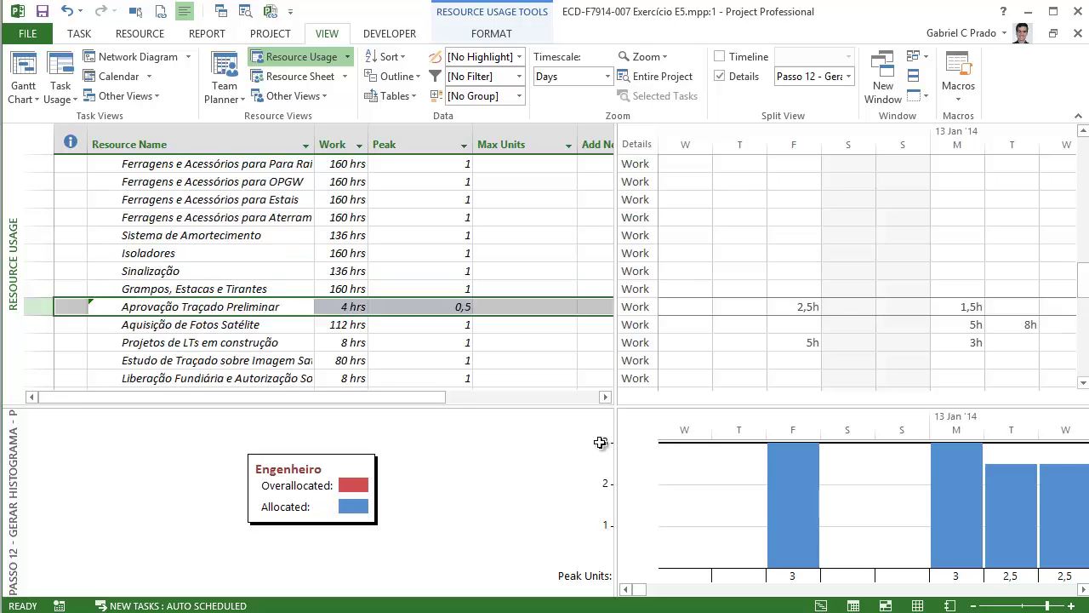
pyautogui.scroll(10, 600, 443)
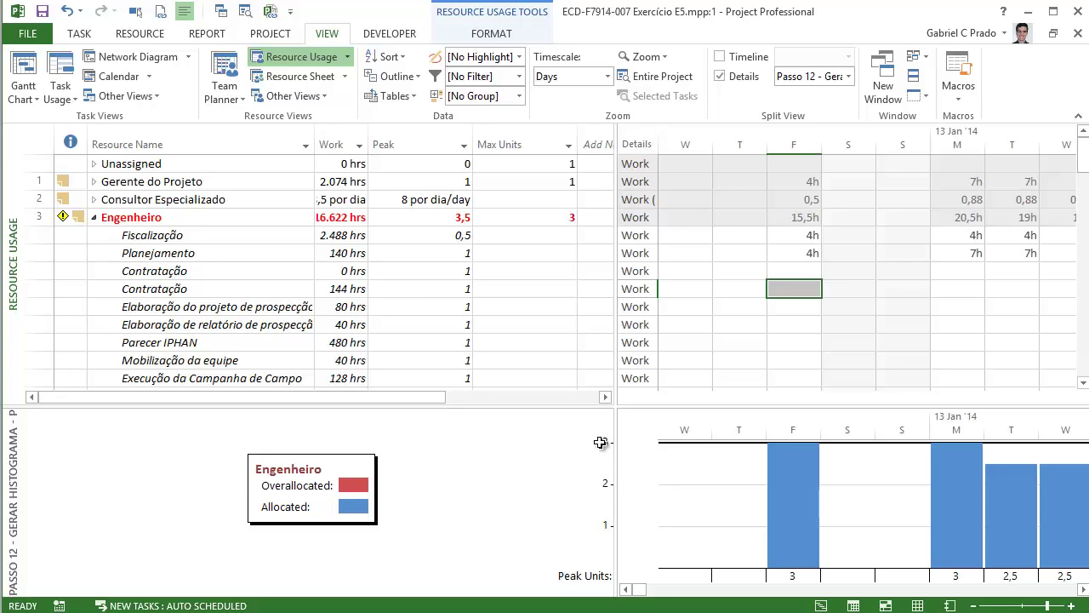
pyautogui.moveTo(600, 442); pyautogui.dragTo(599, 441)
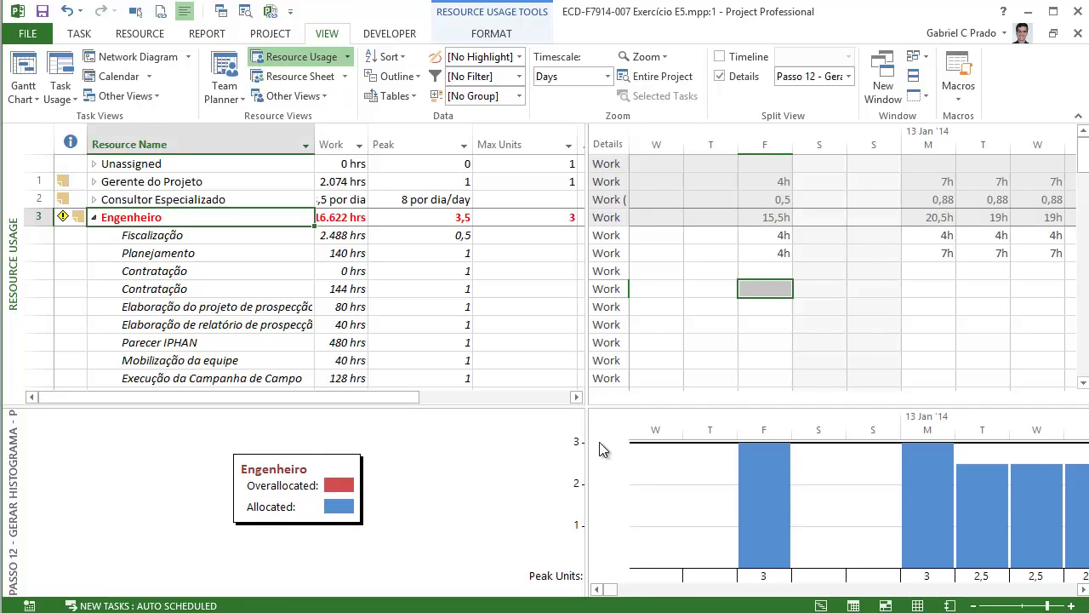
pyautogui.hotkey('alt', 'p')
pyautogui.hotkey('alt', 'r')
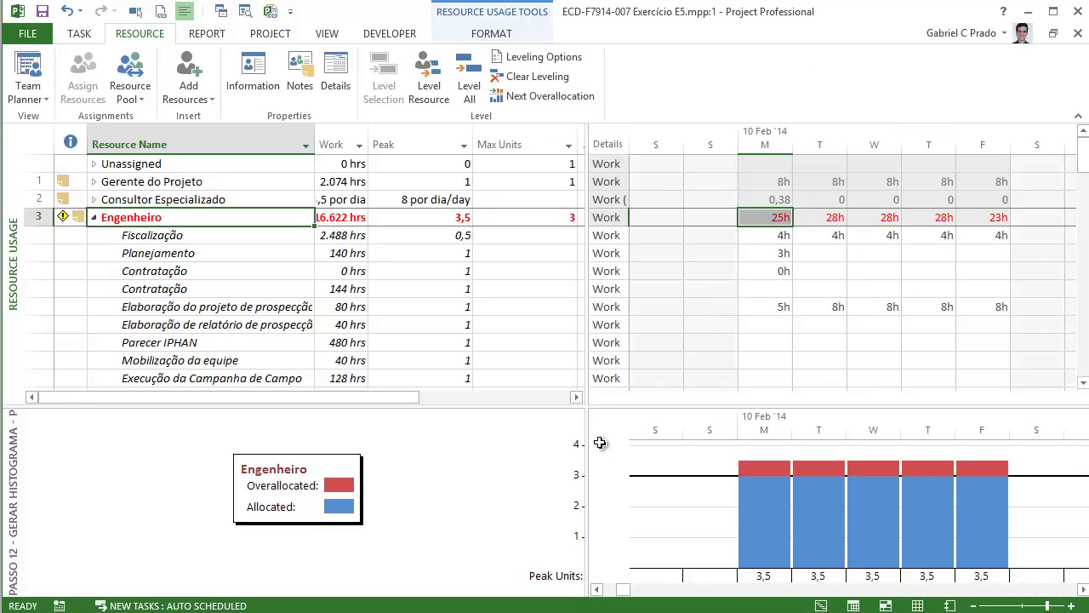
# - Examine which Engenheiro assignments overlap in the week of 10 February 2014
pyautogui.press('Down')
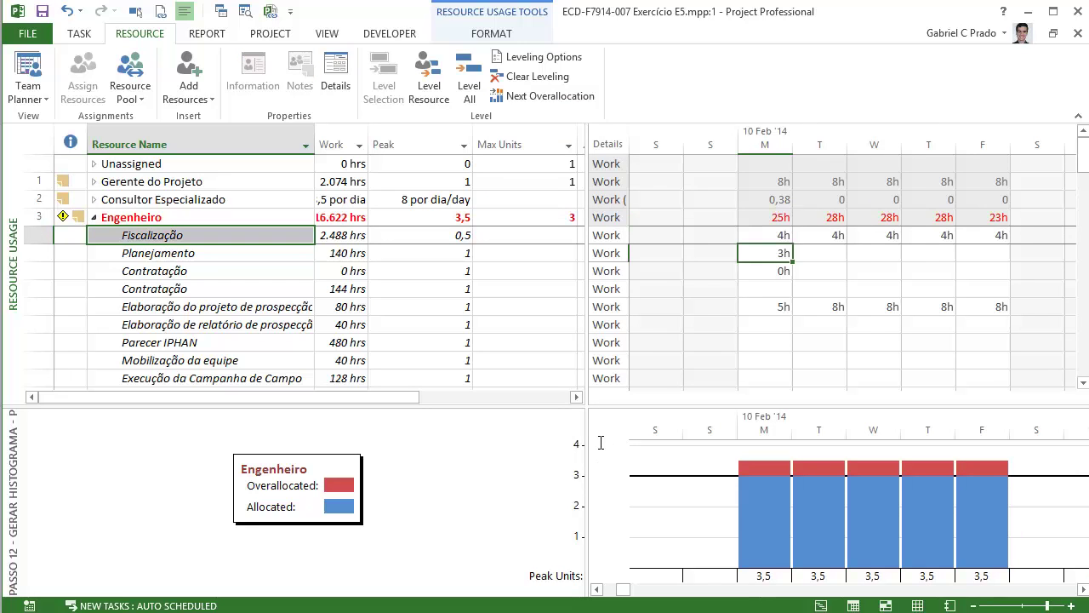
pyautogui.scroll(-6, 600, 442)
pyautogui.scroll(3, 600, 442)
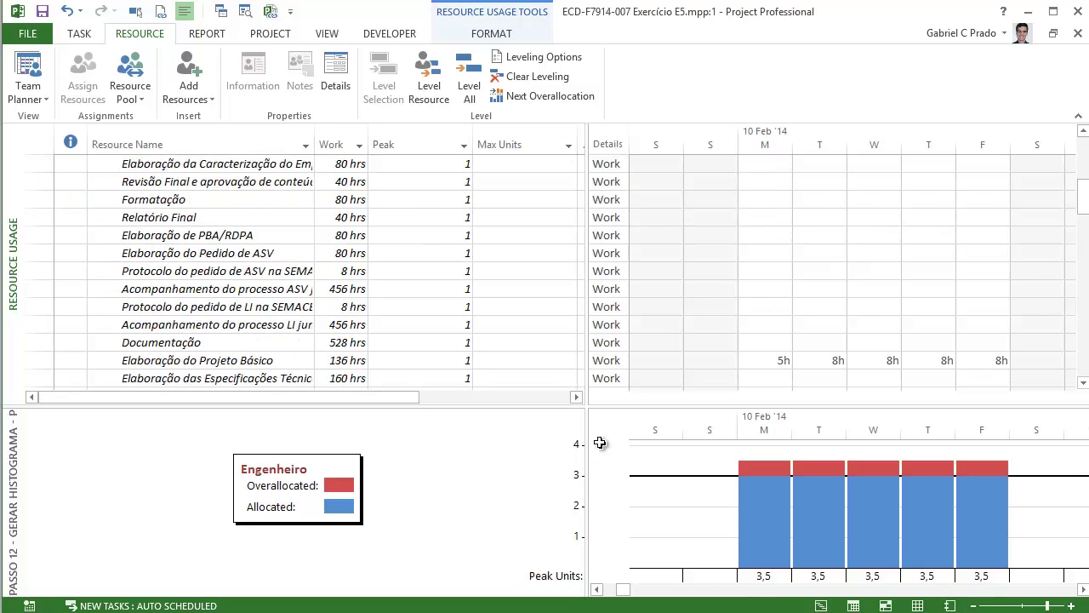
pyautogui.scroll(-10, 600, 443)
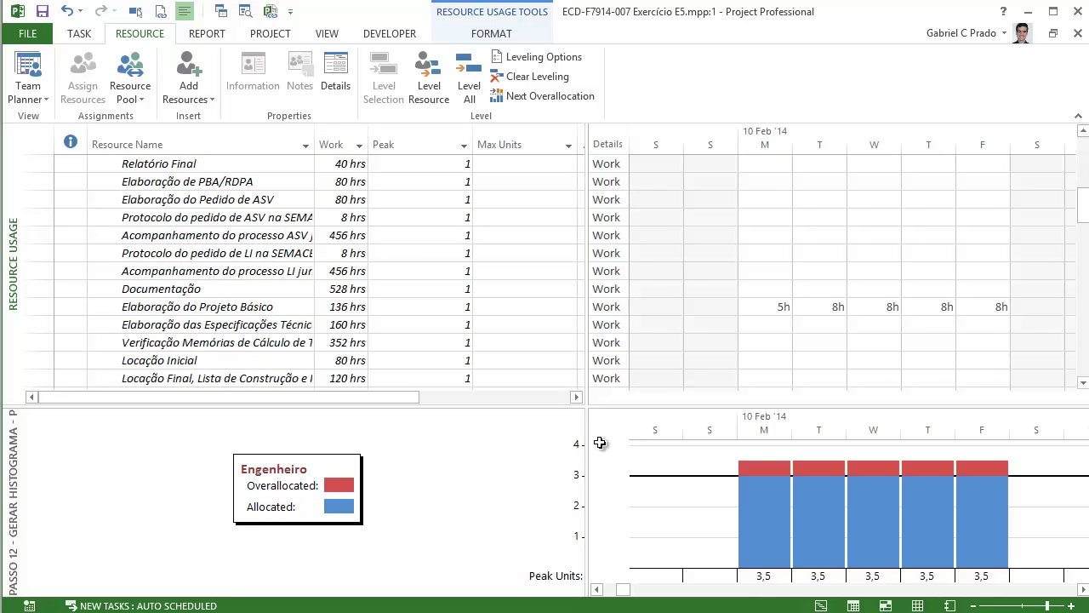
pyautogui.scroll(-4, 600, 443)
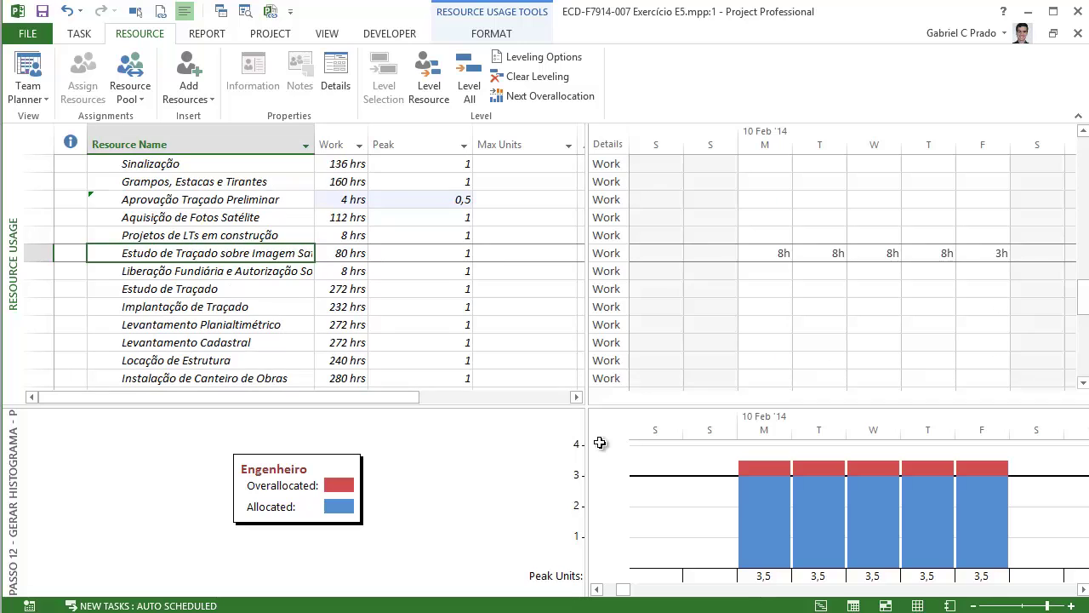
pyautogui.scroll(-7, 600, 442)
pyautogui.scroll(20, 600, 442)
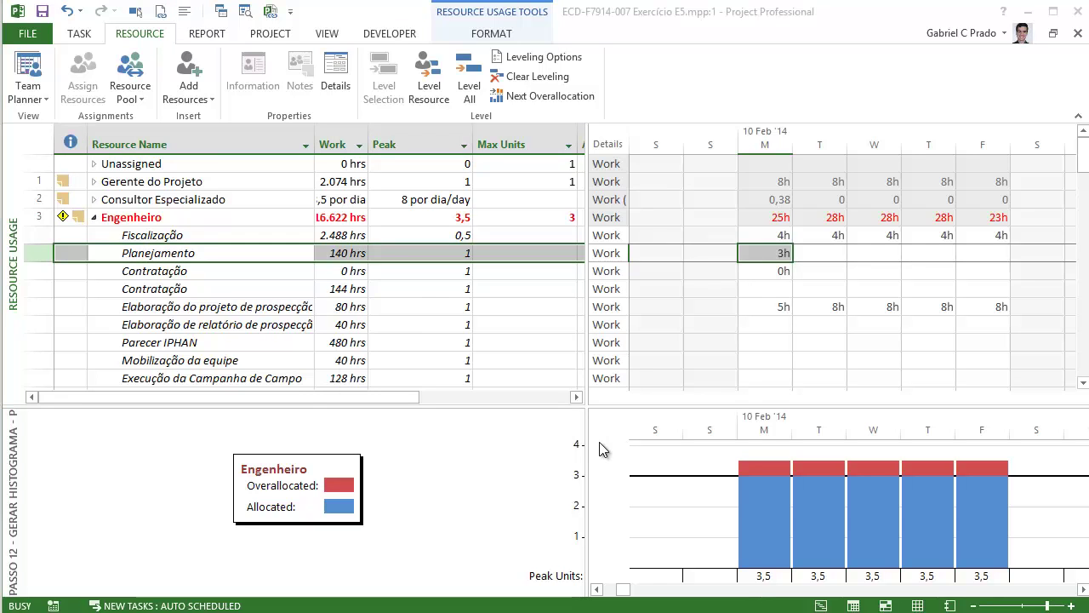
# - Set the units of Engenheiro's assignment to Planejamento to 0,5
pyautogui.hotkey('shift', 'F2')
pyautogui.hotkey('alt', 'u')
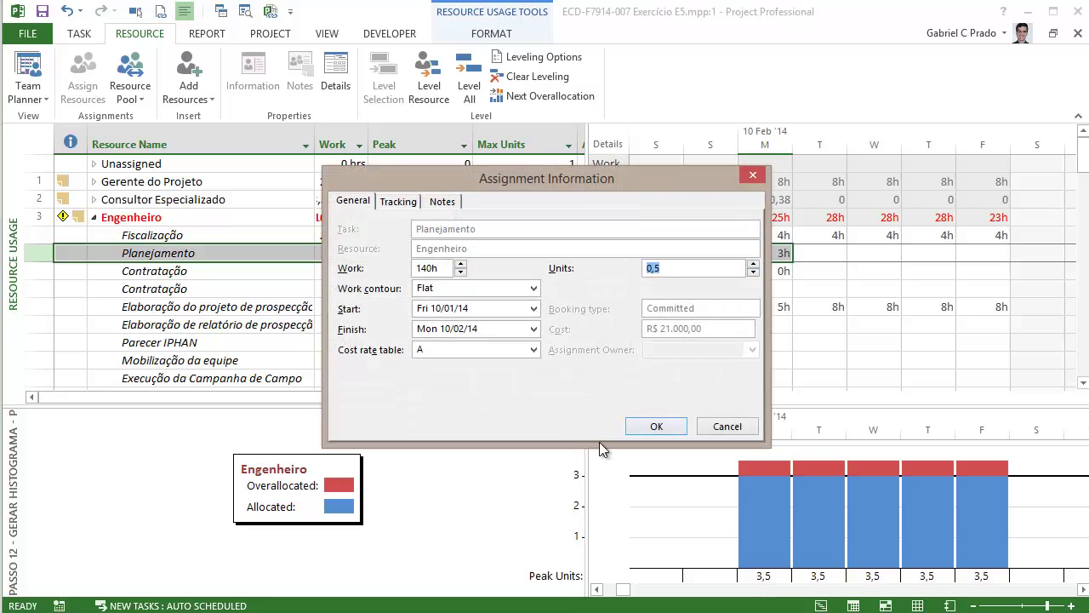
pyautogui.write('0,5')
pyautogui.press('Return')
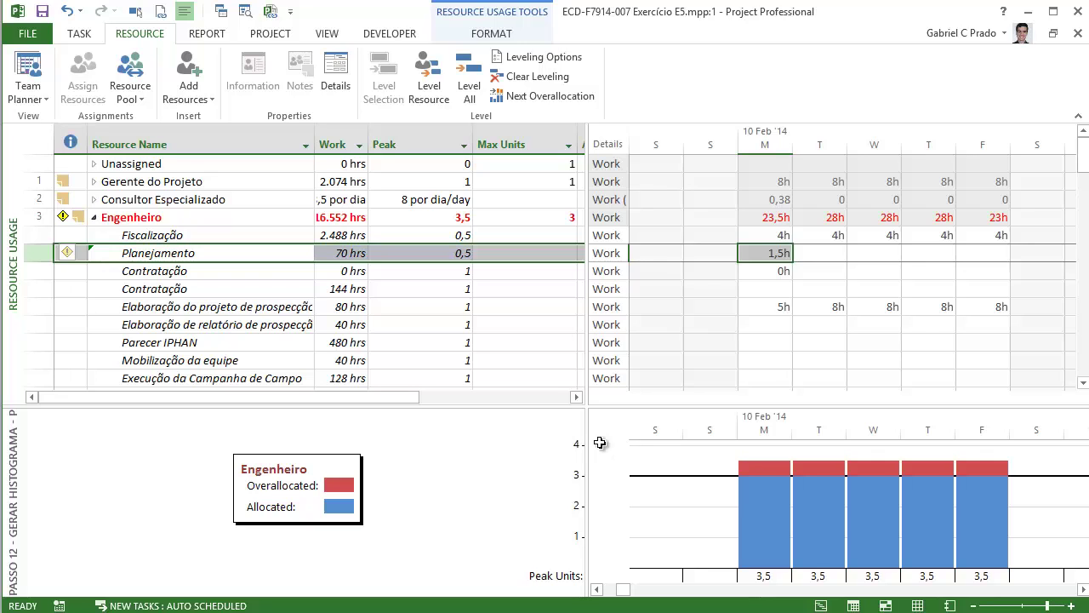
# - Set the units of Engenheiro's zero-hour Contratação assignment, just below Planejamento, to 0
pyautogui.press('Down')
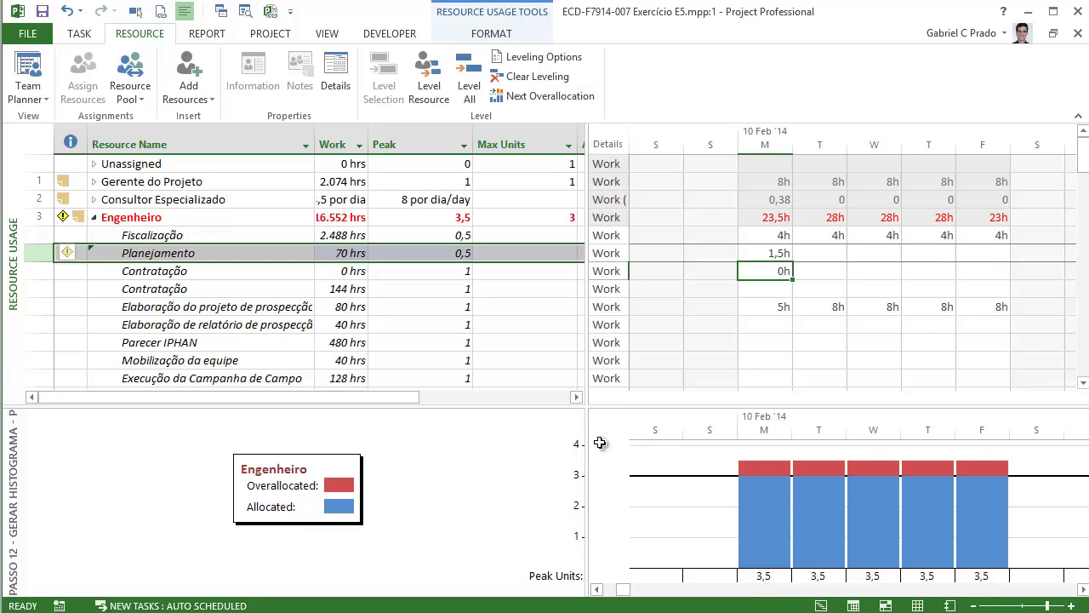
pyautogui.hotkey('shift', 'F2')
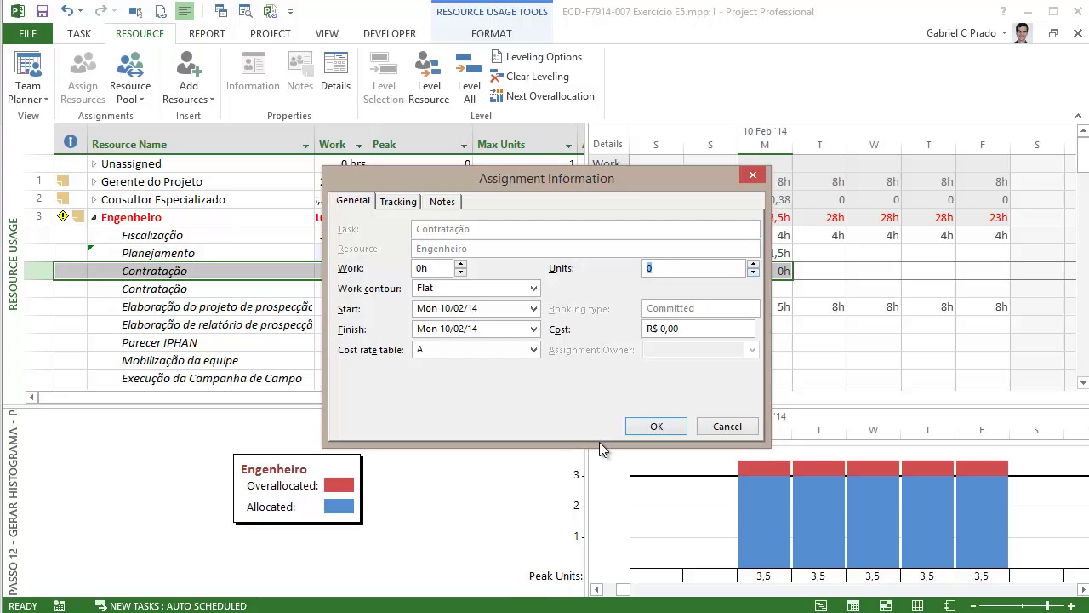
pyautogui.press('Return')
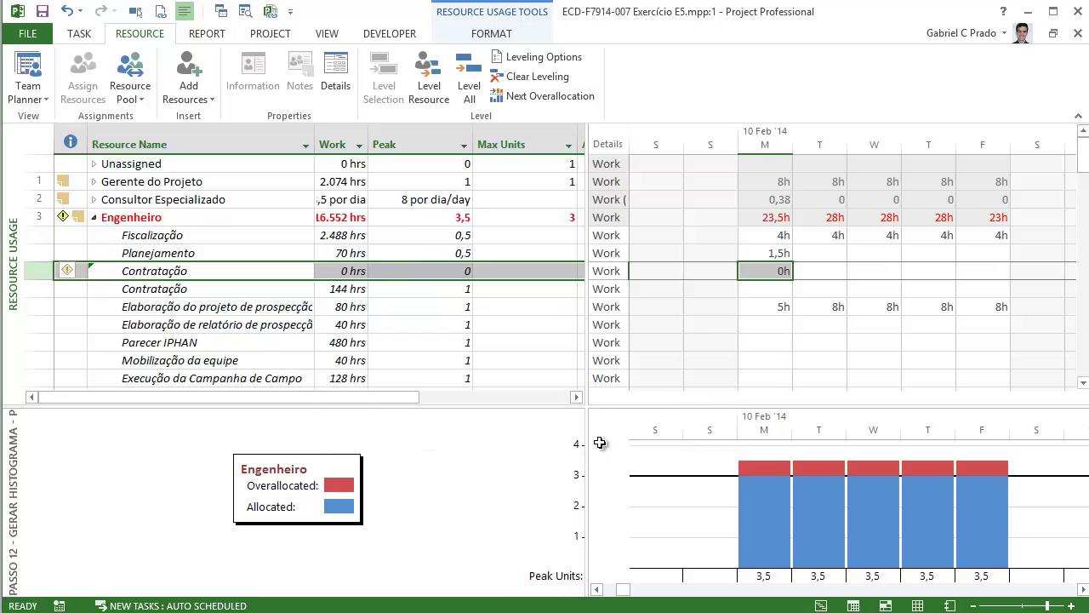
# - Find Engenheiro's assignment to Estudo de Traçado sobre Imagem Satélite and set its units to 0,5
pyautogui.press('Down')
pyautogui.press('Down')
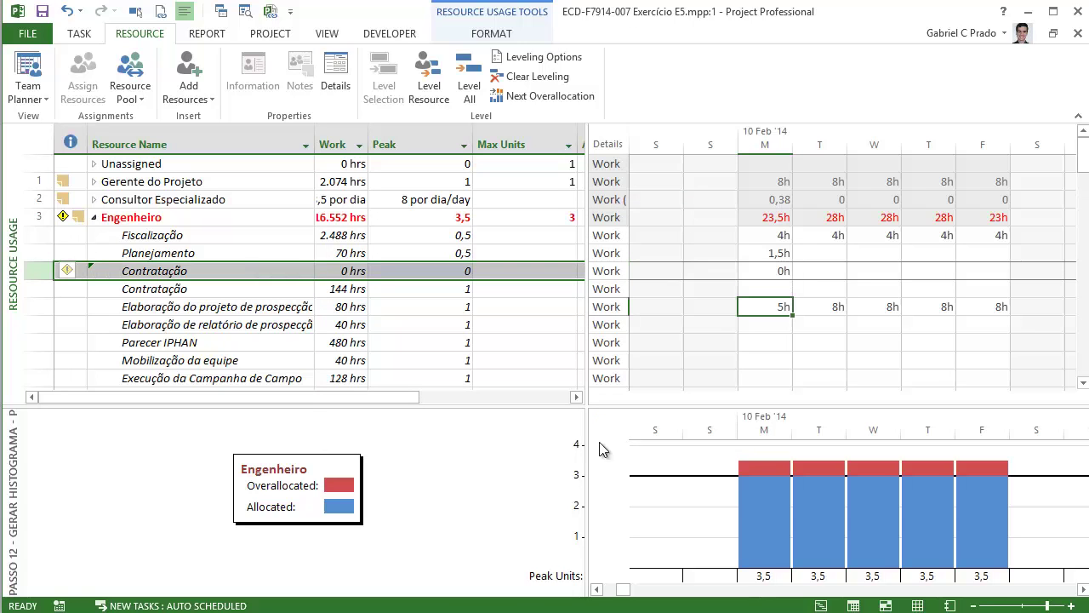
pyautogui.scroll(-8, 600, 443)
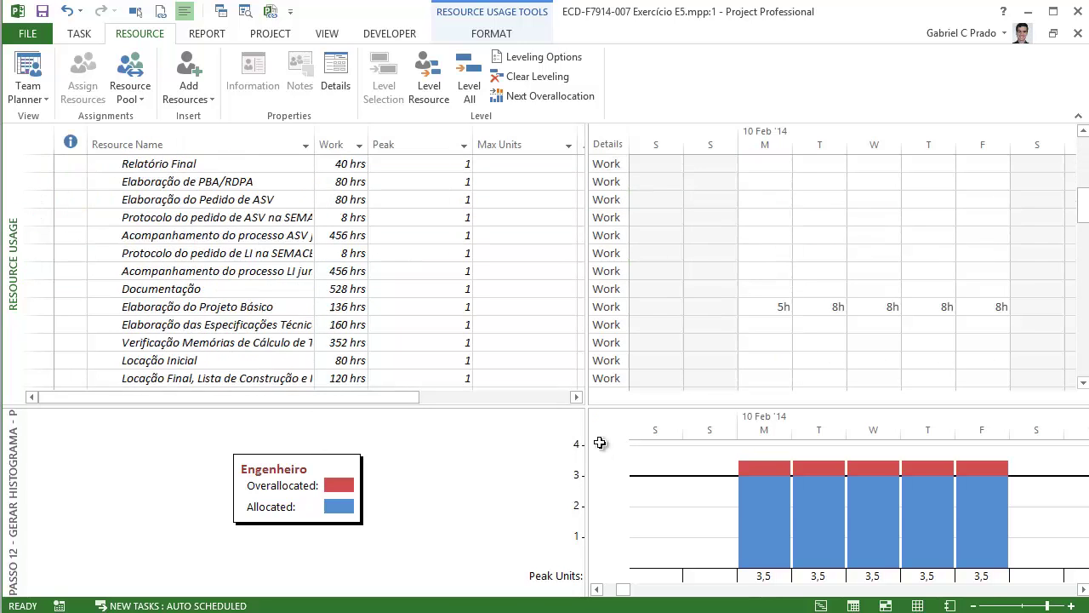
pyautogui.scroll(-10, 600, 442)
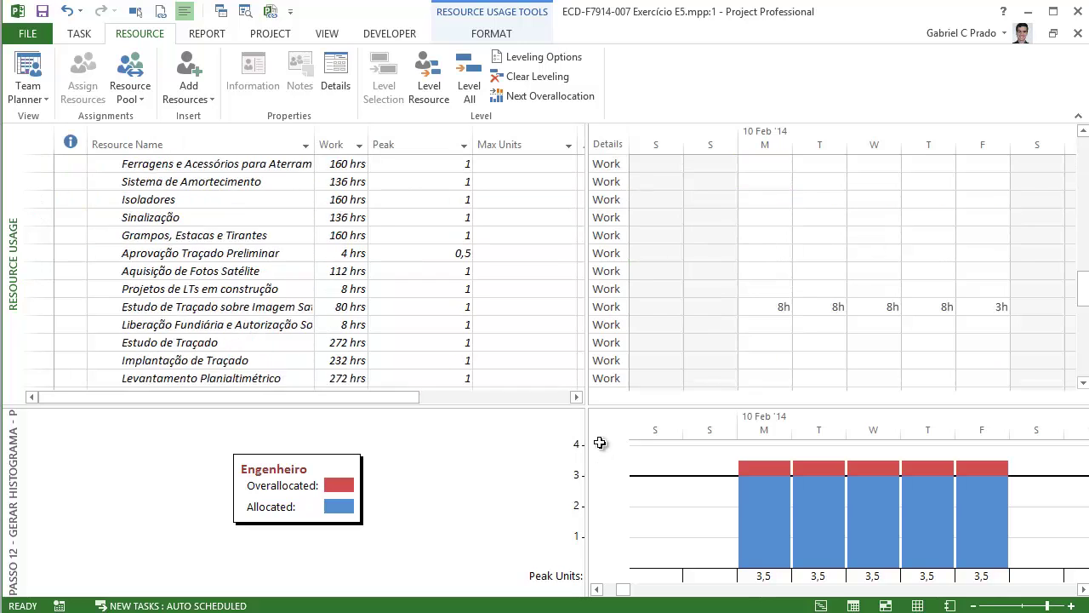
pyautogui.hotkey('shift', 'F2')
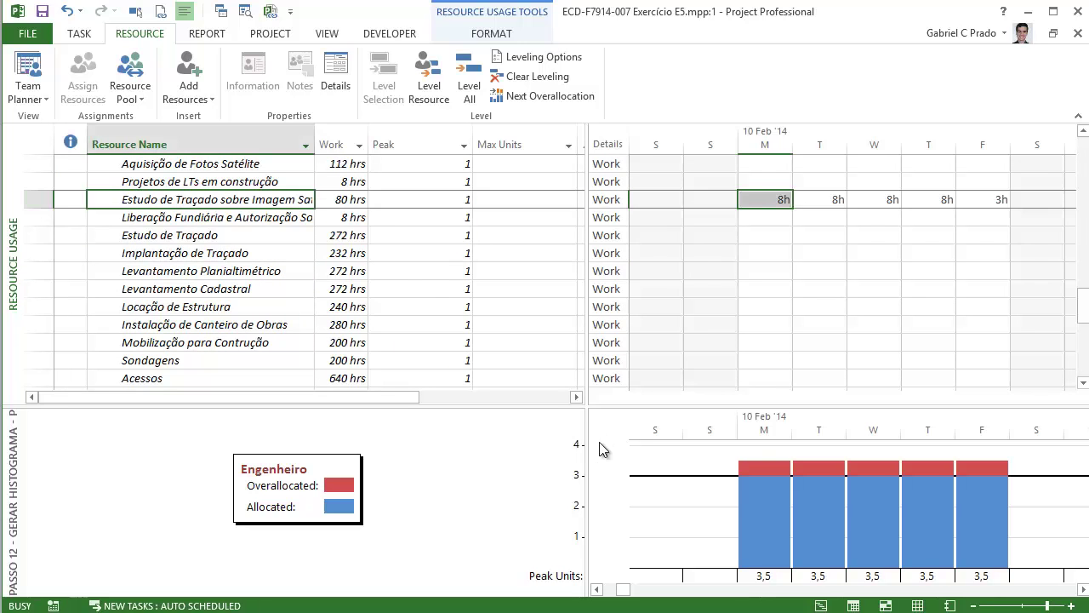
pyautogui.write('0,5')
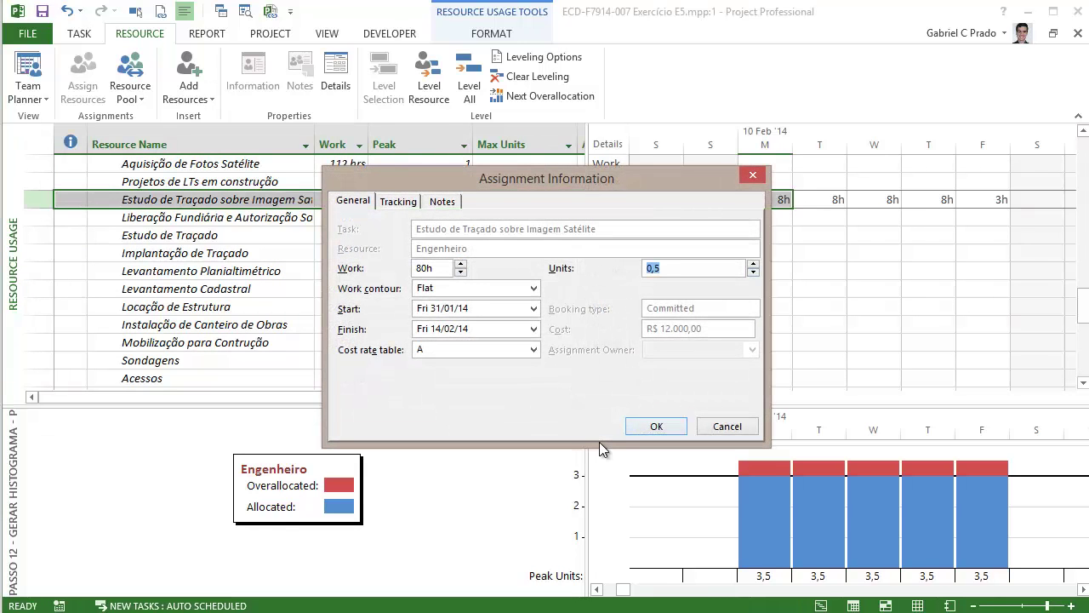
pyautogui.press('Return')
# - Examine Engenheiro's daily work and histogram bars from 10 February to early March 2014
pyautogui.scroll(12, 600, 442)
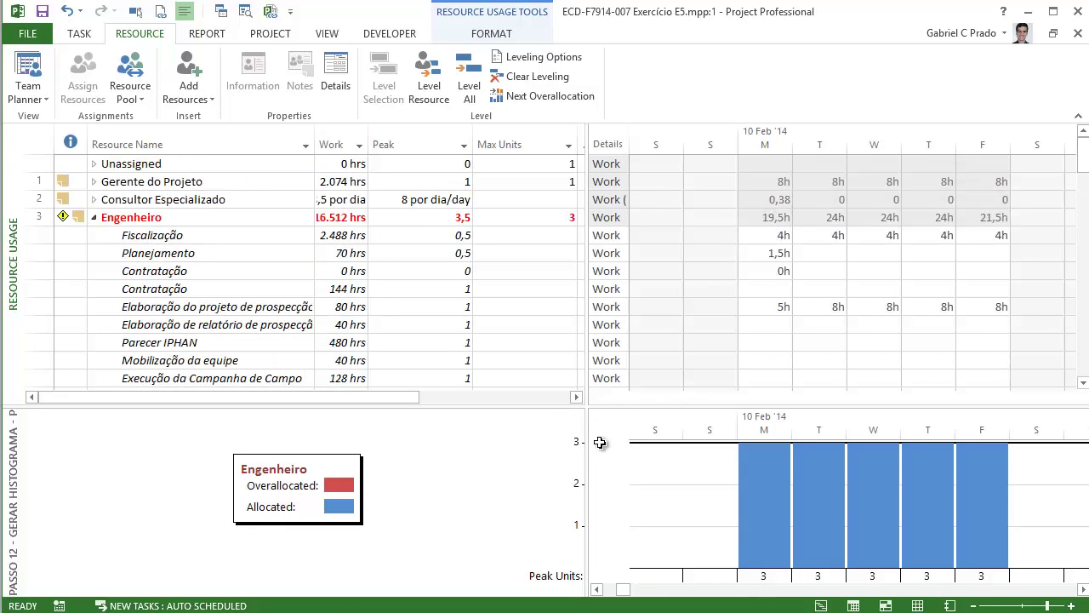
pyautogui.moveTo(600, 443); pyautogui.dragTo(599, 441)
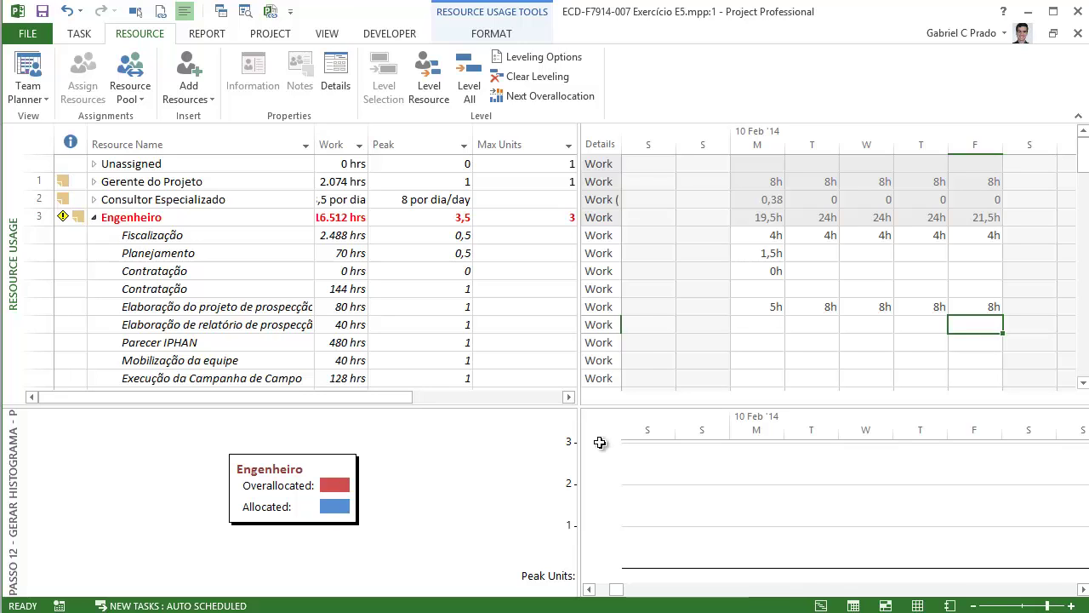
pyautogui.press('Right')
pyautogui.press('Right')
pyautogui.press('Right')
pyautogui.press('Right')
pyautogui.press('Right')
pyautogui.press('Right')
pyautogui.press('Right')
pyautogui.press('Right')
pyautogui.press('Right')
pyautogui.press('Right')
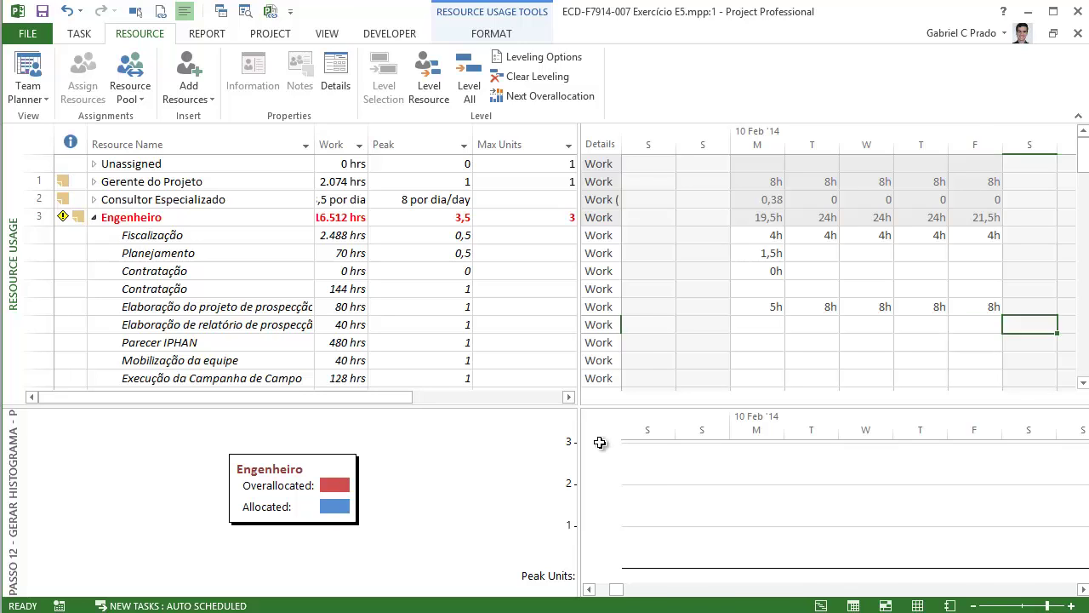
pyautogui.press('Right')
pyautogui.press('Right')
pyautogui.press('Right')
pyautogui.press('Right')
pyautogui.press('Right')
pyautogui.press('Right')
pyautogui.press('Right')
pyautogui.press('Right')
pyautogui.press('Right')
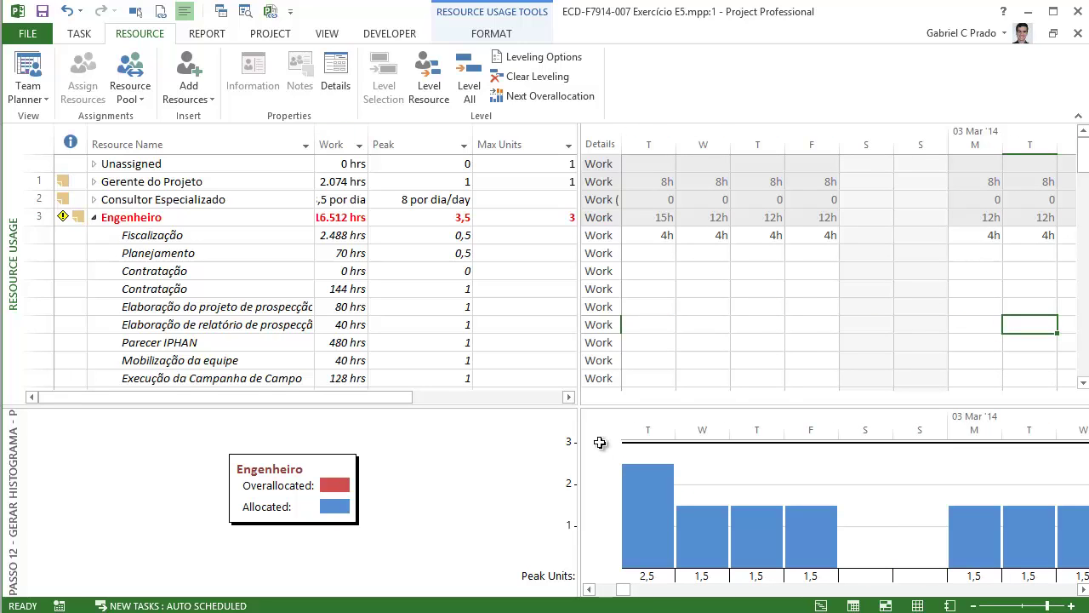
# - Go to Engenheiro's next overallocation and set the units of the Fiscalização assignment to 0
pyautogui.hotkey('alt', 'r')
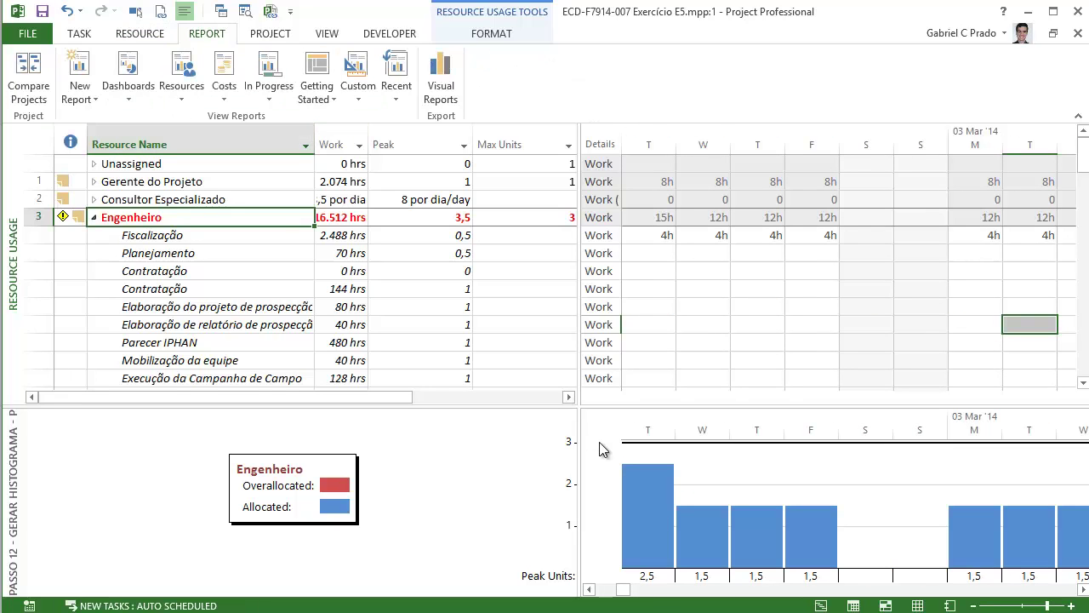
pyautogui.hotkey('alt', 'u')
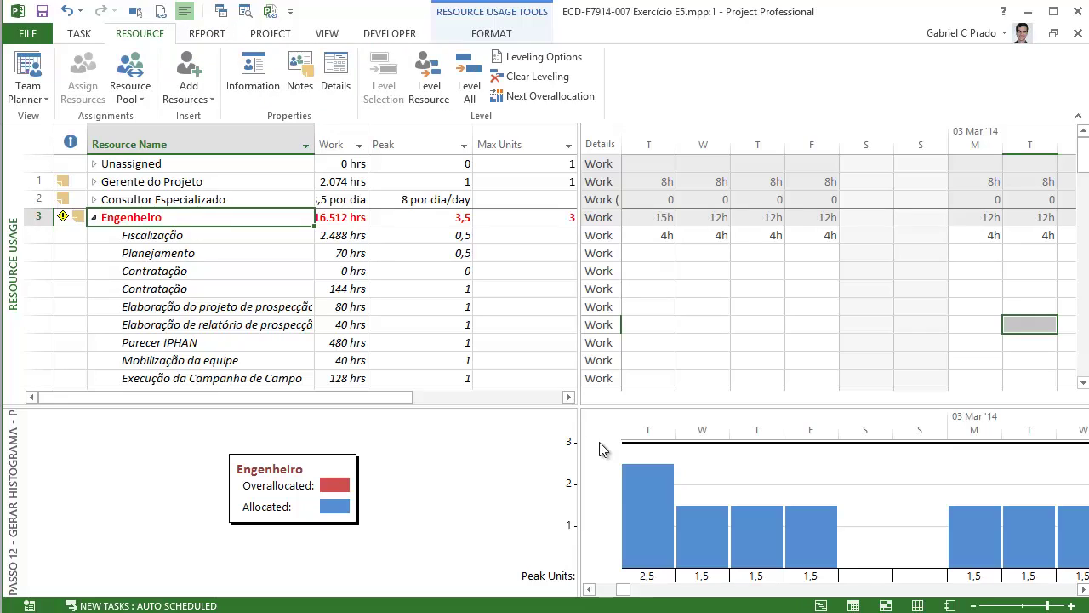
pyautogui.press('n')
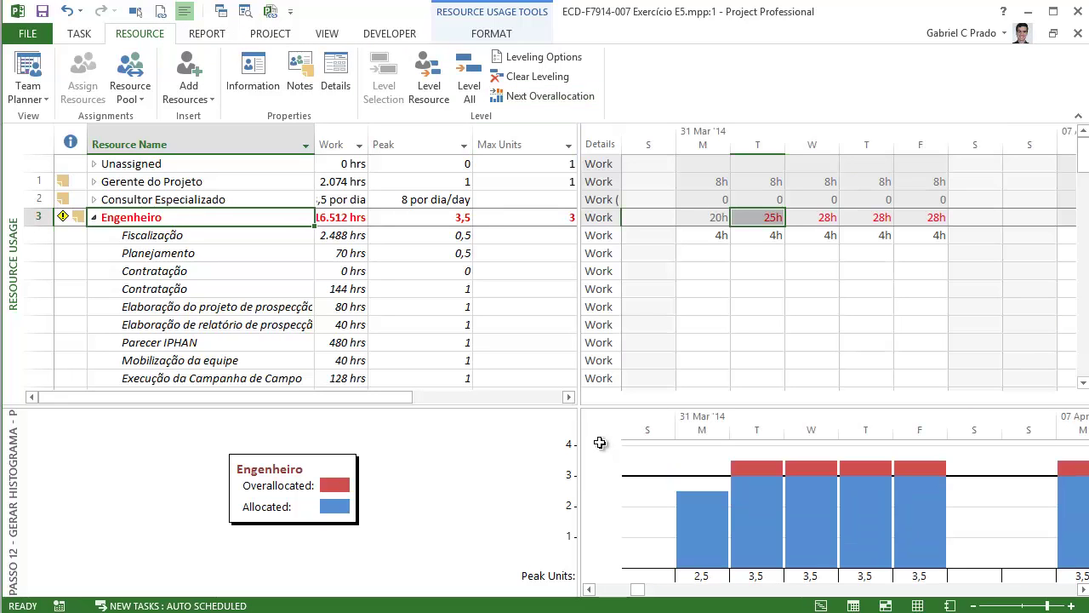
pyautogui.press('Down')
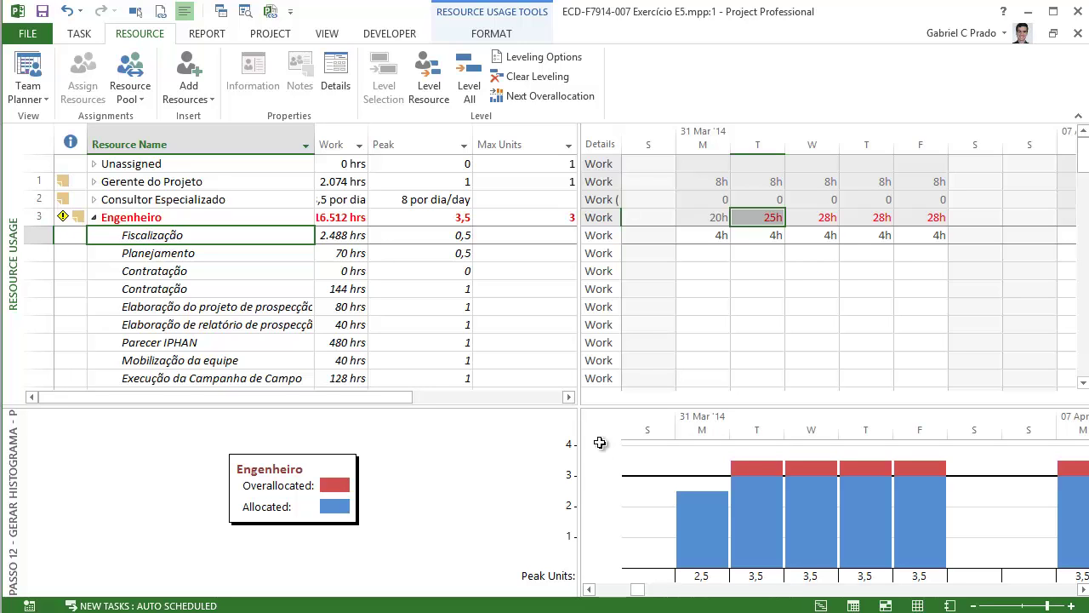
pyautogui.hotkey('shift', 'F2')
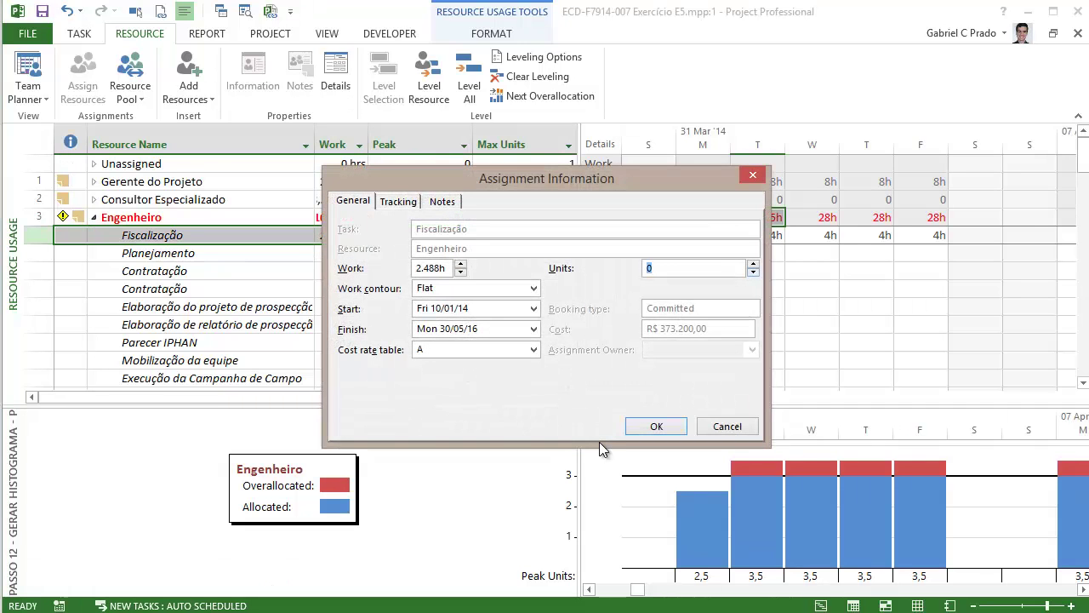
pyautogui.press('Return')
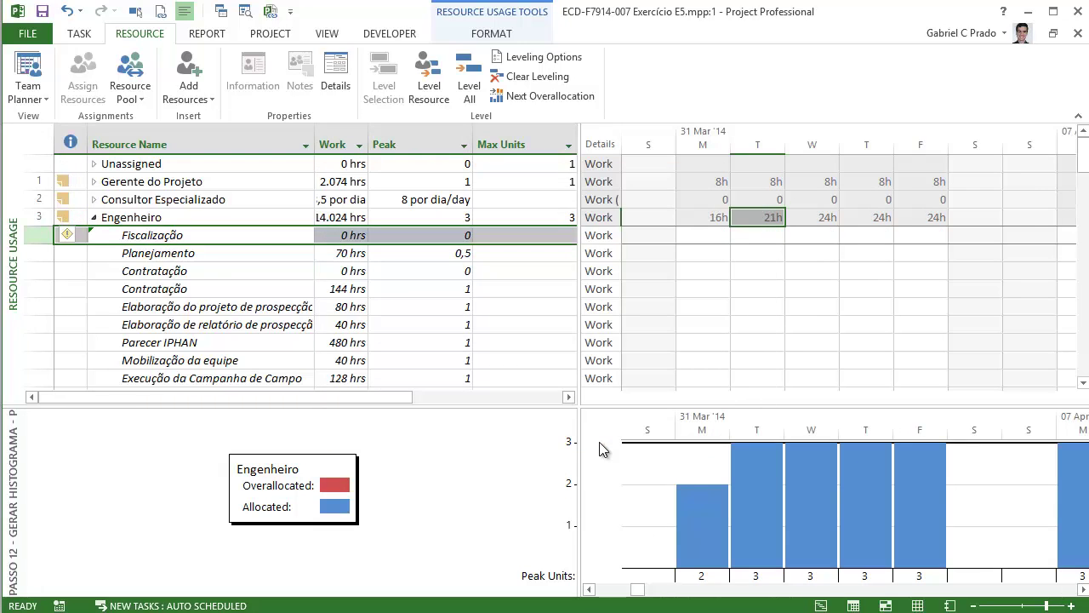
# - Enter 3 as Engenheiro's Max Units
pyautogui.press('Up')
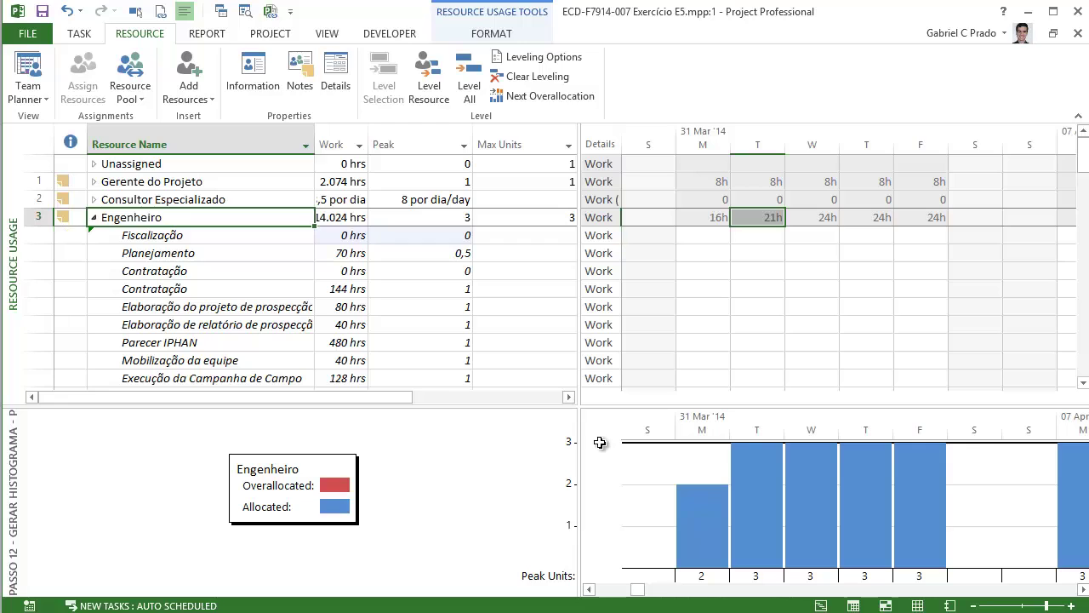
pyautogui.press('Right')
pyautogui.press('Right')
pyautogui.press('Right')
pyautogui.write('3')
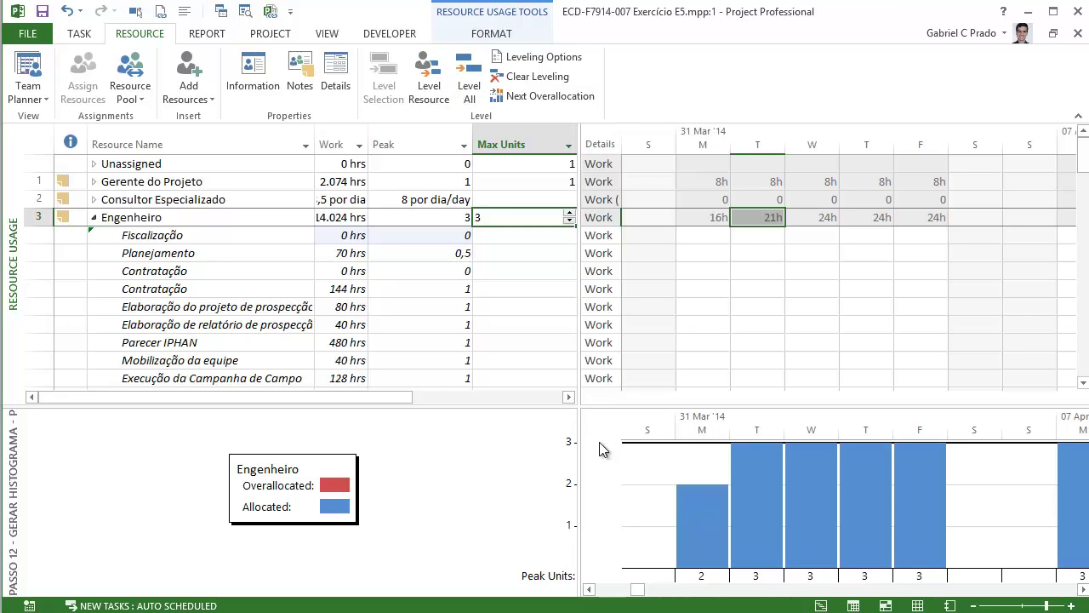
# - Switch from Resource Usage to the Passo 13 - Agenda de Recursos calendar view
pyautogui.rightClick(13, 264)
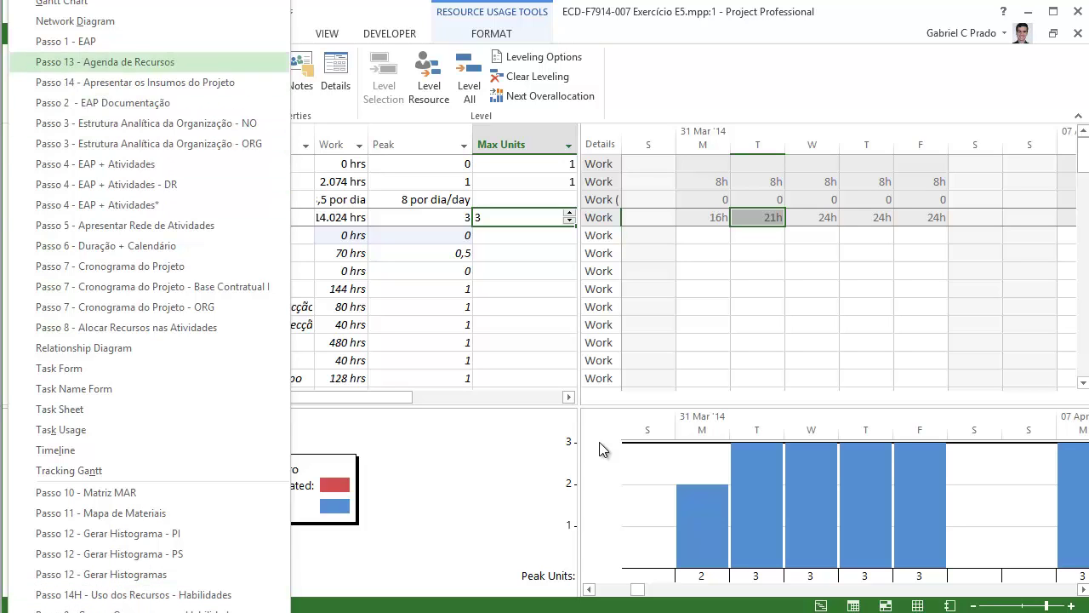
pyautogui.click(104, 61)
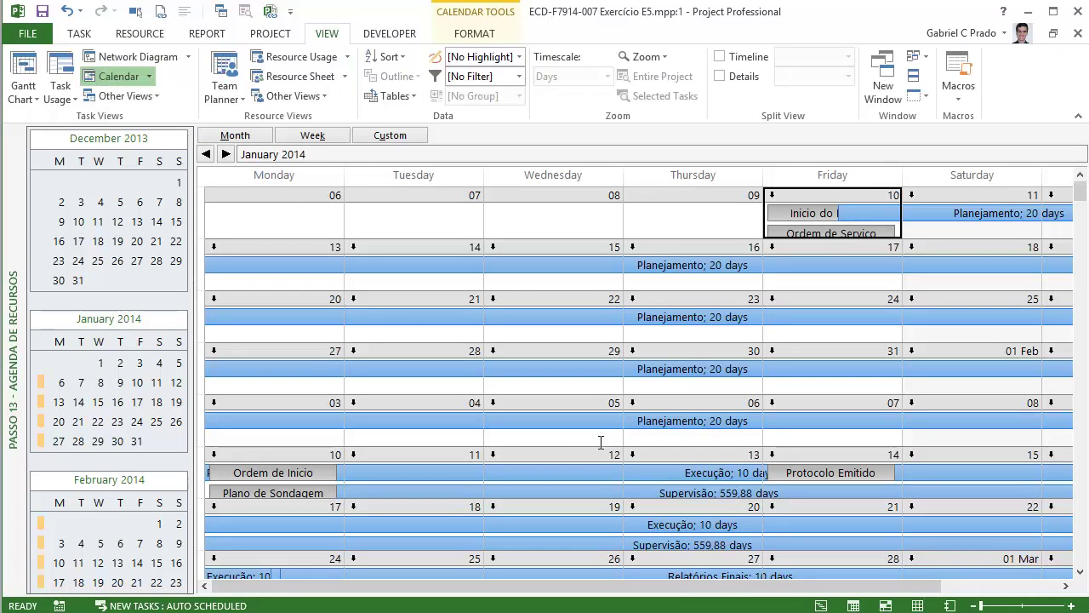
# - Create a new filter for the calendar view and name it "Escolha o recurso"
pyautogui.press('Home')
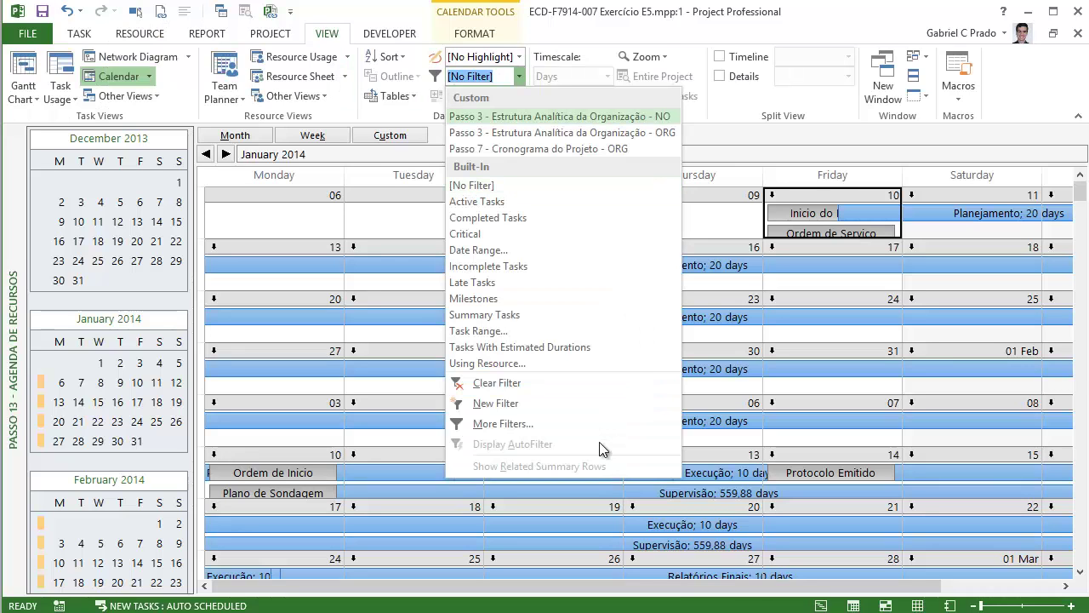
pyautogui.press('Down')
pyautogui.press('Down')
pyautogui.press('Down')
pyautogui.press('Down')
pyautogui.press('Down')
pyautogui.press('Down')
pyautogui.press('Down')
pyautogui.press('Down')
pyautogui.press('Down')
pyautogui.press('Down')
pyautogui.press('Down')
pyautogui.press('Down')
pyautogui.press('Down')
pyautogui.press('Down')
pyautogui.press('Down')
pyautogui.press('Down')
pyautogui.press('Down')
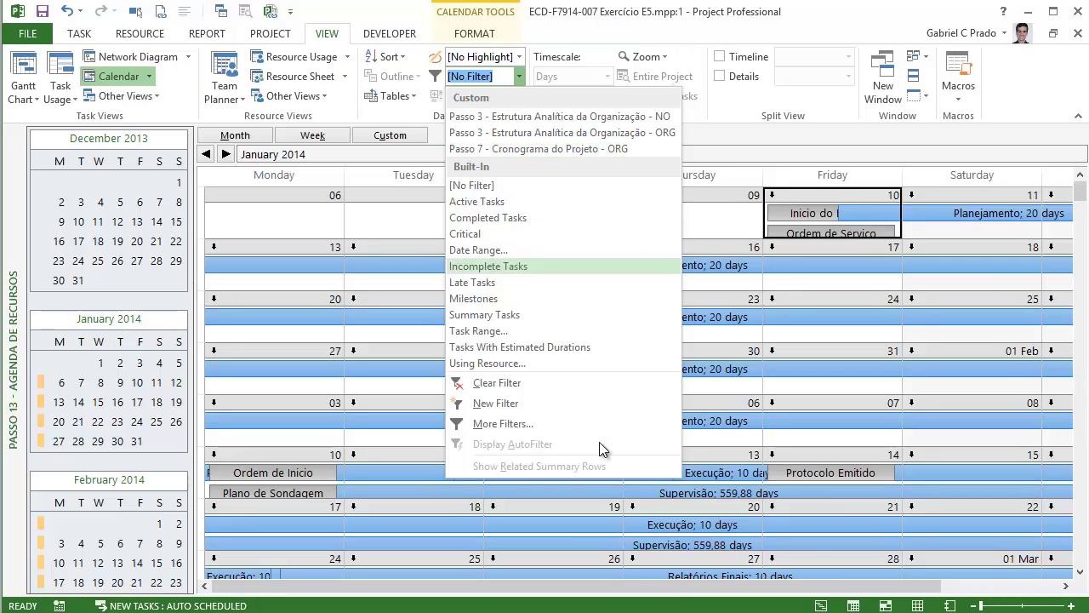
pyautogui.press('Escape')
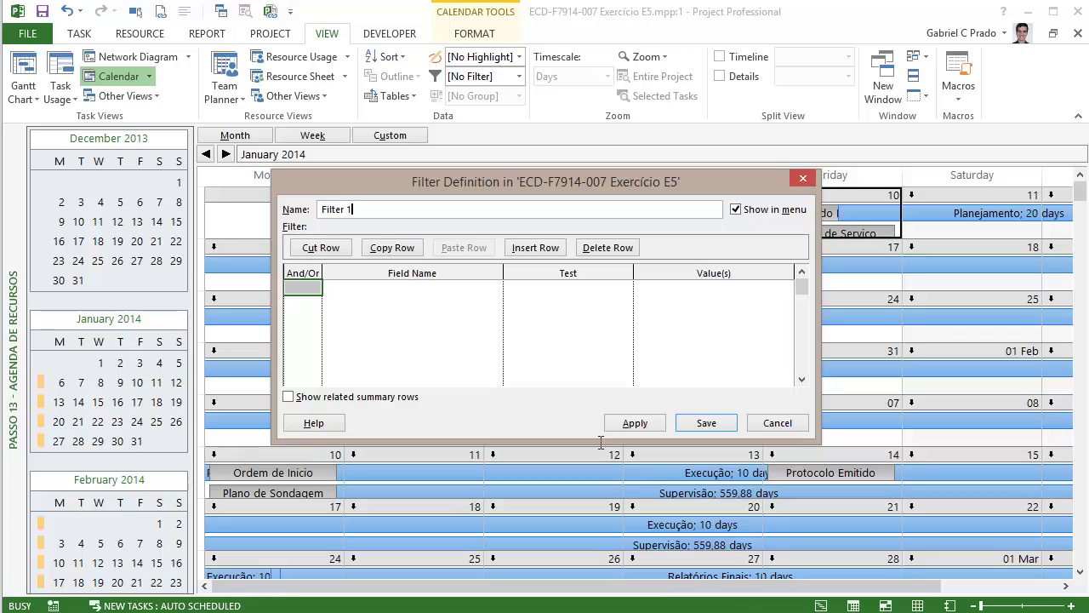
pyautogui.write('Escolha o recurso')
pyautogui.press('Tab')
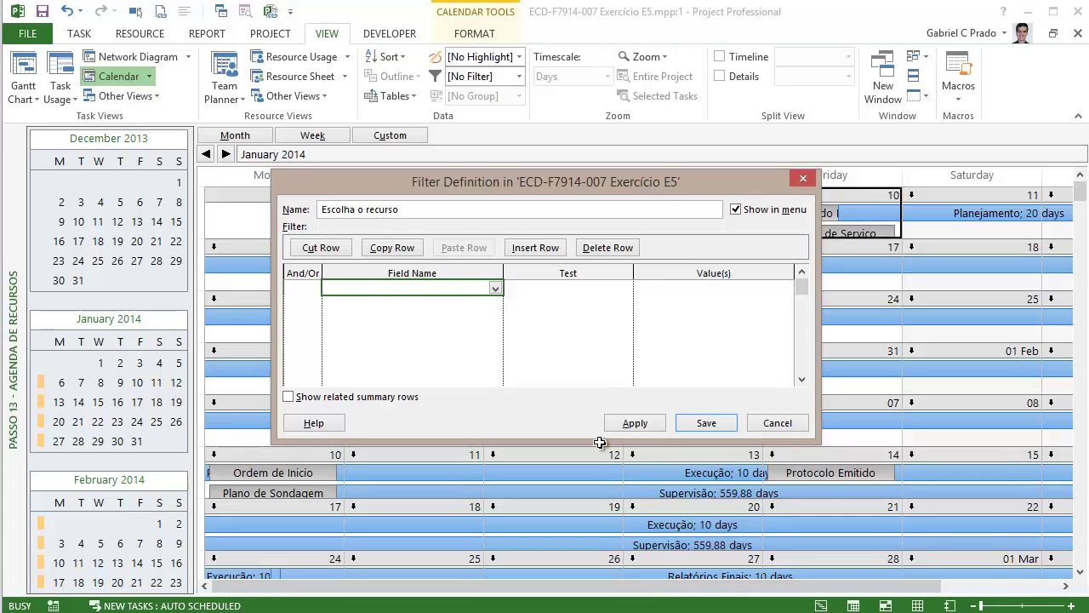
# - Set the filter's first condition to the field Resource Names with the test "contains"
pyautogui.write('Resouce name')
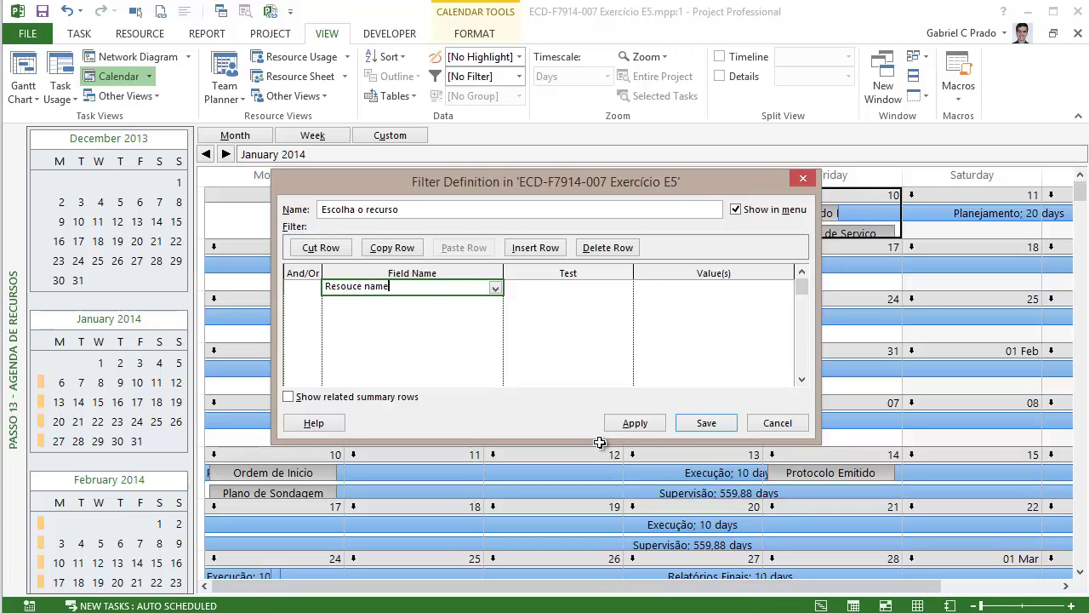
pyautogui.write('s')
pyautogui.press('Return')
pyautogui.press('Return')
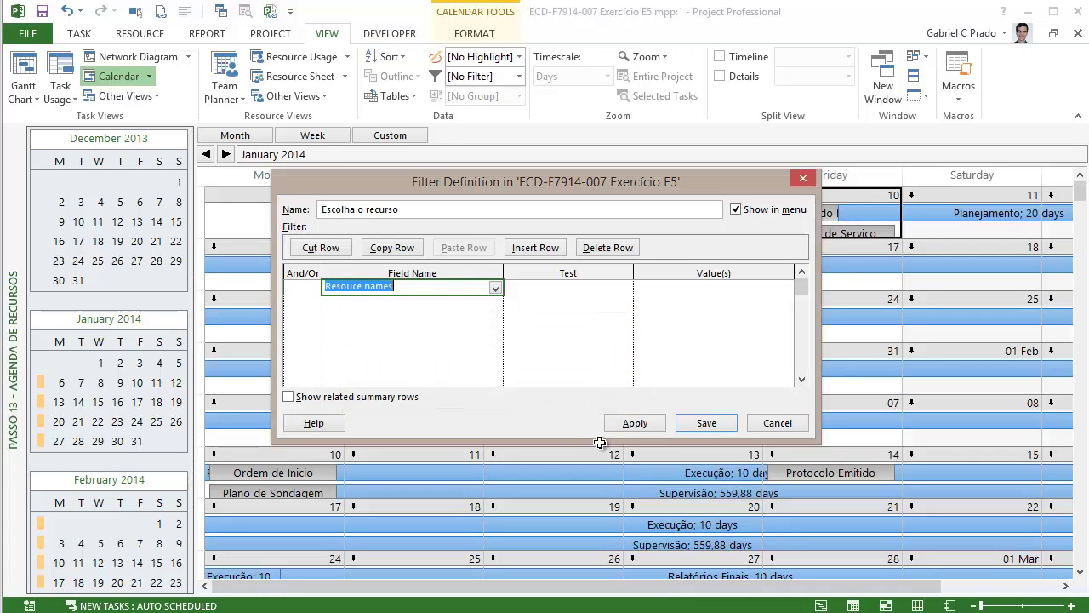
pyautogui.press('Left')
pyautogui.press('BackSpace')
pyautogui.press('BackSpace')
pyautogui.press('BackSpace')
pyautogui.press('BackSpace')
pyautogui.press('BackSpace')
pyautogui.press('BackSpace')
pyautogui.press('BackSpace')
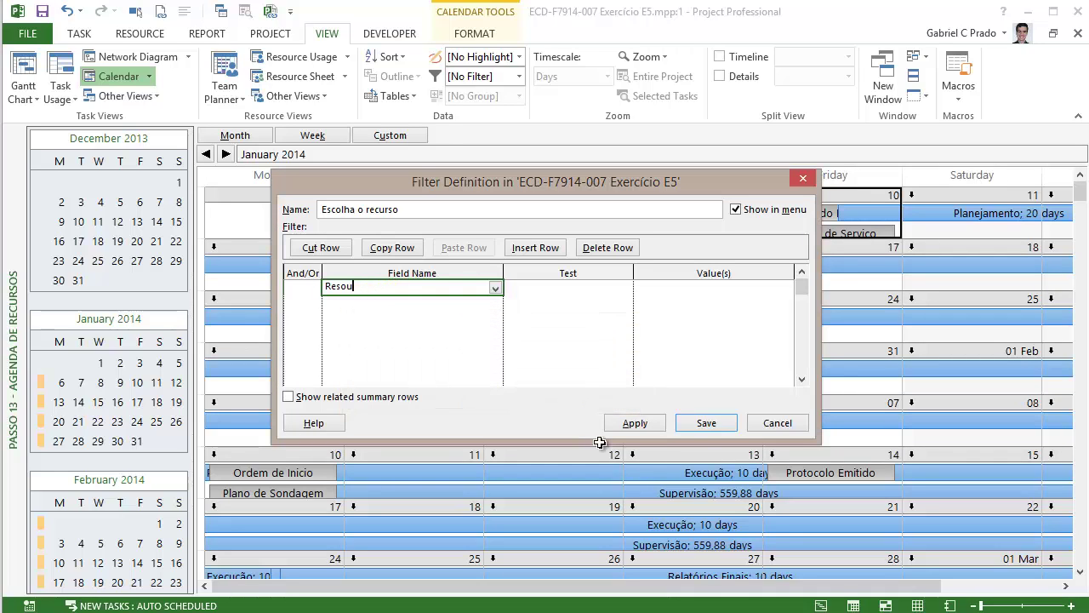
pyautogui.write('rce N')
pyautogui.press('Tab')
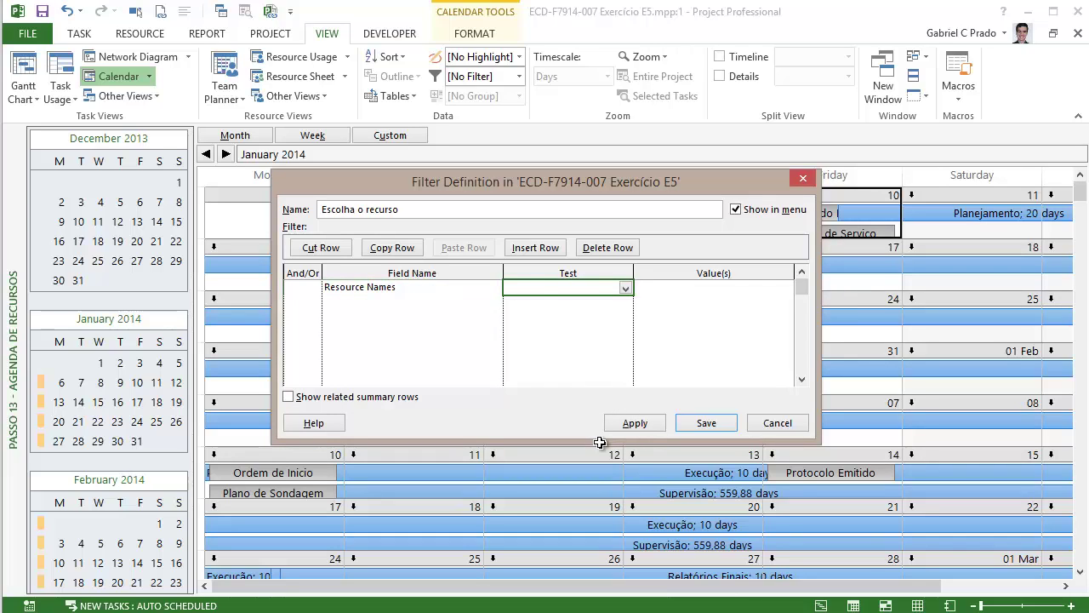
pyautogui.write('contains')
pyautogui.press('Tab')
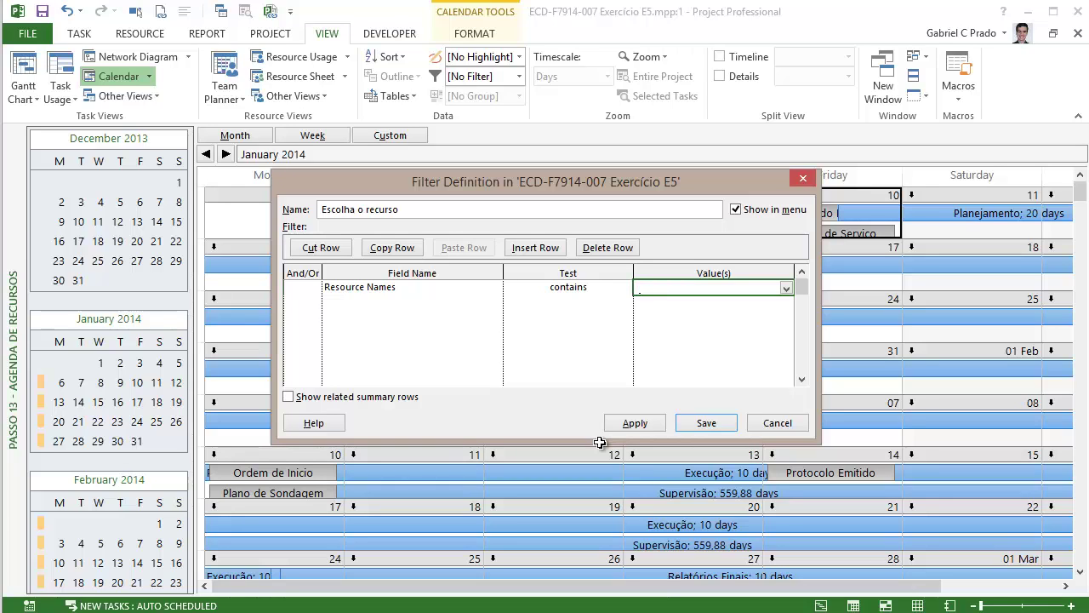
# - Enter the prompt "escolha o Recusro"? as the condition's value and apply the filter
pyautogui.write('"escolha o Recurso":')
pyautogui.press('BackSpace')
pyautogui.write('?')
pyautogui.hotkey('shift', 'Tab')
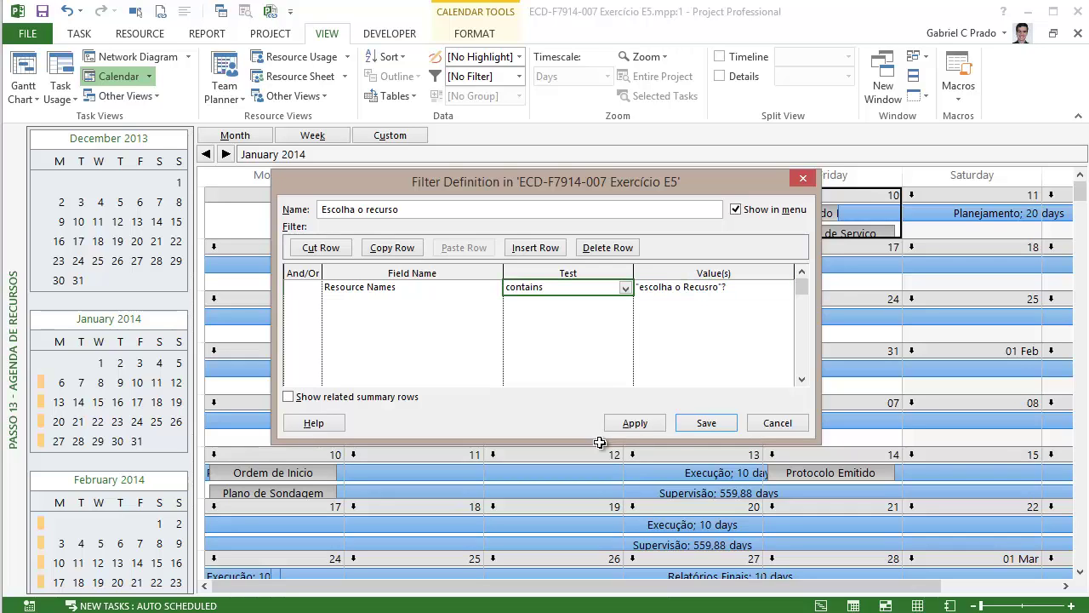
pyautogui.press('Tab')
pyautogui.hotkey('shift', 'Tab')
pyautogui.hotkey('shift', 'Tab')
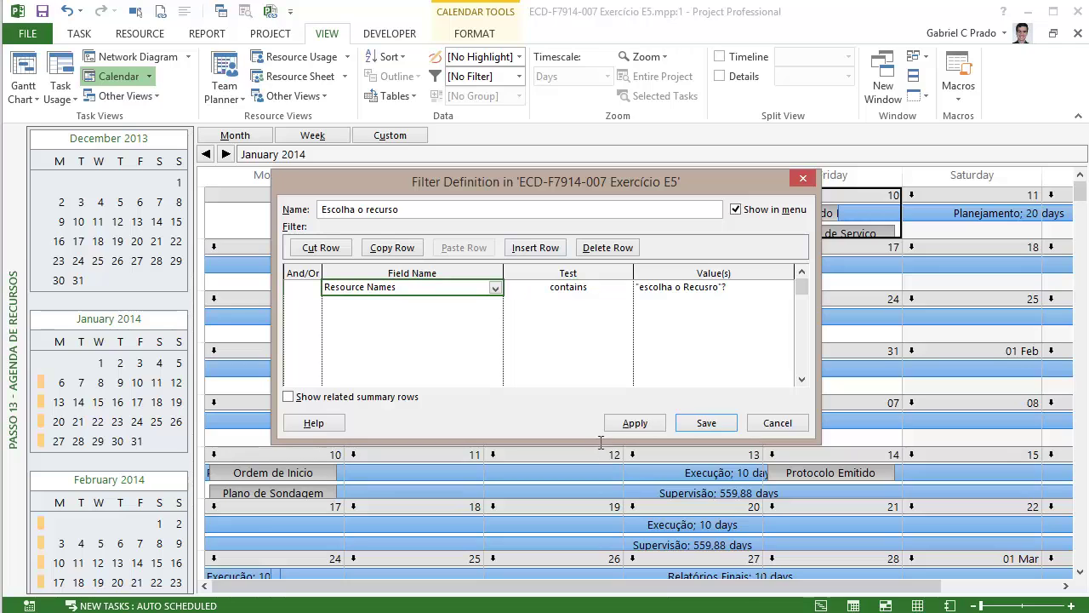
pyautogui.press('Return')
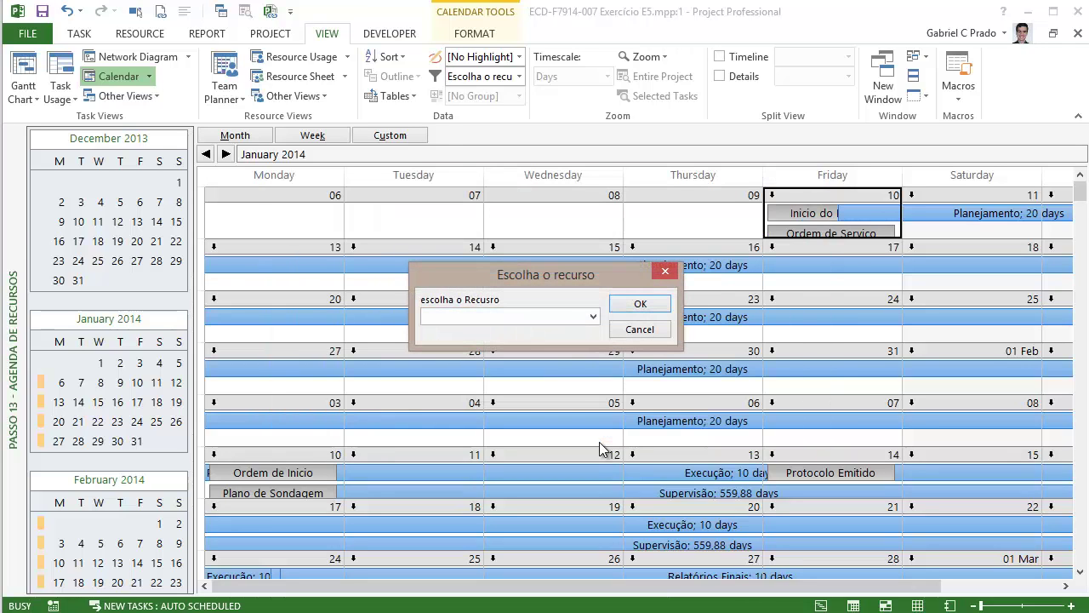
# - Look through the resources offered by the Escolha o recurso filter prompt
pyautogui.hotkey('alt', 'Down')
pyautogui.press('End')
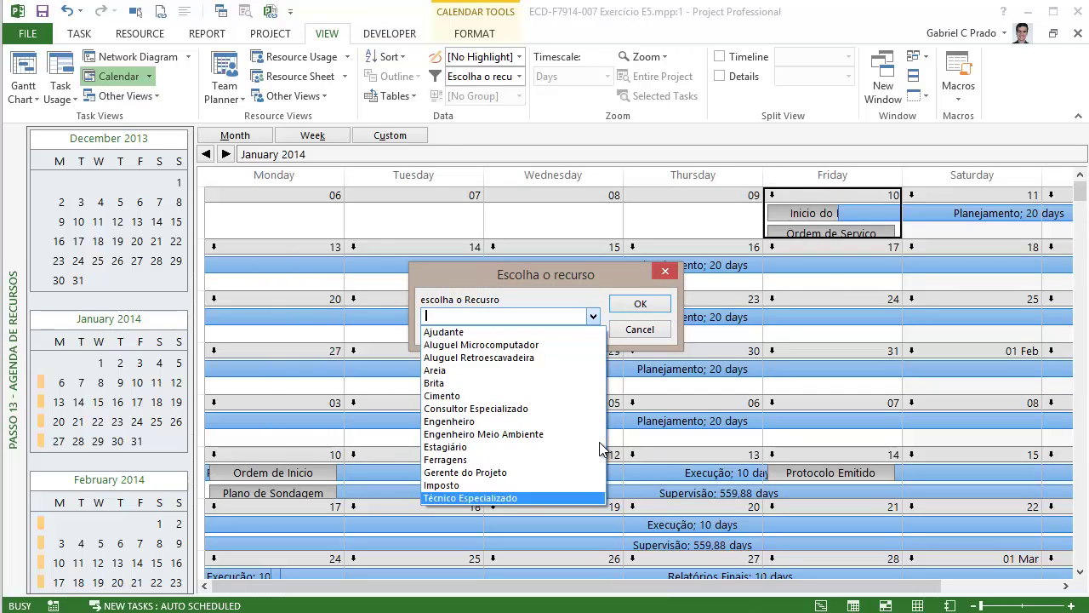
pyautogui.press('Up')
pyautogui.press('Up')
pyautogui.press('Up')
pyautogui.press('Up')
pyautogui.press('Up')
pyautogui.press('Up')
pyautogui.press('Up')
pyautogui.press('Up')
pyautogui.press('Up')
pyautogui.press('Up')
pyautogui.press('Up')
pyautogui.press('Up')
pyautogui.press('Up')
pyautogui.press('Down')
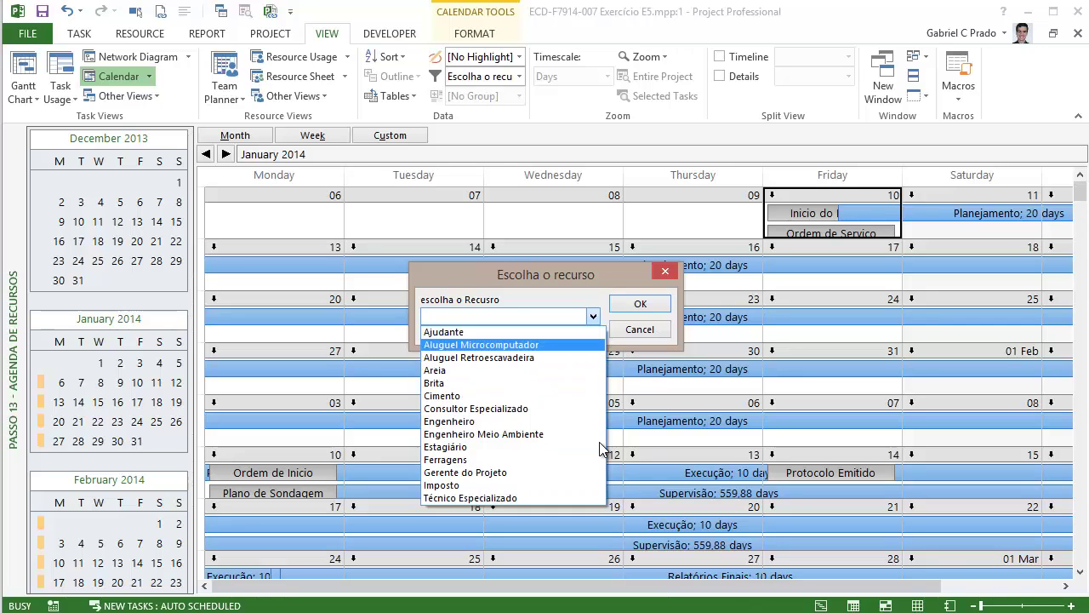
pyautogui.press('Up')
pyautogui.press('Escape')
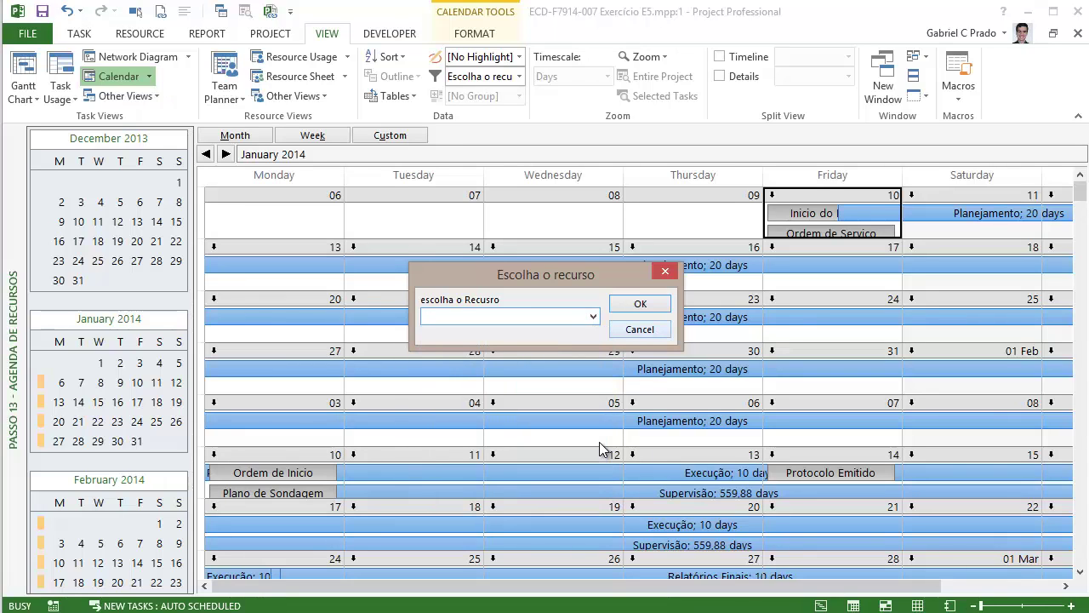
# - Filter the calendar by the resource Estagiário
pyautogui.hotkey('alt', 'Down')
pyautogui.press('Down')
pyautogui.press('Down')
pyautogui.press('Down')
pyautogui.press('Down')
pyautogui.press('Down')
pyautogui.press('Down')
pyautogui.press('Down')
pyautogui.press('Down')
pyautogui.press('Down')
pyautogui.press('Return')
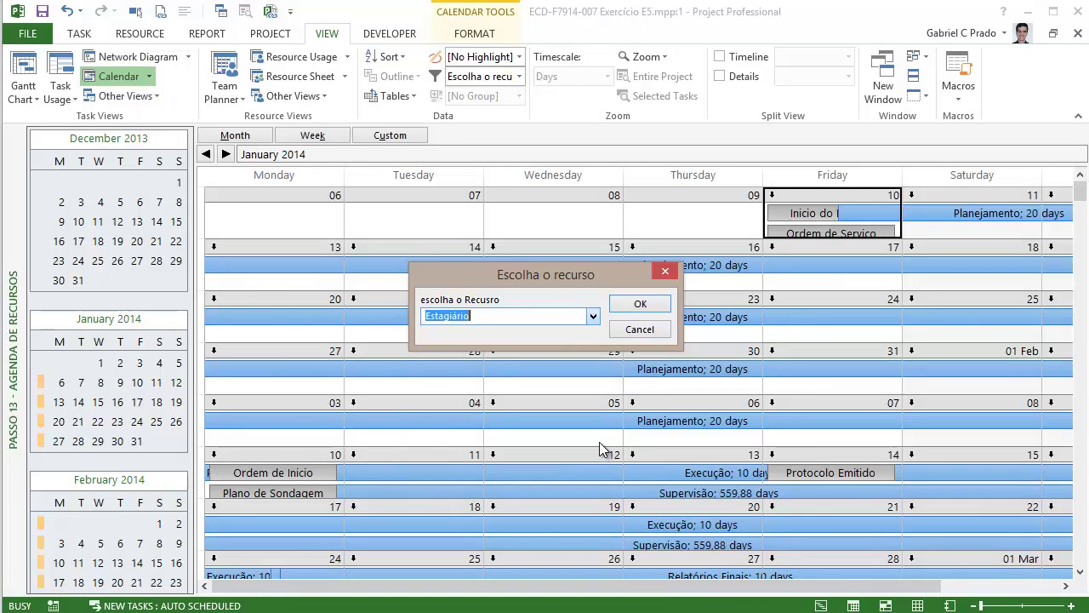
pyautogui.press('Return')
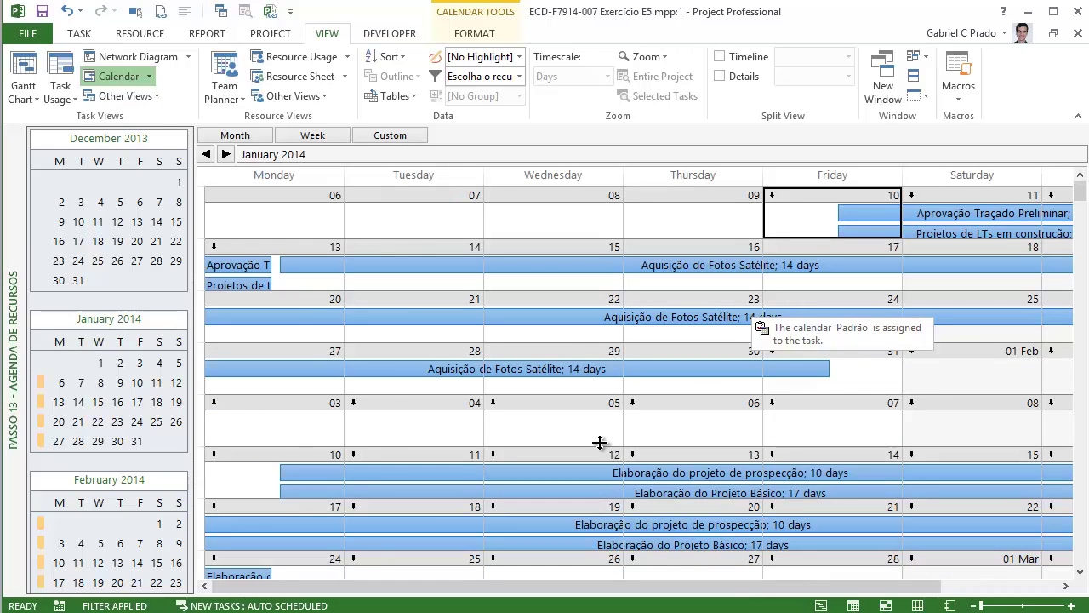
# - Switch to the Passo 14 - Apresentar os Insumos do Projeto view
pyautogui.press('p')
pyautogui.press('p')
pyautogui.press('p')
pyautogui.press('p')
pyautogui.press('p')
pyautogui.press('p')
pyautogui.press('p')
pyautogui.press('p')
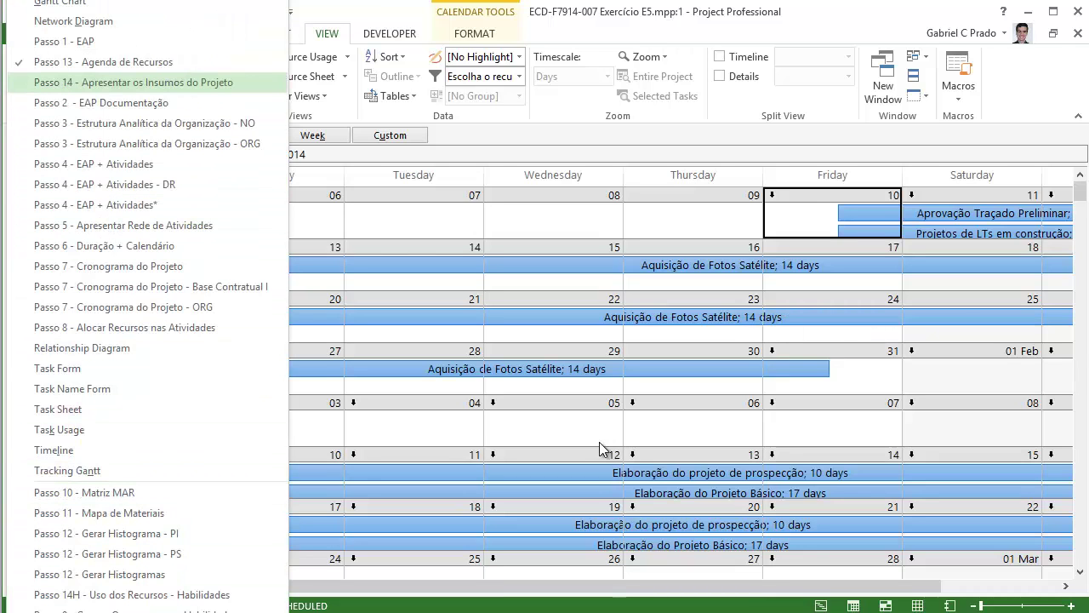
pyautogui.press('Return')
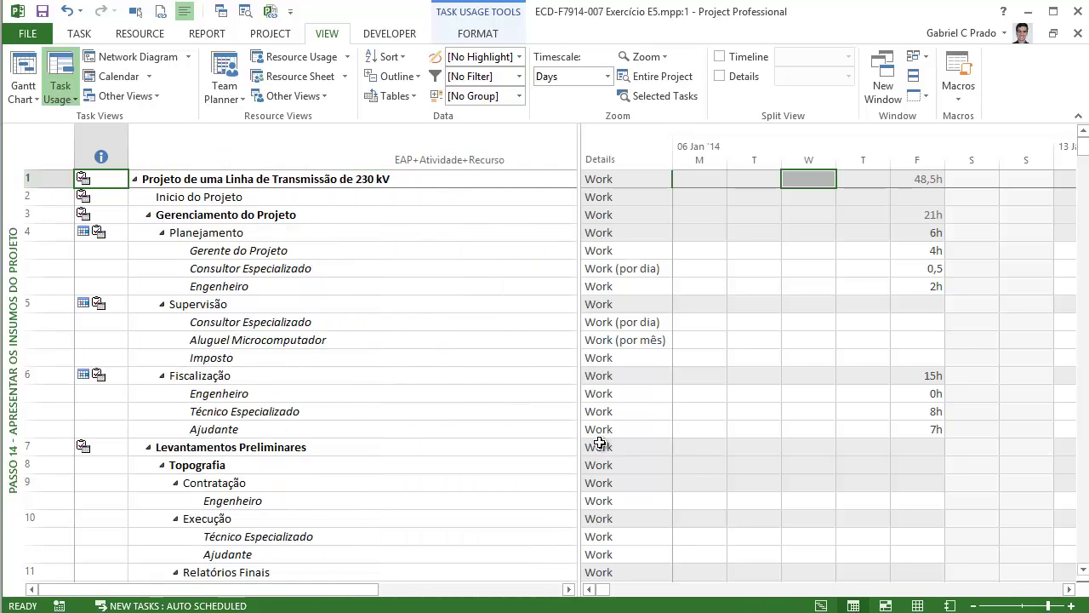
# - Examine the tasks and their assigned resources from the project summary down to Fiscalização's Técnico Especializado
pyautogui.press('Right')
pyautogui.press('Down')
pyautogui.press('Down')
pyautogui.press('Down')
pyautogui.press('Down')
pyautogui.press('Down')
pyautogui.press('Down')
pyautogui.press('Down')
pyautogui.press('Down')
pyautogui.press('Down')
pyautogui.press('Down')
pyautogui.press('Down')
pyautogui.press('Down')
pyautogui.press('Down')
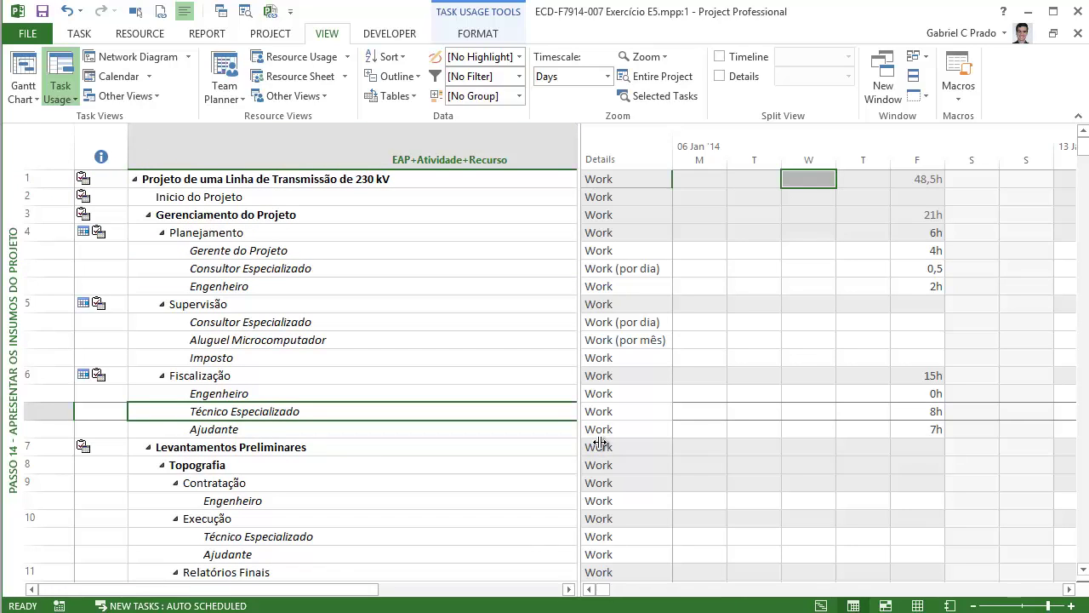
# - Widen the table area to expose the columns through Término and fit the EAP+Atividade+Recurso column to its contents
pyautogui.doubleClick(600, 442)
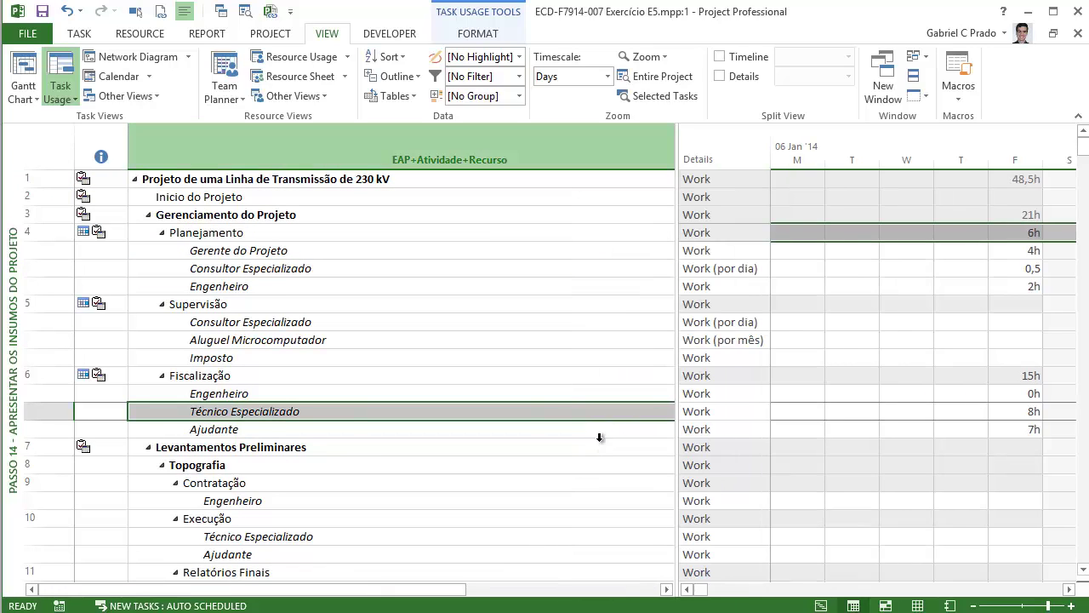
pyautogui.doubleClick(600, 437)
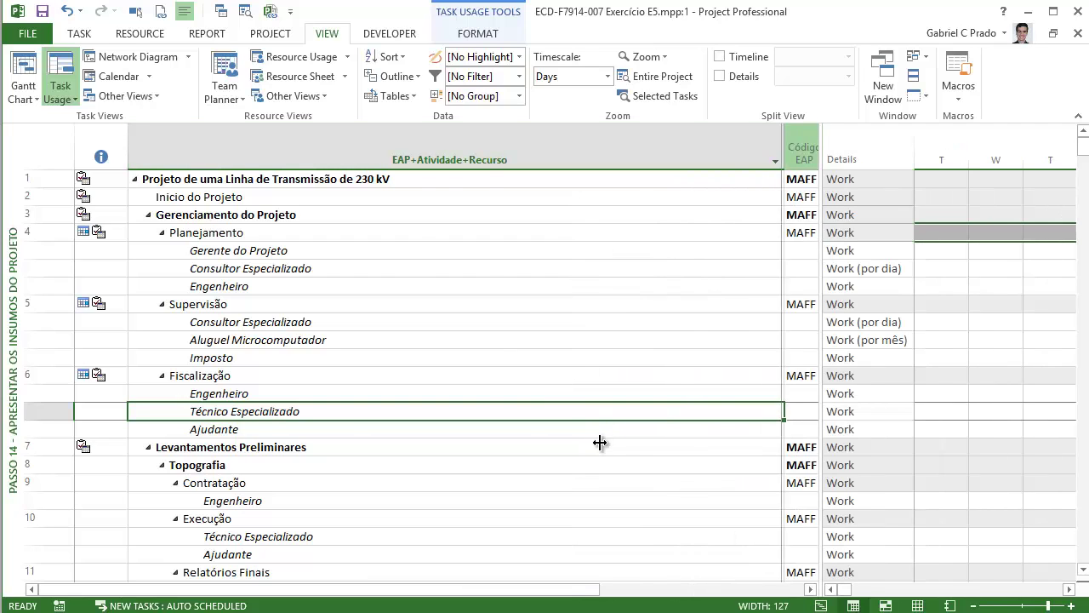
pyautogui.doubleClick(600, 442)
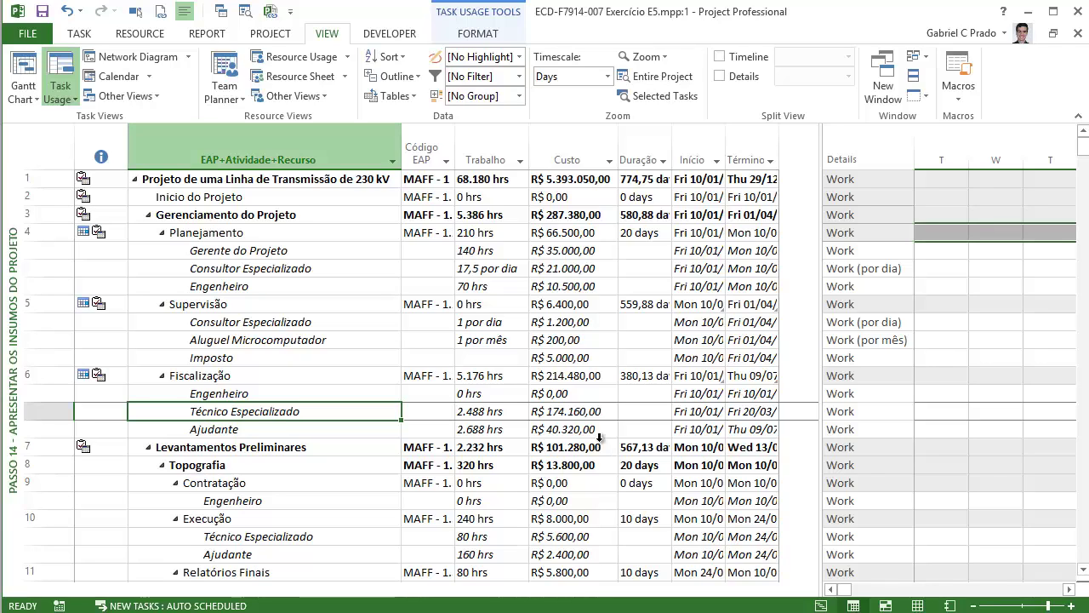
# - Switch to the Passo 14H - Uso dos Recursos - Habilidades view
pyautogui.hotkey('alt', 'w')
pyautogui.press('u')
pyautogui.press('Down')
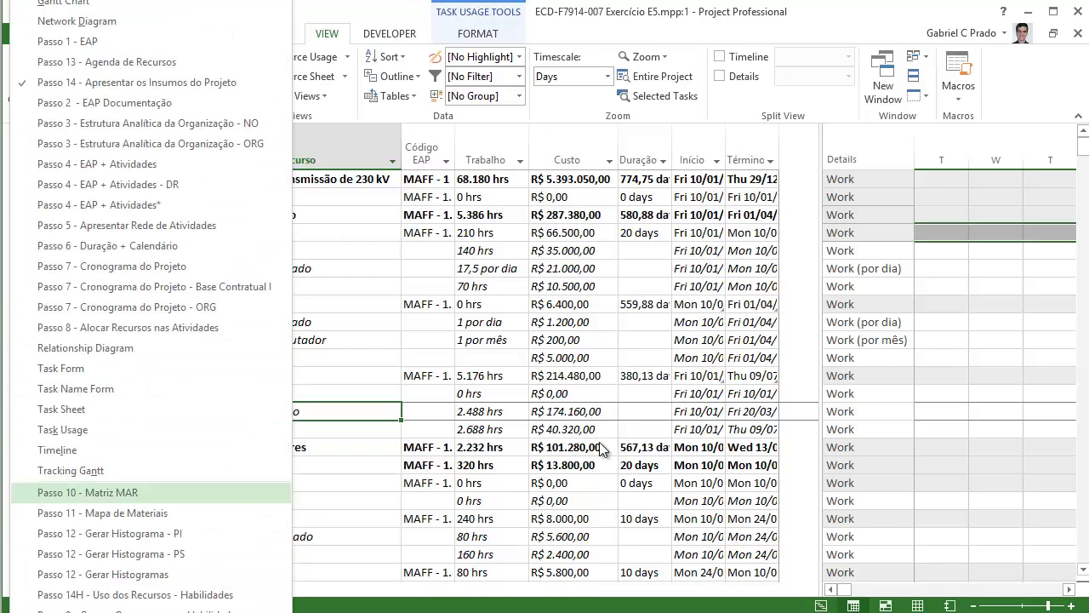
pyautogui.press('Down')
pyautogui.press('Up')
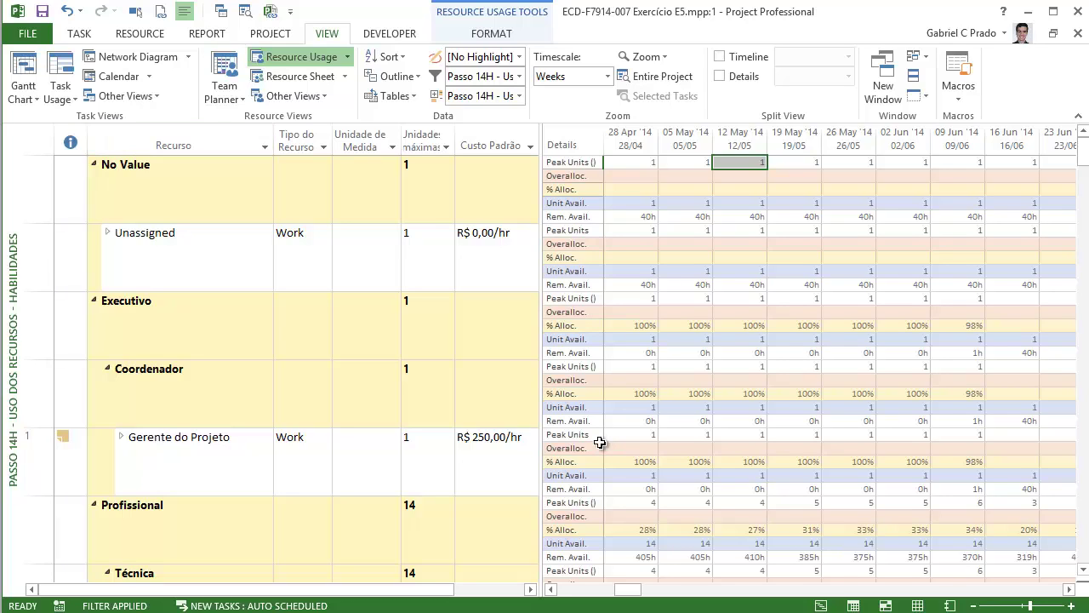
# - Widen the Details column of the timephased grid and review the Overalloc., % Alloc. and Unit Avail. rows across the skill groups
pyautogui.moveTo(603, 442); pyautogui.dragTo(661, 442)
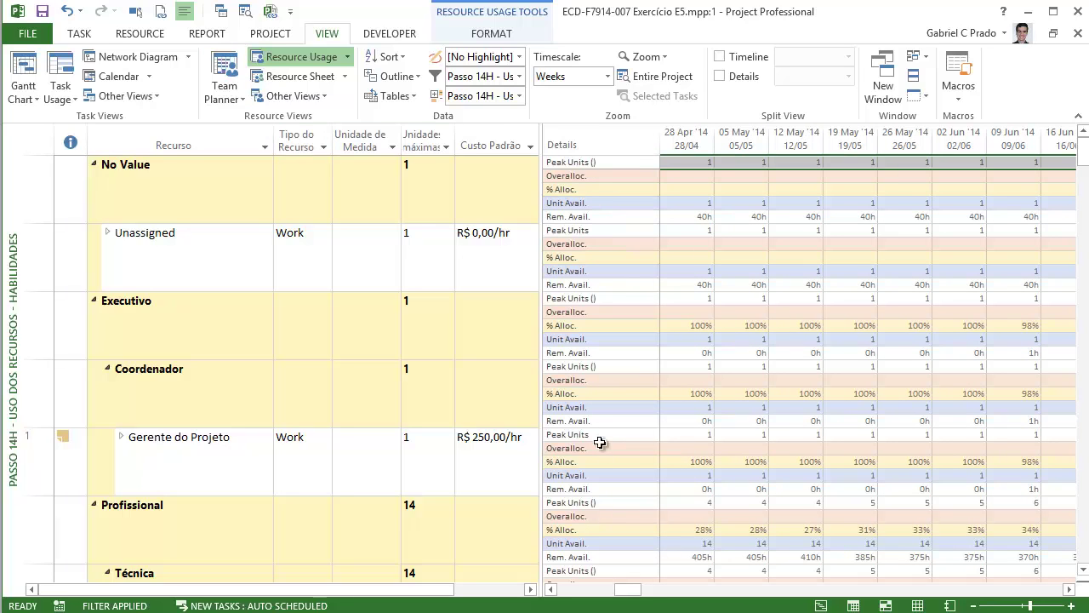
pyautogui.press('Down')
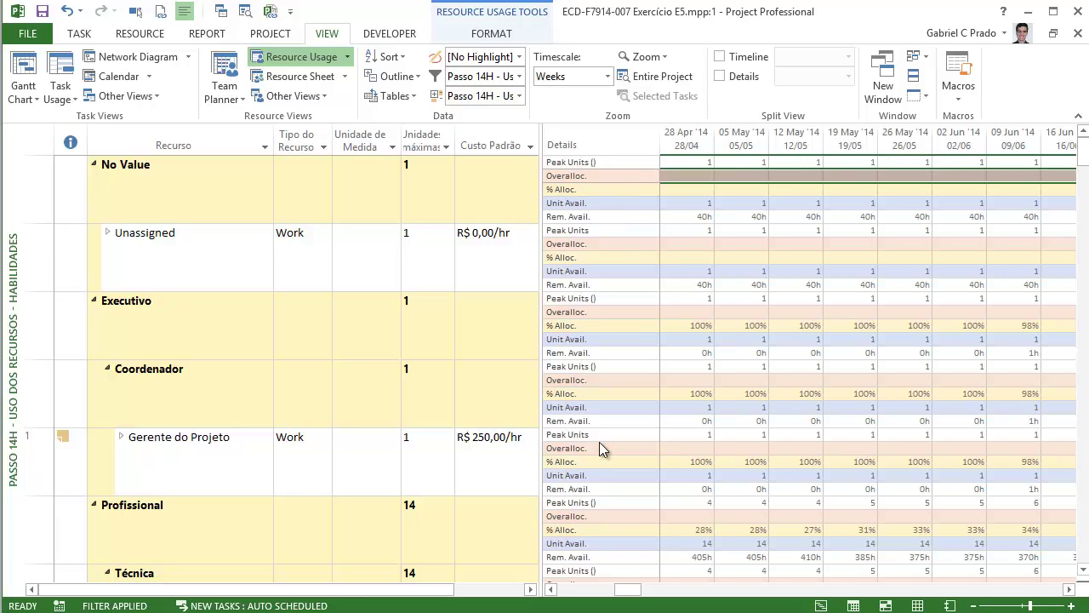
pyautogui.press('Down')
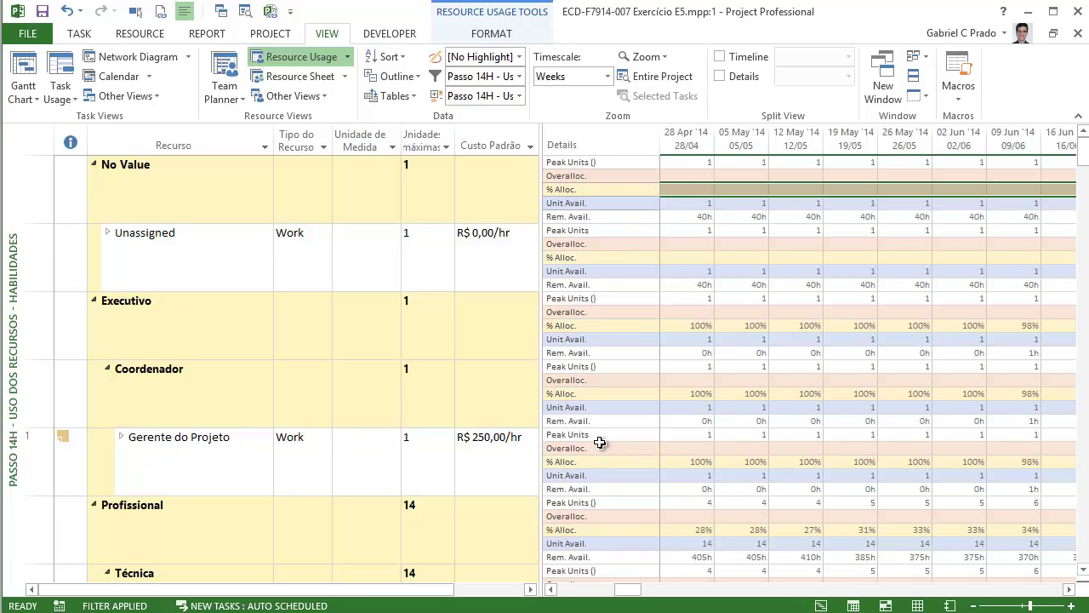
pyautogui.press('Down')
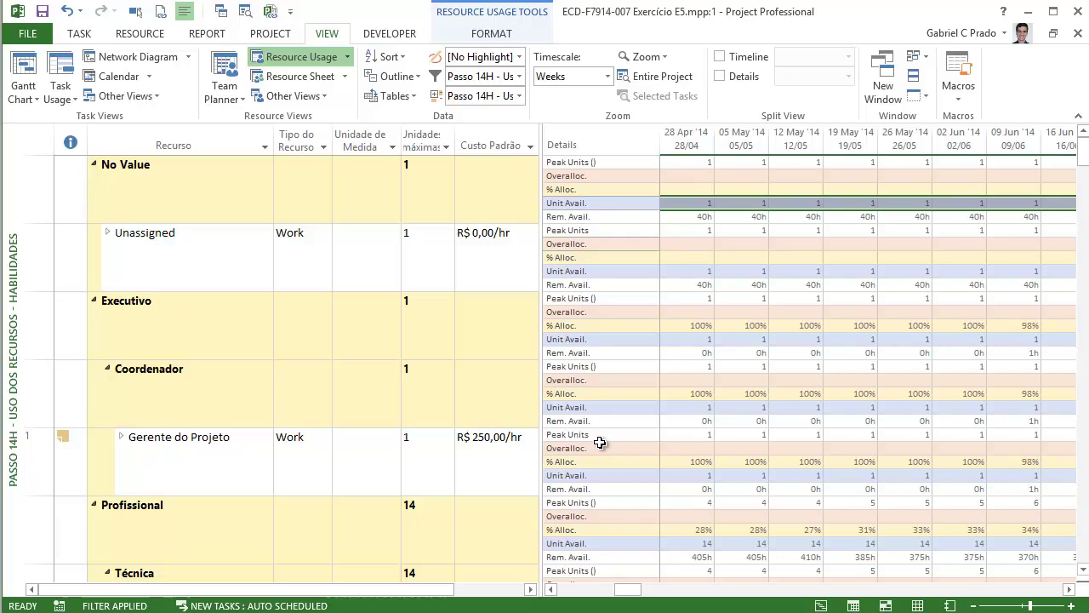
pyautogui.scroll(-10, 600, 442)
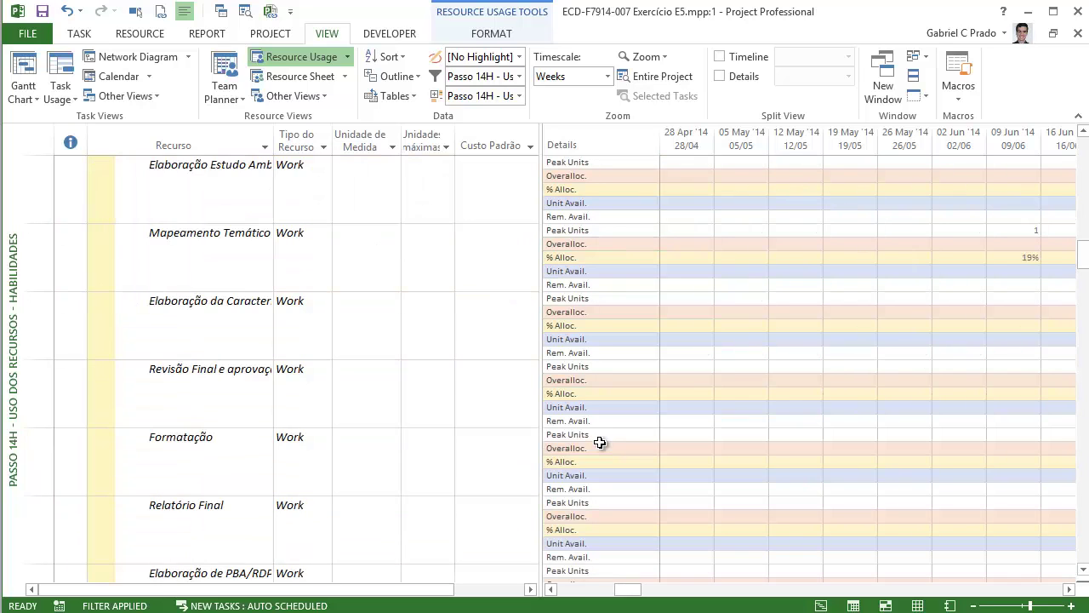
pyautogui.scroll(10, 600, 442)
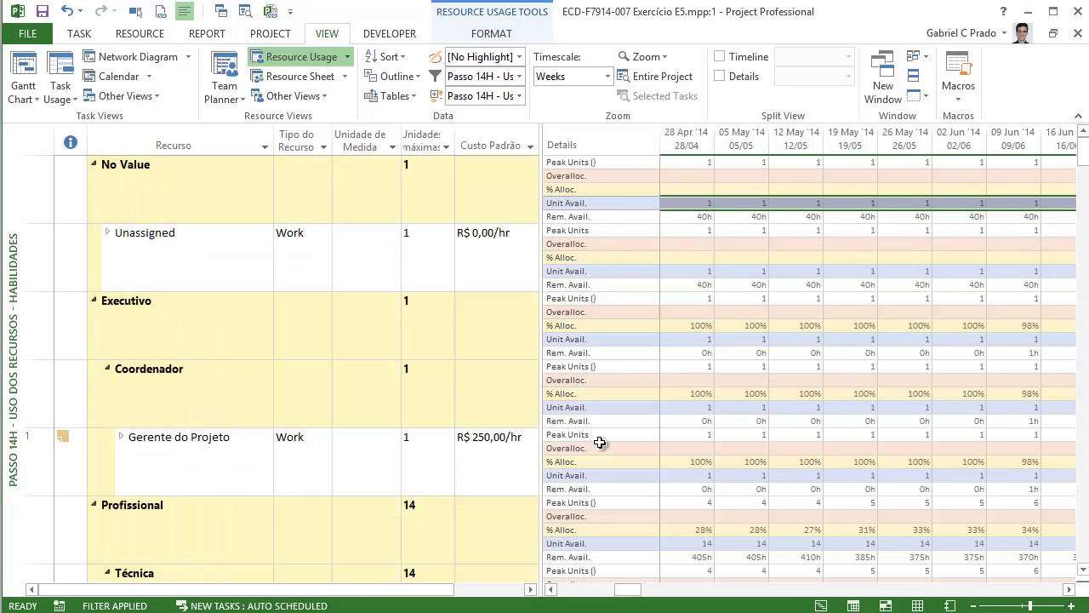